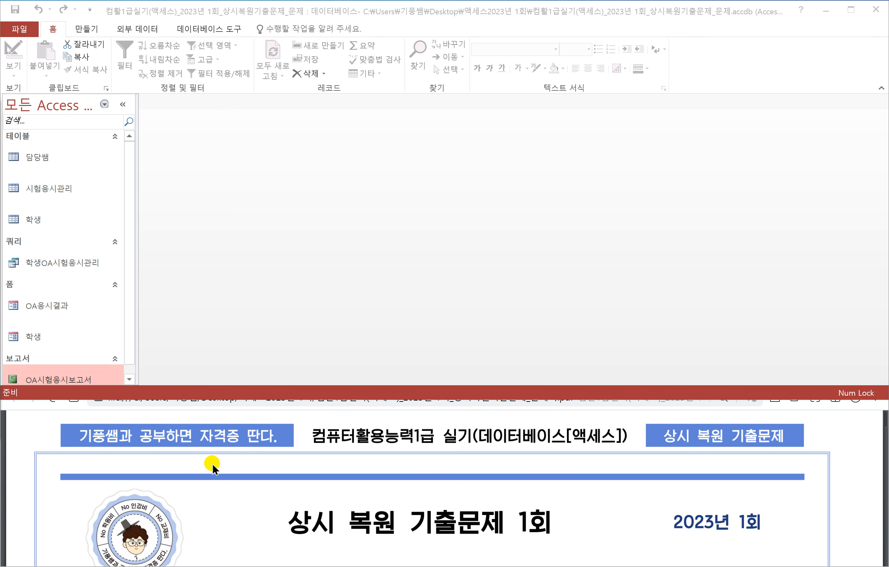
Underline "OA 시험" in the first sentence of question 1 on the exam sheet
scroll(288, 468, "down", 4)
scroll(289, 467, "down", 1)
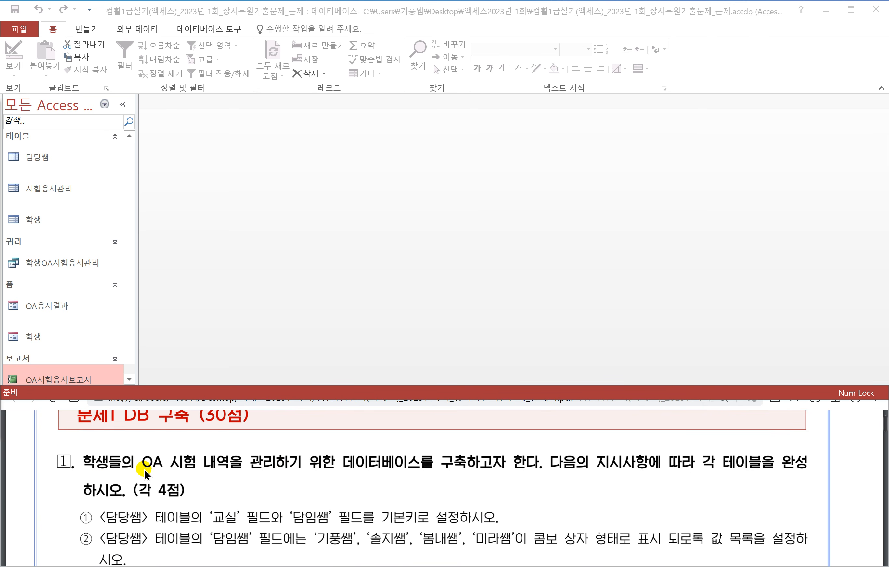
left_click_drag(144, 469, 176, 471)
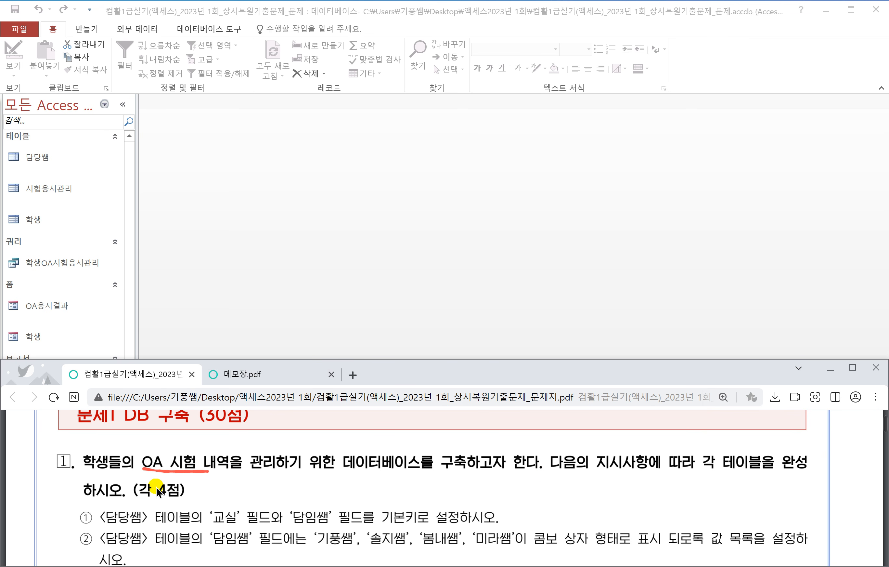
Open the 담당쌤 table in Design view and underline 기본키 in item ① of the exam sheet
scroll(152, 494, "down", 1)
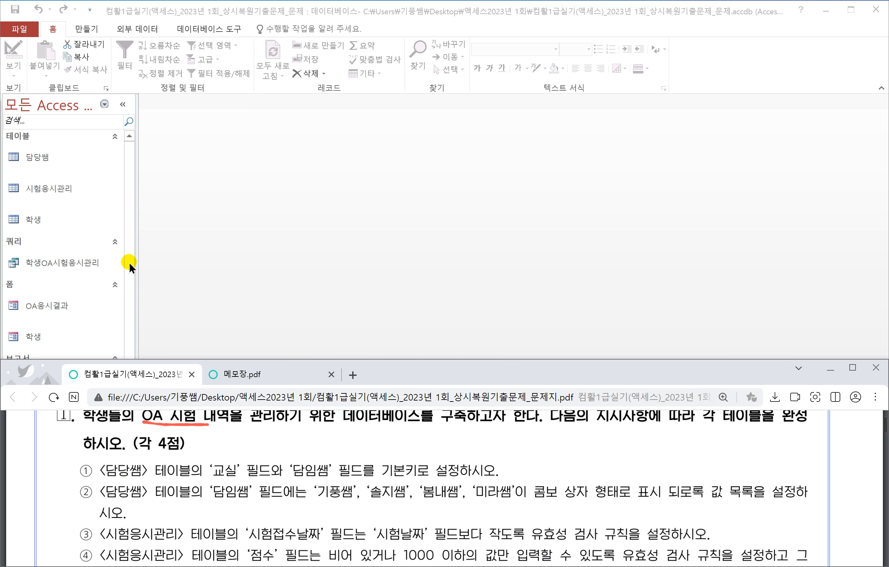
left_click(44, 157)
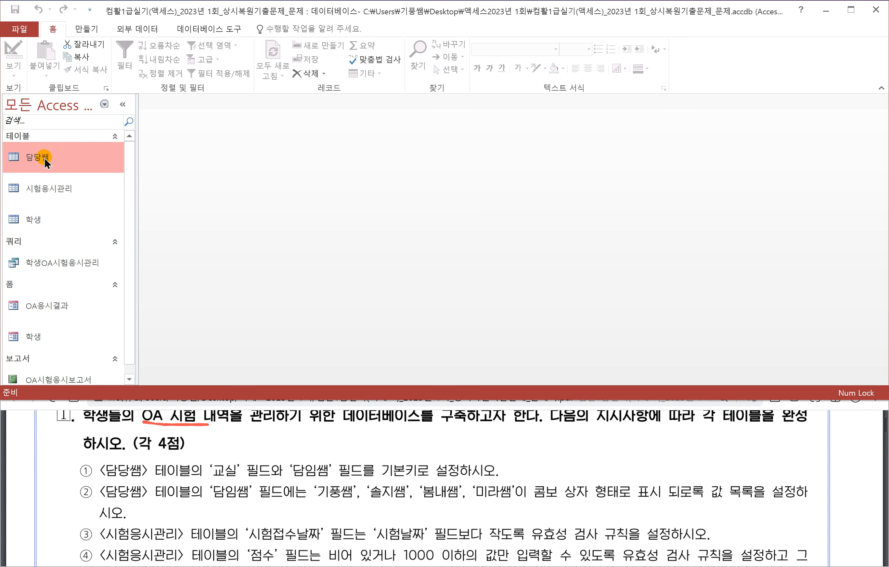
right_click(47, 162)
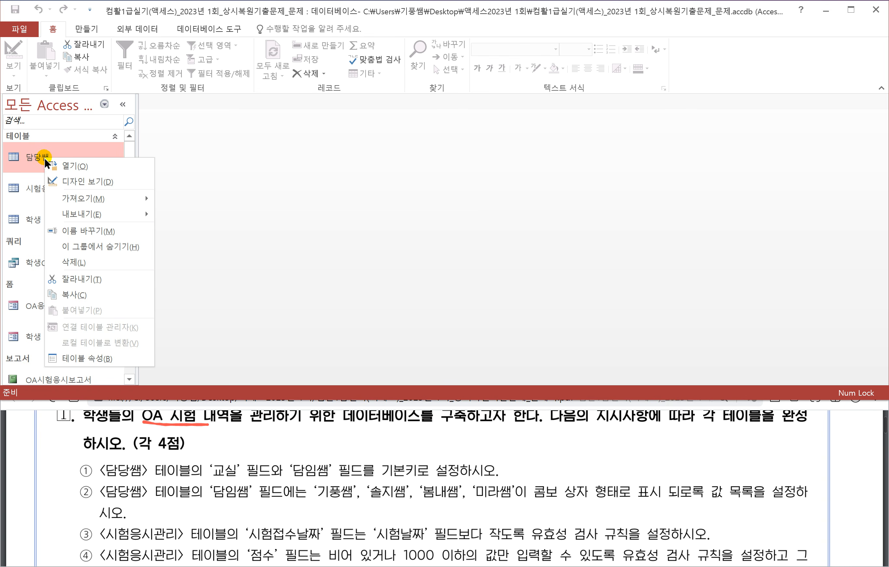
left_click(73, 181)
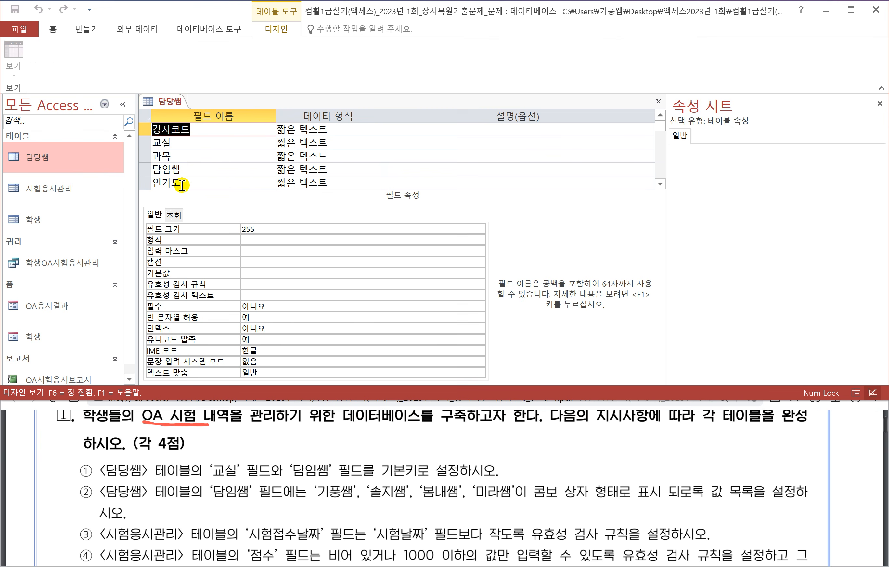
left_click(384, 478)
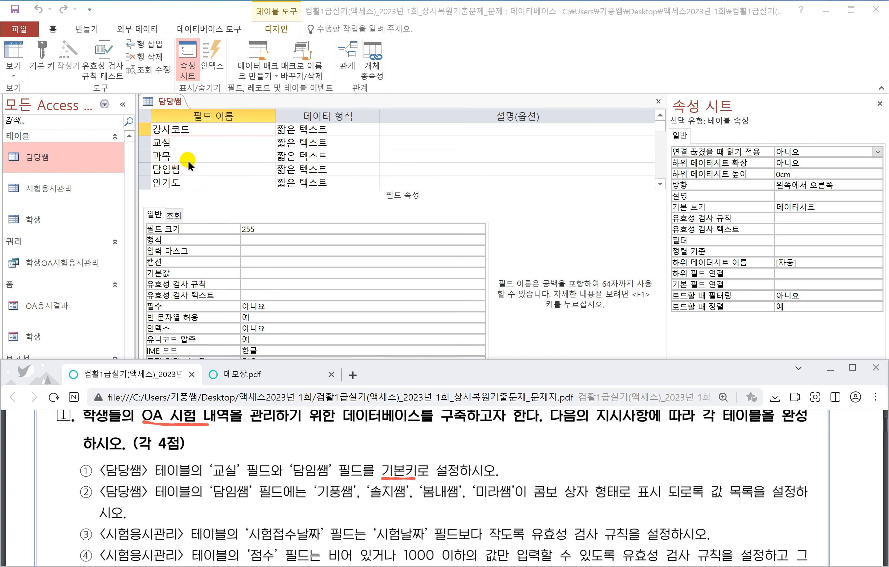
Capture the screen and mark the row selectors of the 교실 and 담임쌤 fields on the enlarged capture
key("super+shift+s")
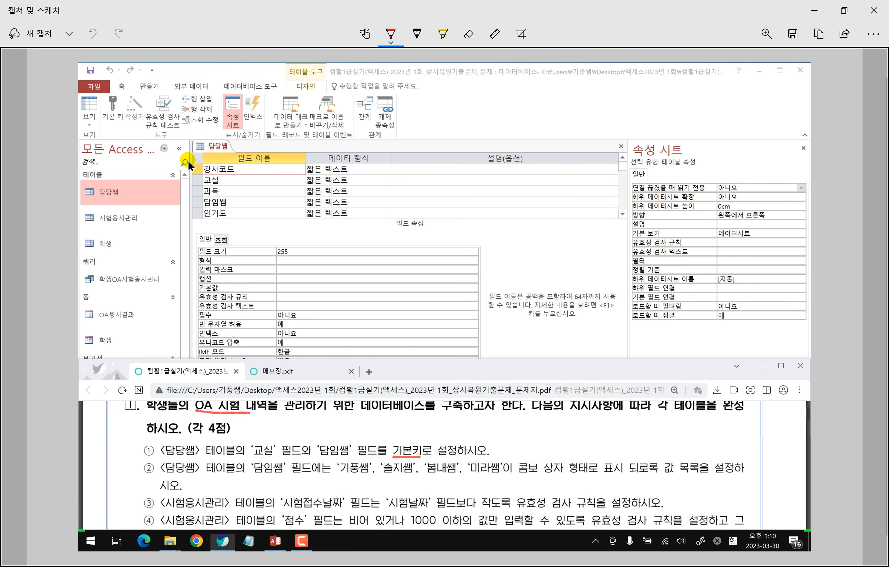
scroll(187, 160, "up", 5)
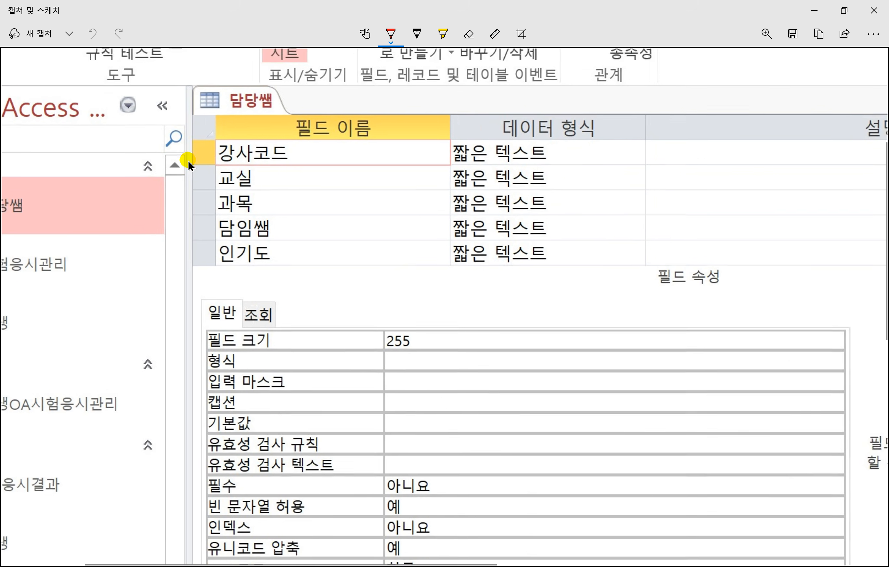
mouse_move(189, 154)
left_mouse_down()
mouse_move(203, 183)
mouse_move(223, 153)
mouse_move(193, 153)
left_mouse_up()
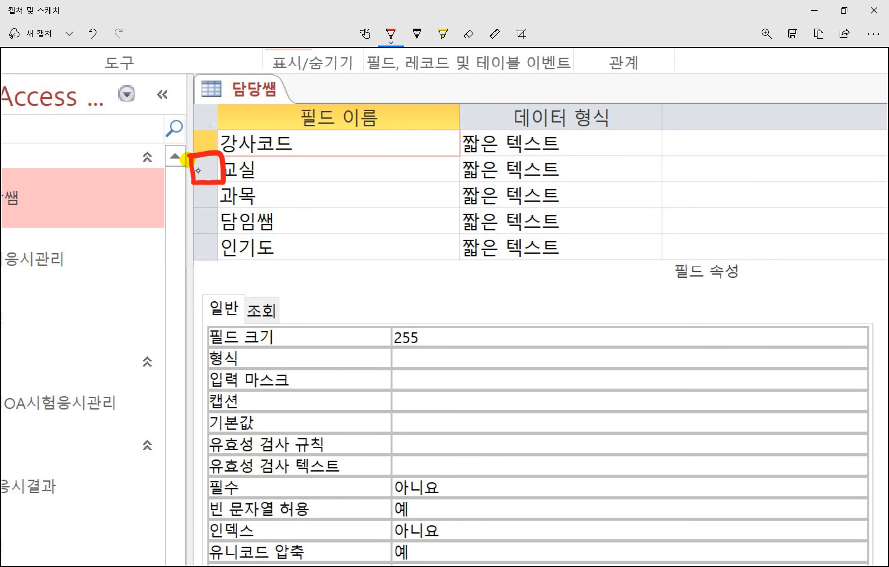
mouse_move(192, 208)
left_mouse_down()
mouse_move(198, 236)
mouse_move(224, 211)
mouse_move(198, 206)
left_mouse_up()
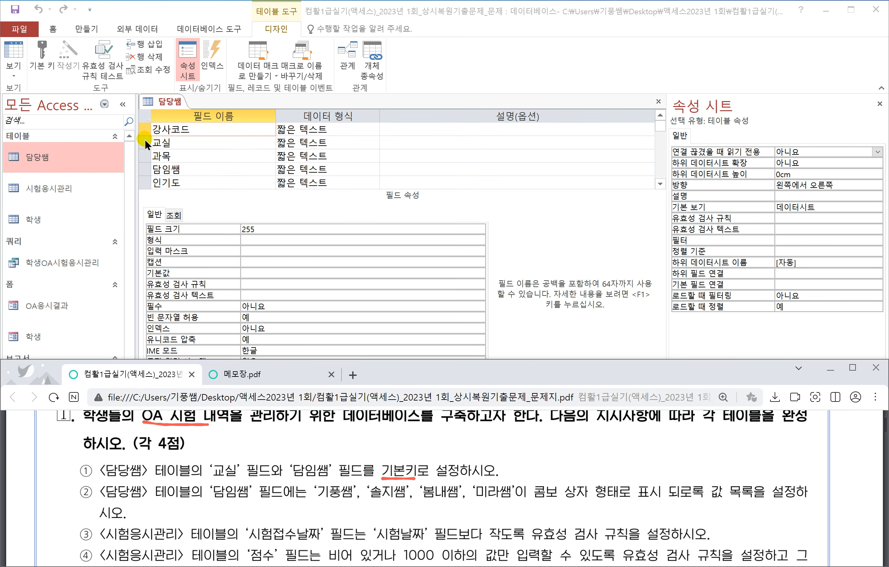
Set the 교실 and 담임쌤 fields together as the primary key of the 담당쌤 table
left_click(146, 145)
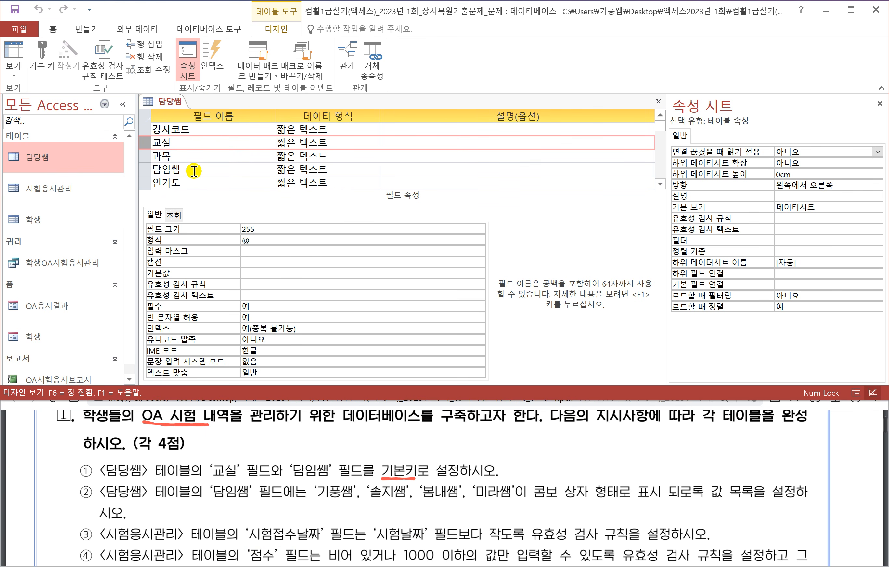
left_click(143, 171, "ctrl")
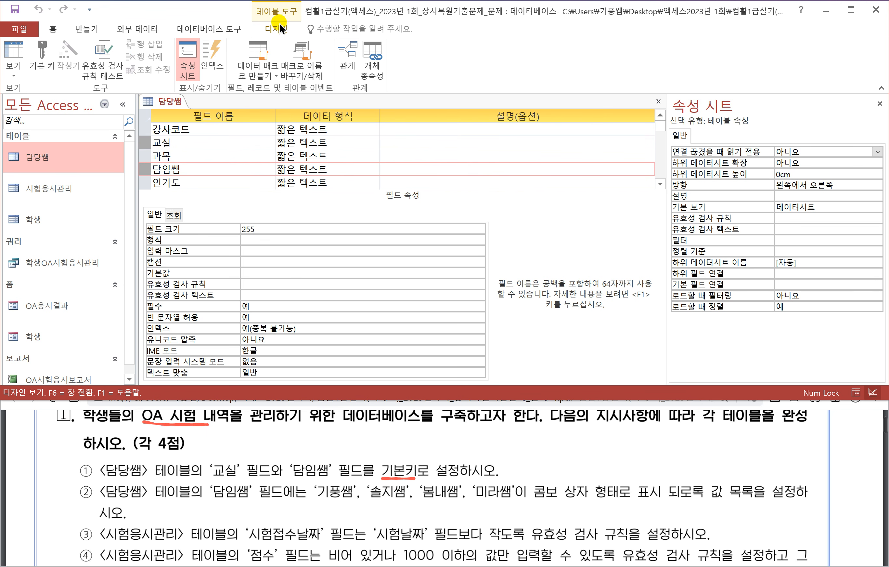
left_click(38, 67)
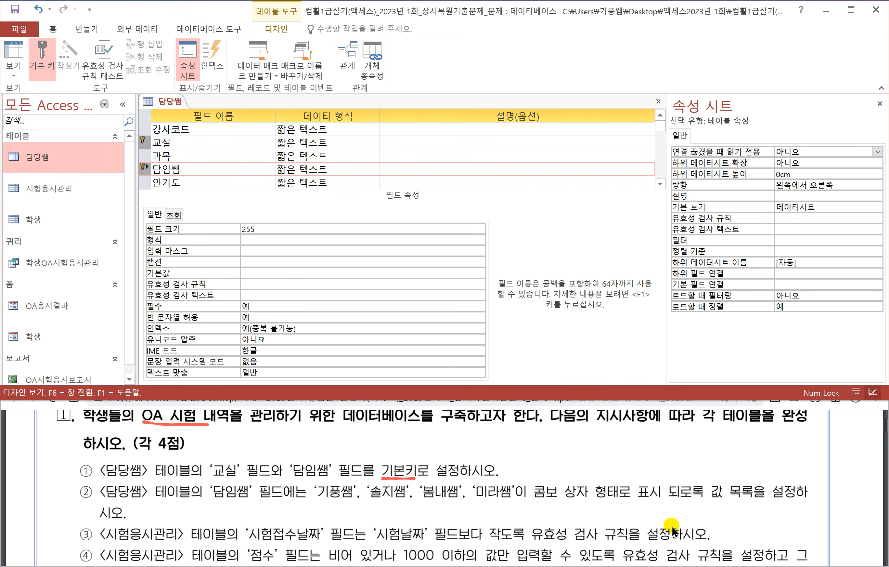
Box 기본키 in item ① of the exam sheet, branch lines off it and handwrite the note "중복값이 없다."
left_click(366, 396)
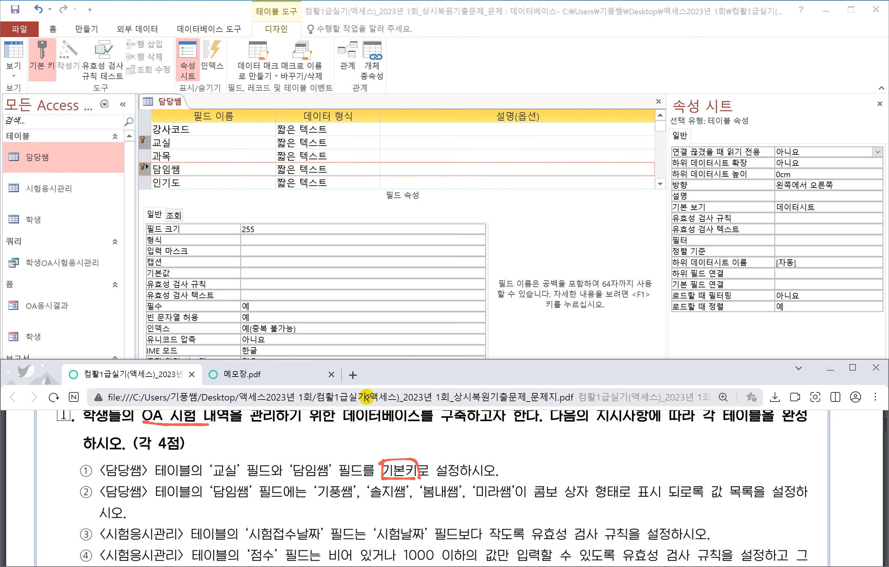
mouse_move(396, 458)
left_mouse_down()
mouse_move(395, 440)
mouse_move(420, 443)
mouse_move(440, 465)
left_mouse_up()
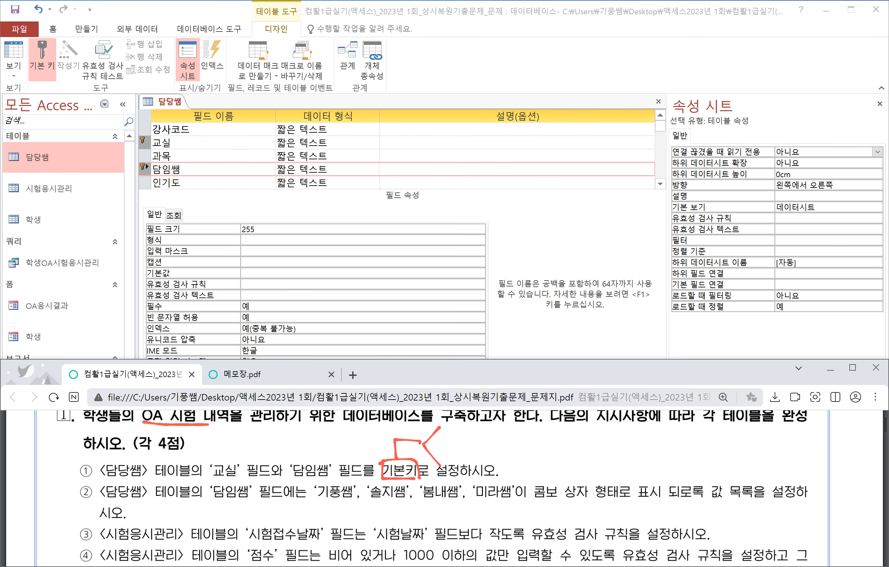
left_click_drag(444, 425, 444, 430)
left_click_drag(449, 426, 458, 432)
left_click_drag(450, 434, 448, 442)
mouse_move(459, 424)
left_mouse_down()
mouse_move(462, 434)
mouse_move(469, 425)
mouse_move(470, 439)
left_mouse_up()
left_click_drag(475, 424, 489, 432)
left_click_drag(479, 430, 485, 441)
mouse_move(489, 433)
left_mouse_down()
mouse_move(492, 443)
mouse_move(502, 424)
mouse_move(509, 441)
left_mouse_up()
mouse_move(524, 422)
left_mouse_down()
mouse_move(520, 433)
mouse_move(525, 424)
left_mouse_up()
left_click_drag(531, 423, 531, 436)
left_click_drag(519, 437, 527, 444)
left_click_drag(519, 439, 526, 438)
mouse_move(532, 434)
left_mouse_down()
mouse_move(528, 444)
mouse_move(545, 423)
mouse_move(548, 435)
left_mouse_up()
left_click_drag(550, 423, 551, 444)
left_click_drag(551, 433, 564, 445)
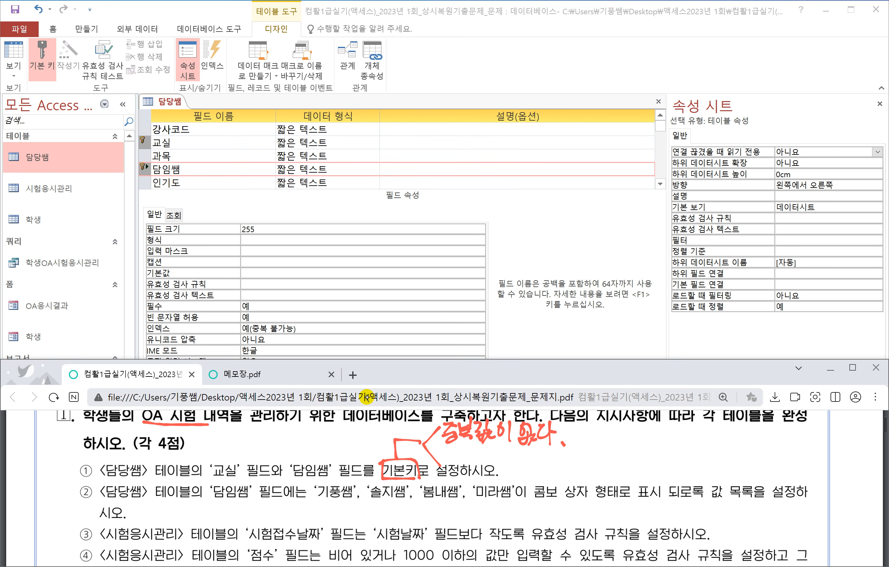
Handwrite the note "null 값이 없다." under the first one and underline 콤보 상자 형태 and 값 목록 in item ②
mouse_move(455, 452)
left_mouse_down()
mouse_move(441, 473)
mouse_move(469, 446)
mouse_move(479, 469)
left_mouse_up()
left_click_drag(488, 448, 482, 469)
mouse_move(496, 444)
left_mouse_down()
mouse_move(489, 469)
mouse_move(507, 462)
left_mouse_up()
mouse_move(519, 451)
left_mouse_down()
mouse_move(519, 463)
mouse_move(525, 457)
left_mouse_up()
left_click_drag(508, 460, 519, 469)
left_click_drag(522, 464, 536, 454)
mouse_move(542, 446)
left_mouse_down()
mouse_move(544, 467)
mouse_move(587, 463)
mouse_move(590, 472)
left_mouse_up()
left_click_drag(590, 460, 596, 457)
left_click_drag(602, 464, 604, 466)
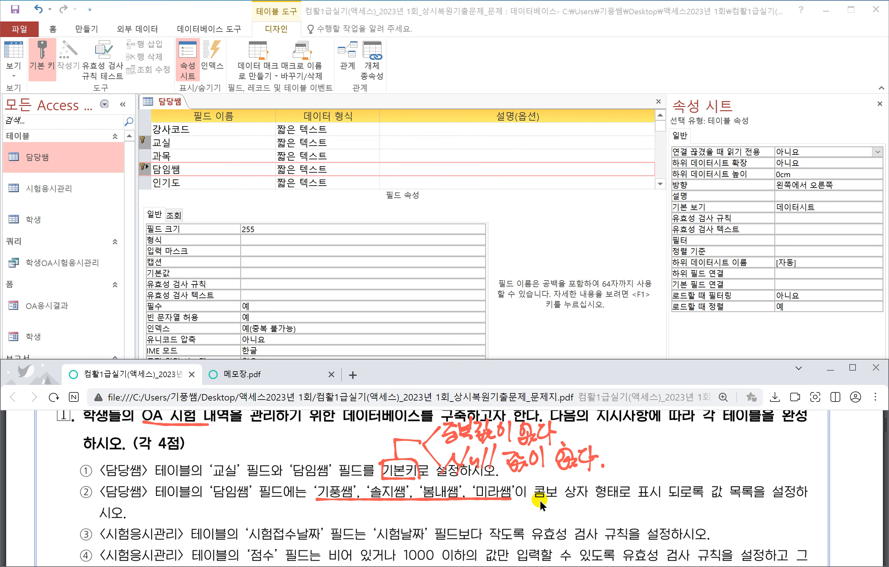
left_click_drag(604, 497, 611, 497)
Set the 담임쌤 field's lookup display control to 콤보 상자 and its row source type to 값 목록
left_click(187, 169)
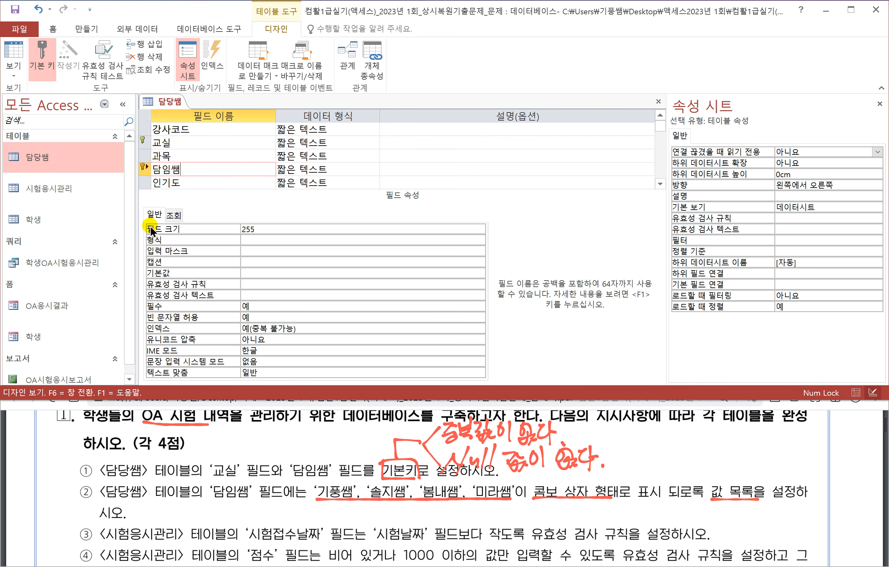
left_click(174, 216)
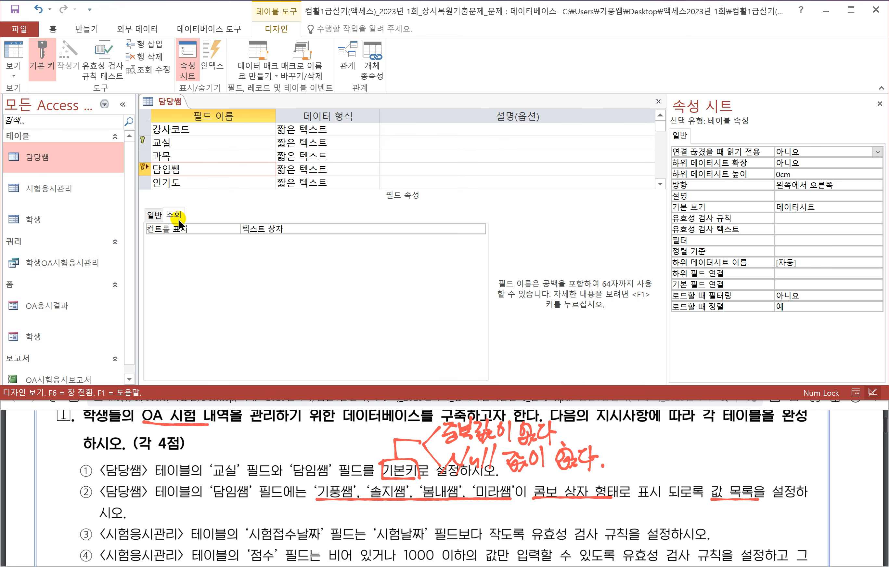
left_click(312, 229)
left_click(481, 229)
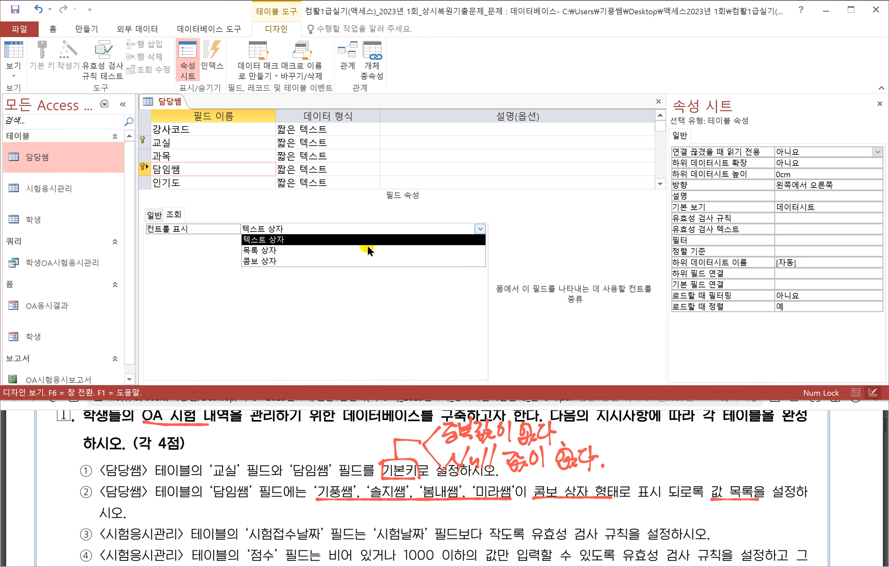
left_click(280, 259)
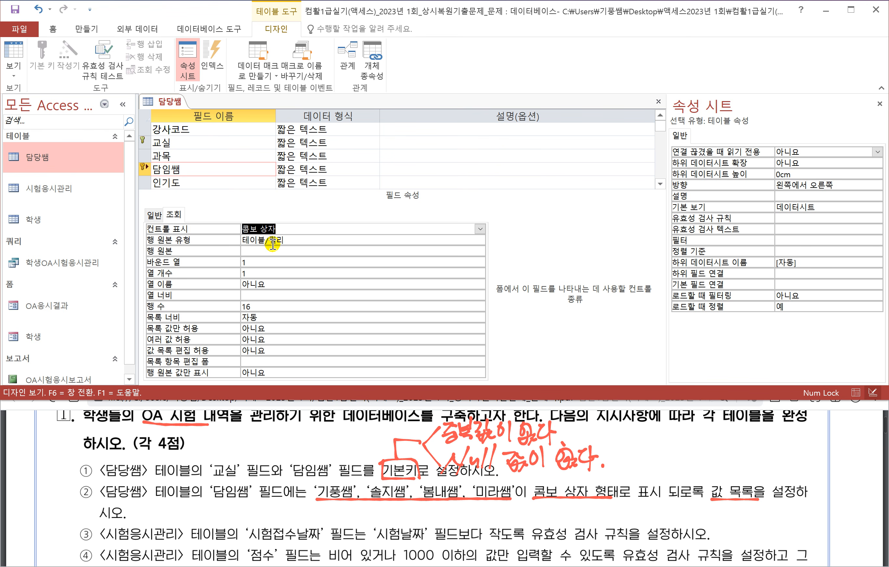
left_click(301, 240)
left_click(480, 240)
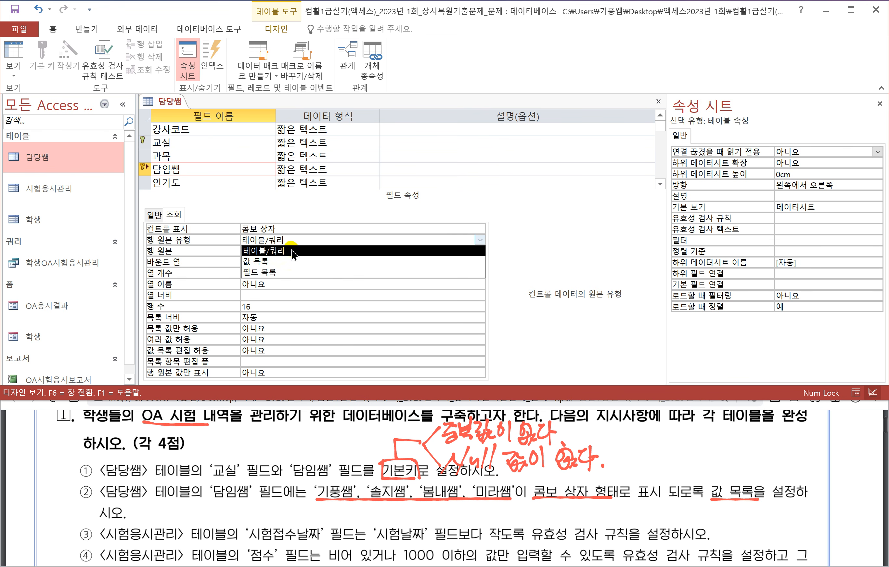
left_click(270, 262)
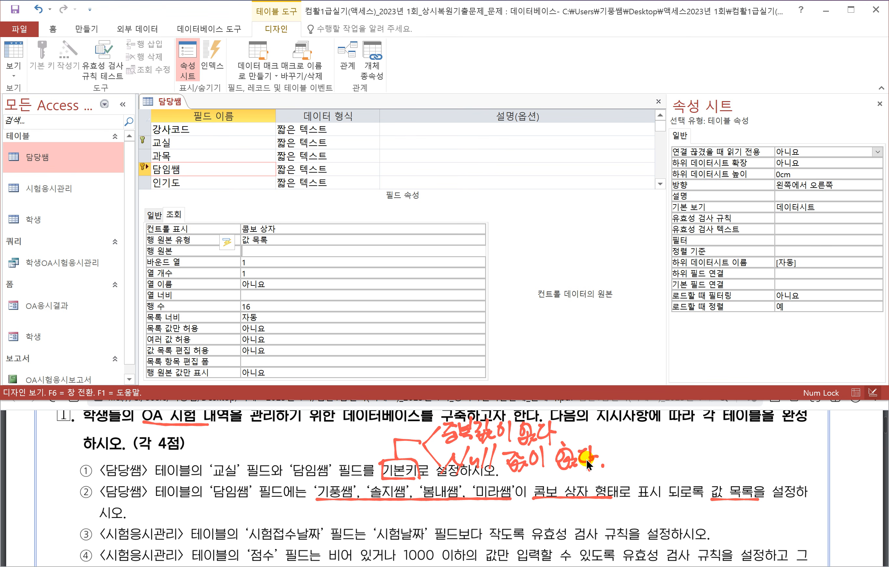
Enter the four teacher names from item ②, separated by semicolons, as the 담임쌤 row source and save the table
type("rl")
key("BackSpace")
key("BackSpace")
key("Hangul")
type("기풍새")
key("BackSpace")
key("BackSpace")
type("쌤;솔지쌤;봄내쌔")
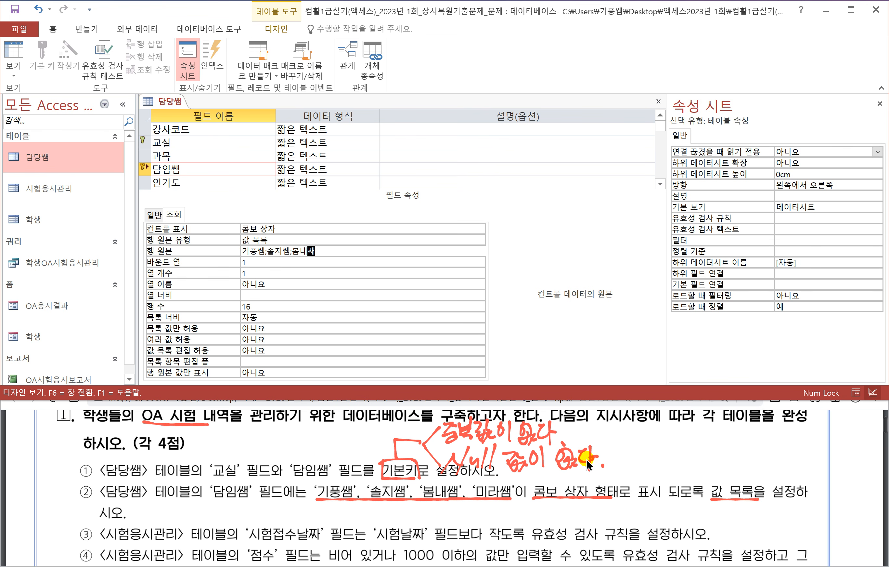
type("ㅁ")
type("미라쌤")
right_click(162, 100)
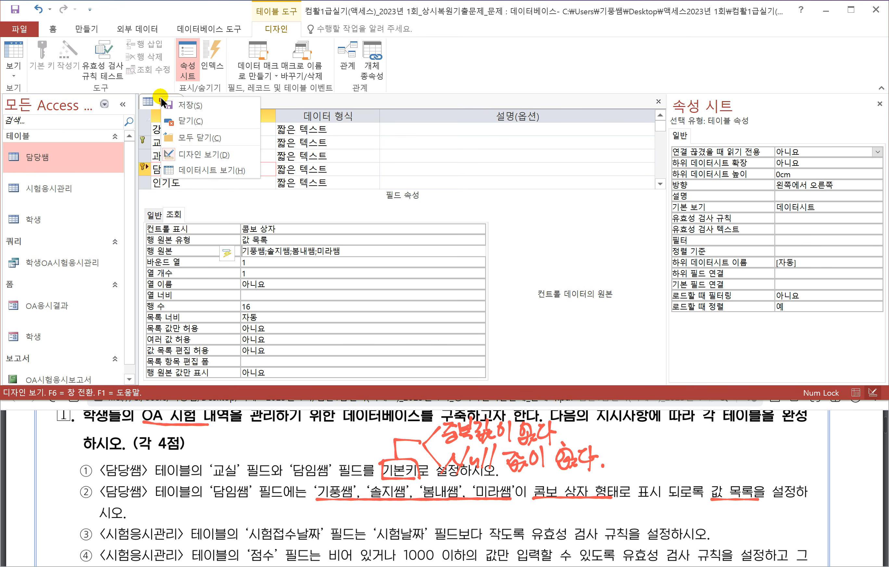
left_click(190, 103)
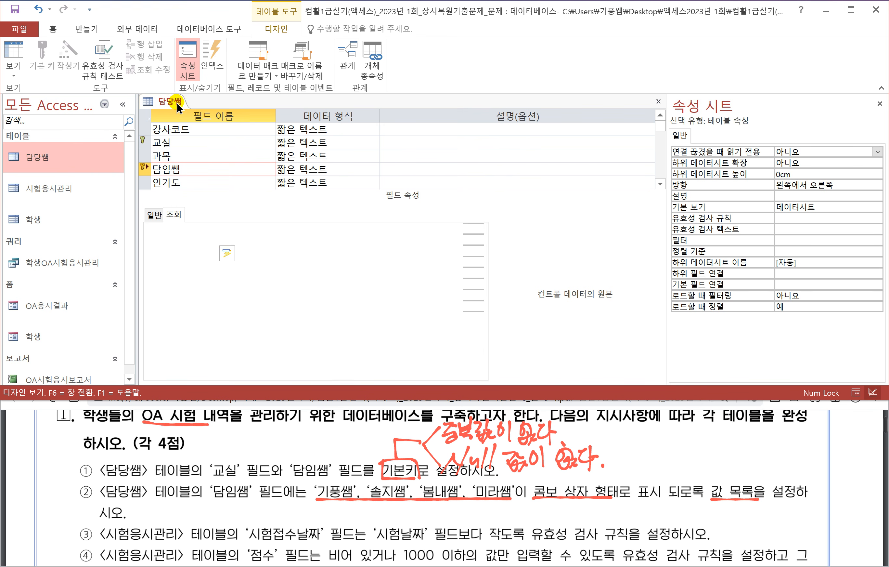
View the 담당쌤 table as a datasheet and check the choices offered for 담임쌤 in the first record
right_click(177, 101)
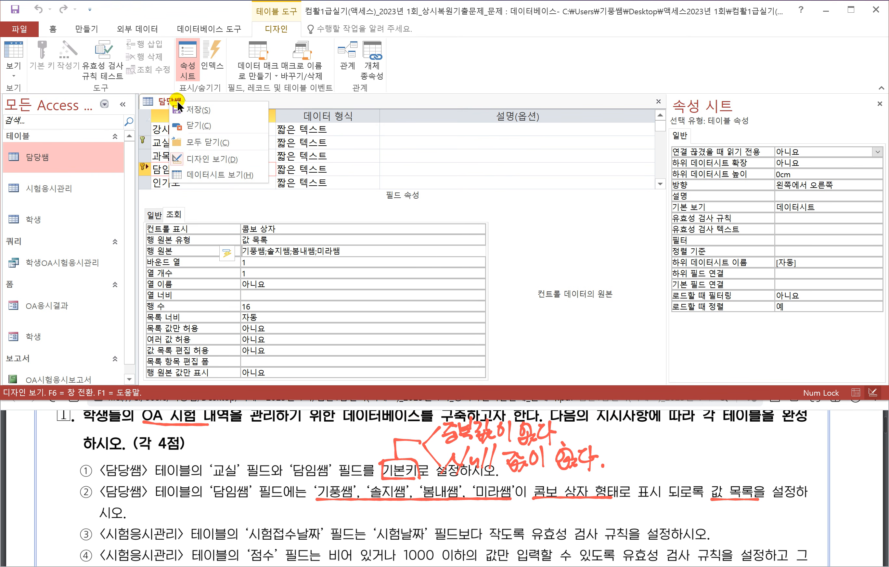
left_click(208, 173)
left_click(380, 132)
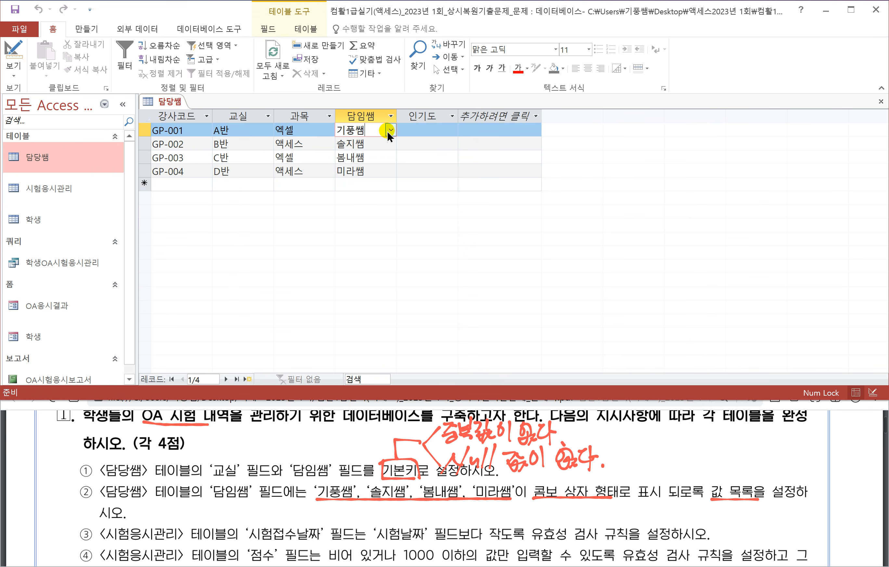
left_click(391, 130)
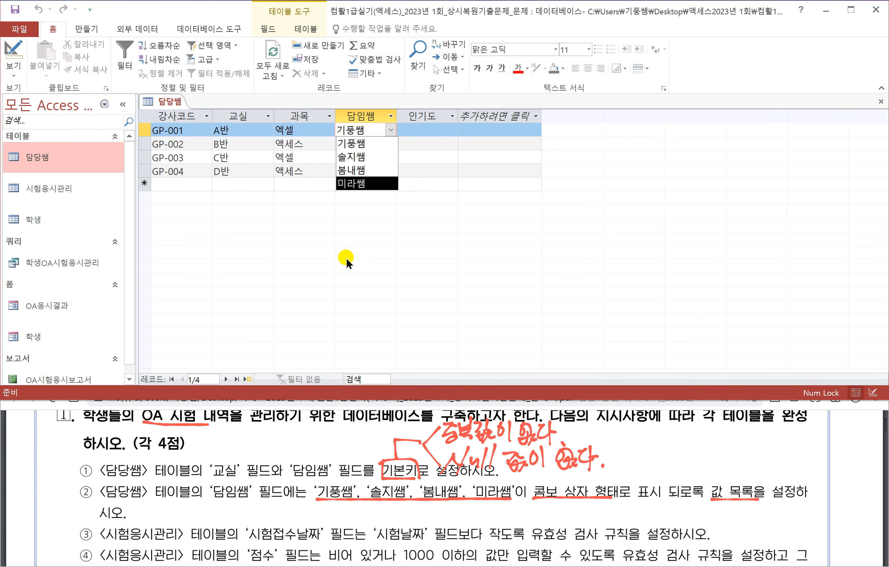
left_click(329, 255)
Save and close the 담당쌤 table
right_click(171, 97)
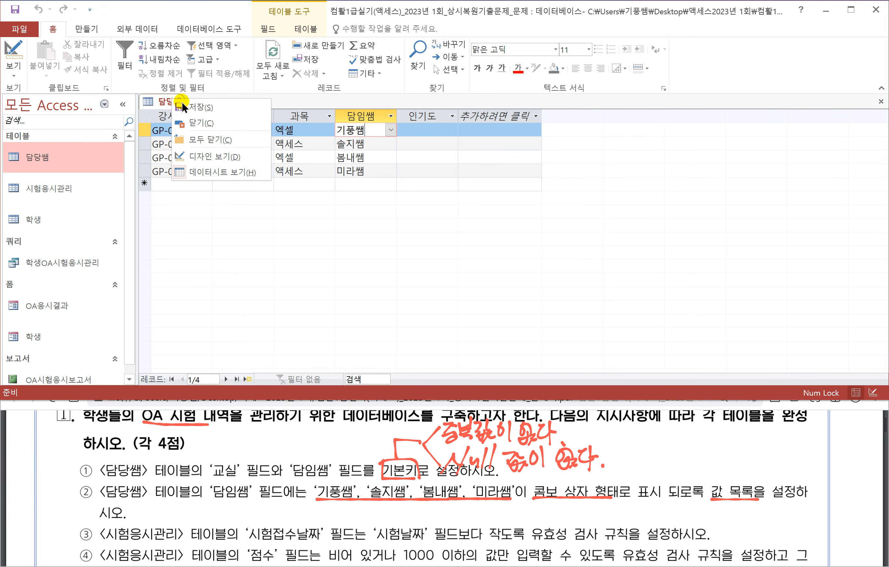
left_click(185, 106)
right_click(164, 103)
left_click(183, 127)
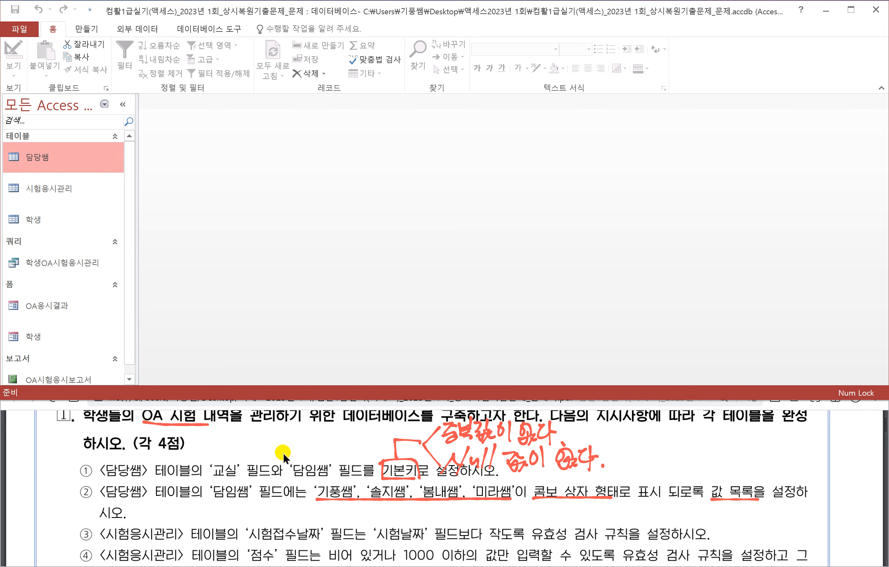
Bring items ③ to ⑤ of the exam sheet into view and open the 시험응시관리 table in Design view
left_click(322, 453)
scroll(35, 492, "down", 2)
scroll(35, 492, "down", 2)
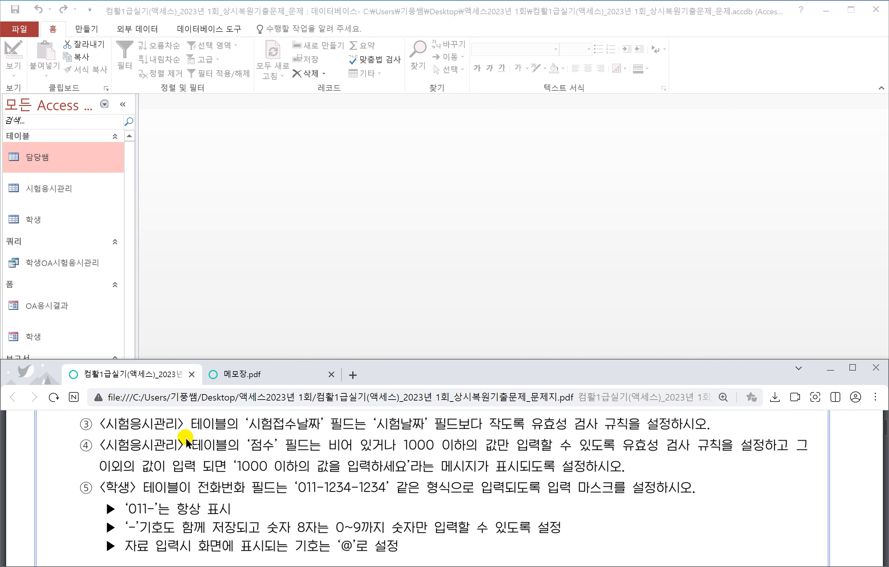
left_click(56, 199)
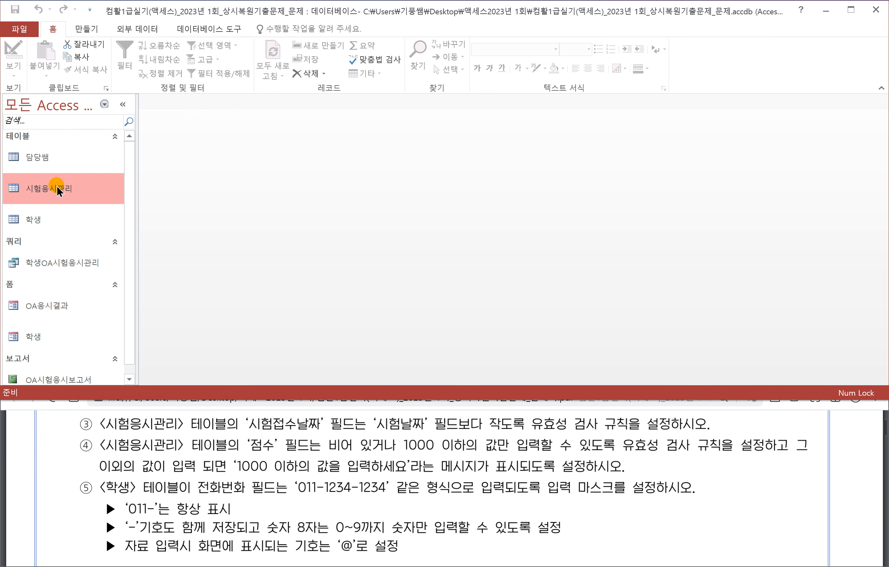
right_click(57, 188)
left_click(110, 209)
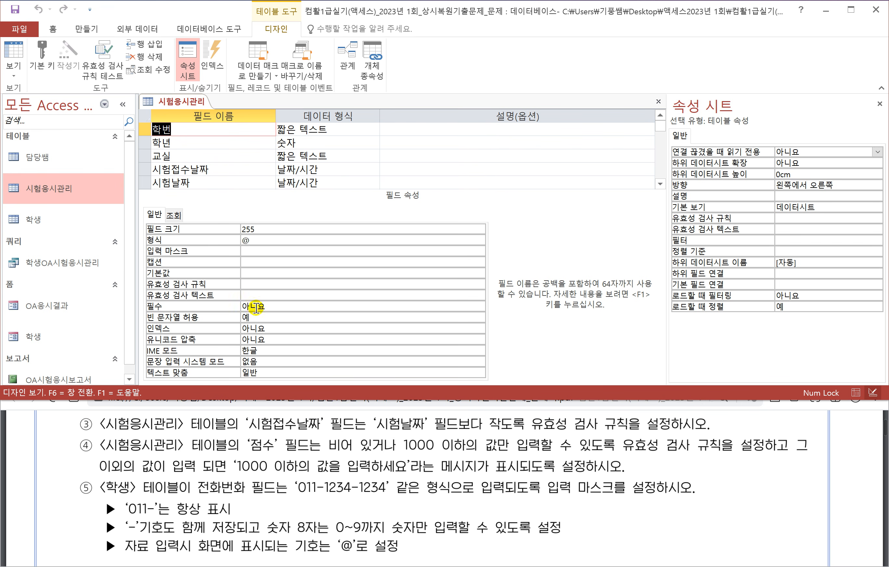
Underline 시험접수날짜, 시험날짜 and 유효성 검사 in item ③ of the exam sheet and draw a less-than sign between the field names
left_click_drag(246, 430, 323, 430)
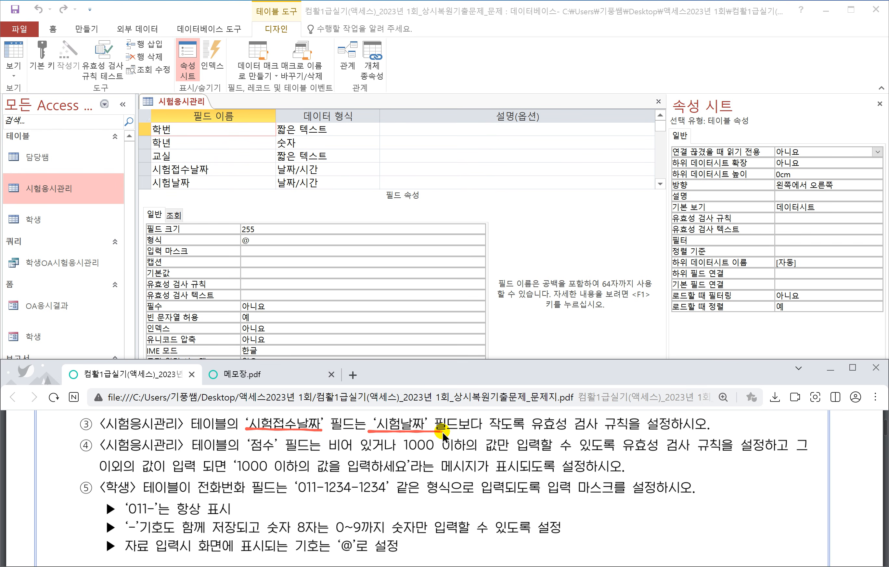
left_click_drag(532, 432, 600, 432)
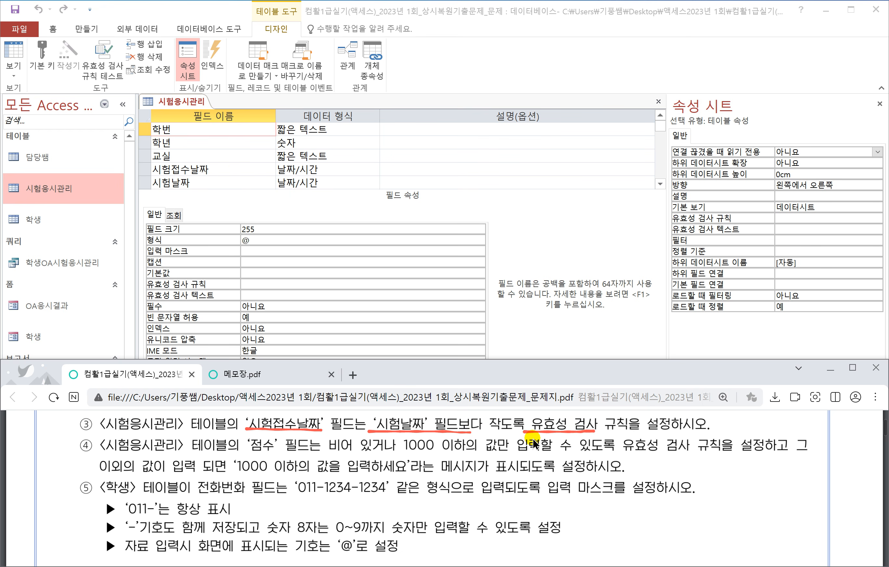
mouse_move(358, 415)
left_mouse_down()
mouse_move(339, 432)
mouse_move(365, 437)
left_mouse_up()
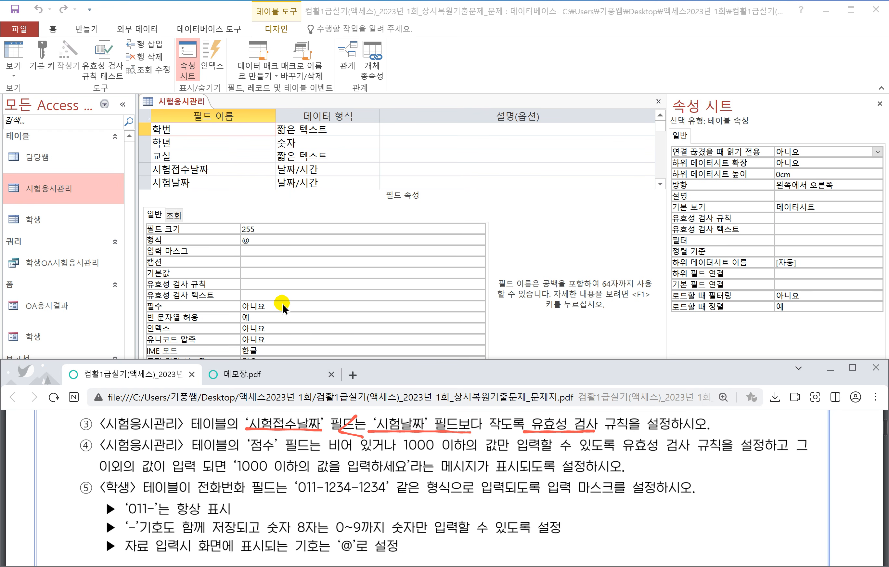
Close and reopen the 시험응시관리 table's property sheet, bringing up the options for its validation rule
left_click(789, 221)
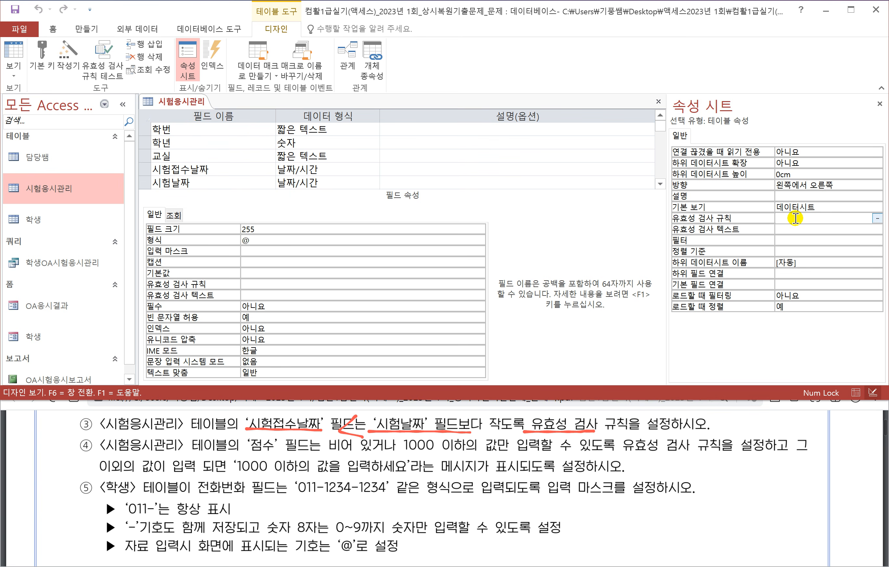
left_click(879, 105)
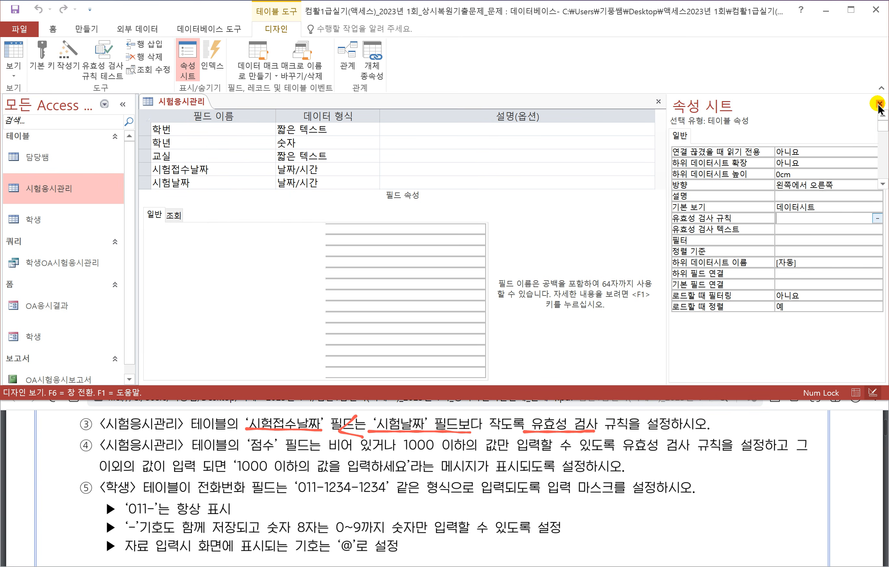
left_click(191, 64)
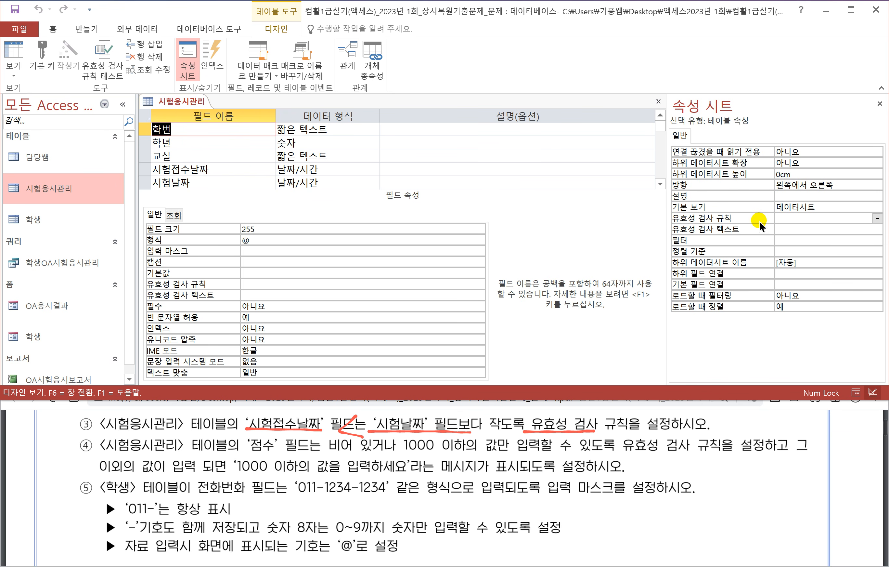
left_click(780, 217)
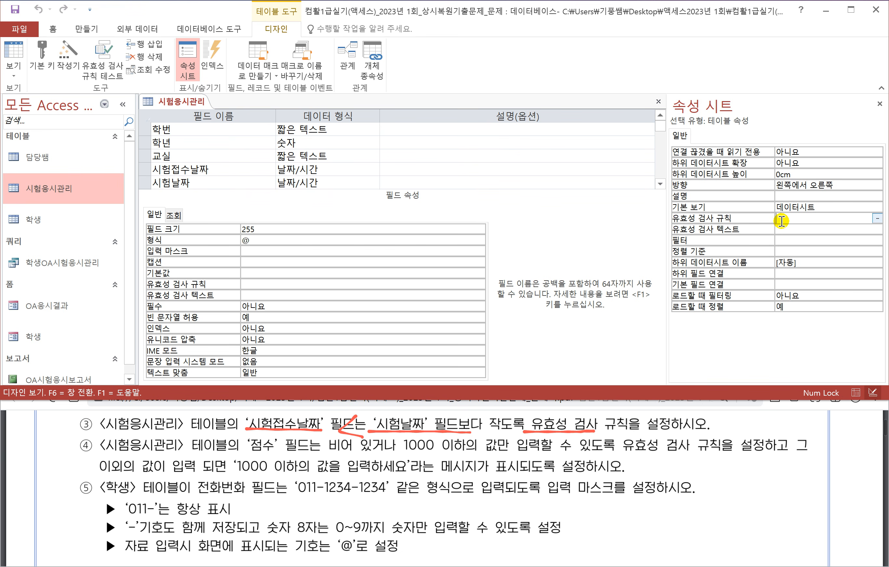
right_click(783, 220)
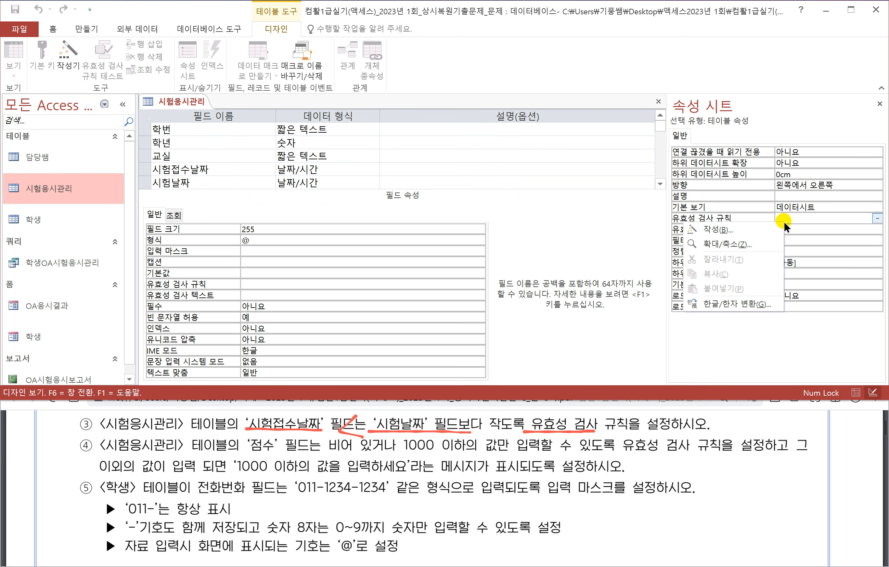
Box 유효성 검사 규칙 in item ③ and open the table-level validation rule in the zoom editor
mouse_move(526, 432)
left_mouse_down()
mouse_move(597, 431)
mouse_move(629, 414)
mouse_move(572, 413)
mouse_move(529, 423)
mouse_move(532, 430)
left_mouse_up()
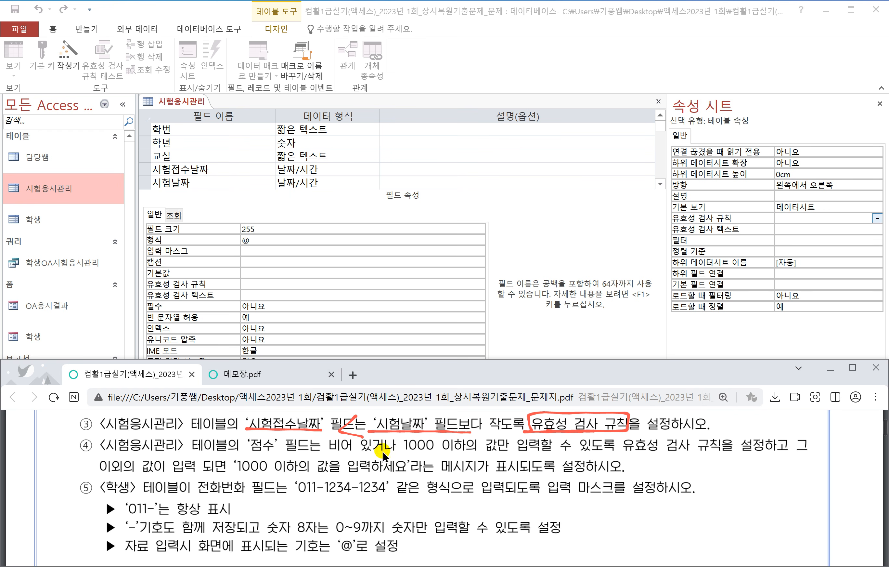
left_click(782, 220)
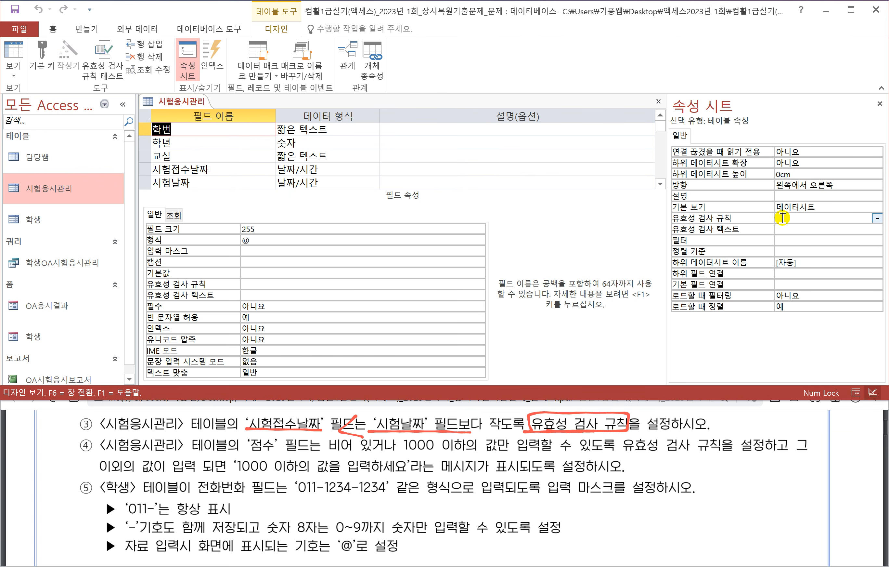
left_click(783, 218)
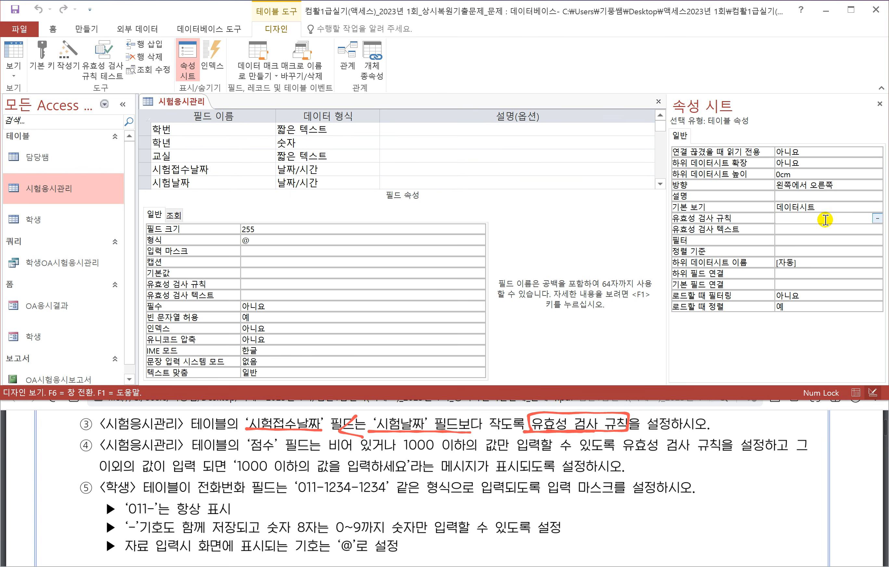
right_click(824, 217)
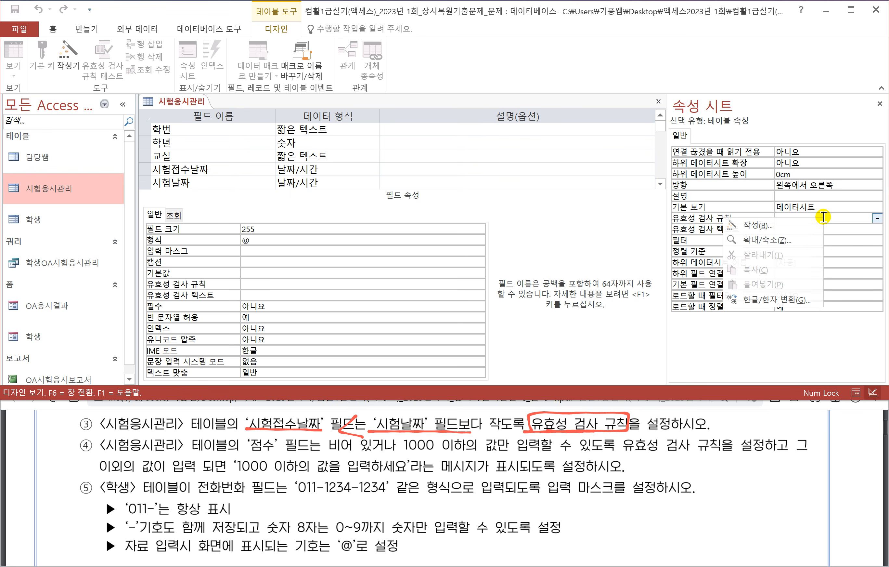
left_click(783, 240)
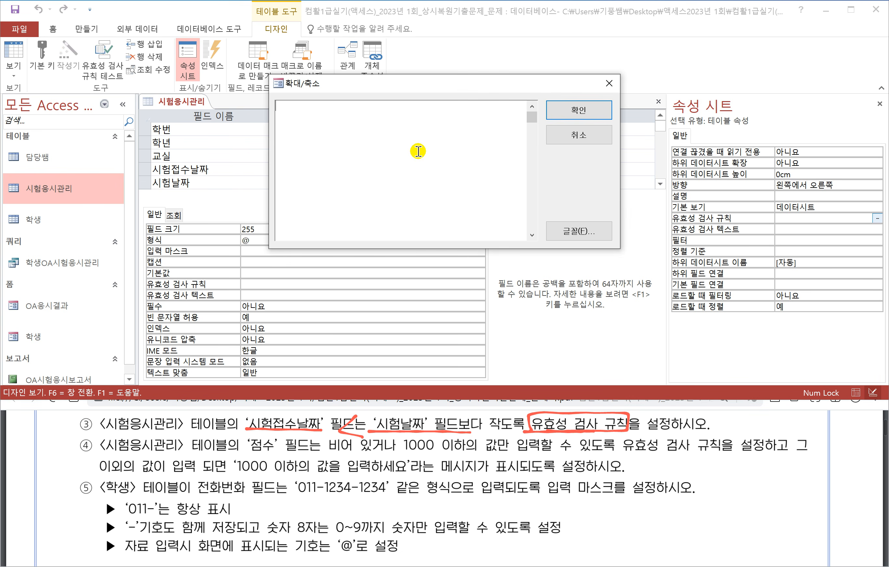
Set the zoom editor's font to bold, size 20
left_click(579, 230)
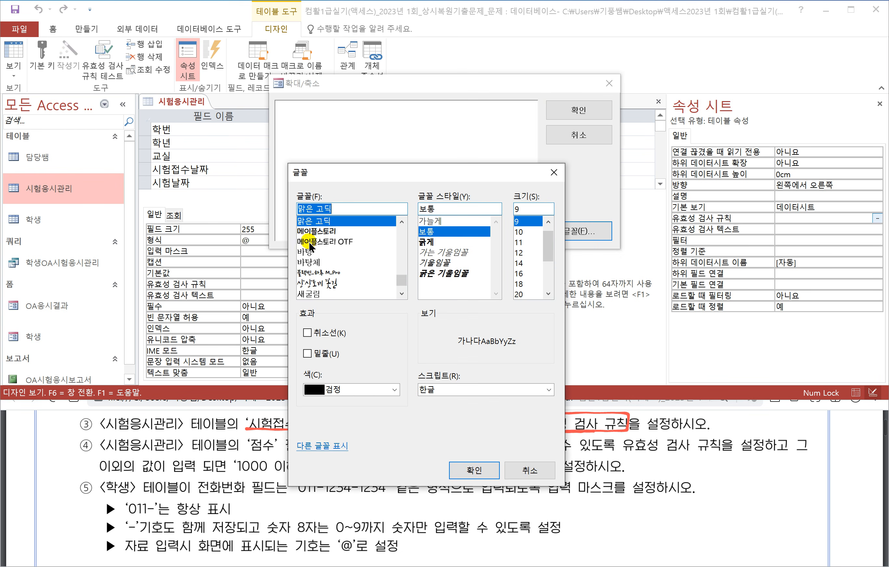
left_click(434, 243)
left_click(517, 294)
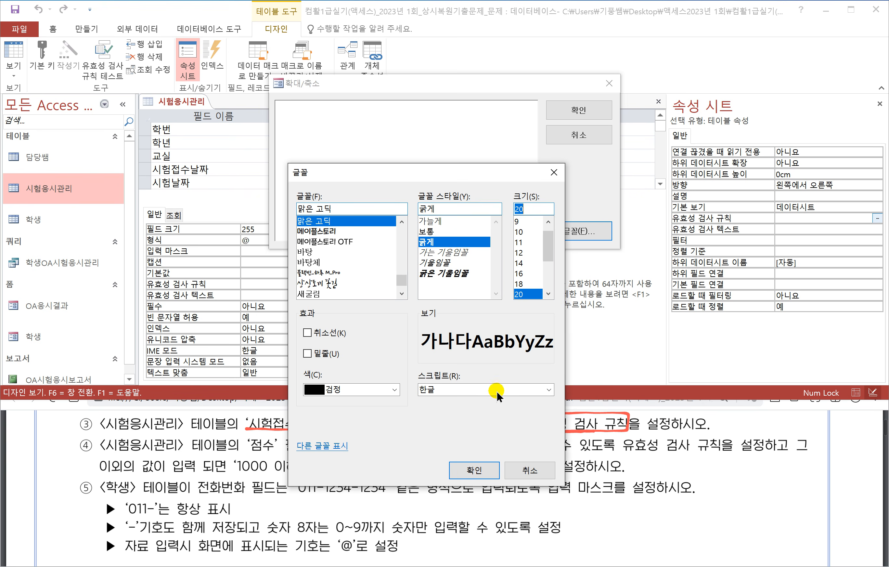
left_click(474, 470)
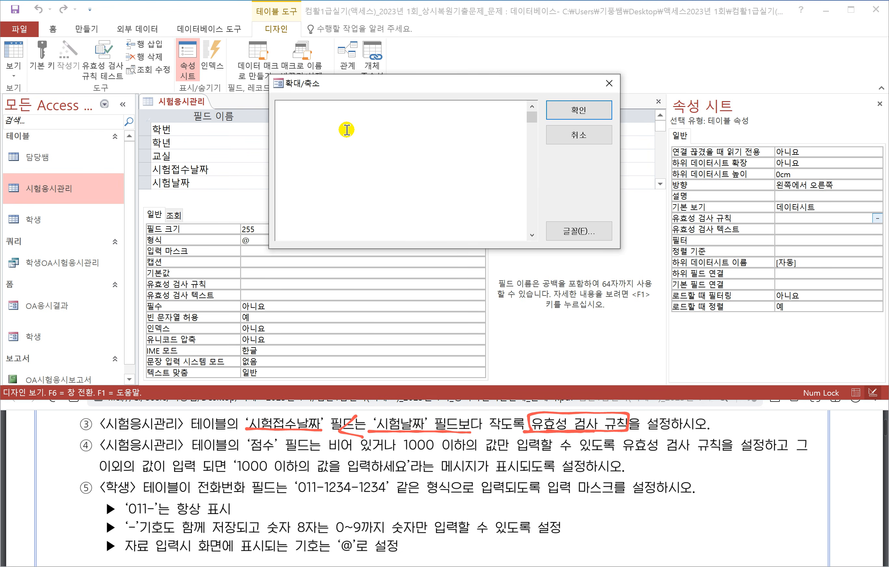
Enter [시험접수날짜]<[시험날짜] as the 시험응시관리 table's validation rule
type("[시")
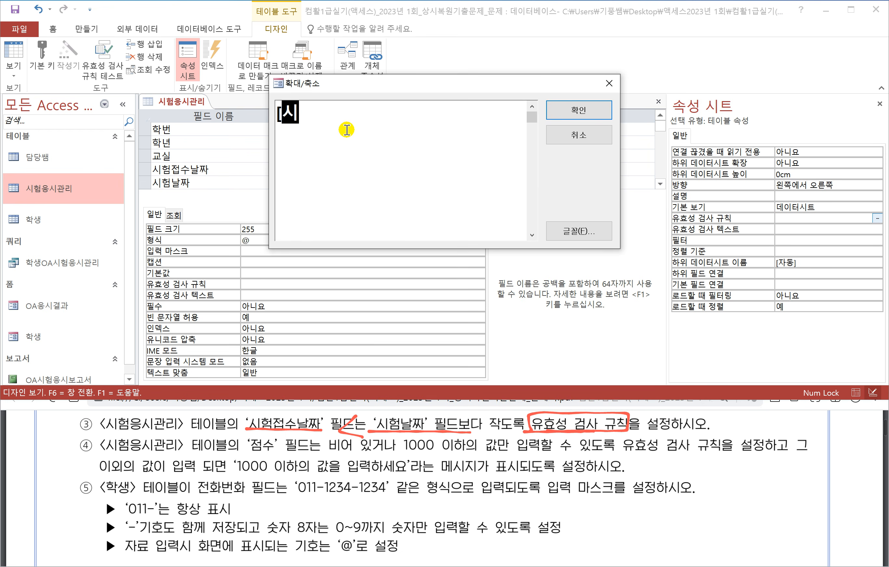
type("험접")
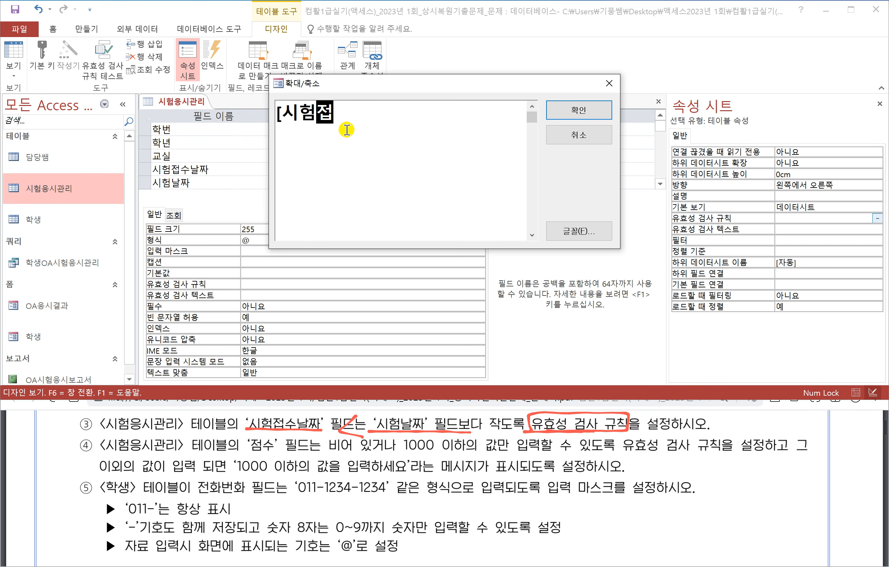
type("수날짜]")
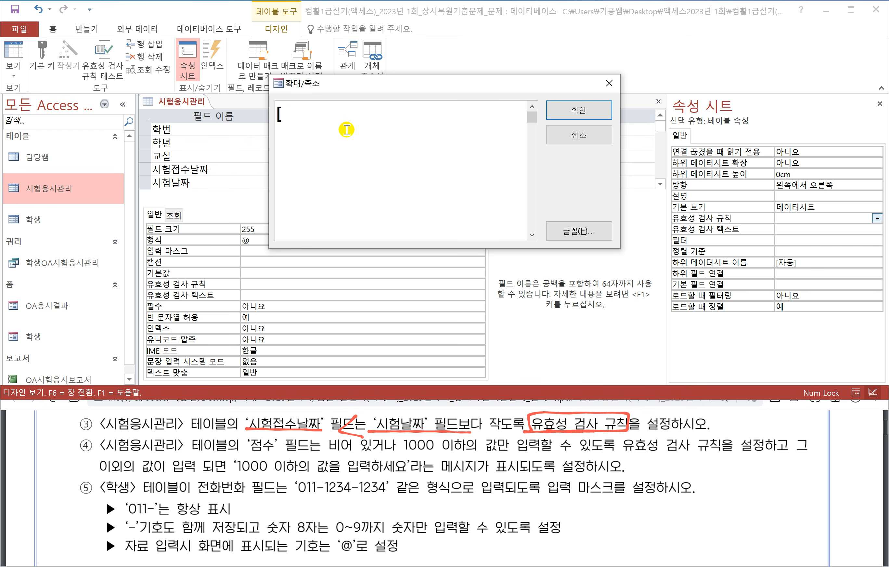
type("<[")
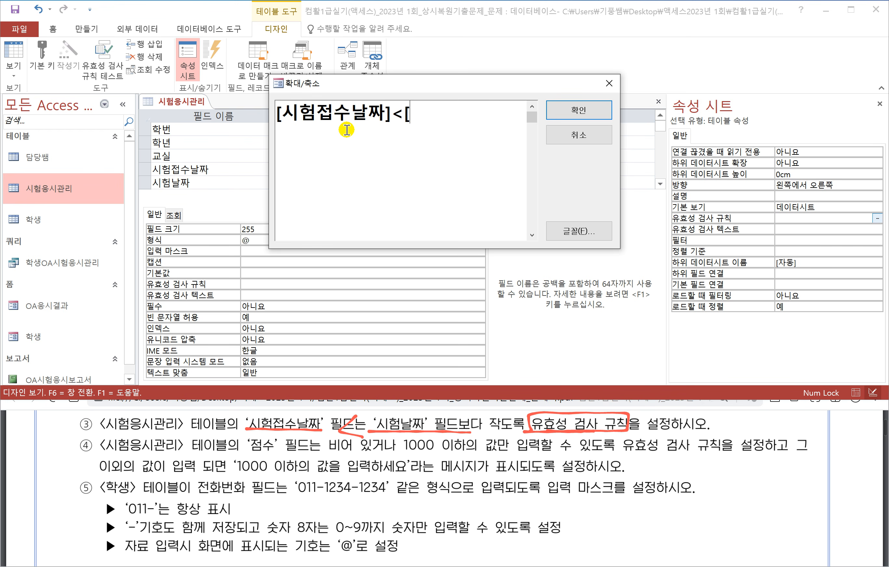
type("시험나ㄹ짜]")
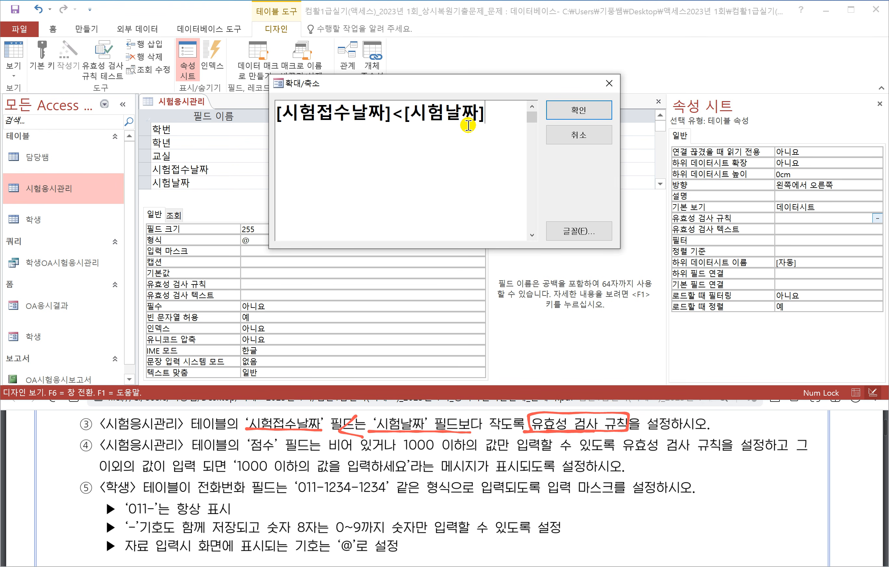
left_click(577, 110)
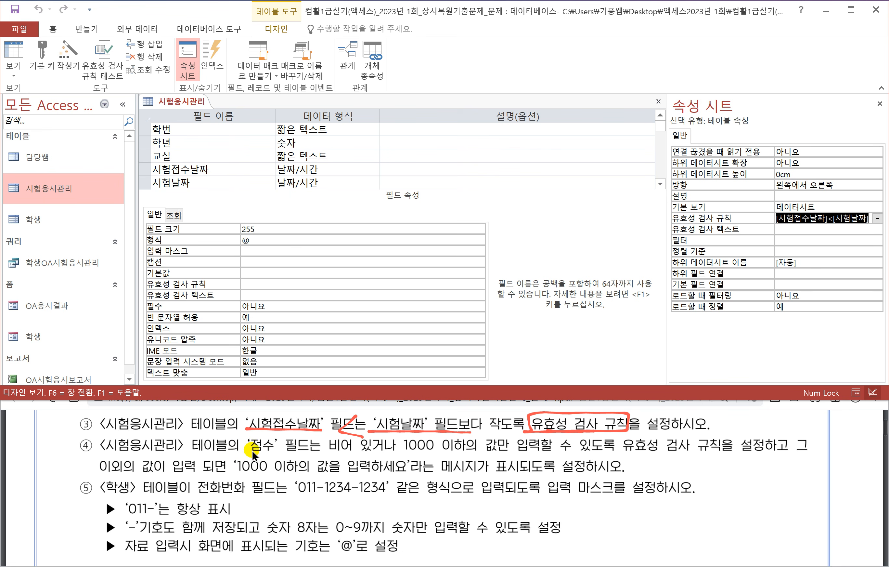
Select the 점수 field and mark item ④'s empty-value and 1000 이하 conditions, the joining "or" and 유효성 검사 규칙 on the exam sheet
left_click(203, 183)
scroll(202, 177, "down", 1)
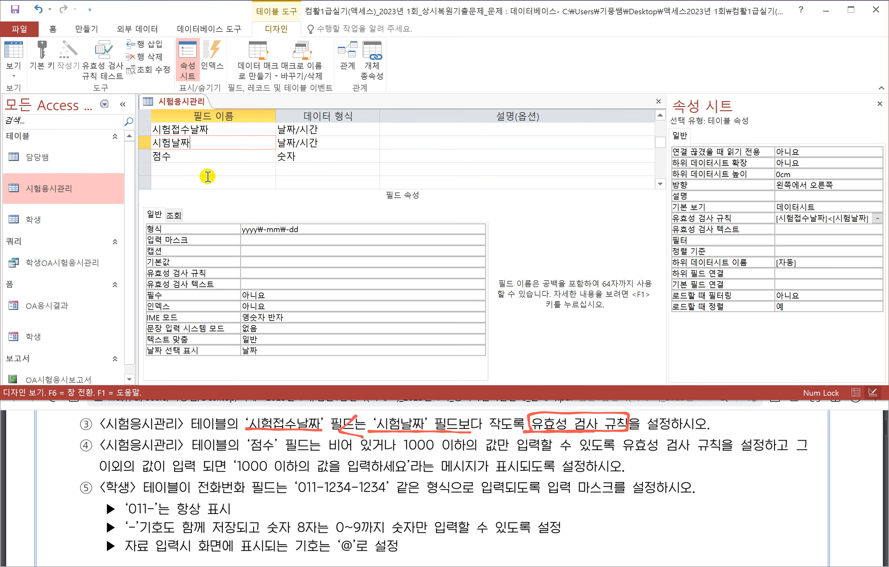
left_click(190, 161)
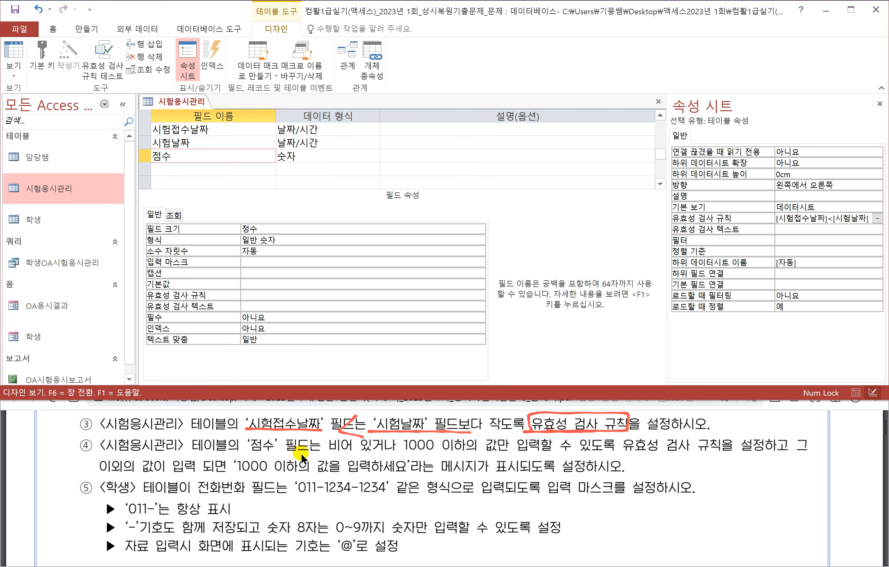
left_click_drag(328, 452, 347, 452)
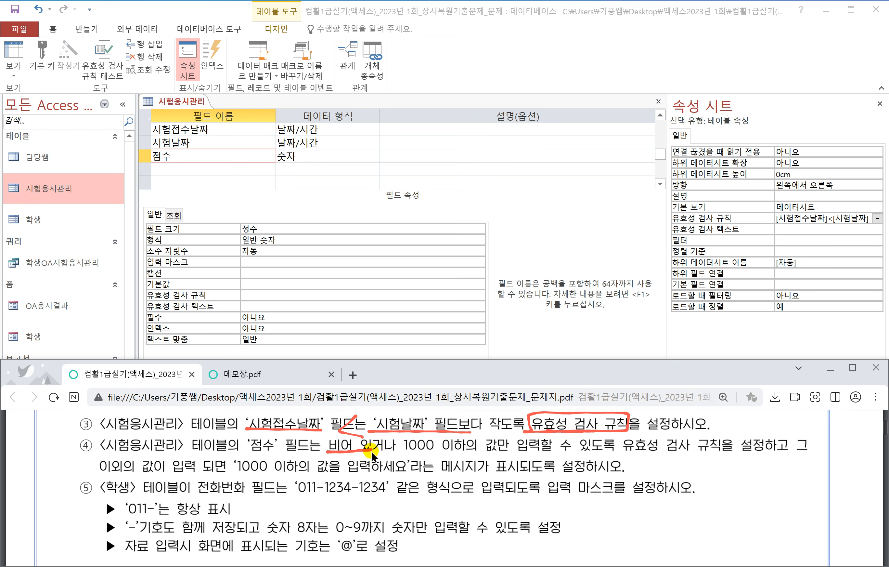
mouse_move(371, 451)
left_mouse_down()
mouse_move(326, 451)
mouse_move(370, 435)
mouse_move(372, 453)
mouse_move(337, 454)
mouse_move(322, 472)
left_mouse_up()
left_click_drag(332, 458, 342, 470)
mouse_move(338, 458)
left_mouse_down()
mouse_move(340, 468)
mouse_move(352, 461)
left_mouse_up()
left_click_drag(353, 458, 352, 467)
left_click_drag(348, 466, 361, 472)
mouse_move(387, 440)
left_mouse_down()
mouse_move(389, 466)
mouse_move(406, 470)
mouse_move(444, 452)
mouse_move(494, 451)
left_mouse_up()
mouse_move(427, 461)
left_mouse_down()
mouse_move(437, 458)
mouse_move(433, 472)
left_mouse_up()
left_click_drag(442, 460, 485, 466)
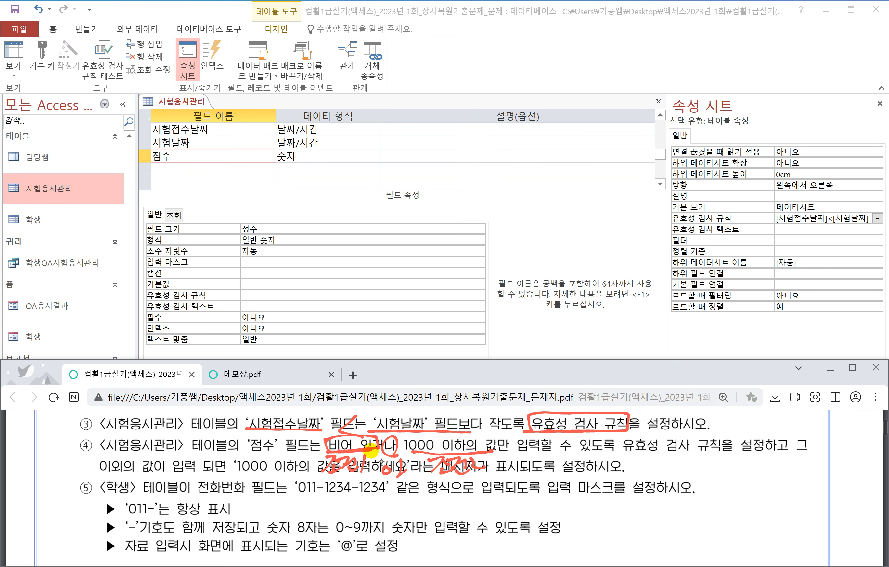
mouse_move(623, 435)
left_mouse_down()
mouse_move(679, 458)
mouse_move(722, 436)
mouse_move(625, 435)
left_mouse_up()
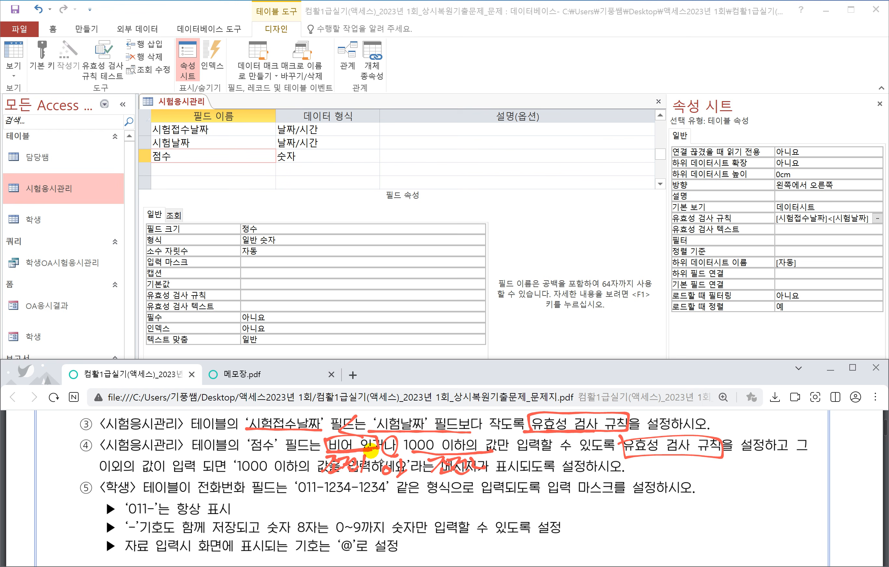
Set the 점수 field's validation rule to Is Null Or <=1000
left_click(177, 156)
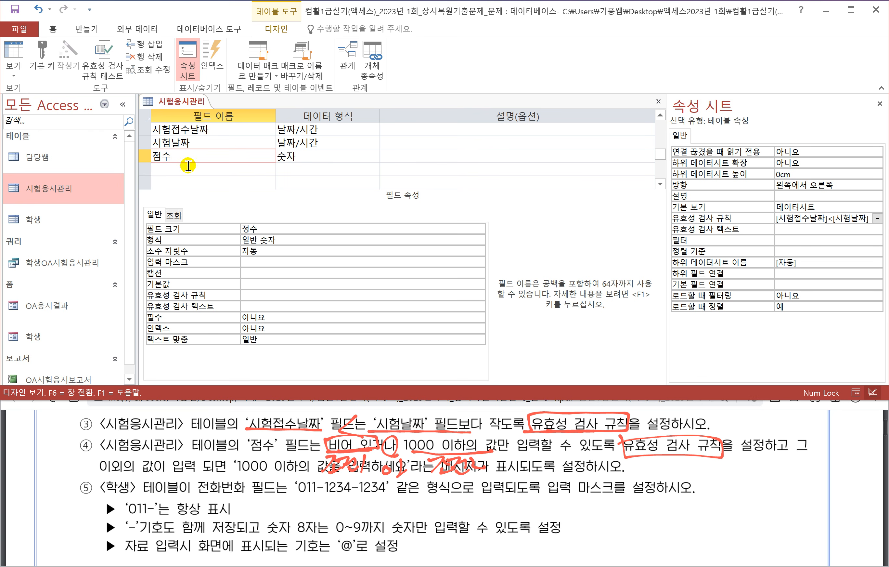
left_click(249, 295)
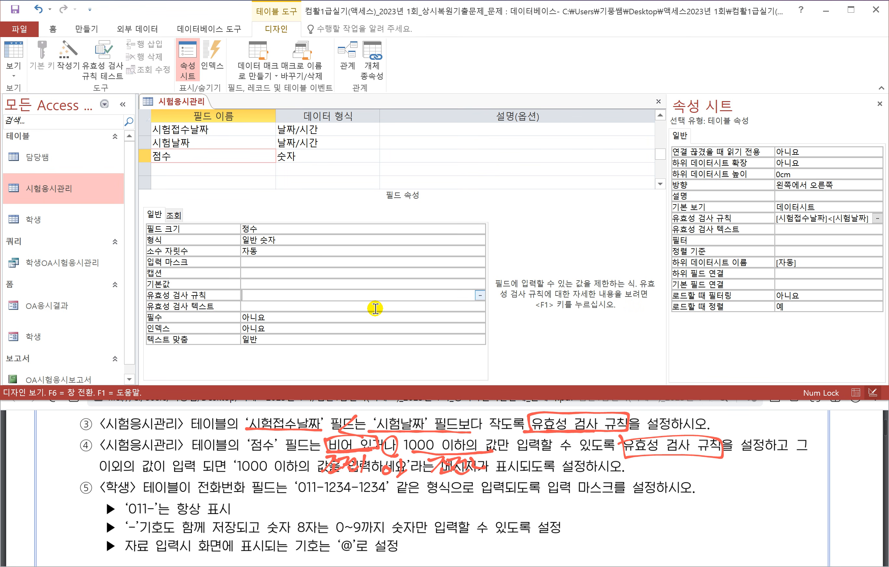
type("i")
type("null ㅐㄱ")
key("BackSpace")
key("BackSpace")
type("or aaaaaaaaaaaaaaaaa")
key("BackSpace")
key("BackSpace")
key("BackSpace")
key("BackSpace")
key("BackSpace")
key("BackSpace")
key("BackSpace")
key("BackSpace")
key("BackSpace")
key("BackSpace")
key("BackSpace")
key("BackSpace")
key("BackSpace")
key("BackSpace")
key("BackSpace")
key("BackSpace")
key("BackSpace")
type("<=1000")
left_click(375, 309)
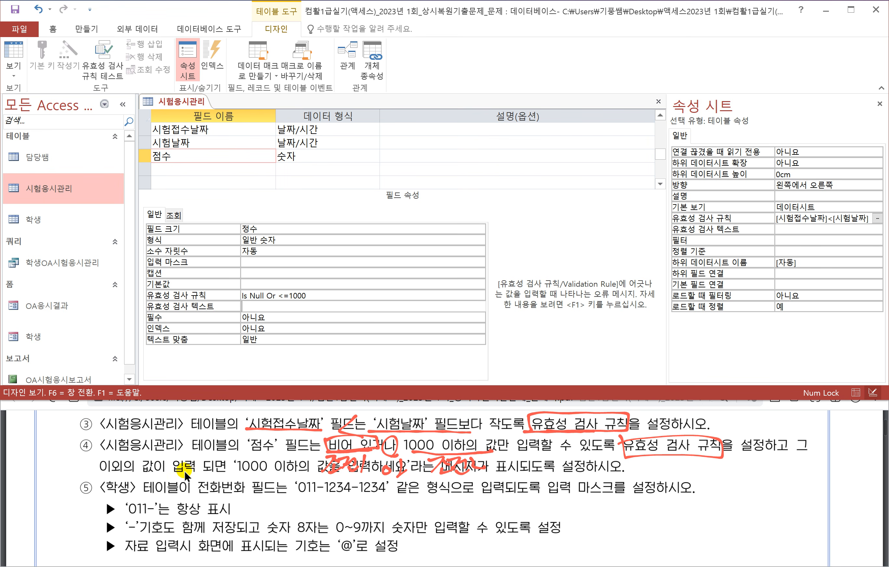
Undo the handwritten notes below item ④'s conditions and underline '1000 이하의 값을 입력하세요' on the exam sheet
left_click(230, 459)
key("ctrl+z")
key("ctrl+z")
key("ctrl+z")
key("ctrl+z")
key("ctrl+z")
key("ctrl+z")
key("ctrl+z")
key("ctrl+z")
key("ctrl+z")
key("ctrl+z")
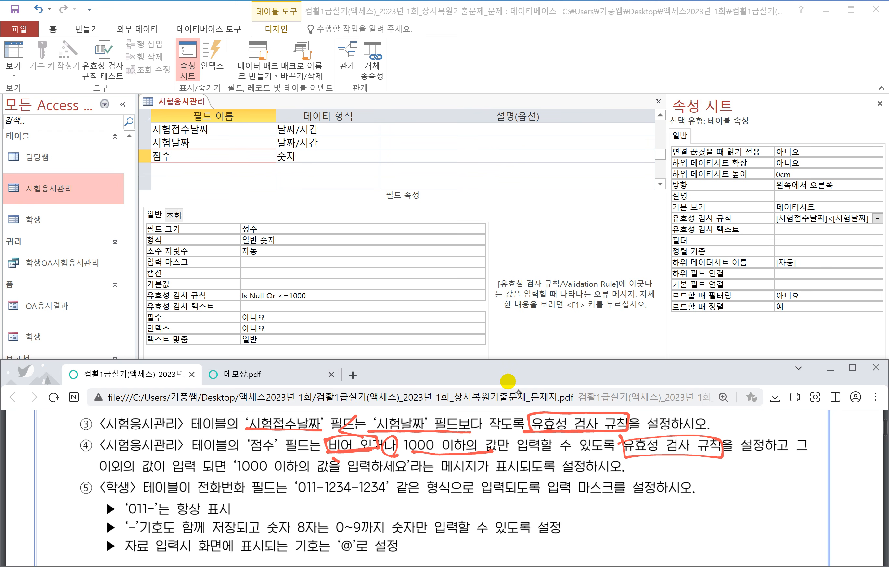
left_click_drag(235, 473, 394, 475)
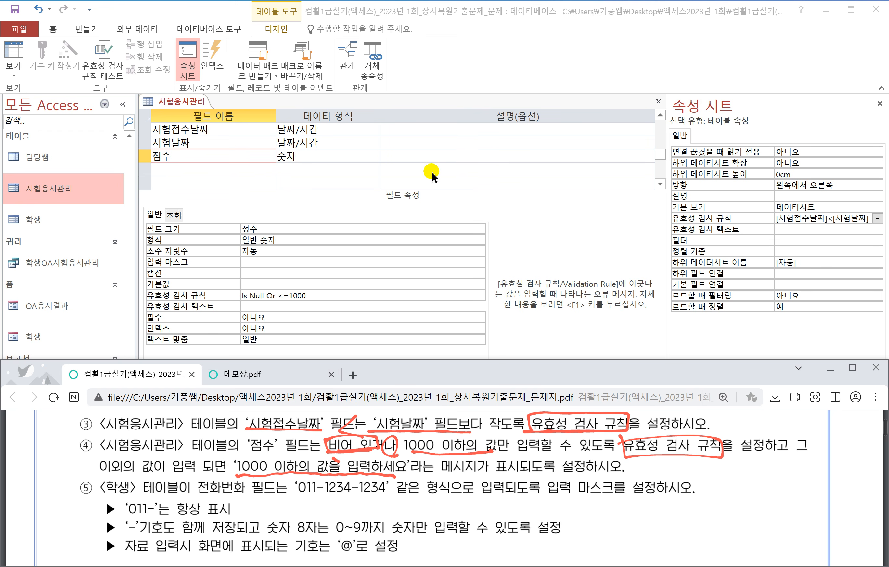
Set the 점수 field's validation text to 1000 이하의 값을 입력하세요
left_click(253, 305)
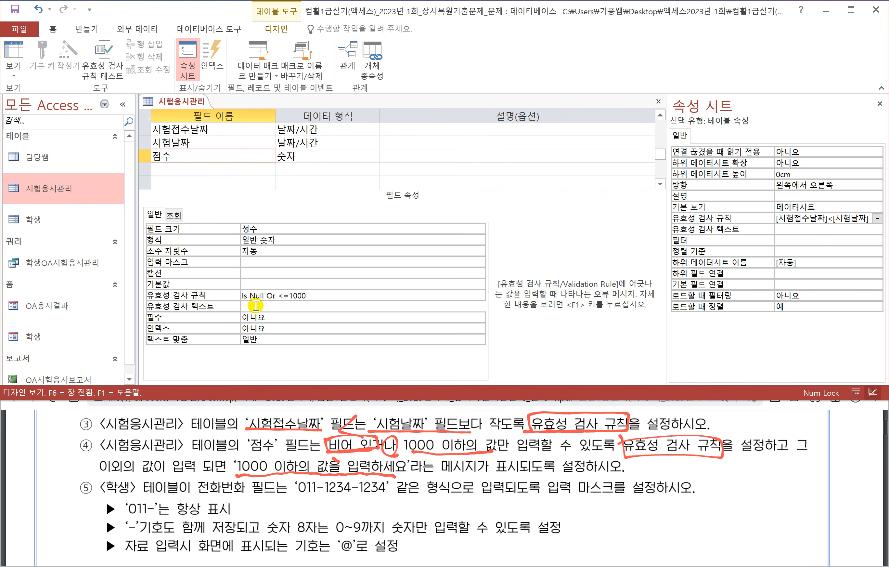
type("1000 이하")
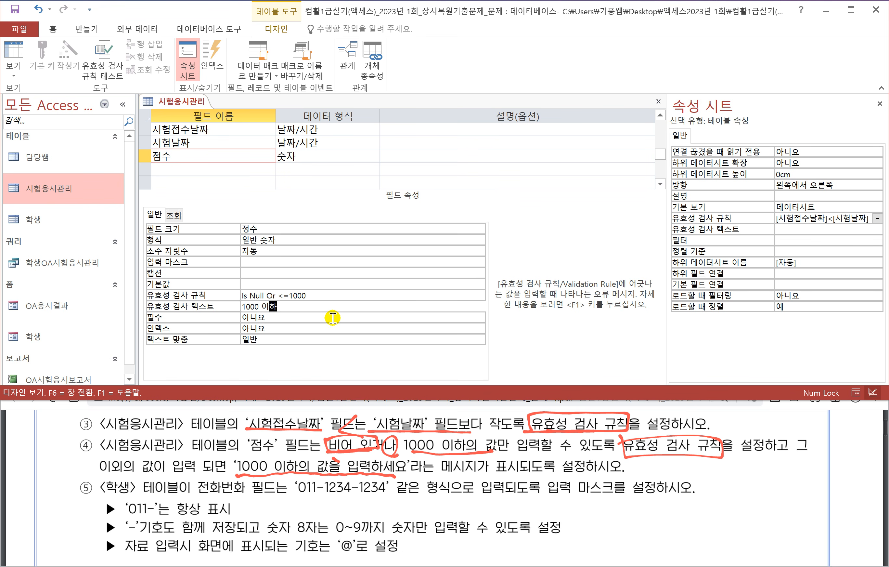
type("의 값을 입력핫")
type("세요")
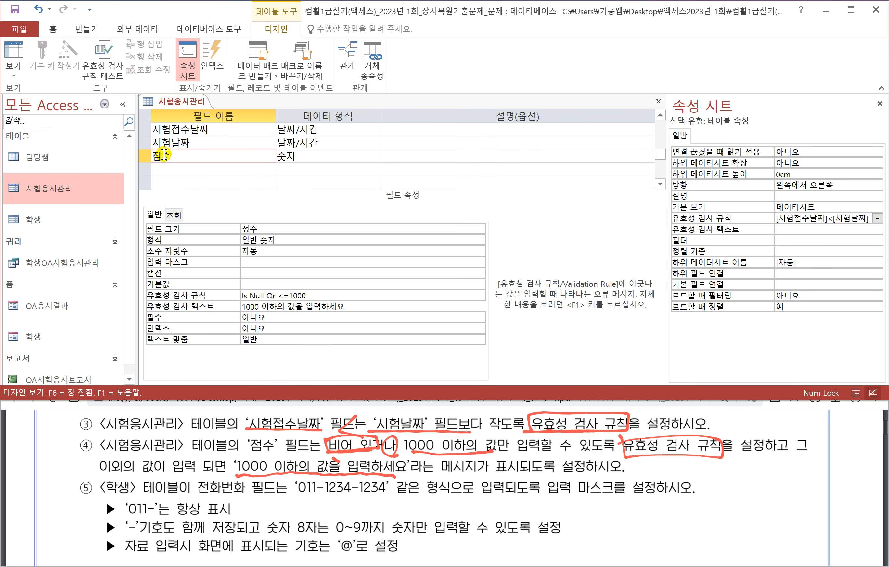
Save the 시험응시관리 table, continuing the test with the new validation rules, and close the table
key("Up")
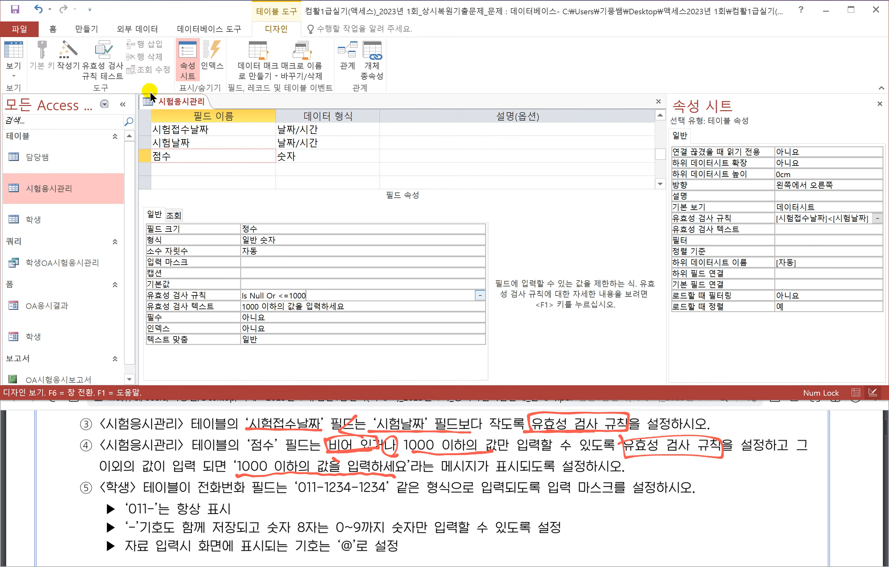
right_click(182, 98)
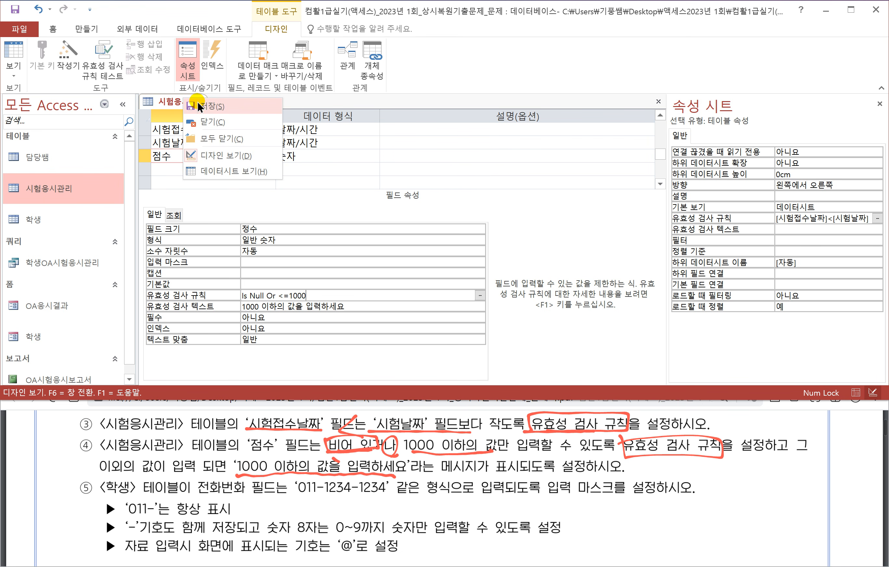
left_click(198, 101)
left_click(384, 333)
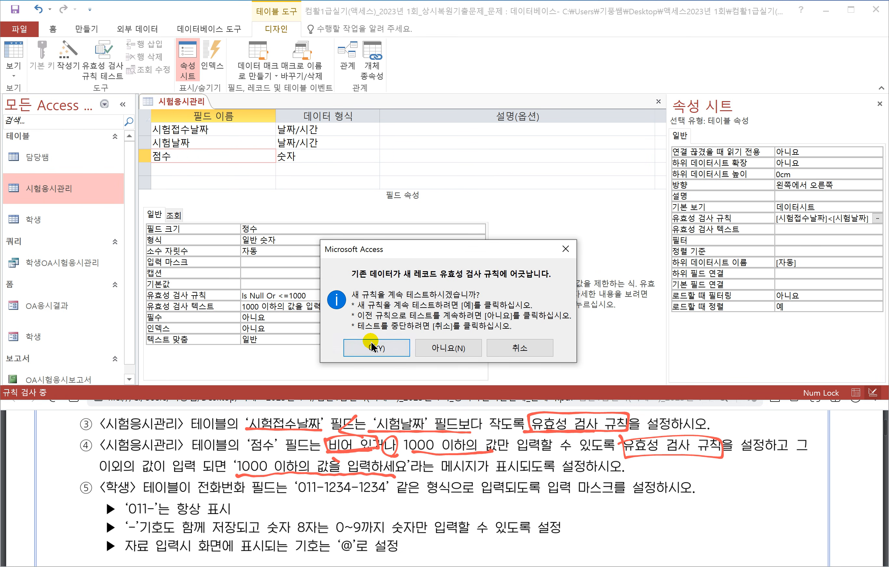
left_click(373, 345)
right_click(185, 100)
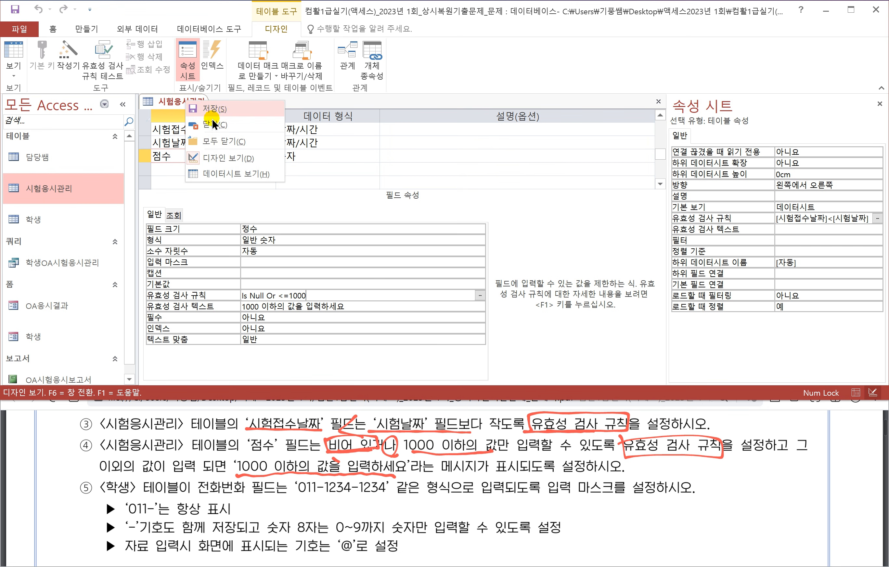
left_click(212, 121)
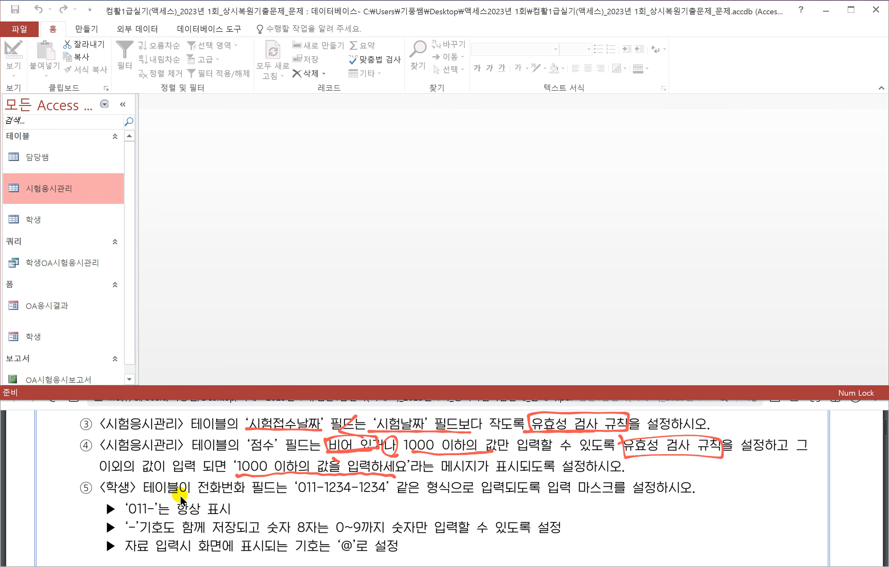
Open the 학생 table in design view
left_click(39, 220)
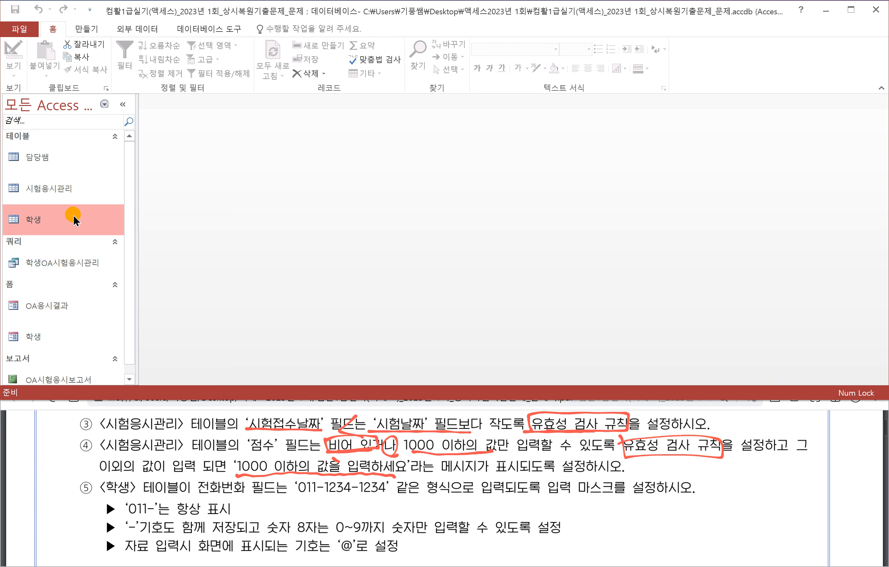
right_click(46, 216)
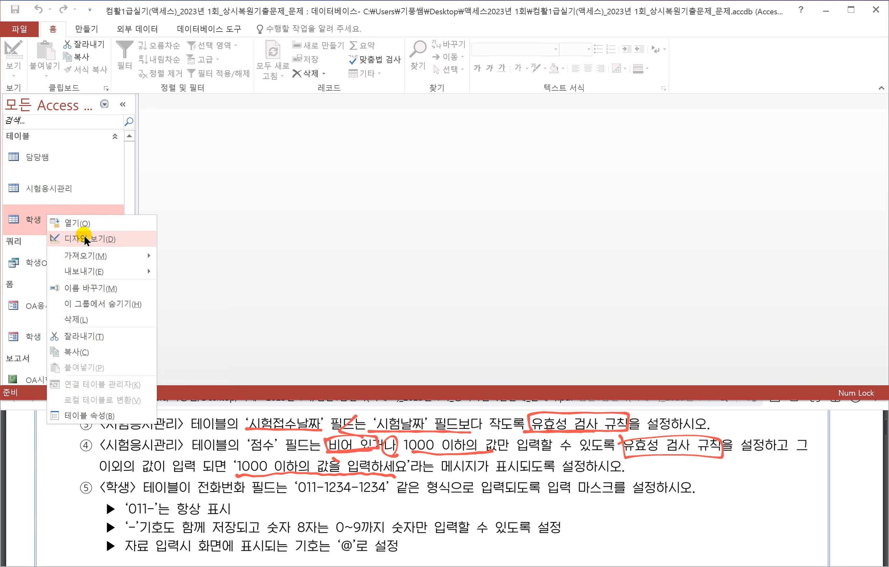
left_click(84, 238)
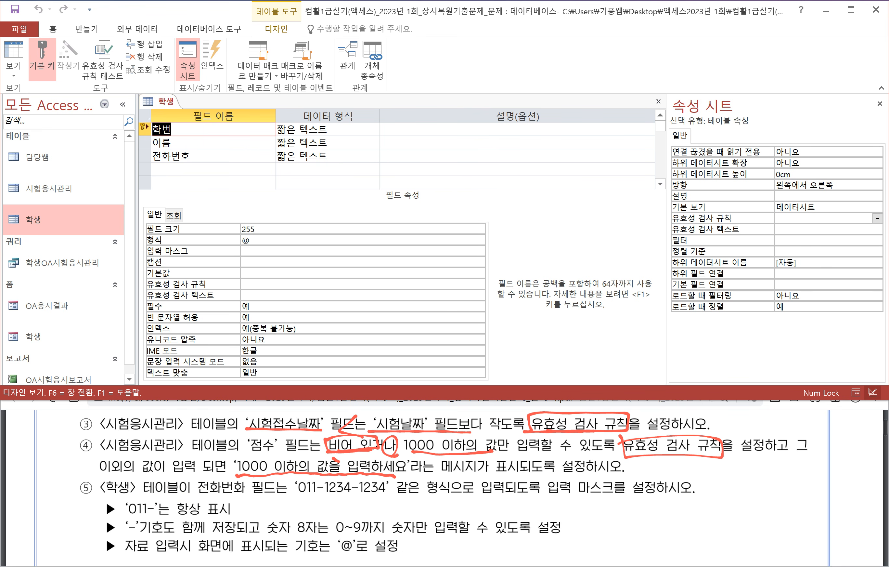
Correct 이 to 의 in item ⑤ on the exam sheet, underline the sample phone format and box 입력 마스크
left_click(186, 482)
left_click_drag(187, 477, 192, 520)
left_click_drag(176, 520, 192, 516)
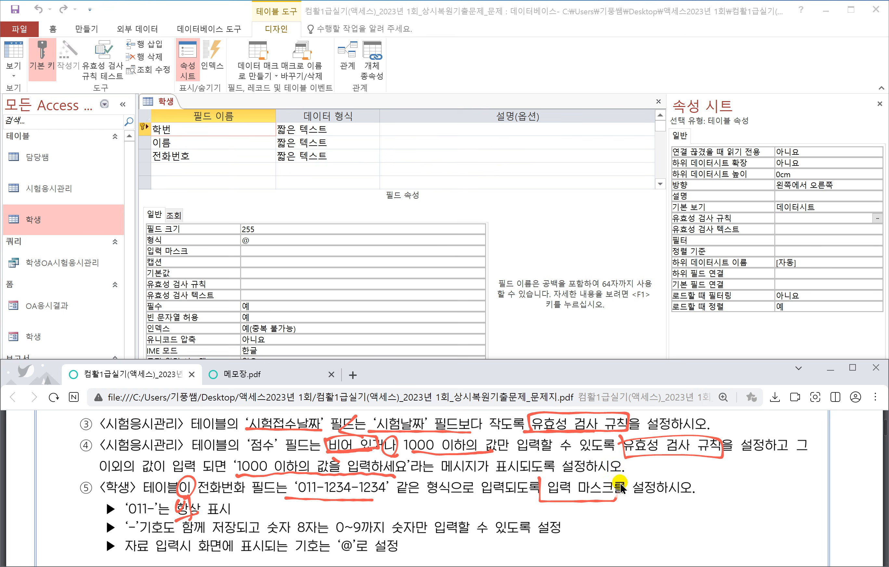
left_click_drag(621, 485, 512, 474)
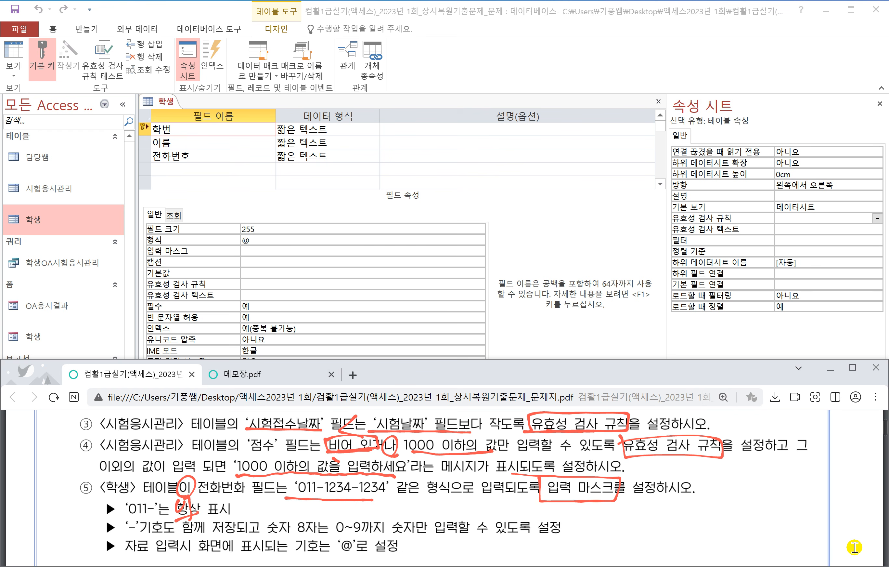
Handwrite the mask structure 구역1;구역2;구역3 below 입력 마스크 on the exam sheet
mouse_move(624, 505)
left_mouse_down()
mouse_move(638, 503)
mouse_move(637, 519)
mouse_move(646, 512)
left_mouse_up()
left_click_drag(648, 505, 658, 512)
mouse_move(647, 512)
left_mouse_down()
mouse_move(661, 519)
mouse_move(679, 505)
left_mouse_up()
left_click_drag(675, 516, 698, 506)
mouse_move(697, 506)
left_mouse_down()
mouse_move(694, 518)
mouse_move(709, 510)
left_mouse_up()
left_click_drag(706, 502, 718, 509)
mouse_move(705, 509)
left_mouse_down()
mouse_move(718, 517)
mouse_move(734, 512)
mouse_move(737, 500)
left_mouse_up()
mouse_move(740, 509)
left_mouse_down()
mouse_move(736, 517)
mouse_move(755, 508)
mouse_move(754, 516)
left_mouse_up()
left_click_drag(764, 496, 768, 507)
left_click_drag(771, 503, 784, 512)
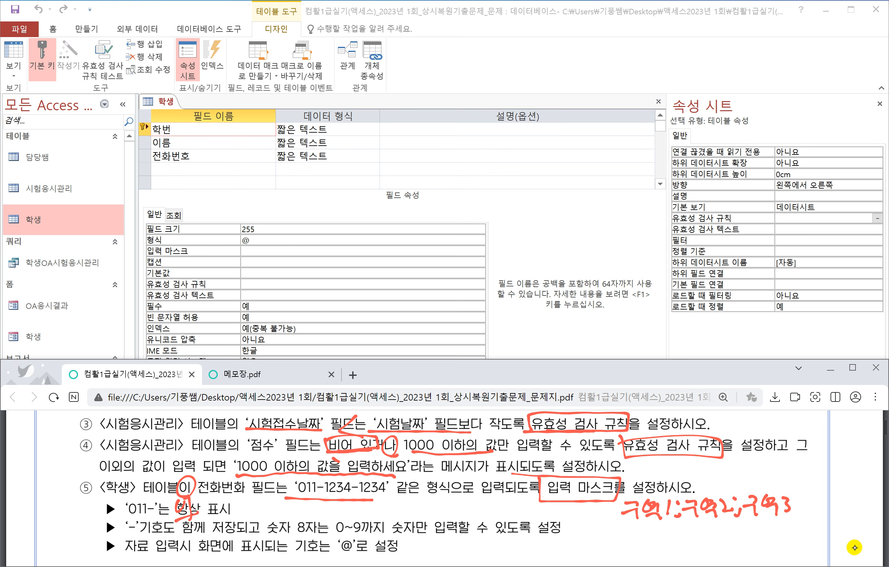
Underline 구역1 and 구역2 in the handwritten mask structure and label them 사용자지정기호 and 기호저장유무
left_click_drag(622, 523, 655, 522)
left_click_drag(574, 524, 552, 549)
left_click_drag(562, 534, 577, 554)
mouse_move(577, 534)
left_mouse_down()
mouse_move(591, 526)
mouse_move(592, 539)
left_mouse_up()
left_click_drag(587, 540, 595, 549)
mouse_move(594, 530)
left_mouse_down()
mouse_move(608, 547)
mouse_move(609, 538)
left_mouse_up()
mouse_move(610, 525)
left_mouse_down()
mouse_move(616, 550)
mouse_move(629, 548)
left_mouse_up()
mouse_move(632, 534)
left_mouse_down()
mouse_move(641, 529)
mouse_move(650, 552)
left_mouse_up()
left_click_drag(648, 531, 664, 545)
left_click_drag(663, 525, 675, 545)
mouse_move(667, 547)
left_mouse_down()
mouse_move(710, 544)
mouse_move(729, 529)
mouse_move(735, 542)
mouse_move(755, 545)
mouse_move(764, 532)
mouse_move(767, 547)
mouse_move(779, 535)
mouse_move(782, 542)
left_mouse_up()
left_click_drag(774, 541, 777, 550)
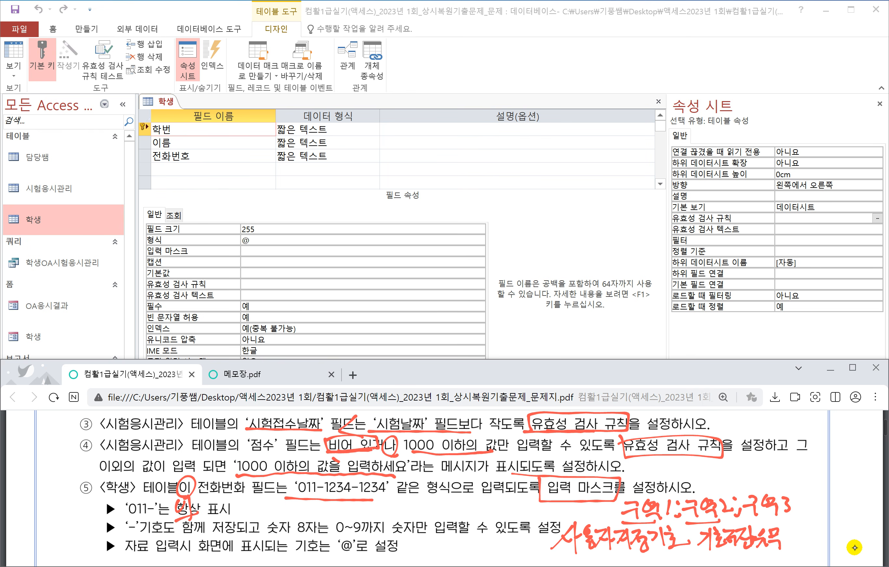
Underline 구역3, label it 화면표시기호, and circle 구역1 in the handwritten mask structure
left_click_drag(751, 517, 799, 520)
left_click_drag(744, 457, 746, 462)
mouse_move(737, 465)
left_mouse_down()
mouse_move(747, 464)
mouse_move(745, 479)
mouse_move(757, 486)
mouse_move(789, 474)
mouse_move(796, 482)
mouse_move(810, 463)
mouse_move(815, 481)
left_mouse_up()
left_click_drag(822, 460, 825, 479)
left_click_drag(828, 458, 840, 478)
left_click_drag(742, 491, 835, 489)
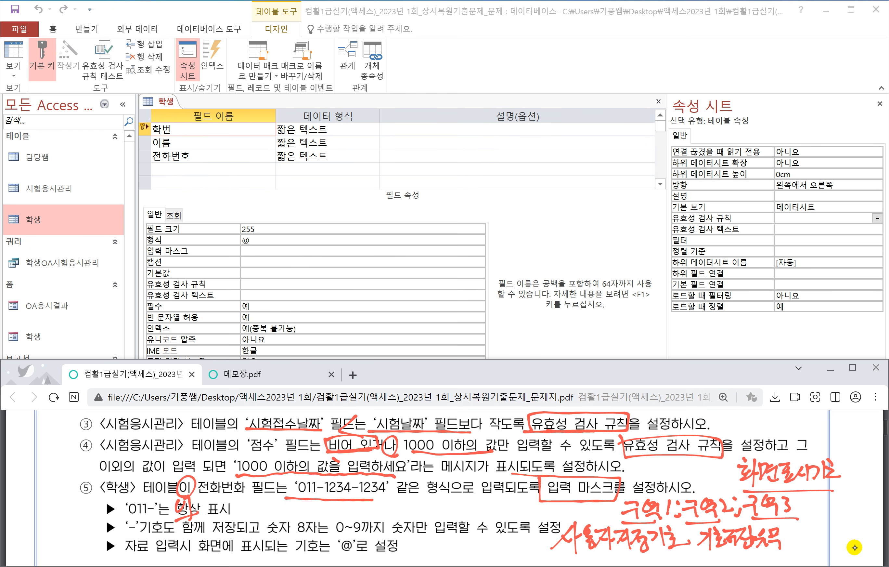
mouse_move(660, 523)
left_mouse_down()
mouse_move(650, 526)
mouse_move(670, 517)
mouse_move(788, 519)
left_mouse_up()
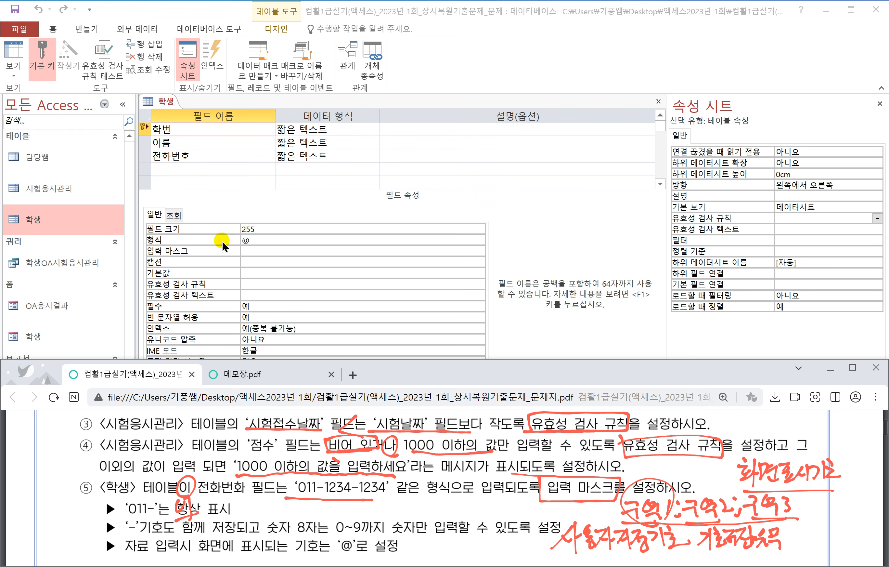
Begin the 전화번호 field's input mask with the quoted literal "011-"
left_click(193, 155)
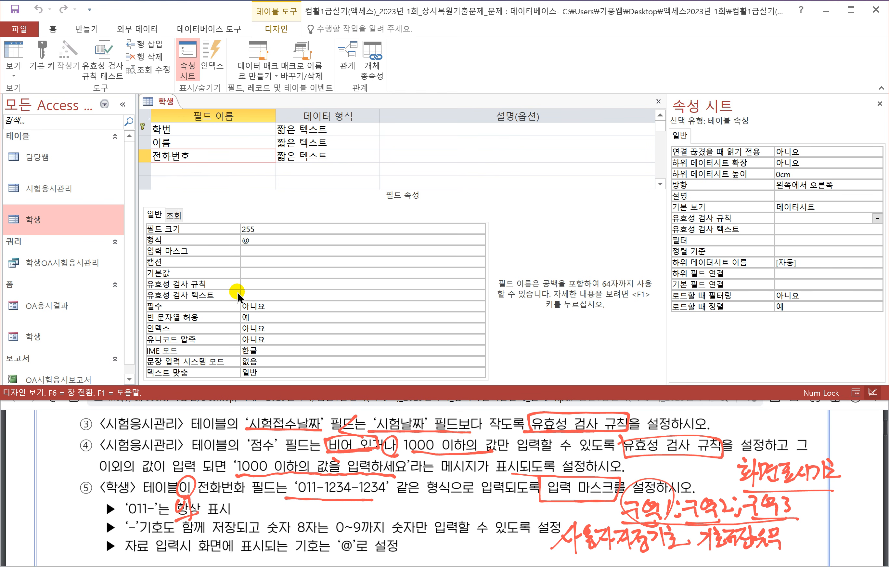
left_click(258, 251)
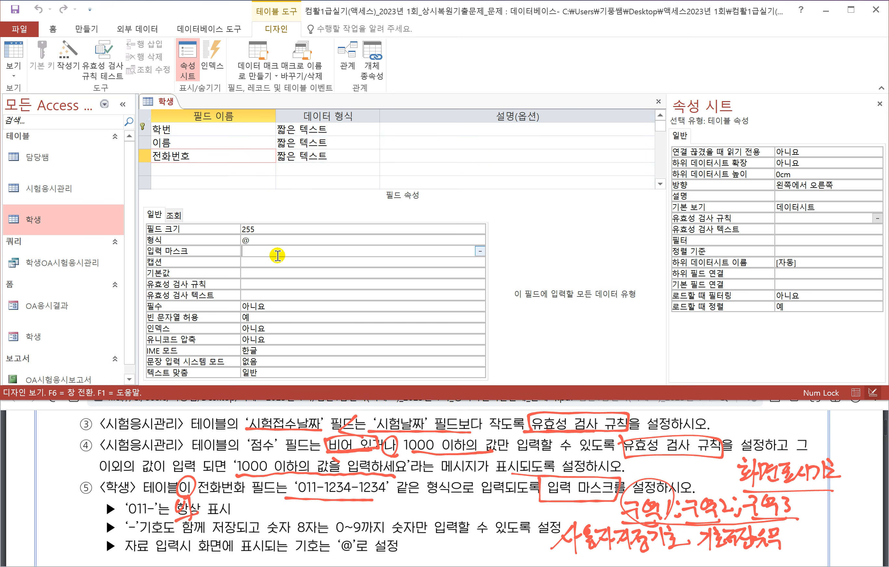
type("\"011-\"")
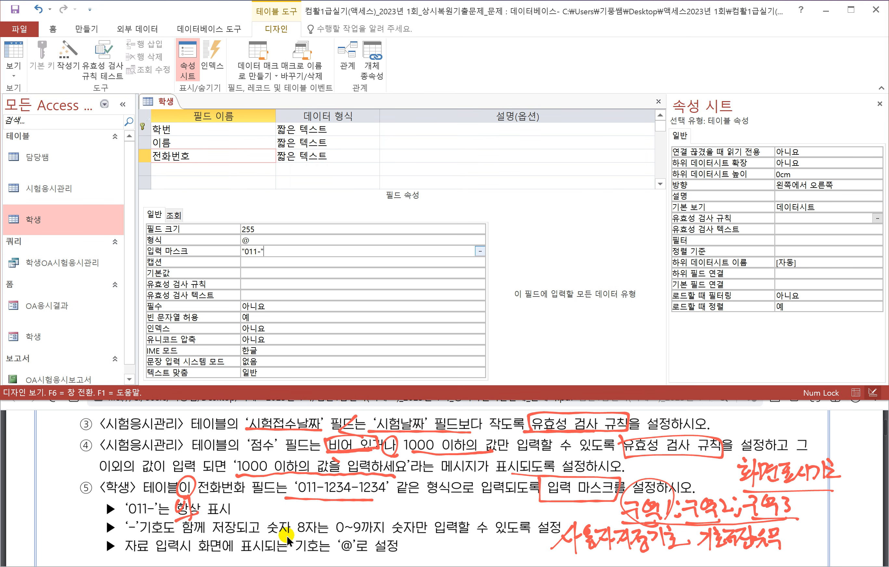
Underline the eight-digit 0~9 condition on the exam sheet and handwrite mask characters 0, 9 and # above it, boxing 0 and underlining #
left_click(310, 536)
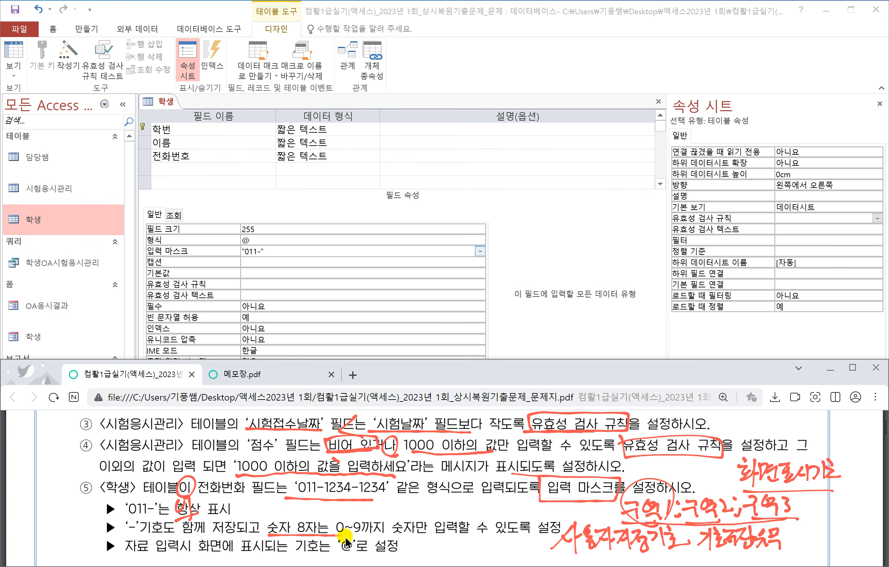
left_click_drag(345, 537, 512, 533)
left_click(275, 251)
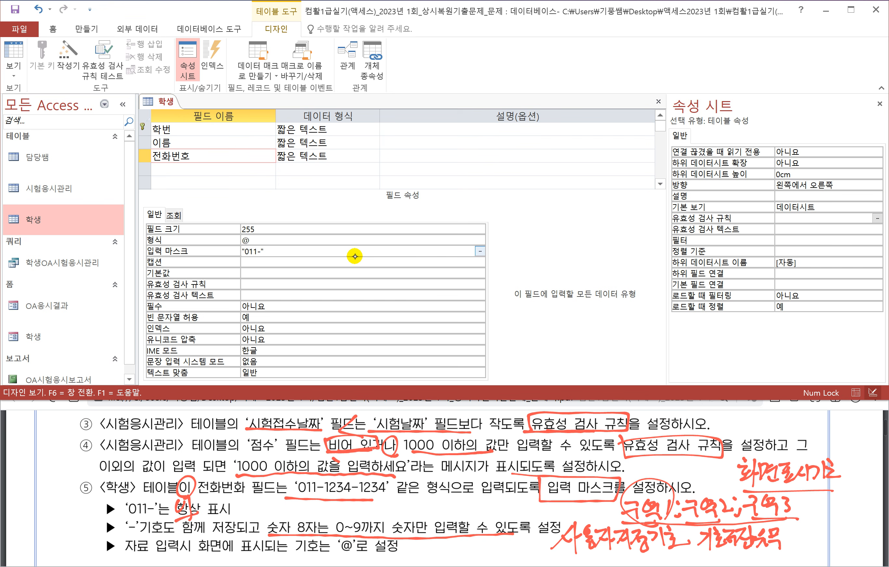
mouse_move(434, 498)
left_mouse_down()
mouse_move(443, 504)
mouse_move(435, 498)
left_mouse_up()
left_click(452, 513)
mouse_move(475, 496)
left_mouse_down()
mouse_move(467, 502)
mouse_move(474, 519)
mouse_move(512, 494)
left_mouse_up()
left_click(484, 514)
mouse_move(496, 504)
left_mouse_down()
mouse_move(516, 502)
mouse_move(501, 519)
left_mouse_up()
left_click_drag(517, 491, 508, 515)
mouse_move(420, 520)
left_mouse_down()
mouse_move(451, 517)
mouse_move(419, 493)
mouse_move(420, 515)
mouse_move(489, 518)
left_mouse_up()
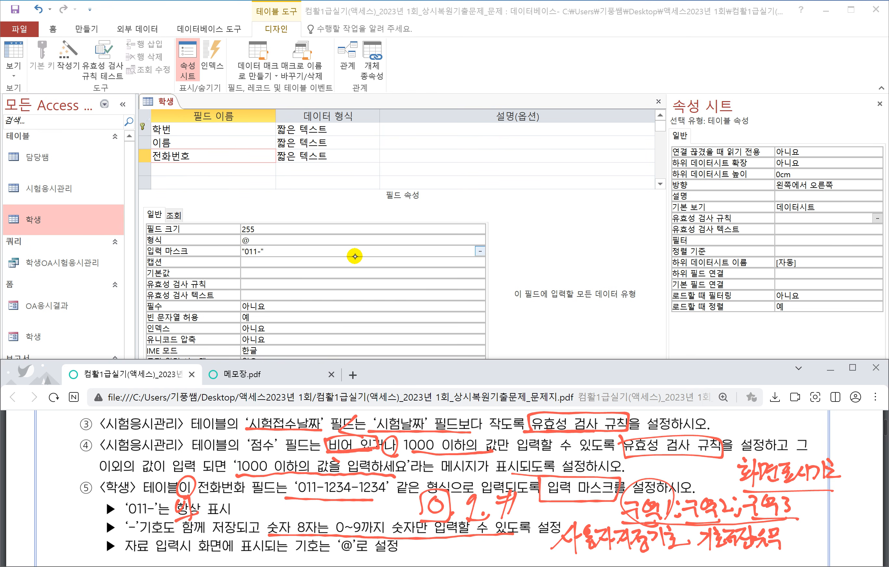
left_click_drag(497, 517, 530, 512)
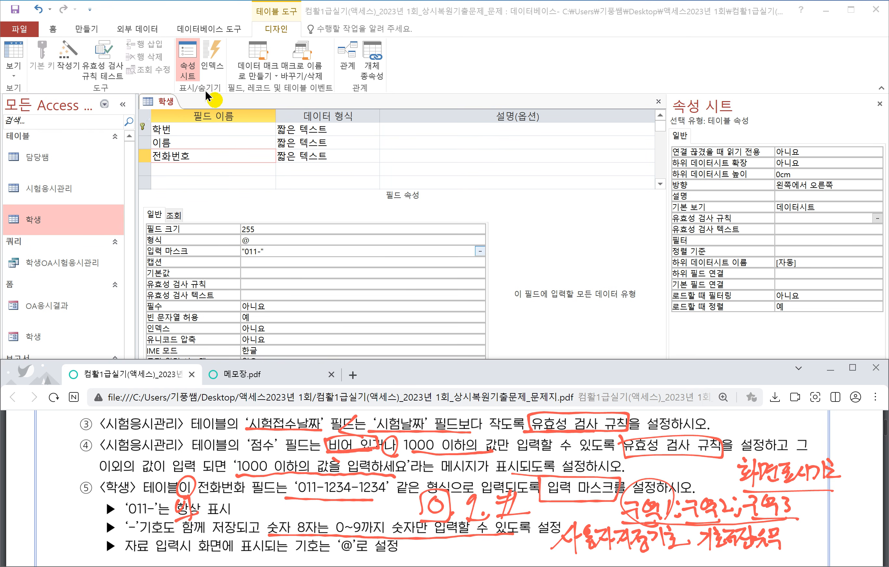
Extend the 전화번호 input mask with 0000-0000 and a closing semicolon for the first section
left_click(258, 241)
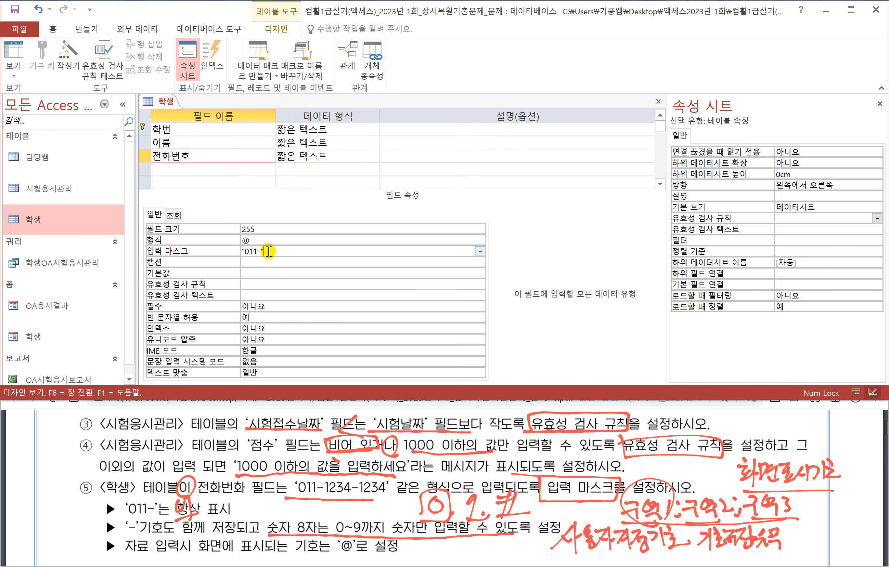
type("0000")
type("-0000")
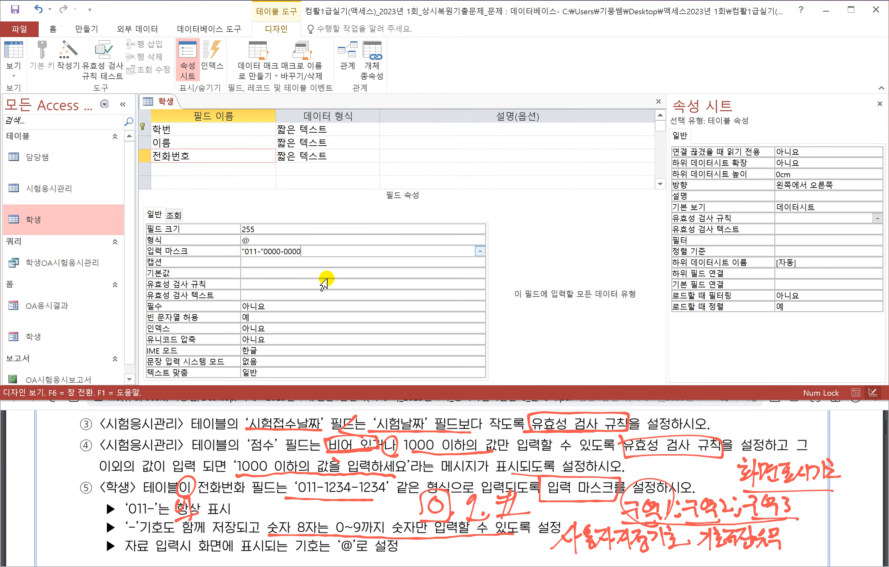
type(";")
Underline the condition that the '-' symbol is also stored and add 0; as the input mask's second section
left_click(137, 538)
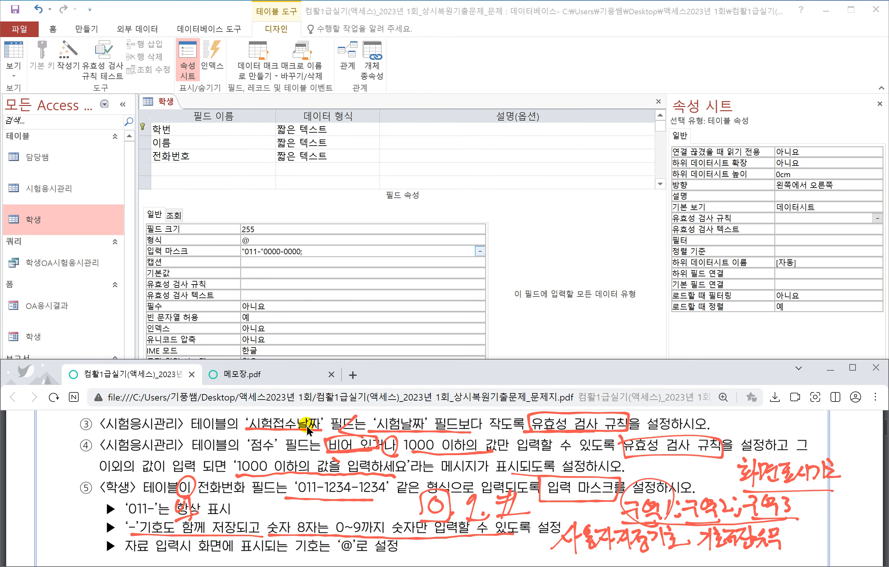
left_click(313, 251)
type("0")
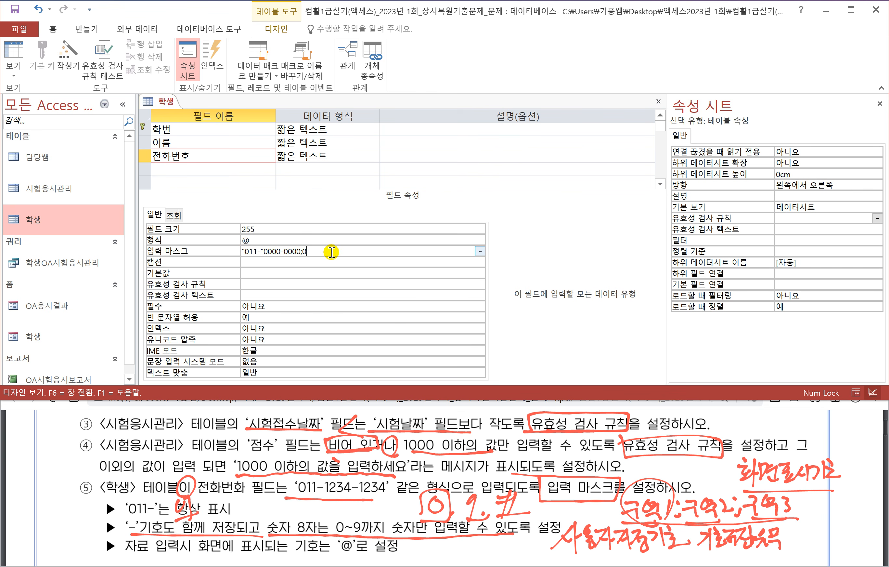
type(";")
Underline '@'로 설정 on the exam sheet and complete the input mask with @ as the placeholder symbol
left_click_drag(333, 554, 397, 554)
left_click(322, 251)
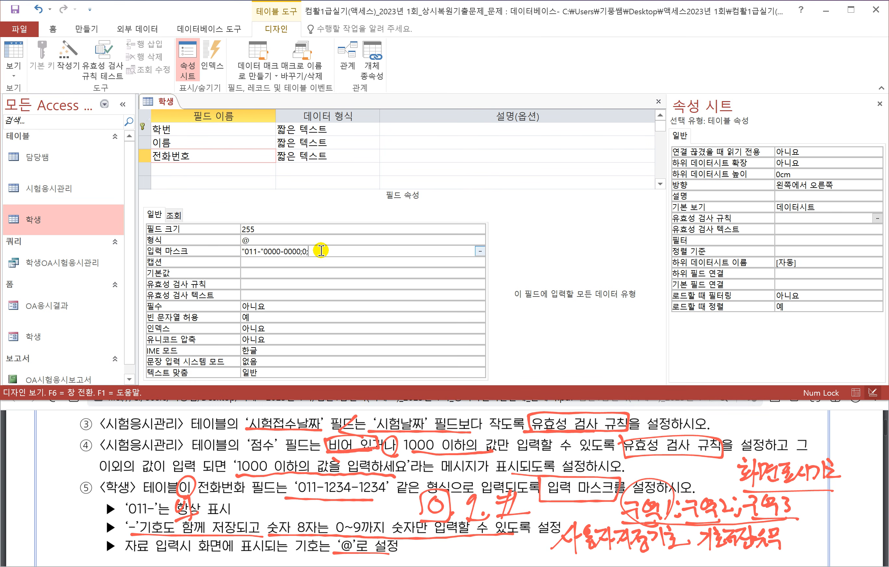
type("@")
key("Return")
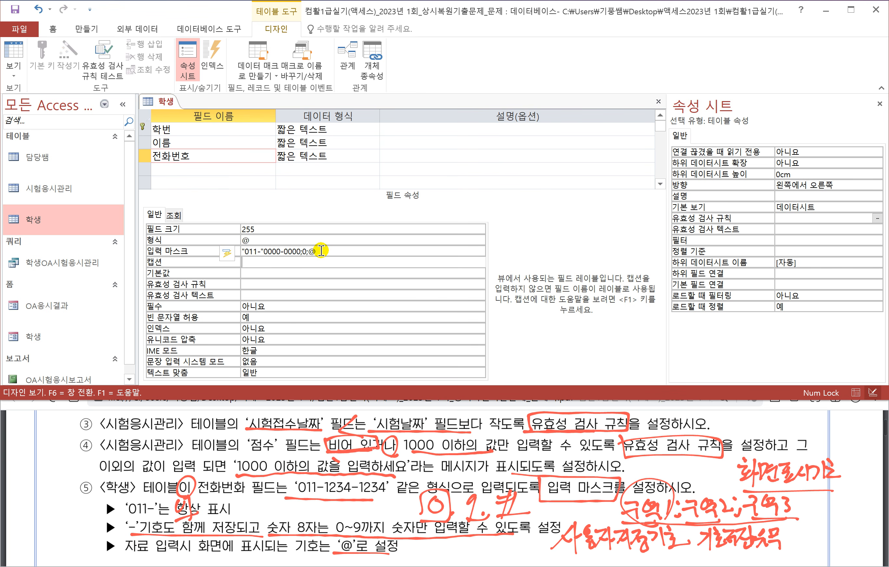
Save and close the 학생 table
right_click(159, 101)
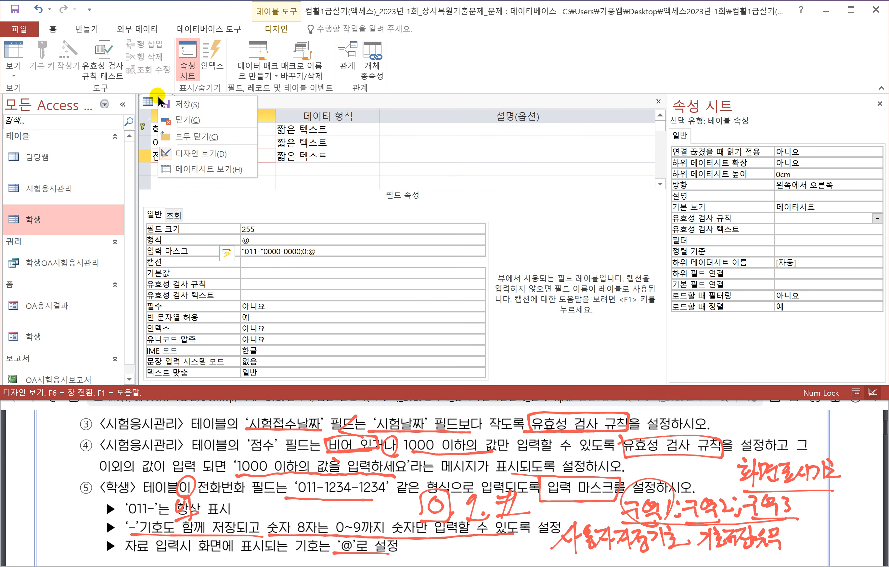
left_click(182, 104)
right_click(165, 101)
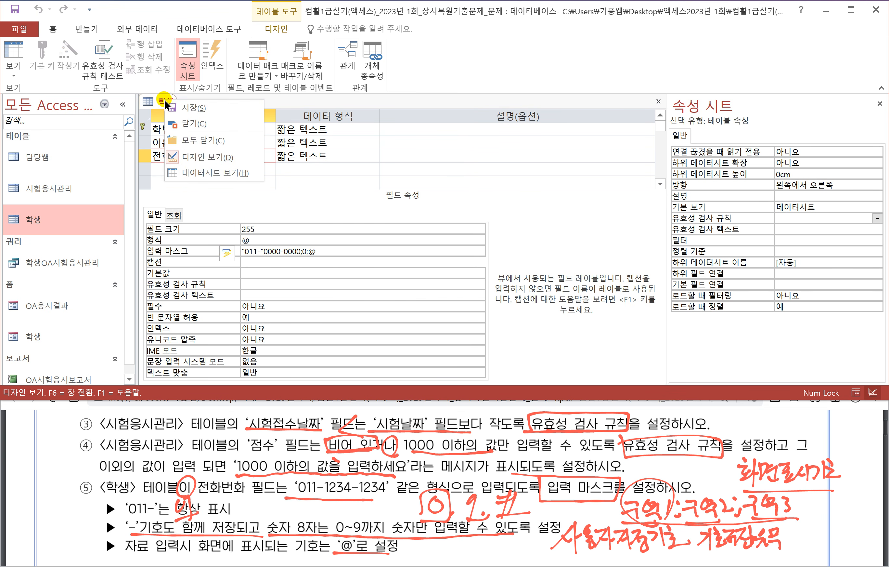
left_click(195, 121)
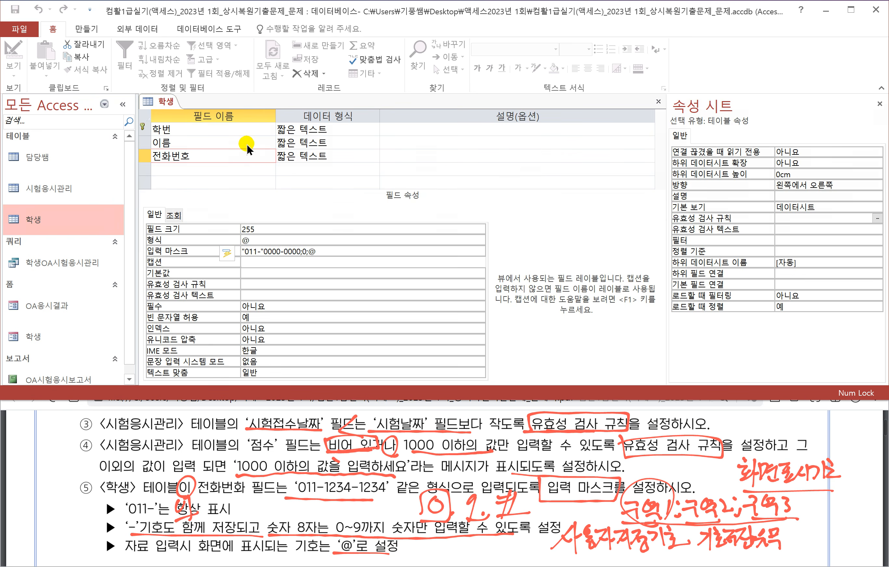
Go to question 2 on the exam sheet and underline 연결 테이블
left_click(299, 416)
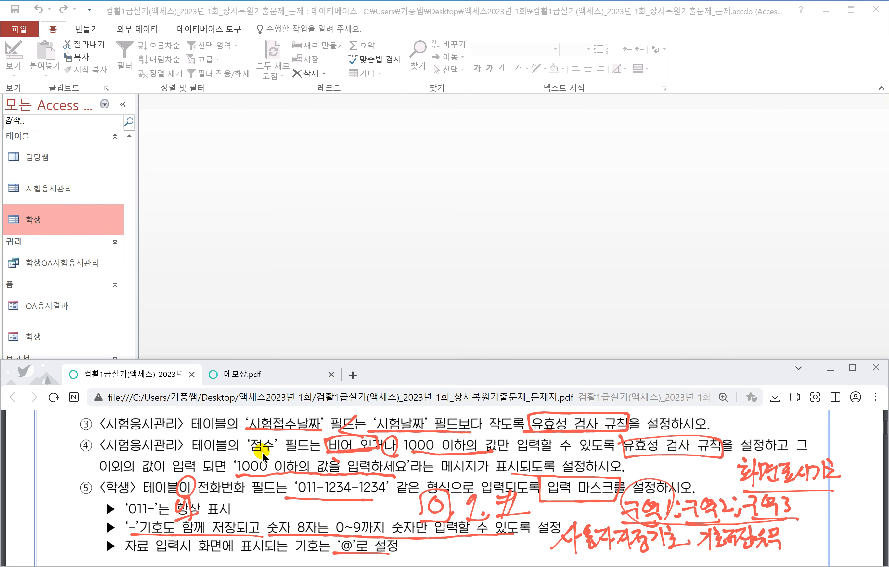
scroll(284, 448, "down", 3)
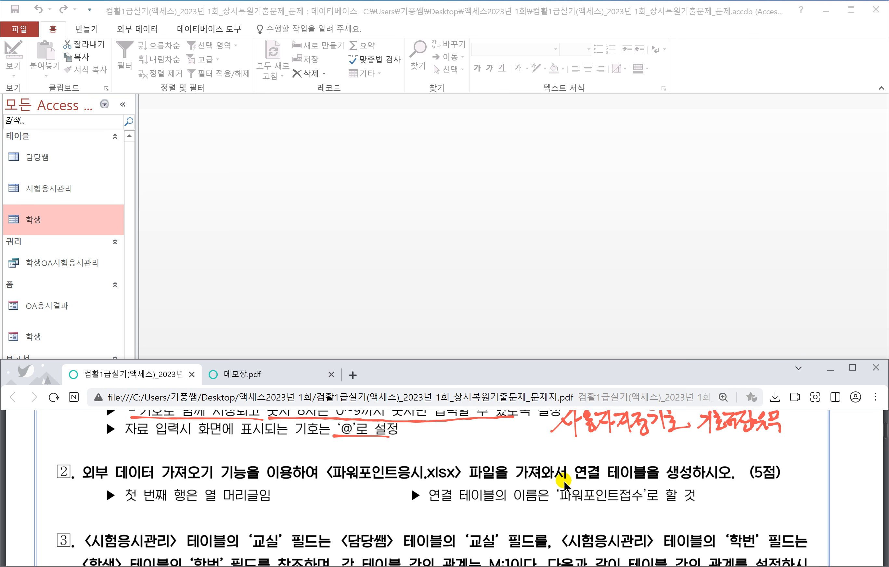
left_click_drag(571, 480, 641, 482)
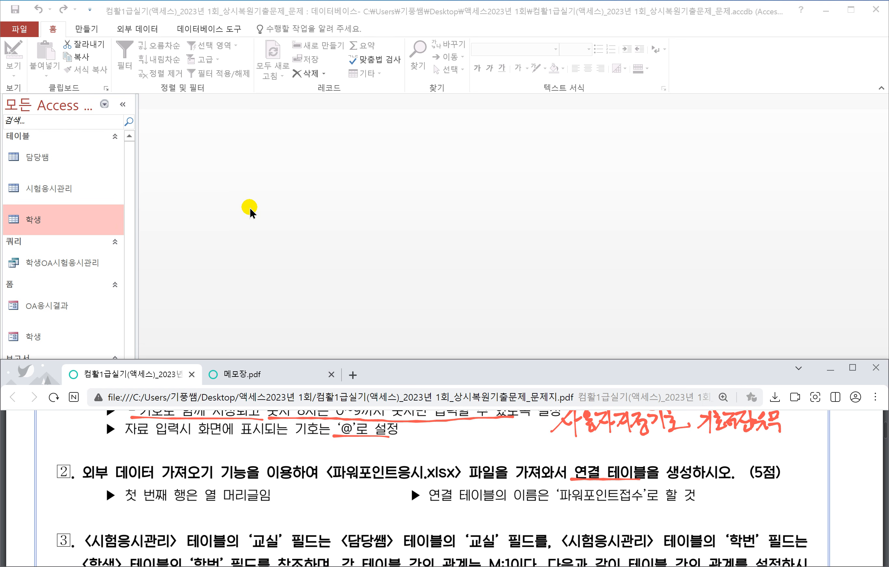
Start an external data import from Excel and choose C:\DB\파워포인트응시.xlsx as the source file
left_click(140, 30)
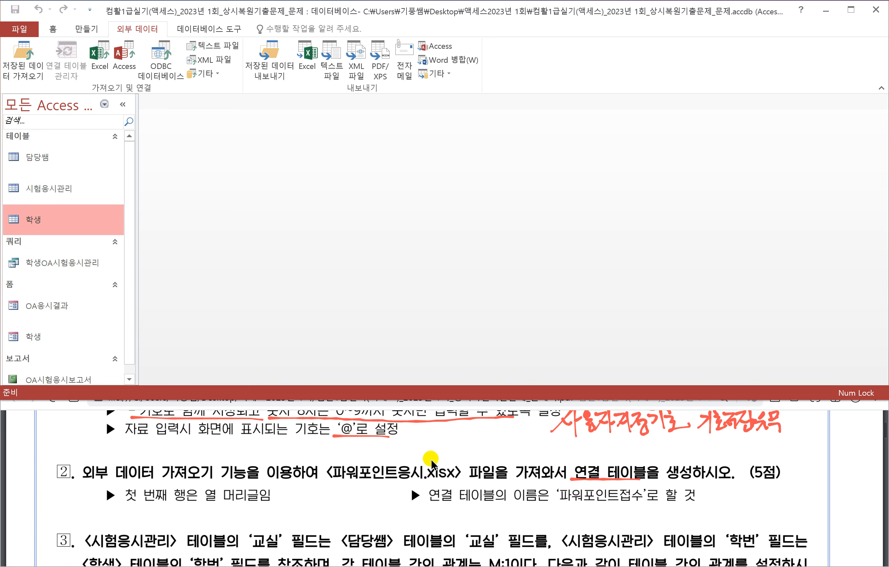
left_click(100, 60)
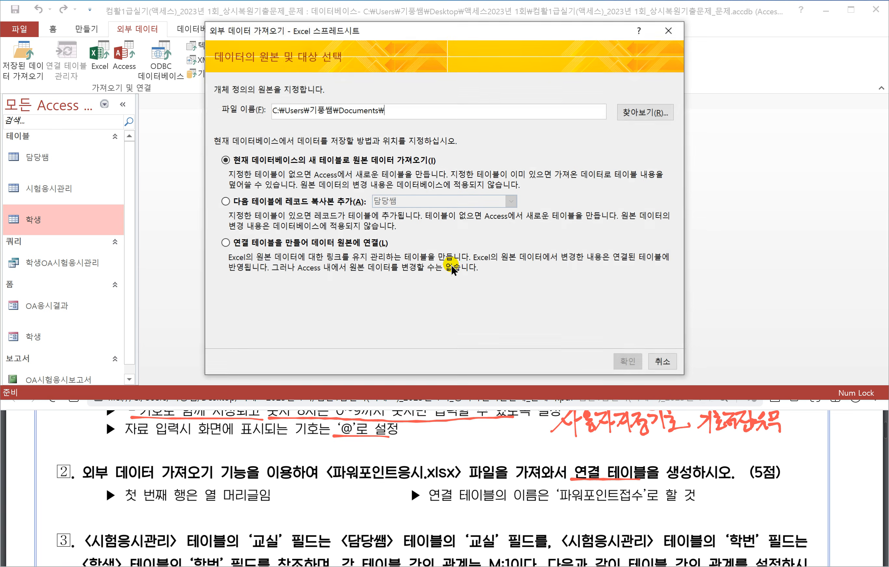
left_click(628, 116)
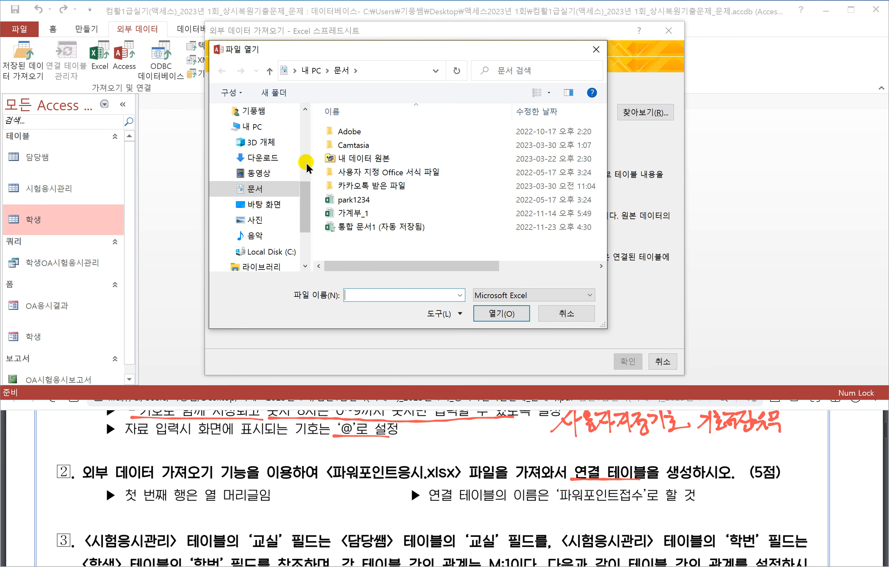
left_click(292, 252)
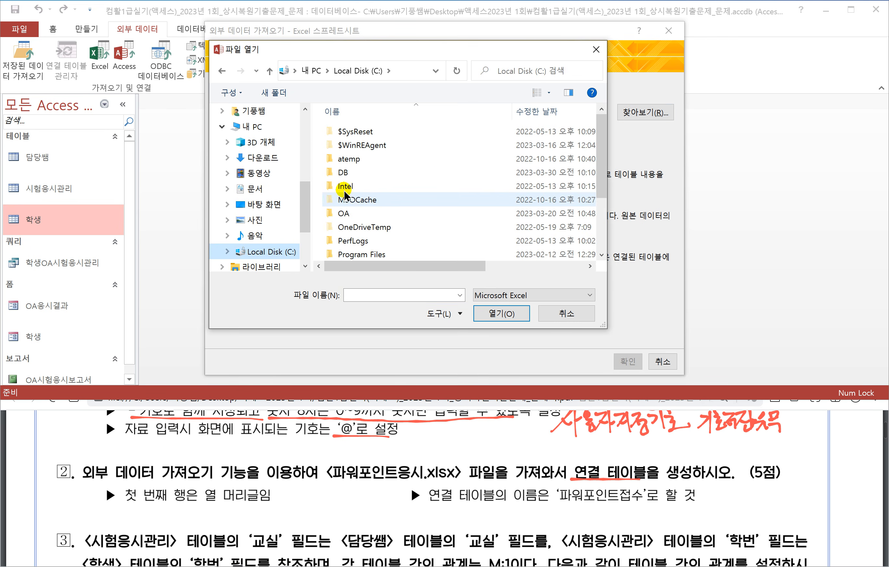
double_click(342, 172)
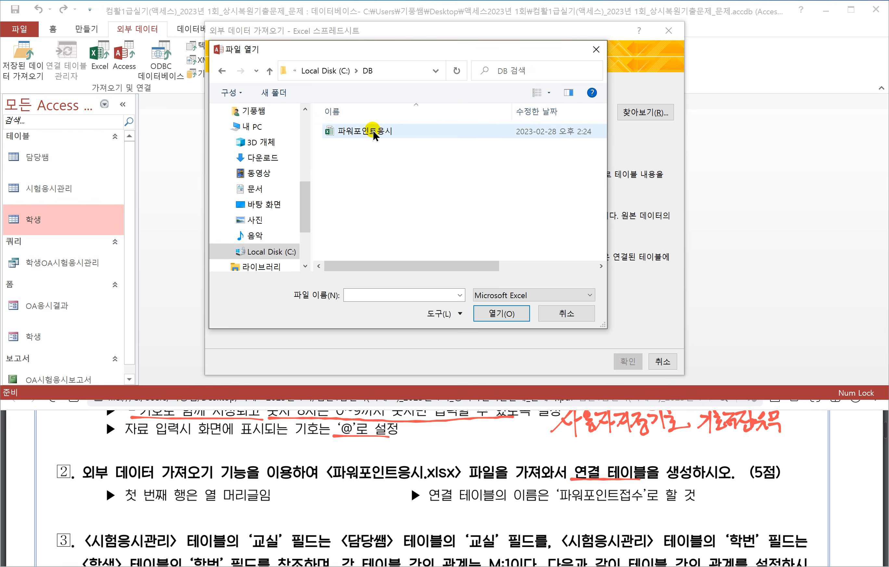
left_click(373, 130)
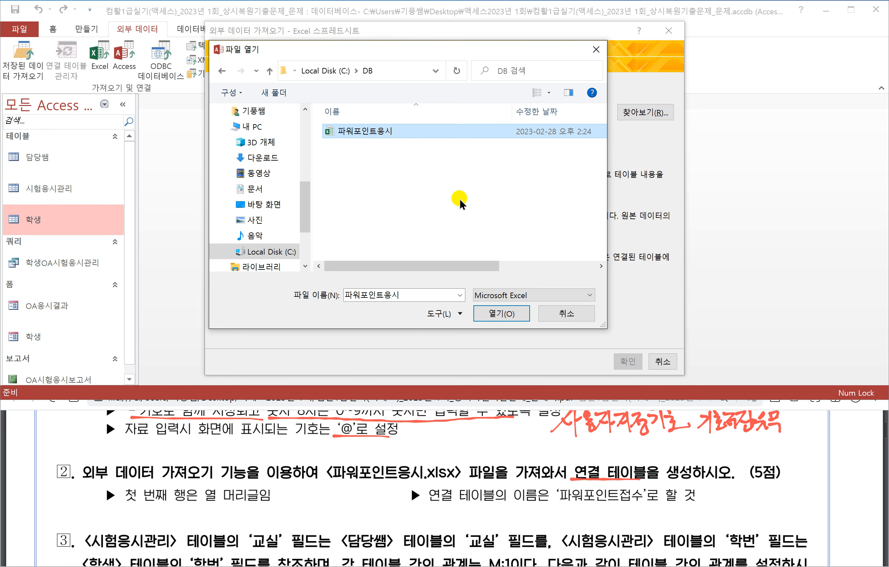
left_click(492, 314)
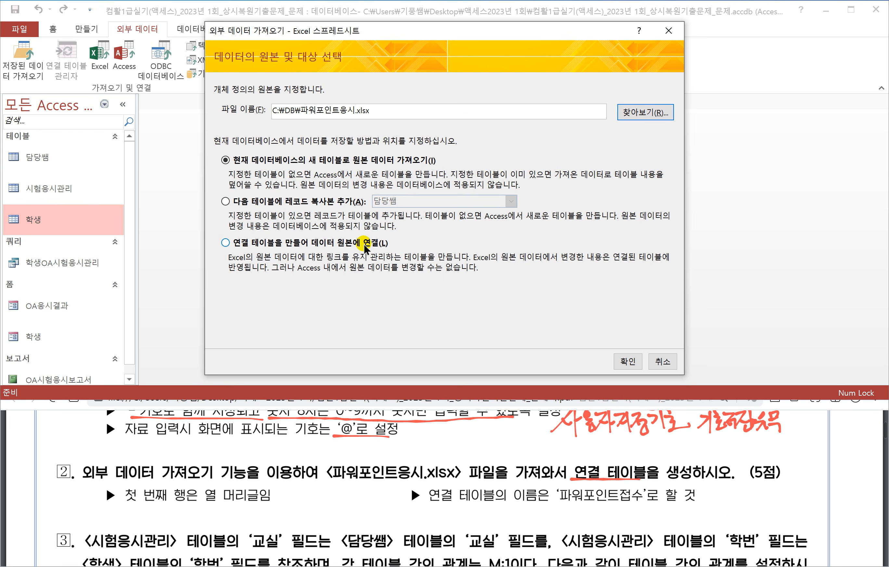
Choose to link to the data source with a linked table, using the first row as column headings
left_click(232, 243)
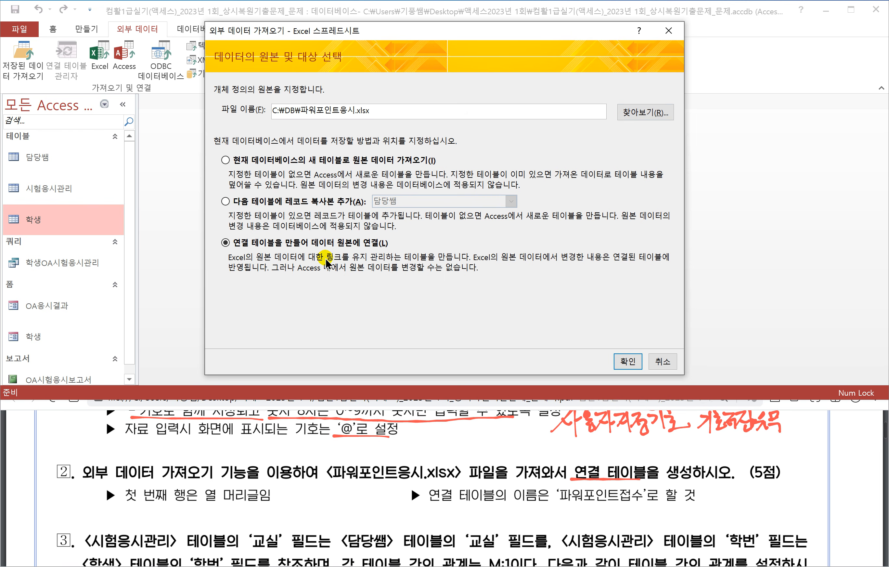
left_click(629, 360)
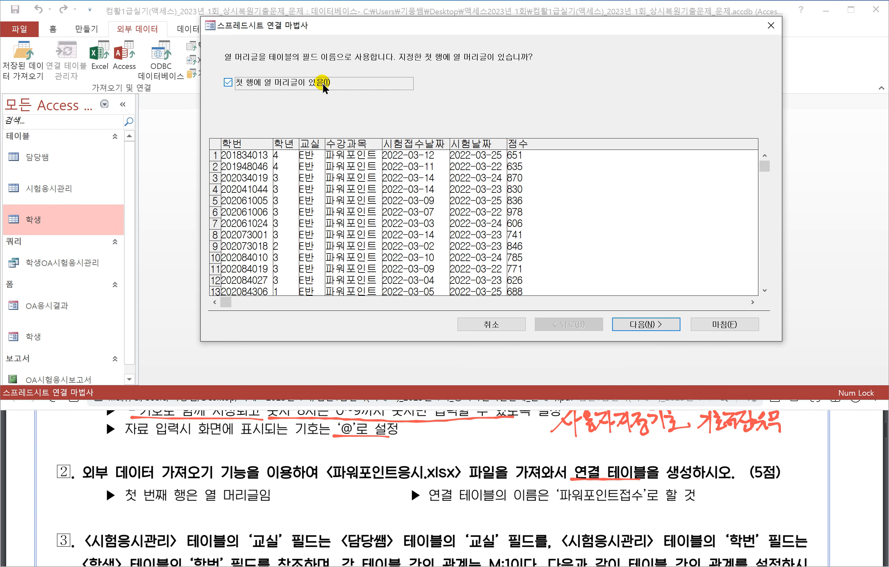
left_click(635, 324)
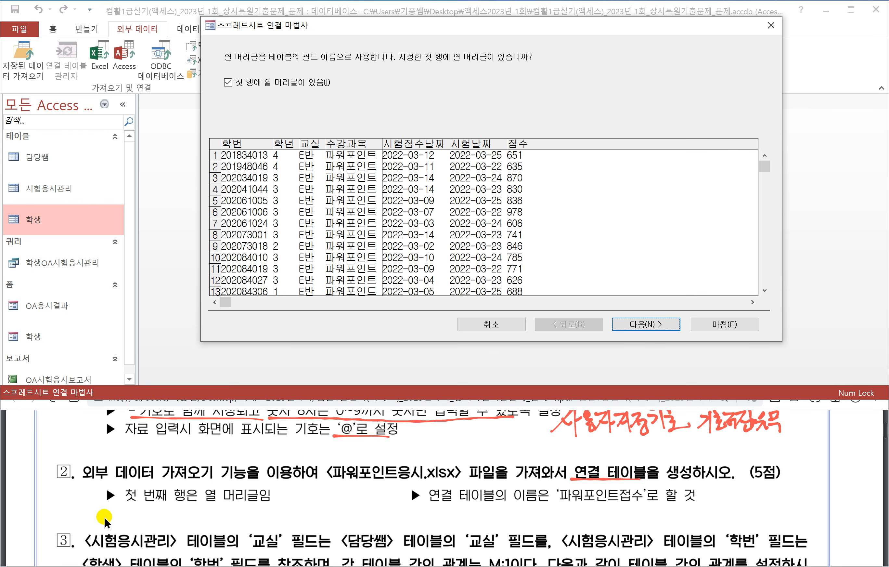
left_click(641, 324)
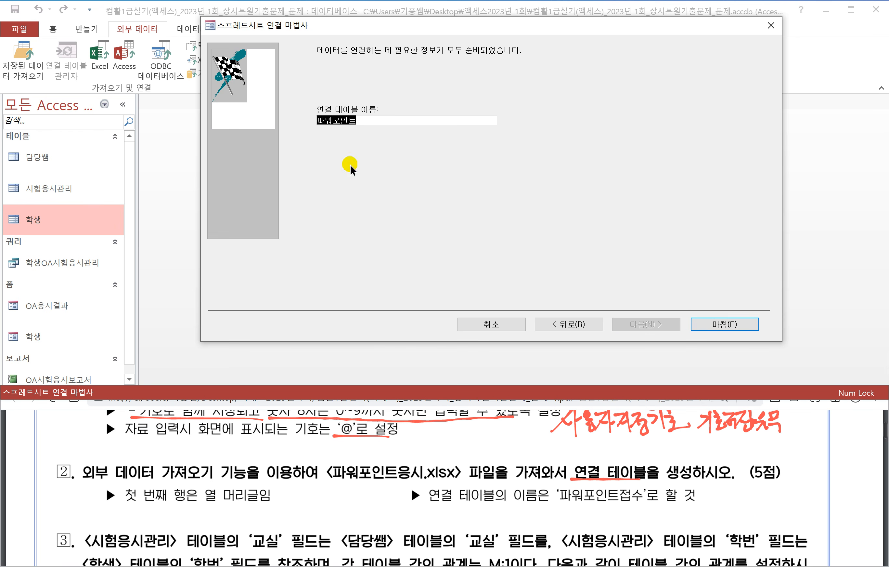
Name the linked table 파워포인트접수 and finish the spreadsheet link wizard
left_click(374, 121)
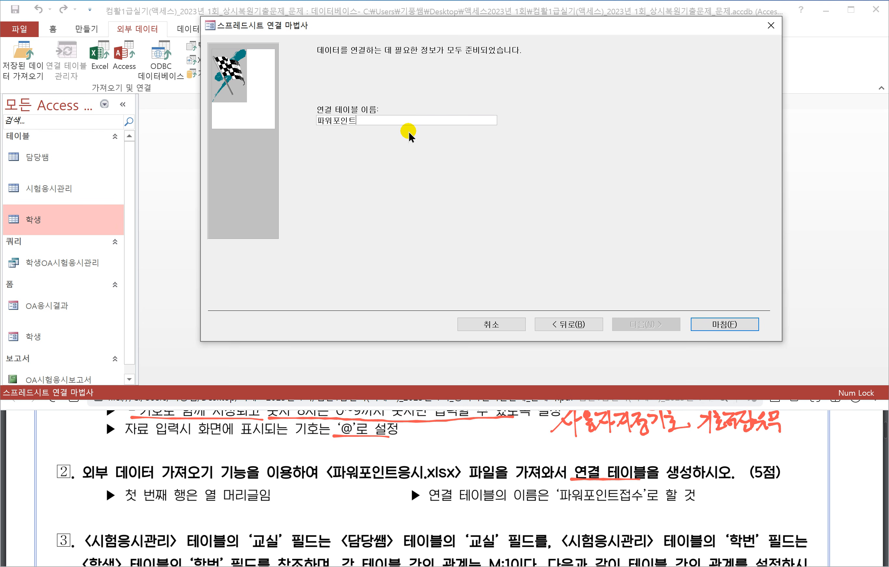
type("저")
type("접수")
left_click(708, 317)
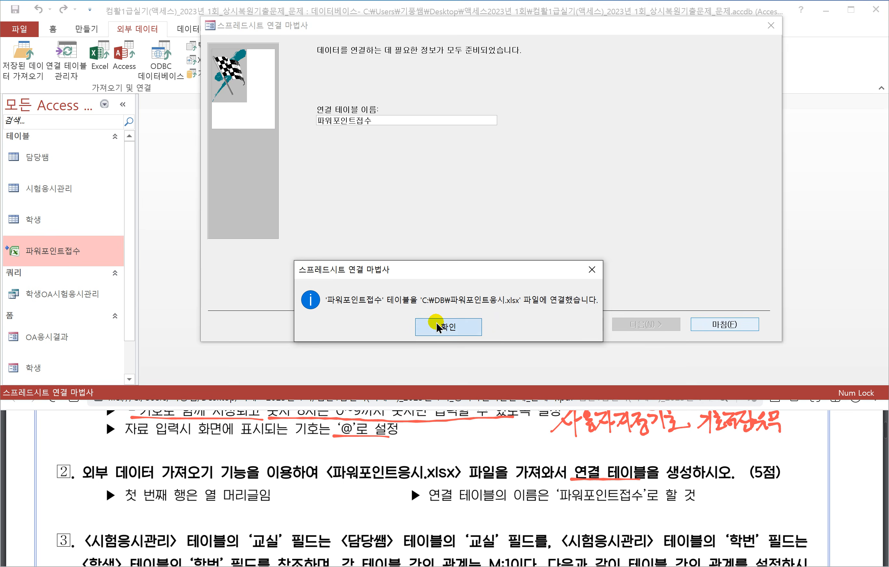
left_click(421, 326)
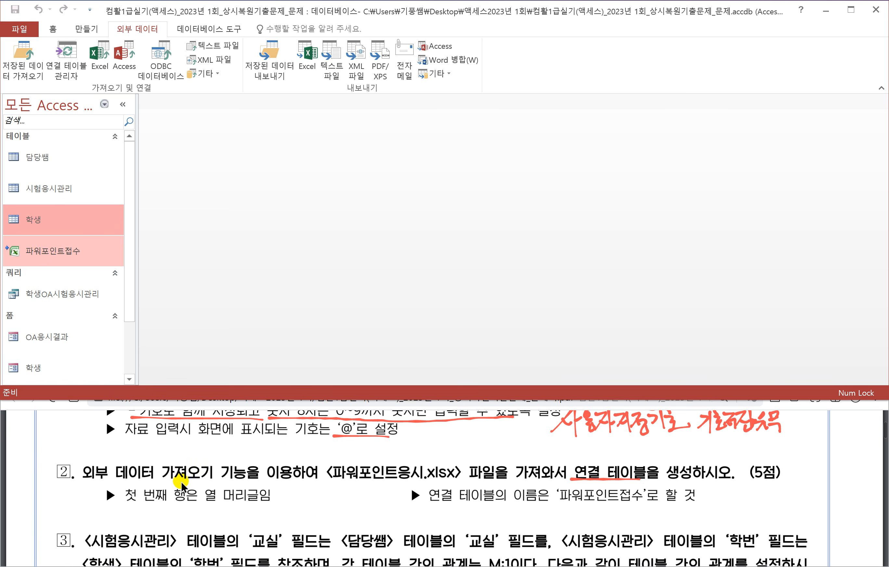
Go to question 3 on the exam sheet and underline the '교실' and '학번' fields of the tables to relate
scroll(186, 481, "down", 3)
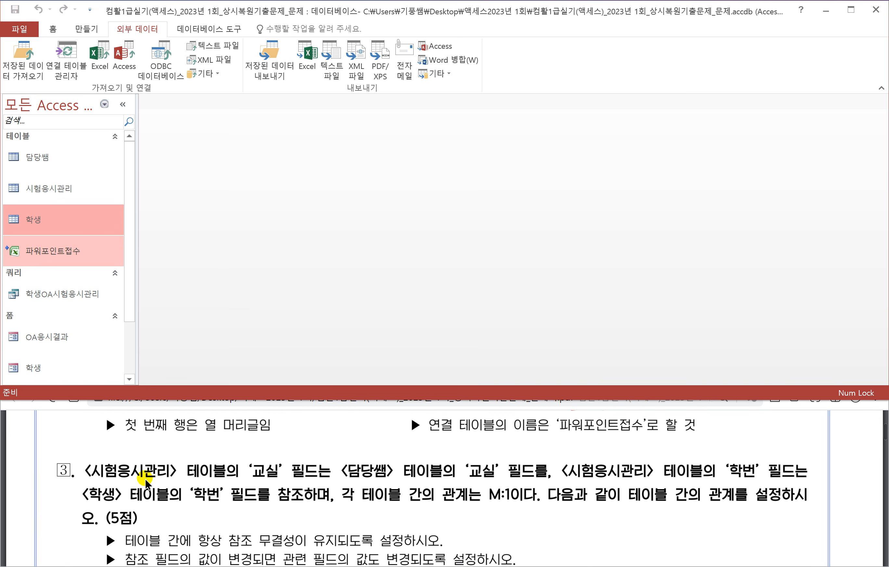
scroll(145, 477, "down", 1)
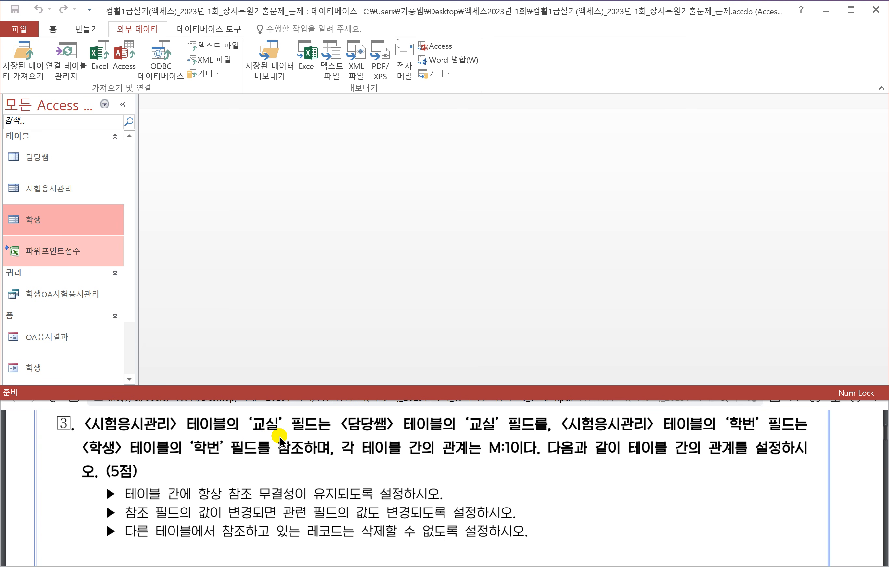
left_click_drag(249, 432, 294, 434)
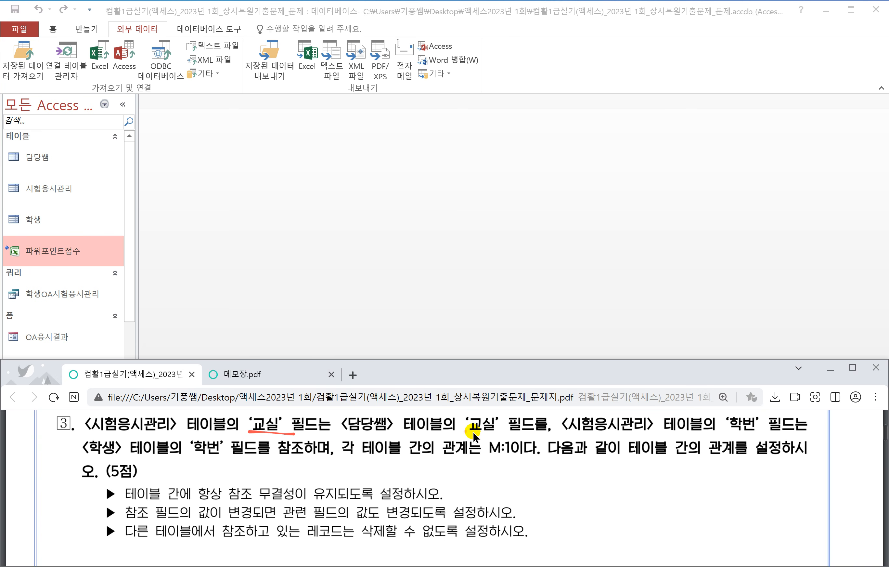
left_click_drag(473, 431, 516, 430)
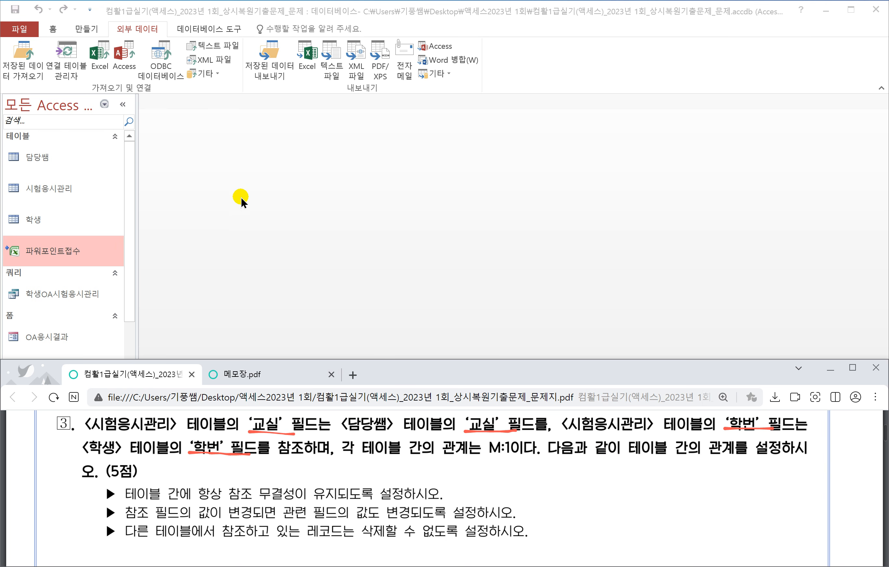
Open the database's relationships layout and underline the <시험응시관리> and <학생> tables in question 3
left_click(240, 198)
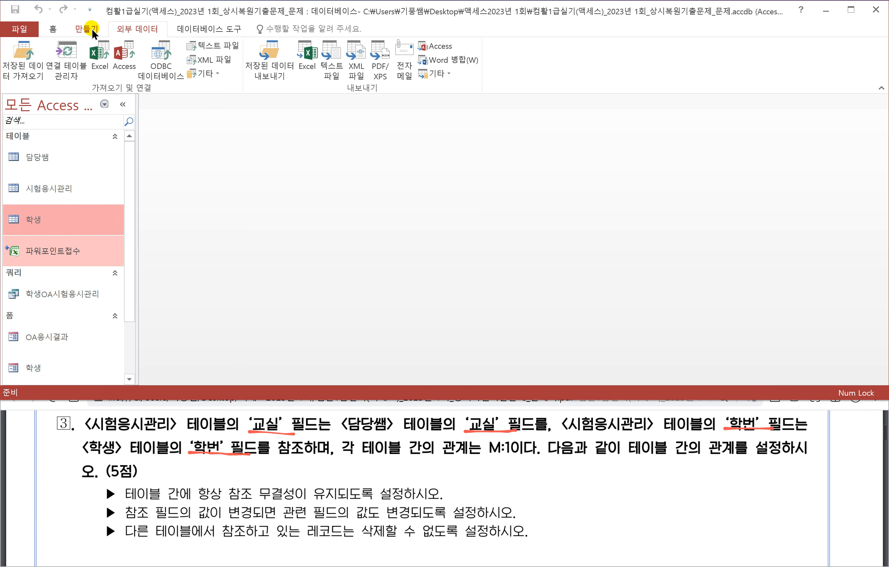
left_click(217, 29)
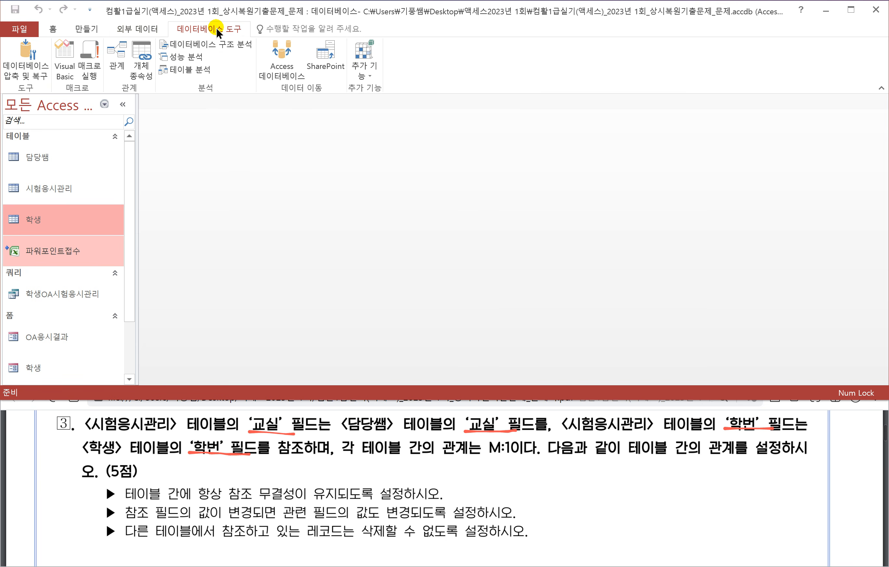
left_click(120, 62)
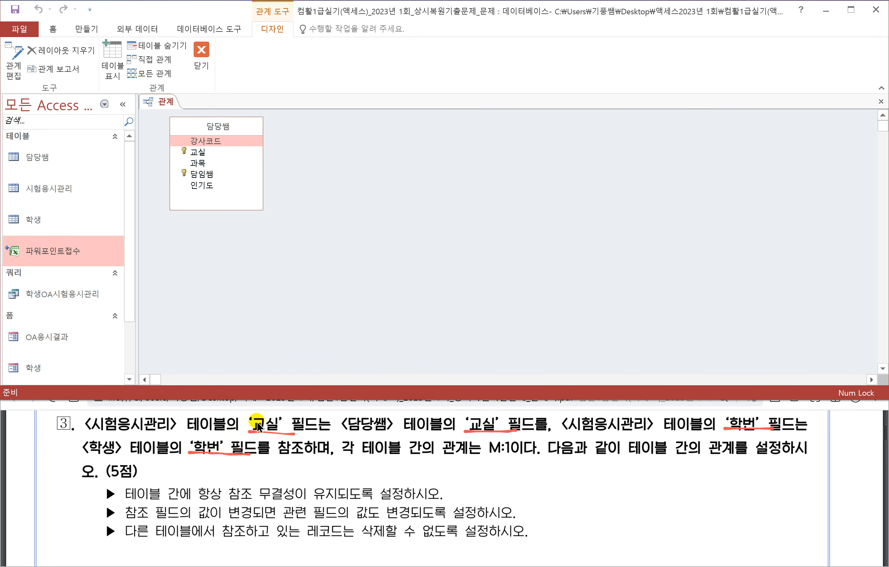
left_click_drag(82, 433, 156, 437)
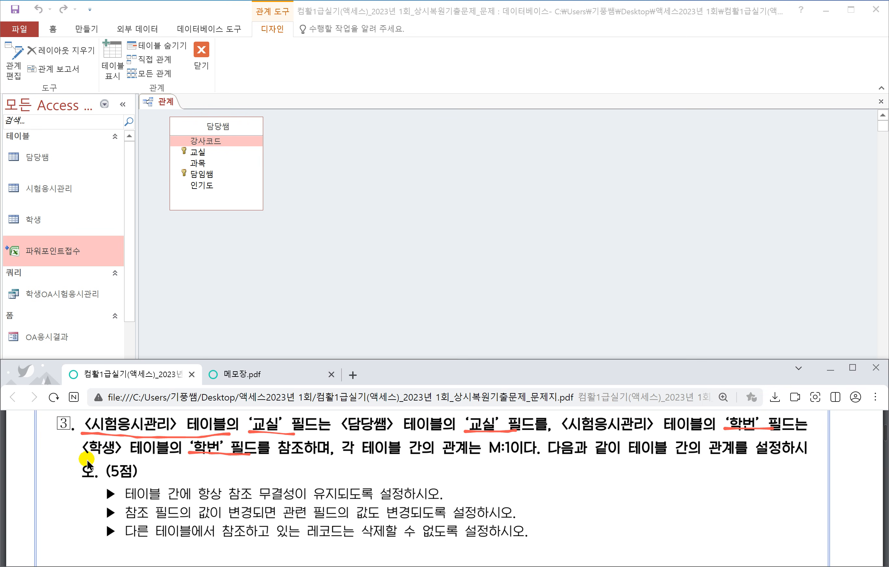
left_click_drag(163, 459, 163, 459)
Add the 시험응시관리 and 학생 tables to the relationships layout
left_click(342, 152)
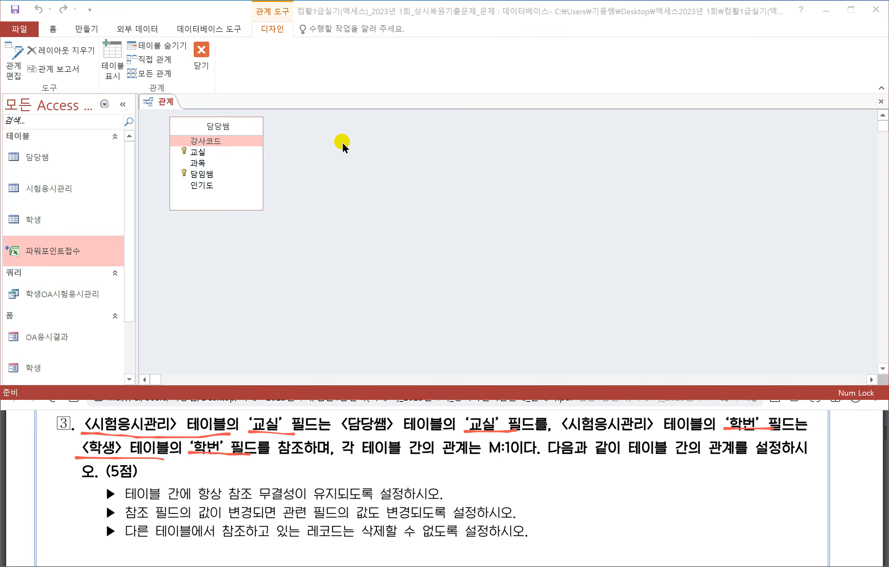
right_click(343, 142)
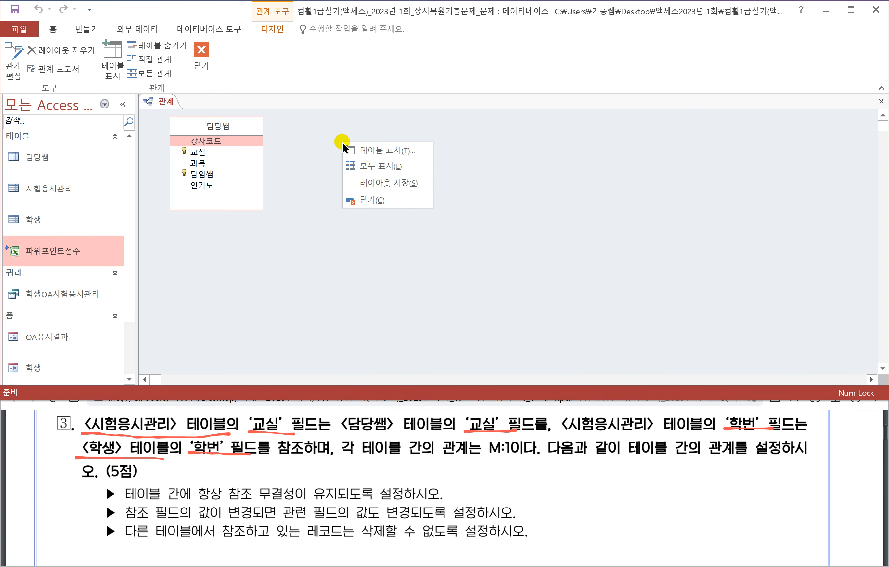
left_click(385, 150)
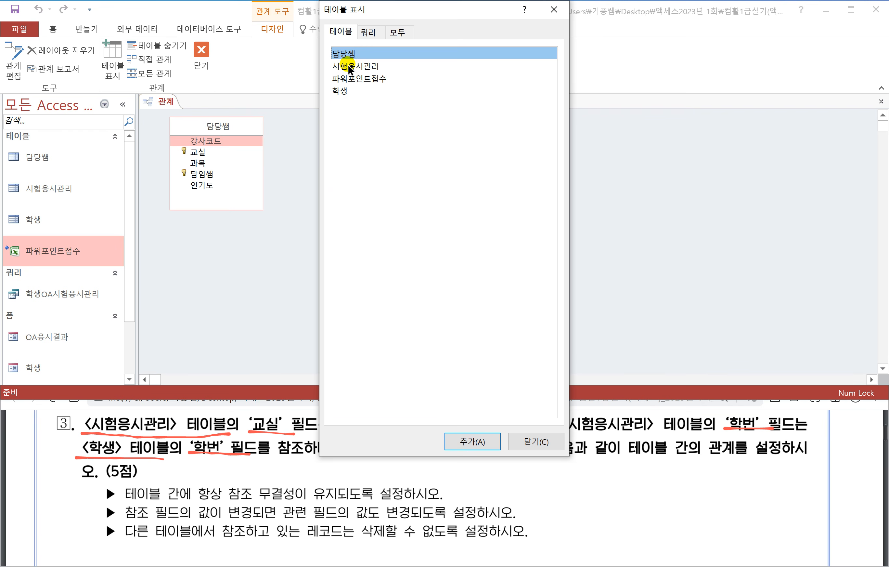
double_click(348, 67)
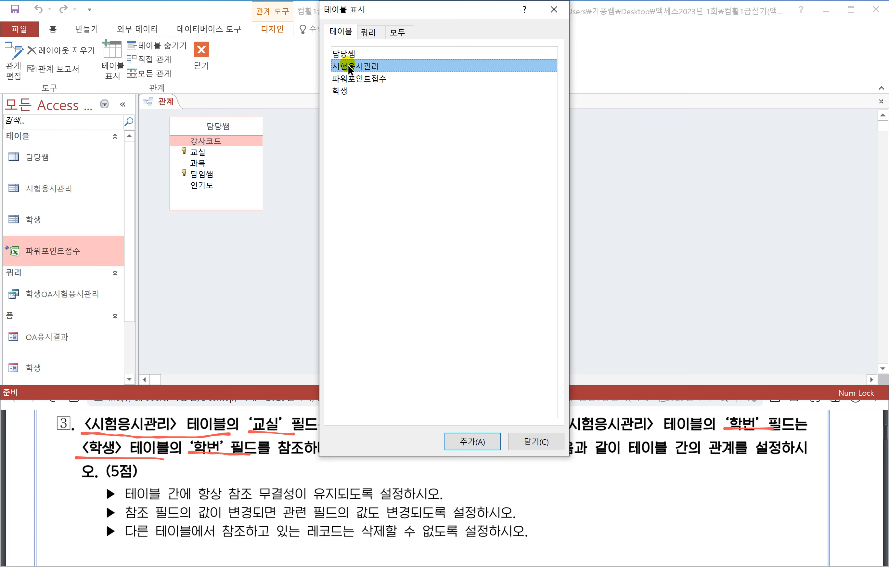
double_click(345, 91)
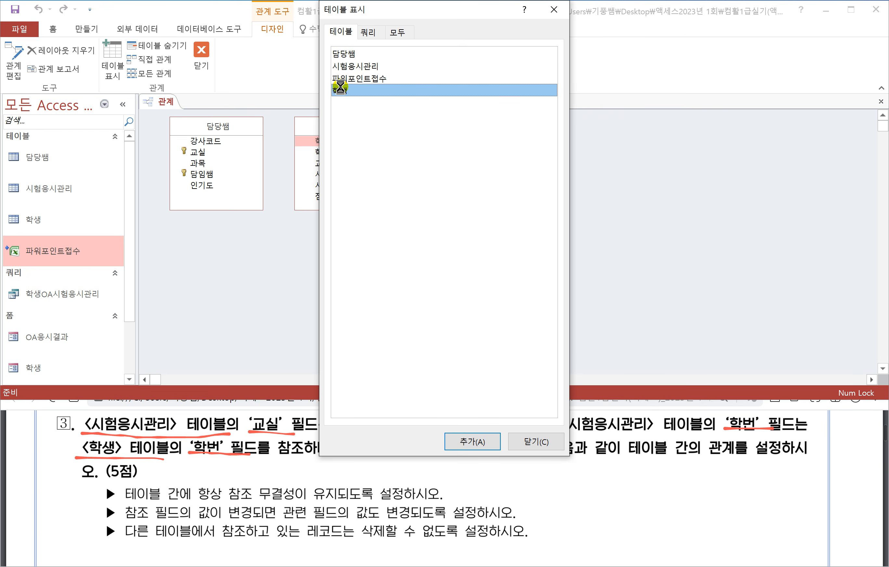
left_click(533, 442)
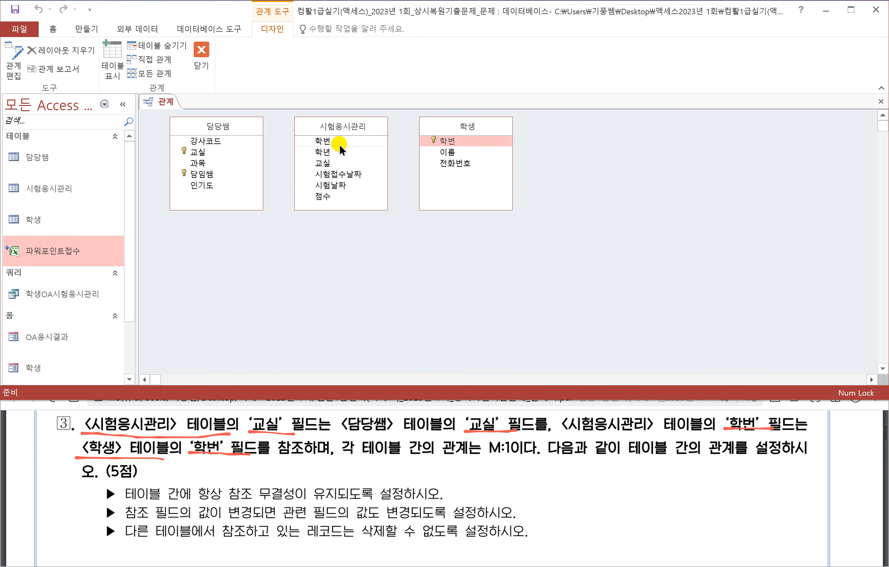
Start a relationship from the 교실 field of 시험응시관리 to the 교실 field of 담당쌤
left_click_drag(325, 166, 201, 153)
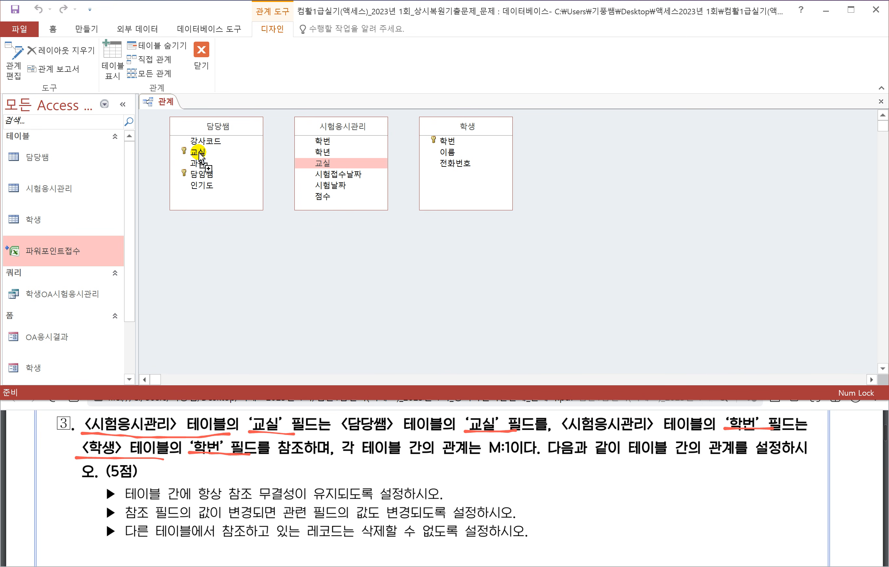
left_click_drag(200, 153, 201, 153)
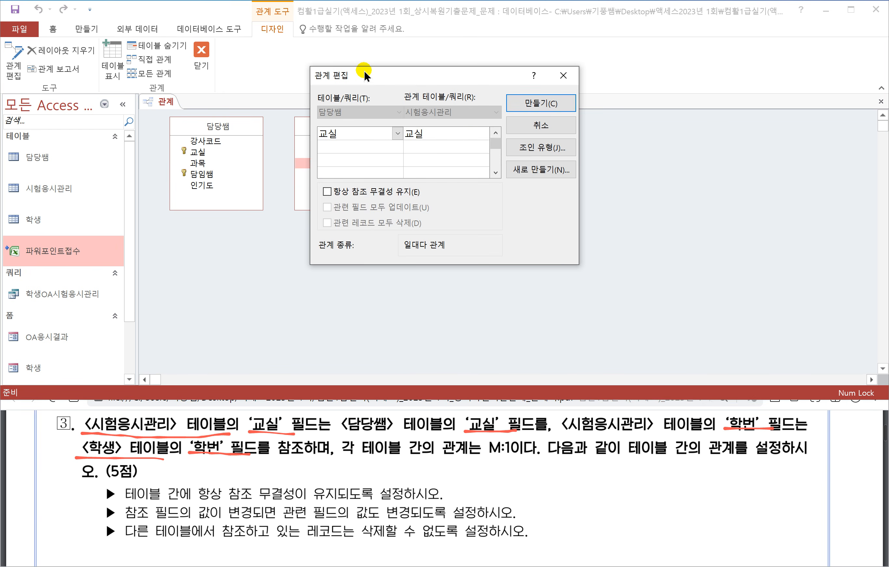
left_click_drag(364, 77, 310, 101)
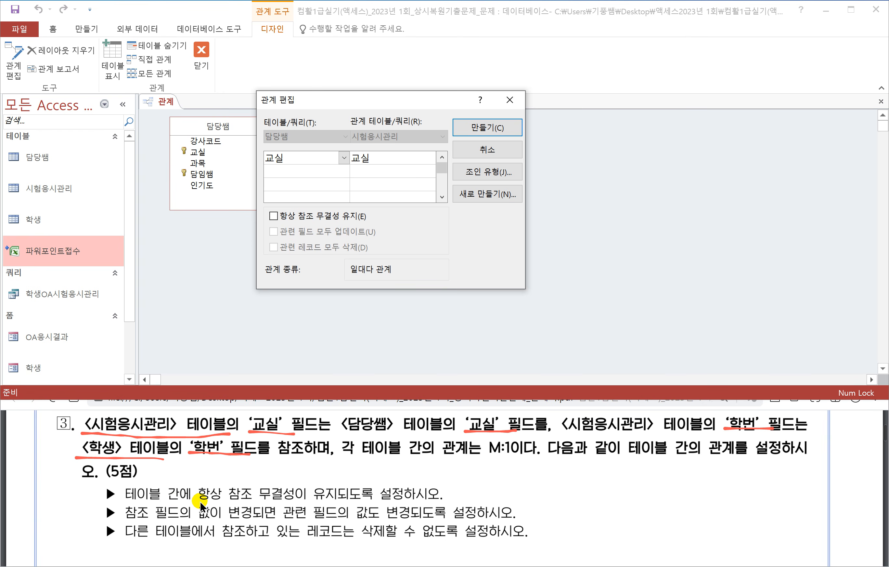
Underline 항상 참조 무결성 on the exam sheet and create the 교실 relationship with referential integrity and cascading updates of related fields
left_click_drag(202, 506, 299, 500)
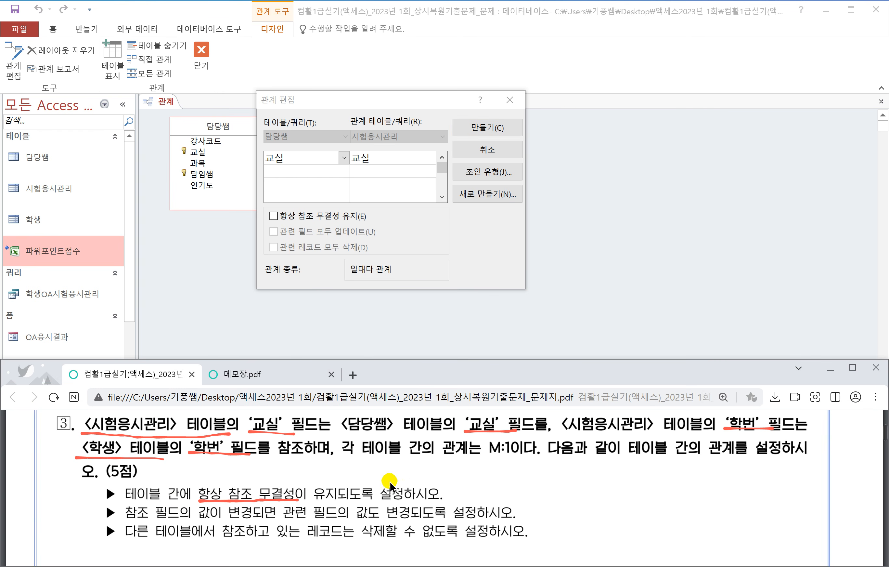
left_click(276, 215)
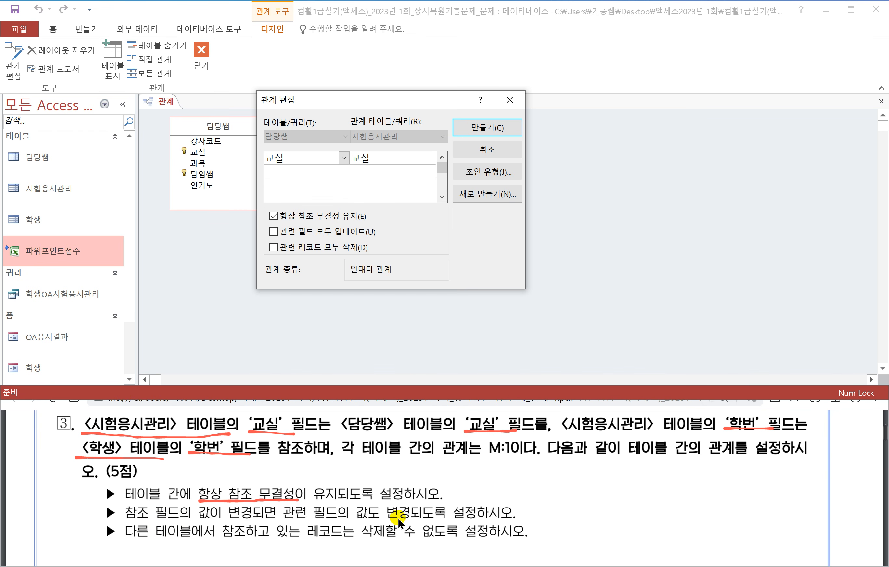
left_click(273, 231)
left_click(468, 125)
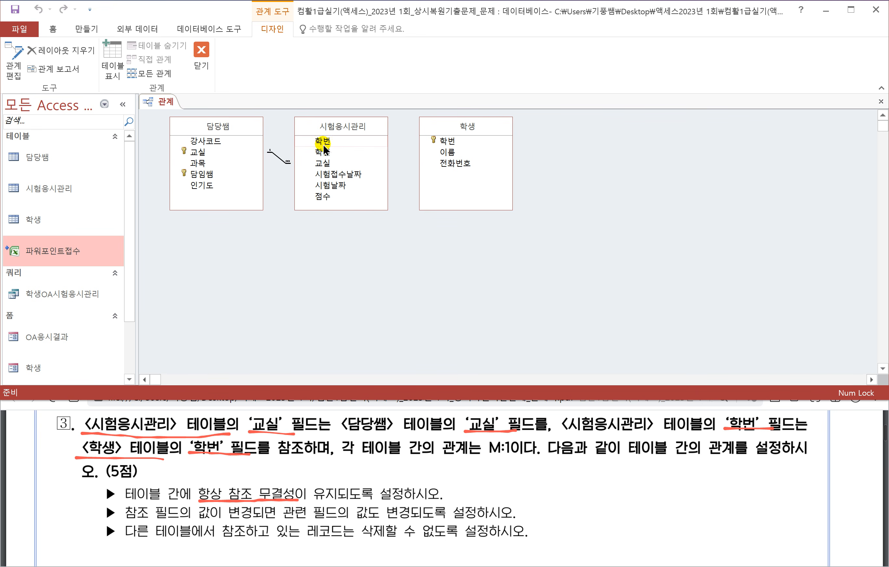
Create the 학번 relationship between 시험응시관리 and 학생 with referential integrity and cascading updates of related fields
left_click_drag(324, 142, 447, 142)
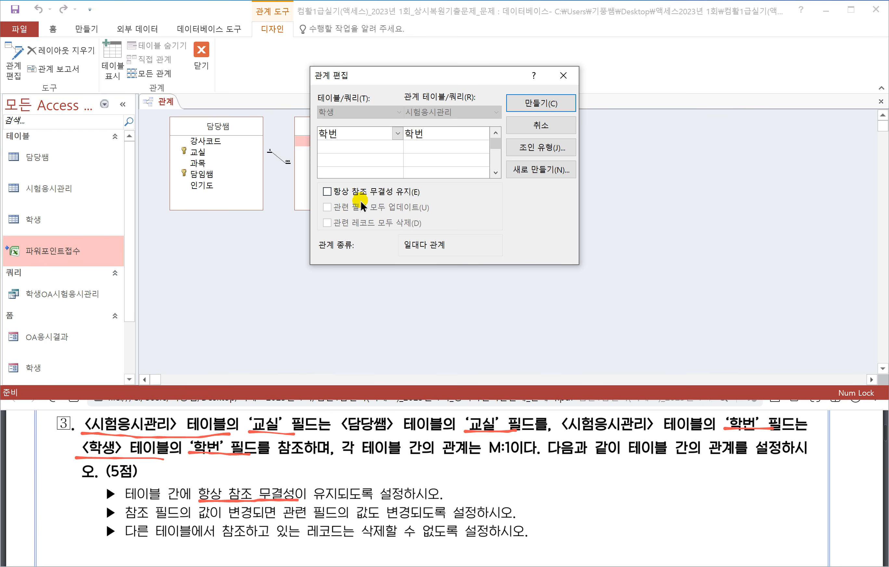
left_click(326, 190)
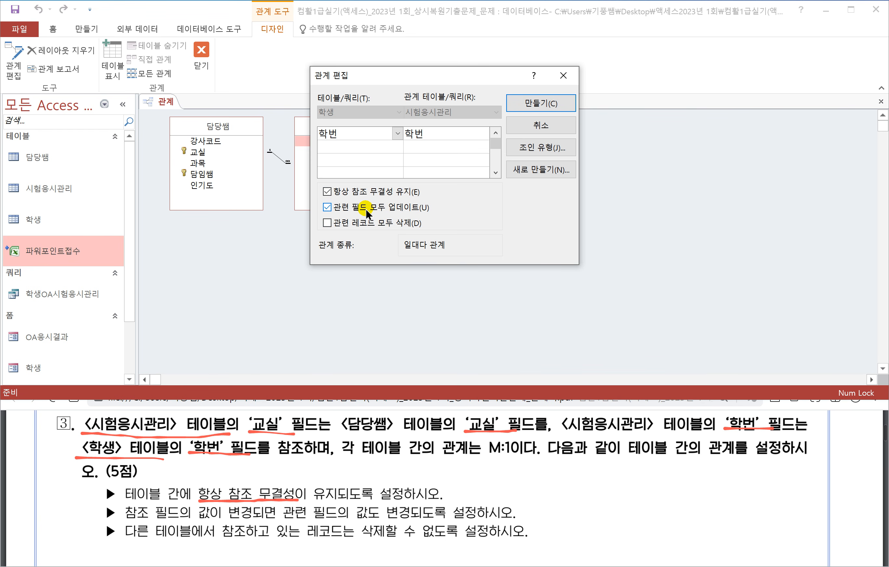
left_click(540, 103)
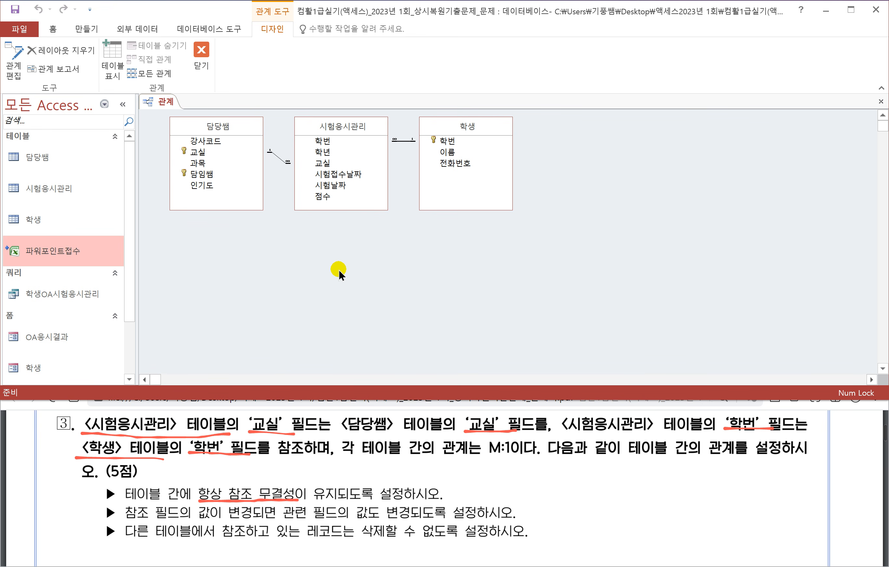
Close the relationships layout
right_click(166, 105)
left_click(178, 107)
right_click(160, 99)
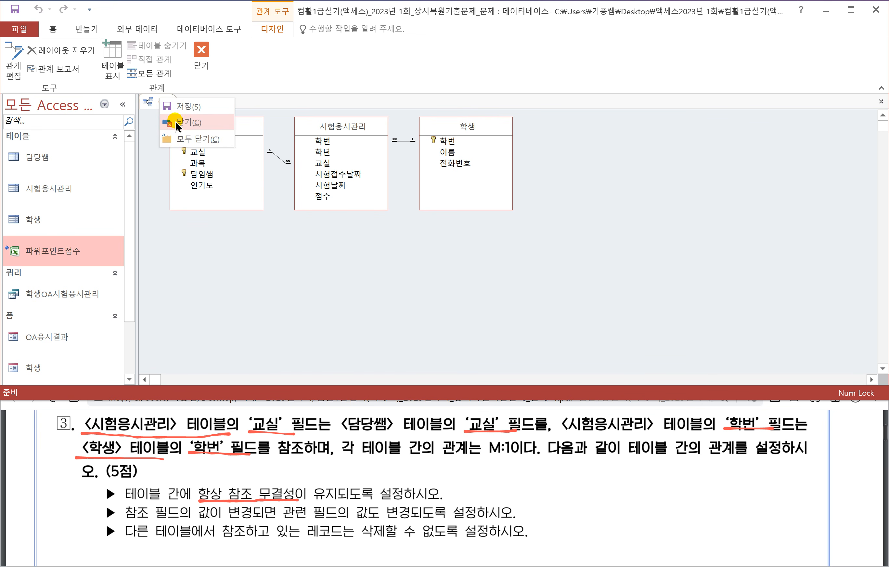
left_click(178, 122)
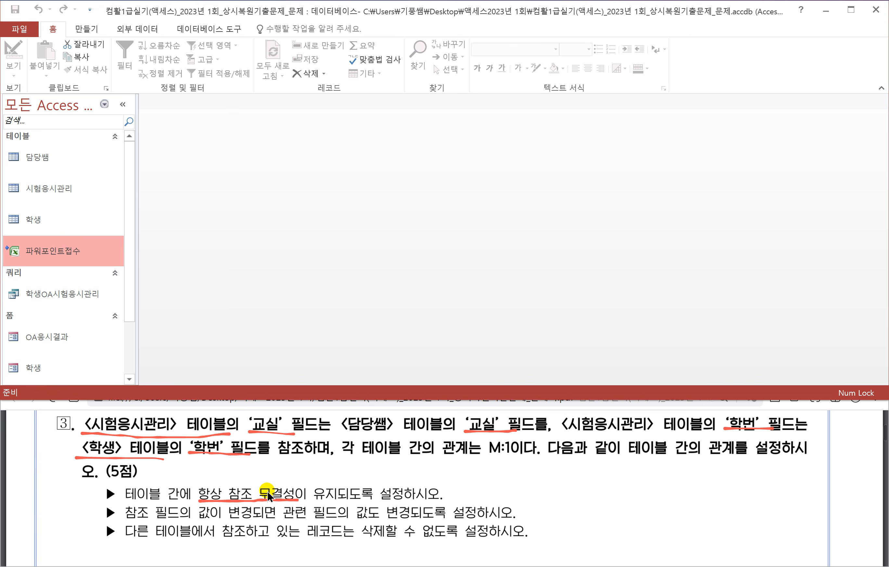
Bring up 문제2 question 1 on the exam sheet and open the OA응시결과 form in design view
scroll(273, 493, "down", 5)
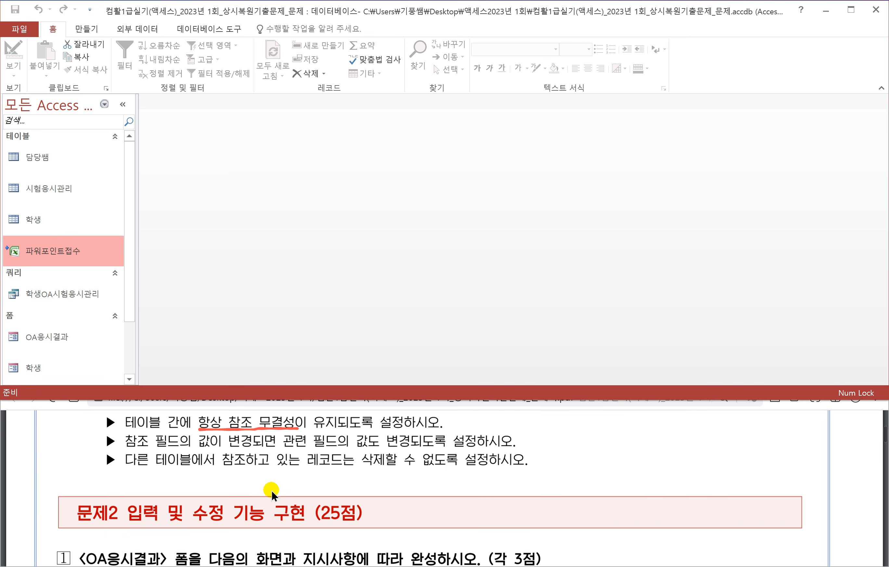
scroll(271, 490, "down", 1)
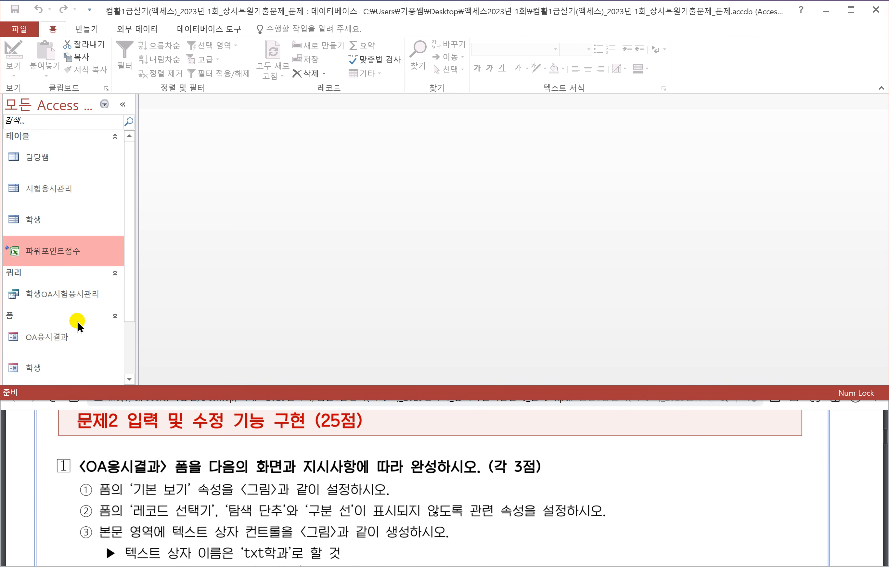
left_click(47, 332)
scroll(64, 303, "down", 1)
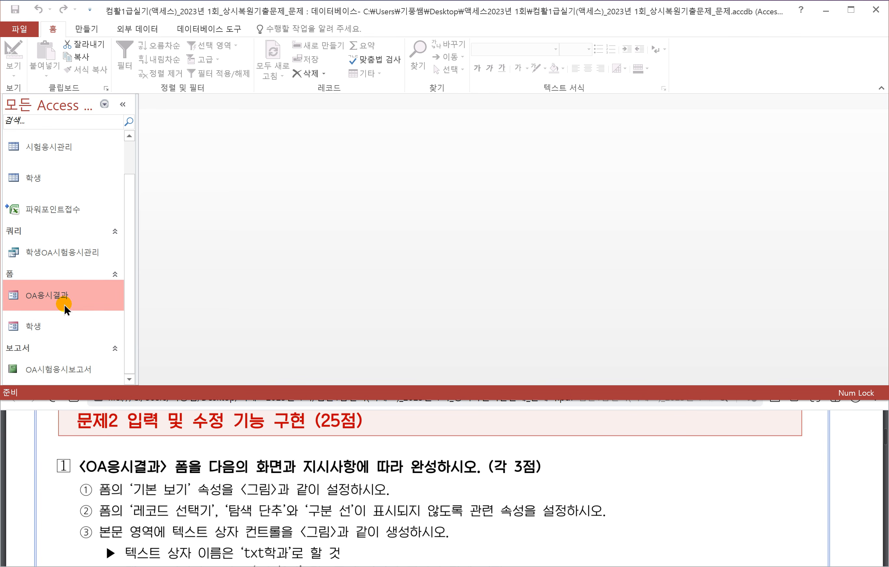
right_click(53, 298)
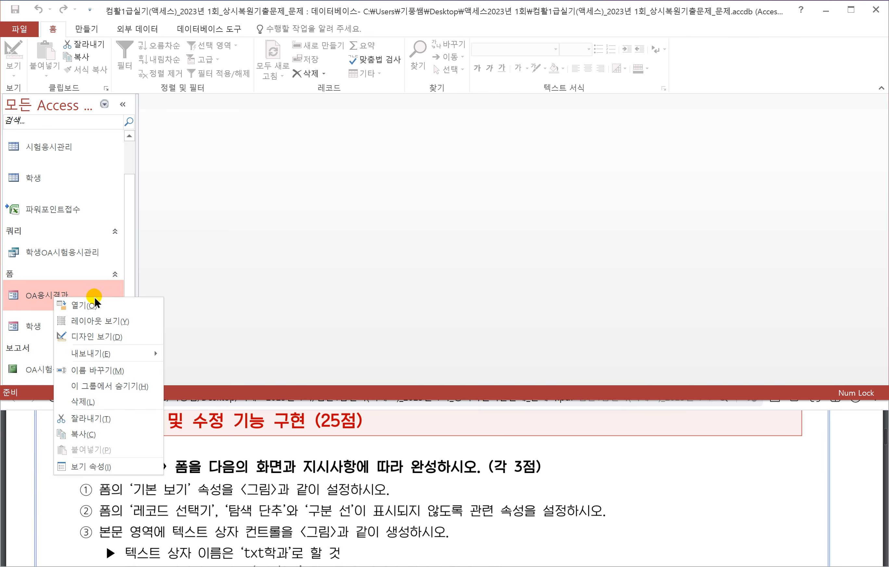
left_click(95, 337)
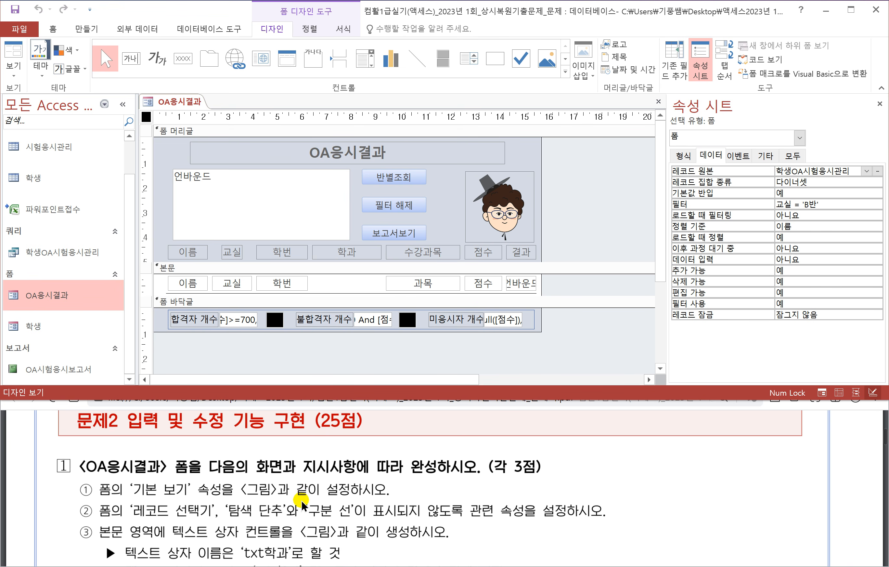
Underline <그림> in item ① on the exam sheet, bracket the record rows in the form picture and handwrite 연속폼 beside them
left_click_drag(241, 495, 276, 496)
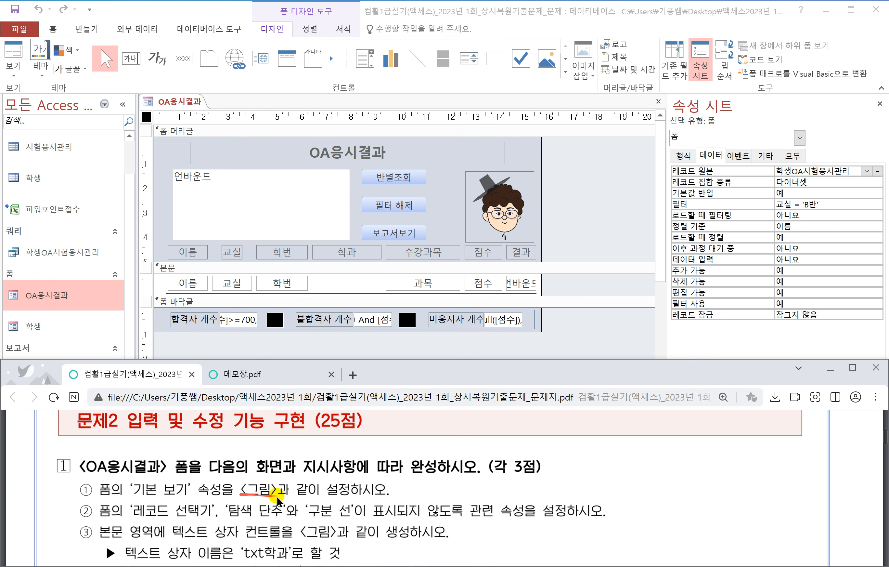
scroll(309, 492, "down", 1)
scroll(299, 491, "down", 10)
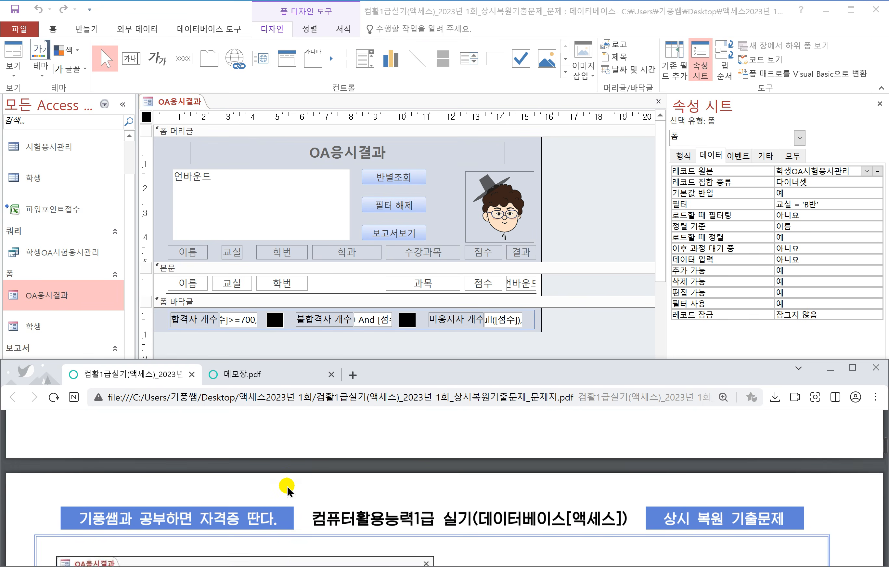
scroll(286, 485, "down", 2)
left_click_drag(409, 441, 417, 554)
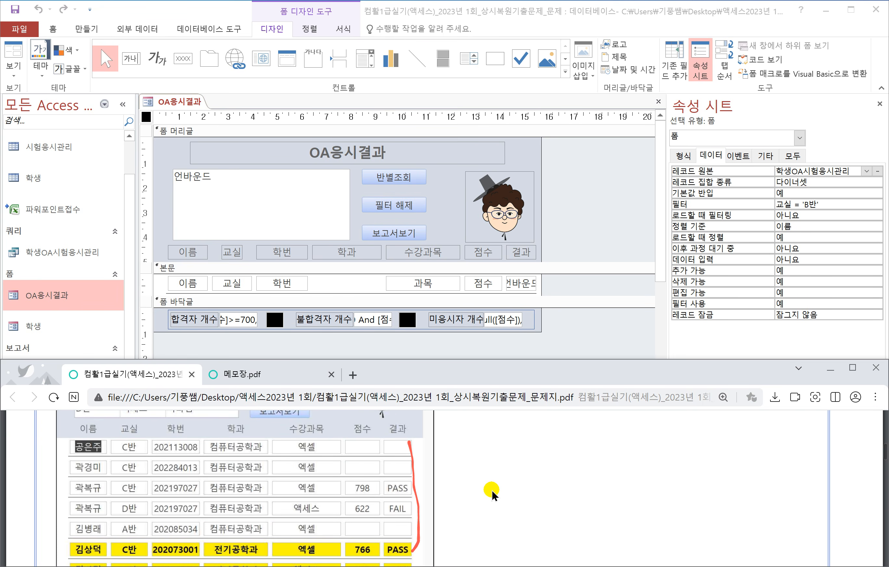
mouse_move(440, 453)
left_mouse_down()
mouse_move(432, 476)
mouse_move(441, 457)
left_mouse_up()
left_click_drag(442, 453, 460, 471)
mouse_move(479, 445)
left_mouse_down()
mouse_move(470, 462)
mouse_move(489, 471)
left_mouse_up()
mouse_move(490, 452)
left_mouse_down()
mouse_move(502, 444)
mouse_move(513, 461)
left_mouse_up()
left_click_drag(500, 468, 498, 480)
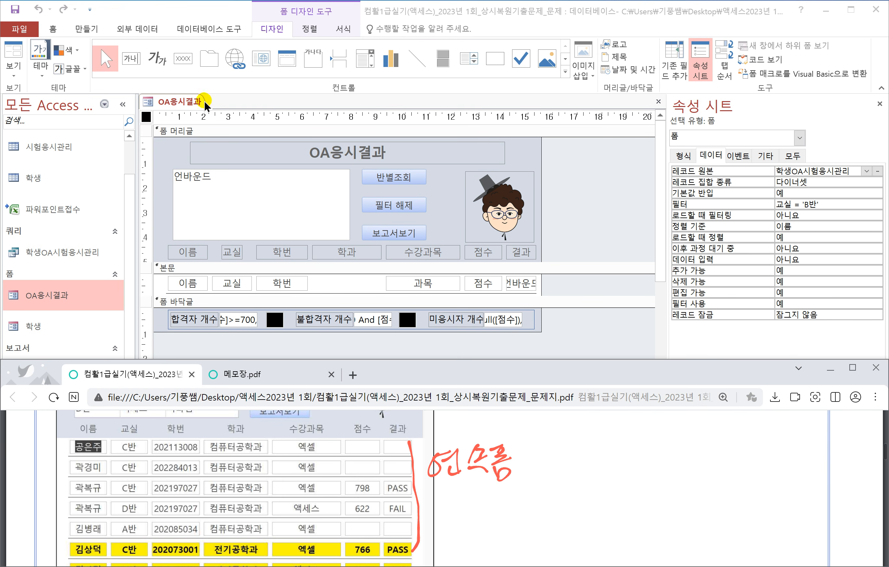
Preview the OA응시결과 form in form view, then return it to design view
left_click(181, 103)
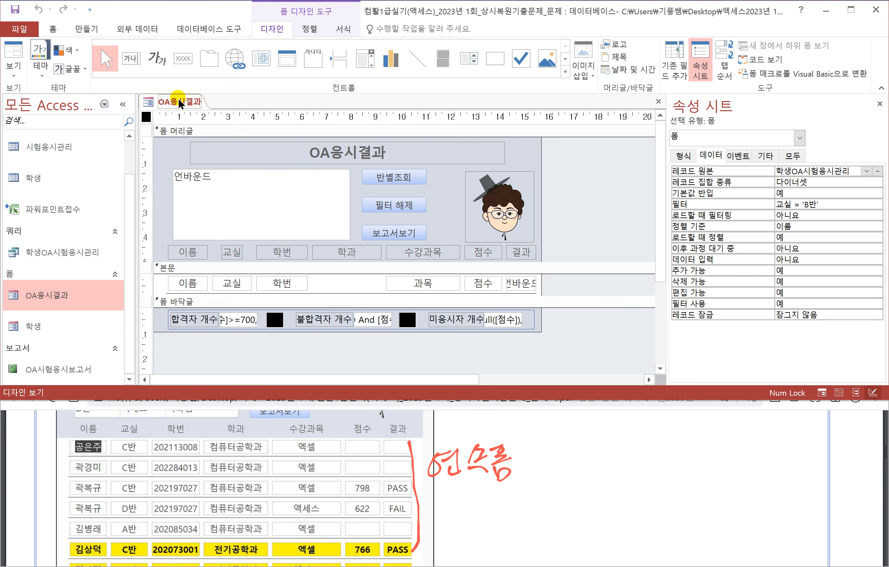
right_click(180, 104)
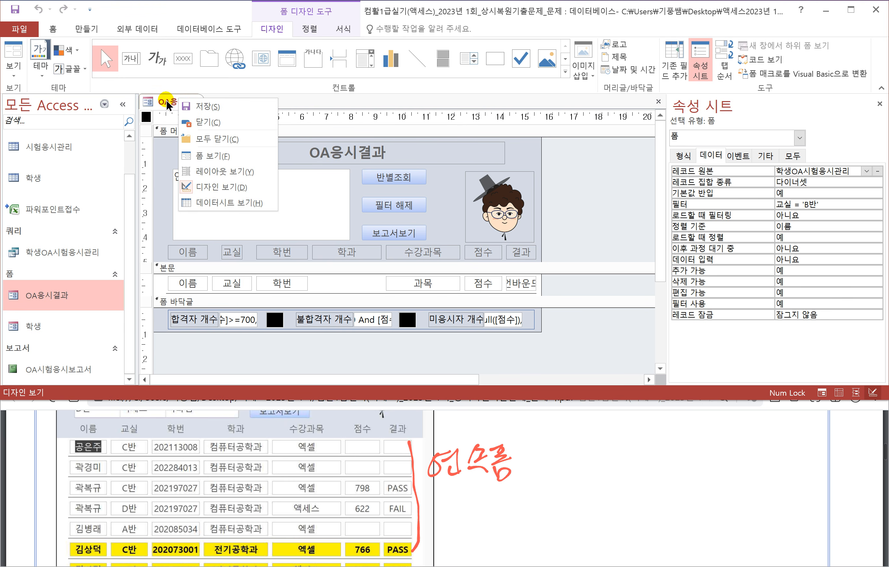
left_click(205, 157)
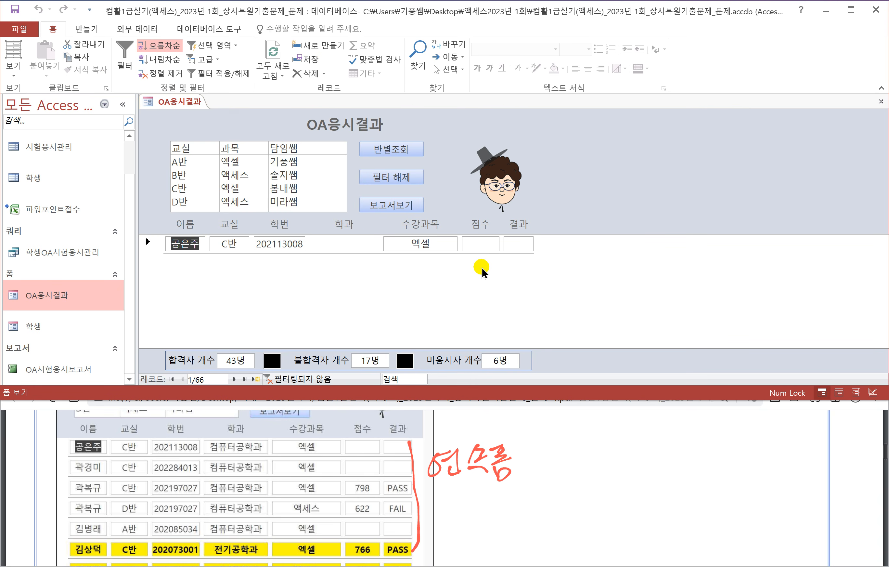
right_click(188, 100)
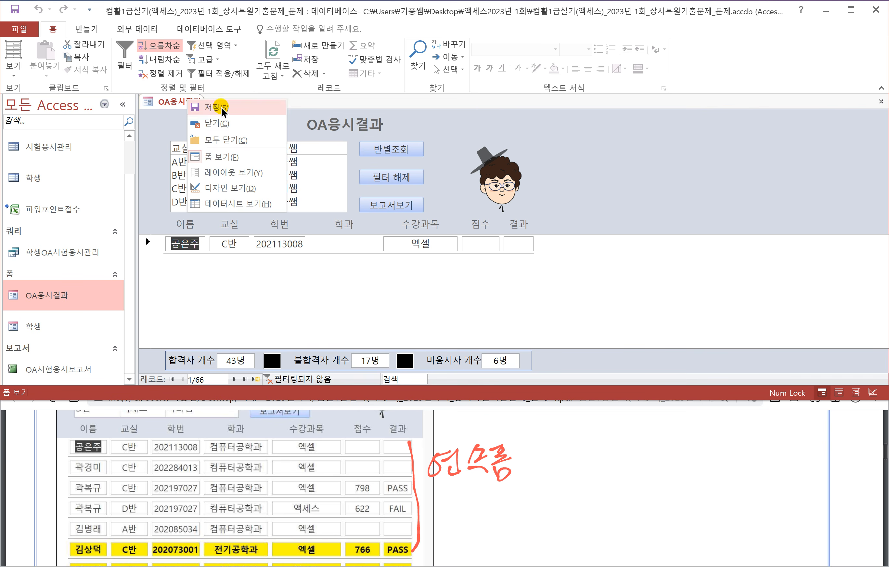
left_click(231, 188)
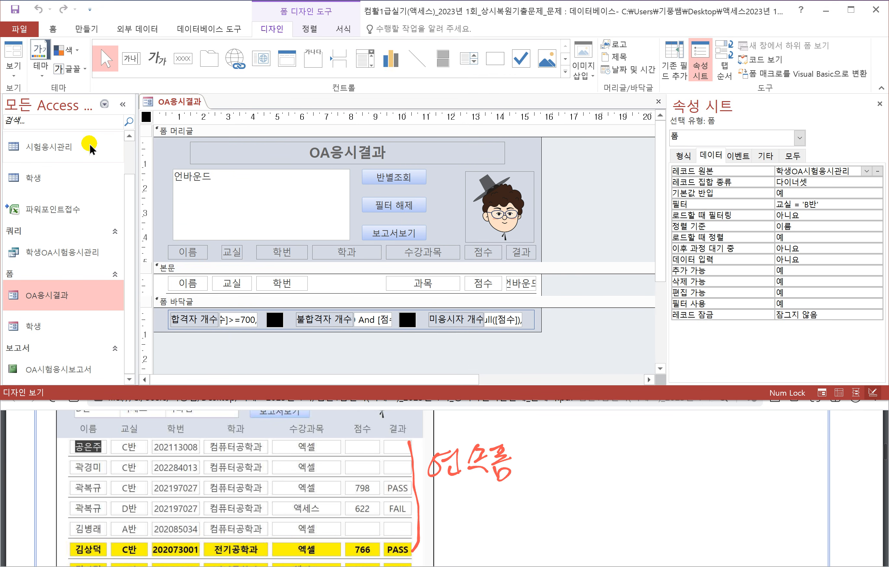
Set the OA응시결과 form's 기본 보기 property to 연속 폼
left_click(146, 117)
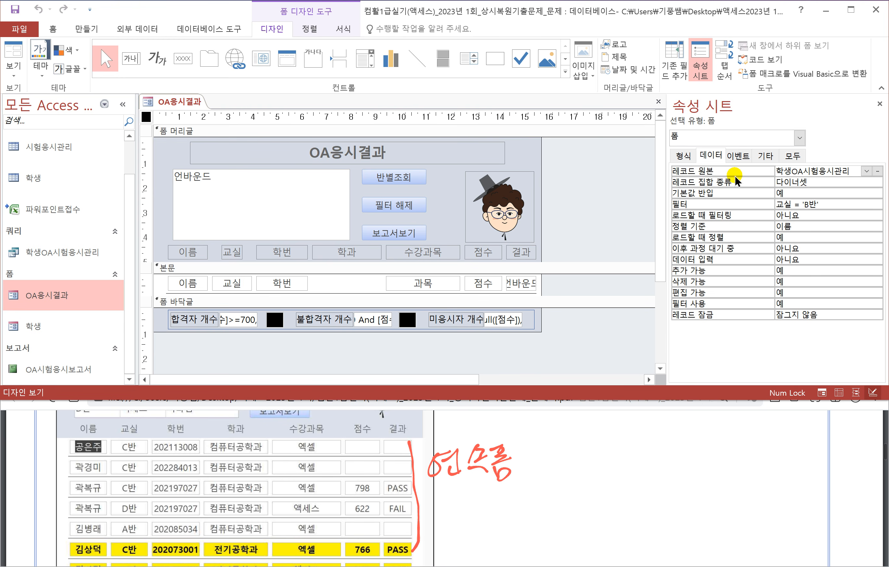
left_click(684, 155)
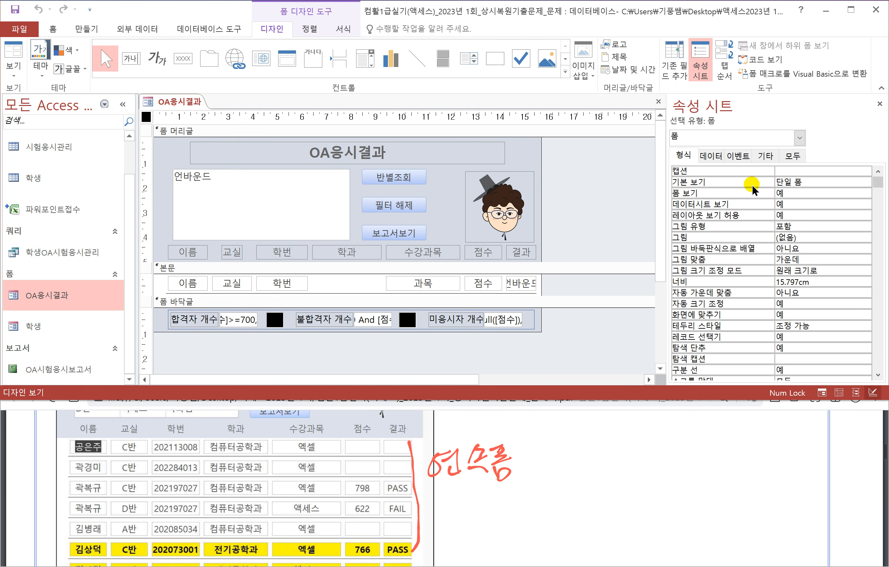
left_click(839, 182)
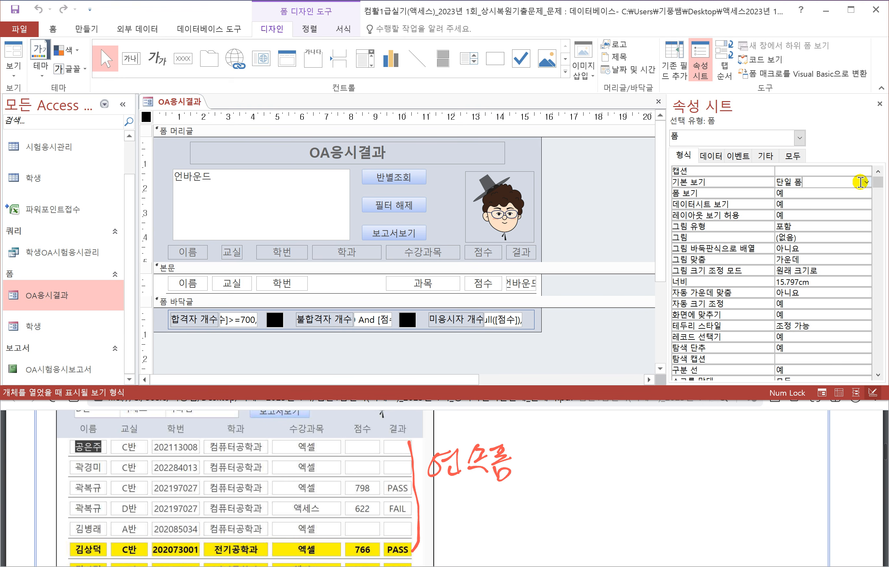
left_click(866, 183)
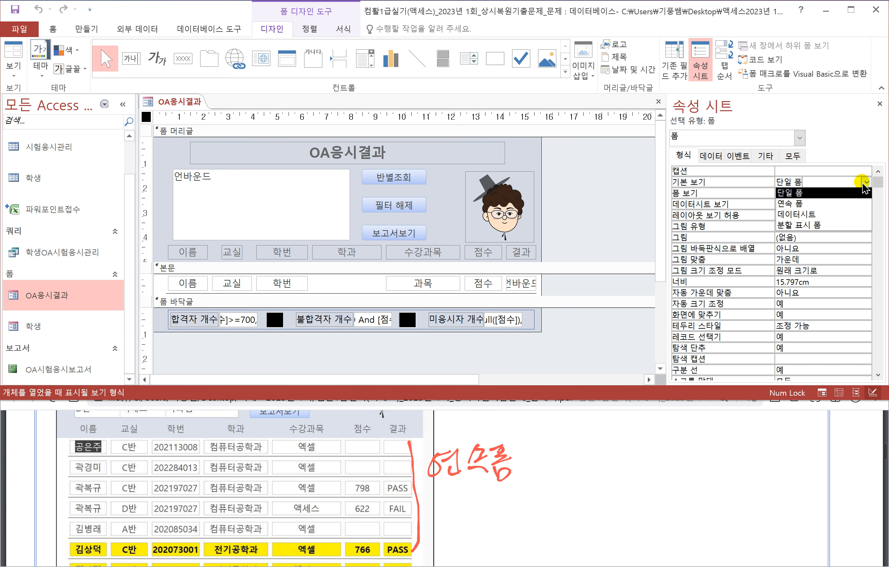
left_click(788, 204)
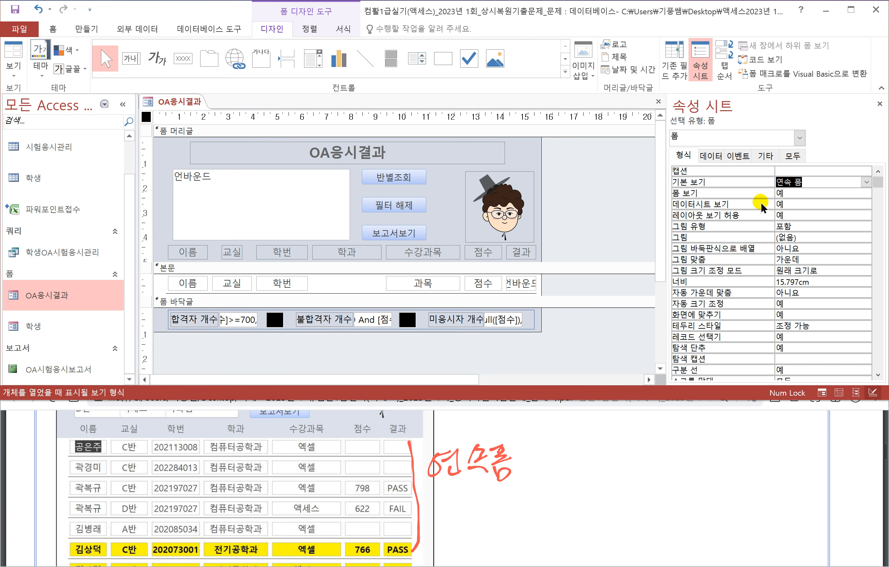
Underline 레코드 선택기, 탐색 단추 and 구분 선 in item ② on the exam sheet
left_click(240, 444)
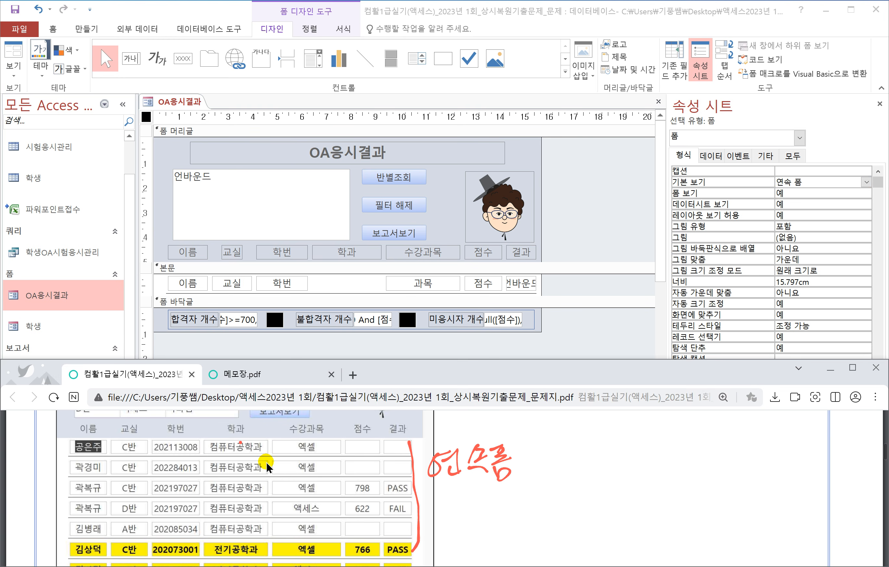
scroll(269, 467, "up", 8)
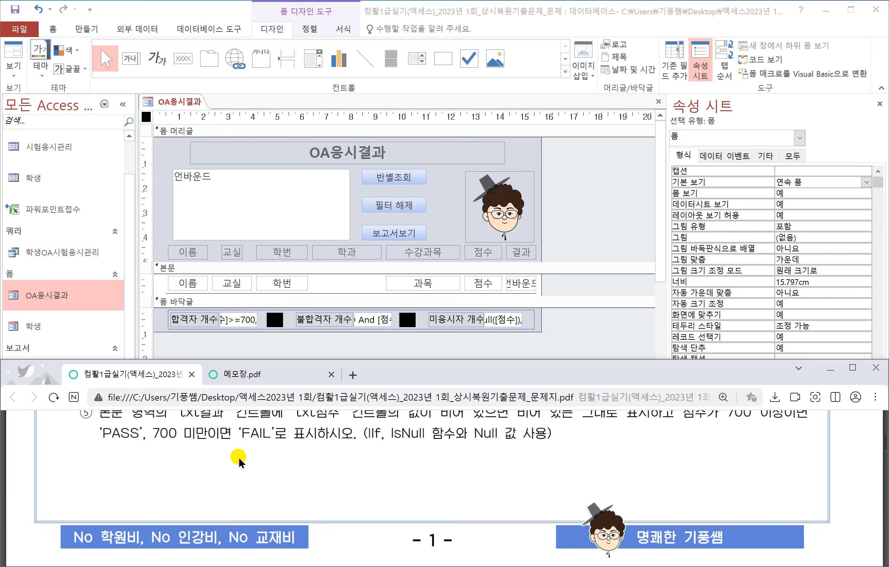
scroll(239, 462, "up", 5)
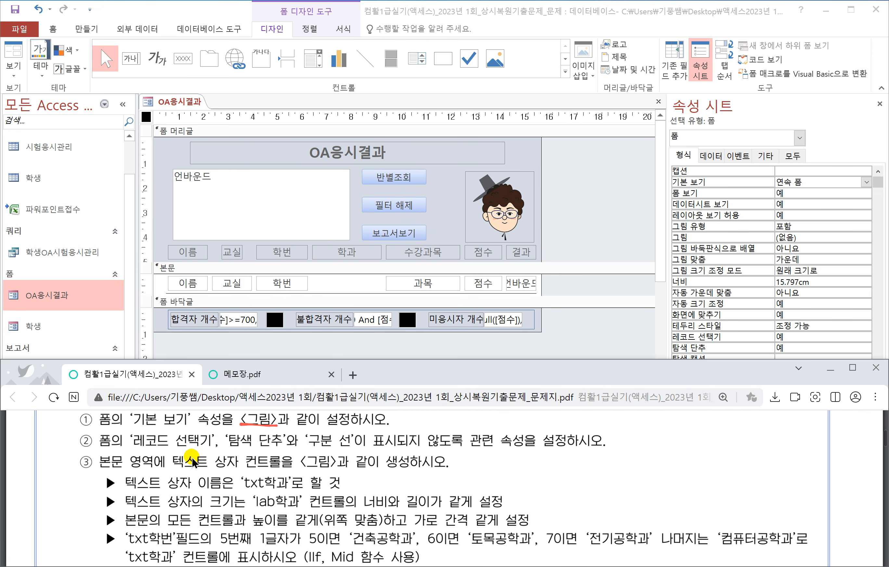
left_click_drag(129, 444, 211, 446)
left_click_drag(226, 447, 349, 448)
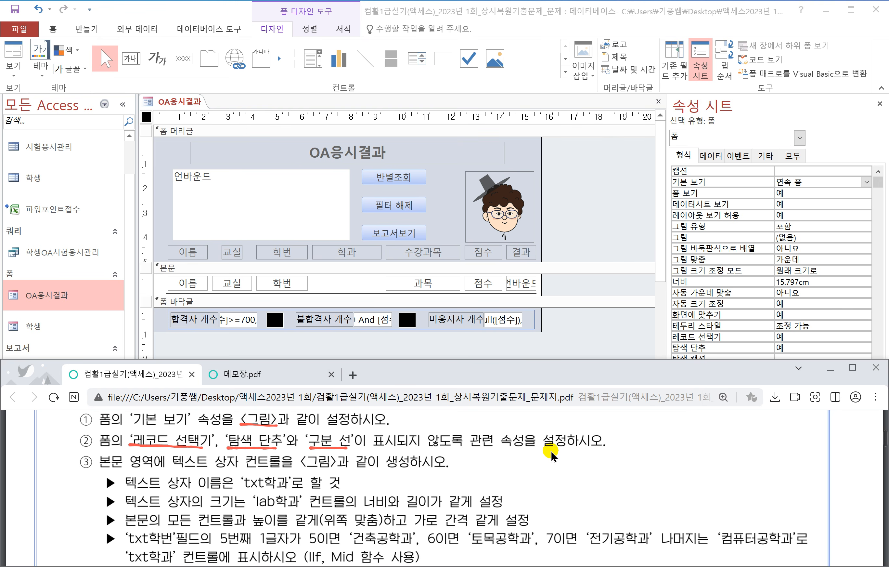
Show the OA응시결과 form in form view and bring up an enlarged screen capture of it in 캡처 및 스케치
right_click(180, 96)
left_click(208, 151)
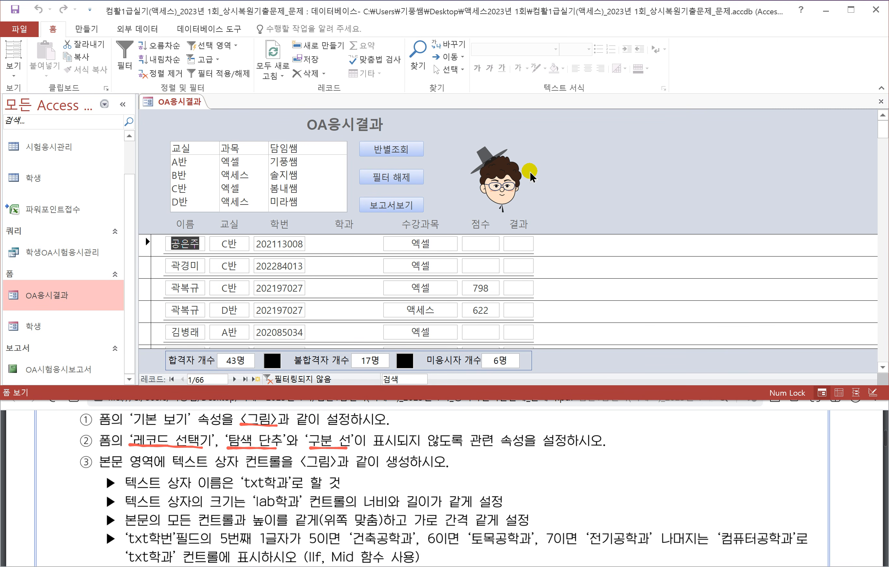
key("alt+Tab")
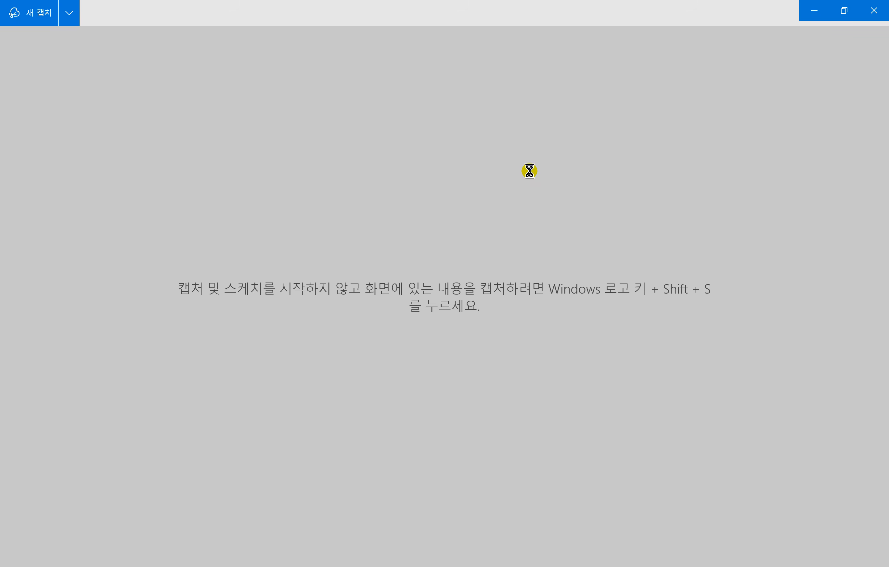
scroll(530, 170, "up", 5)
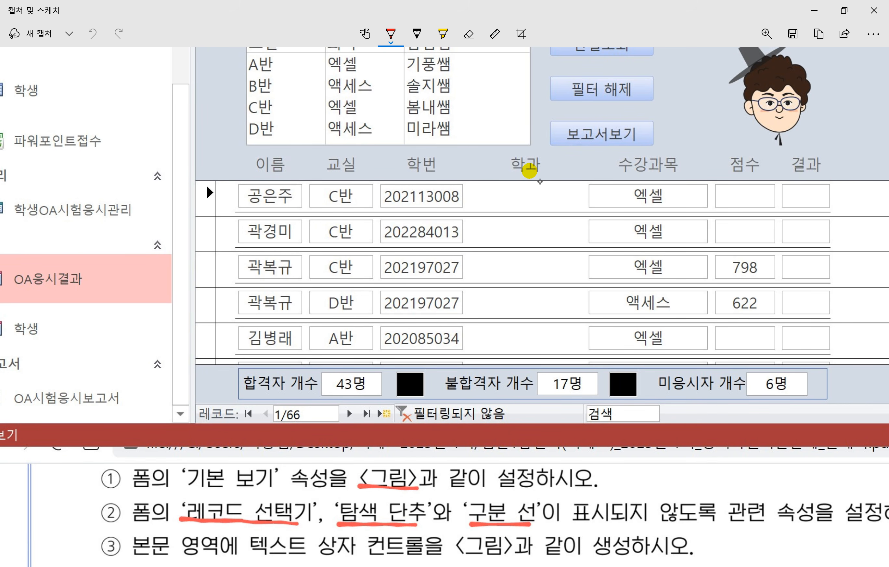
Outline the record selector column beside the records in red and handwrite 레코드 선택기 above it
left_click_drag(194, 180, 193, 330)
mouse_move(223, 362)
left_mouse_down()
mouse_move(227, 222)
mouse_move(198, 177)
left_mouse_up()
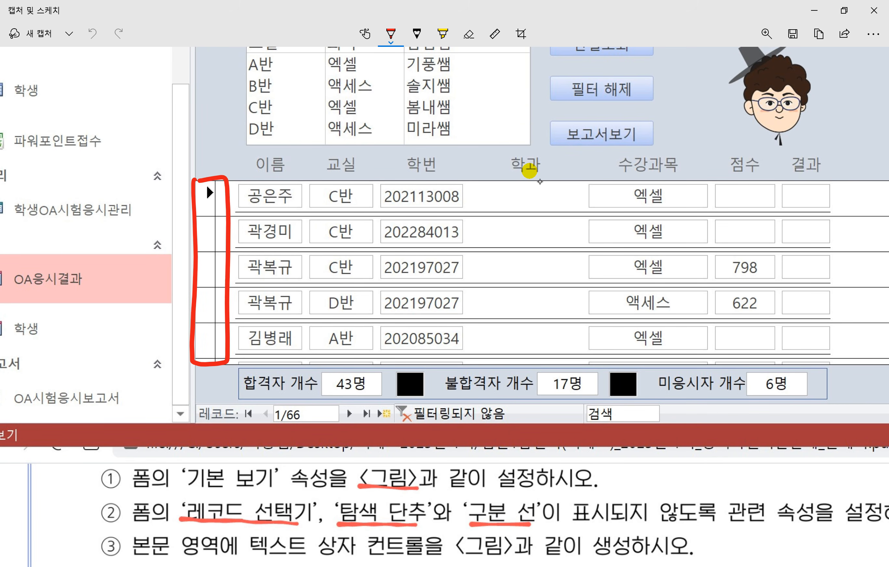
left_click_drag(111, 141, 140, 161)
mouse_move(145, 134)
left_mouse_down()
mouse_move(146, 163)
mouse_move(162, 149)
mouse_move(162, 163)
mouse_move(183, 148)
mouse_move(214, 158)
mouse_move(239, 140)
mouse_move(263, 172)
left_mouse_up()
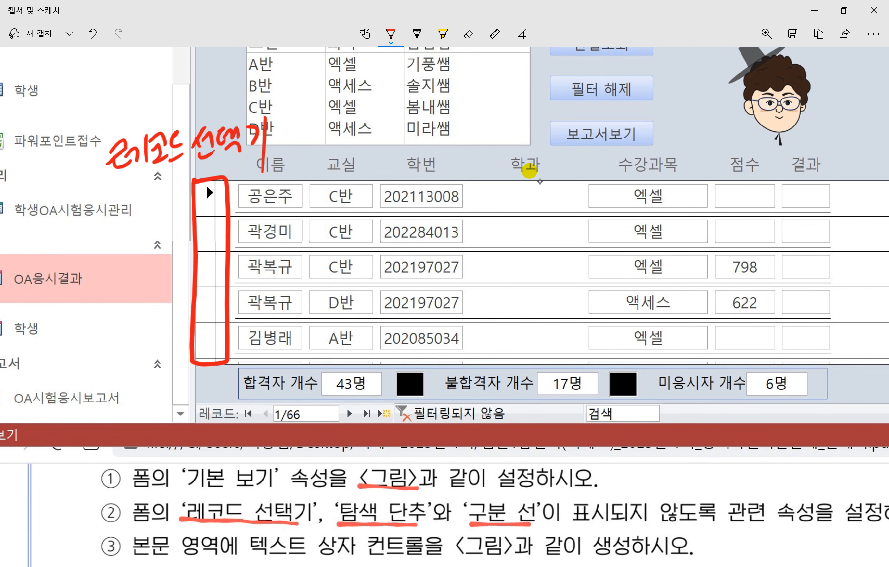
Circle the dividing lines between records in red, in the empty area beyond the 결과 column
scroll(530, 171, "right", 6)
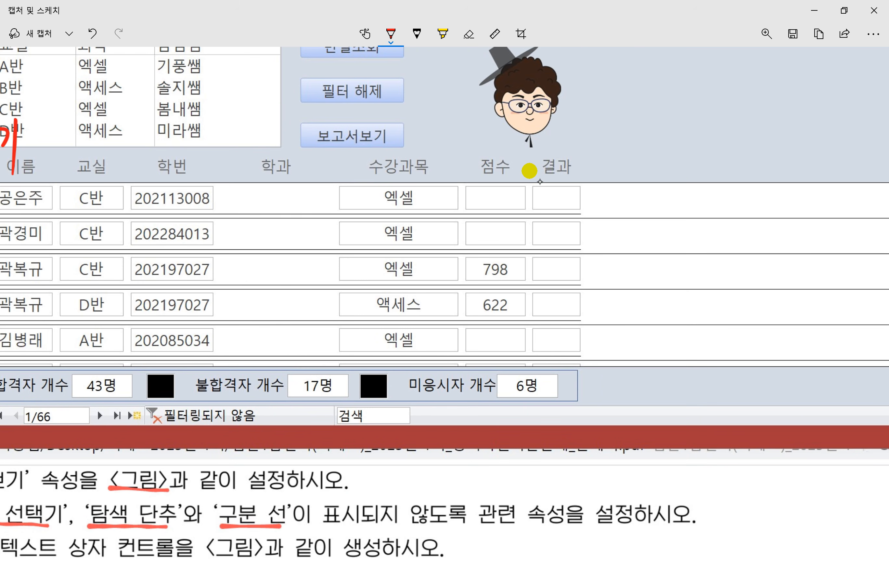
left_click_drag(615, 209, 695, 343)
left_click_drag(636, 204, 612, 214)
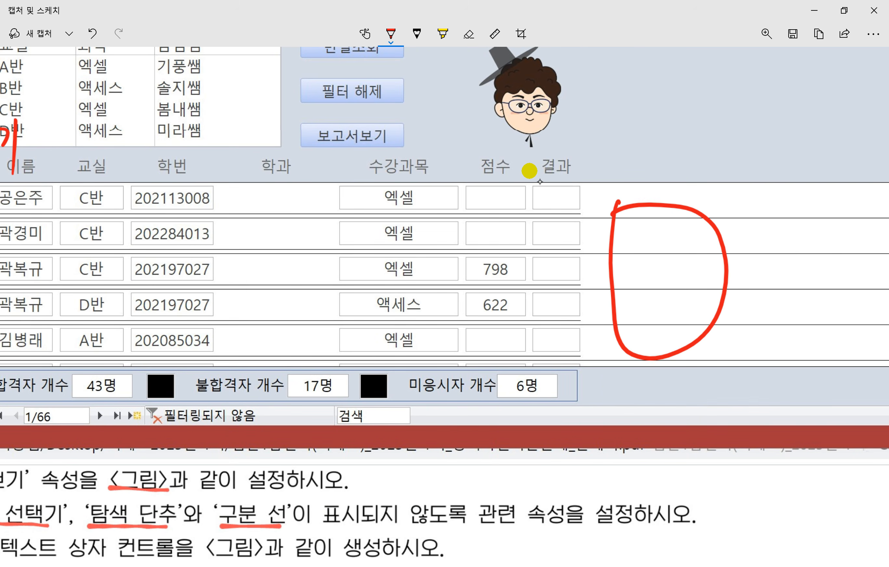
Draw a red arrow from the circled dividing lines and handwrite 구분선 at its end
mouse_move(725, 195)
left_mouse_down()
mouse_move(740, 216)
mouse_move(776, 202)
left_mouse_up()
mouse_move(771, 204)
left_mouse_down()
mouse_move(773, 220)
mouse_move(785, 206)
left_mouse_up()
left_click_drag(799, 183, 800, 197)
mouse_move(780, 215)
left_mouse_down()
mouse_move(800, 211)
mouse_move(805, 221)
left_mouse_up()
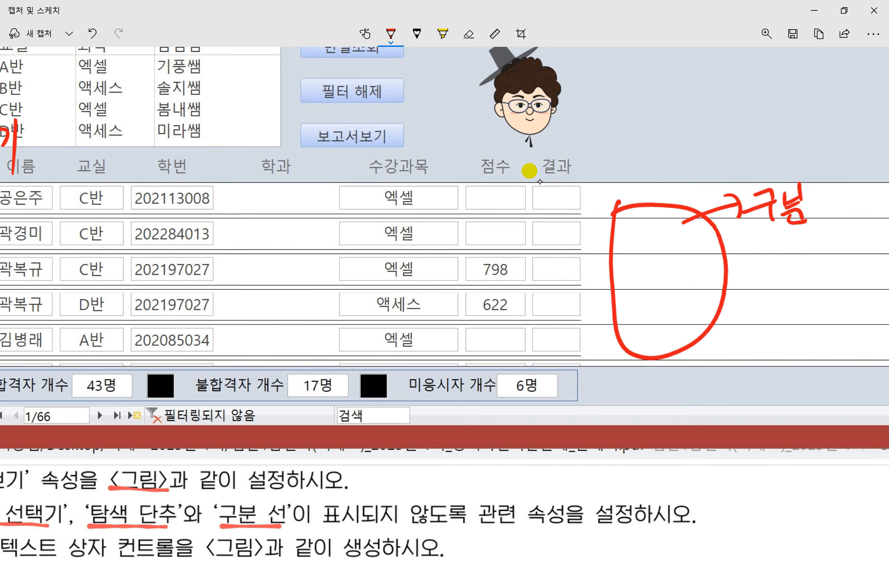
mouse_move(819, 187)
left_mouse_down()
mouse_move(810, 205)
mouse_move(837, 208)
left_mouse_up()
left_click_drag(817, 206, 835, 221)
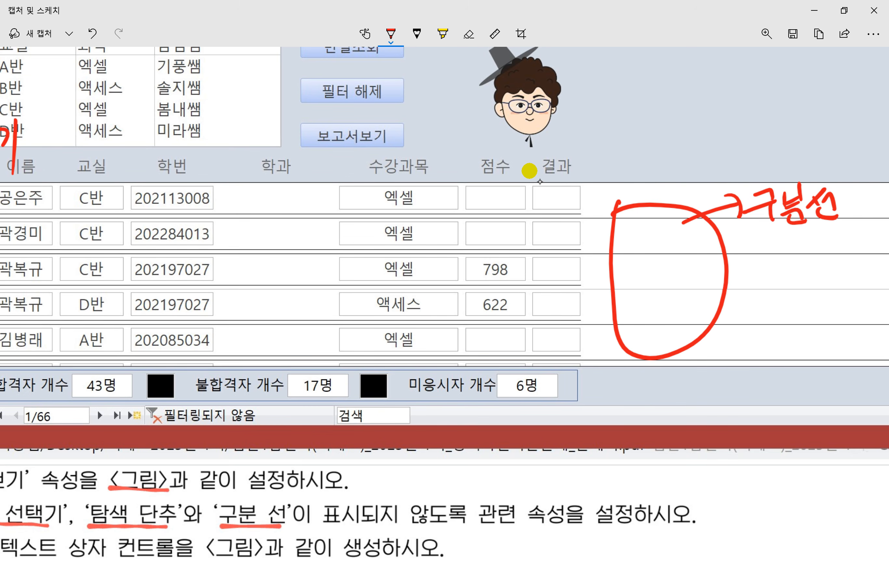
Box the form's record navigation bar in red, draw an arrow from it and handwrite 탐색단추
scroll(529, 170, "left", 5)
scroll(530, 170, "down", 2)
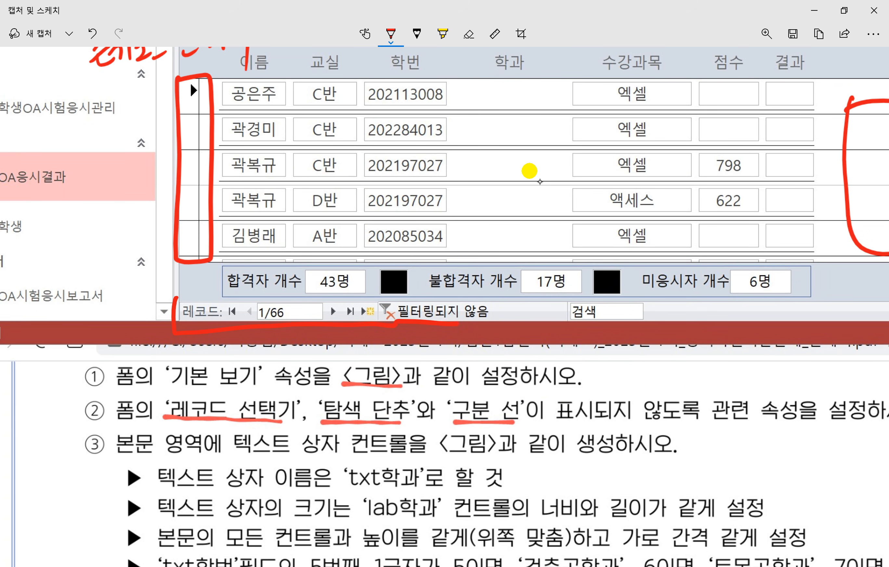
left_click_drag(457, 324, 487, 316)
mouse_move(380, 310)
left_mouse_down()
mouse_move(205, 296)
mouse_move(176, 304)
left_mouse_up()
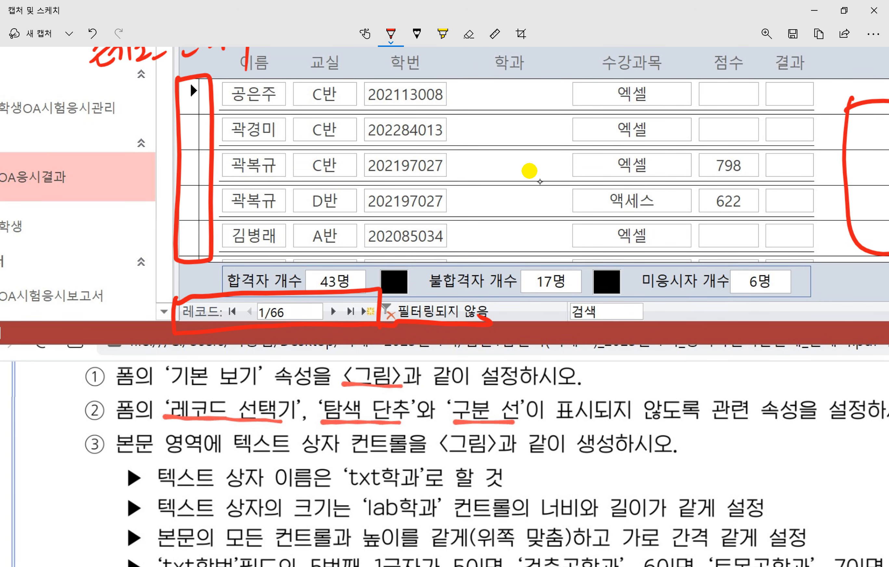
left_click_drag(328, 290, 404, 250)
mouse_move(391, 245)
left_mouse_down()
mouse_move(404, 261)
mouse_move(431, 230)
mouse_move(448, 249)
left_mouse_up()
left_click_drag(444, 240, 453, 236)
left_click_drag(430, 257, 440, 263)
left_click_drag(469, 225, 457, 247)
left_click_drag(471, 223, 482, 261)
mouse_move(487, 232)
left_mouse_down()
mouse_move(500, 224)
mouse_move(502, 243)
left_mouse_up()
mouse_move(507, 218)
left_mouse_down()
mouse_move(510, 243)
mouse_move(516, 232)
left_mouse_up()
mouse_move(505, 245)
left_mouse_down()
mouse_move(521, 244)
mouse_move(527, 217)
left_mouse_up()
mouse_move(517, 225)
left_mouse_down()
mouse_move(518, 233)
mouse_move(535, 228)
left_mouse_up()
mouse_move(505, 249)
left_mouse_down()
mouse_move(542, 235)
mouse_move(538, 257)
left_mouse_up()
left_click(555, 253)
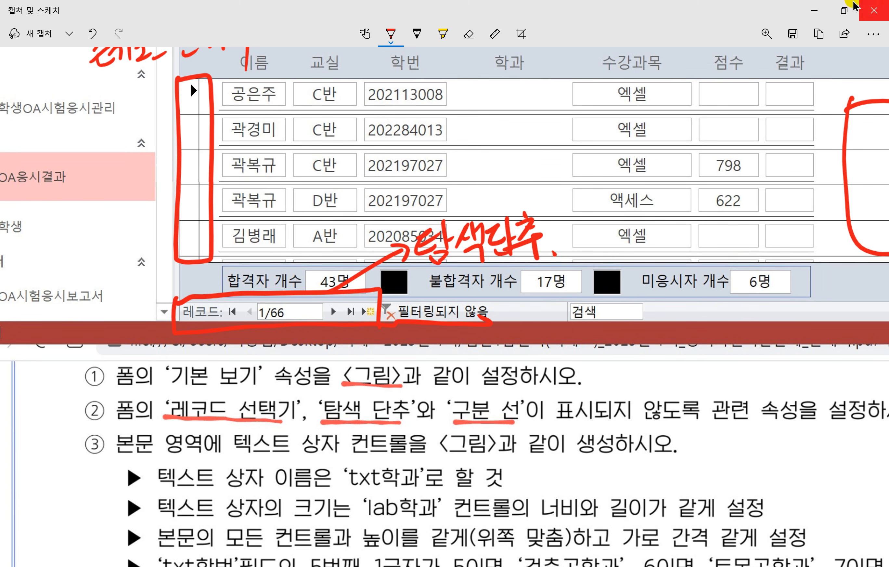
Close the annotated screen capture and show the OA응시결과 form in design view
left_click(874, 10)
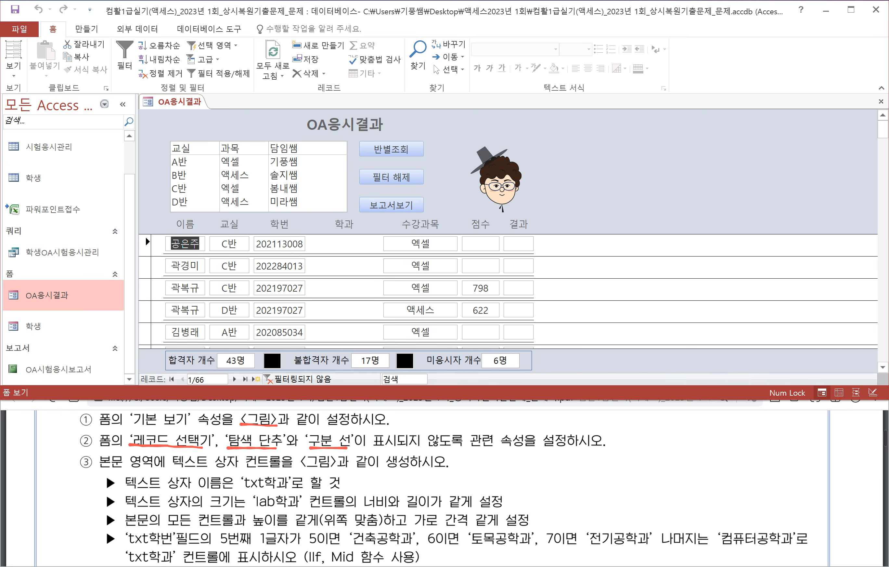
right_click(175, 100)
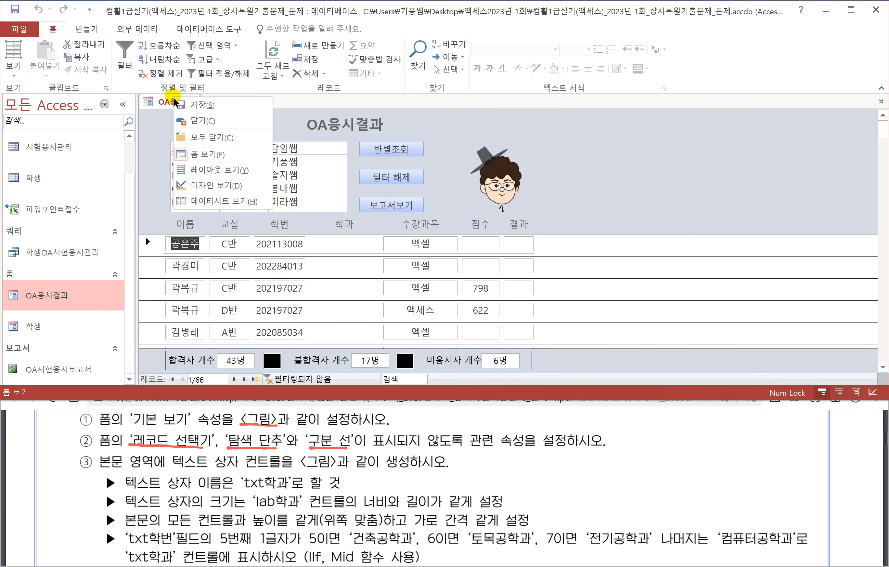
left_click(203, 186)
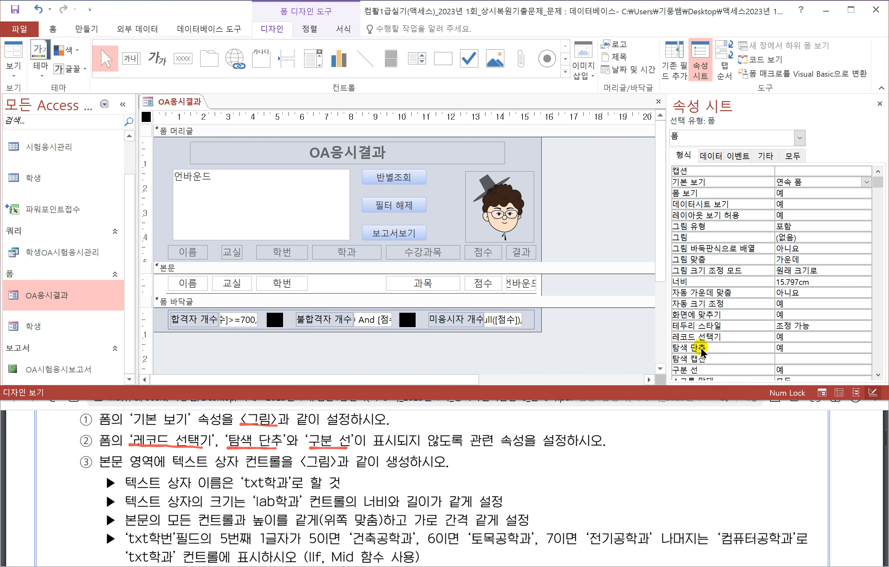
Set the form's 레코드 선택기, 탐색 단추 and 구분 선 properties to 아니요
left_click(796, 337)
scroll(807, 338, "down", 1)
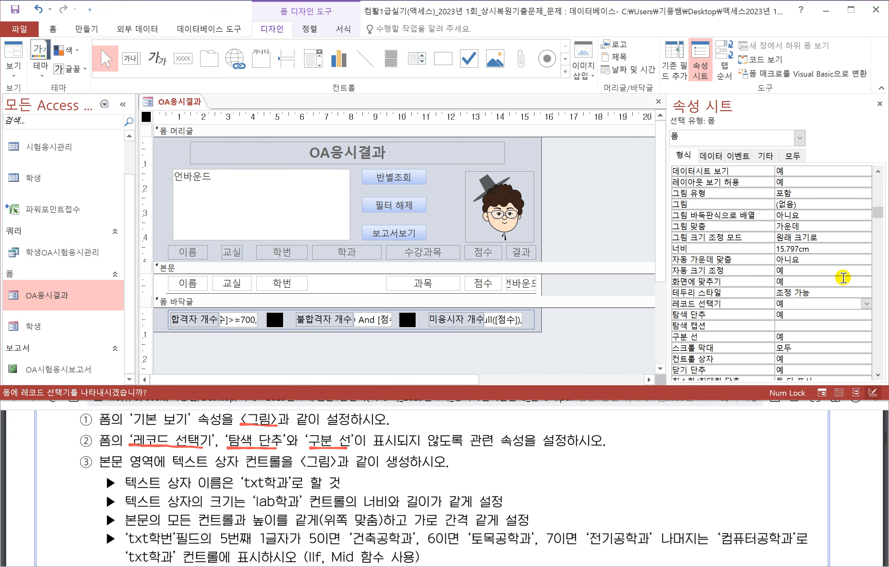
left_click(867, 305)
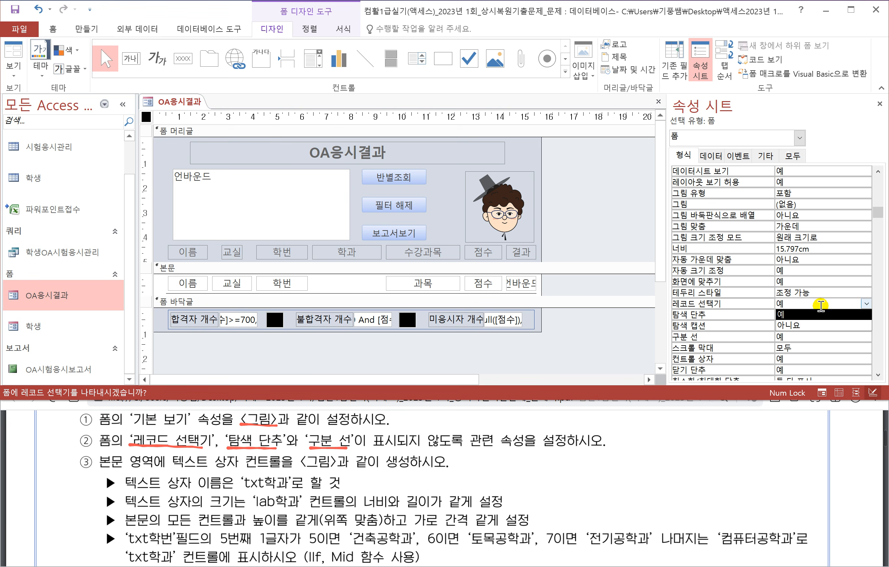
left_click(796, 325)
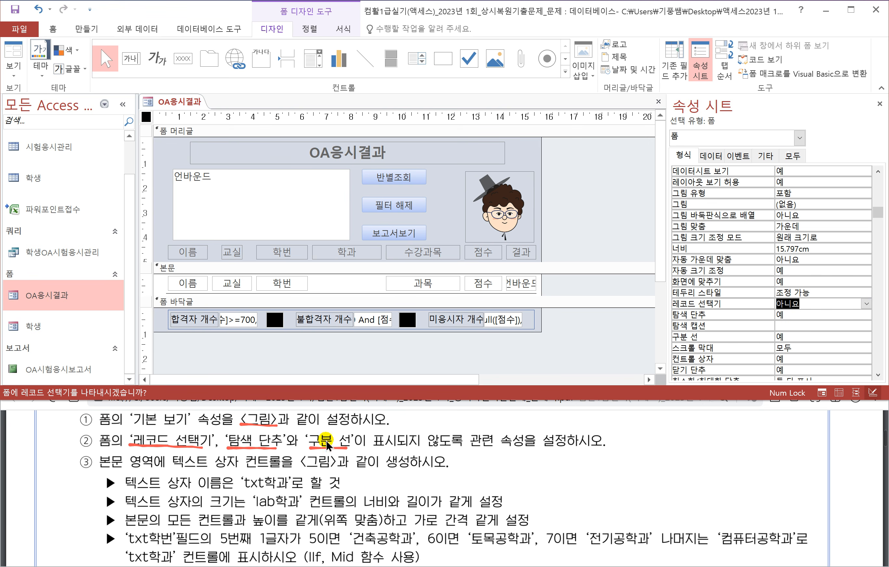
left_click(800, 313)
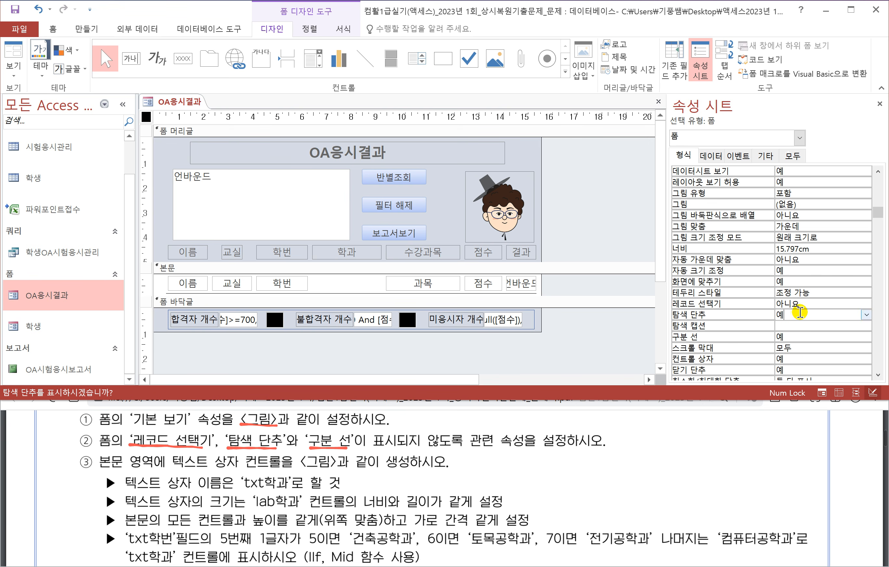
left_click(866, 314)
left_click(798, 336)
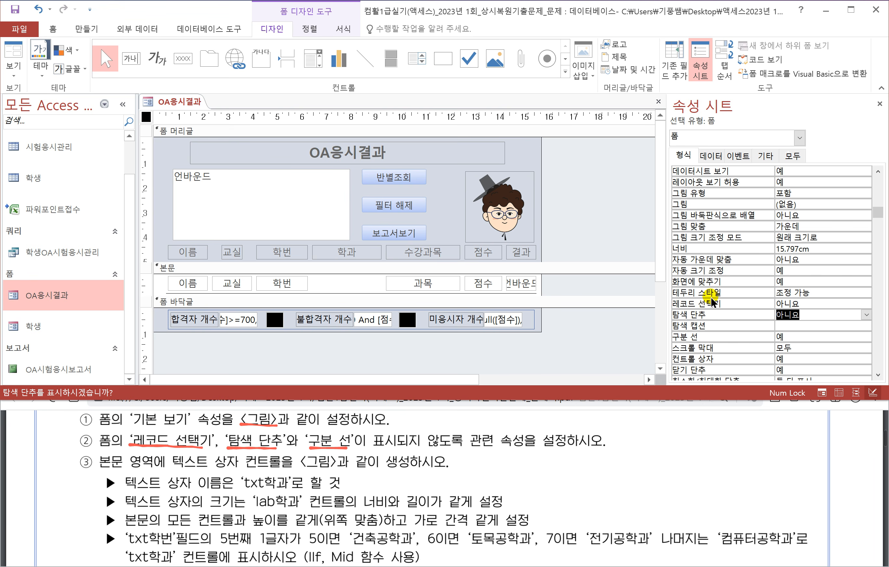
left_click(784, 336)
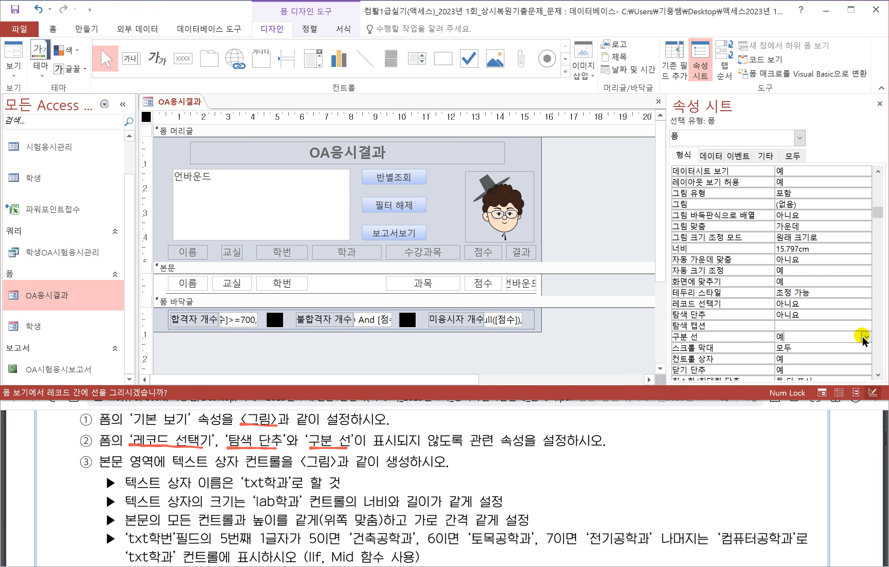
left_click(866, 336)
left_click(859, 359)
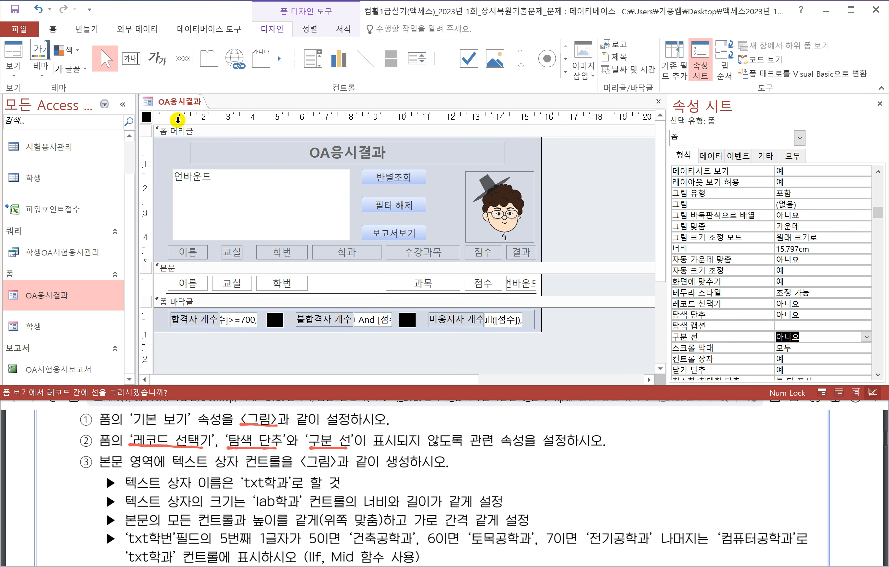
Check the OA응시결과 form in form view and return it to design view
right_click(180, 100)
left_click(219, 157)
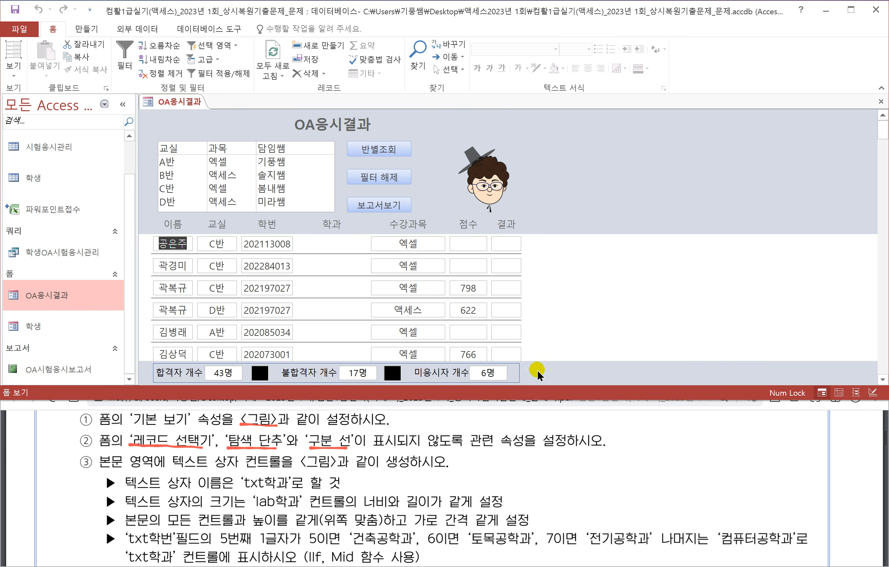
right_click(188, 104)
left_click(202, 184)
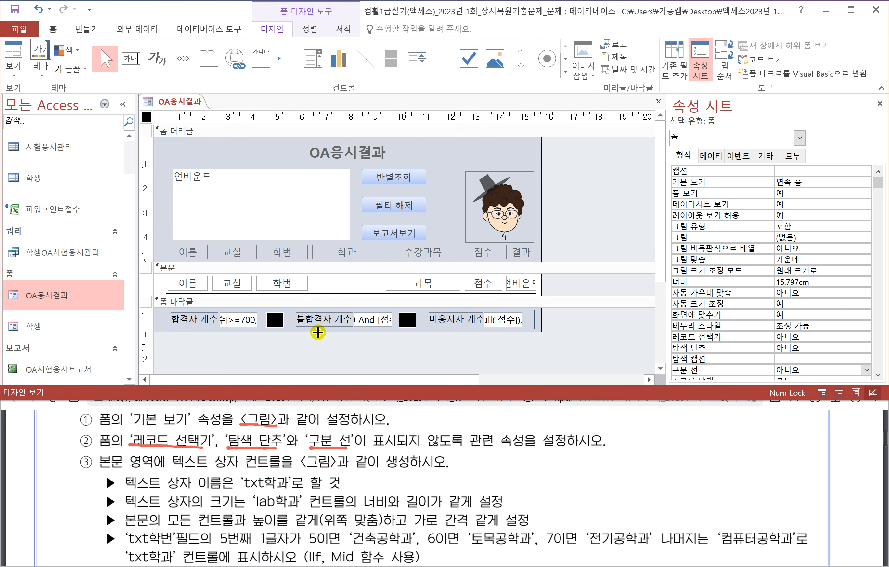
Underline 생성하시오 in item ③ on the exam sheet in red
left_click_drag(382, 468, 434, 464)
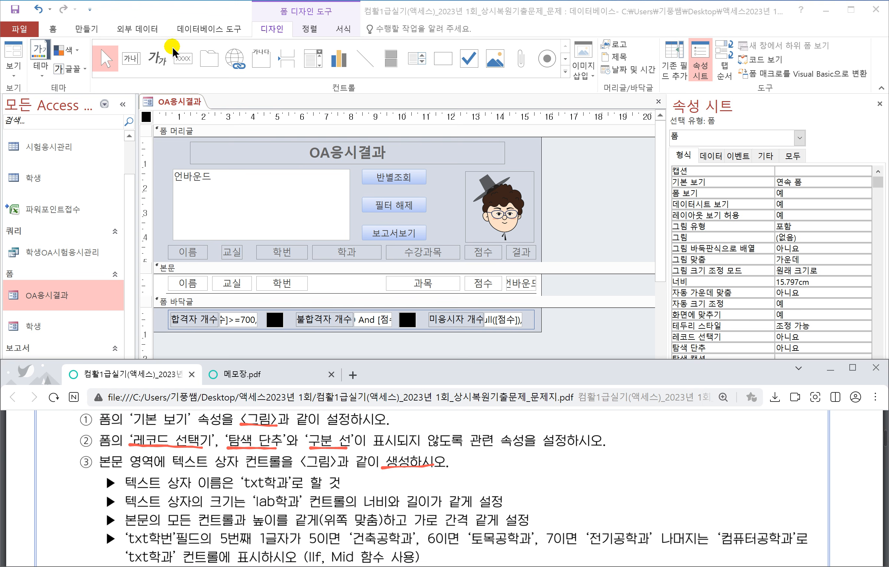
left_click(131, 58)
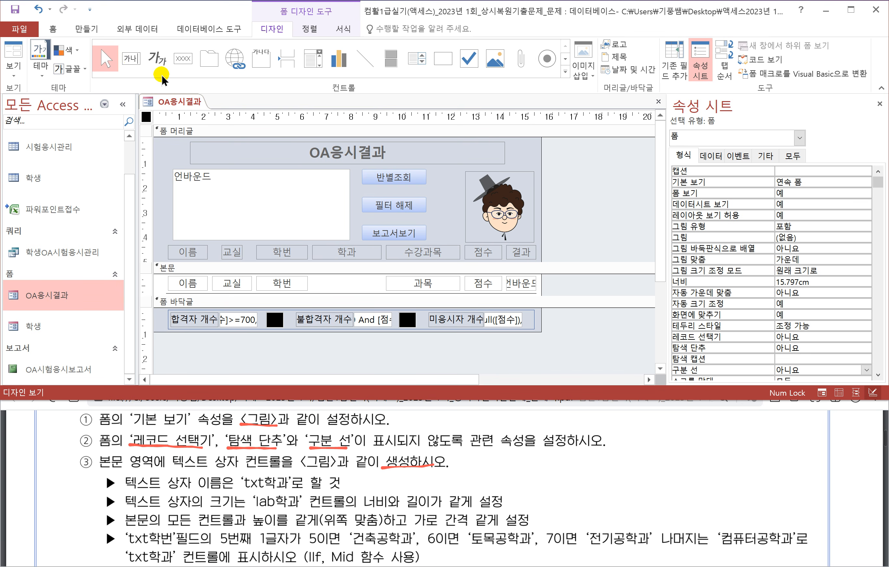
left_click(134, 61)
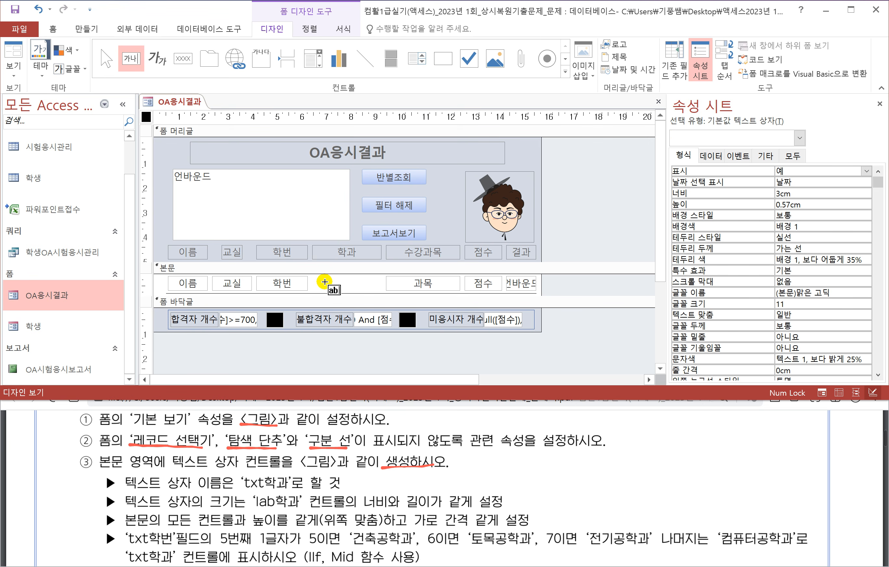
left_click_drag(324, 281, 348, 286)
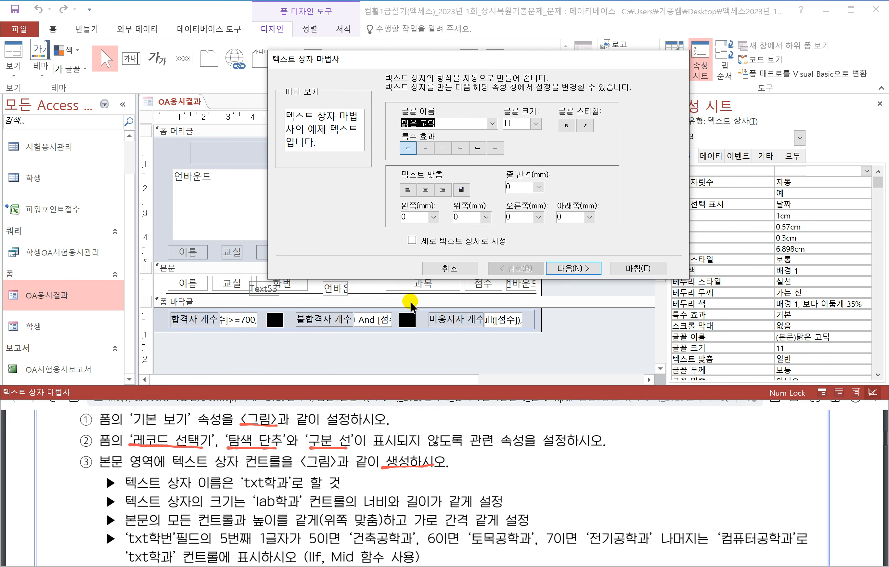
left_click(447, 268)
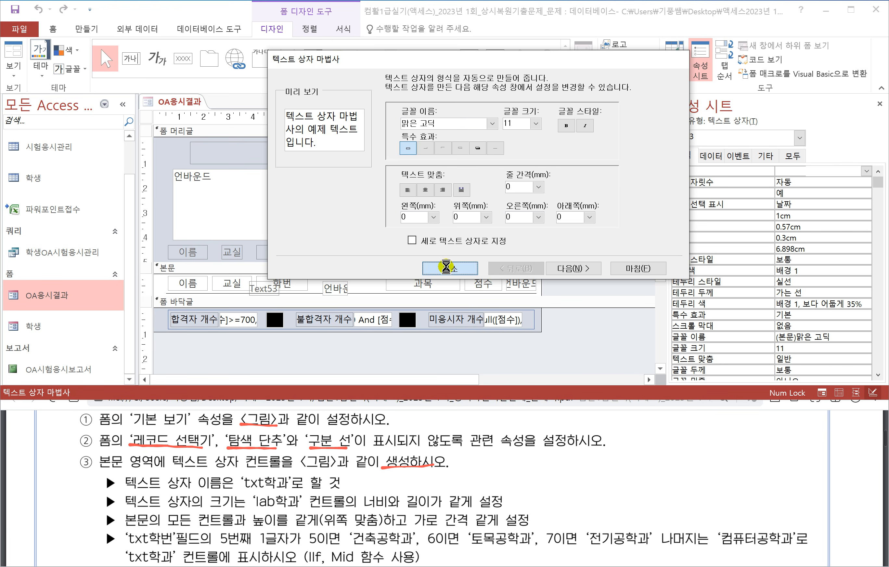
key("ctrl+z")
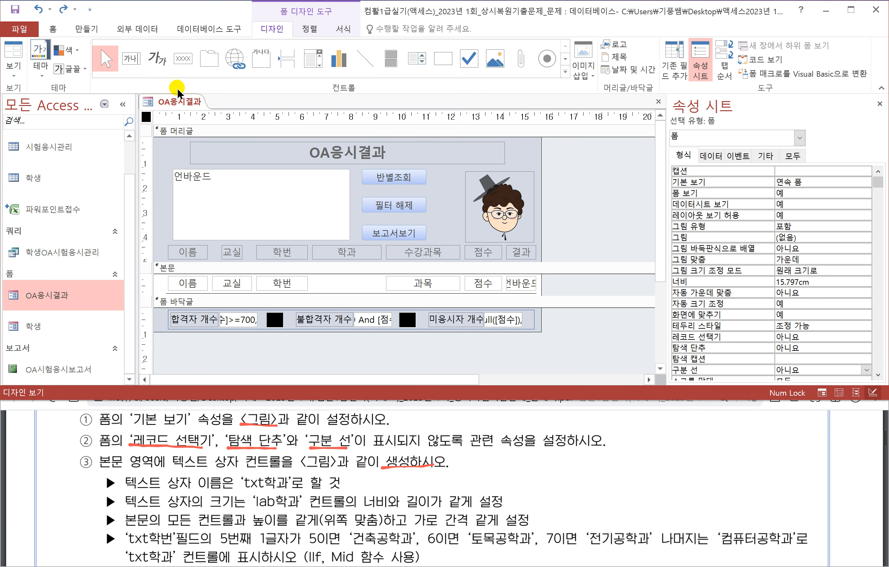
Add a text box about 1.6 cm wide between 학번 and 과목 in the 본문 section, skipping the wizard, and delete its attached label
left_click(128, 60)
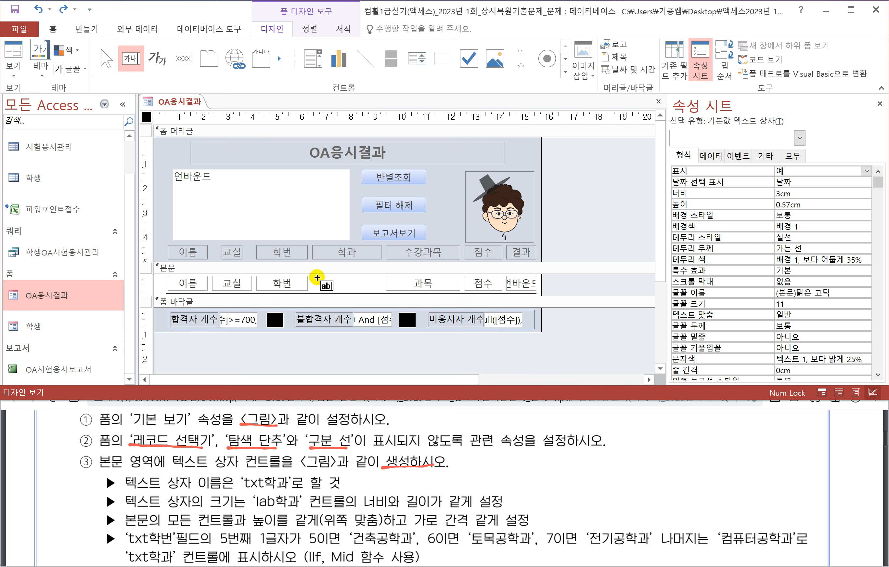
left_click_drag(317, 278, 356, 286)
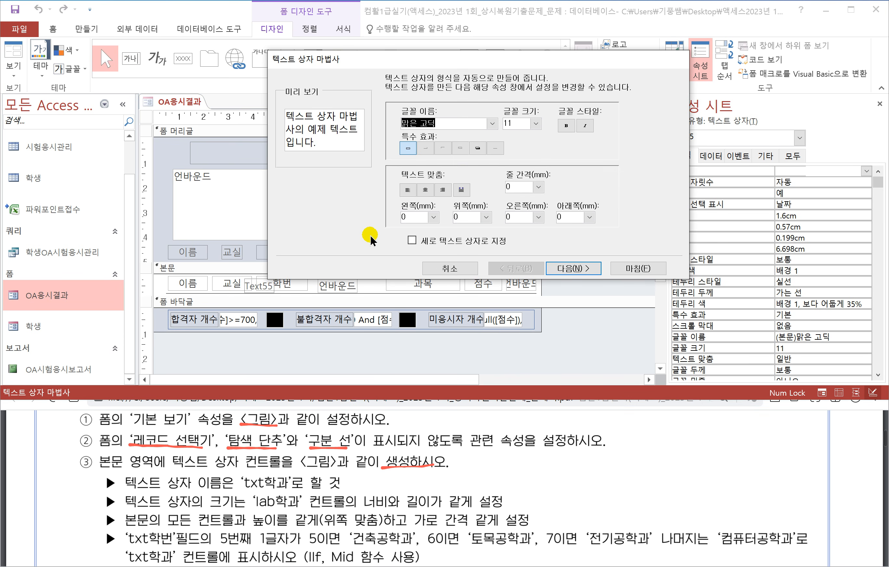
left_click(441, 268)
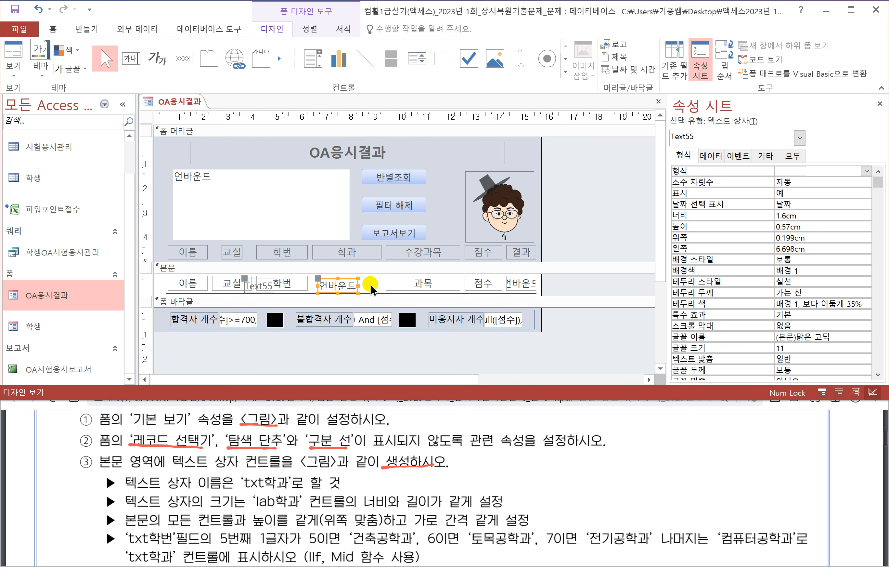
left_click(370, 287)
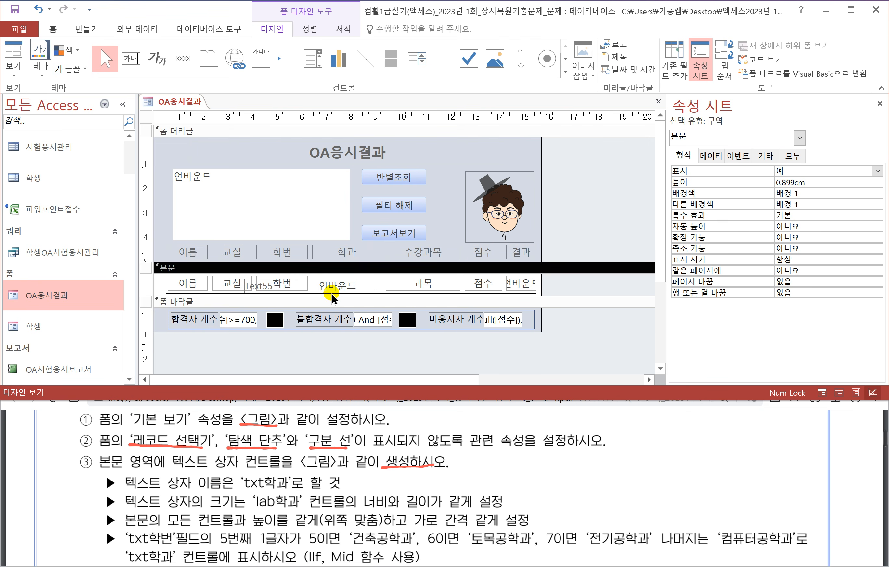
left_click(264, 285)
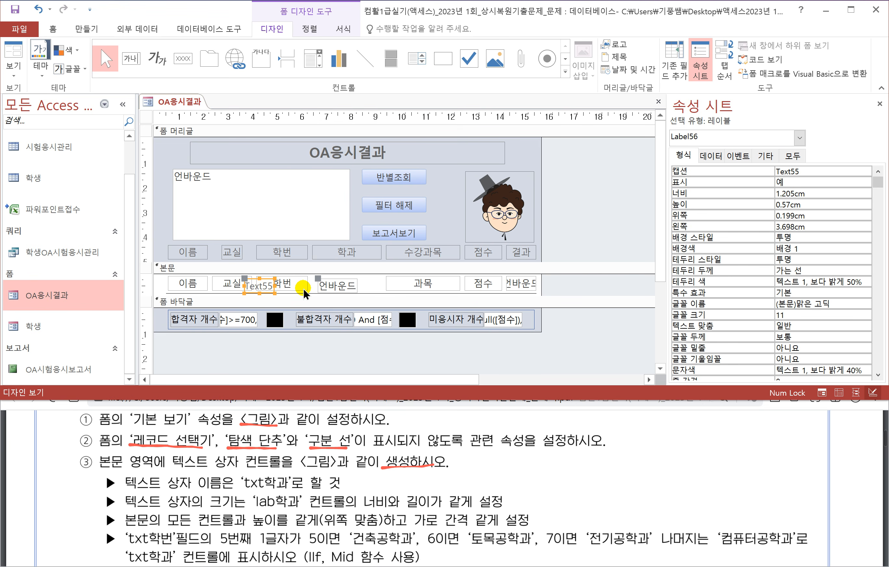
key("Delete")
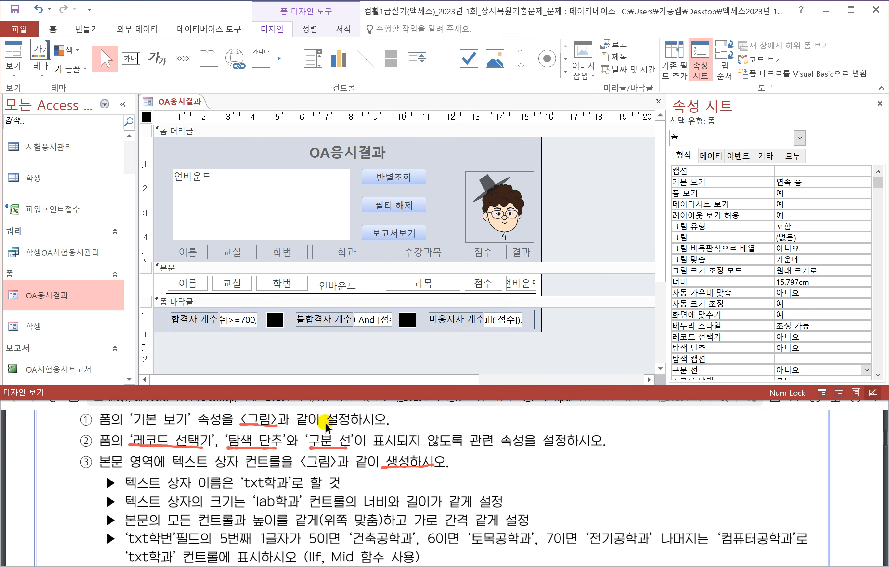
Underline the required name 'txt학과' on the exam sheet and compare the property sheet's object names for several form controls
left_click_drag(238, 490, 278, 490)
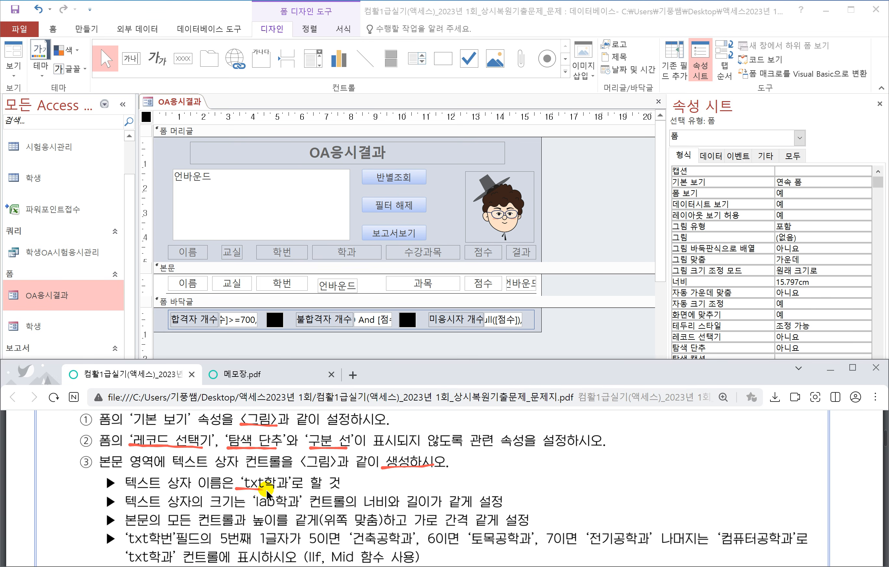
left_click(338, 285)
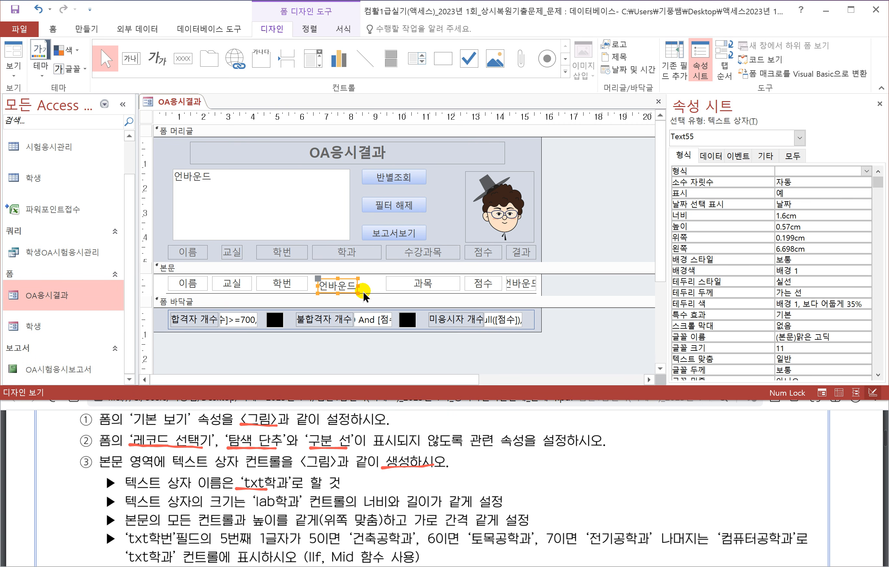
left_click(259, 205)
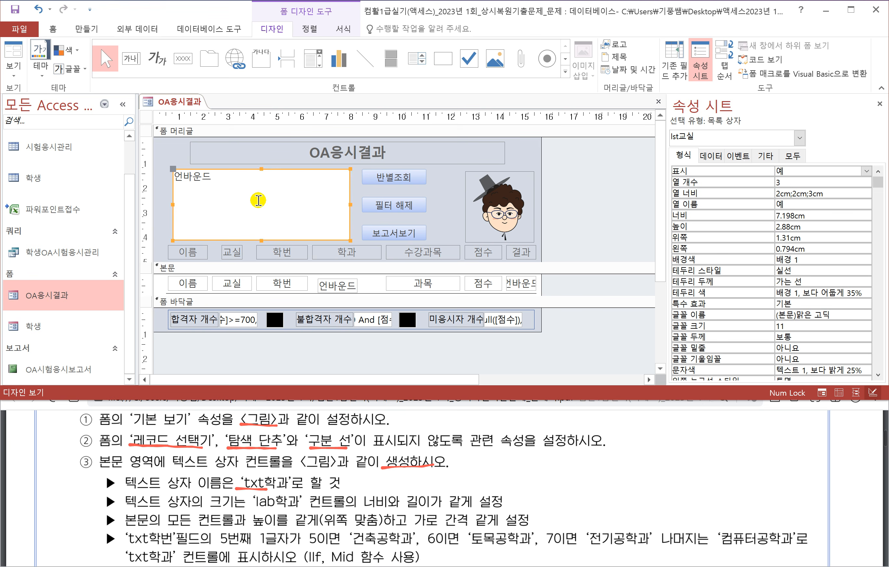
left_click(386, 180)
left_click(346, 252)
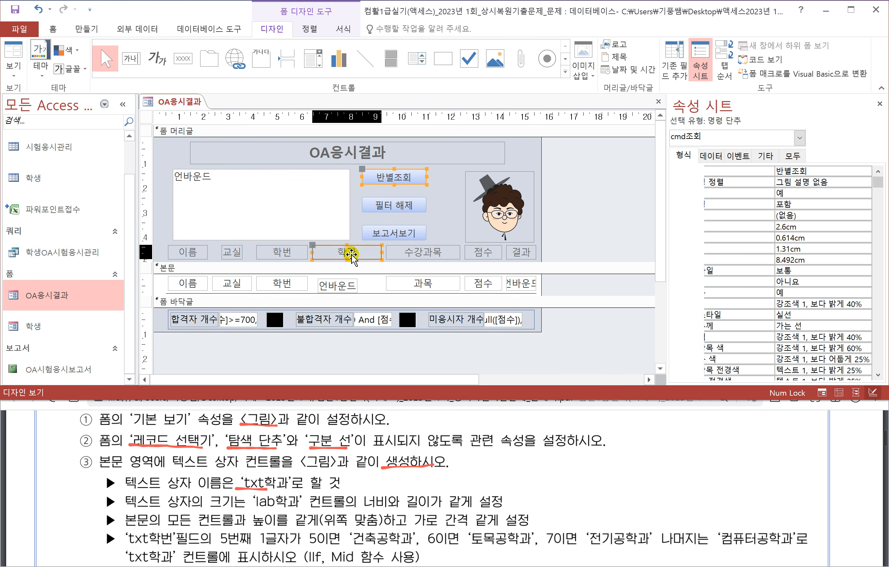
Rename the new text box in the 본문 section as txt학과
left_click(342, 285)
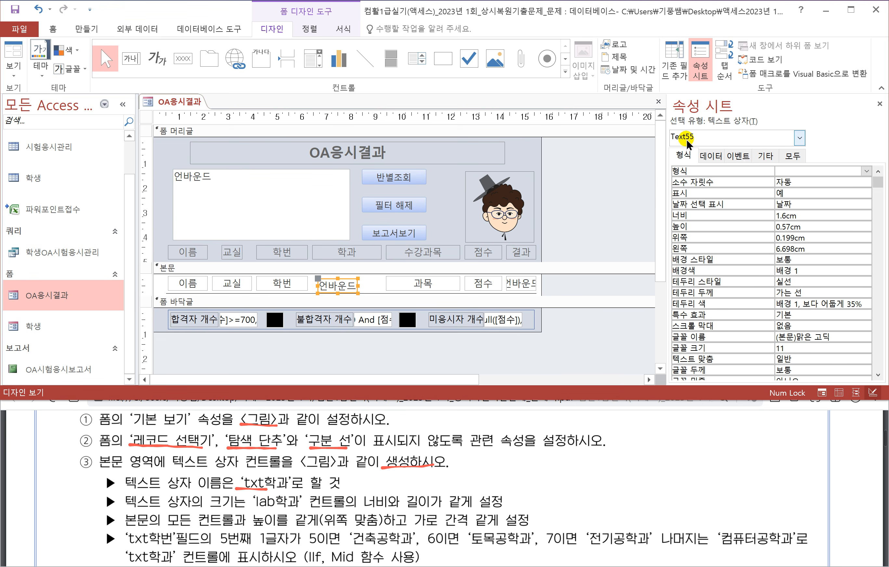
left_click(765, 155)
double_click(807, 171)
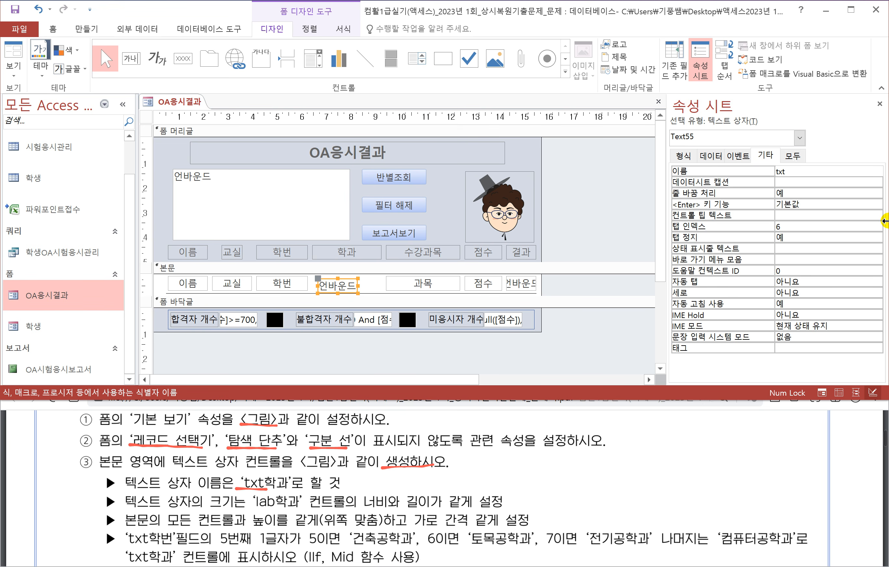
key("Return")
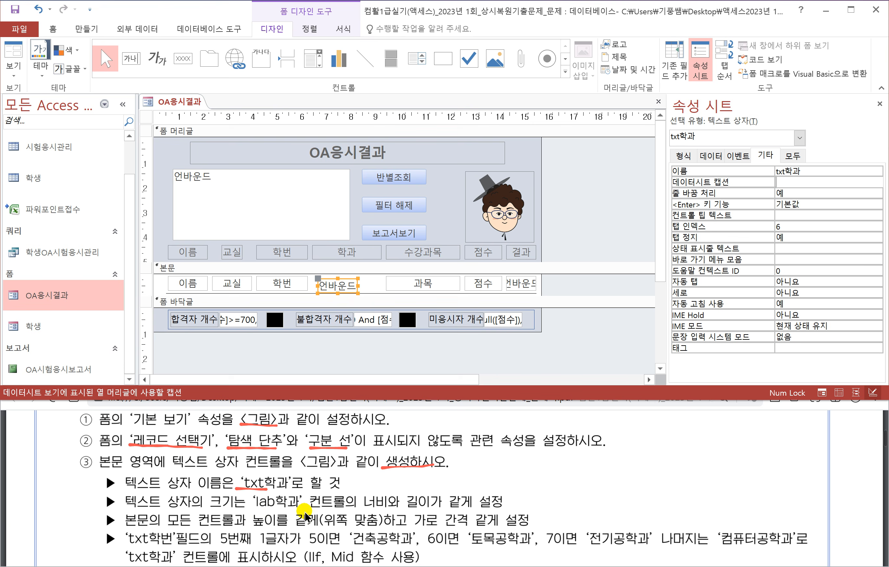
Underline '너비와 길이가 같게' on the exam sheet in red and select the lab학과 label in the form header
left_click_drag(357, 509, 471, 509)
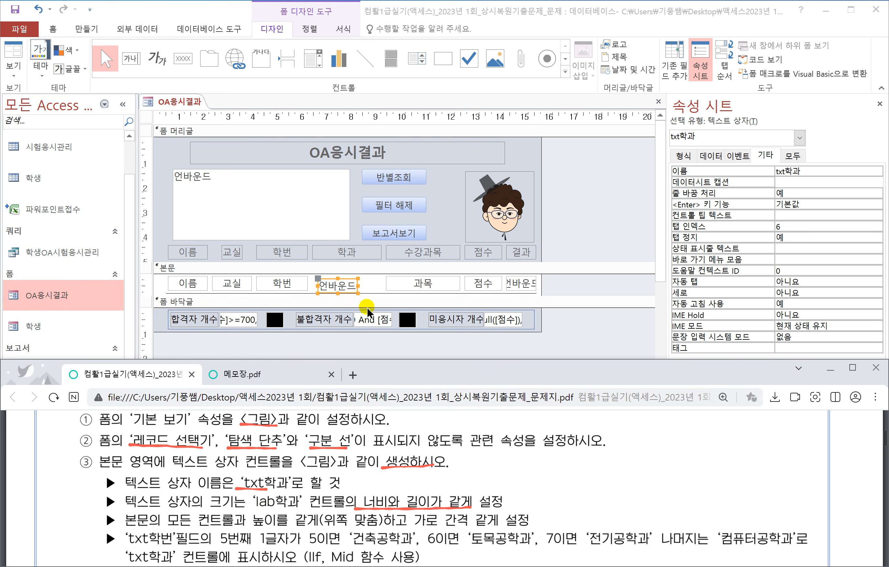
left_click(350, 250)
left_click(350, 250)
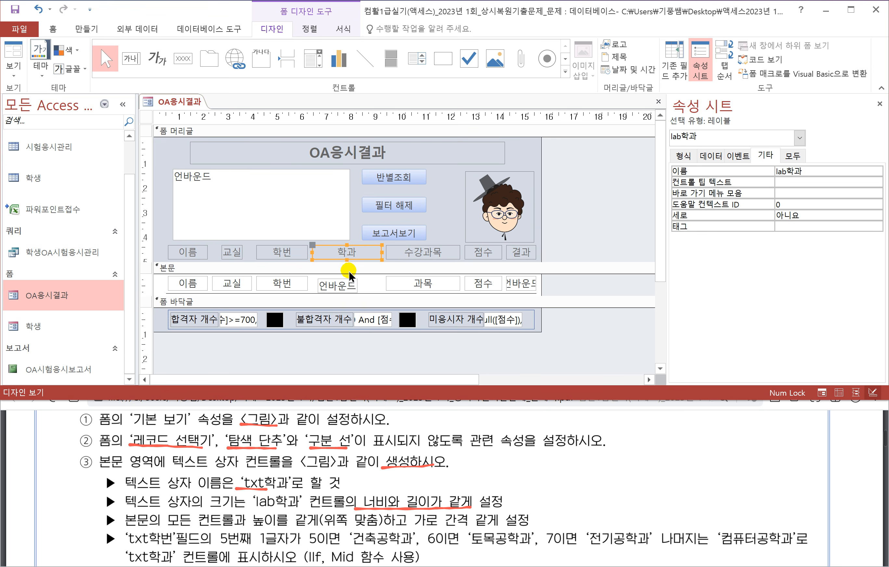
Shorten txt학과 slightly, and size it together with lab학과 to the tallest height (가장 긴 길이에) and widest width (가장 넓은 너비에)
left_click(347, 290)
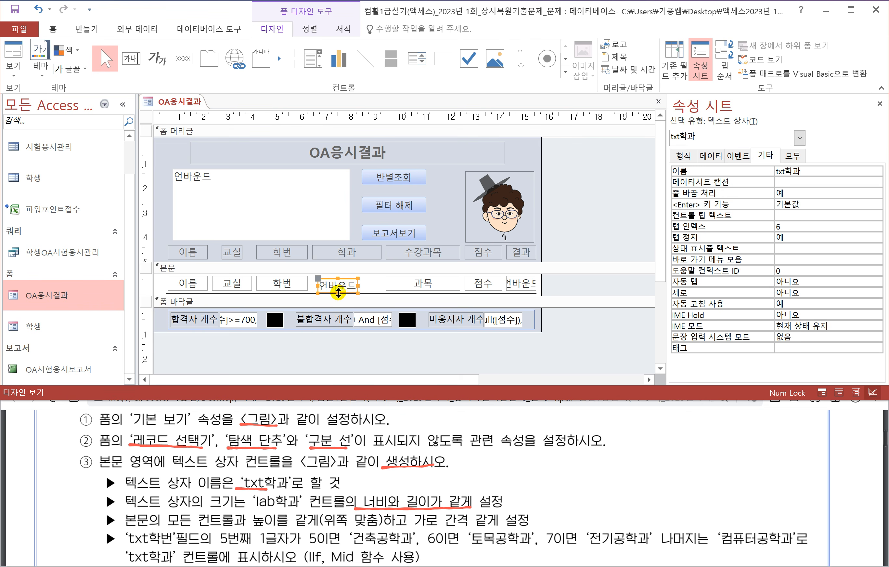
left_click_drag(338, 292, 338, 290)
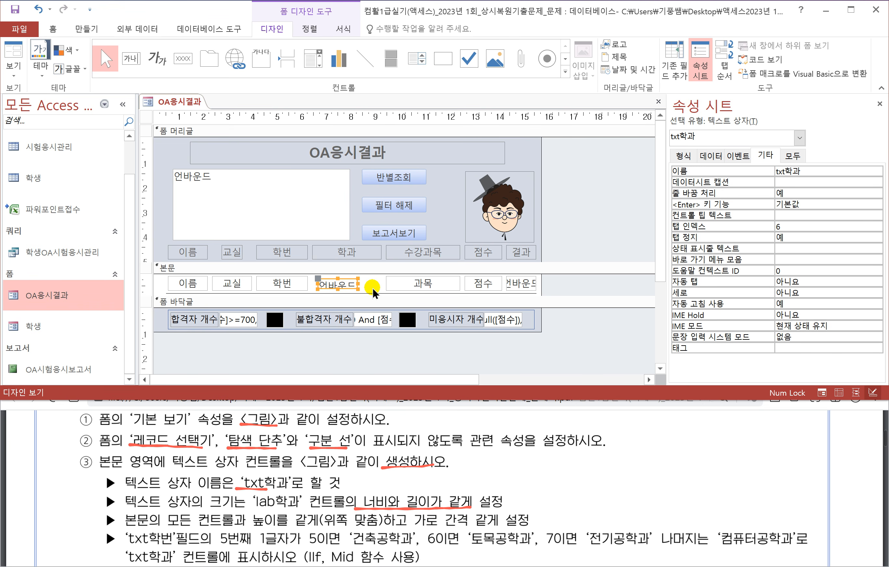
left_click(347, 252, "shift")
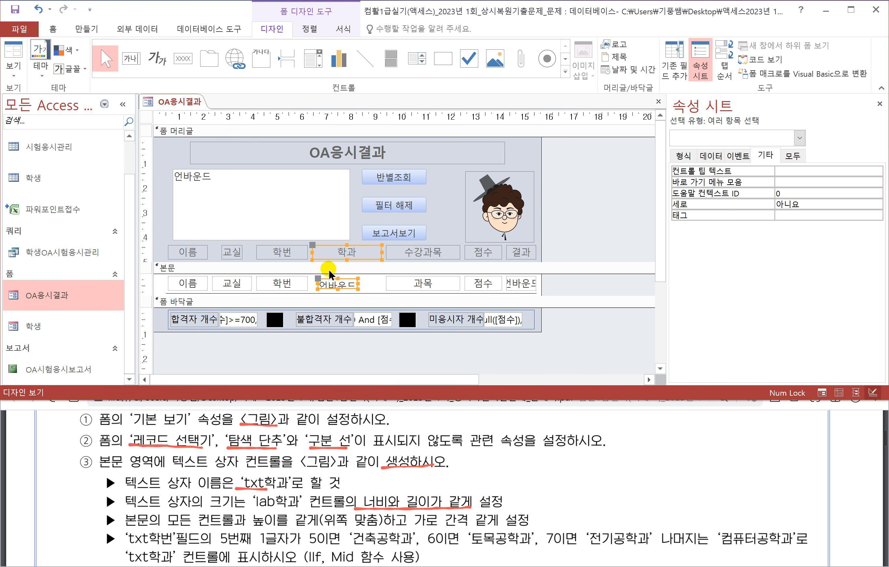
left_click(315, 30)
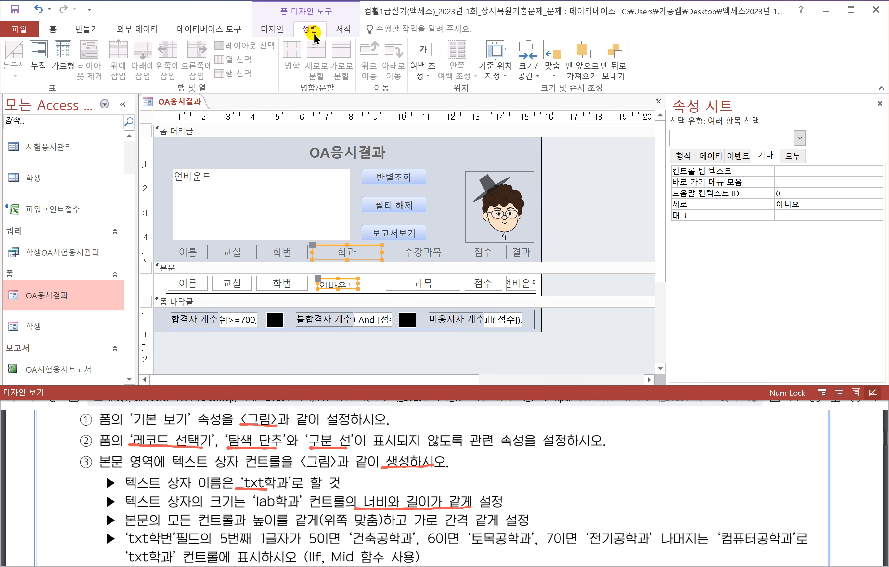
left_click(529, 76)
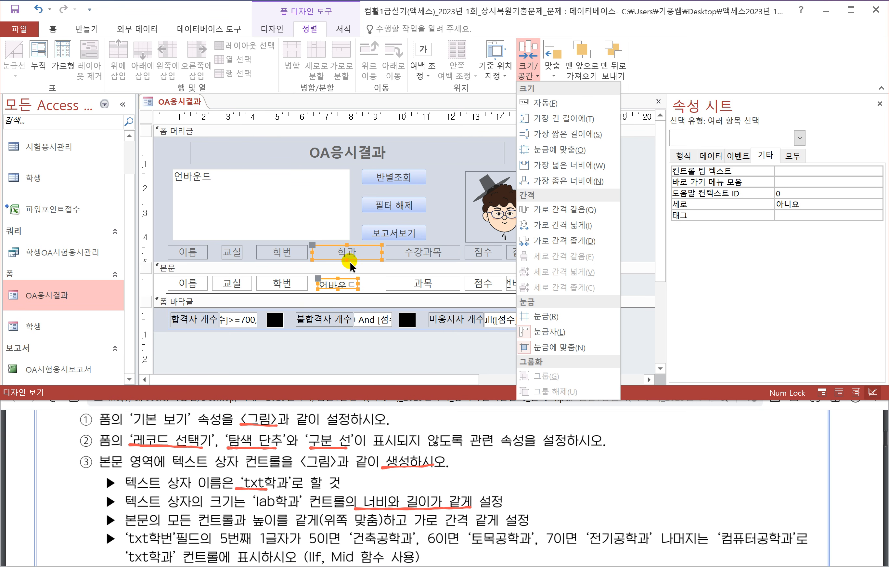
left_click(565, 118)
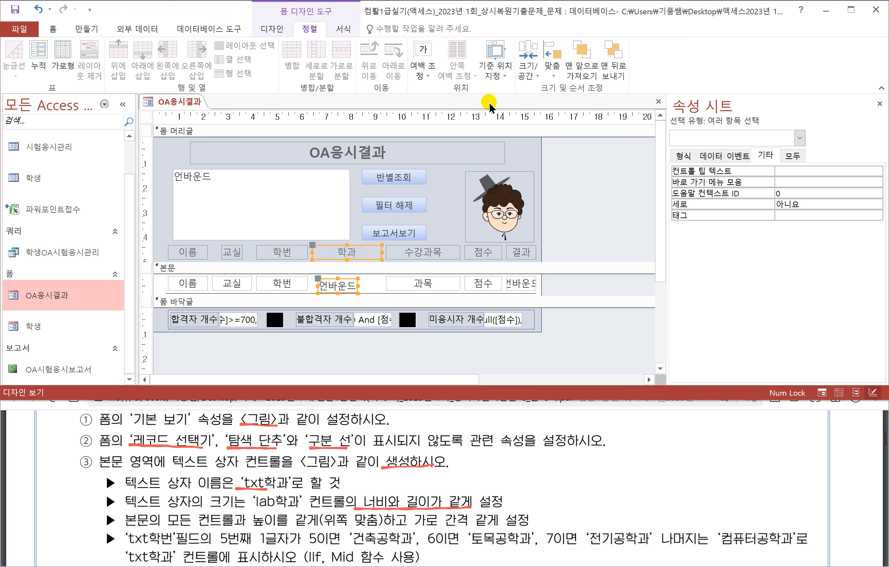
left_click(526, 72)
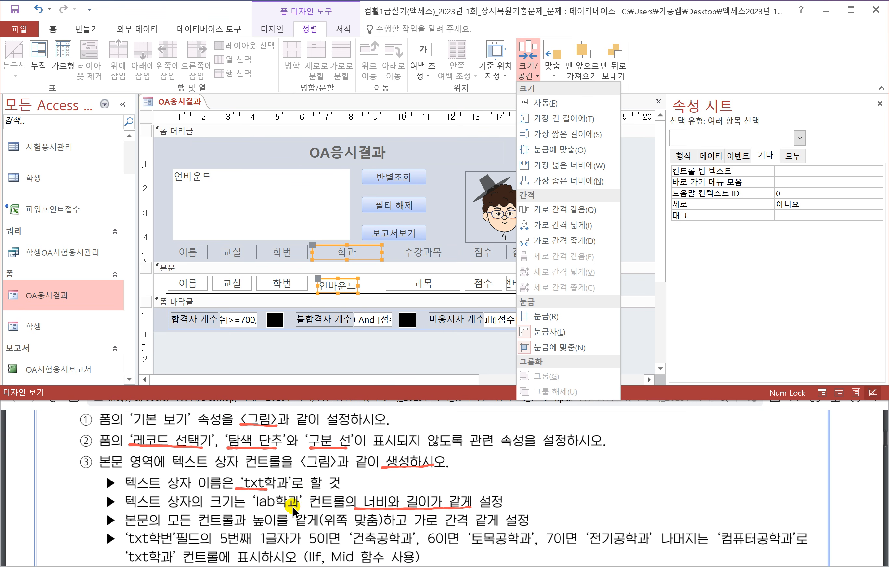
left_click(561, 164)
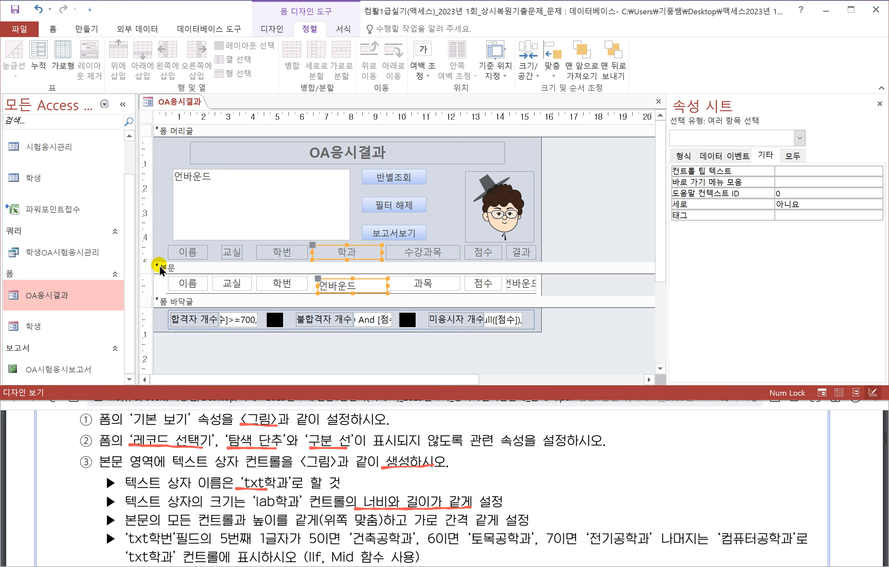
left_click(143, 286)
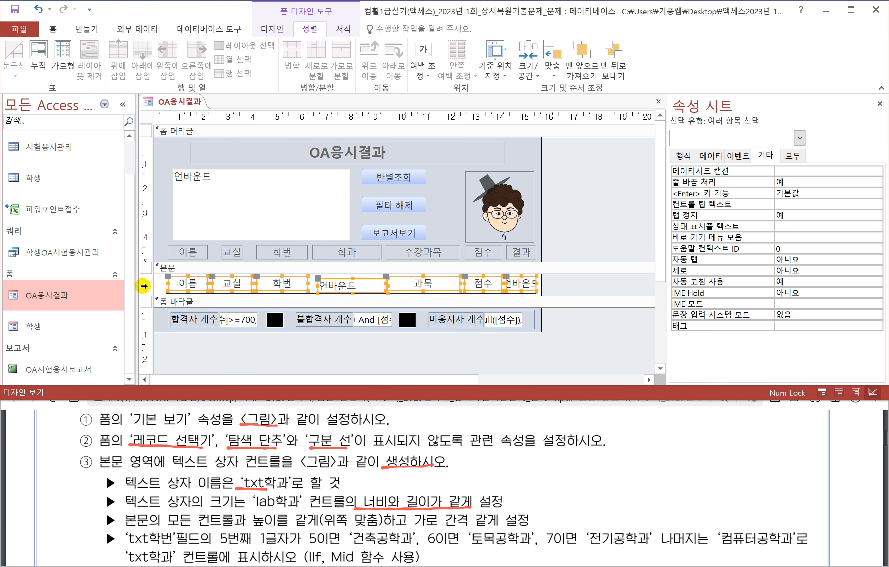
right_click(577, 201)
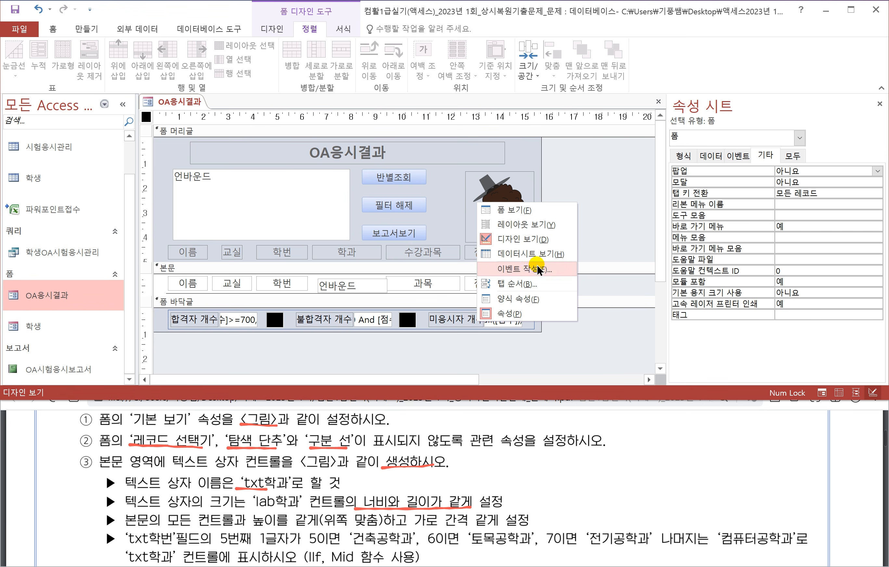
right_click(447, 225)
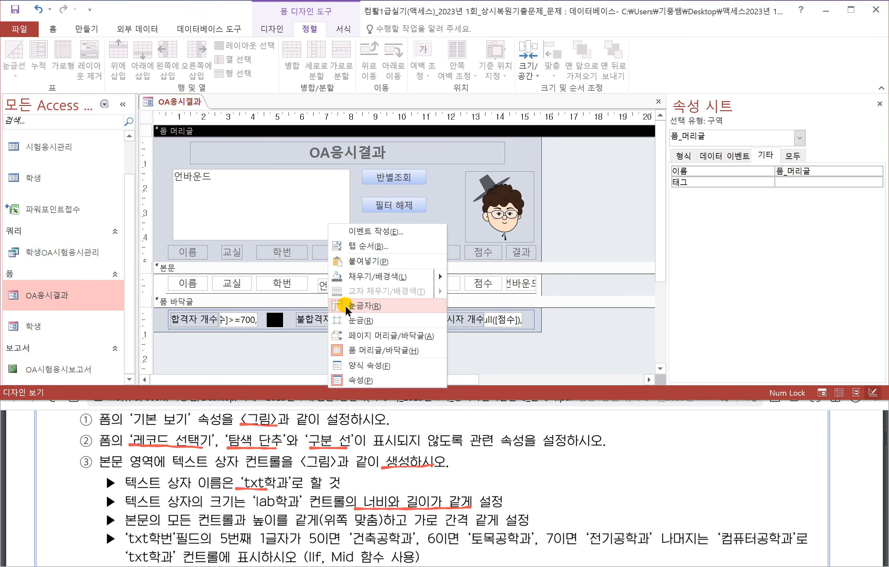
left_click(595, 226)
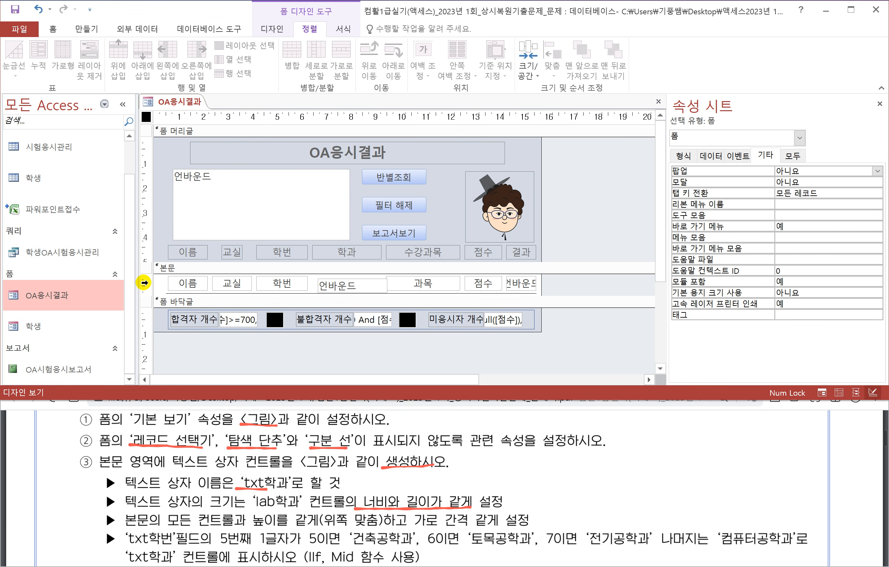
Align all controls in the 본문 section to the top (위쪽) and give them equal horizontal spacing (가로 간격 같음)
left_click(144, 284)
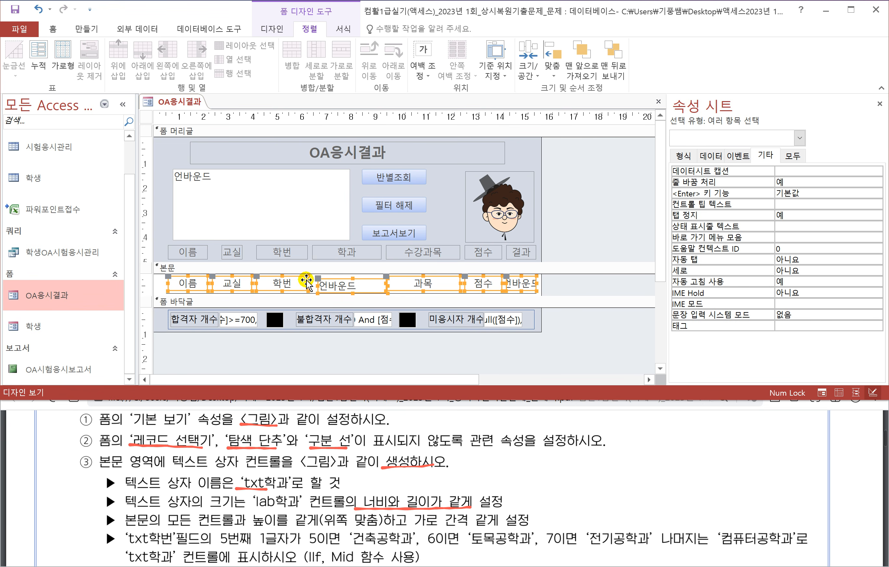
left_click(552, 68)
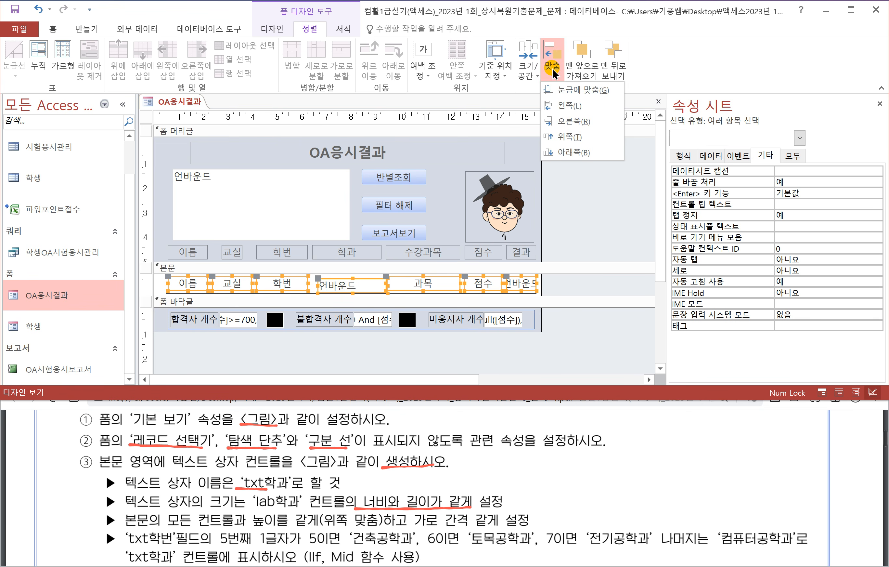
left_click(563, 137)
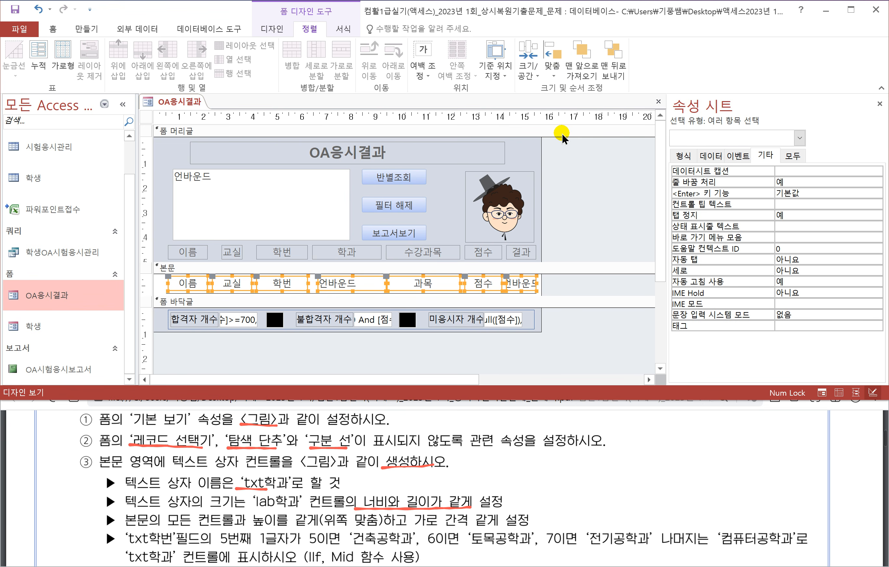
left_click(533, 75)
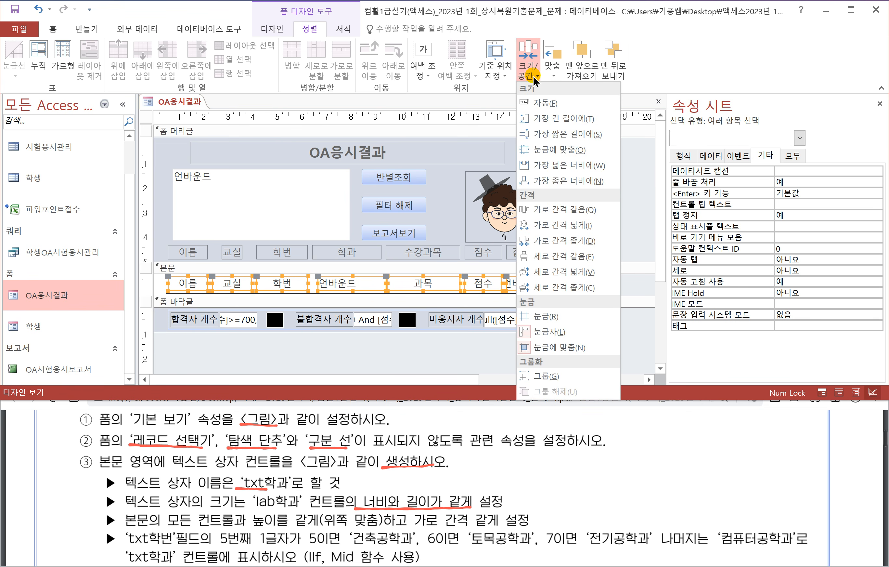
left_click(555, 213)
Underline '가로 간격 같게 설정' on the exam sheet in red and deselect the 본문 controls
left_click(451, 530)
left_click_drag(451, 530, 529, 529)
left_click(564, 286)
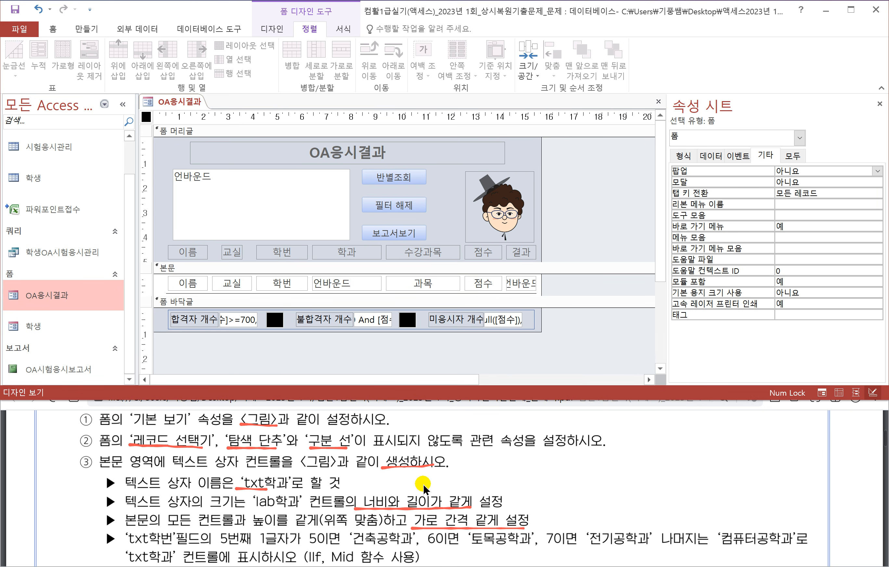
left_click(522, 498)
Select txt학과 and underline '5번째 1글자' and the 건축공학과, 토목공학과, 전기공학과 and 컴퓨터공학과 cases on the exam sheet in red
scroll(522, 498, "down", 2)
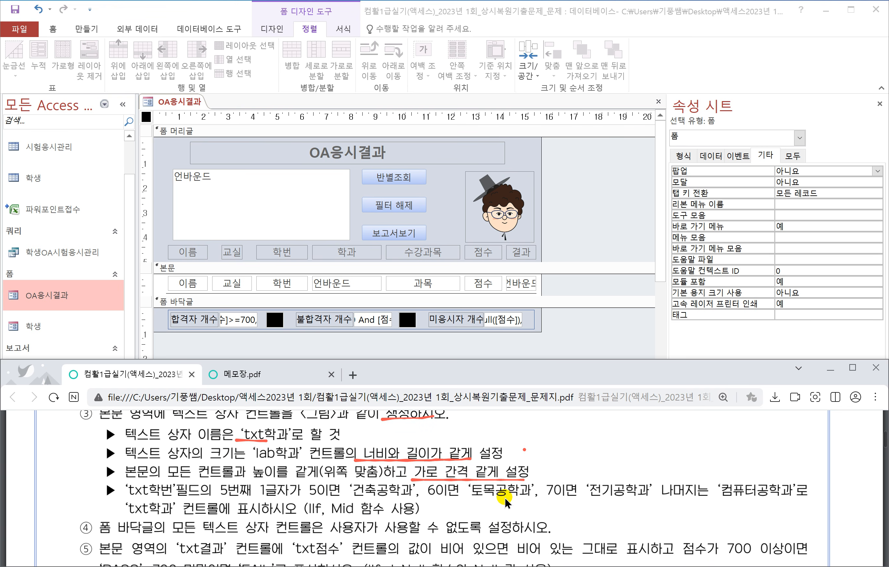
left_click(338, 283)
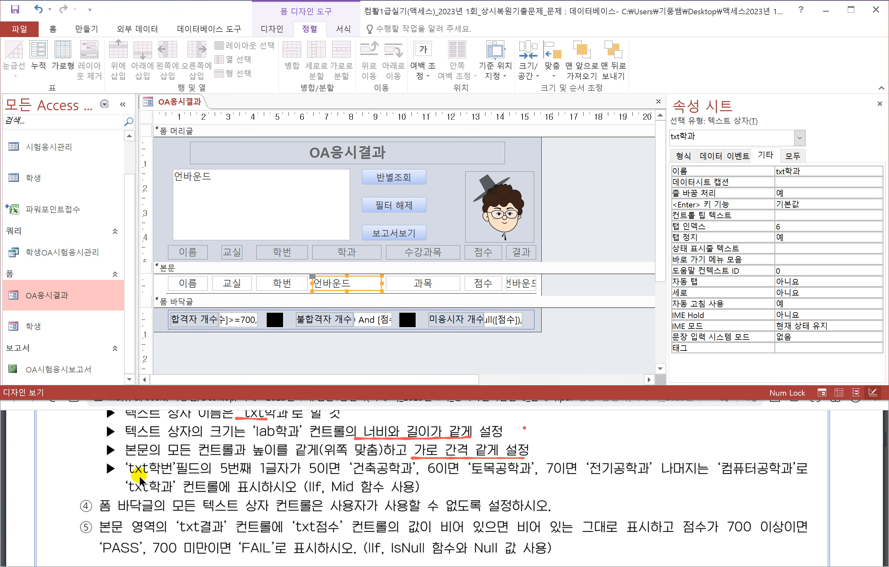
left_click(224, 474)
left_click_drag(219, 472, 286, 474)
left_click_drag(349, 475, 635, 474)
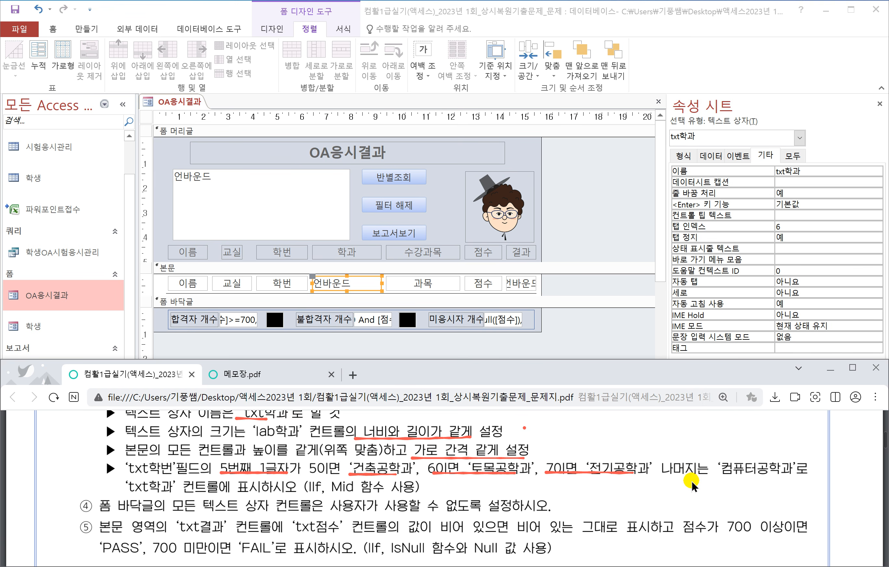
left_click_drag(719, 476, 782, 474)
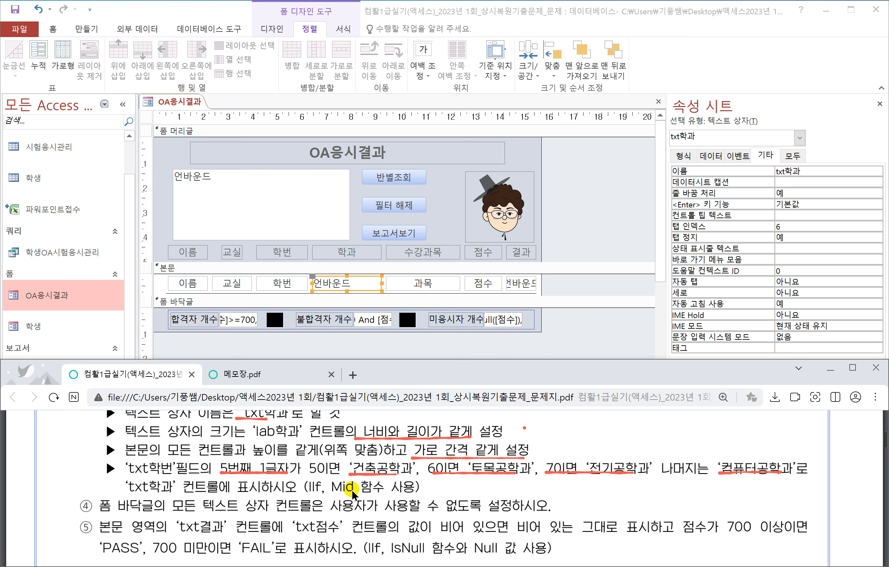
Handwrite =iif(조건,참,거짓) in 메모장.pdf, with an arrow from 거짓 leading to a second iif(조건,참,거짓)
left_click(254, 365)
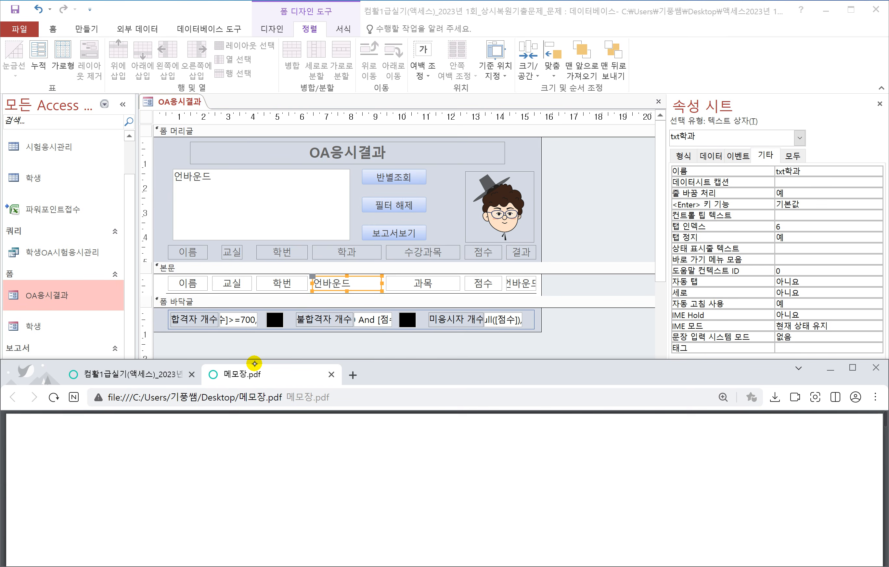
mouse_move(309, 438)
left_mouse_down()
mouse_move(323, 437)
mouse_move(325, 448)
left_mouse_up()
mouse_move(338, 436)
left_mouse_down()
mouse_move(332, 452)
mouse_move(341, 429)
left_mouse_up()
mouse_move(350, 439)
left_mouse_down()
mouse_move(344, 452)
mouse_move(348, 429)
left_mouse_up()
mouse_move(357, 467)
left_mouse_down()
mouse_move(374, 435)
mouse_move(390, 452)
mouse_move(402, 429)
left_mouse_up()
left_click_drag(400, 430, 389, 448)
left_click_drag(397, 437, 414, 447)
mouse_move(416, 431)
left_mouse_down()
mouse_move(412, 443)
mouse_move(425, 438)
left_mouse_up()
left_click_drag(431, 429, 431, 445)
left_click_drag(418, 442, 432, 454)
left_click_drag(444, 449, 457, 430)
mouse_move(449, 436)
left_mouse_down()
mouse_move(467, 433)
mouse_move(447, 447)
left_mouse_up()
left_click_drag(457, 439, 465, 446)
mouse_move(471, 423)
left_mouse_down()
mouse_move(473, 443)
mouse_move(480, 432)
left_mouse_up()
mouse_move(465, 448)
left_mouse_down()
mouse_move(482, 459)
mouse_move(507, 426)
mouse_move(493, 443)
mouse_move(521, 433)
left_mouse_up()
mouse_move(523, 425)
left_mouse_down()
mouse_move(524, 442)
mouse_move(535, 423)
left_mouse_up()
left_click_drag(535, 426, 520, 449)
left_click_drag(529, 437, 544, 439)
left_click_drag(546, 422, 548, 467)
mouse_move(542, 458)
left_mouse_down()
mouse_move(542, 474)
mouse_move(567, 457)
left_mouse_up()
mouse_move(566, 461)
left_mouse_down()
mouse_move(565, 473)
mouse_move(575, 473)
mouse_move(581, 457)
left_mouse_up()
mouse_move(602, 463)
left_mouse_down()
mouse_move(589, 487)
mouse_move(599, 463)
left_mouse_up()
left_click_drag(618, 453, 626, 470)
mouse_move(631, 458)
left_mouse_down()
mouse_move(639, 470)
mouse_move(647, 466)
left_mouse_up()
left_click_drag(639, 451, 663, 472)
mouse_move(671, 470)
left_mouse_down()
mouse_move(673, 477)
mouse_move(697, 460)
left_mouse_up()
mouse_move(701, 443)
left_mouse_down()
mouse_move(693, 475)
mouse_move(759, 462)
mouse_move(778, 467)
left_mouse_up()
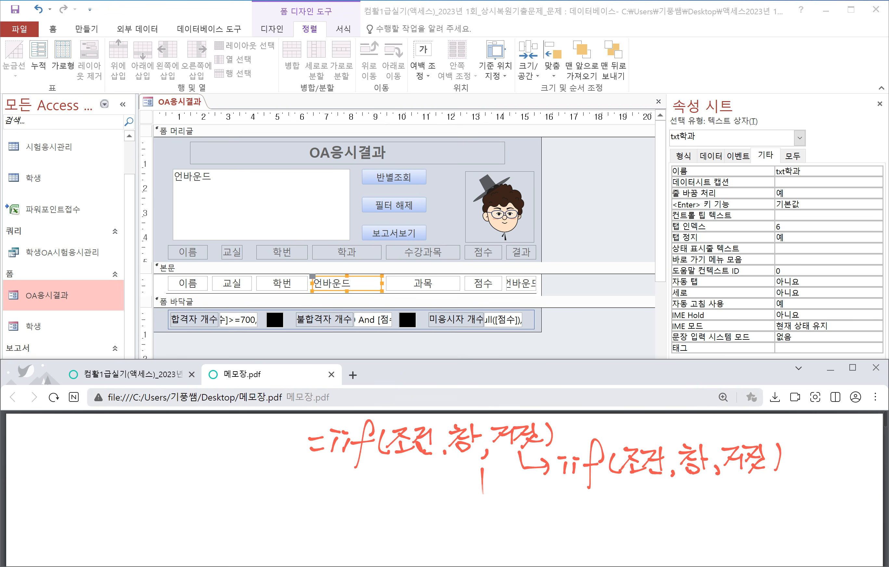
Draw a downward arrow and handwrite the combined nested formula =iif(조건,참,iif(조건,참,거짓)) beneath it
left_click_drag(472, 482, 492, 485)
left_click_drag(342, 523, 340, 534)
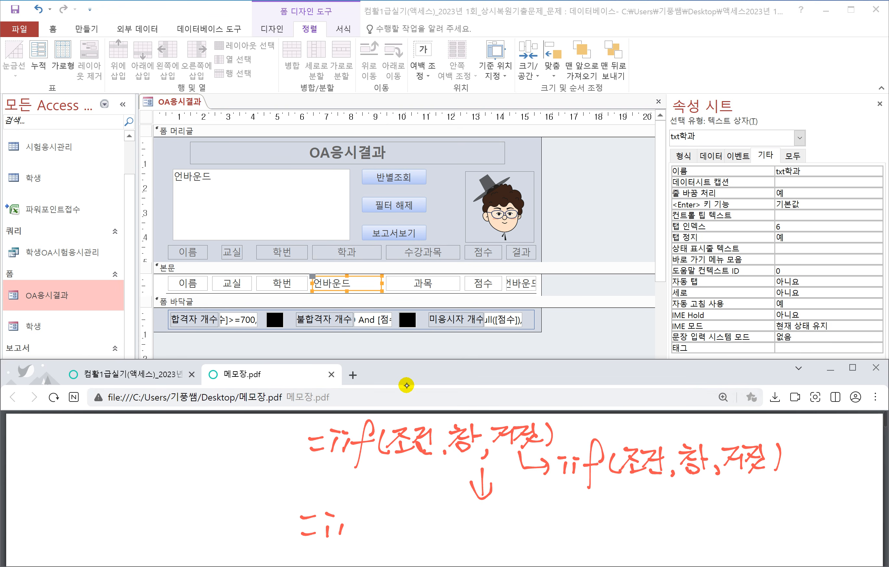
mouse_move(370, 502)
left_mouse_down()
mouse_move(357, 543)
mouse_move(383, 517)
mouse_move(403, 528)
left_mouse_up()
left_click_drag(393, 536, 444, 543)
left_click_drag(457, 509, 459, 530)
mouse_move(471, 512)
left_mouse_down()
mouse_move(482, 522)
mouse_move(471, 542)
left_mouse_up()
mouse_move(500, 534)
left_mouse_down()
mouse_move(489, 541)
mouse_move(533, 545)
mouse_move(545, 522)
left_mouse_up()
mouse_move(558, 512)
left_mouse_down()
mouse_move(557, 532)
mouse_move(567, 512)
mouse_move(566, 530)
left_mouse_up()
left_click_drag(574, 518, 582, 535)
mouse_move(582, 515)
left_mouse_down()
mouse_move(595, 512)
mouse_move(586, 526)
left_mouse_up()
left_click_drag(604, 513, 601, 534)
left_click_drag(616, 534, 630, 513)
mouse_move(619, 518)
left_mouse_down()
mouse_move(623, 527)
mouse_move(643, 527)
left_mouse_up()
mouse_move(627, 527)
left_mouse_down()
mouse_move(652, 541)
mouse_move(674, 516)
left_mouse_up()
mouse_move(669, 518)
left_mouse_down()
mouse_move(659, 527)
mouse_move(696, 536)
mouse_move(712, 526)
mouse_move(704, 532)
left_mouse_up()
left_click_drag(717, 507, 719, 539)
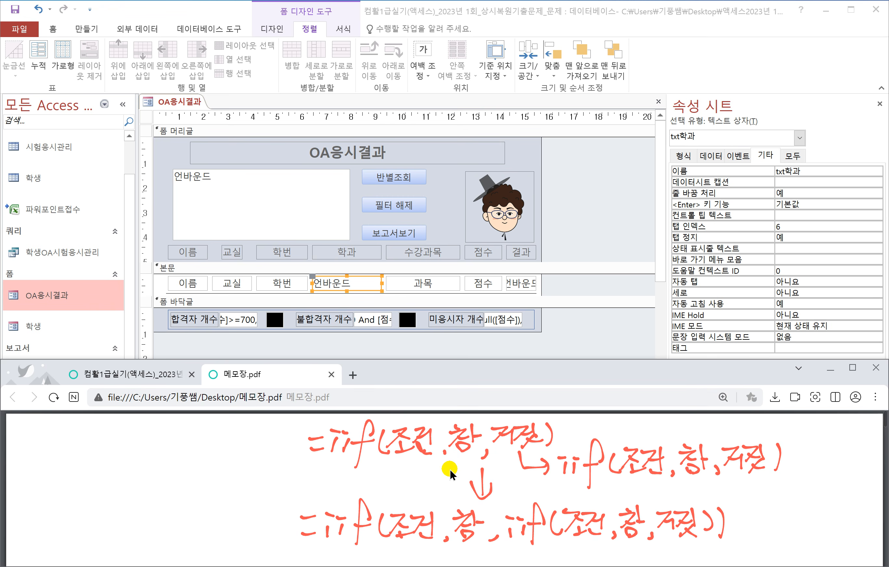
Handwrite the Mid function syntax =mid(문자,시작위치,K) below the nested iif formula
scroll(450, 471, "down", 3)
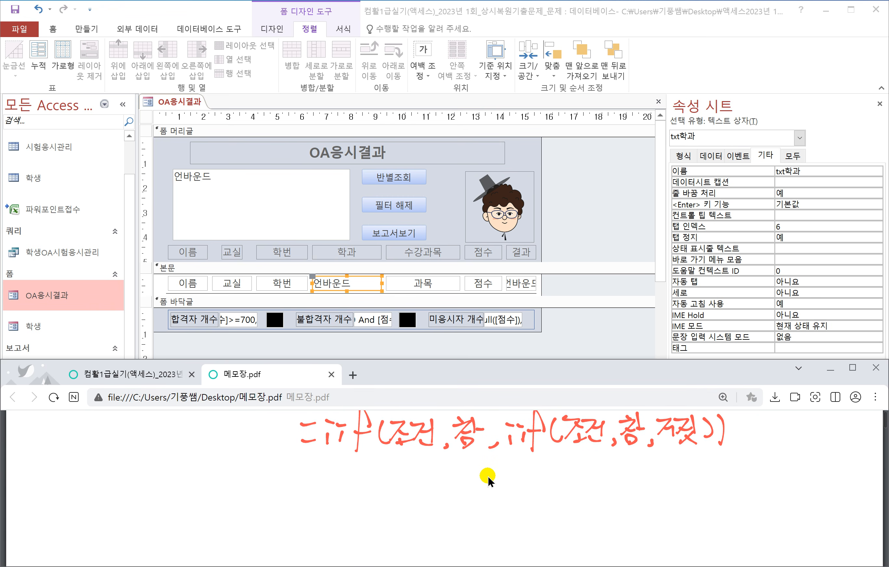
left_click_drag(228, 469, 242, 467)
mouse_move(231, 479)
left_mouse_down()
mouse_move(277, 474)
mouse_move(290, 482)
left_mouse_up()
mouse_move(297, 477)
left_mouse_down()
mouse_move(293, 485)
mouse_move(299, 466)
left_mouse_up()
mouse_move(323, 445)
left_mouse_down()
mouse_move(309, 478)
mouse_move(345, 491)
mouse_move(372, 465)
mouse_move(375, 482)
left_mouse_up()
mouse_move(380, 465)
left_mouse_down()
mouse_move(396, 463)
mouse_move(377, 484)
left_mouse_up()
mouse_move(400, 454)
left_mouse_down()
mouse_move(400, 485)
mouse_move(406, 472)
mouse_move(430, 482)
left_mouse_up()
left_click_drag(435, 471, 453, 484)
mouse_move(456, 466)
left_mouse_down()
mouse_move(470, 463)
mouse_move(456, 479)
left_mouse_up()
mouse_move(475, 458)
left_mouse_down()
mouse_move(477, 480)
mouse_move(483, 469)
left_mouse_up()
mouse_move(461, 481)
left_mouse_down()
mouse_move(480, 487)
mouse_move(491, 462)
left_mouse_up()
left_click_drag(482, 478, 496, 477)
mouse_move(490, 479)
left_mouse_down()
mouse_move(491, 486)
mouse_move(503, 481)
left_mouse_up()
left_click_drag(513, 458, 503, 481)
left_click_drag(514, 469, 535, 487)
left_click_drag(548, 459, 547, 482)
mouse_move(562, 461)
left_mouse_down()
mouse_move(555, 467)
mouse_move(565, 475)
left_mouse_up()
left_click_drag(572, 453, 573, 486)
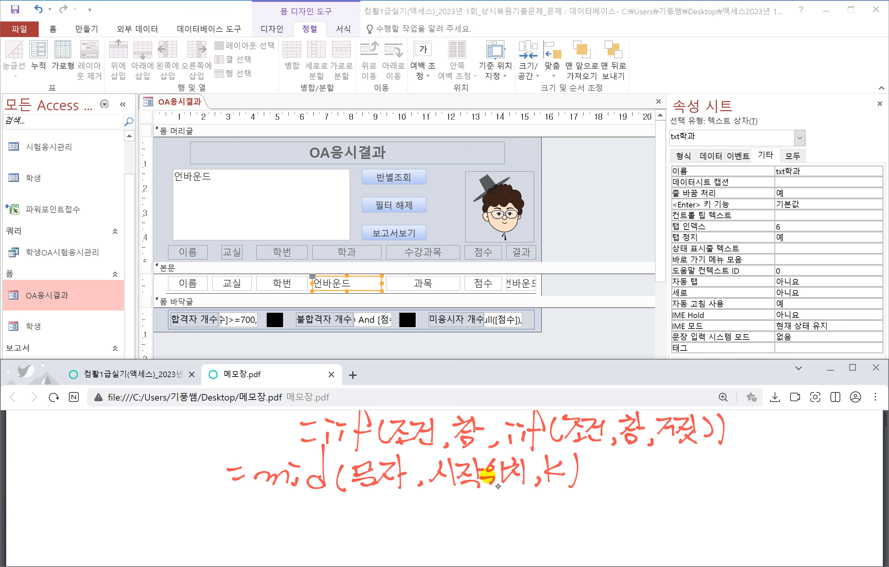
Underline 시작위치, handwrite the example arguments 2,3 beneath the mid syntax, and return to the exam sheet PDF
left_click_drag(431, 498, 524, 498)
left_click_drag(484, 506, 475, 523)
left_click_drag(555, 511, 581, 526)
left_click_drag(465, 537, 491, 537)
mouse_move(559, 540)
left_mouse_down()
mouse_move(586, 538)
mouse_move(550, 522)
mouse_move(477, 519)
left_mouse_up()
left_click(466, 507)
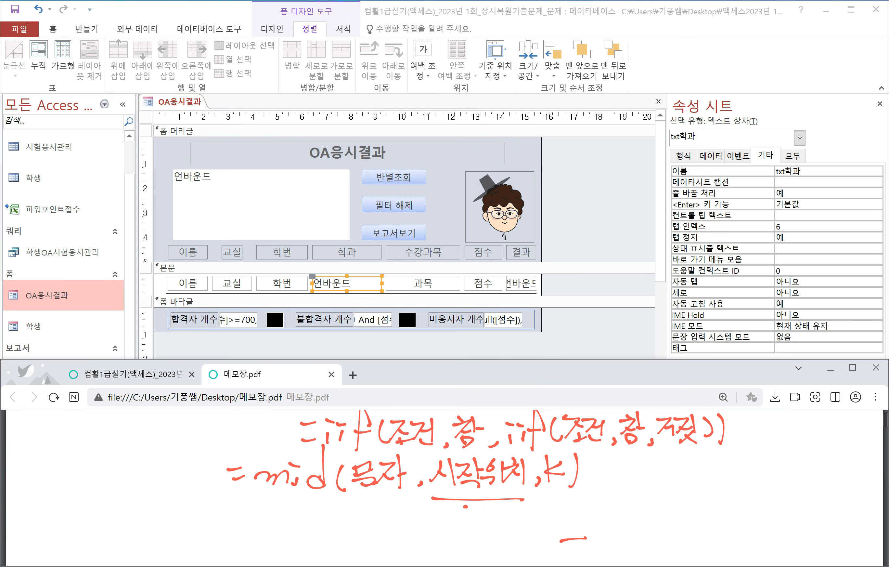
left_click_drag(564, 540, 579, 538)
left_click_drag(460, 510, 537, 540)
mouse_move(550, 507)
left_mouse_down()
mouse_move(559, 515)
mouse_move(557, 538)
left_mouse_up()
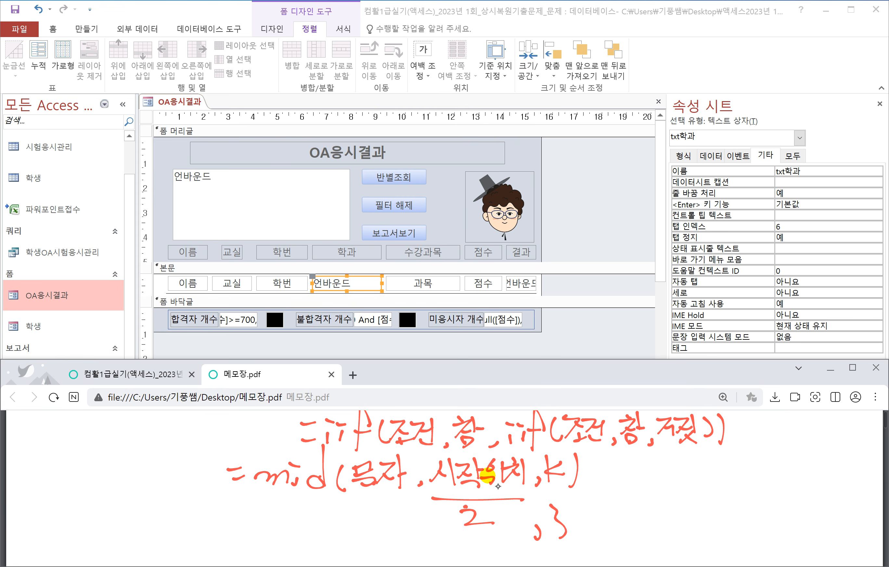
left_click_drag(460, 533, 485, 536)
left_click_drag(537, 546, 579, 539)
left_click(138, 375)
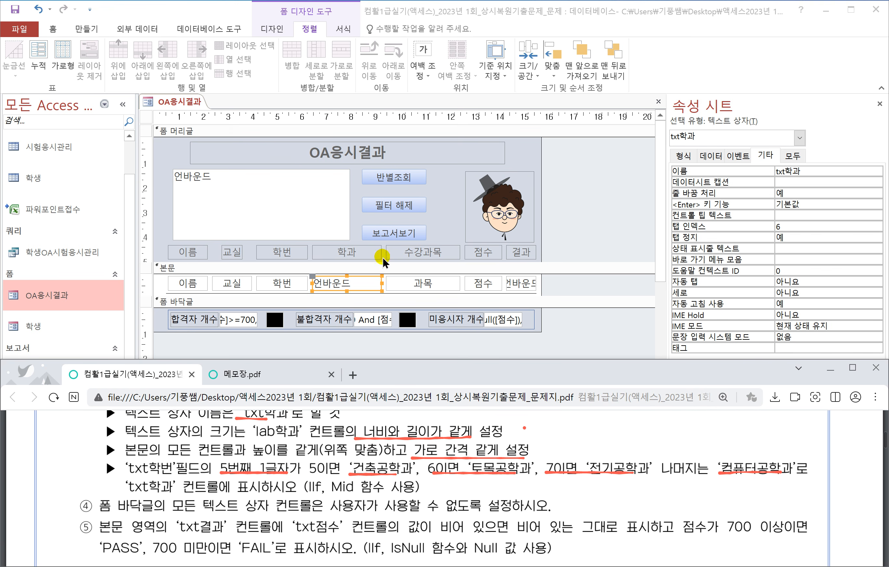
Bring up the data properties of the txt학과 text box and select its control source (컨트롤 원본)
left_click(716, 155)
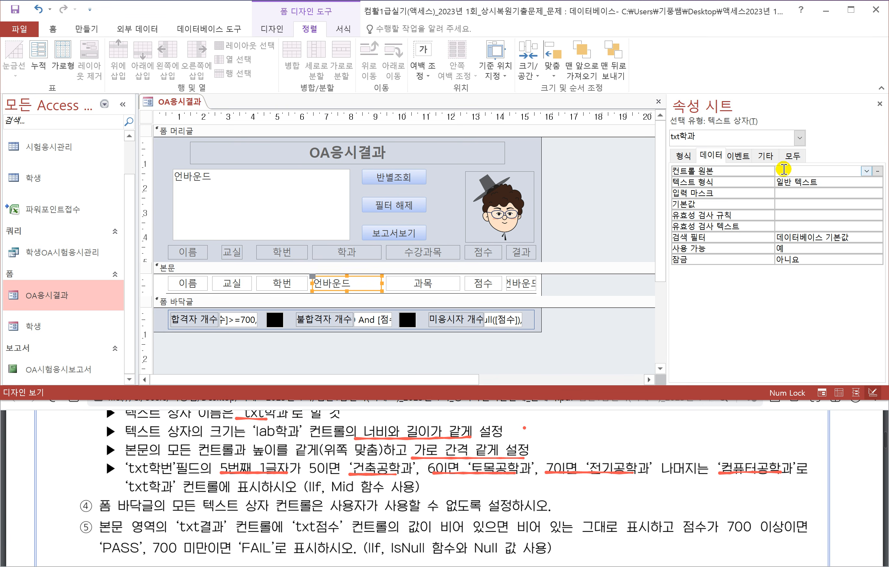
left_click(737, 171)
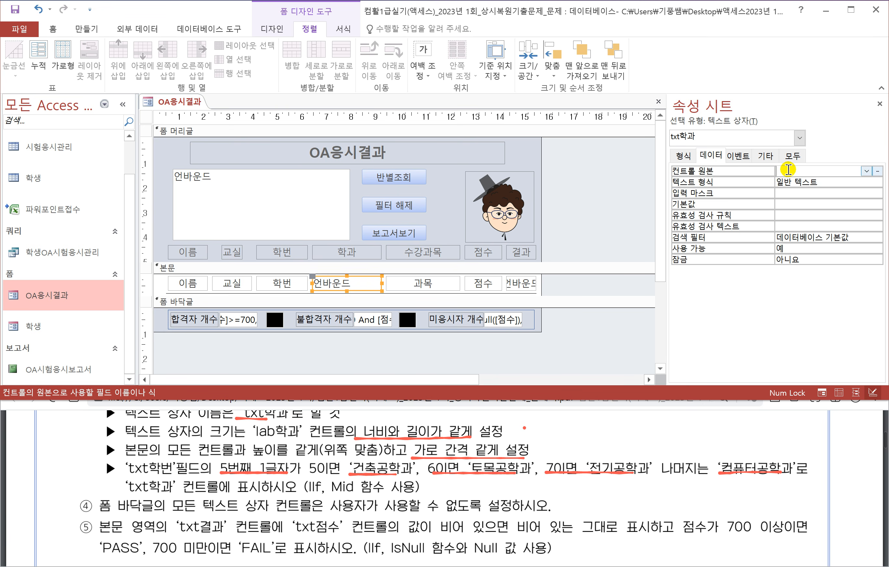
left_click(878, 171)
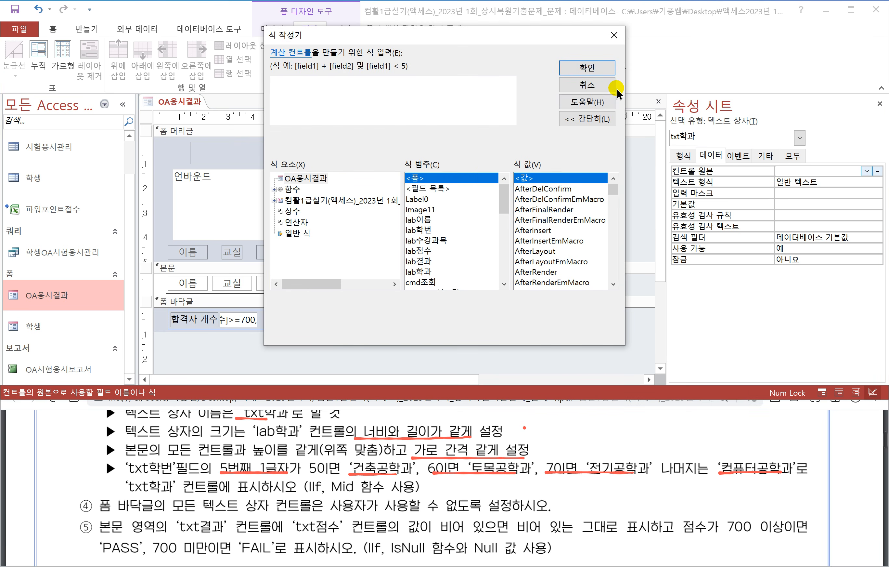
left_click(614, 35)
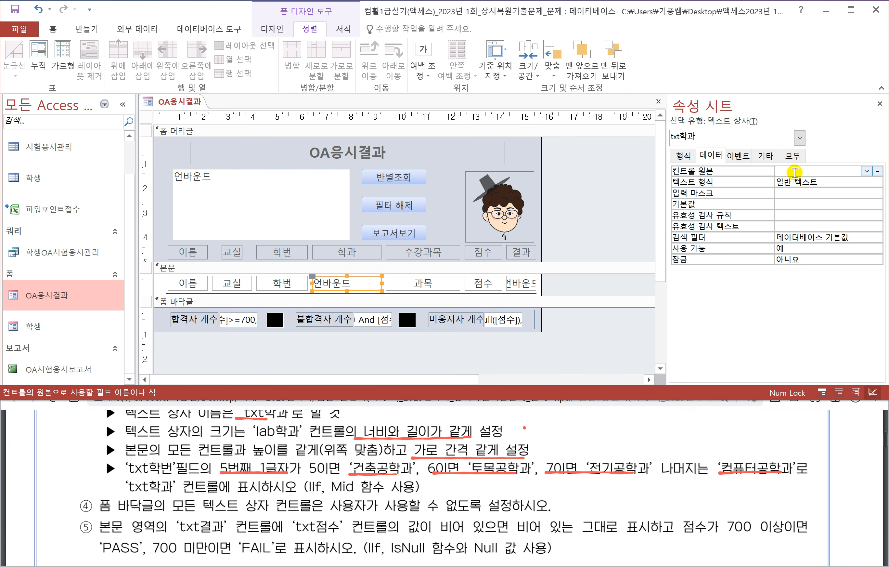
right_click(795, 172)
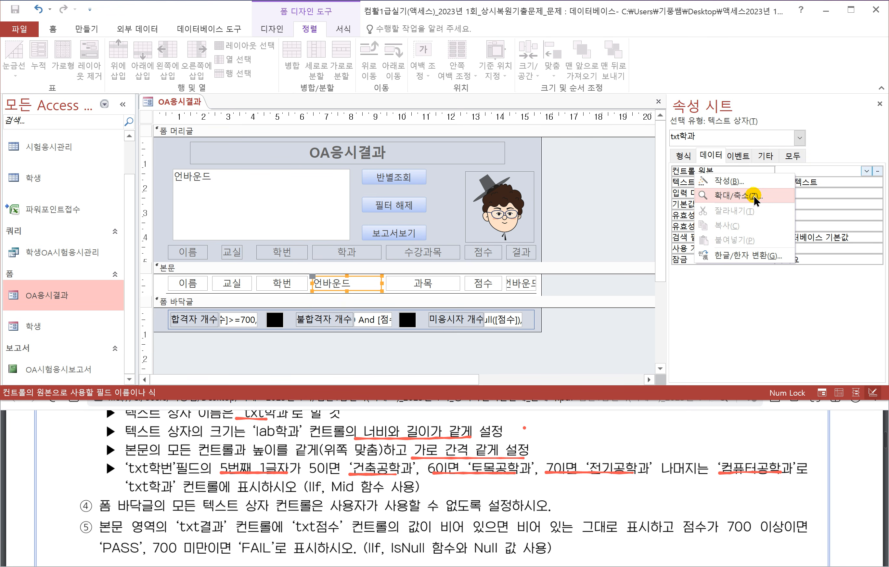
left_click(827, 169)
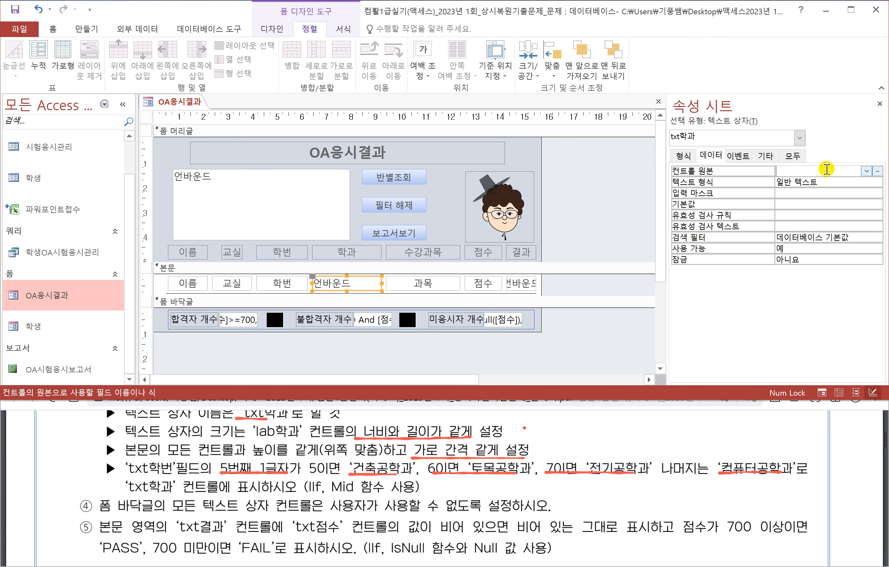
In the control source's zoomed editor, begin the expression =iif(mid([txt학번],5,1)=5,"건축공학과", for txt학과
key("shift+F2")
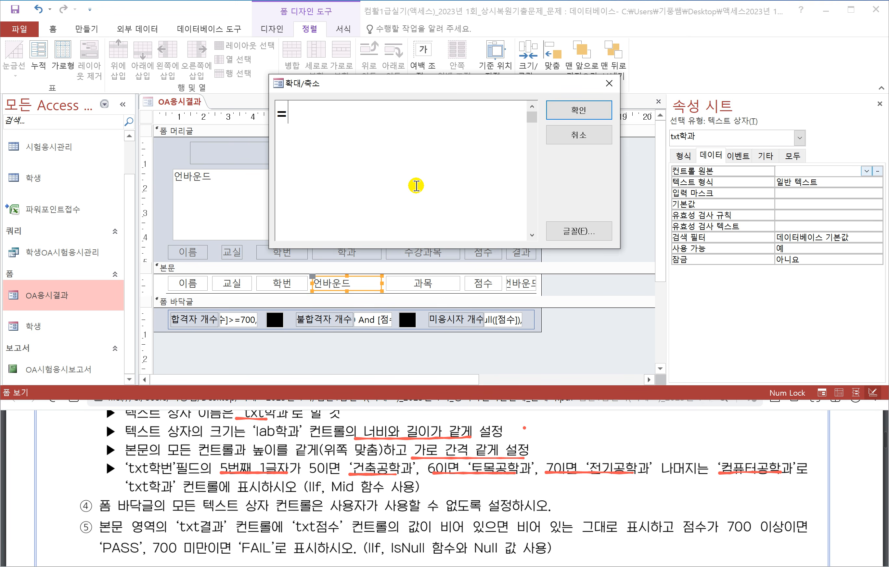
type("iif(mid")
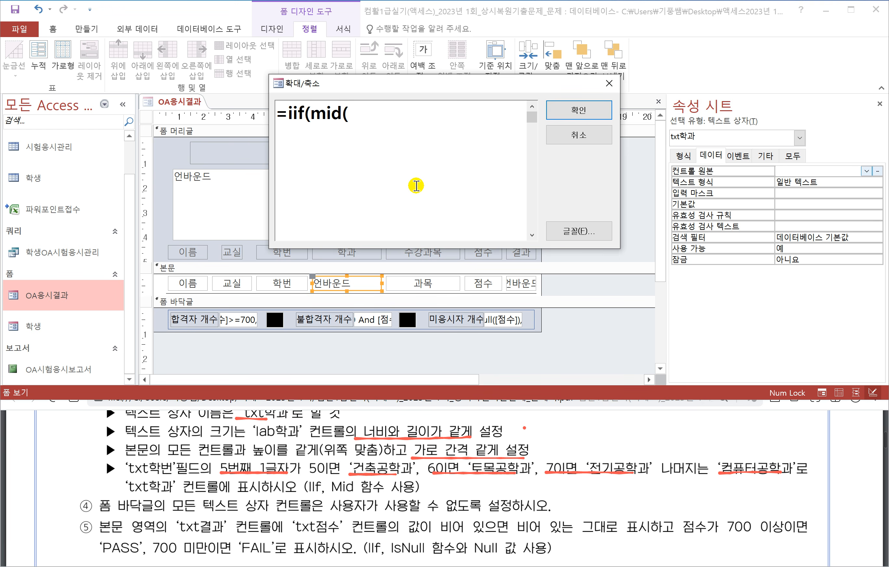
type("([txt학번")
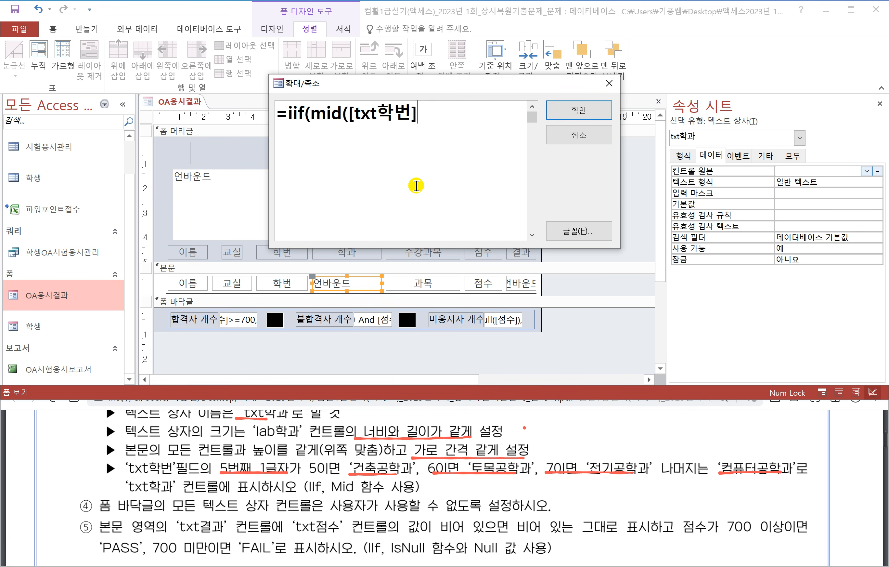
type("],5,1")
type("=")
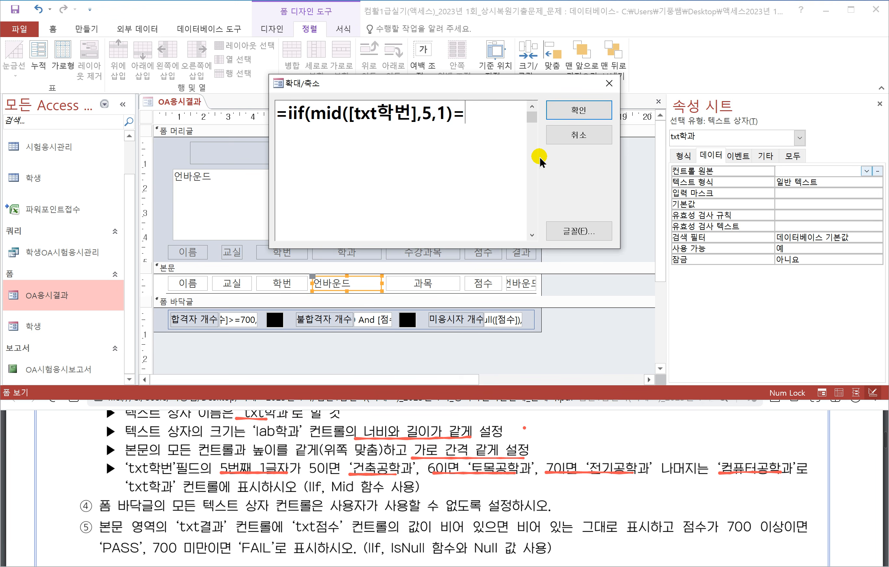
type("5")
key("BackSpace")
type("건축공학ㄱ")
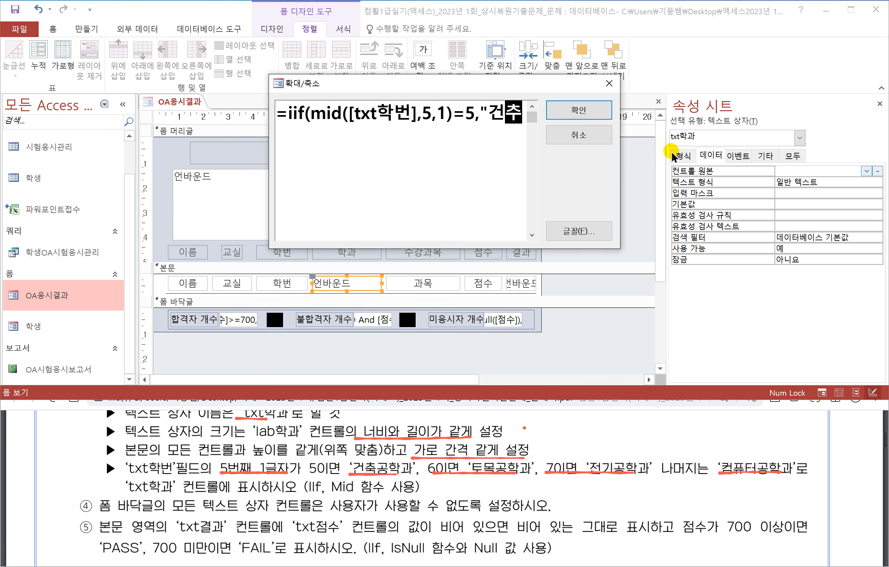
type("과\",i")
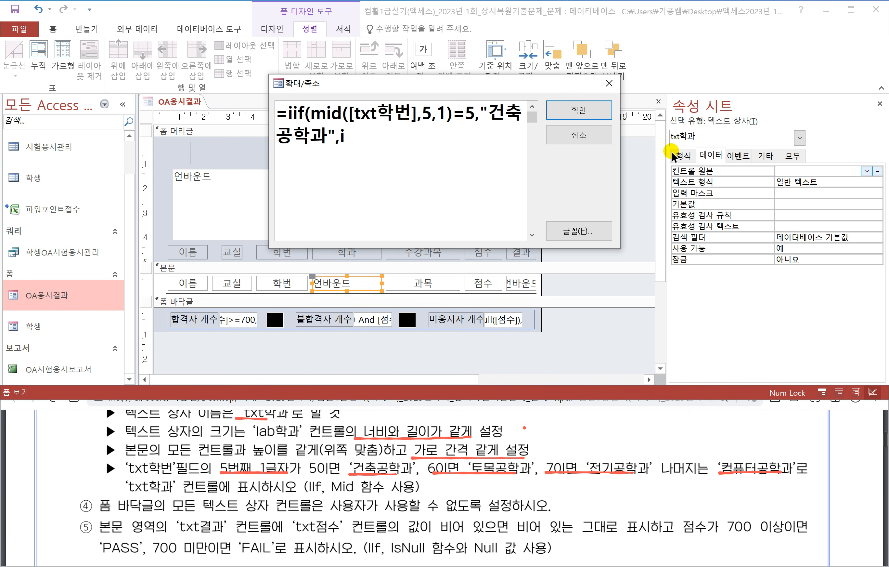
Continue the expression with a second nested iif whose condition is mid([txt학번],5,1)=6
type("if(mid")
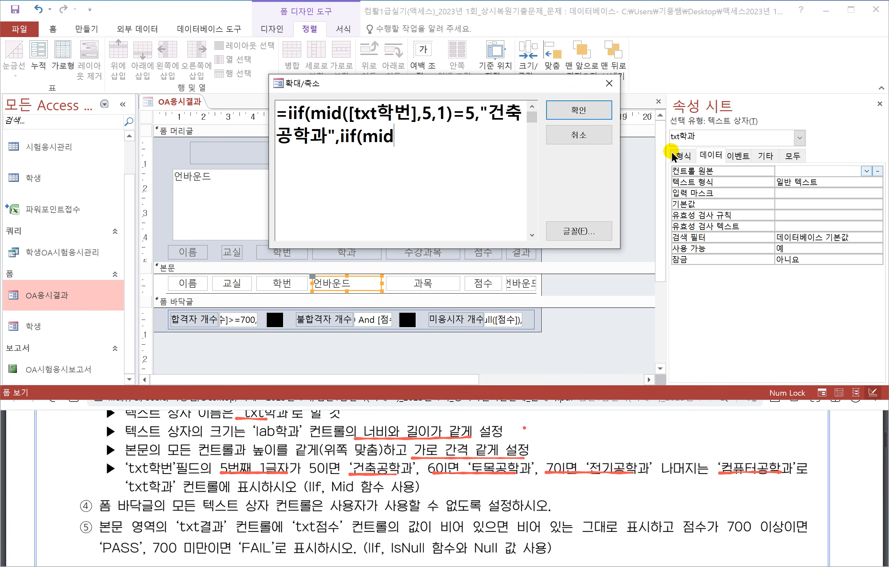
type("([ㅅㅌ")
key("BackSpace")
key("BackSpace")
key("Hangul")
type("txt")
key("Hangul")
type("학ㅂㅓㄴ")
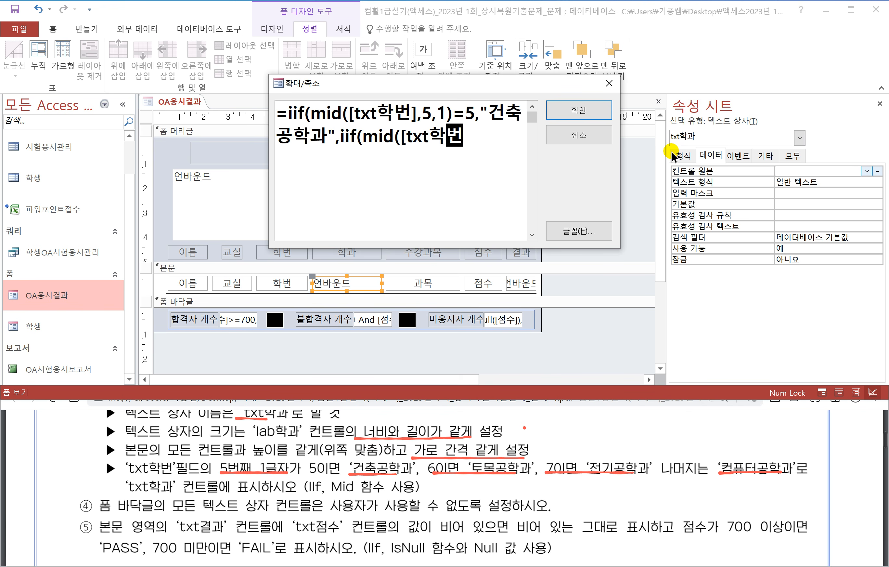
type("],5")
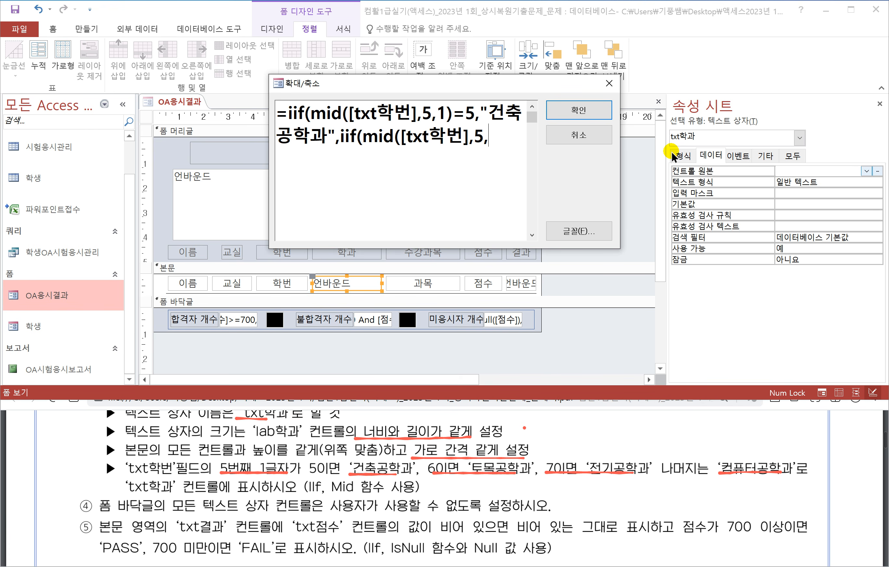
type(",1)=6,")
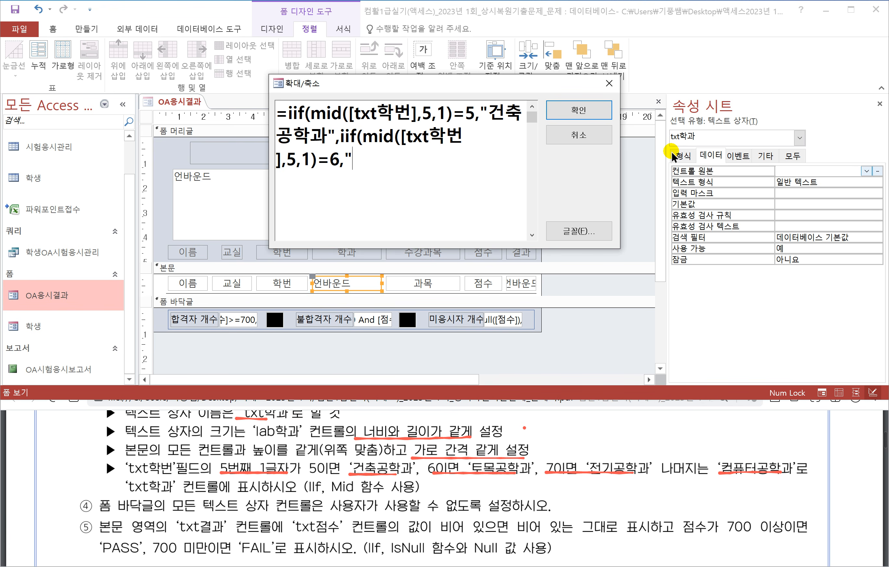
Give "토목공학과" as the true result of the second iif
type("xh")
key("BackSpace")
key("BackSpace")
key("Hangul")
type("ㅌㅗ목공학과")
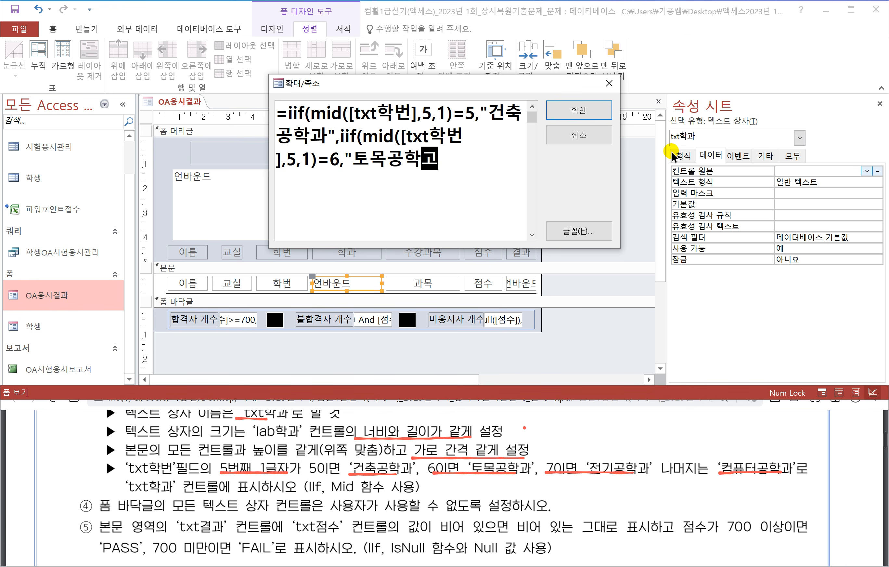
Add a third nested iif returning "전기공학과" for mid([txt학과],5,1)=7 and otherwise "컴퓨터공학과", close all three parentheses and apply the expression
type("\",iif(")
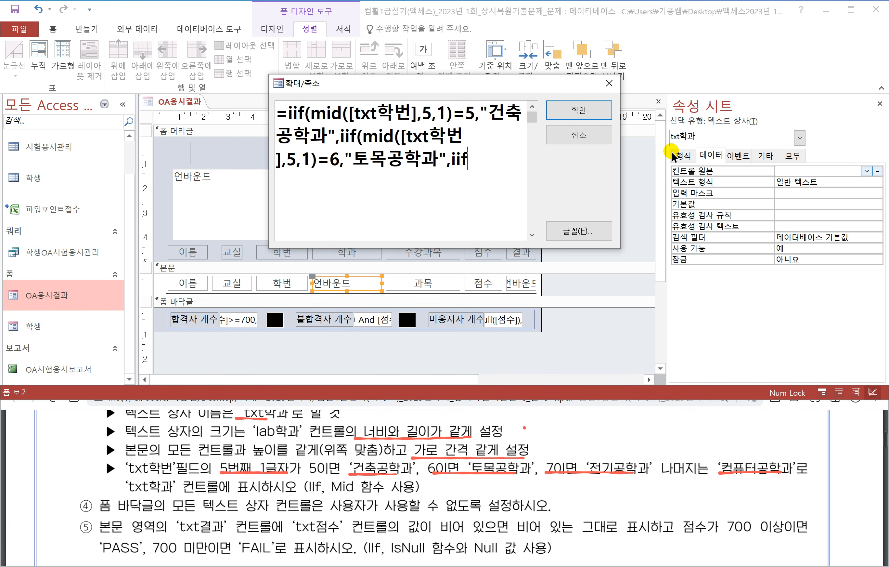
type("mid([txt학과]")
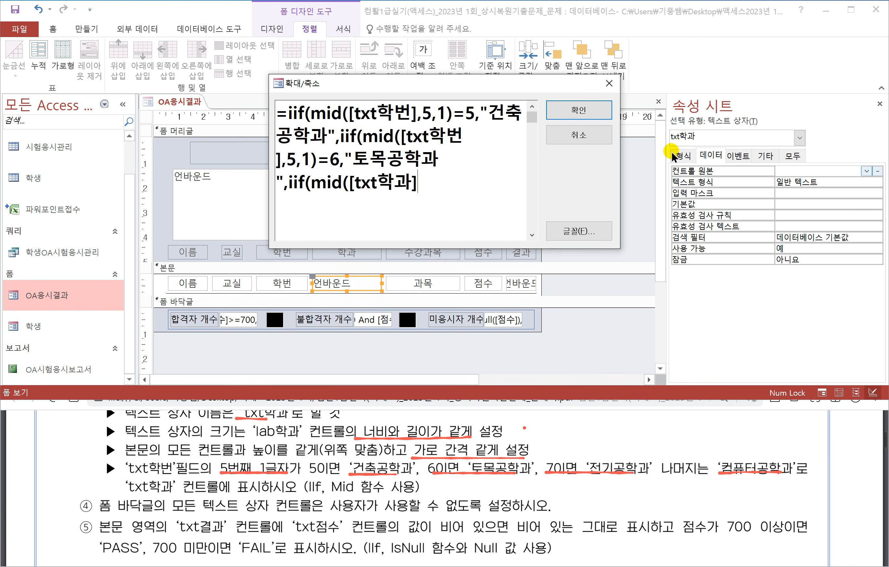
type(",5,1")
type(")=7,\"전기공학")
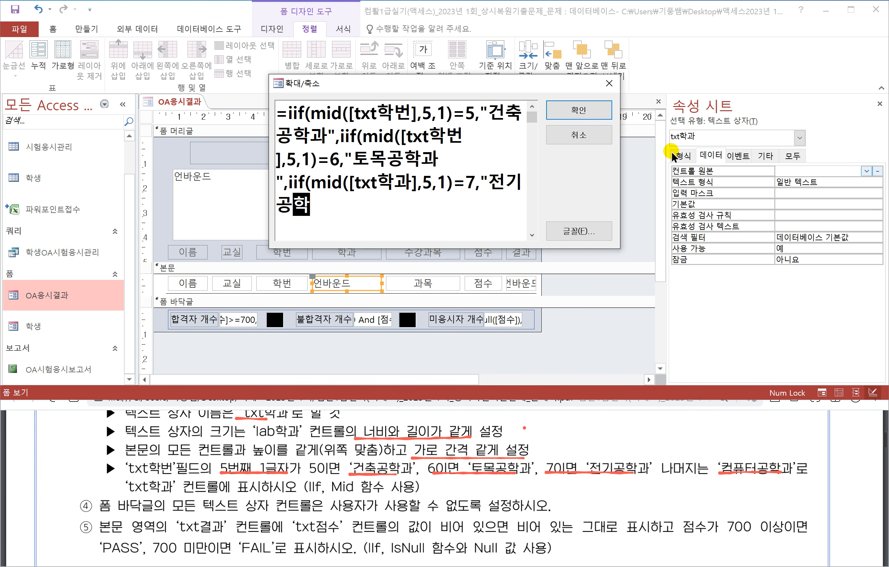
type("과\",\"")
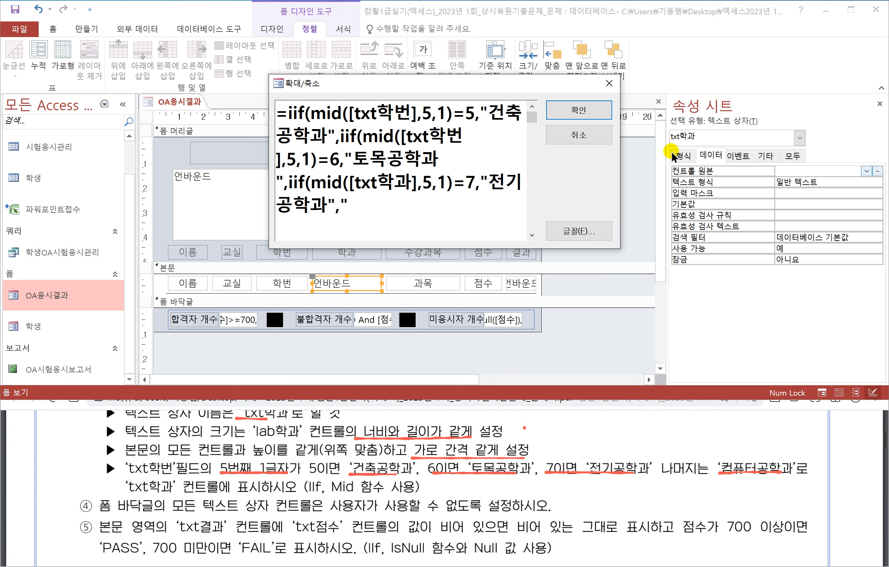
type("컴퓨터")
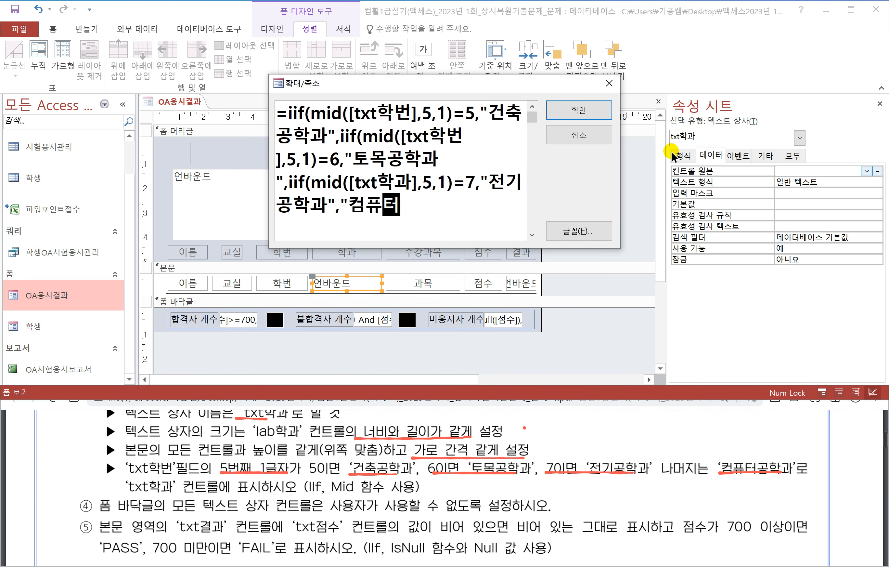
type("공학과")
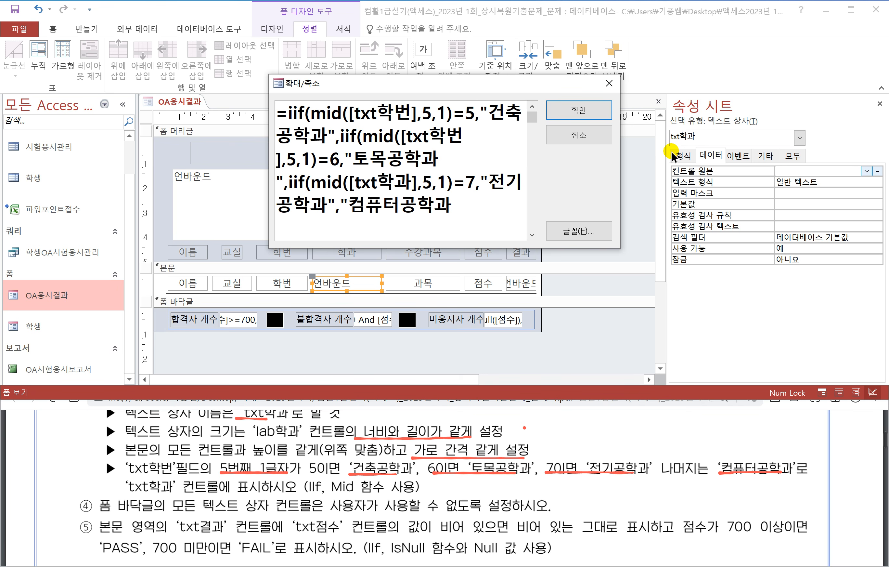
type("\")))")
left_click_drag(482, 213, 247, 110)
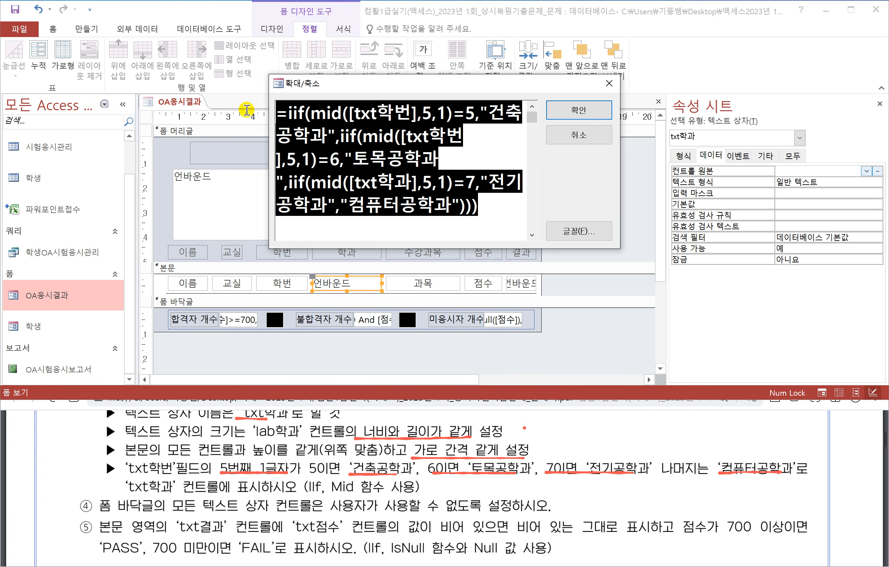
left_click(492, 211)
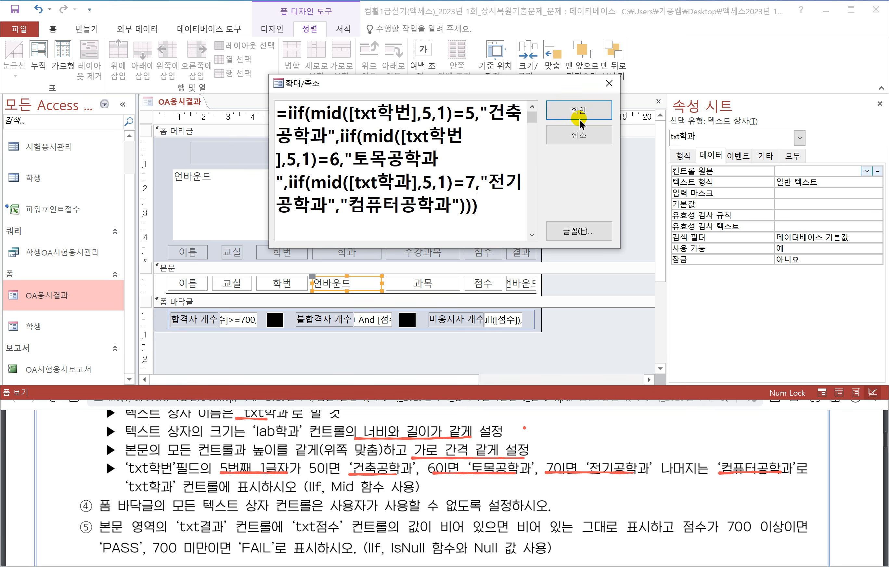
left_click(579, 117)
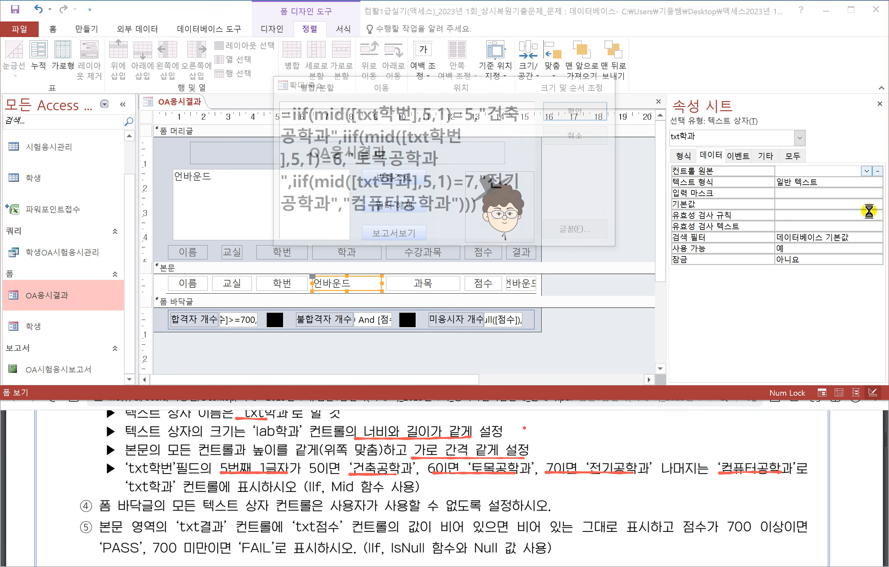
Check the 학과 values of the OA응시결과 form in form view and return to design view
right_click(169, 106)
left_click(200, 160)
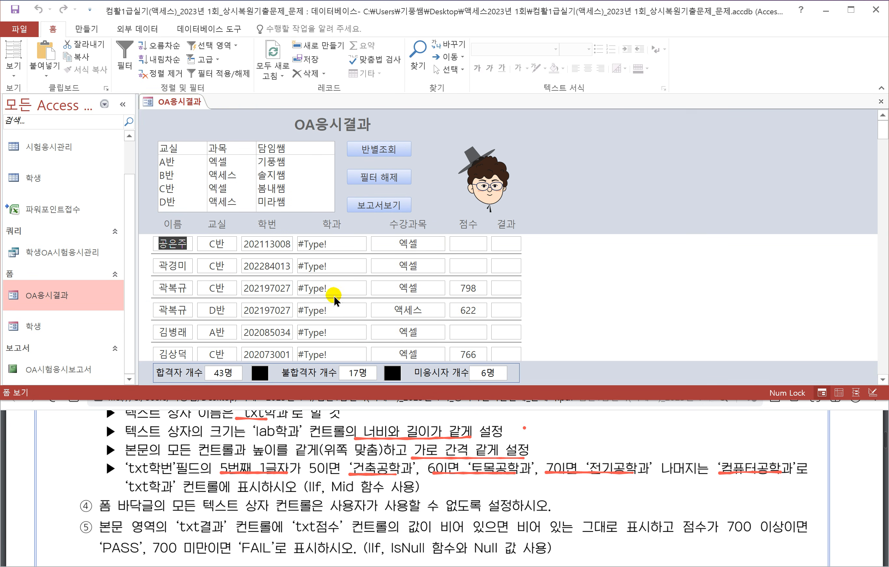
right_click(165, 105)
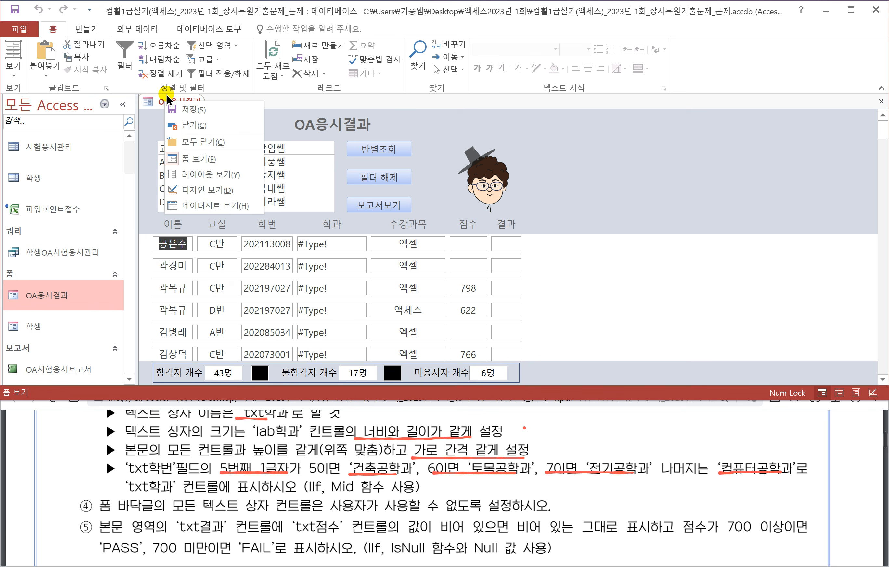
left_click(204, 189)
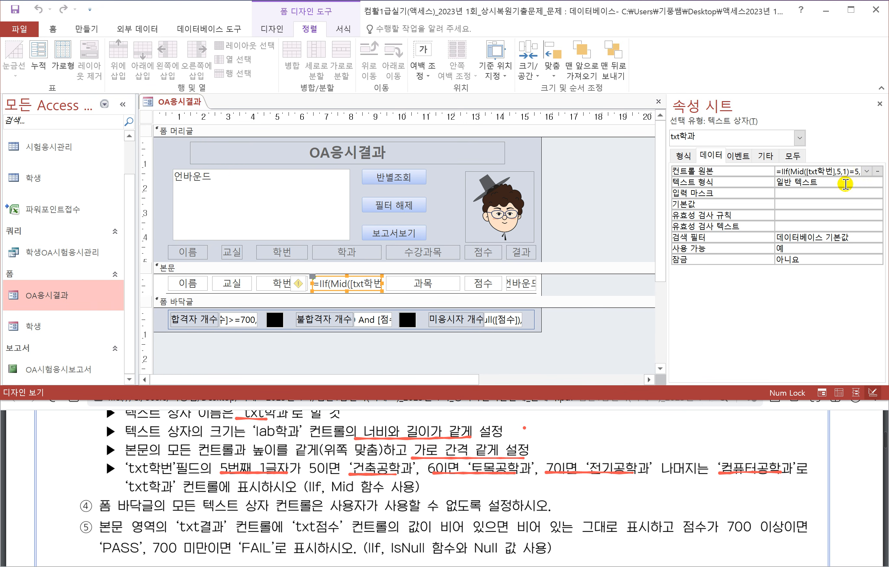
Change the field in the third Mid of the txt학과 control source to [txt학번], apply it and display the form in form view
left_click(822, 172)
right_click(822, 172)
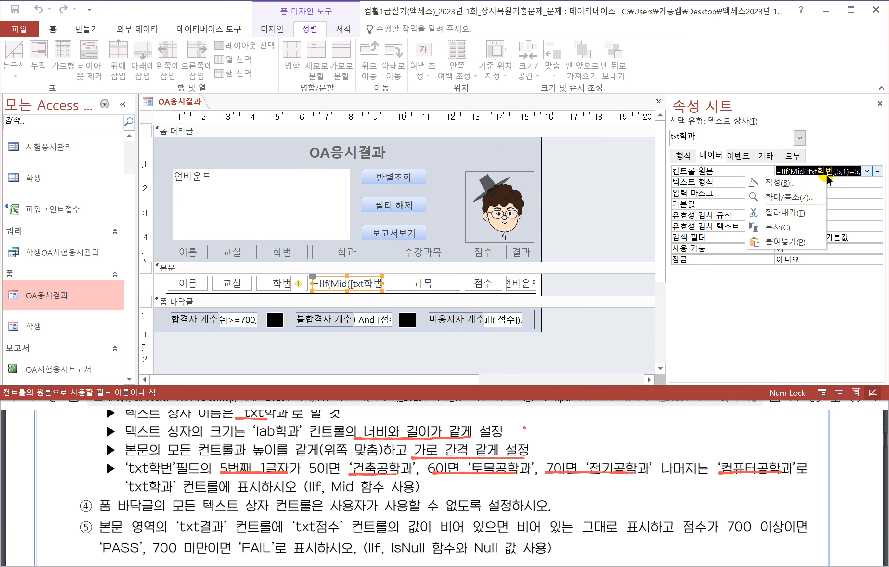
left_click(794, 200)
left_click(378, 146)
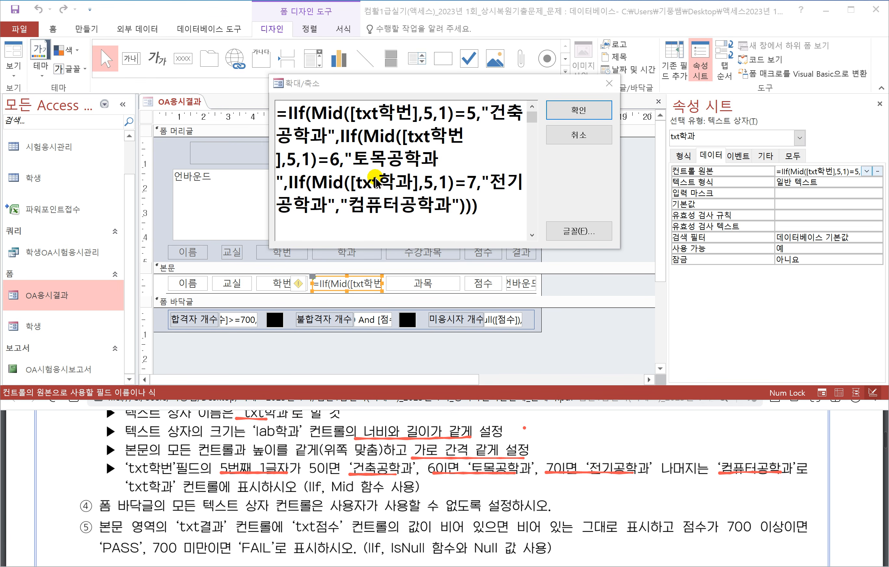
left_click(407, 183)
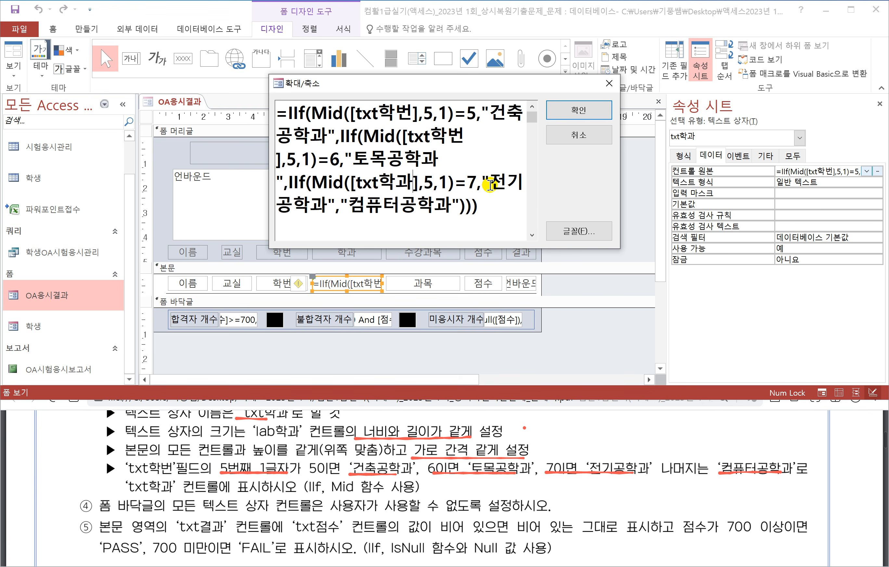
key("BackSpace")
type("번")
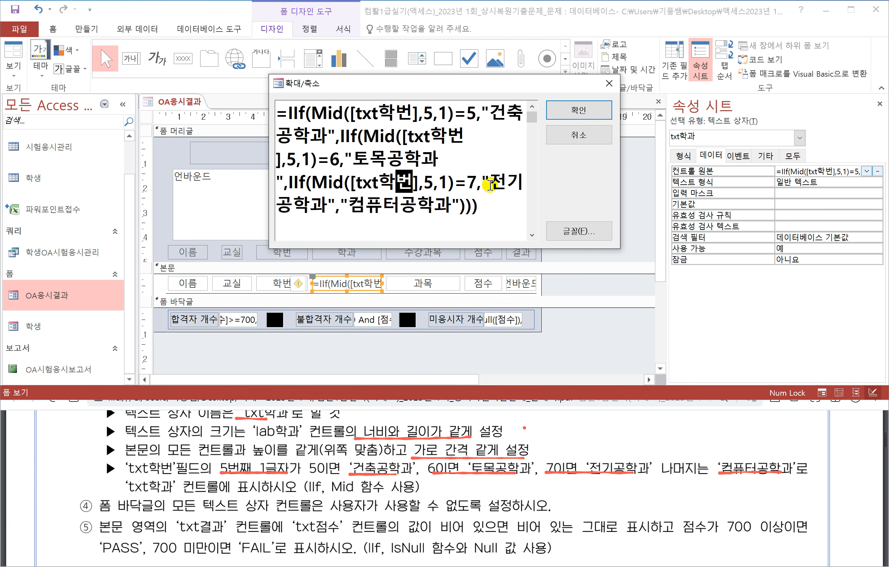
left_click(579, 110)
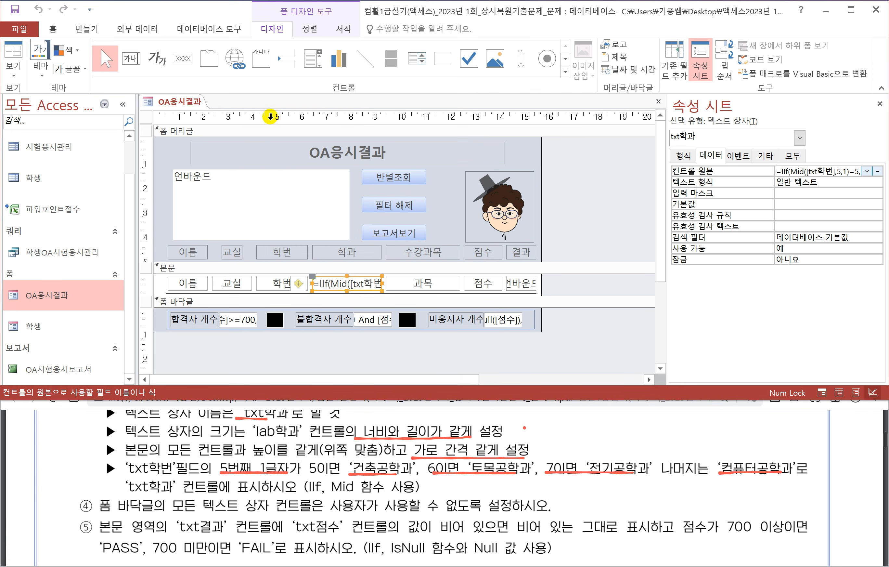
right_click(180, 100)
left_click(216, 157)
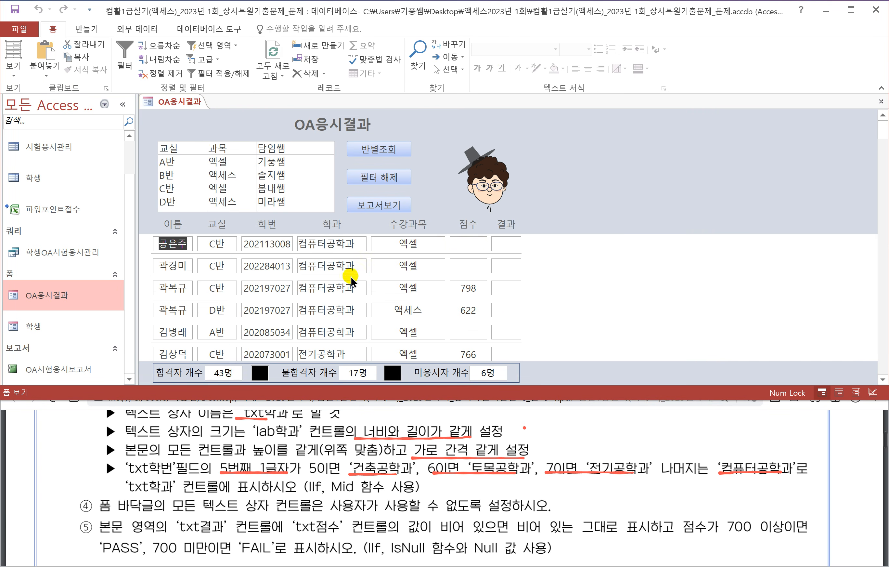
Check the 학과 values of the OA응시결과 form's records and return the form to design view
scroll(335, 306, "down", 1)
scroll(335, 306, "up", 1)
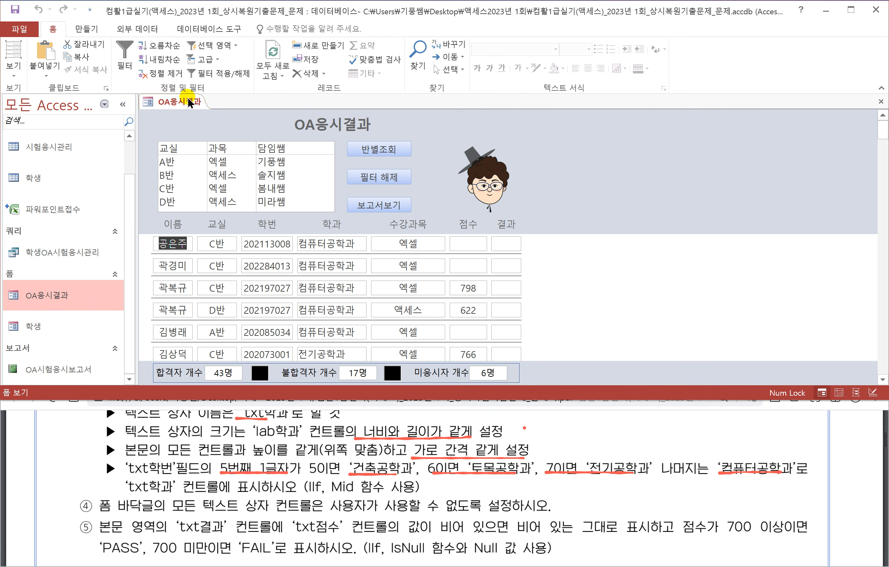
right_click(182, 98)
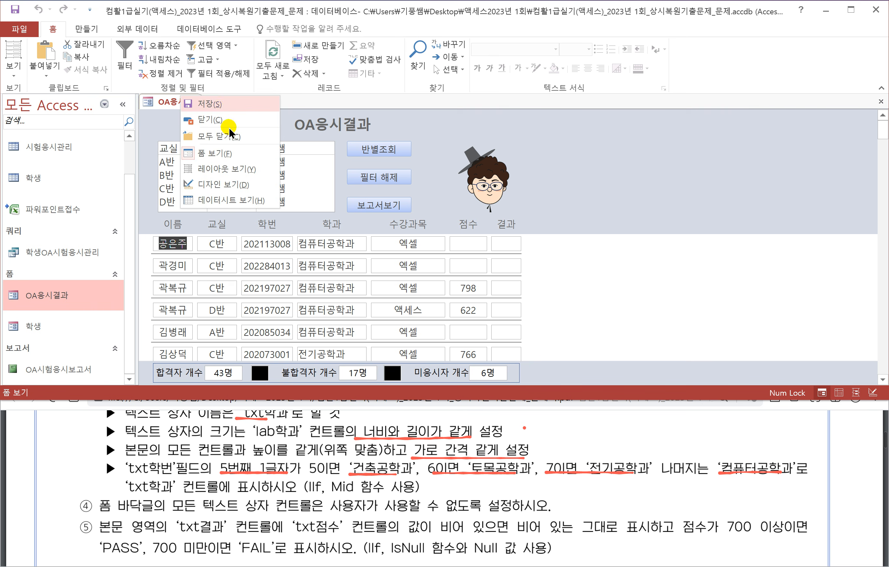
left_click(227, 184)
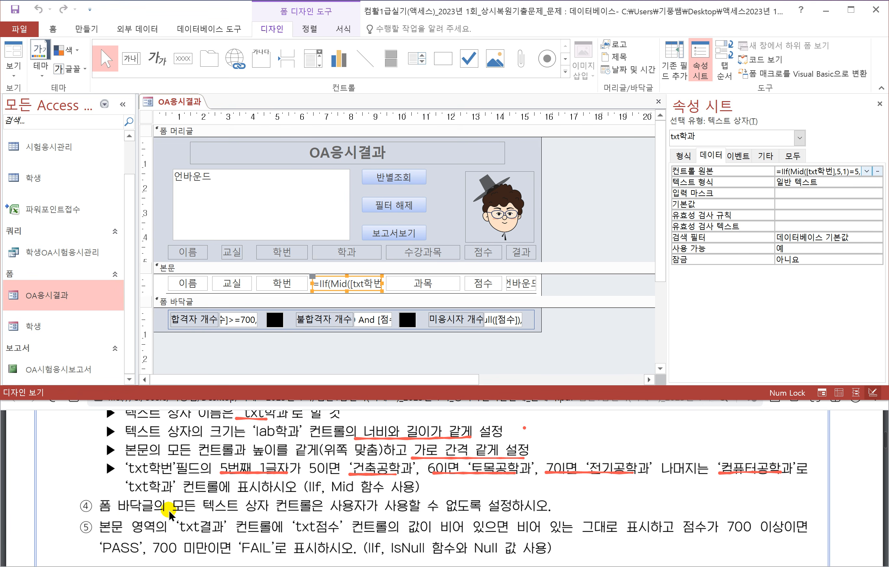
Underline "모든 텍스트 상자 컨트롤" in exam task 4 and check which form footer controls are text boxes
left_click(179, 517)
left_click_drag(178, 517, 317, 518)
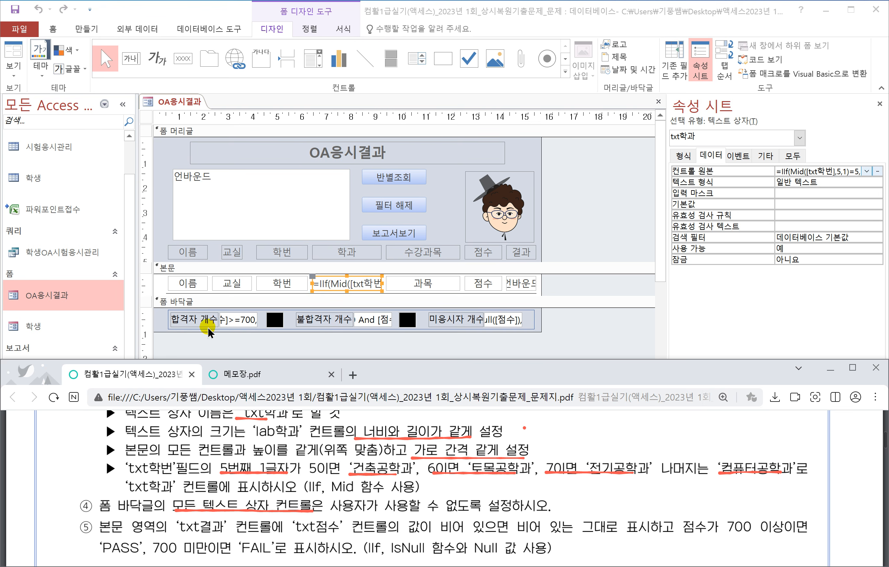
left_click(236, 316)
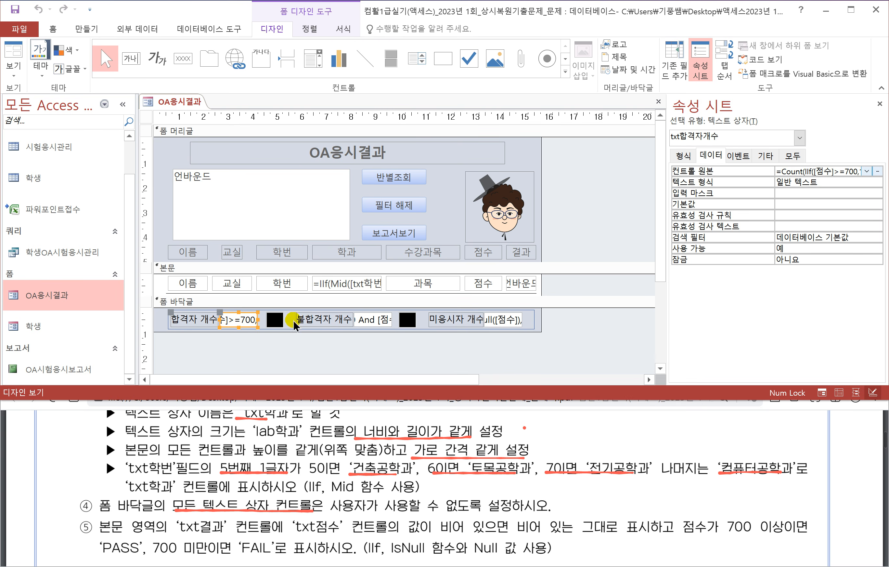
left_click(368, 320)
left_click(503, 320)
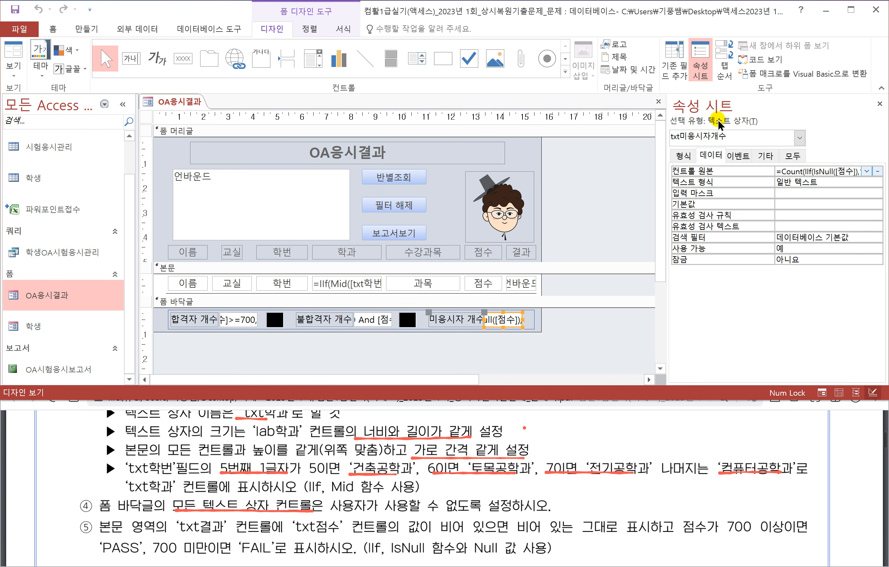
left_click(190, 321)
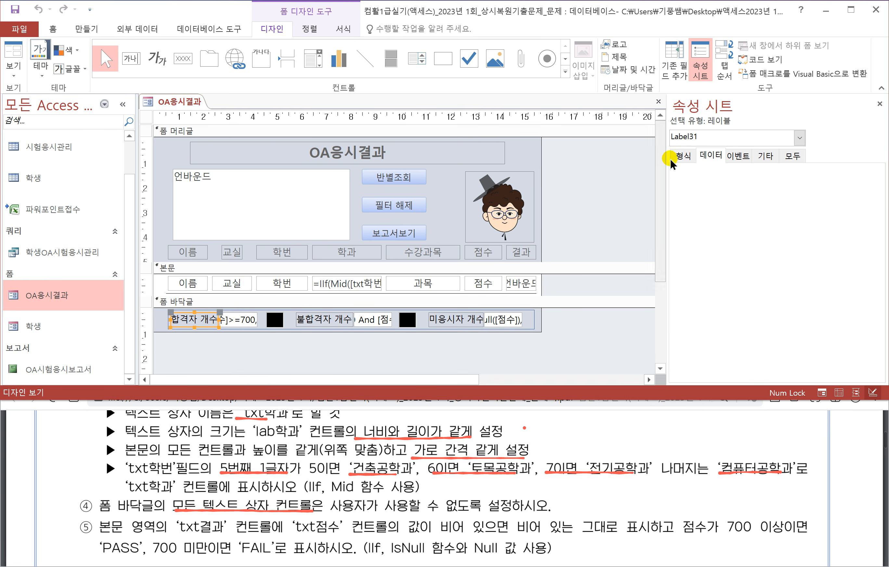
Set 사용 가능 to 아니요 for the three count text boxes in the form footer
left_click(239, 320)
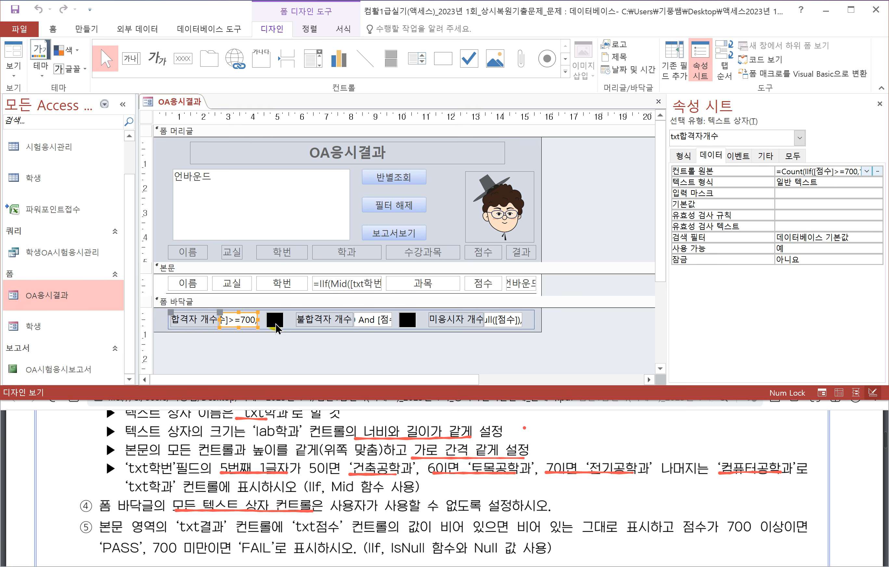
left_click(374, 320, "shift")
left_click(510, 321, "shift")
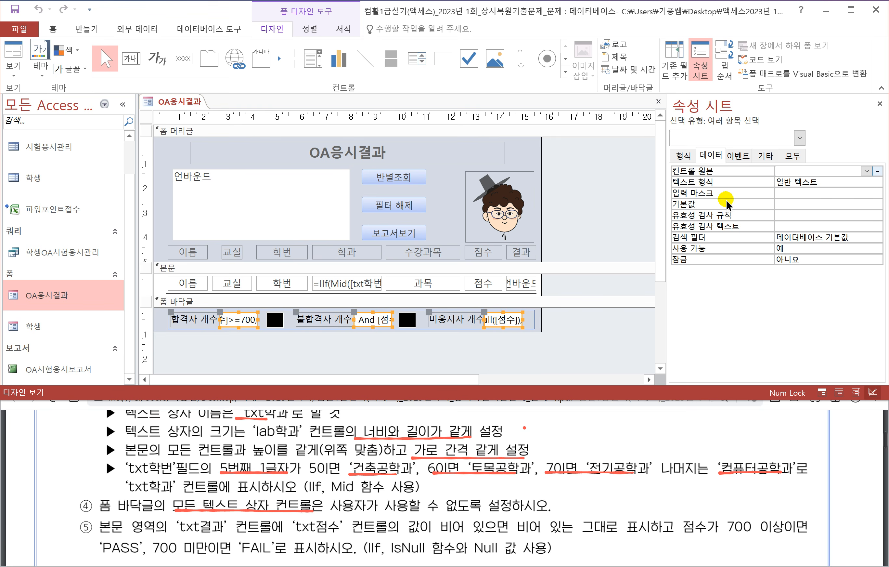
left_click(792, 248)
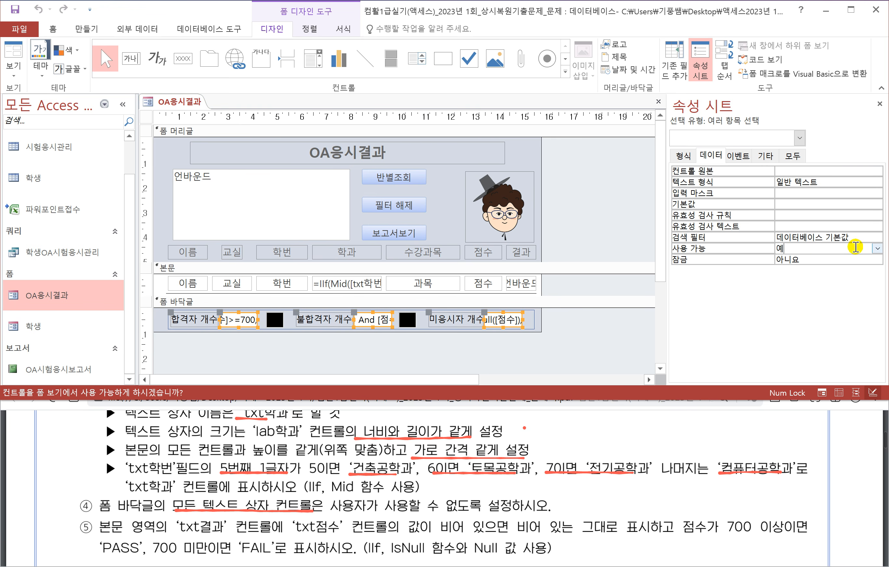
left_click(878, 248)
left_click(797, 269)
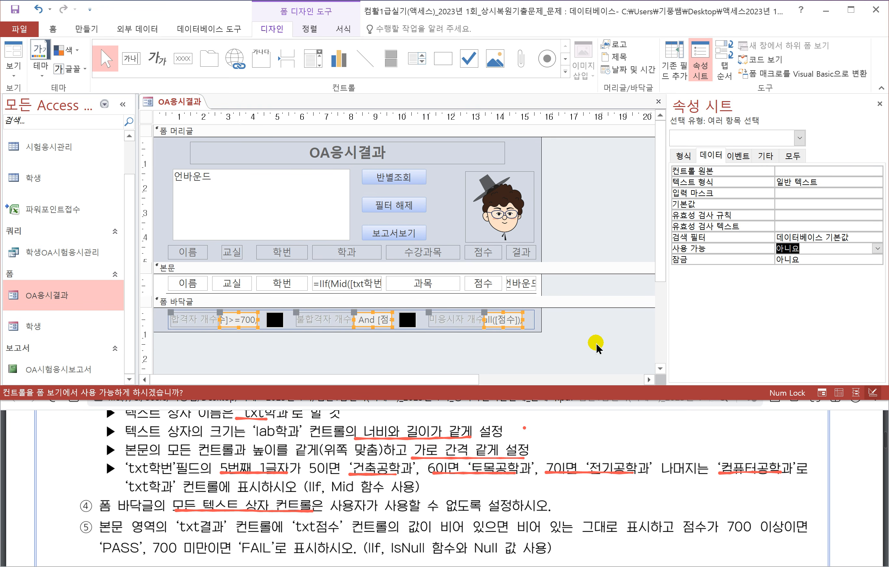
left_click(587, 347)
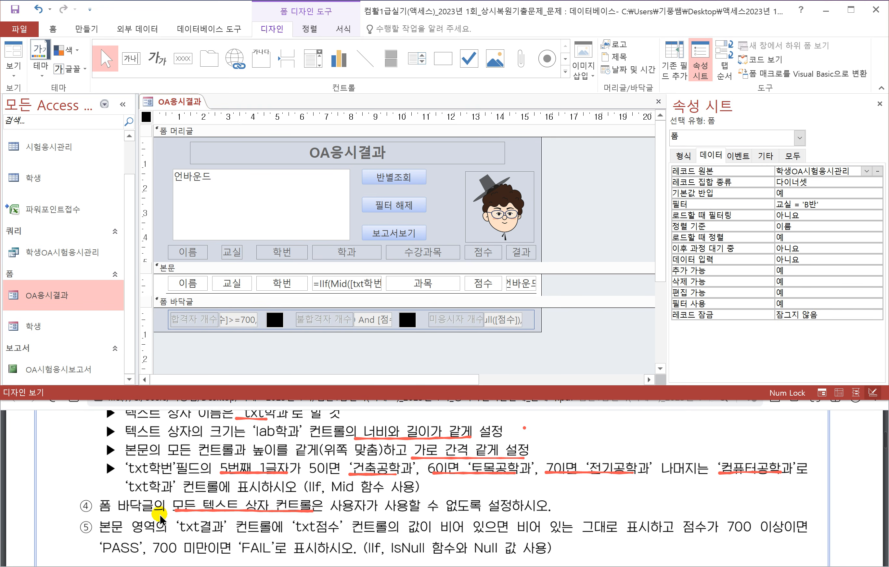
Underline "값이 비어 있으" in task 5 of the exam sheet
scroll(189, 532, "down", 1)
scroll(189, 533, "down", 1)
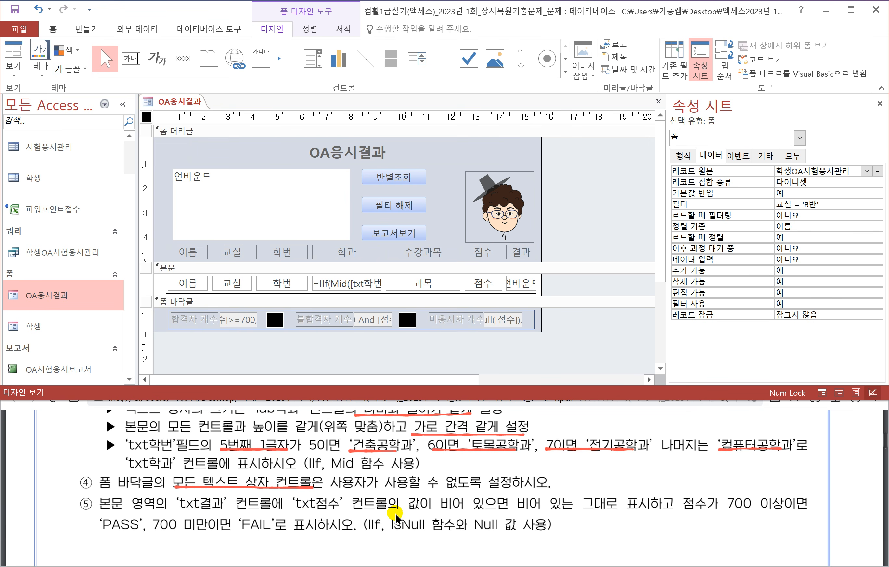
left_click_drag(419, 513, 496, 513)
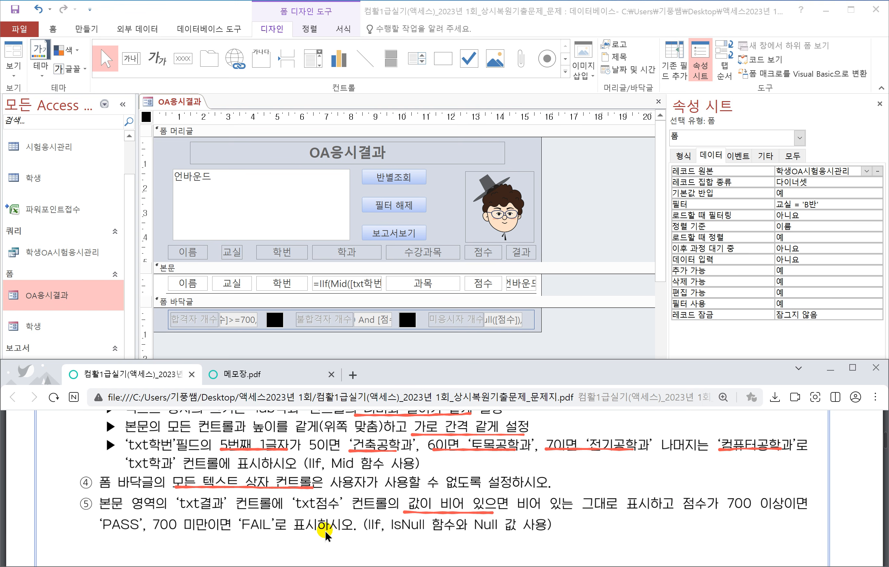
scroll(377, 534, "down", 1)
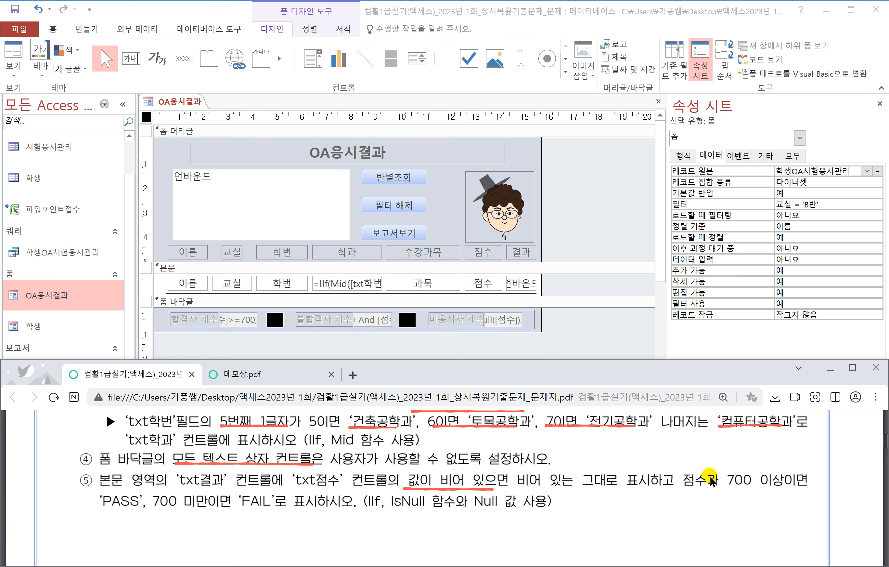
Box "값이 비어 있으면" labelled 조건 and underline "비어 있는 그대로" labelled 참 in exam task 5
mouse_move(408, 472)
left_mouse_down()
mouse_move(499, 466)
mouse_move(508, 487)
left_mouse_up()
mouse_move(433, 462)
left_mouse_down()
mouse_move(450, 442)
mouse_move(463, 455)
left_mouse_up()
mouse_move(458, 445)
left_mouse_down()
mouse_move(459, 455)
mouse_move(480, 441)
left_mouse_up()
left_click_drag(478, 436, 484, 463)
mouse_move(518, 490)
left_mouse_down()
mouse_move(637, 485)
mouse_move(592, 508)
left_mouse_up()
mouse_move(608, 500)
left_mouse_down()
mouse_move(583, 520)
mouse_move(615, 507)
left_mouse_up()
left_click_drag(600, 510, 614, 522)
Underline the text from "점수가 700 이상이면" through "'FAIL'로" in exam task 5 and label it 거짓
left_click_drag(681, 489, 820, 490)
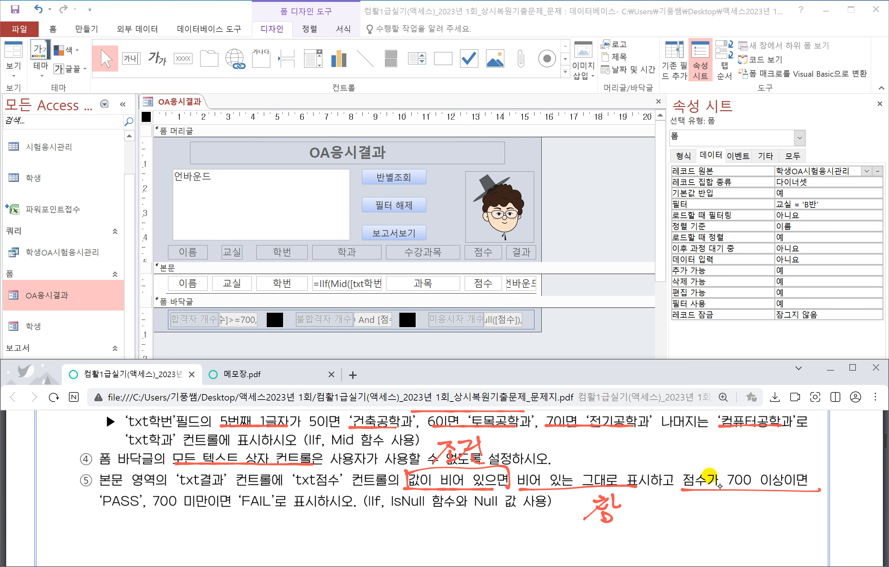
left_click_drag(105, 518, 316, 511)
mouse_move(720, 502)
left_mouse_down()
mouse_move(715, 514)
mouse_move(774, 510)
left_mouse_up()
mouse_move(764, 507)
left_mouse_down()
mouse_move(753, 526)
mouse_move(782, 529)
left_mouse_up()
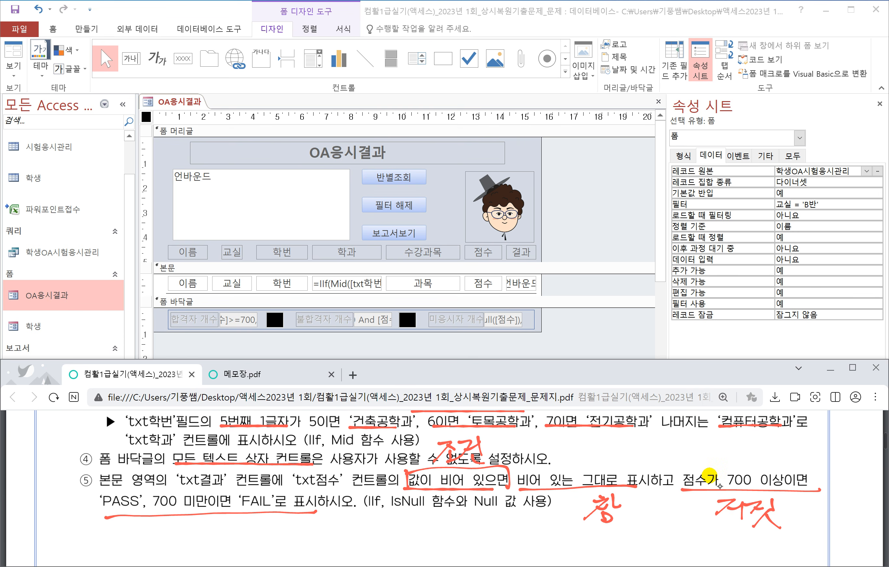
Box "점수가 700 이상이면" in exam task 5 and handwrite 조건 above it
mouse_move(682, 465)
left_mouse_down()
mouse_move(684, 487)
mouse_move(808, 465)
mouse_move(811, 490)
left_mouse_up()
mouse_move(730, 441)
left_mouse_down()
mouse_move(743, 439)
mouse_move(731, 455)
left_mouse_up()
left_click_drag(739, 445, 754, 454)
left_click_drag(762, 450, 771, 448)
left_click_drag(773, 441, 772, 462)
left_click_drag(763, 468, 769, 467)
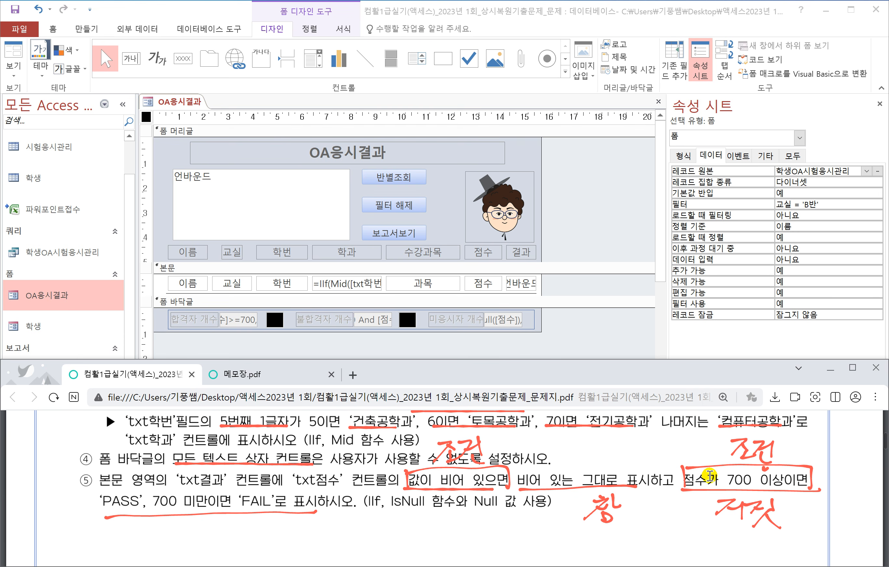
Box "PASS" in exam task 5 and handwrite 참 below it
left_click_drag(90, 496, 94, 514)
mouse_move(90, 496)
left_mouse_down()
mouse_move(140, 499)
mouse_move(94, 514)
mouse_move(112, 526)
left_mouse_up()
mouse_move(100, 535)
left_mouse_down()
mouse_move(96, 552)
mouse_move(115, 539)
left_mouse_up()
left_click_drag(124, 524, 121, 537)
mouse_move(123, 530)
left_mouse_down()
mouse_move(131, 533)
mouse_move(110, 560)
left_mouse_up()
left_click_drag(113, 546, 114, 559)
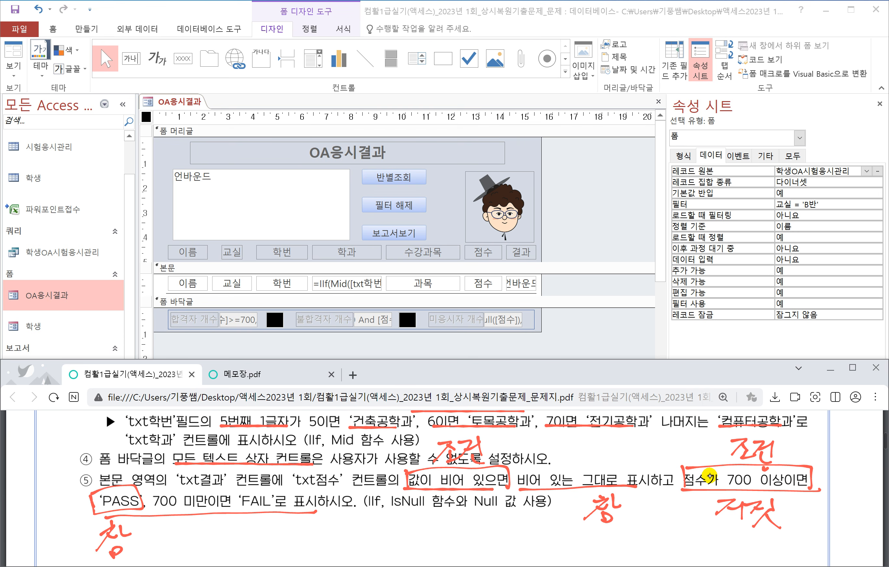
Box "FAIL" in exam task 5 and handwrite 거짓 below it
mouse_move(239, 506)
left_mouse_down()
mouse_move(268, 495)
mouse_move(252, 509)
left_mouse_up()
mouse_move(231, 521)
left_mouse_down()
mouse_move(246, 519)
mouse_move(225, 543)
left_mouse_up()
left_click_drag(239, 533, 267, 521)
mouse_move(261, 523)
left_mouse_down()
mouse_move(250, 543)
mouse_move(273, 527)
left_mouse_up()
left_click_drag(277, 518, 275, 537)
mouse_move(266, 537)
left_mouse_down()
mouse_move(257, 552)
mouse_move(275, 549)
left_mouse_up()
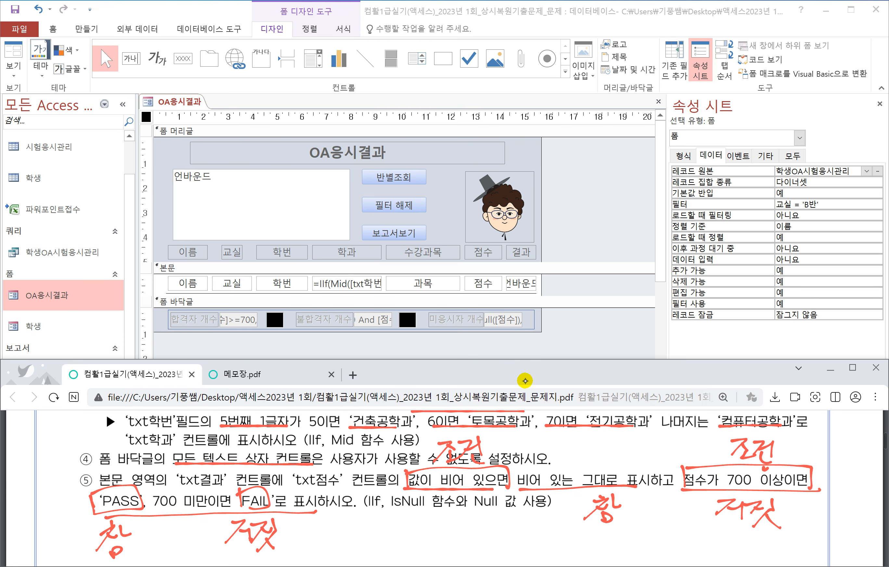
Handwrite an iif note in front of both 조건 labels in exam task 5
left_click_drag(382, 454, 382, 465)
mouse_move(396, 451)
left_mouse_down()
mouse_move(395, 463)
mouse_move(400, 448)
left_mouse_up()
mouse_move(411, 471)
left_mouse_down()
mouse_move(424, 442)
mouse_move(430, 450)
left_mouse_up()
left_click_drag(380, 429, 383, 466)
left_click_drag(689, 449, 694, 462)
left_click_drag(685, 444, 699, 464)
left_click_drag(695, 444, 702, 442)
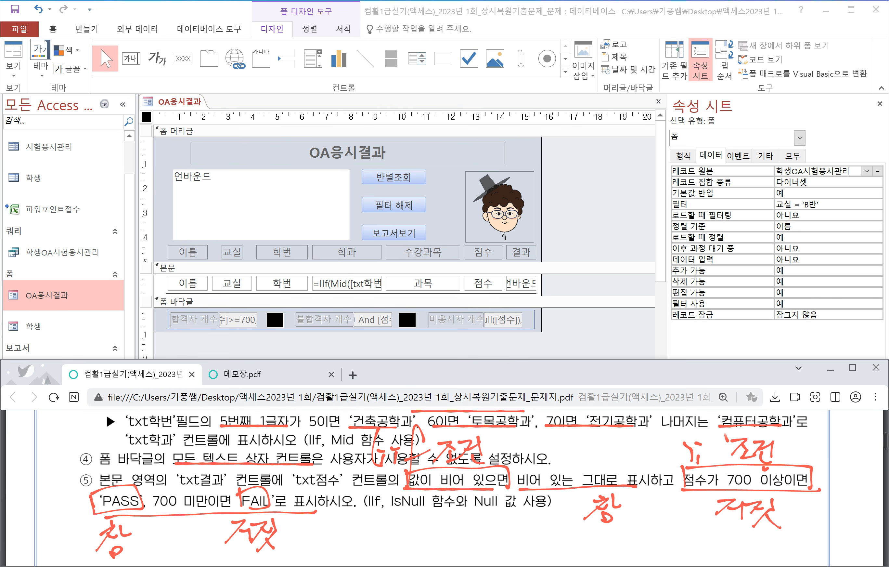
left_click_drag(711, 486, 728, 441)
left_click_drag(703, 455, 725, 453)
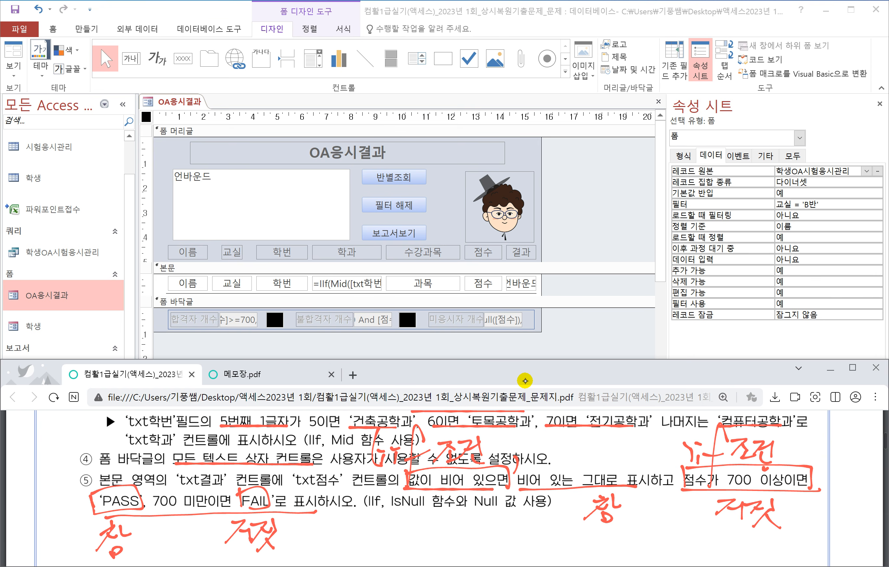
Start the control source of the txt결과 text box in the zoom window with =iif(isnull([txt점수])
left_click(520, 283)
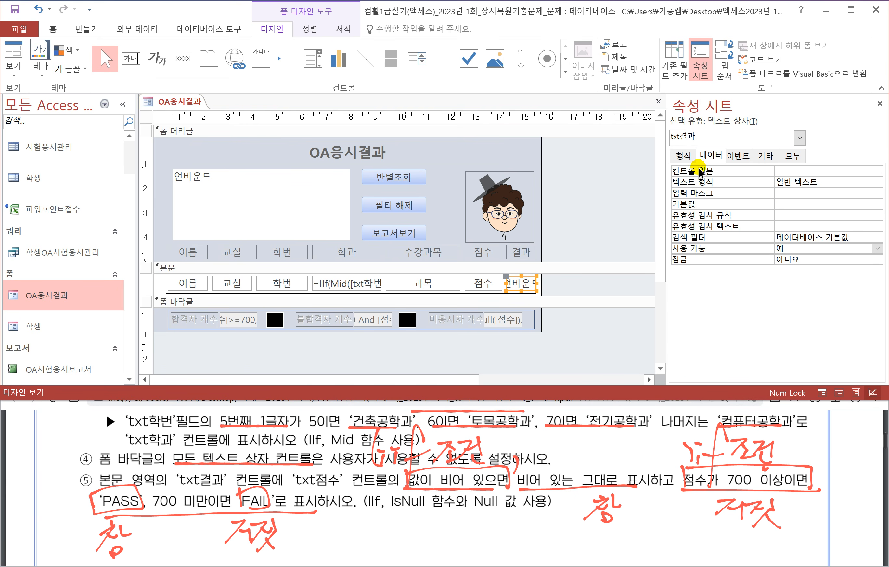
left_click(792, 171)
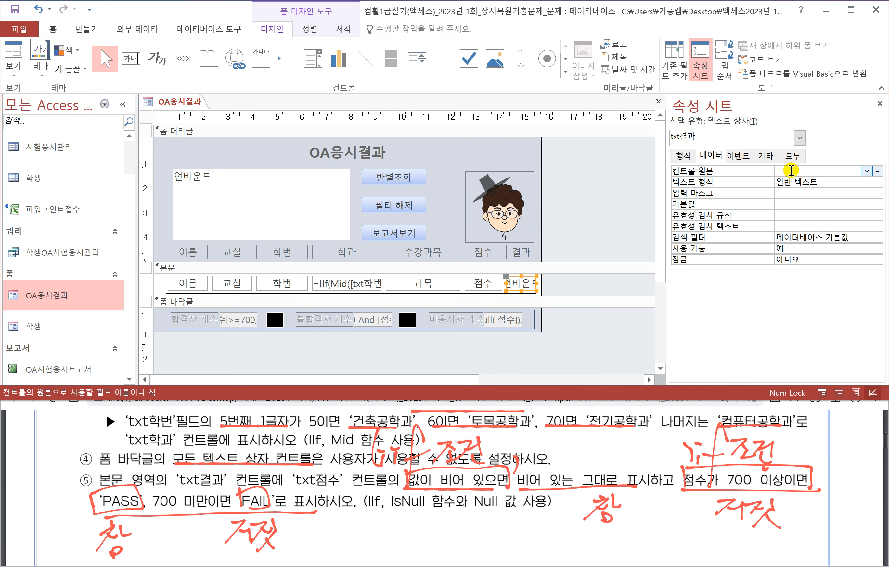
left_click(878, 171)
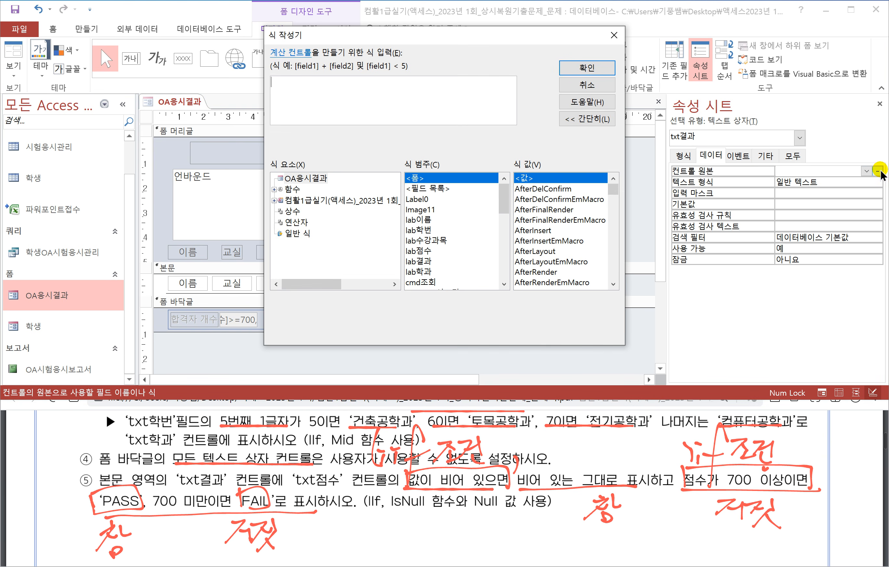
left_click(583, 85)
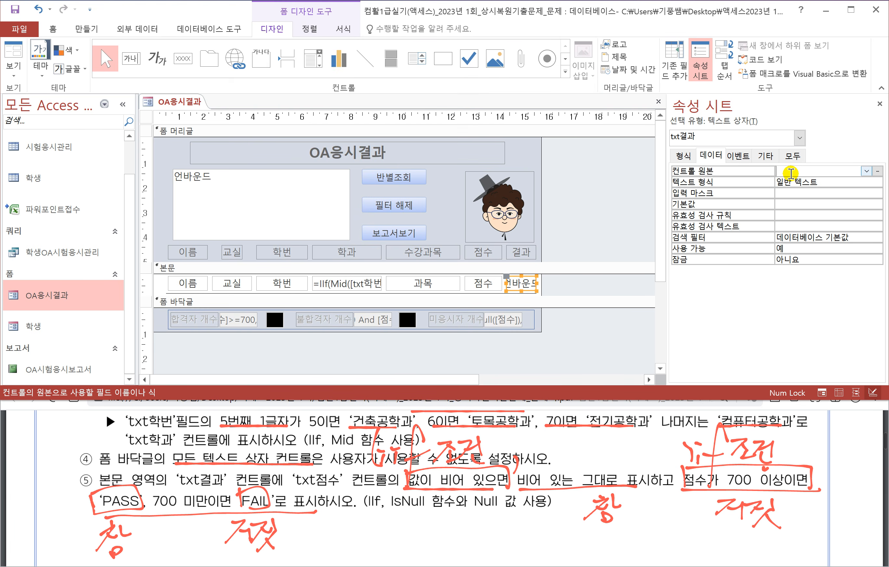
key("shift+F2")
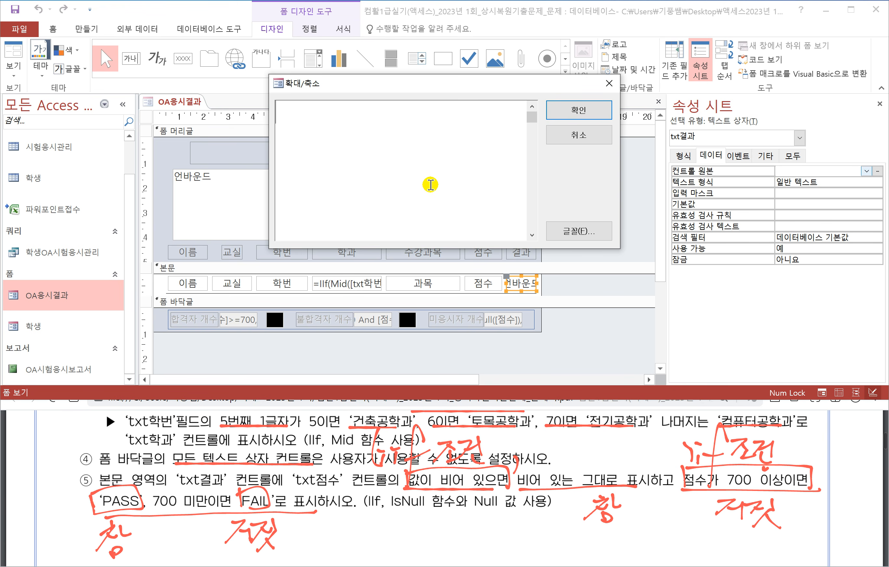
type("=ㅑ")
key("BackSpace")
key("Hangul")
type("iif(")
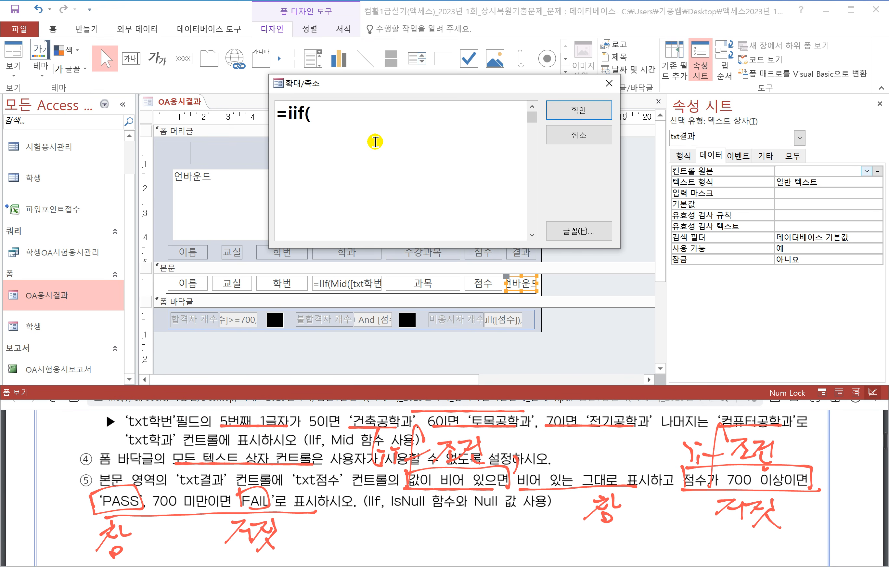
type("isnull(")
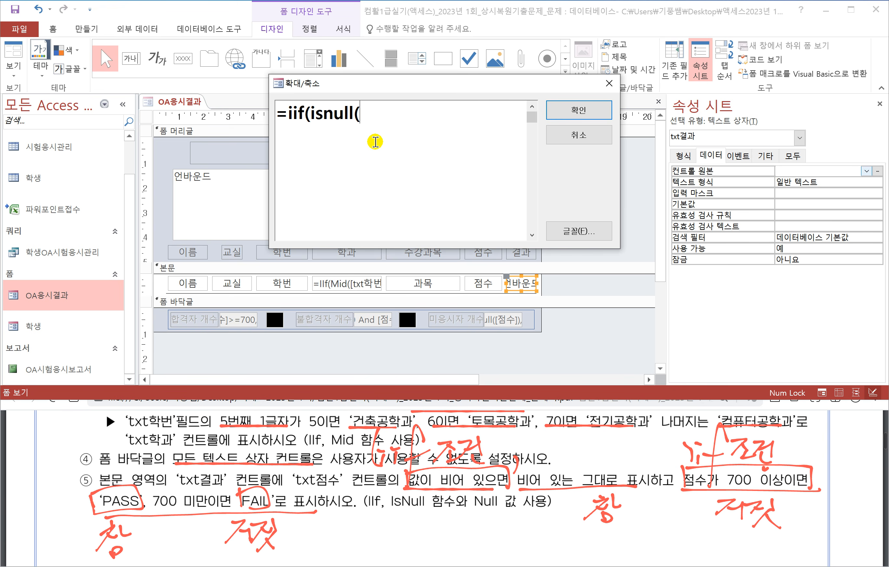
type("[txt점수])")
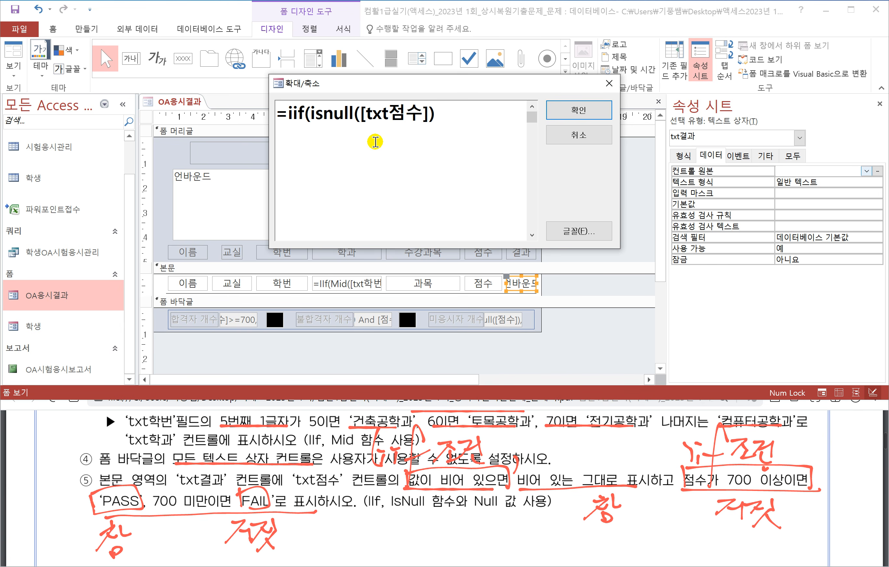
Add null as the true result and start a nested iif( as the false result
type(",null, ㅑㅑ")
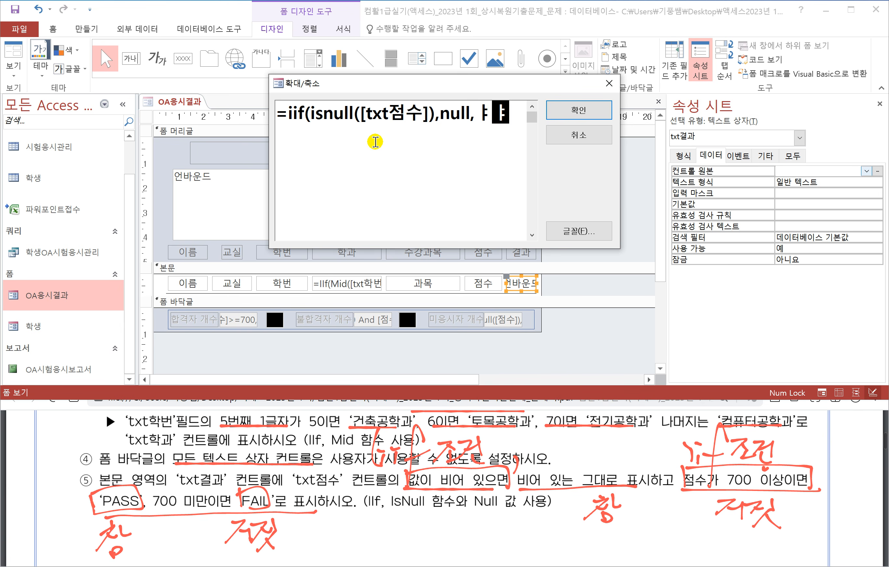
key("BackSpace")
key("BackSpace")
key("BackSpace")
type("iif(")
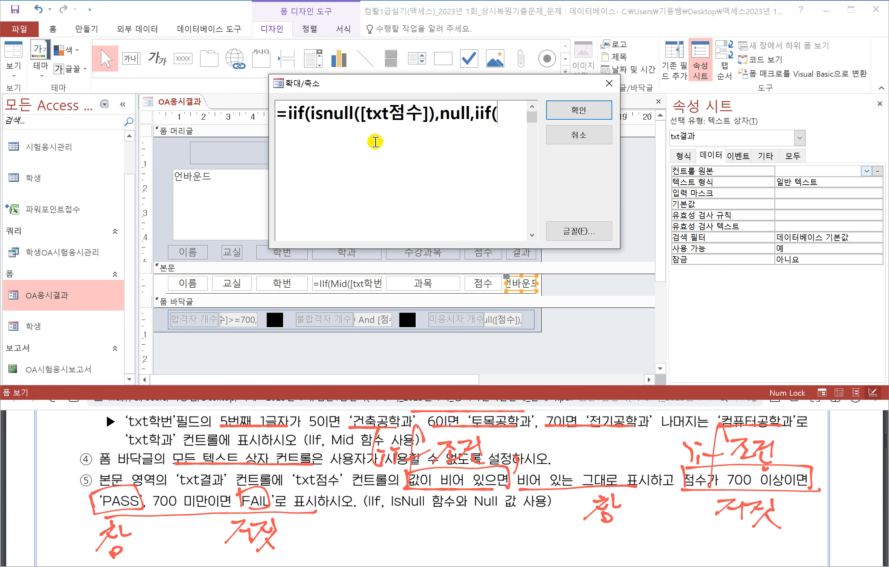
Complete the txt결과 control source with the nested condition [txt점수]>=700,"PASS","FAIL")) and apply it
type("[txtㅈ점수]")
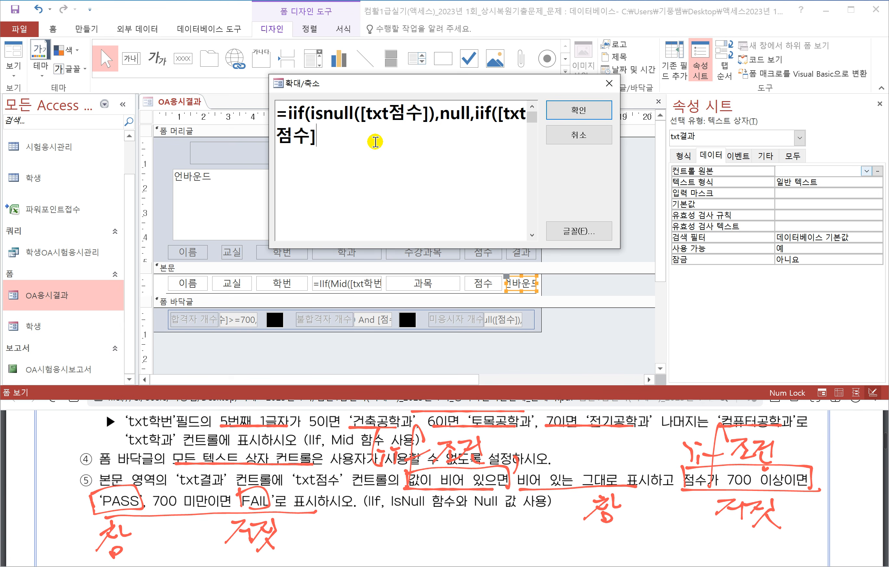
type(">=700")
type(",\"p")
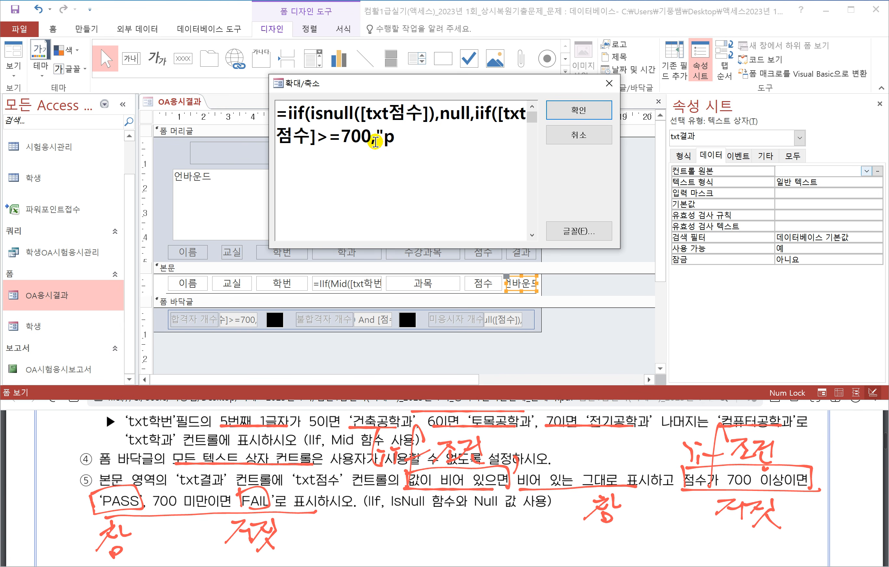
key("BackSpace")
key("Caps_Lock")
type("PASS")
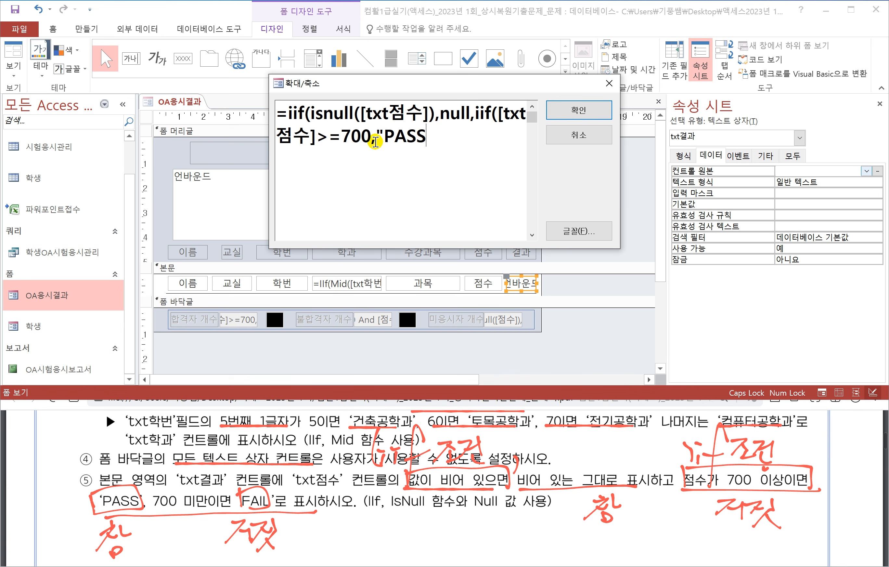
type("\",\"FAIL\")")
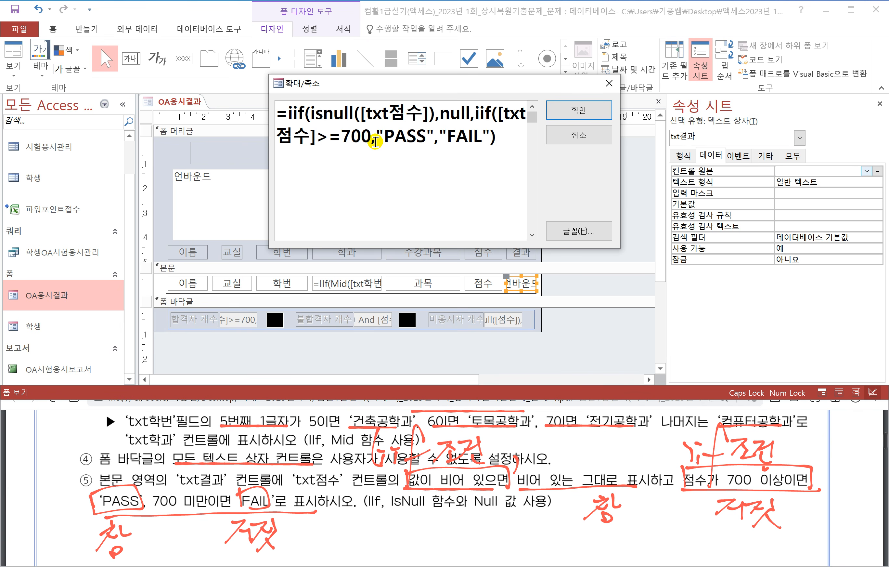
type(")")
key("ctrl+a")
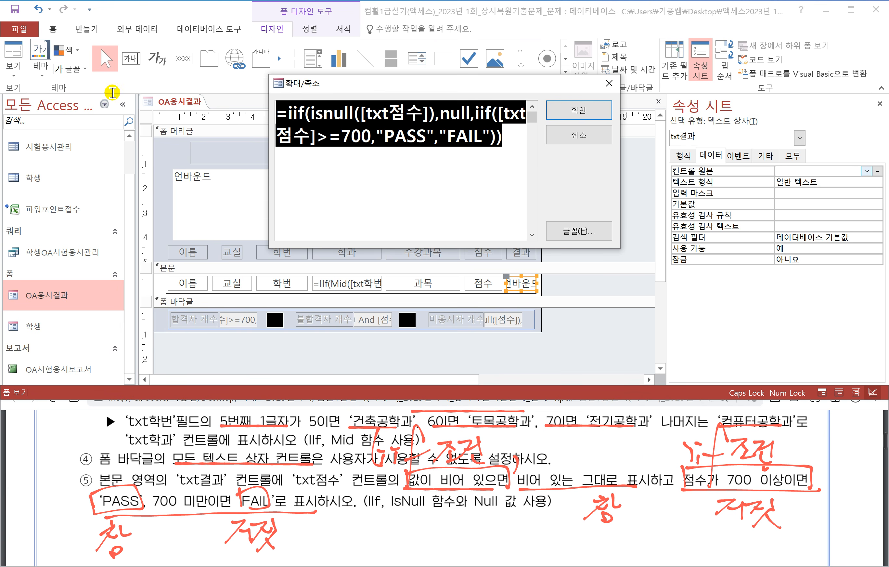
left_click(571, 114)
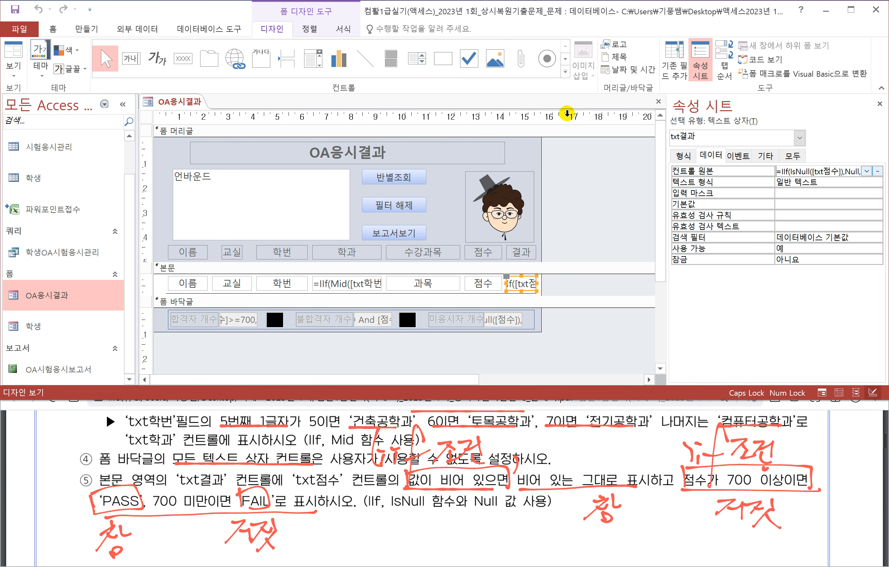
Check the 결과 column against the 점수 values in form view, then return the OA응시결과 form to design view
right_click(173, 104)
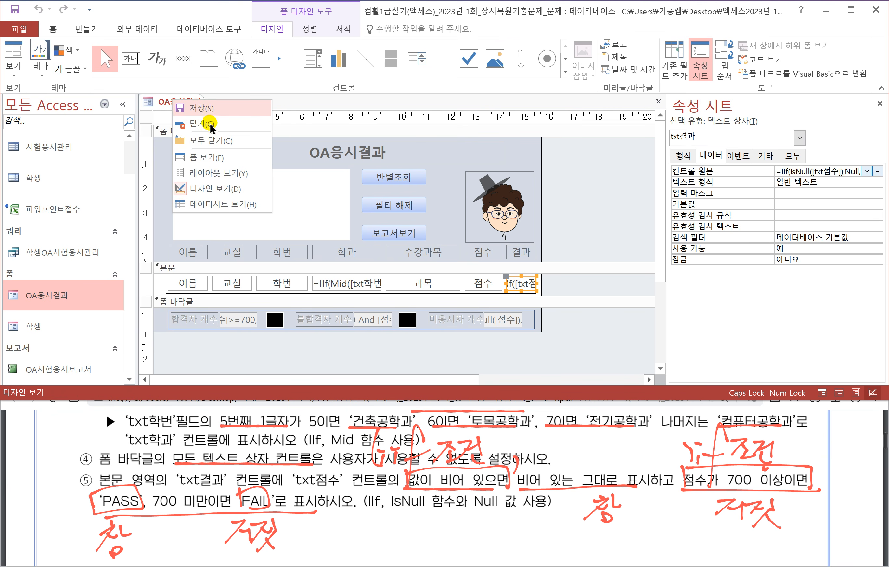
left_click(208, 158)
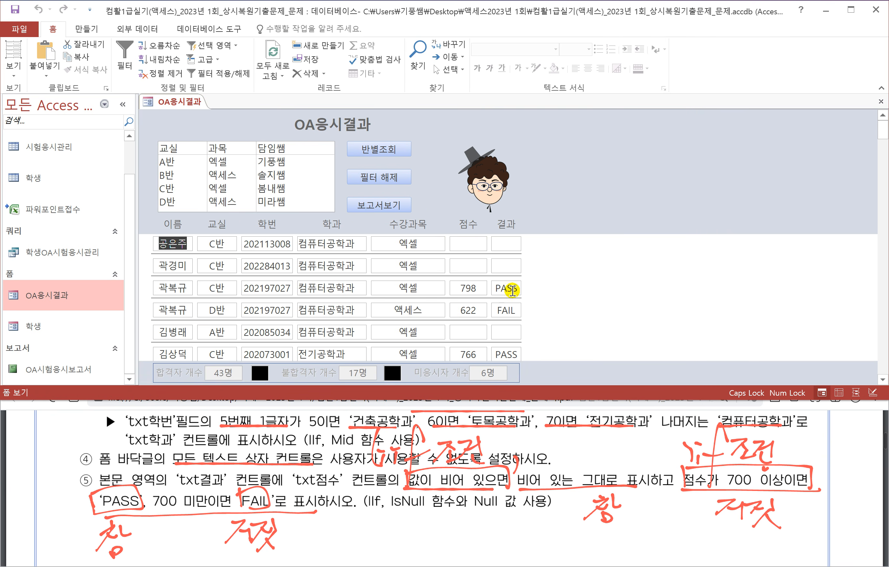
scroll(523, 325, "down", 1)
scroll(539, 332, "down", 1)
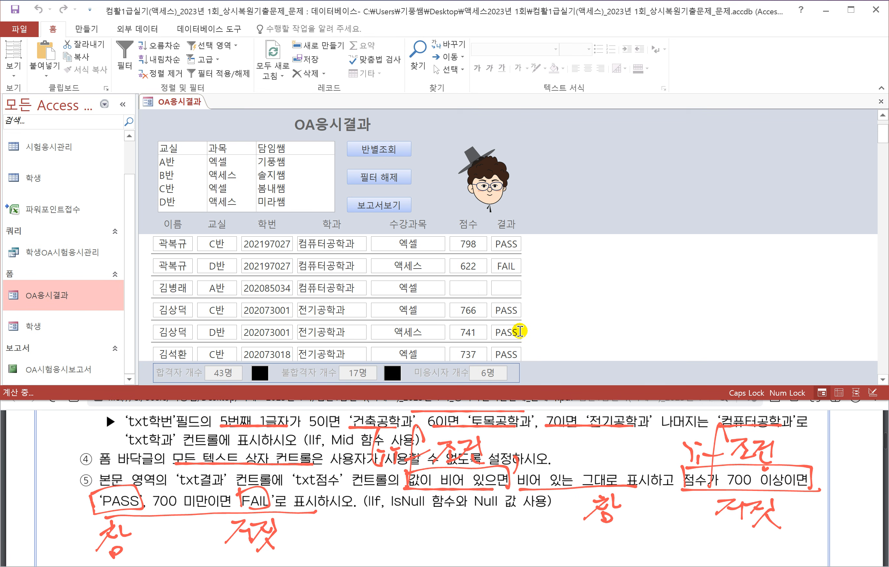
scroll(520, 290, "down", 4)
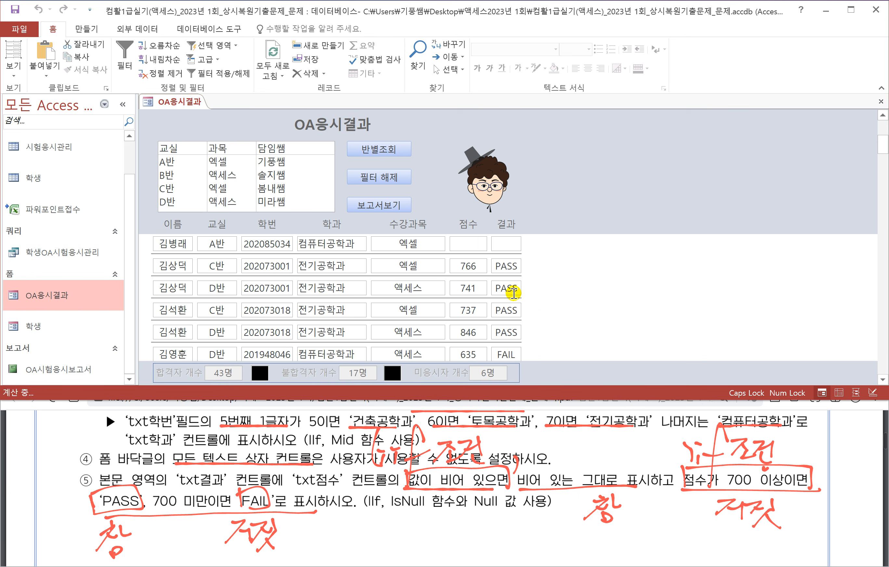
right_click(183, 100)
left_click(226, 188)
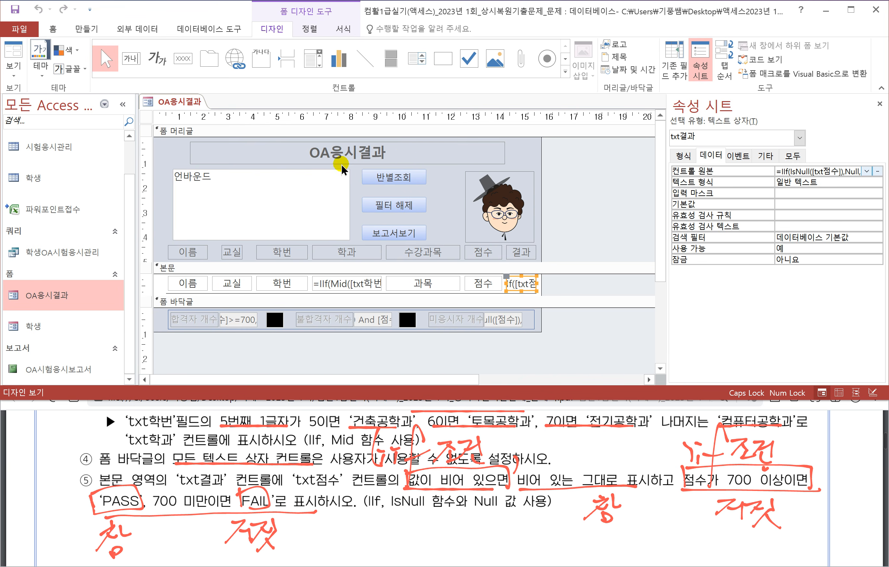
Save the OA응시결과 form and close it
right_click(184, 100)
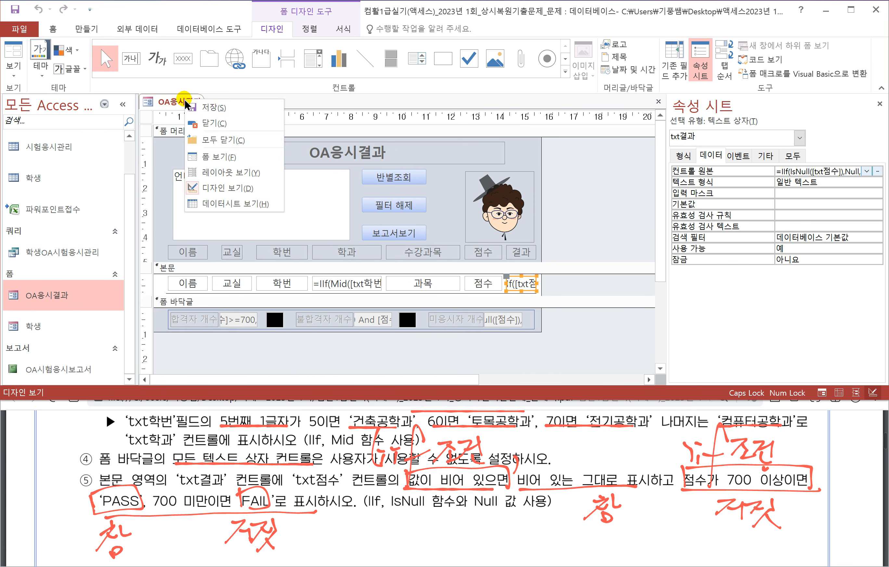
left_click(203, 106)
right_click(183, 108)
left_click(202, 127)
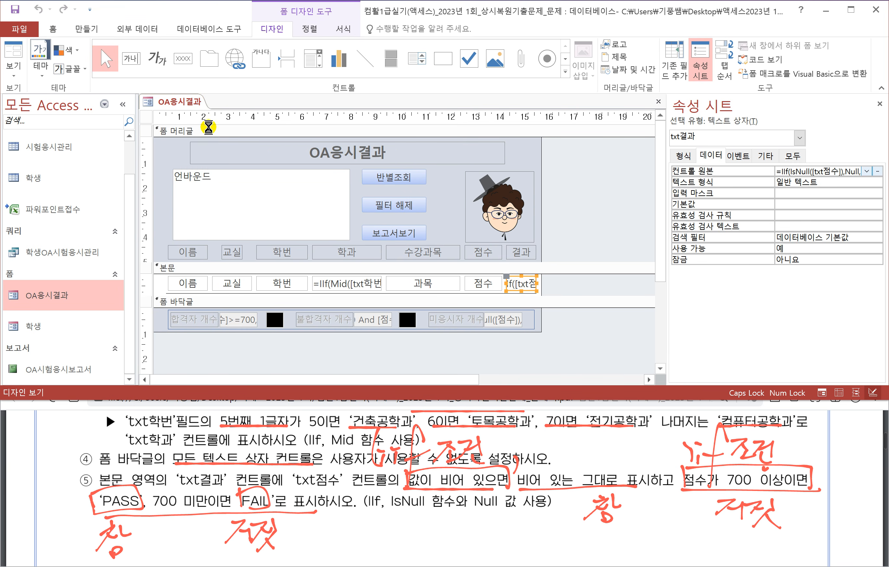
Bring up exam problem 2 on 조건부 서식 and reopen the OA응시결과 form in design view
left_click(214, 477)
scroll(212, 483, "down", 10)
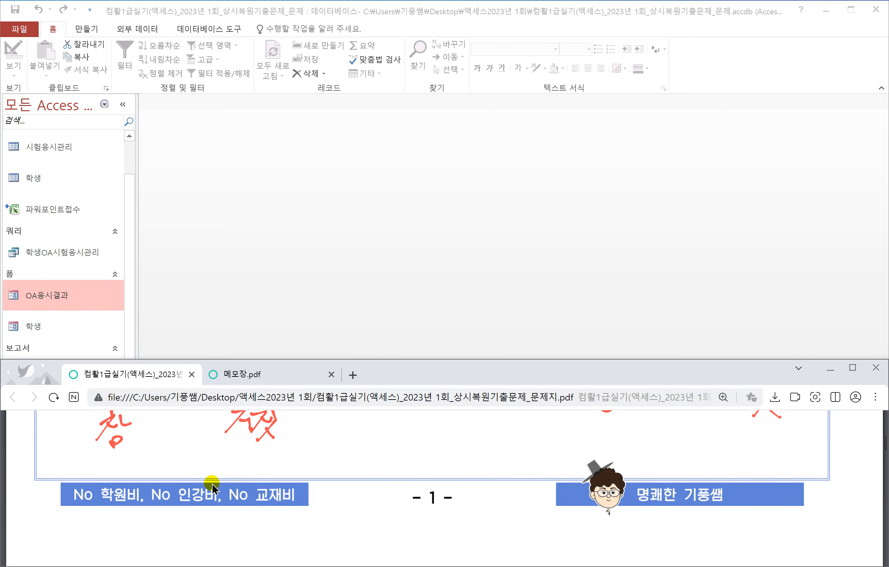
scroll(212, 482, "down", 8)
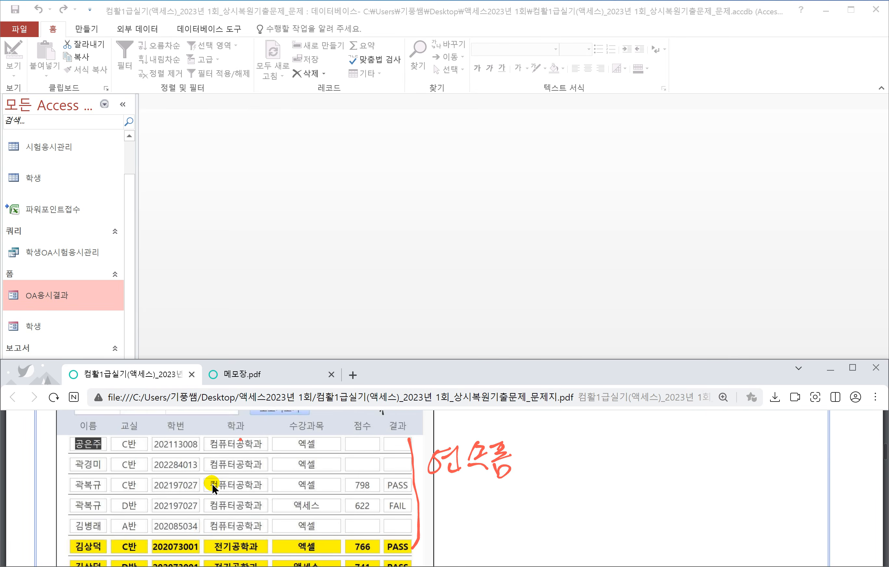
scroll(212, 482, "down", 2)
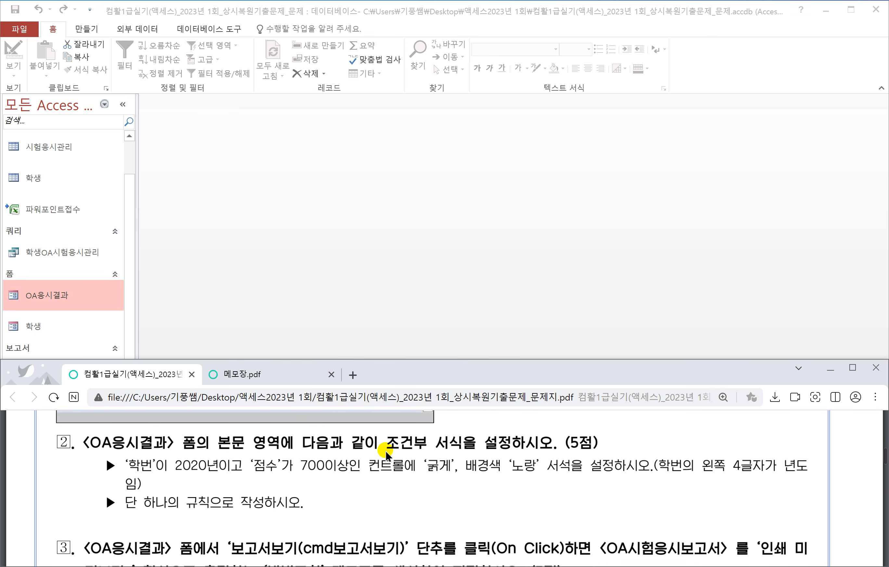
right_click(47, 294)
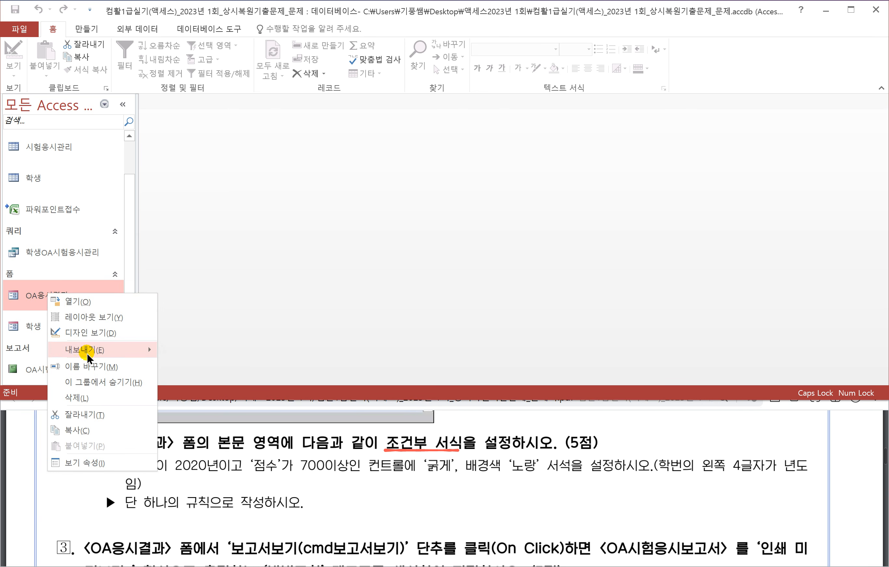
left_click(87, 331)
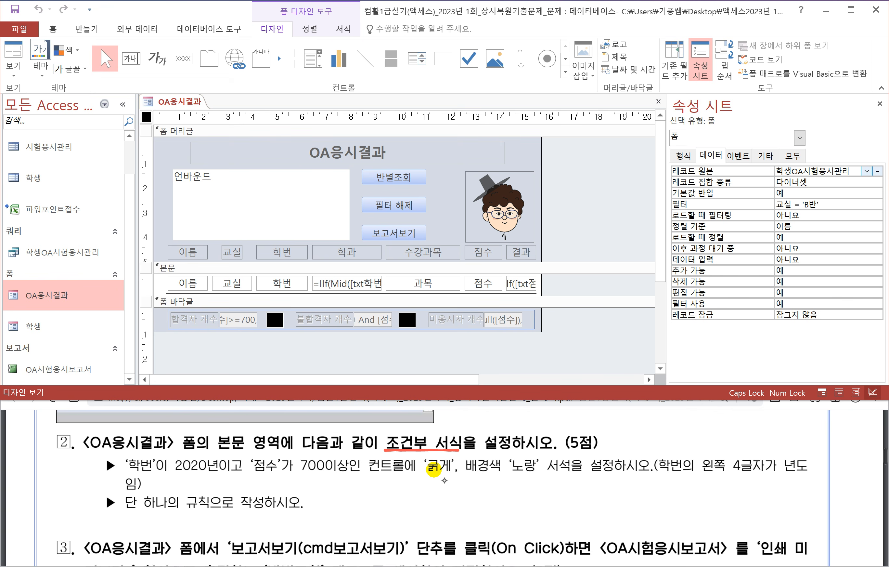
Underline the 학번 2020년 condition in exam problem 2, add the "and" mark at 이고, and handwrite 조건1 below
mouse_move(130, 474)
left_mouse_down()
mouse_move(243, 476)
mouse_move(236, 475)
mouse_move(247, 489)
left_mouse_up()
left_click_drag(257, 462, 261, 488)
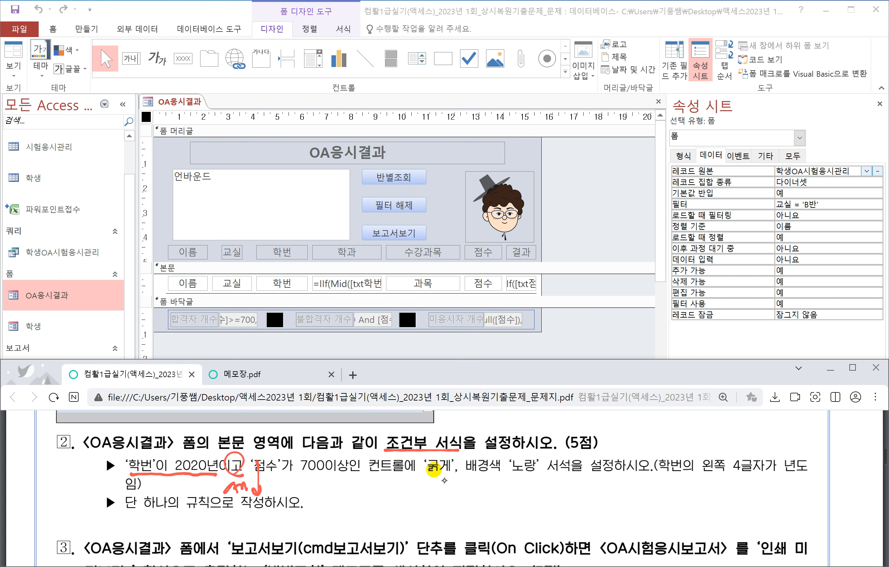
mouse_move(147, 480)
left_mouse_down()
mouse_move(162, 502)
mouse_move(182, 486)
left_mouse_up()
left_click_drag(164, 489, 187, 493)
left_click_drag(197, 475, 190, 510)
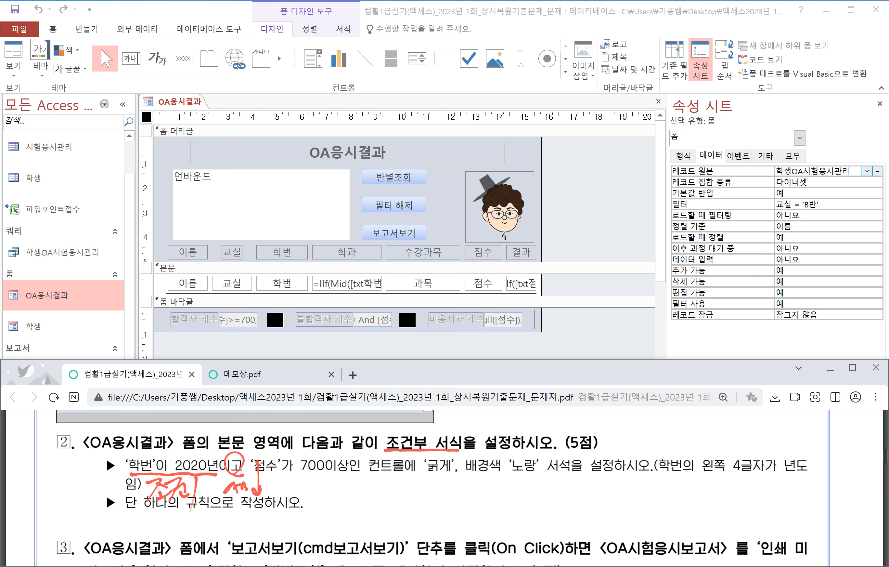
Underline the 점수 700이상 condition in exam problem 2 and handwrite 조건2 below it
mouse_move(267, 471)
left_mouse_down()
mouse_move(343, 473)
mouse_move(291, 496)
mouse_move(310, 496)
left_mouse_up()
left_click_drag(312, 482, 326, 477)
mouse_move(305, 495)
left_mouse_down()
mouse_move(317, 489)
mouse_move(332, 500)
left_mouse_up()
mouse_move(350, 478)
left_mouse_down()
mouse_move(338, 490)
mouse_move(354, 493)
left_mouse_up()
key("ctrl+z")
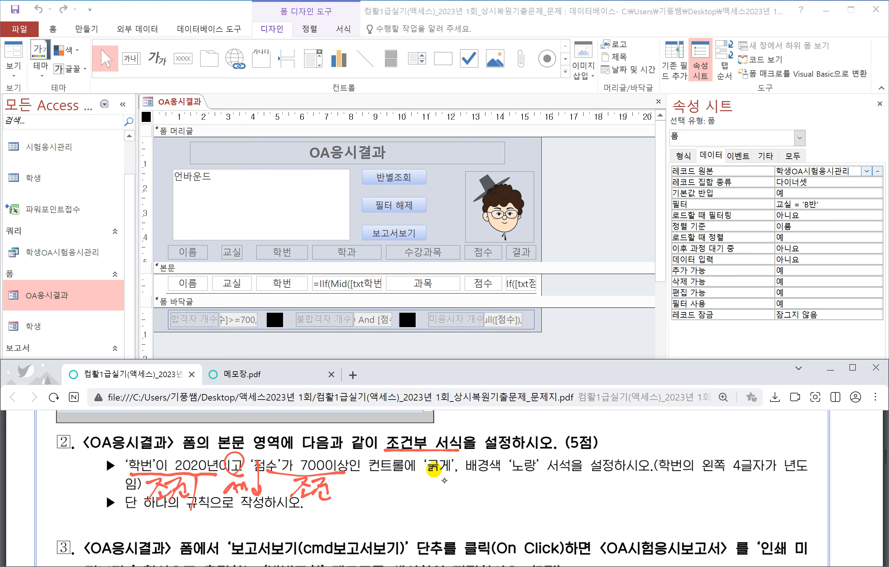
left_click_drag(338, 484, 357, 486)
Box the two conditions of exam problem 2 together and handwrite 조건 in front of the box
mouse_move(127, 445)
left_mouse_down()
mouse_move(127, 474)
mouse_move(195, 497)
mouse_move(345, 492)
mouse_move(128, 451)
left_mouse_up()
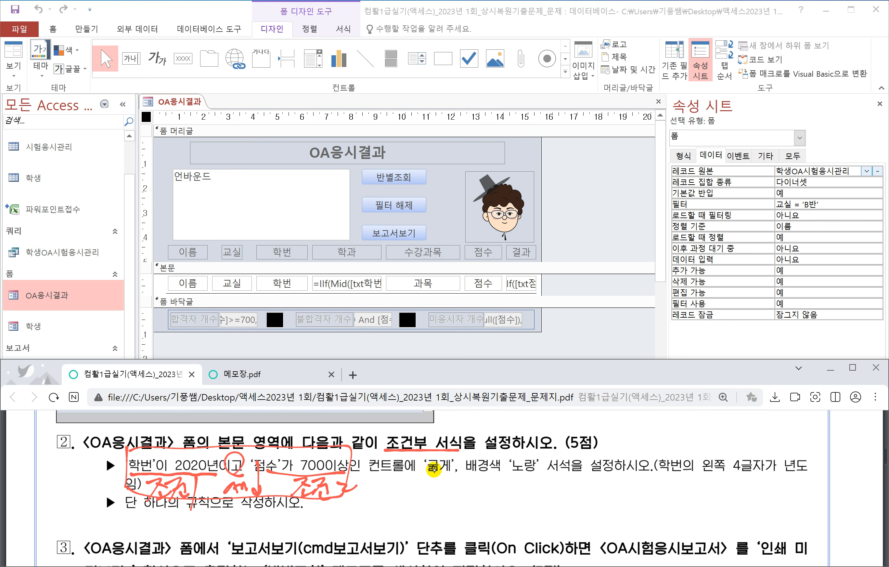
mouse_move(73, 472)
left_mouse_down()
mouse_move(77, 493)
mouse_move(99, 476)
left_mouse_up()
left_click_drag(94, 478, 92, 487)
left_click_drag(89, 491, 102, 482)
left_click_drag(110, 473, 117, 472)
left_click_drag(120, 463, 125, 494)
Box the 굵게 and 노랑 formats, handwrite 서식 below, and underline the note on the first four characters of 학번
mouse_move(425, 463)
left_mouse_down()
mouse_move(533, 476)
mouse_move(501, 444)
mouse_move(427, 477)
mouse_move(433, 505)
mouse_move(458, 497)
left_mouse_up()
mouse_move(470, 485)
left_mouse_down()
mouse_move(471, 500)
mouse_move(486, 478)
left_mouse_up()
left_click_drag(493, 481, 499, 514)
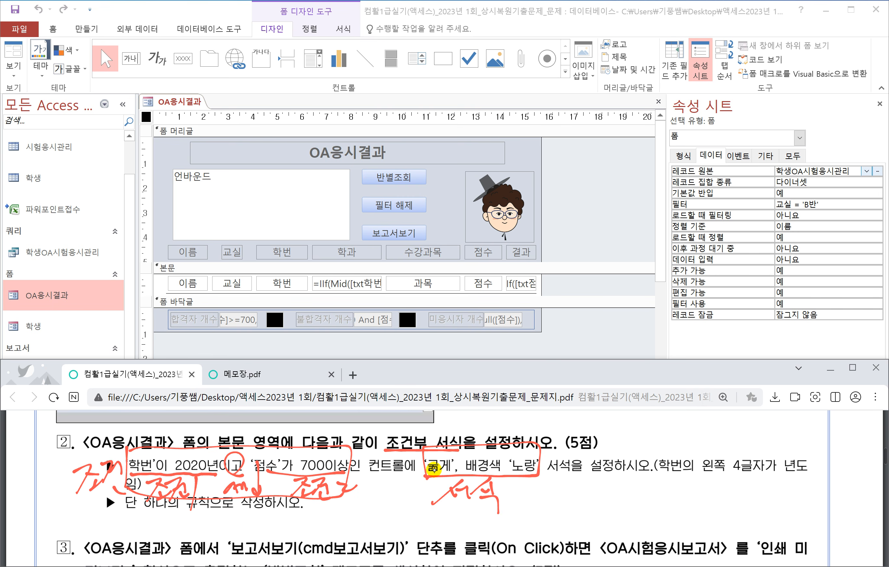
left_click_drag(692, 473, 800, 477)
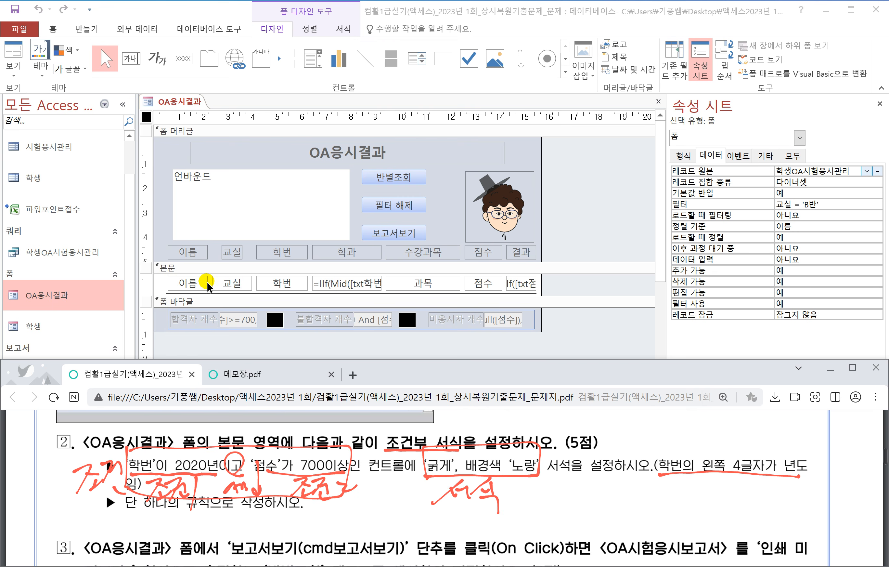
Select all 본문 section controls and create a new conditional formatting rule of the 식이 type
left_click(144, 280)
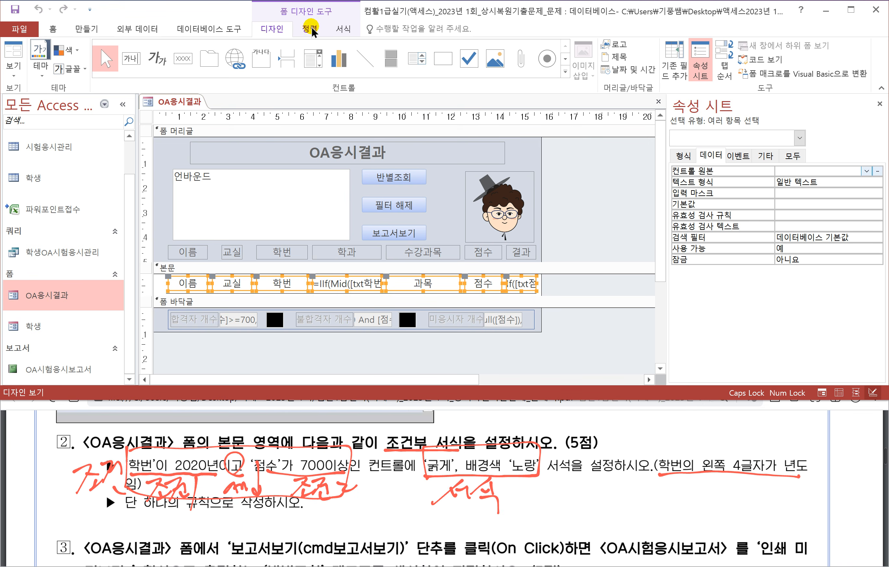
left_click(344, 30)
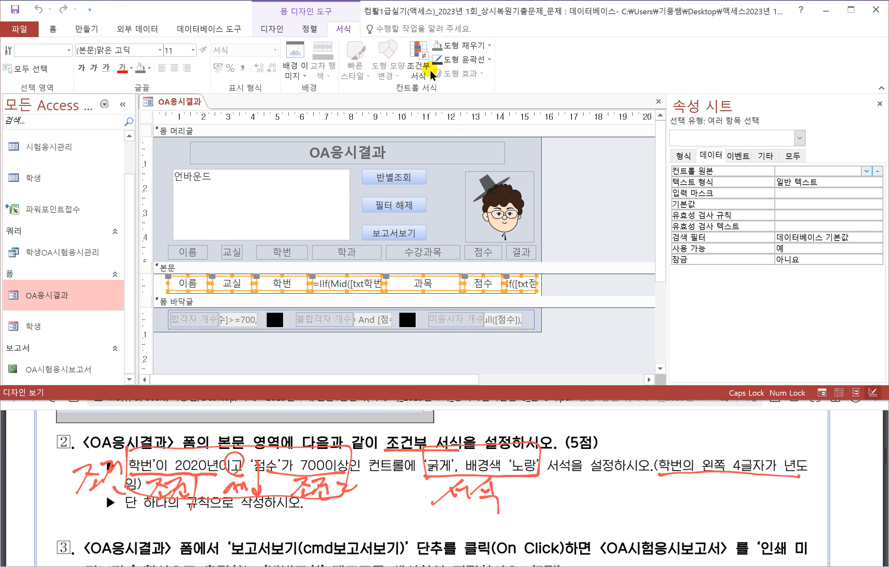
left_click(419, 67)
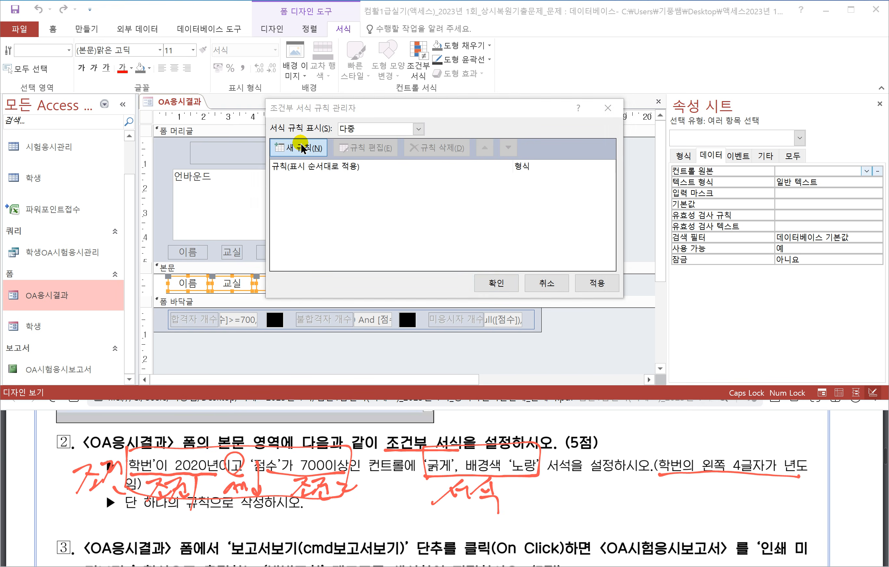
left_click(299, 148)
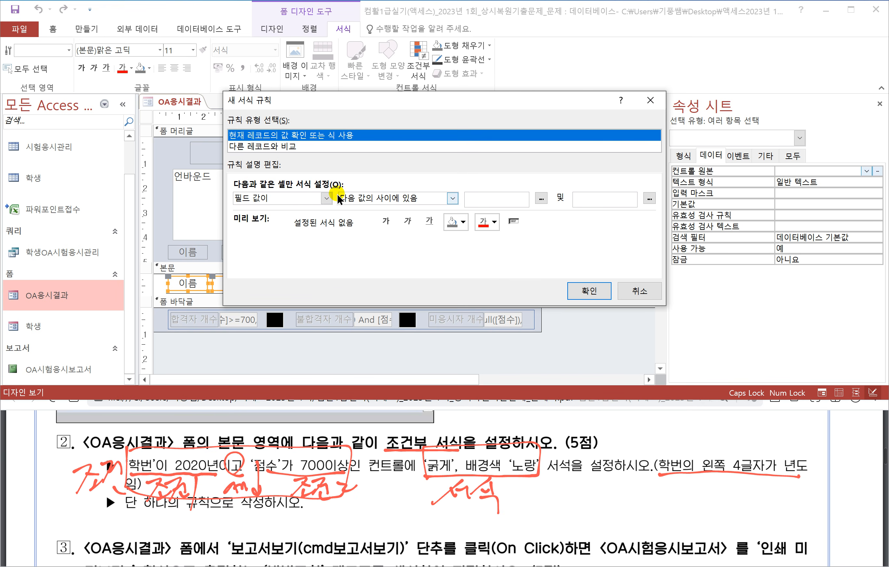
left_click(327, 198)
left_click(278, 224)
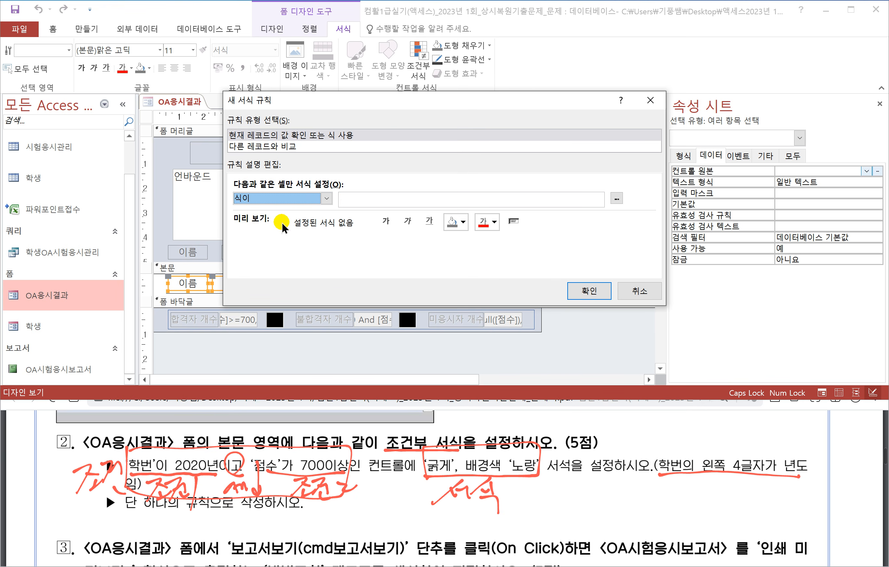
Enter the [학번] field in the rule's expression and return to the start of it
left_click(344, 200)
type("[하")
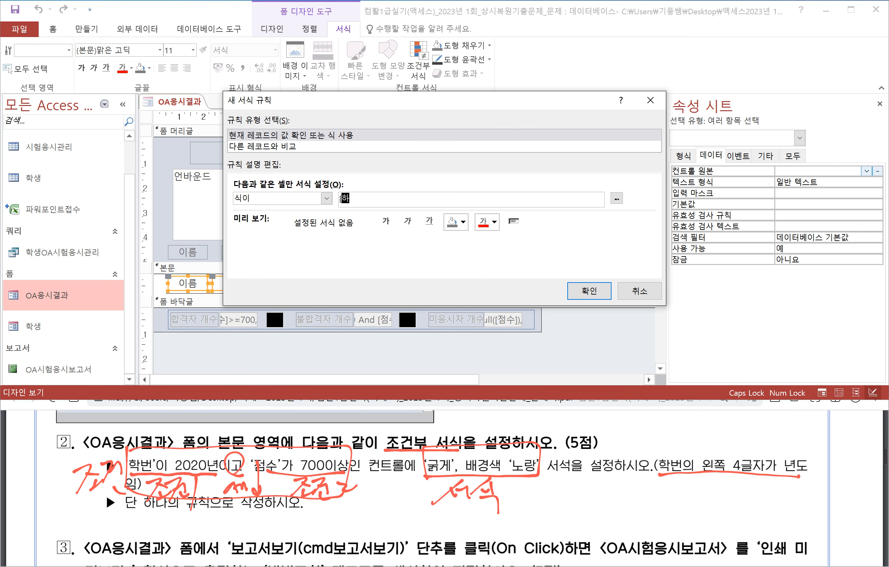
type("학버")
type("]")
key("Home")
Handwrite the Left function syntax =left(문자,수) below the 학번 note in exam problem 2
left_click(550, 498)
left_click_drag(551, 498, 563, 496)
left_click_drag(557, 504, 572, 499)
mouse_move(577, 477)
left_mouse_down()
mouse_move(577, 505)
mouse_move(602, 513)
left_mouse_up()
left_click_drag(594, 504, 629, 495)
mouse_move(620, 493)
left_mouse_down()
mouse_move(654, 511)
mouse_move(662, 494)
left_mouse_up()
left_click_drag(659, 483, 676, 492)
left_click_drag(661, 494, 675, 491)
mouse_move(659, 500)
left_mouse_down()
mouse_move(679, 496)
mouse_move(678, 505)
left_mouse_up()
mouse_move(681, 487)
left_mouse_down()
mouse_move(696, 485)
mouse_move(681, 504)
left_mouse_up()
left_click_drag(688, 493, 697, 497)
mouse_move(698, 476)
left_mouse_down()
mouse_move(699, 496)
mouse_move(724, 504)
left_mouse_up()
mouse_move(739, 479)
left_mouse_down()
mouse_move(722, 494)
mouse_move(740, 499)
left_mouse_up()
left_click_drag(746, 469, 741, 508)
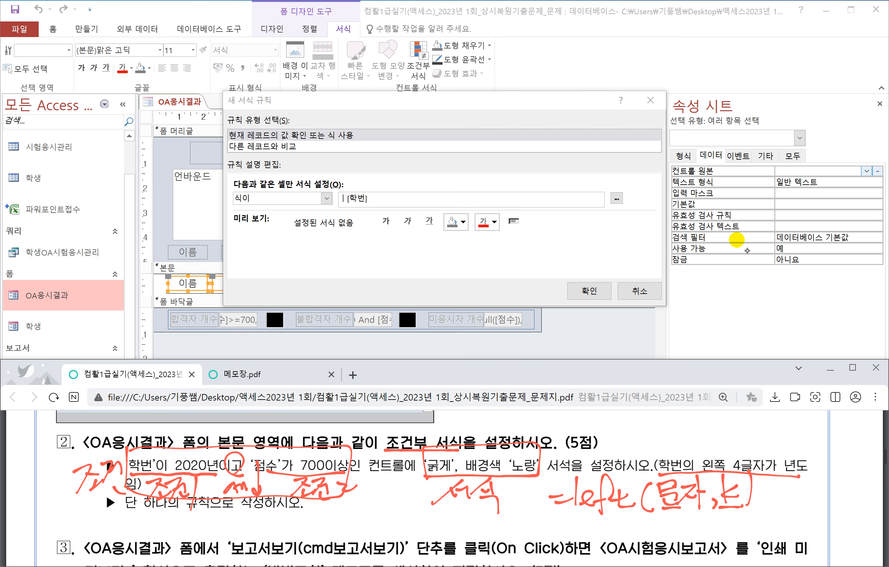
Set the rule's expression to LEFT([학번],4)=2020 AND [점수]>=700 and make its text format bold
left_click(382, 202)
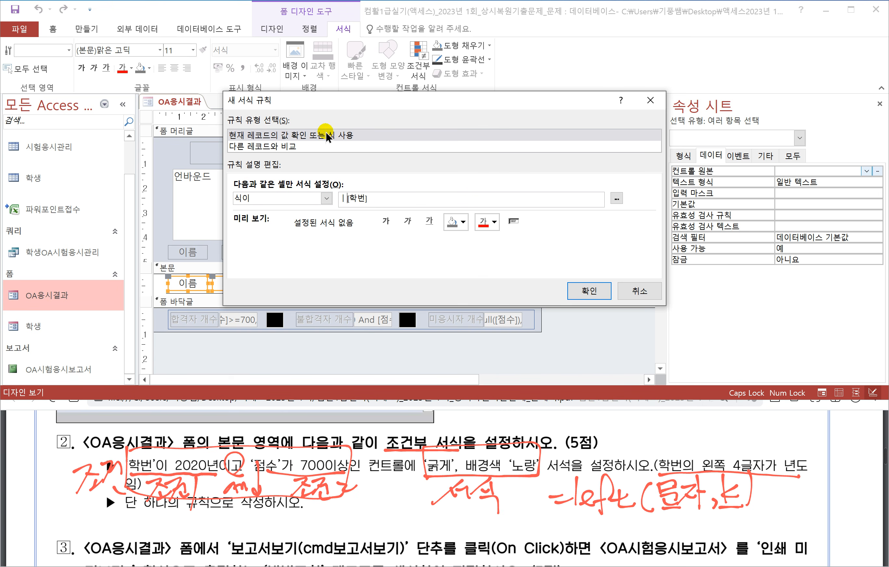
key("BackSpace")
type("학ㅂ")
type("]")
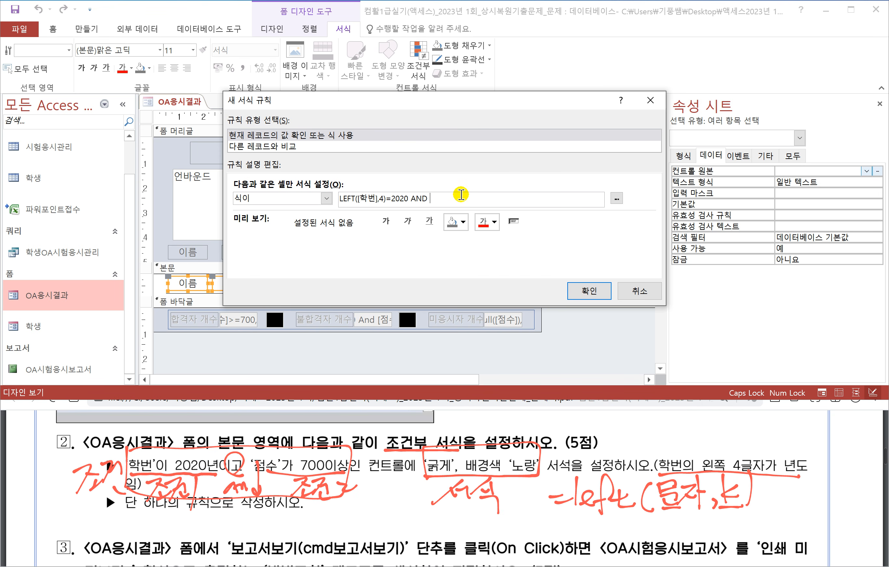
type("[W")
type("수]>=700")
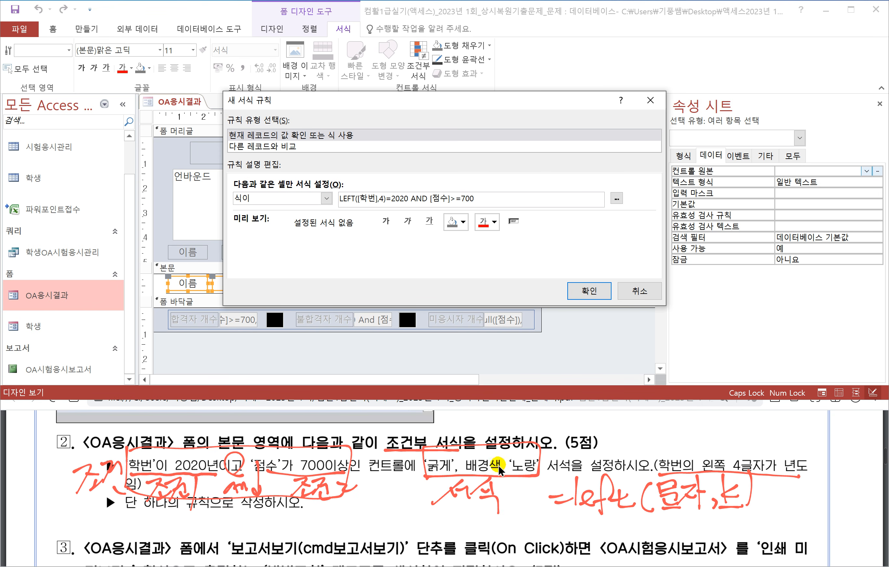
left_click(387, 227)
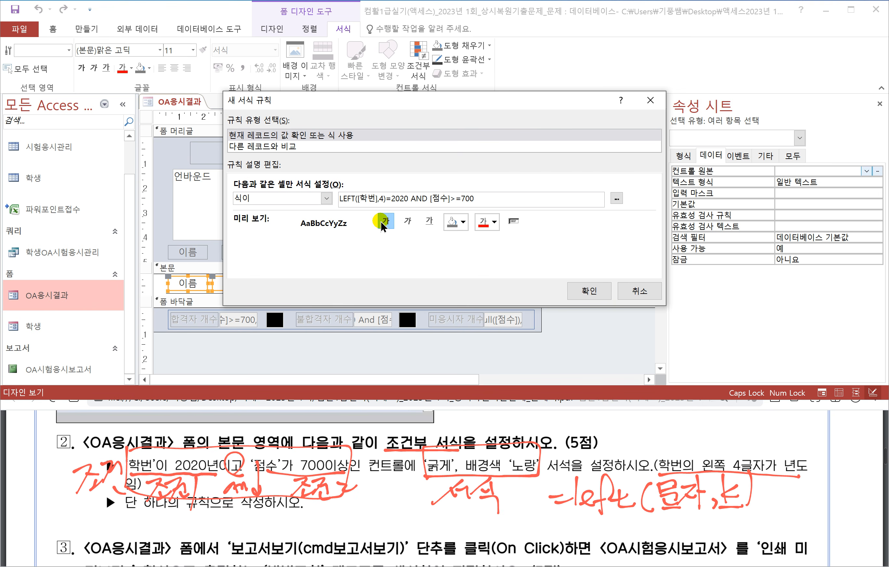
Give the conditional formatting rule a yellow background and apply it to the selected 본문 controls
left_click(455, 222)
left_click(469, 320)
left_click(588, 291)
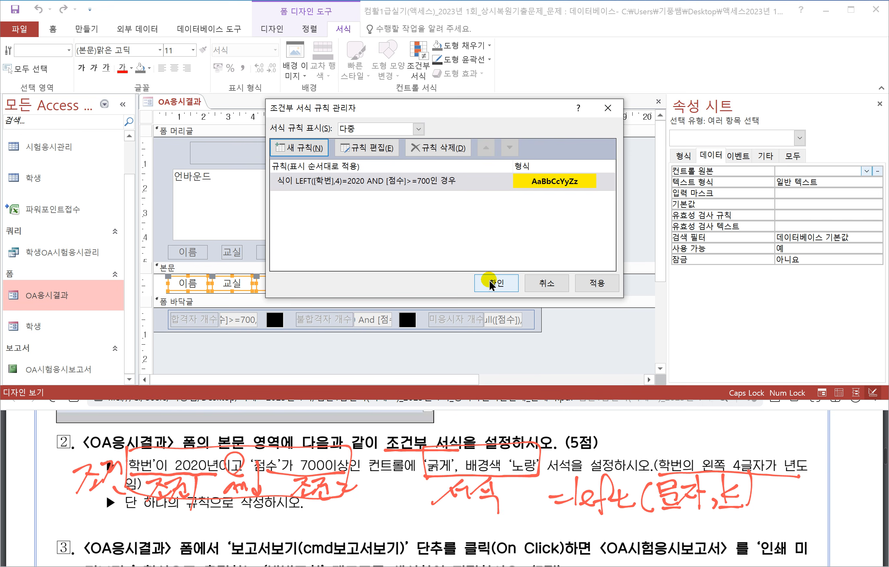
left_click(493, 283)
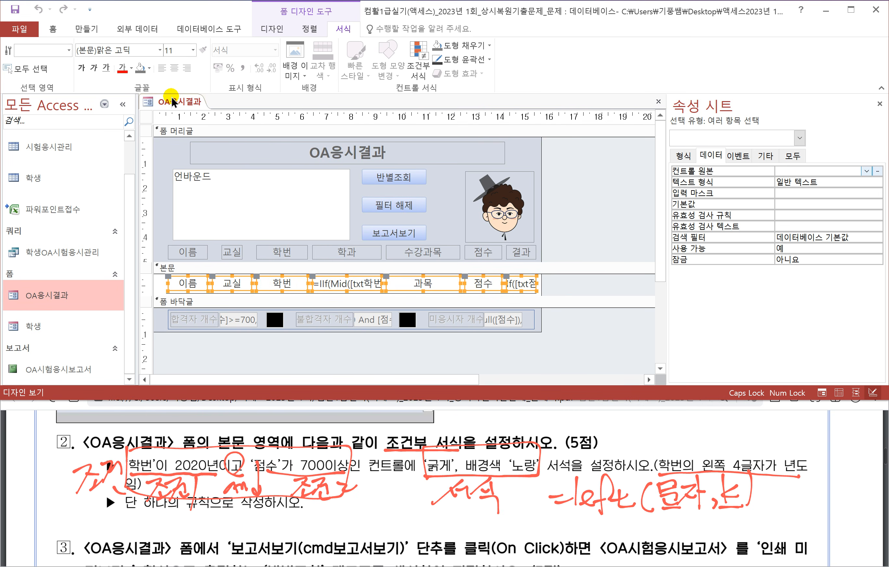
Show the OA응시결과 form in form view and check the conditional formatting across its records
right_click(173, 101)
left_click(209, 152)
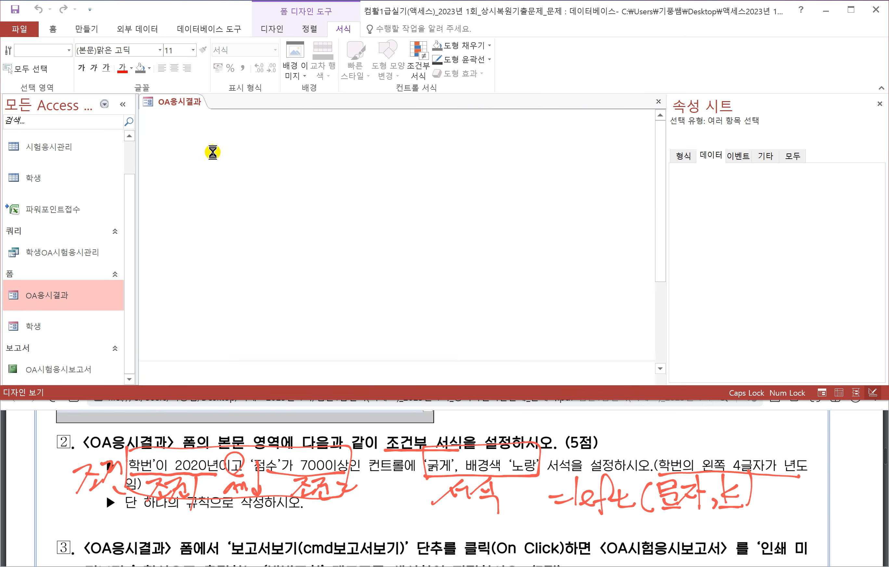
scroll(422, 288, "down", 3)
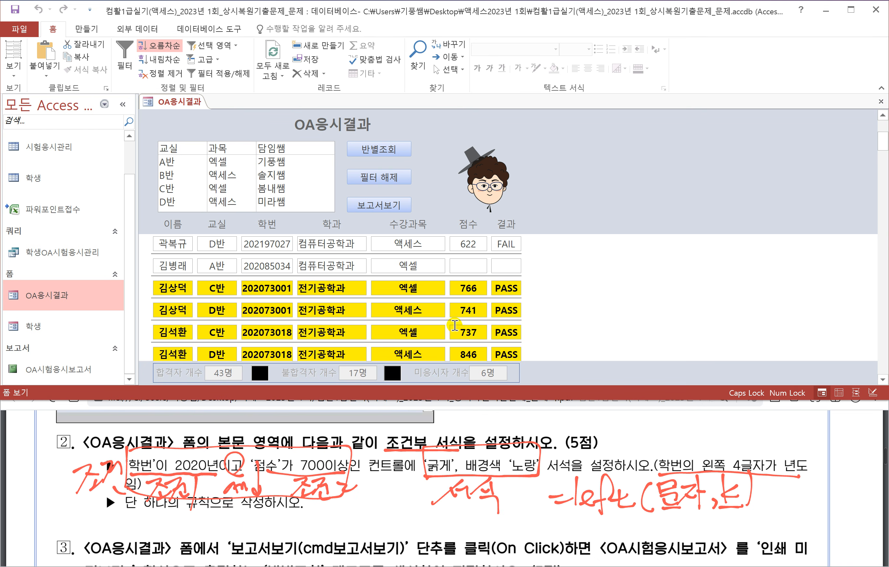
scroll(469, 306, "down", 2)
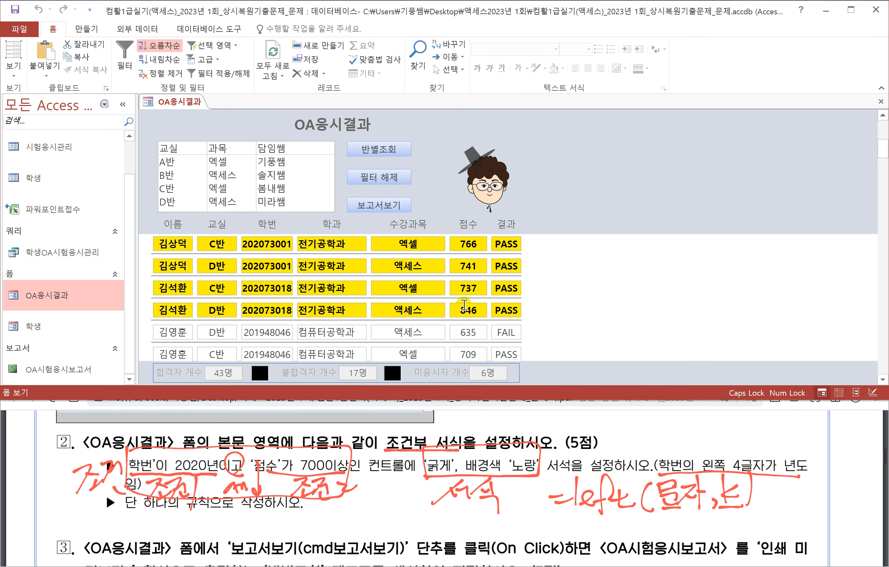
scroll(460, 304, "down", 3)
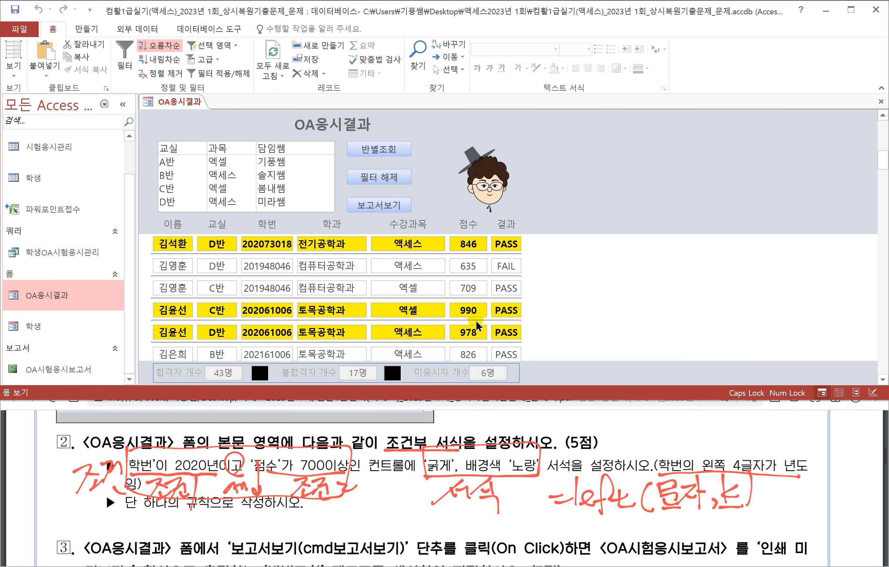
scroll(478, 325, "down", 2)
scroll(372, 306, "up", 7)
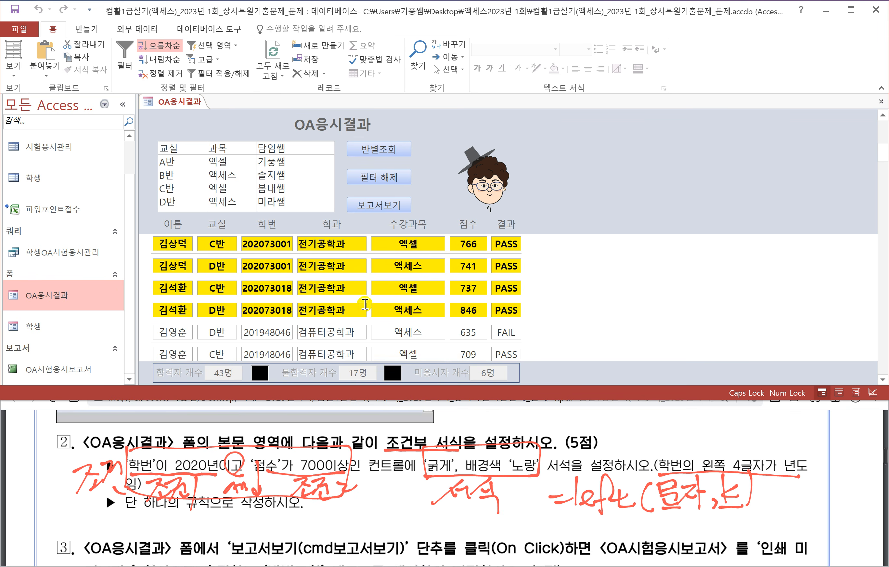
scroll(366, 304, "up", 3)
scroll(364, 304, "down", 4)
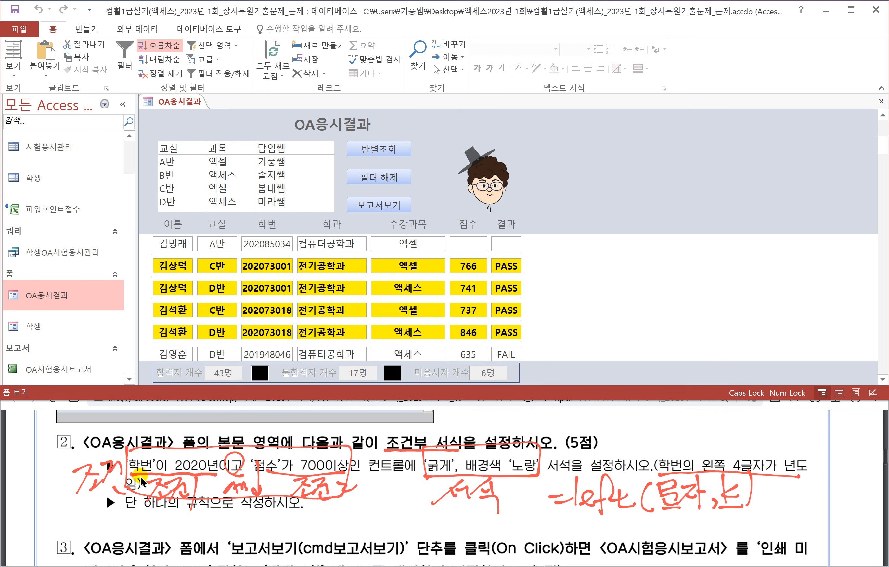
Return the OA응시결과 form to design view and select the 보고서보기 command button named in exam problem 3
right_click(183, 102)
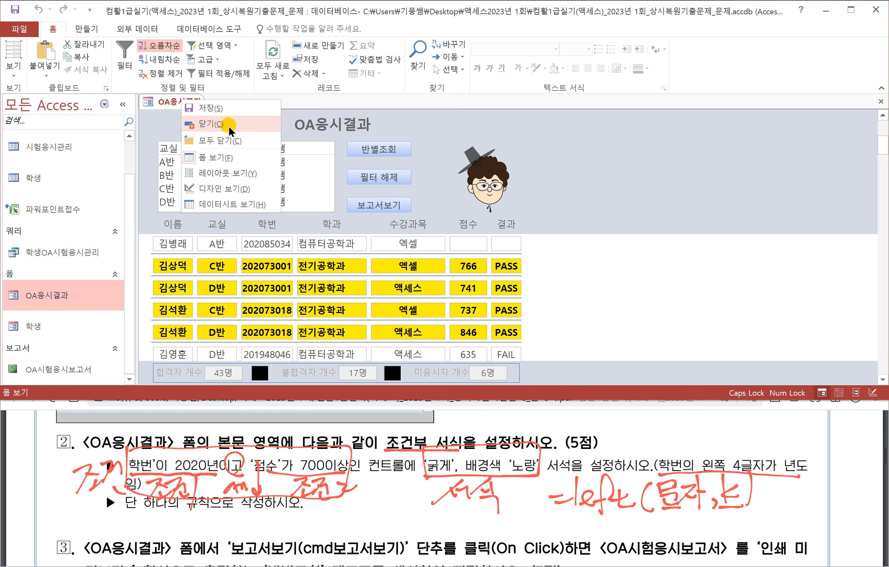
left_click(209, 188)
left_click(197, 455)
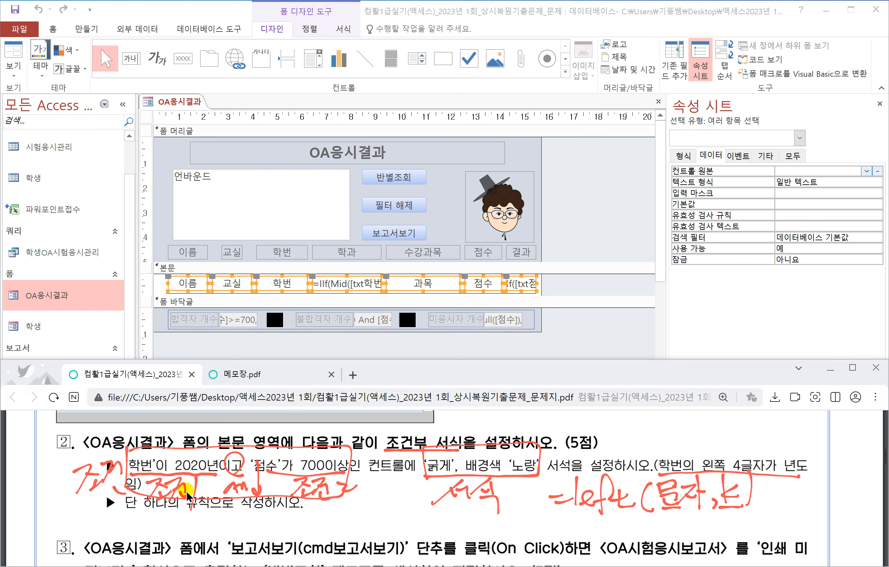
scroll(197, 454, "down", 1)
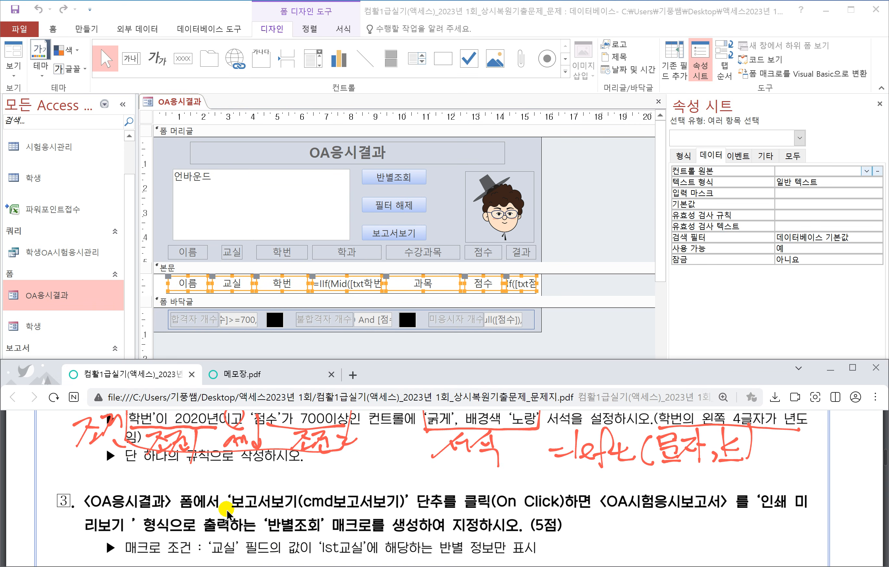
left_click(402, 233)
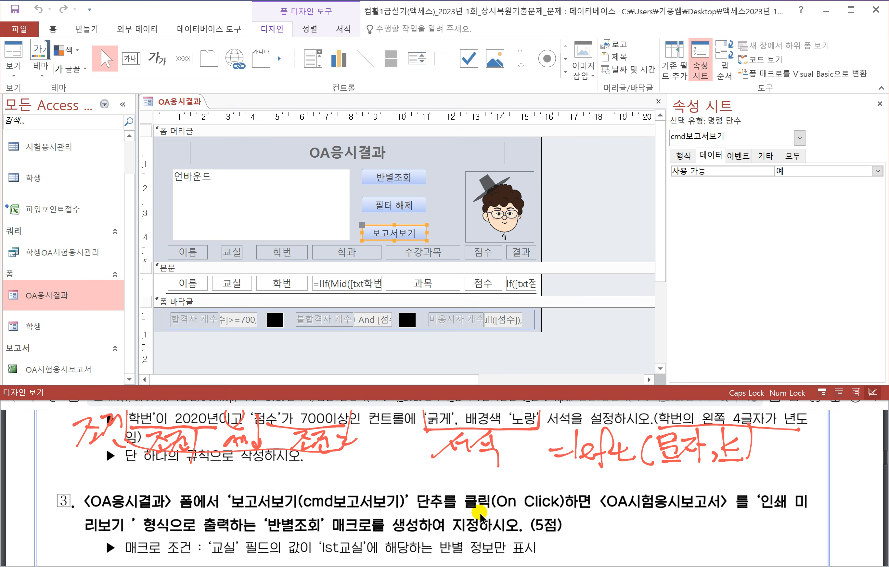
Underline OA시험응시보고서 and the 교실 and lst교실 macro condition text in exam problem 3
left_click(605, 513)
left_click_drag(605, 512, 719, 510)
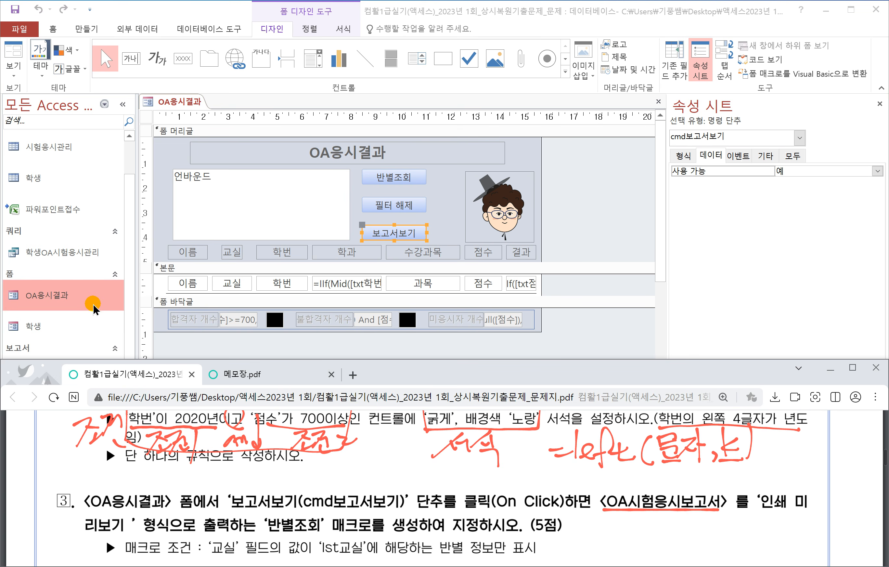
left_click(125, 248)
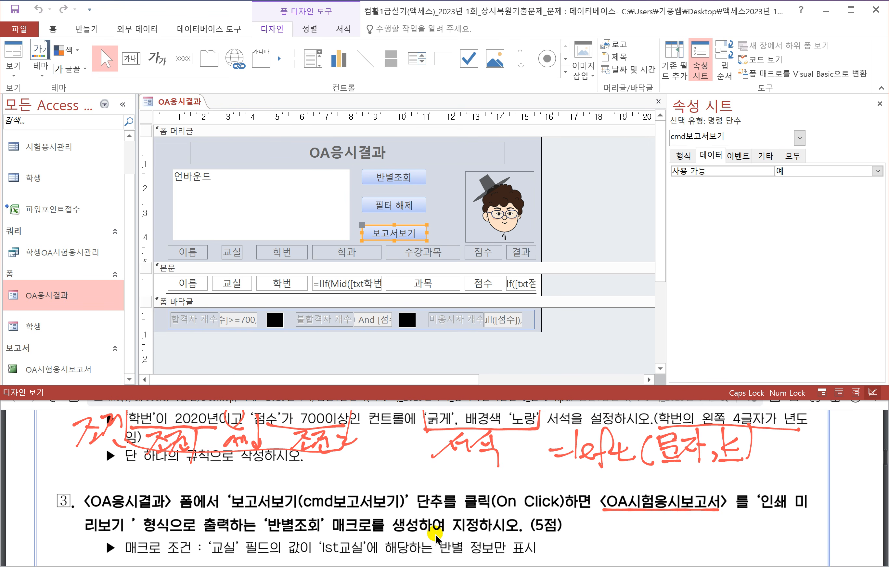
scroll(375, 521, "down", 1)
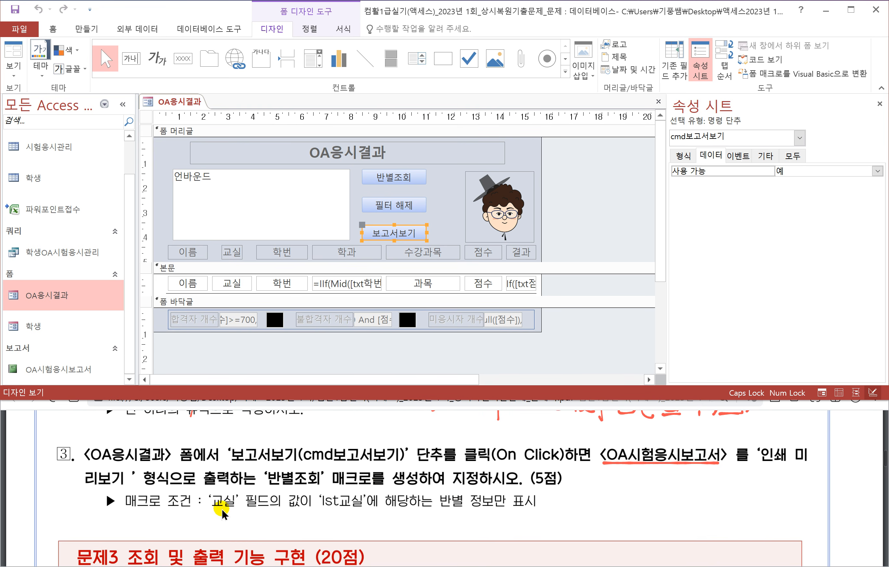
left_click_drag(219, 508, 278, 509)
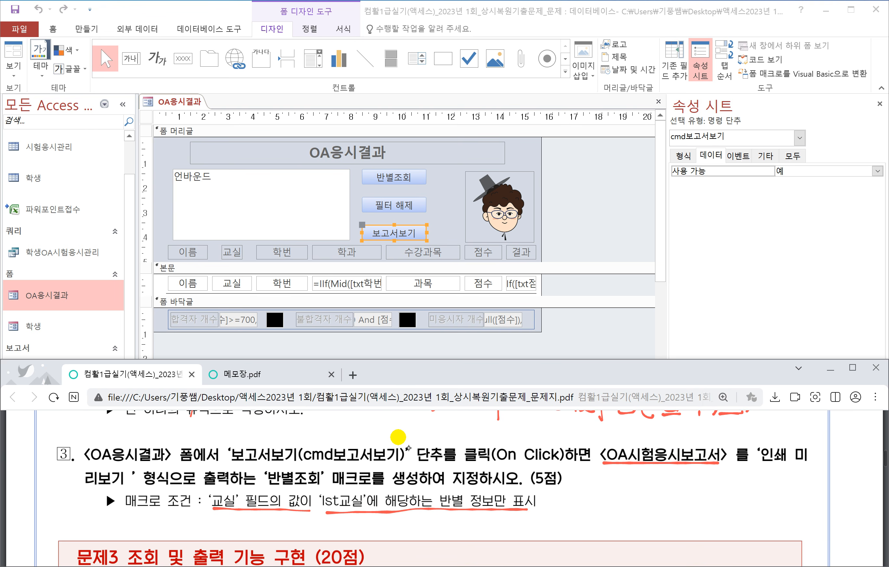
scroll(409, 467, "down", 1)
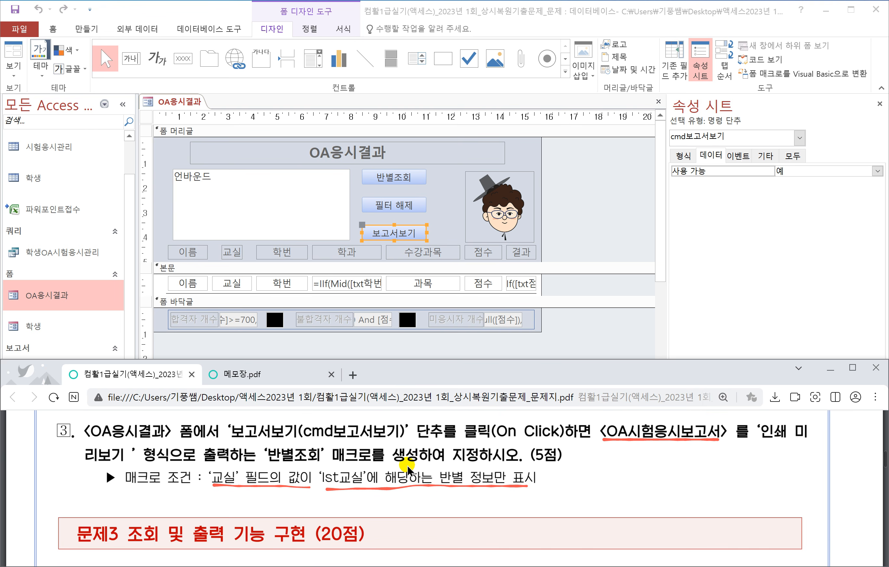
Handwrite the macro condition syntax 매크로 조건: [필드명]=[forms]![현재폼명]![컨트롤명] below exam problem 3
mouse_move(358, 499)
left_mouse_down()
mouse_move(358, 510)
mouse_move(373, 515)
left_mouse_up()
mouse_move(380, 497)
left_mouse_down()
mouse_move(380, 508)
mouse_move(412, 517)
mouse_move(456, 516)
left_mouse_up()
left_click_drag(460, 509, 460, 510)
mouse_move(459, 514)
left_mouse_down()
mouse_move(493, 517)
mouse_move(500, 497)
mouse_move(507, 516)
left_mouse_up()
left_click_drag(510, 495, 522, 517)
mouse_move(518, 497)
left_mouse_down()
mouse_move(523, 512)
mouse_move(565, 507)
left_mouse_up()
mouse_move(552, 512)
left_mouse_down()
mouse_move(573, 503)
mouse_move(585, 524)
left_mouse_up()
left_click_drag(579, 503, 629, 504)
mouse_move(632, 496)
left_mouse_down()
mouse_move(642, 492)
mouse_move(636, 514)
mouse_move(652, 505)
left_mouse_up()
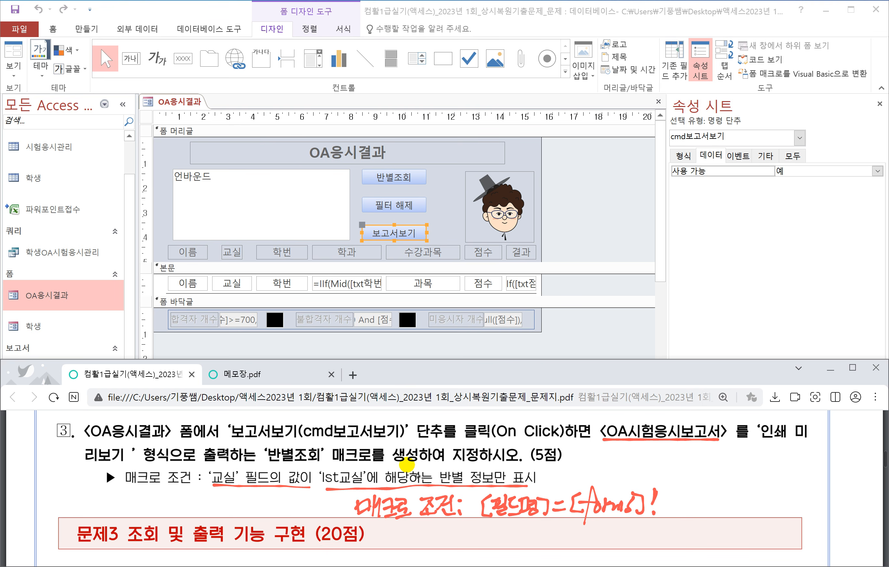
mouse_move(669, 494)
left_mouse_down()
mouse_move(673, 514)
mouse_move(680, 496)
left_mouse_up()
left_click_drag(676, 502, 688, 499)
left_click_drag(682, 505, 689, 504)
left_click_drag(690, 494, 691, 508)
left_click_drag(680, 511, 691, 516)
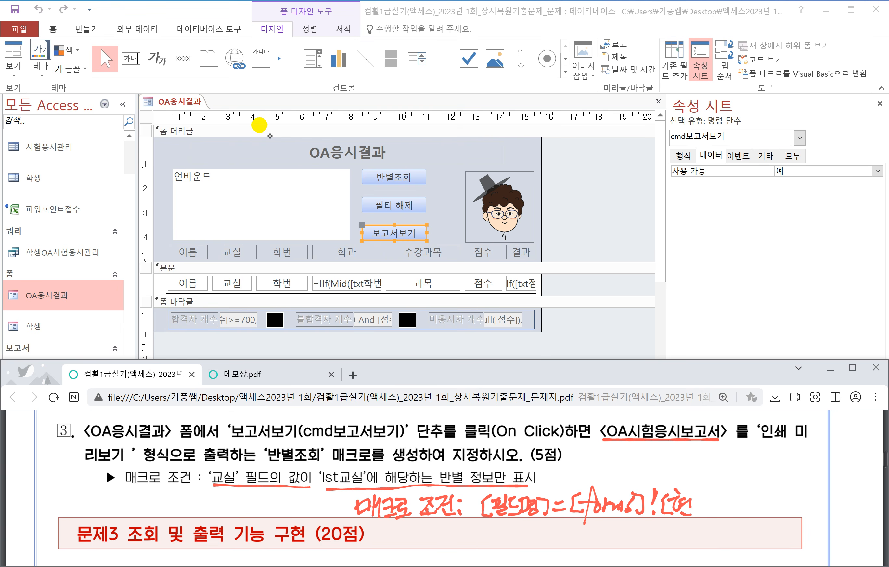
mouse_move(693, 495)
left_mouse_down()
mouse_move(694, 510)
mouse_move(702, 508)
left_mouse_up()
left_click_drag(703, 496, 719, 510)
left_click_drag(714, 509, 724, 510)
left_click_drag(722, 499, 734, 506)
mouse_move(736, 497)
left_mouse_down()
mouse_move(746, 500)
mouse_move(742, 515)
mouse_move(763, 504)
mouse_move(781, 518)
mouse_move(795, 500)
left_mouse_up()
mouse_move(782, 505)
left_mouse_down()
mouse_move(794, 517)
mouse_move(799, 508)
mouse_move(809, 514)
left_mouse_up()
left_click_drag(808, 491, 831, 518)
Box 교실 and lst교실 in the macro condition and label them by hand as 필드명 and 컨트롤명
mouse_move(211, 484)
left_mouse_down()
mouse_move(237, 474)
mouse_move(216, 485)
mouse_move(200, 516)
left_mouse_up()
mouse_move(198, 494)
left_mouse_down()
mouse_move(203, 508)
mouse_move(229, 508)
left_mouse_up()
left_click_drag(225, 506, 223, 508)
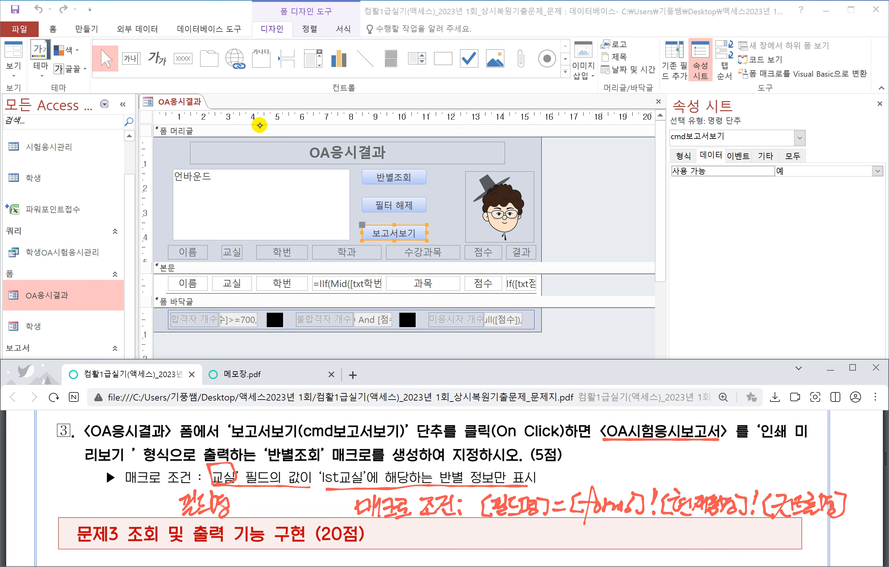
left_click_drag(318, 466, 319, 488)
mouse_move(318, 466)
left_mouse_down()
mouse_move(361, 466)
mouse_move(320, 487)
mouse_move(320, 507)
left_mouse_up()
mouse_move(314, 495)
left_mouse_down()
mouse_move(320, 507)
mouse_move(331, 497)
left_mouse_up()
left_click_drag(258, 507, 270, 511)
mouse_move(250, 522)
left_mouse_down()
mouse_move(269, 534)
mouse_move(284, 507)
left_mouse_up()
left_click_drag(277, 509, 292, 522)
left_click_drag(291, 504, 297, 510)
left_click_drag(289, 511, 298, 516)
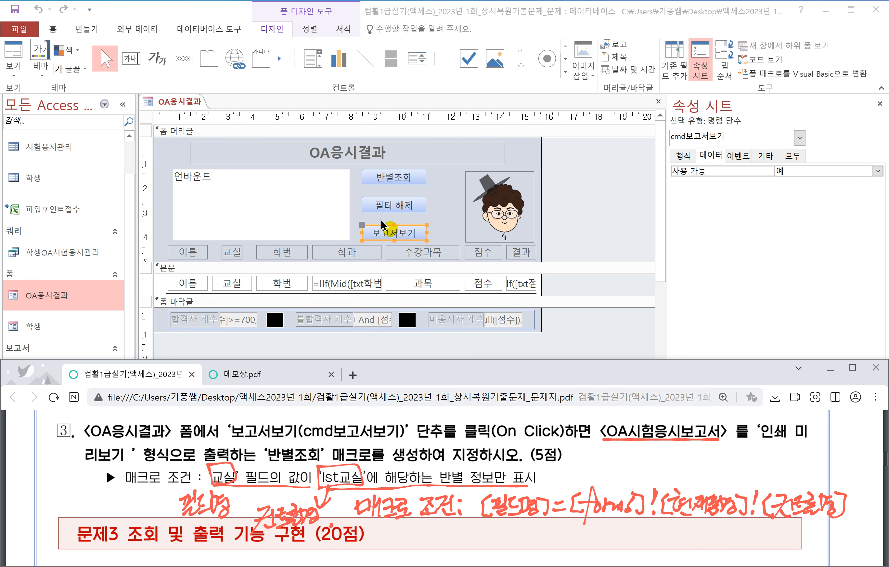
Create a new macro and add an OpenReport action to it
left_click(80, 23)
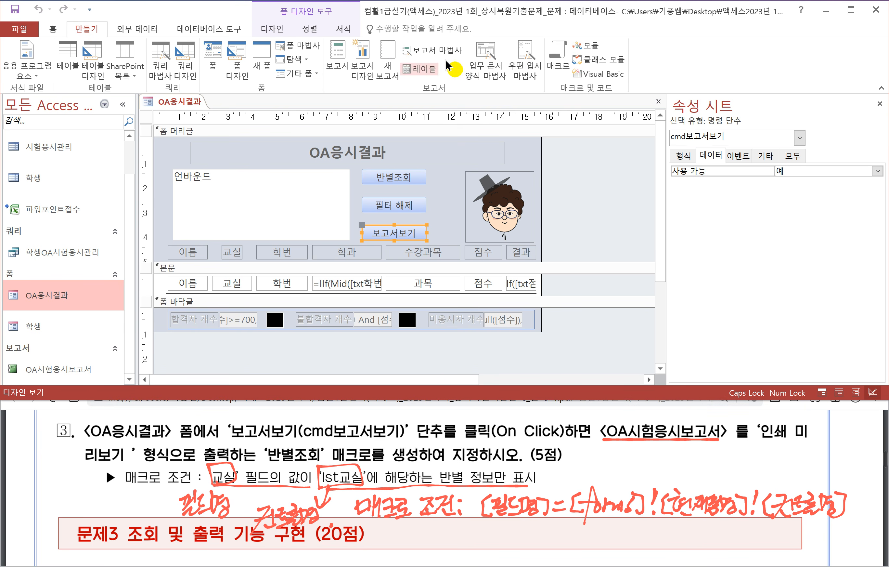
left_click(549, 60)
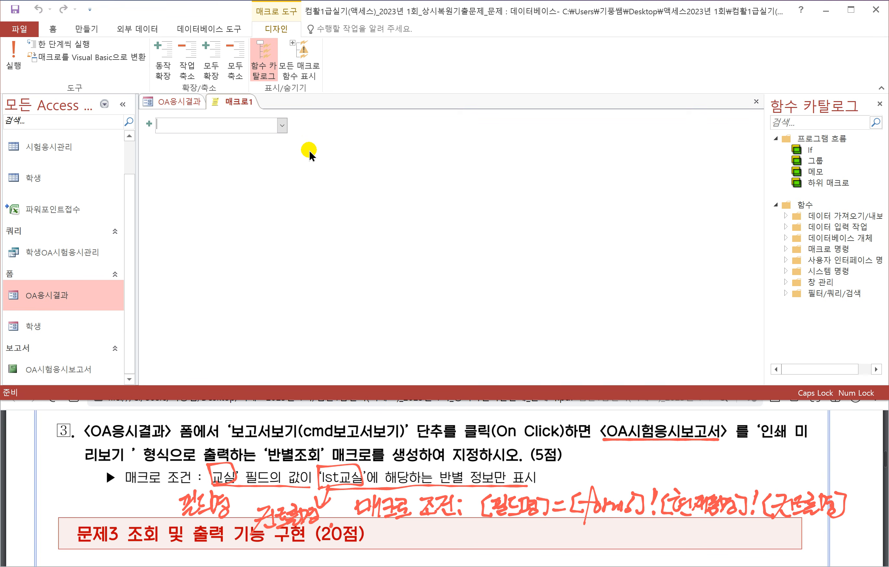
left_click(282, 126)
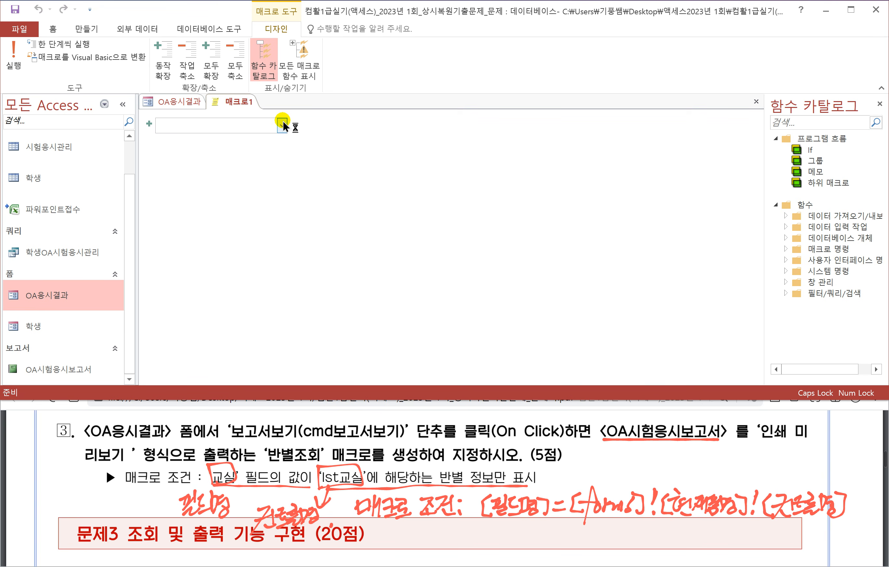
scroll(225, 445, "down", 3)
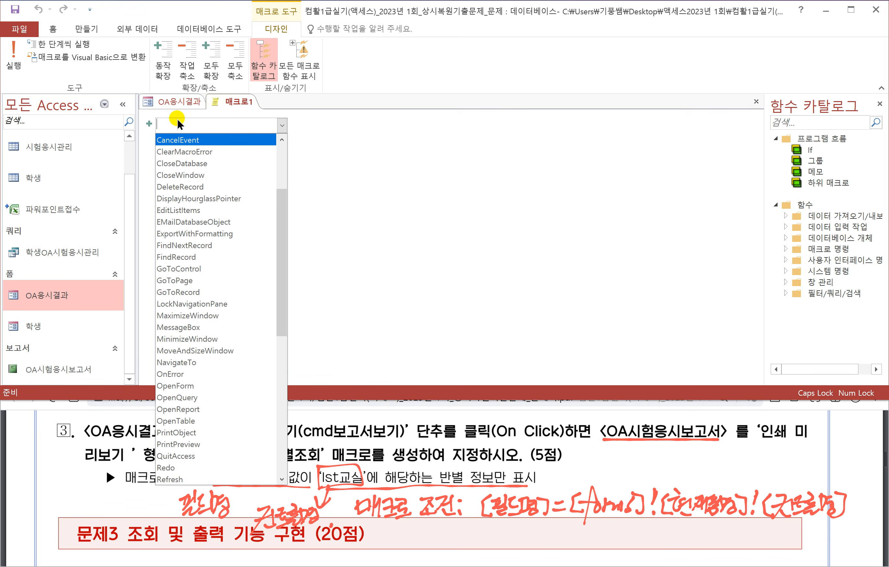
type("OPEN")
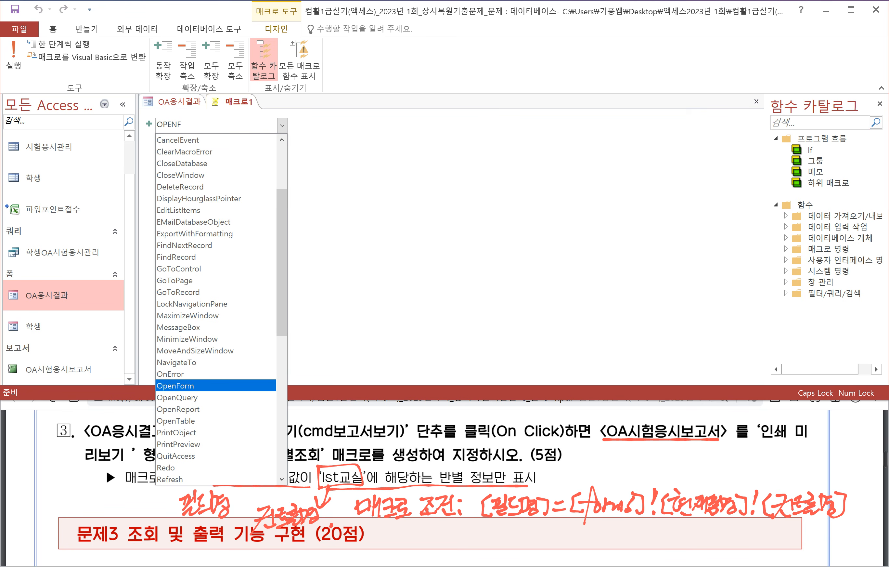
type("F")
key("BackSpace")
type("RE")
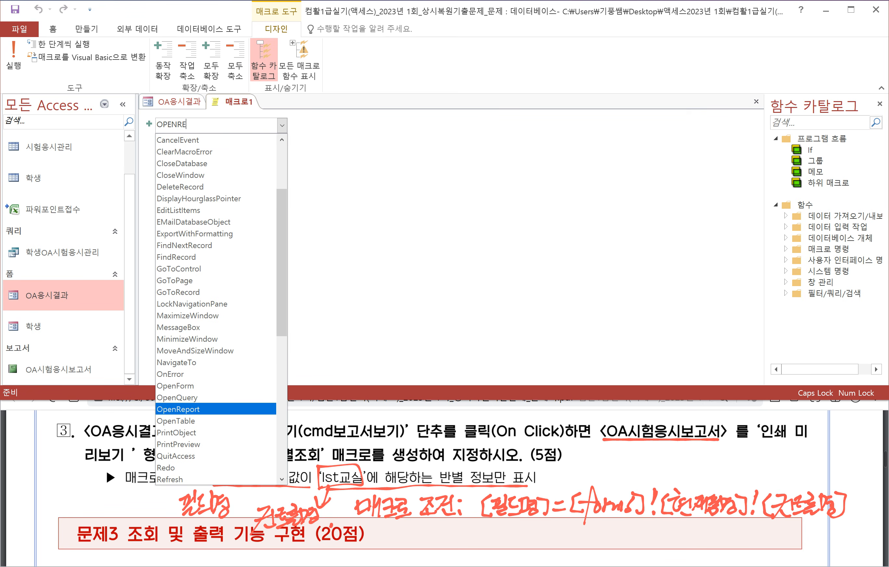
type("PORT")
key("Return")
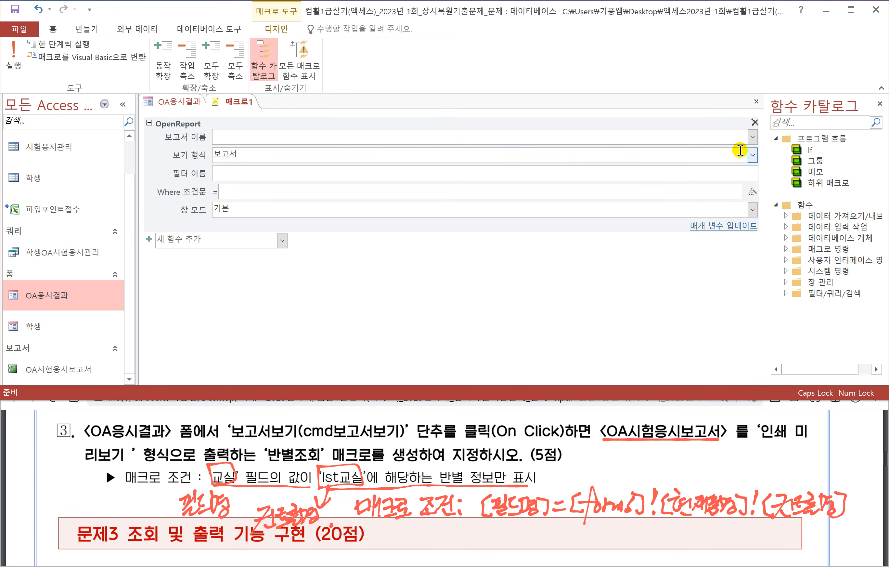
Set the action's report to OA시험응시보고서, underline 인쇄 미리보기 in problem 3, and choose 인쇄 미리 보기 as the view
left_click(749, 138)
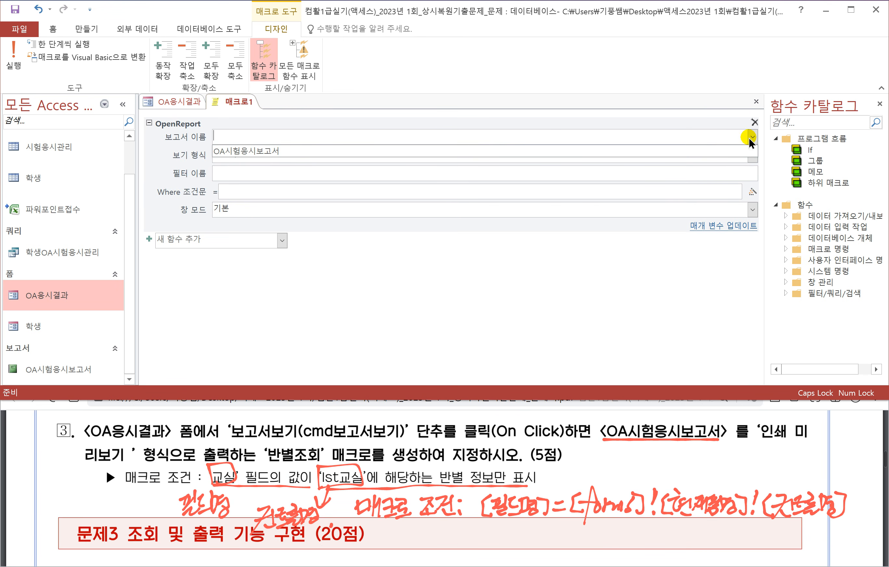
left_click(258, 151)
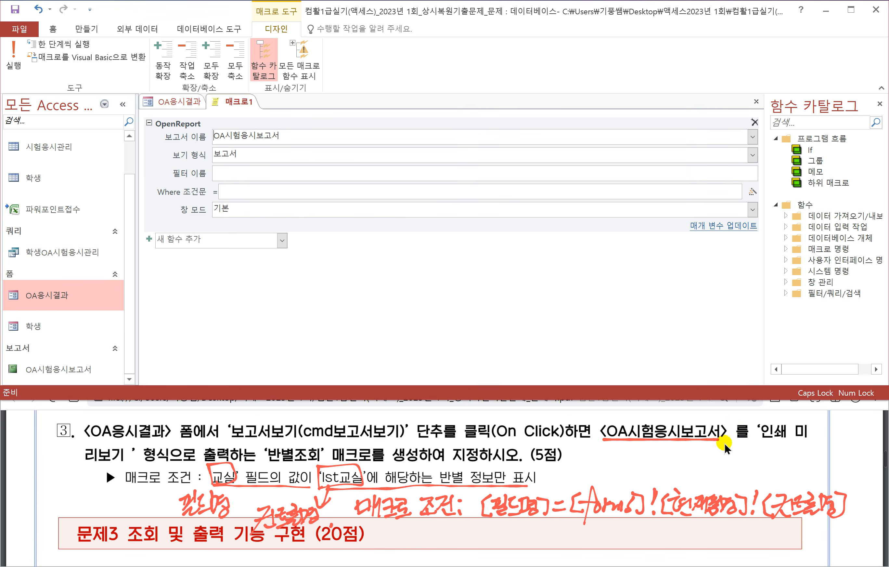
left_click_drag(750, 442, 818, 441)
left_click_drag(80, 464, 154, 465)
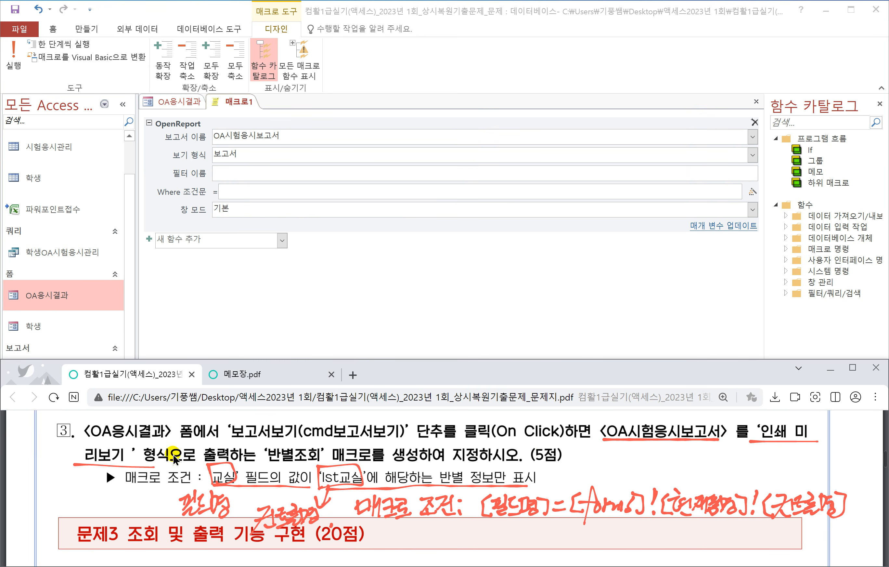
left_click(752, 155)
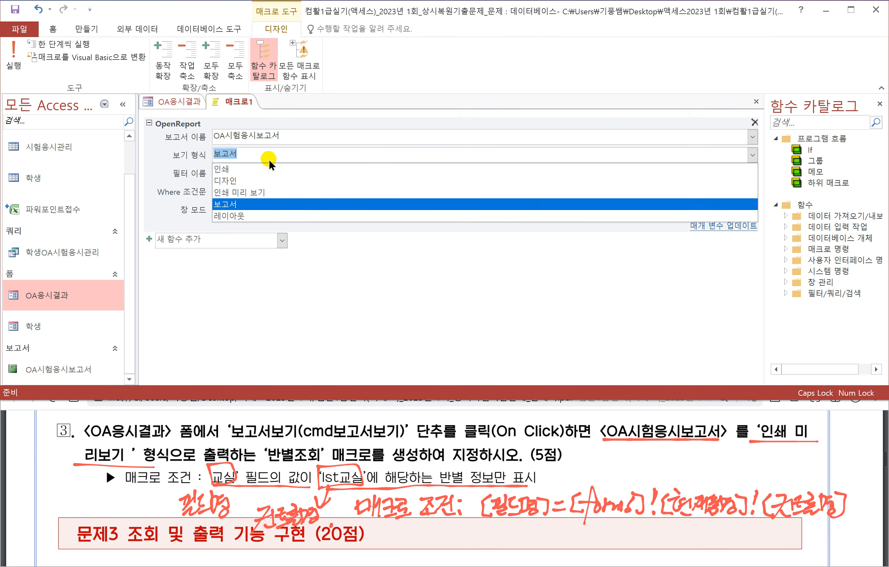
left_click(253, 192)
Begin the OpenReport action's Where condition with the opening of the 교실 field reference, [교
left_click(260, 193)
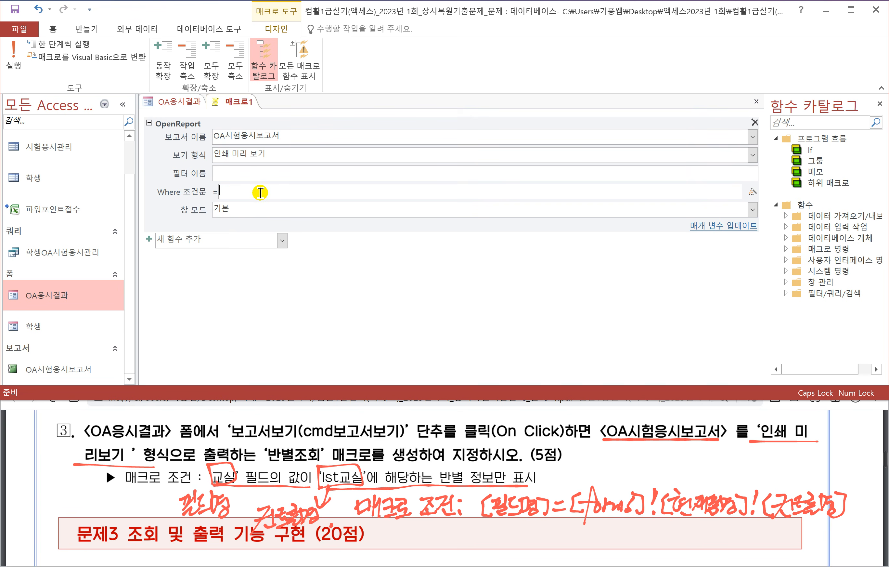
type("[")
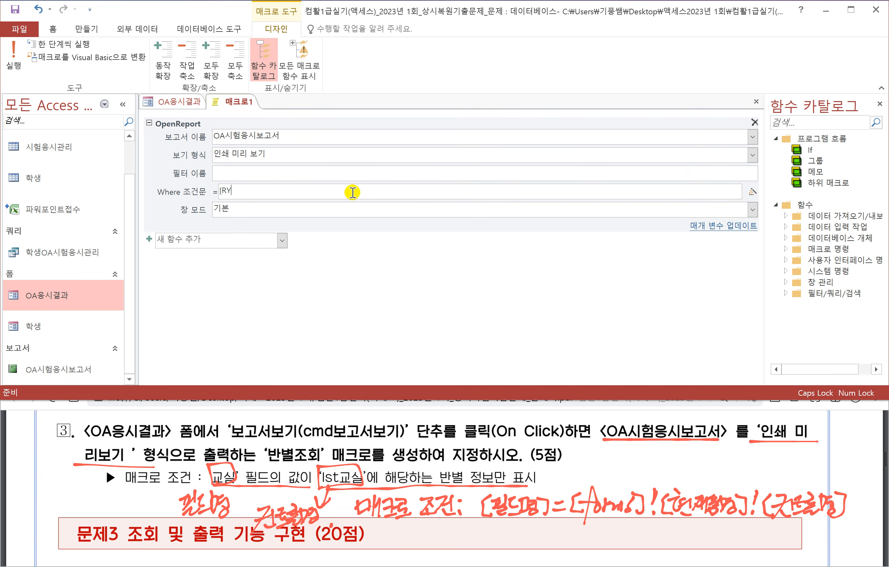
type("교")
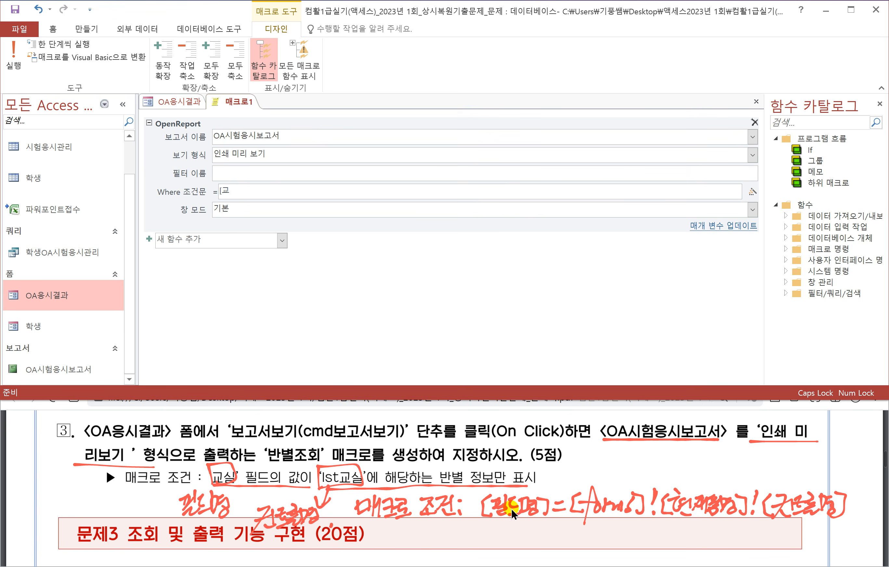
Handwrite the example classes A반, B반, C반 and D반 under 필드명, box 컨트롤명 in the syntax note, and write A반 below it
scroll(531, 510, "down", 1)
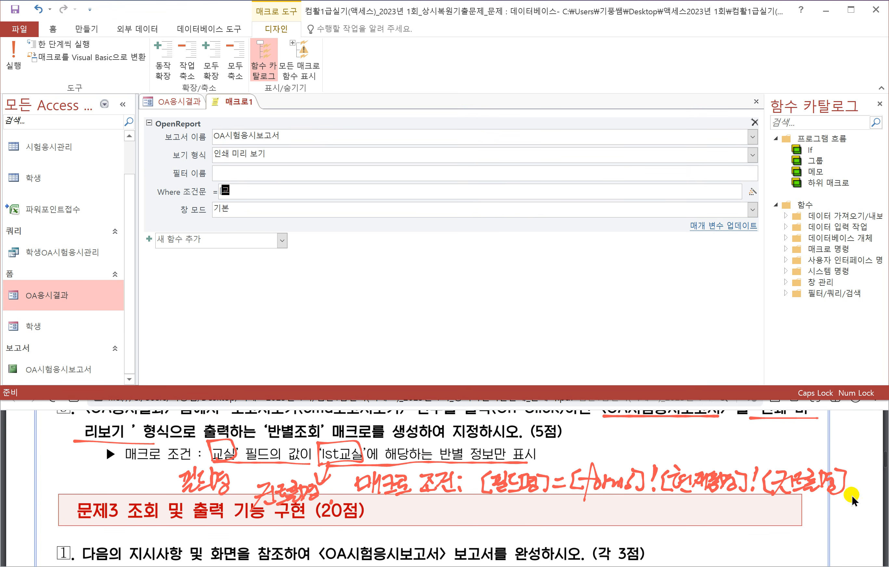
left_click(522, 401)
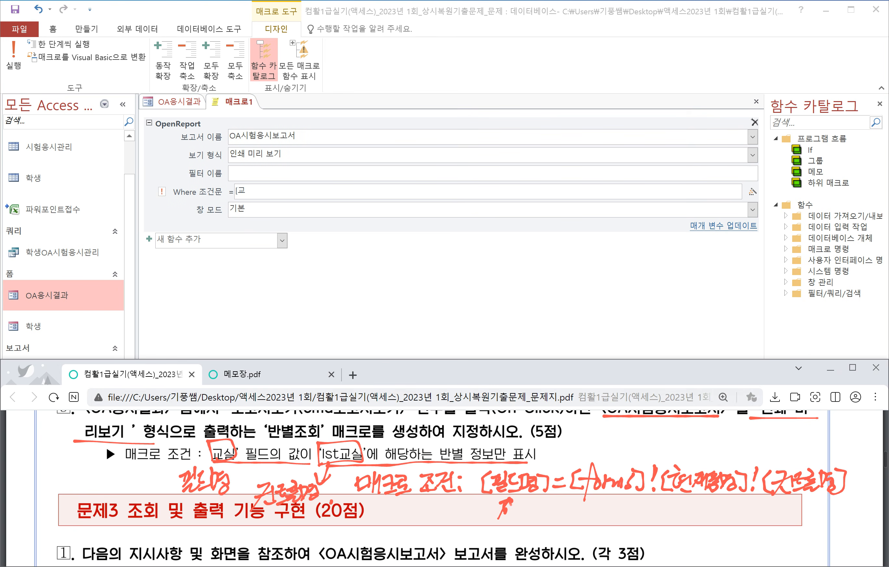
left_click_drag(521, 509, 535, 509)
mouse_move(526, 510)
left_mouse_down()
mouse_move(542, 510)
mouse_move(505, 538)
left_mouse_up()
left_click_drag(523, 522, 522, 528)
mouse_move(530, 521)
left_mouse_down()
mouse_move(529, 534)
mouse_move(540, 534)
left_mouse_up()
mouse_move(565, 498)
left_mouse_down()
mouse_move(558, 512)
mouse_move(583, 509)
left_mouse_up()
mouse_move(572, 511)
left_mouse_down()
mouse_move(579, 514)
mouse_move(561, 542)
left_mouse_up()
mouse_move(560, 527)
left_mouse_down()
mouse_move(570, 538)
mouse_move(600, 530)
left_mouse_up()
mouse_move(744, 499)
left_mouse_down()
mouse_move(856, 497)
mouse_move(757, 452)
mouse_move(758, 494)
mouse_move(800, 521)
left_mouse_up()
mouse_move(812, 507)
left_mouse_down()
mouse_move(814, 521)
mouse_move(821, 517)
left_mouse_up()
left_click_drag(825, 504, 829, 527)
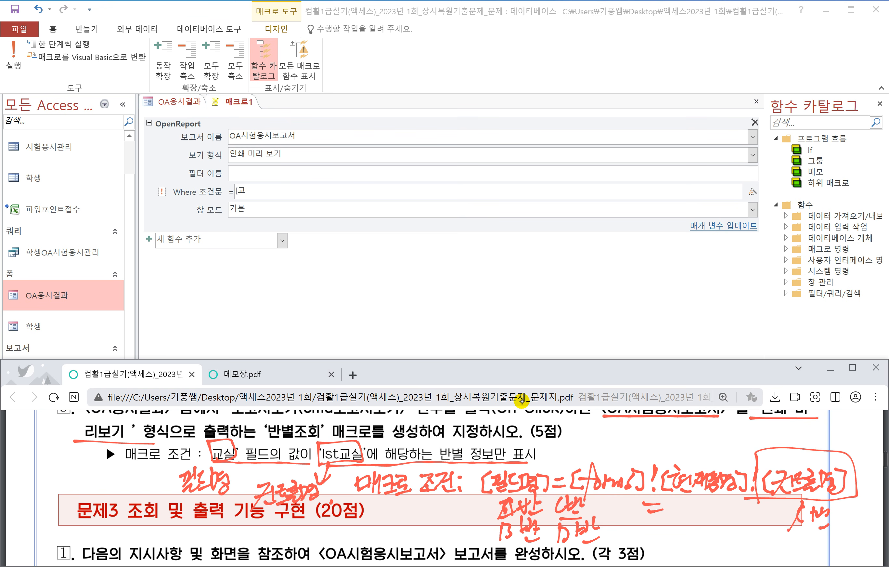
left_click_drag(795, 525, 811, 519)
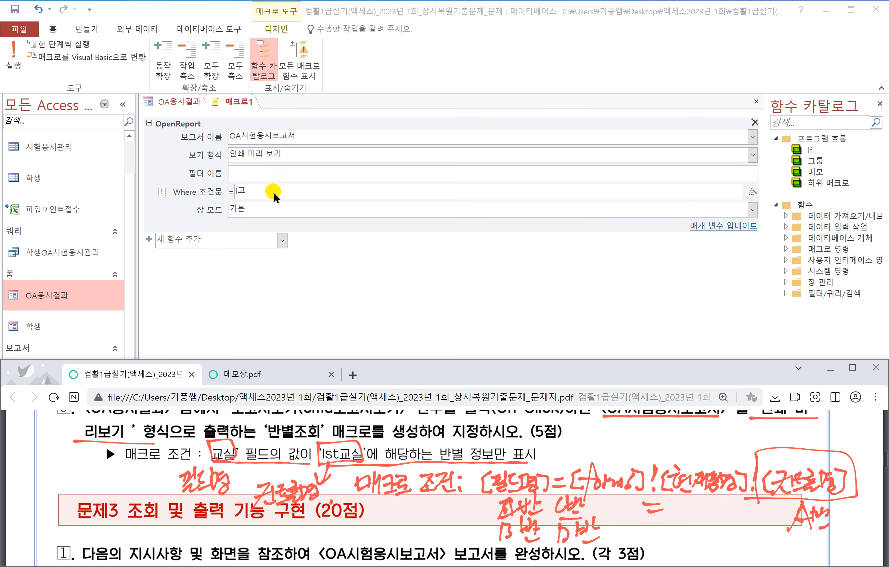
Extend the Where condition to [교실]=[FORMS]![OA응시결과]![, ready for the control reference
left_click(258, 190)
type("[교시")
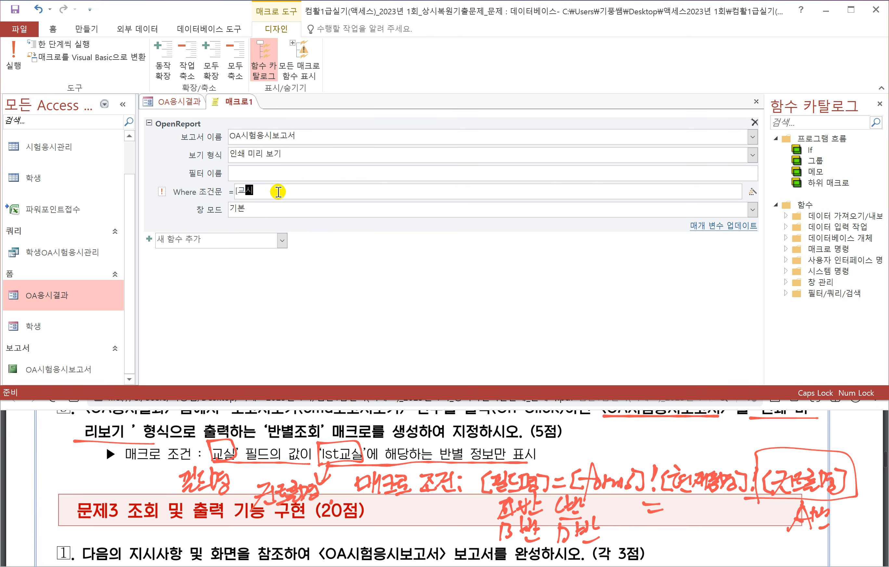
type("]=[FORMS")
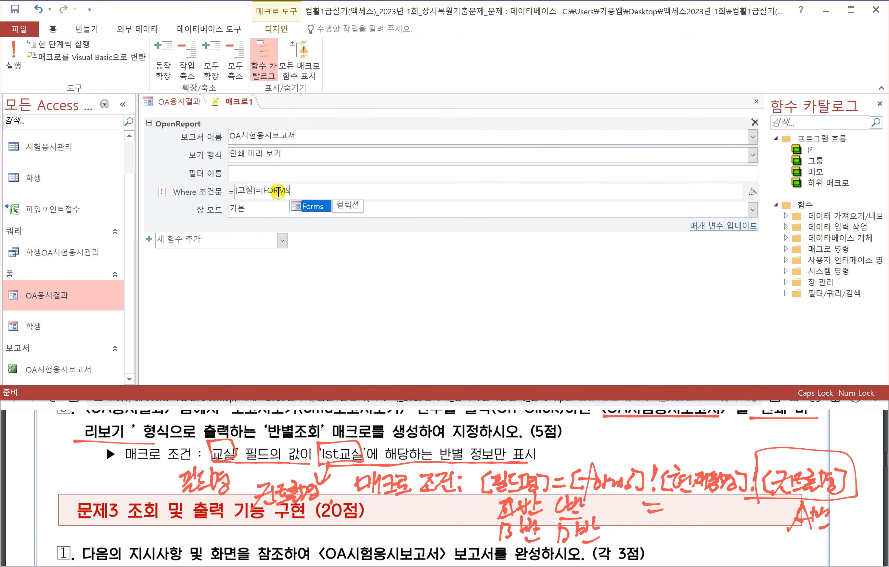
type("]")
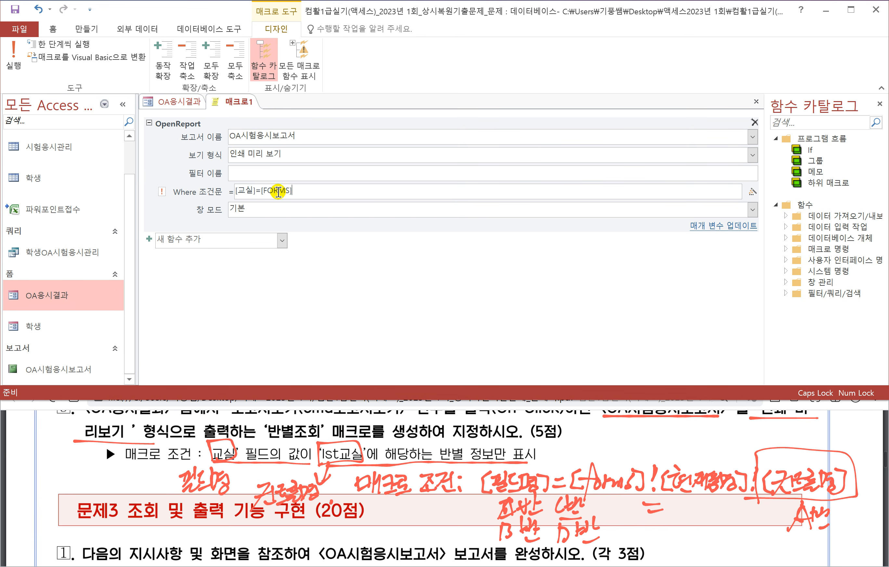
type("![")
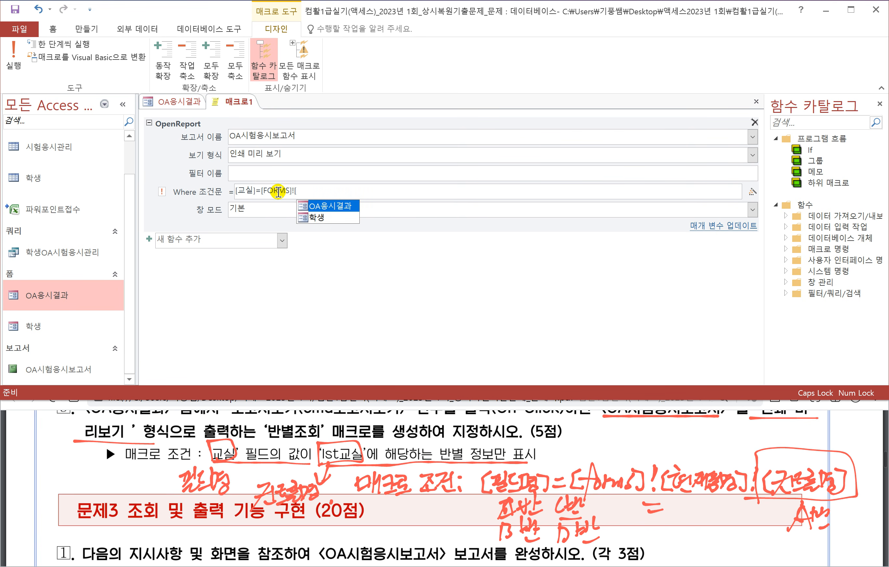
key("Return")
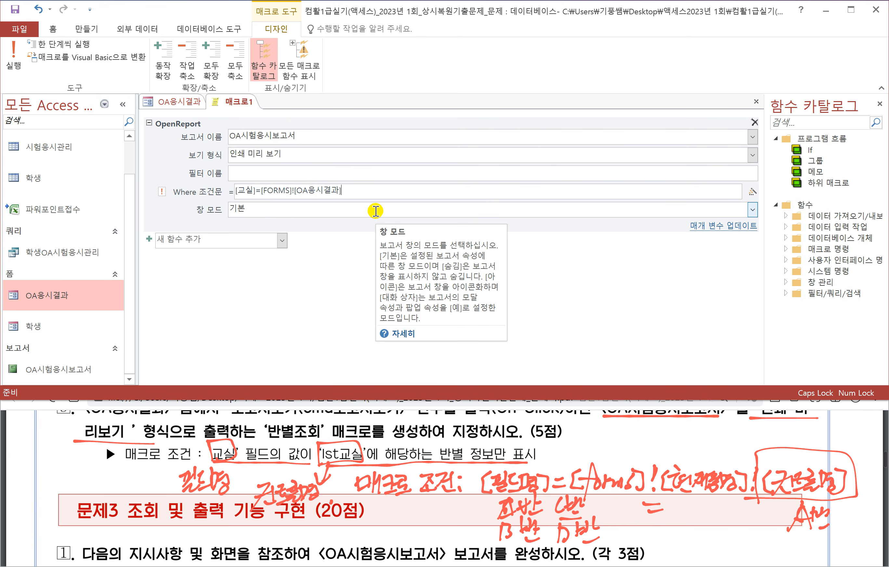
type("![")
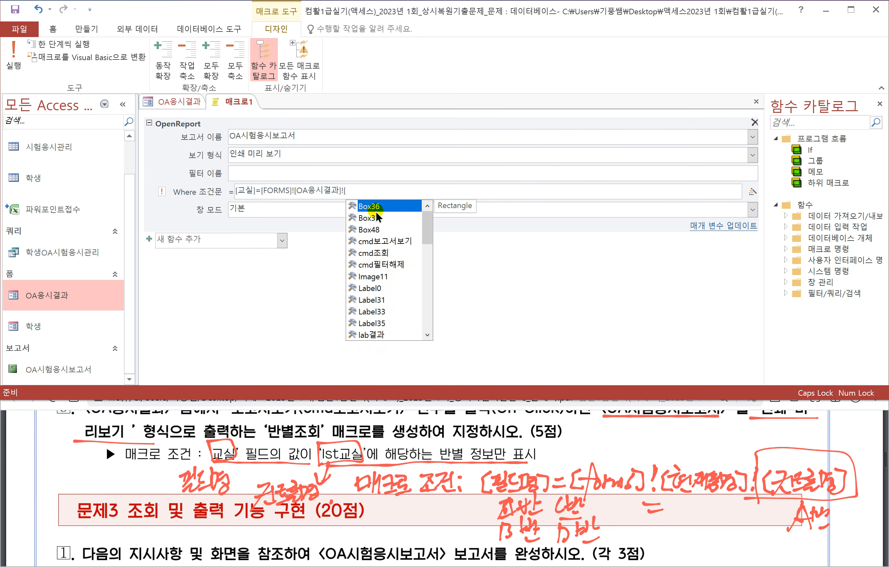
type("ㅣㄴㅅ")
key("BackSpace")
key("BackSpace")
key("BackSpace")
key("Hangul")
type("LST")
key("Hangul")
type("교")
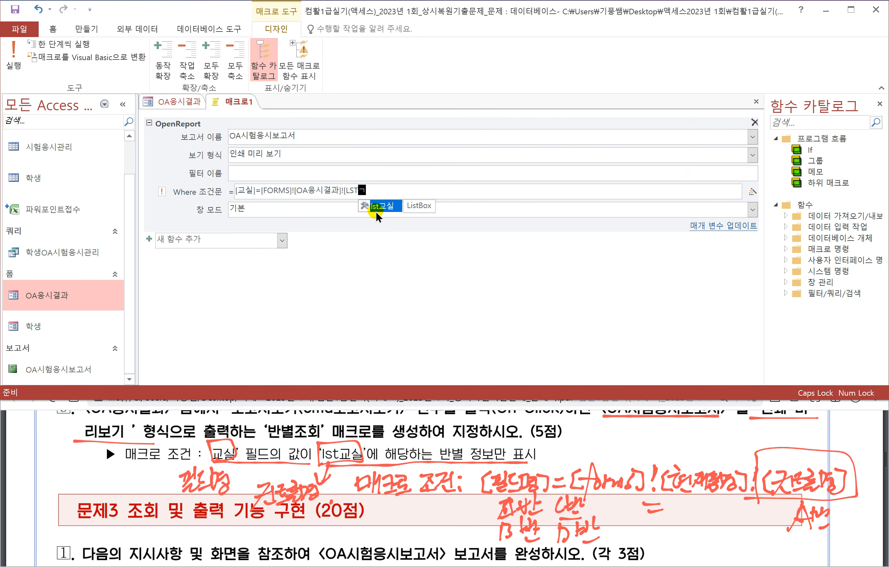
key("BackSpace")
key("BackSpace")
key("BackSpace")
key("BackSpace")
key("Caps_Lock")
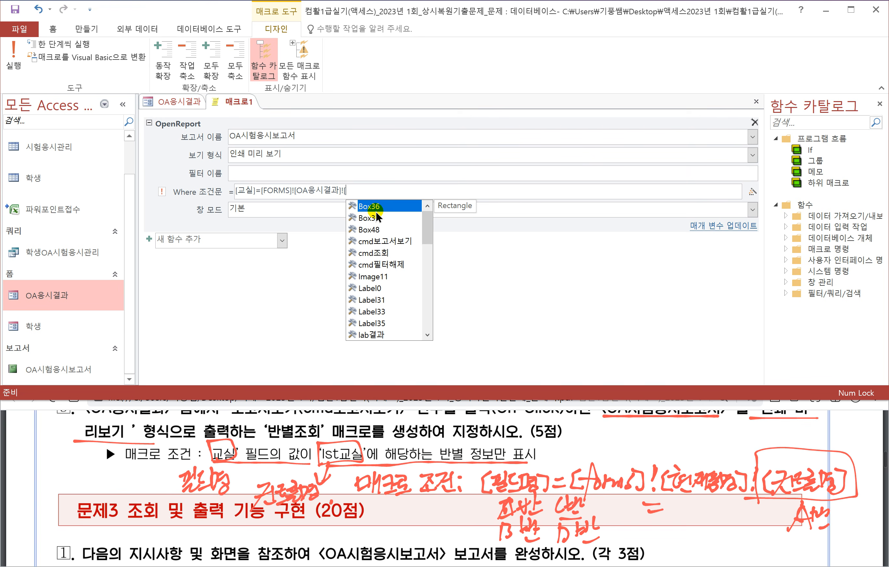
Complete the Where condition with the list box lst교실 so it reads [교실]=[FORMS]![OA응시결과]![lst교실]
type("ls")
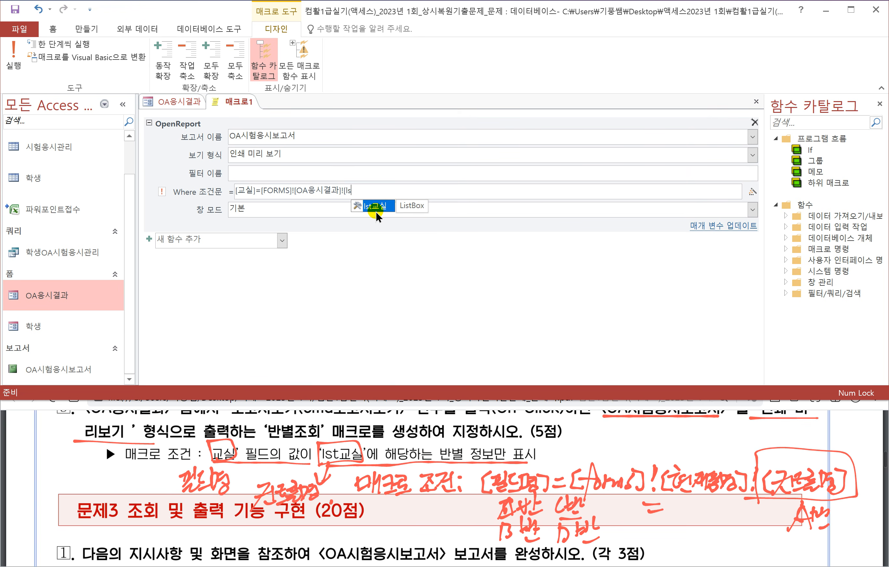
type("t")
double_click(376, 210)
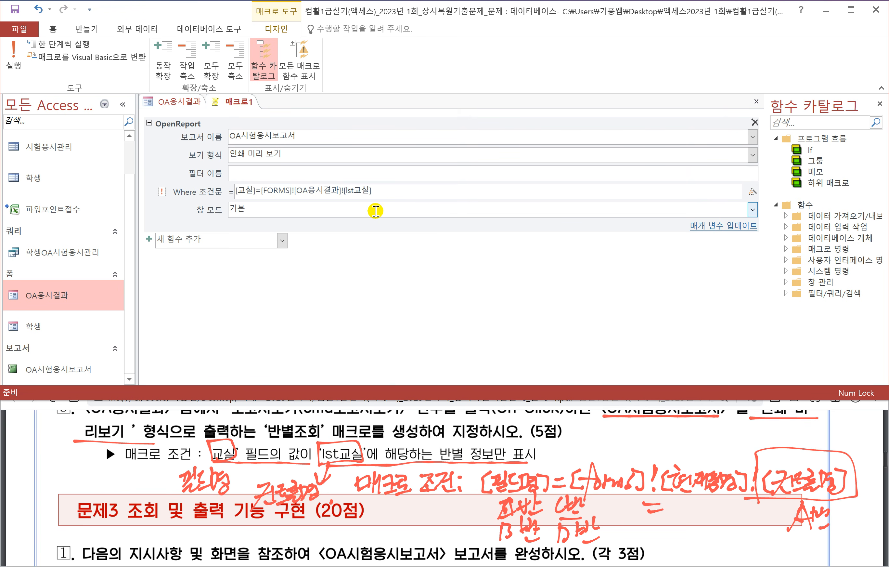
left_click(311, 214)
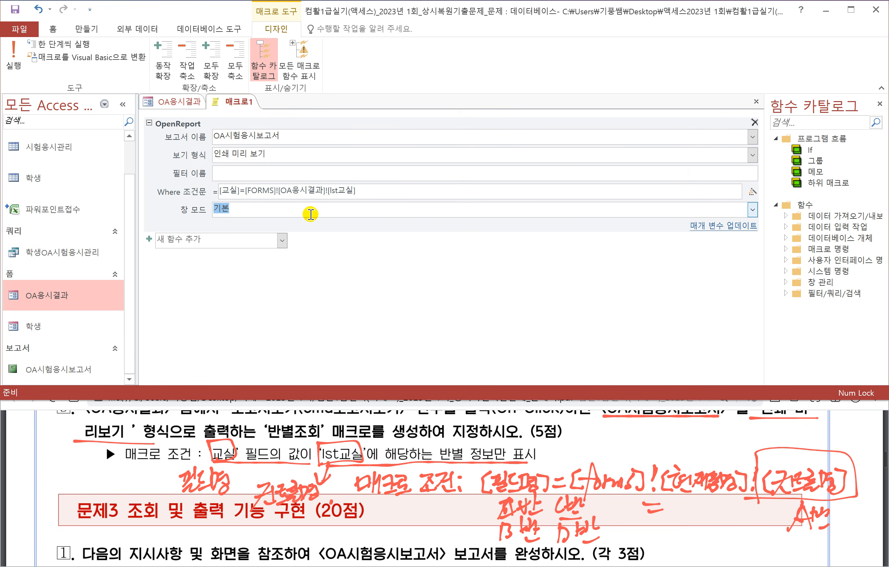
Circle 반별조회 in exam problem 3 and save the macro under the name 반별조회
right_click(232, 101)
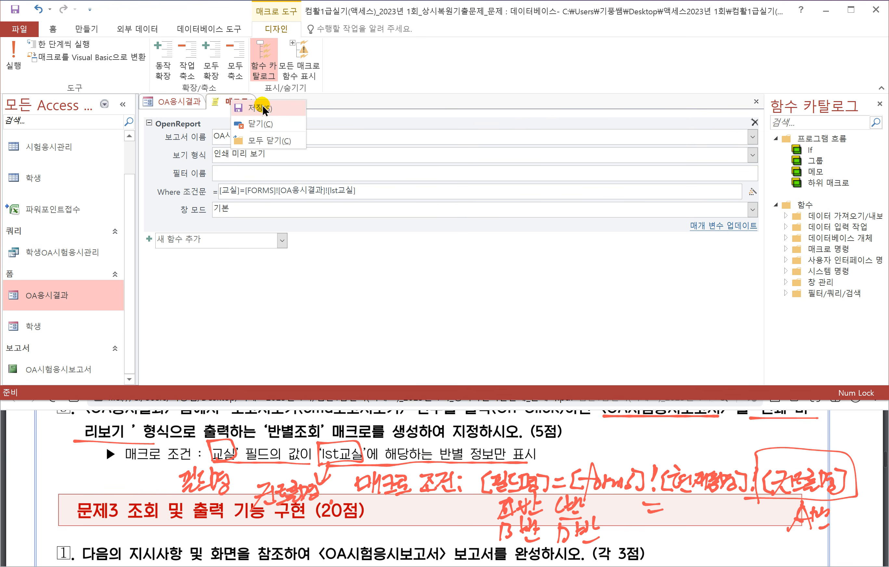
left_click(254, 108)
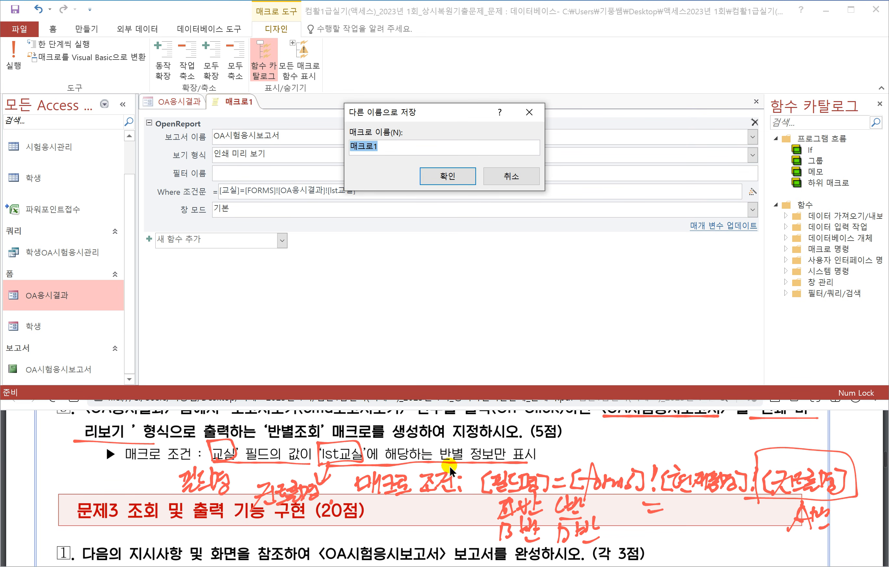
left_click(479, 474)
scroll(374, 470, "up", 1)
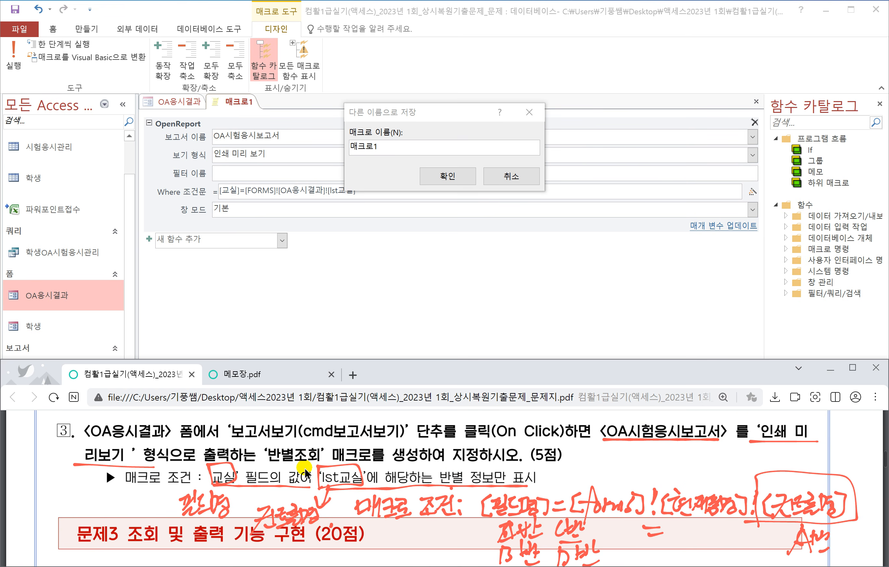
left_click(297, 144)
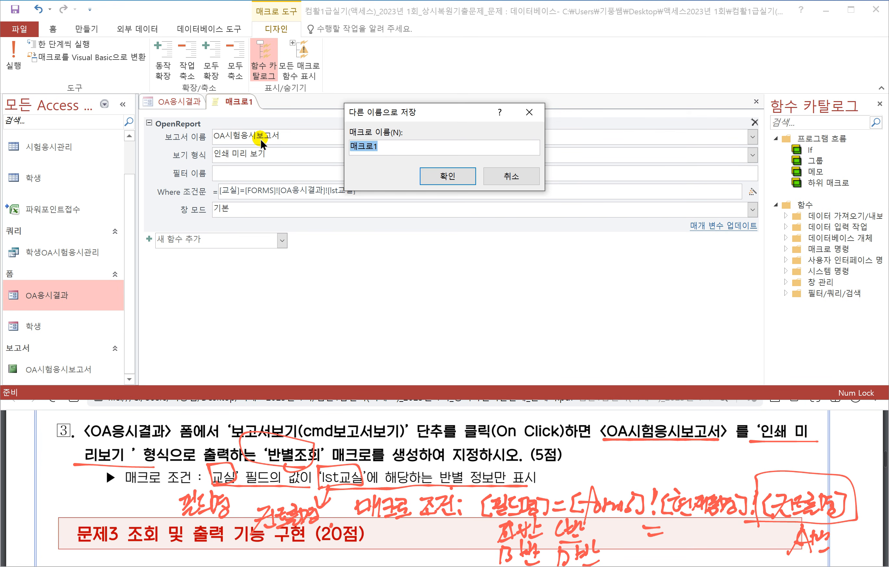
type("qk")
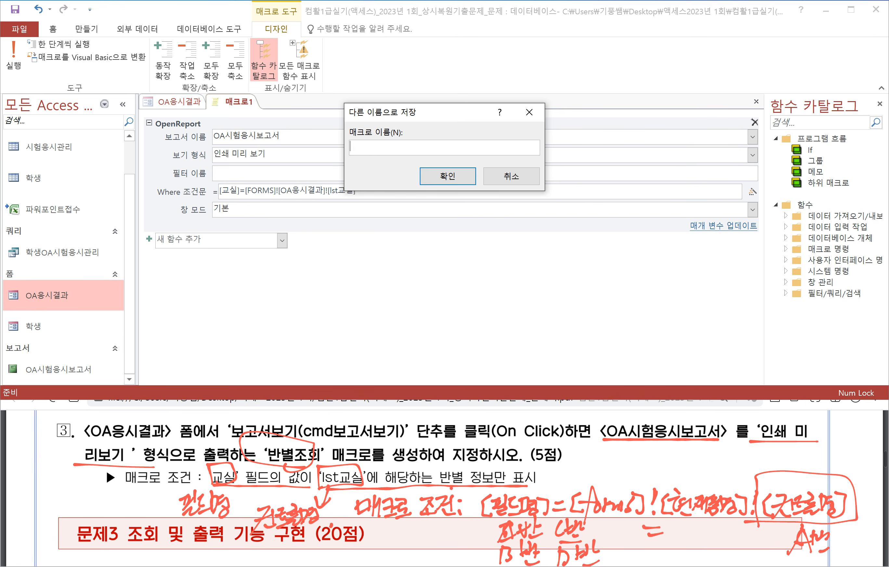
type("squfwhghl")
left_click(447, 174)
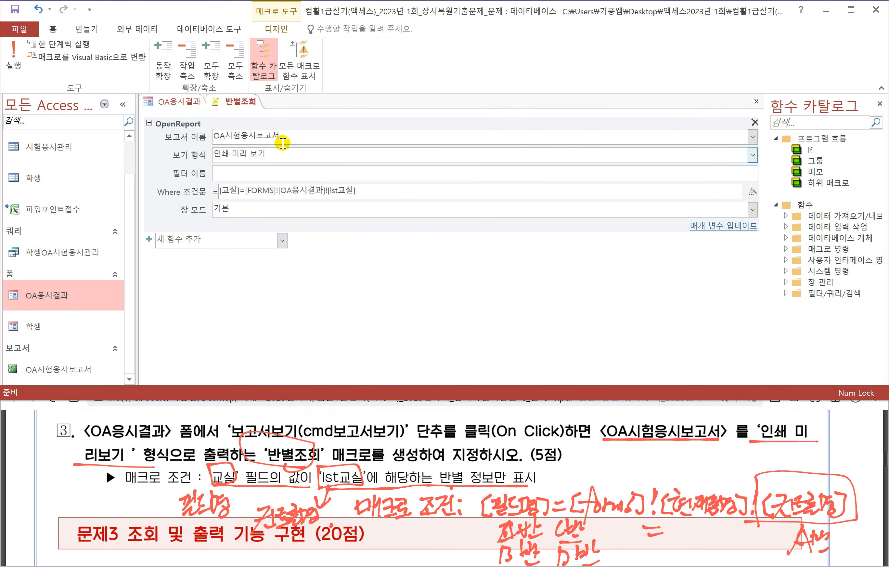
Close the 반별조회 macro and assign it to the On Click event of the cmd보고서보기 button
right_click(244, 101)
left_click(270, 125)
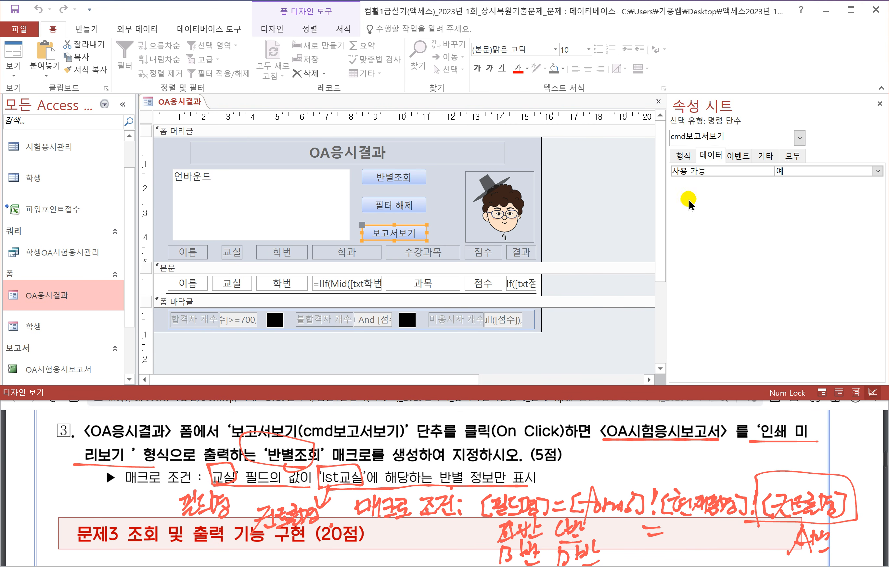
left_click(744, 156)
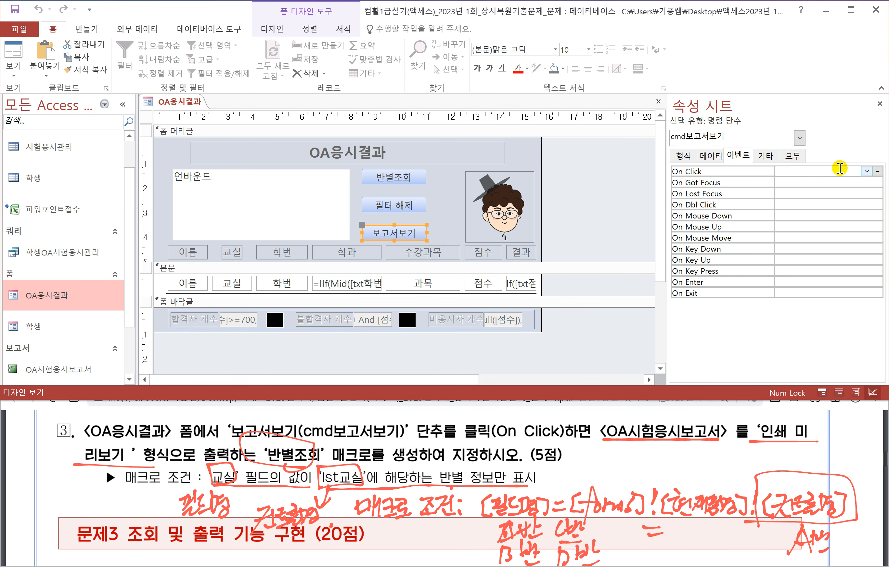
left_click(867, 171)
left_click(796, 182)
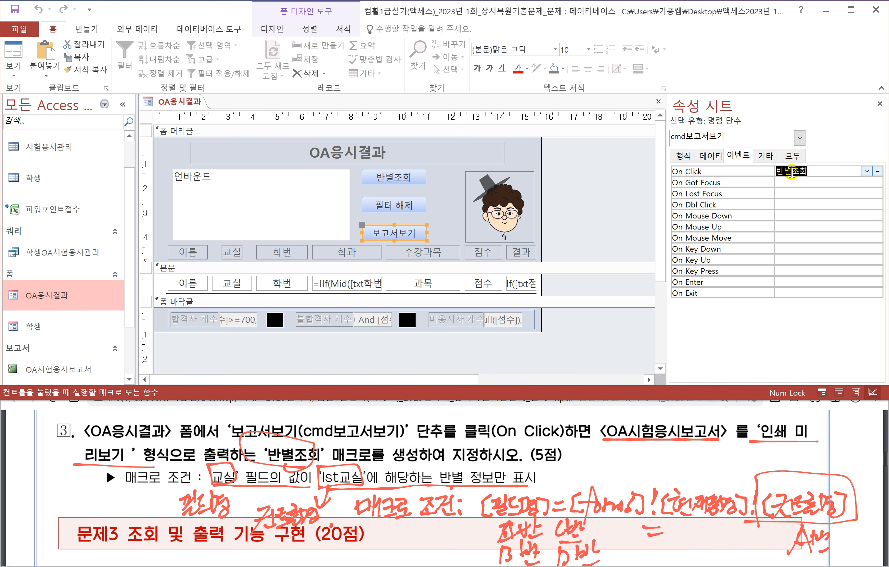
Test the 보고서보기 button in Form View with class B반 selected, inspect the previewed report, and close it
right_click(176, 105)
left_click(187, 161)
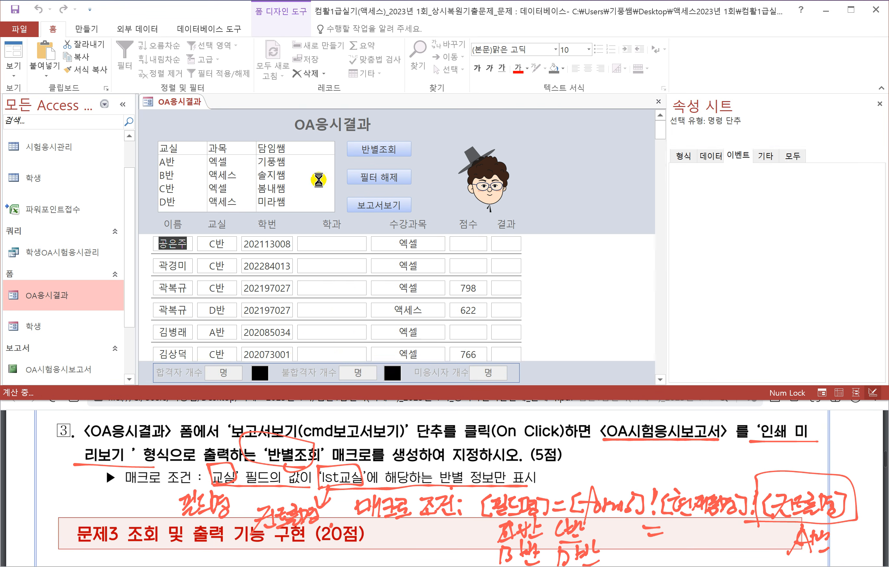
left_click(176, 175)
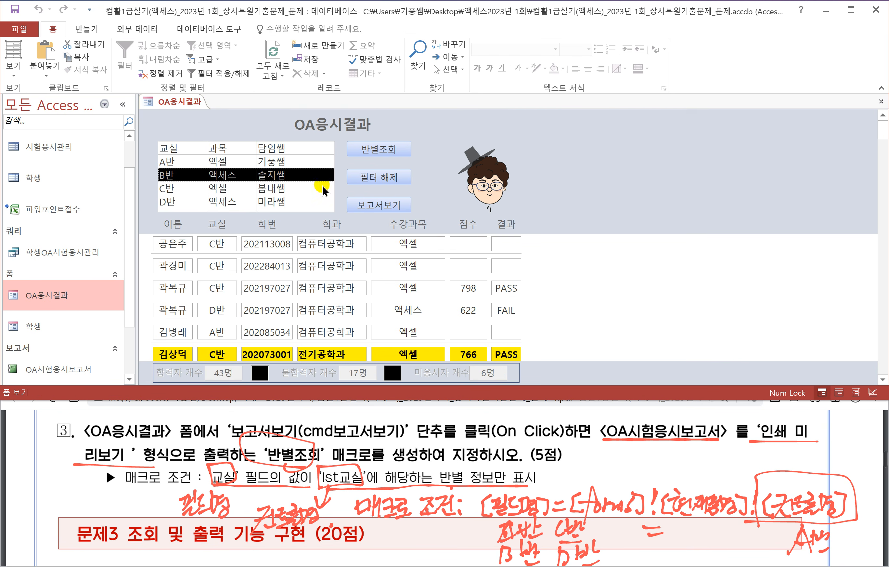
left_click(381, 206)
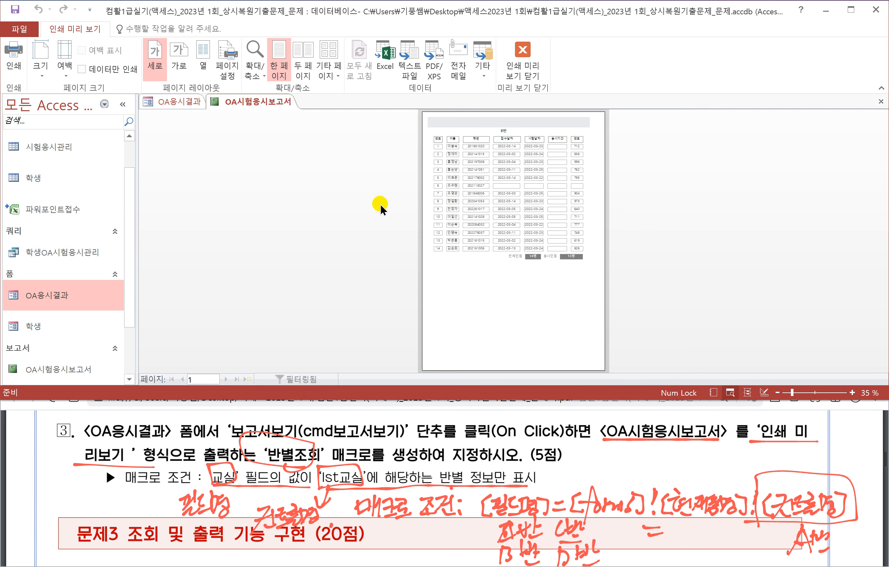
left_click(512, 135)
right_click(245, 101)
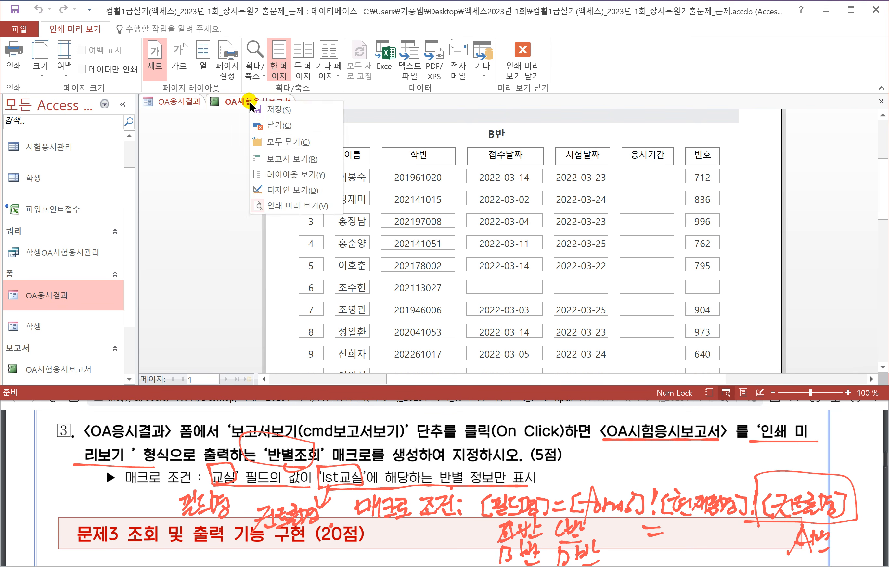
left_click(258, 123)
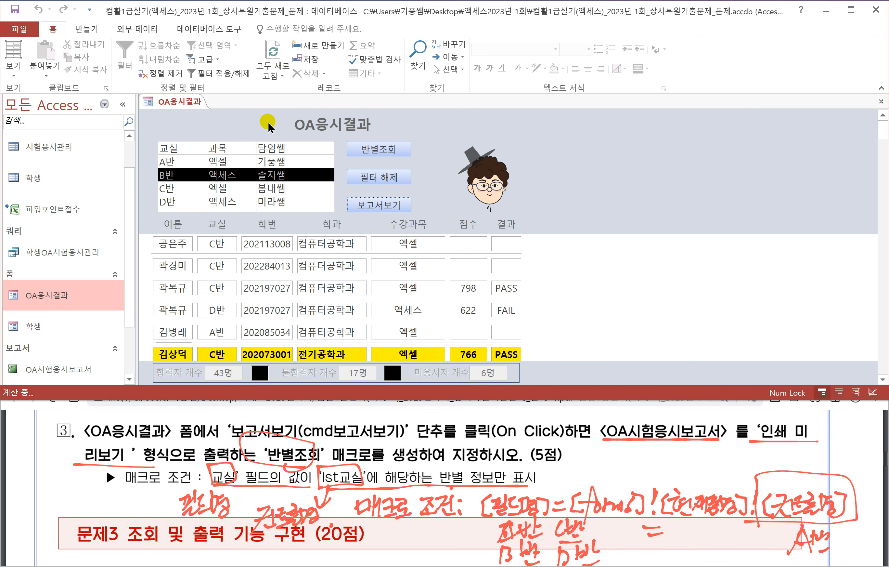
Select class C반 in the list, preview its report with the 보고서보기 button, and close the report
left_click(180, 195)
left_click(382, 205)
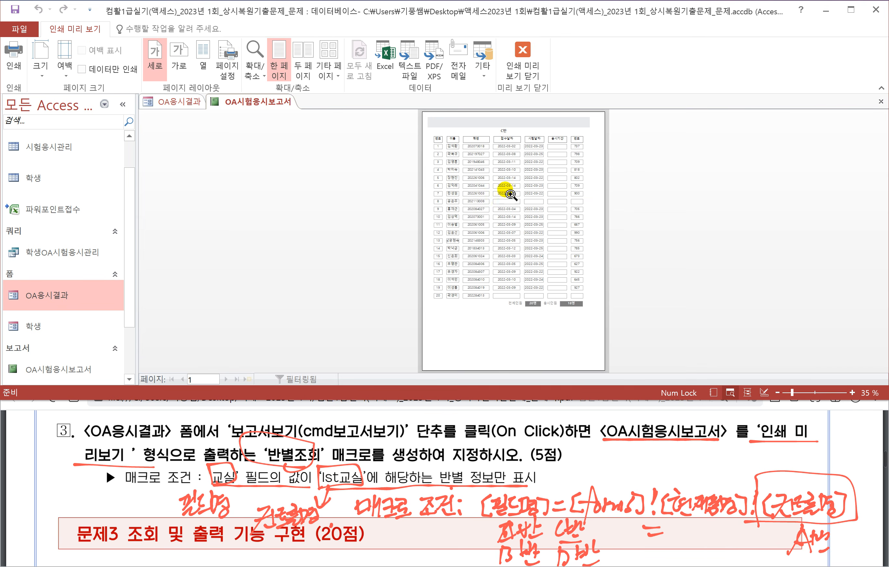
left_click(510, 194)
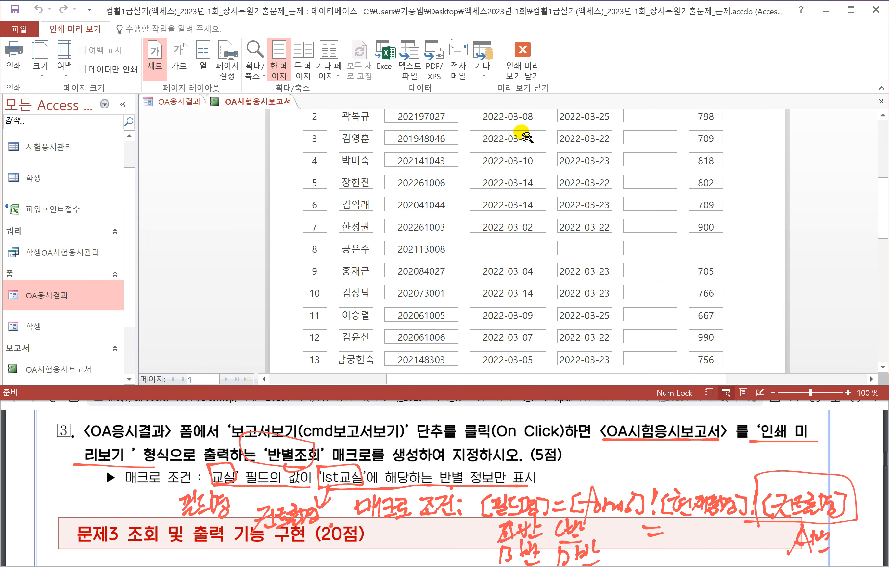
scroll(441, 168, "up", 2)
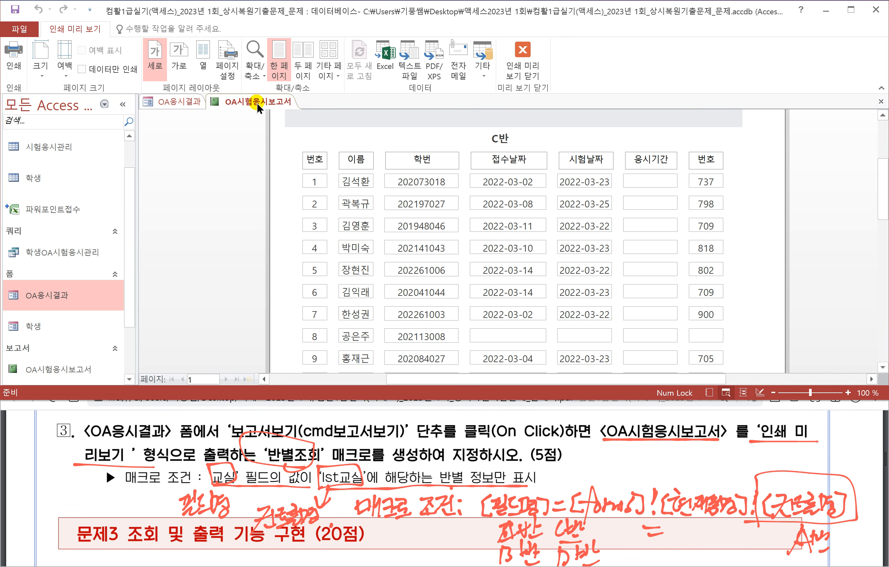
right_click(246, 102)
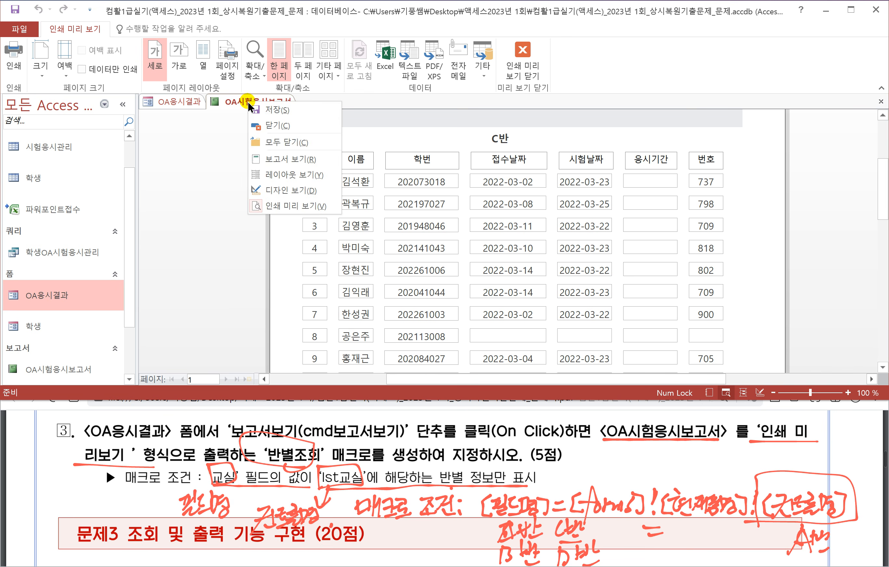
left_click(287, 124)
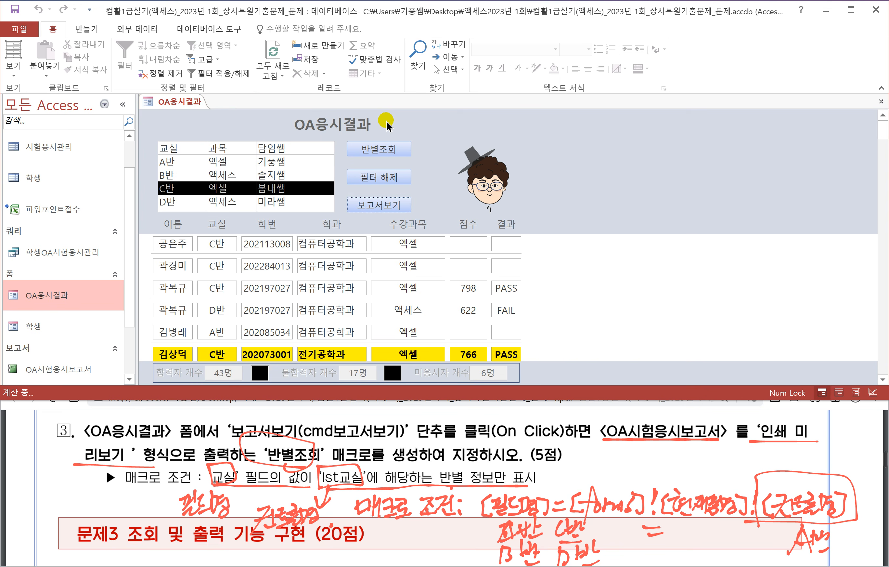
Close the OA응시결과 form and bring up the 문제3 report task in the exam PDF
left_click(379, 471)
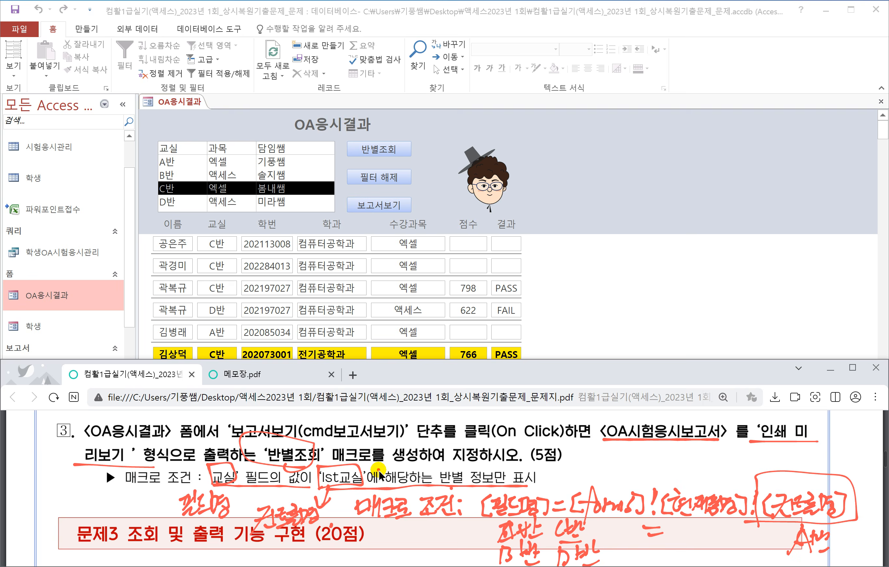
scroll(382, 472, "down", 2)
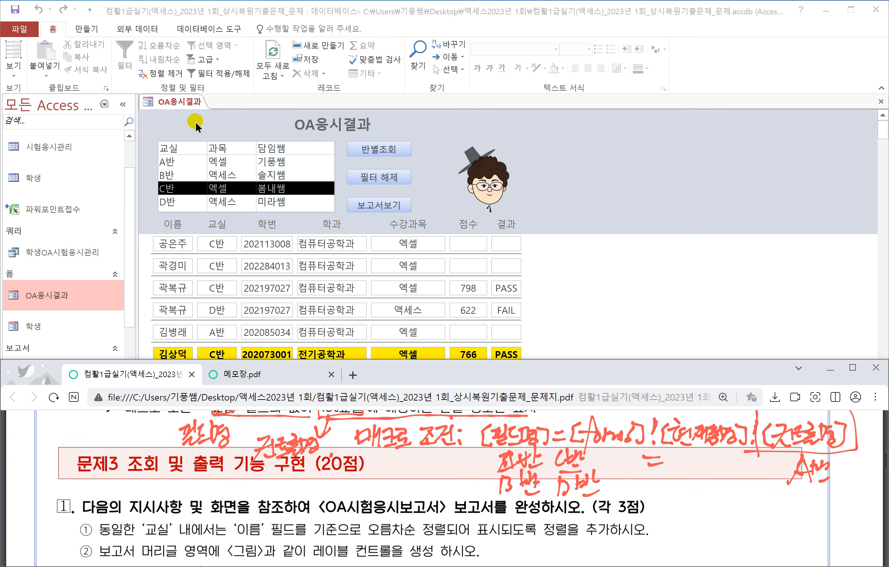
right_click(197, 104)
key("Escape")
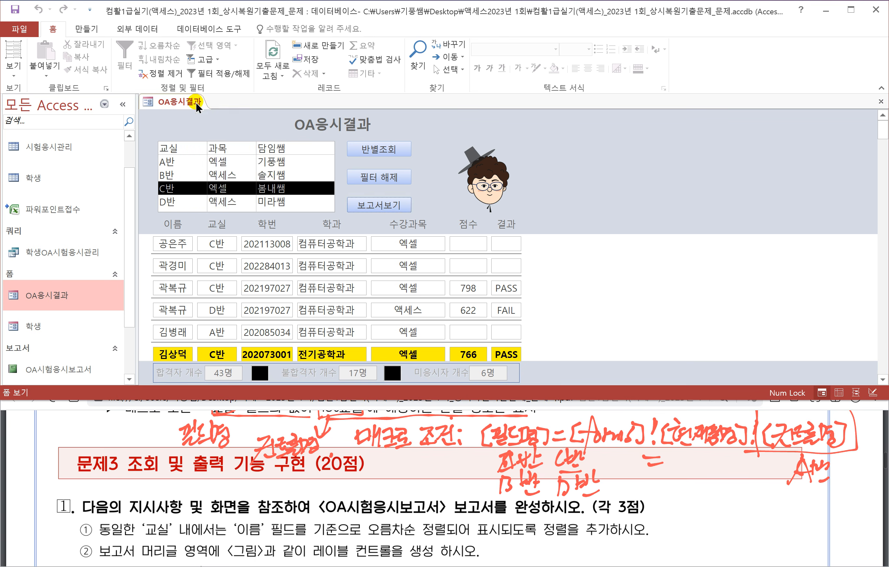
right_click(196, 106)
left_click(200, 126)
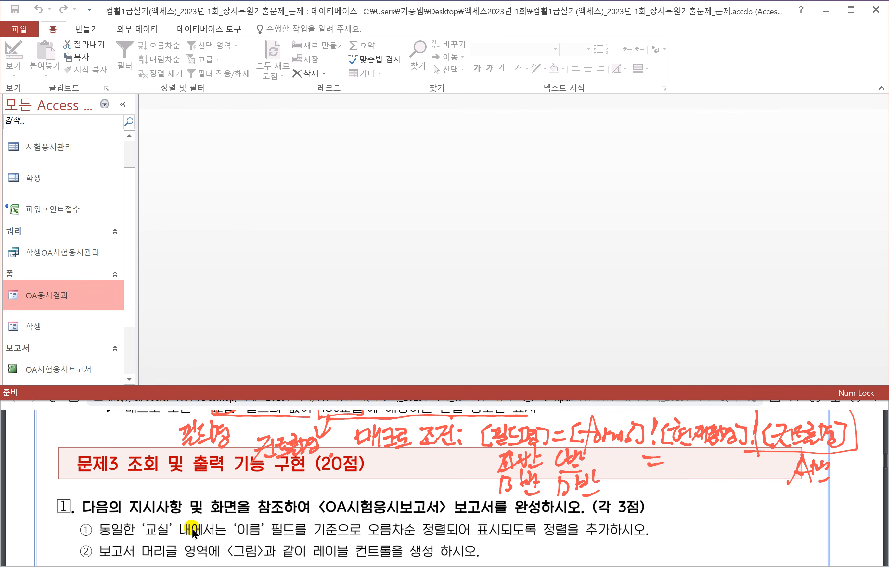
scroll(194, 517, "down", 1)
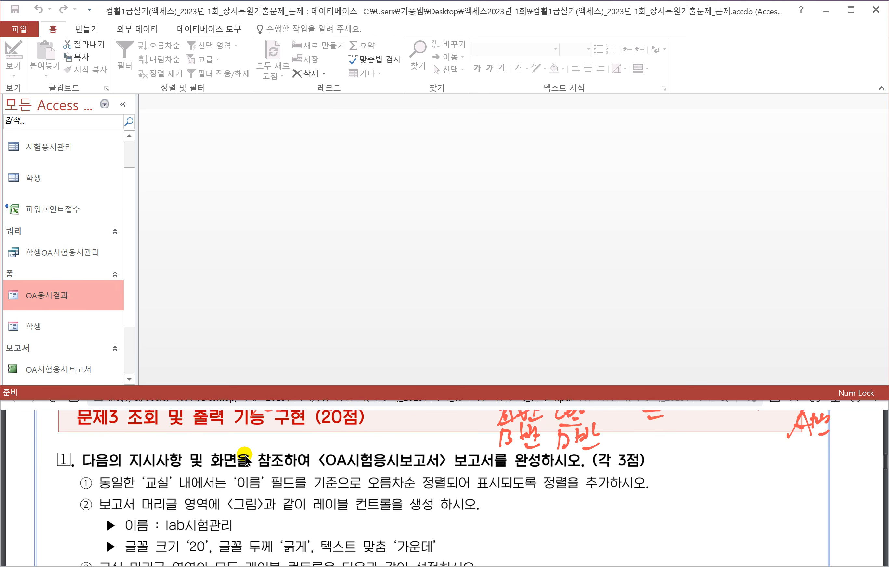
Open the OA시험응시보고서 report in Design View
left_click(69, 370)
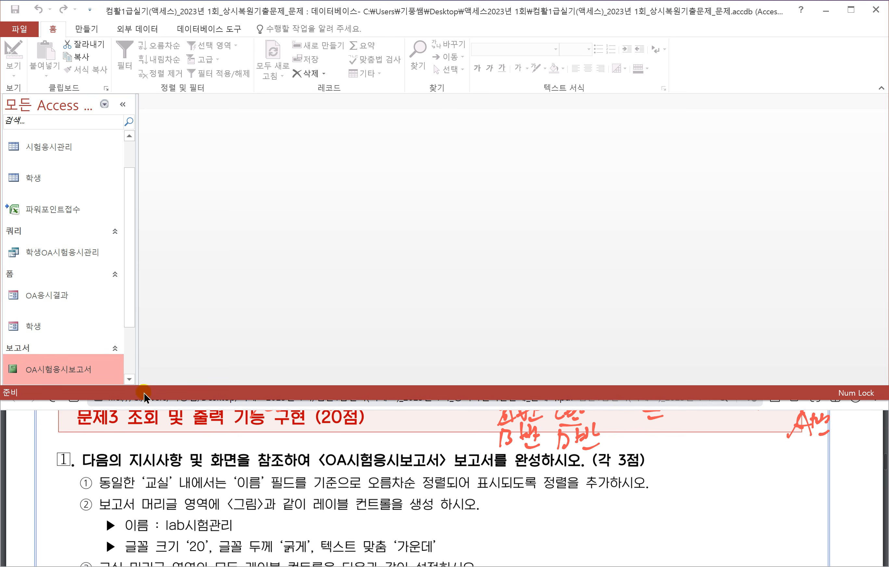
right_click(43, 373)
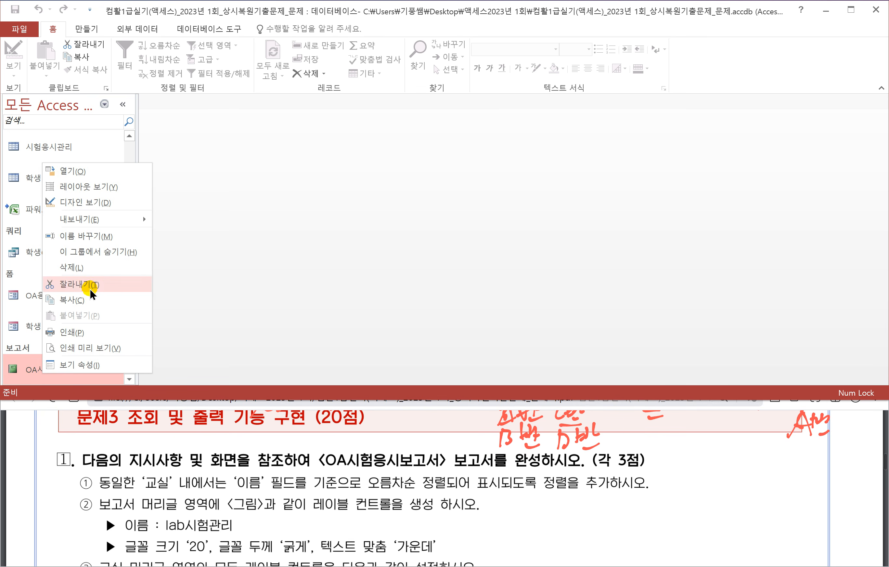
left_click(102, 202)
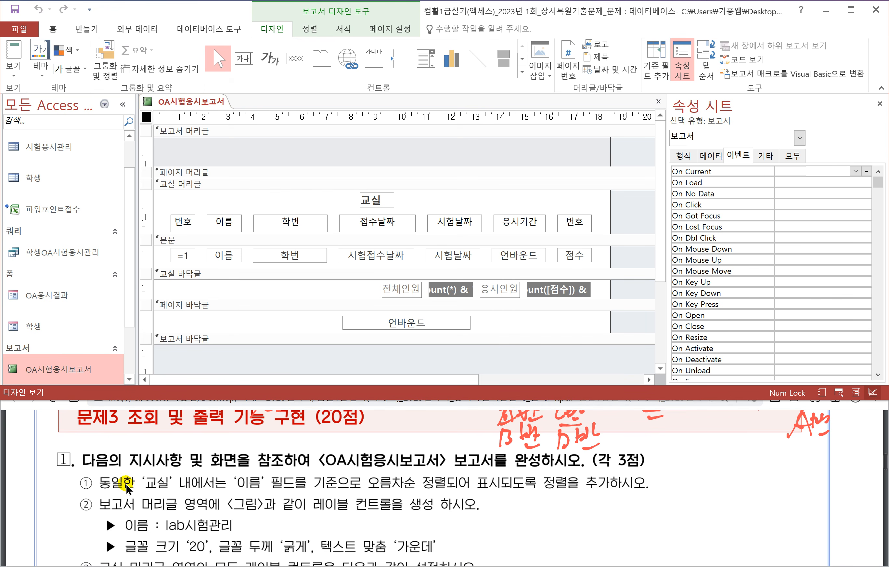
Add an ascending sort on the 이름 field within the 교실 group of the report
left_click(160, 486)
scroll(159, 475, "down", 1)
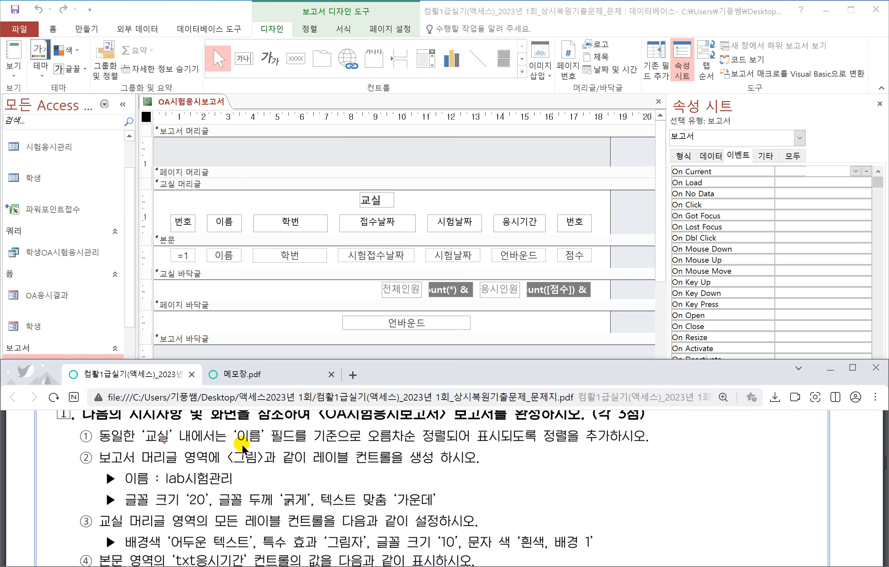
left_click_drag(242, 446, 441, 451)
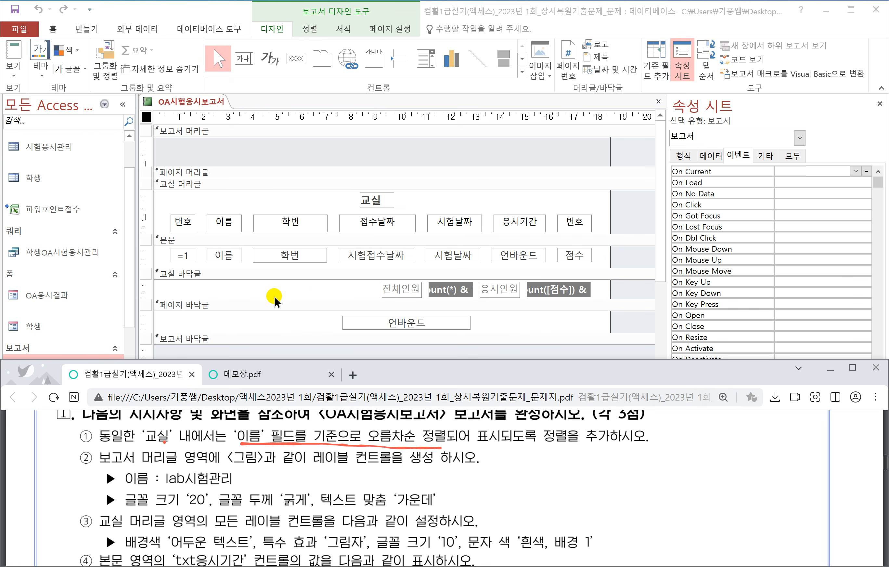
left_click(342, 142)
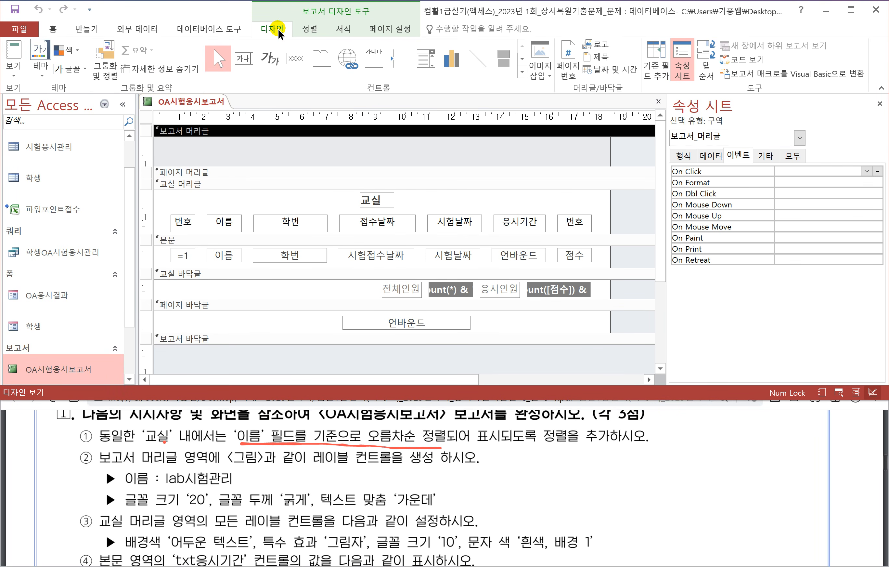
left_click(108, 74)
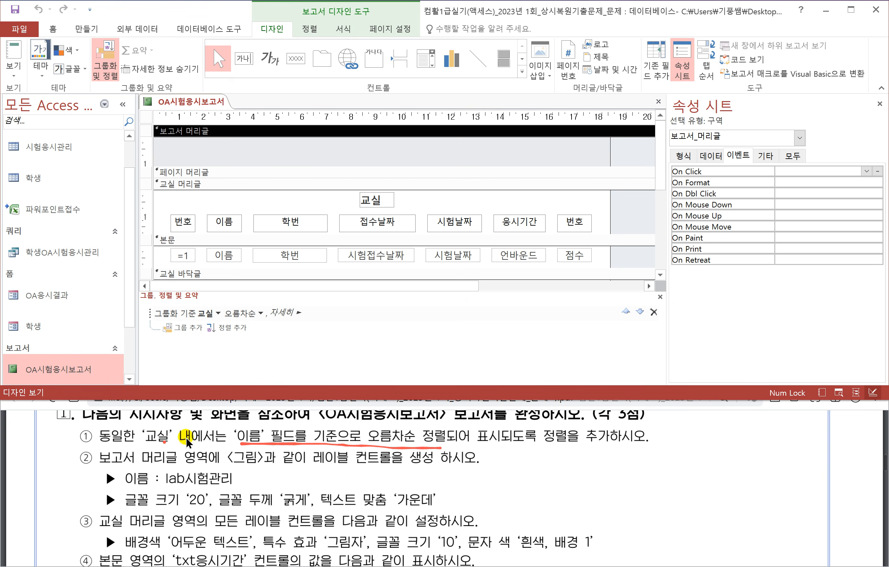
left_click(229, 328)
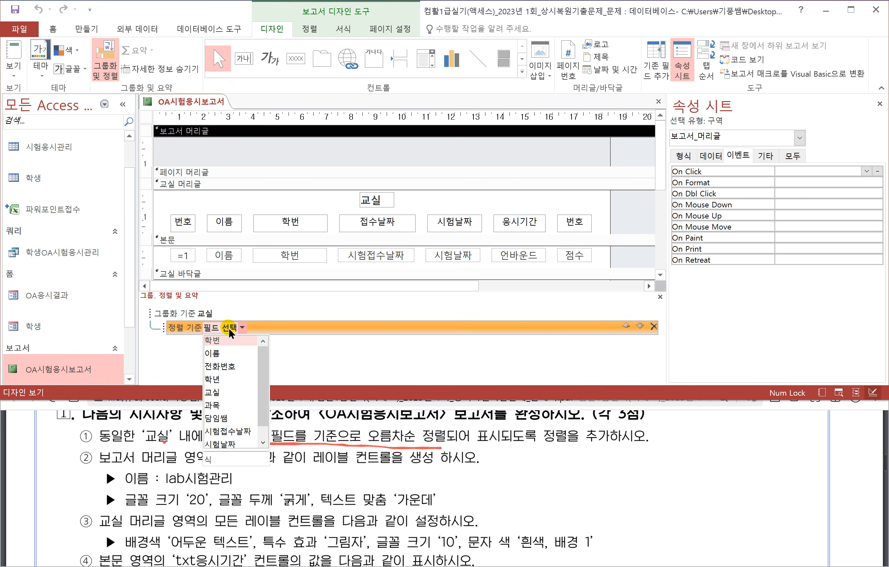
left_click(221, 353)
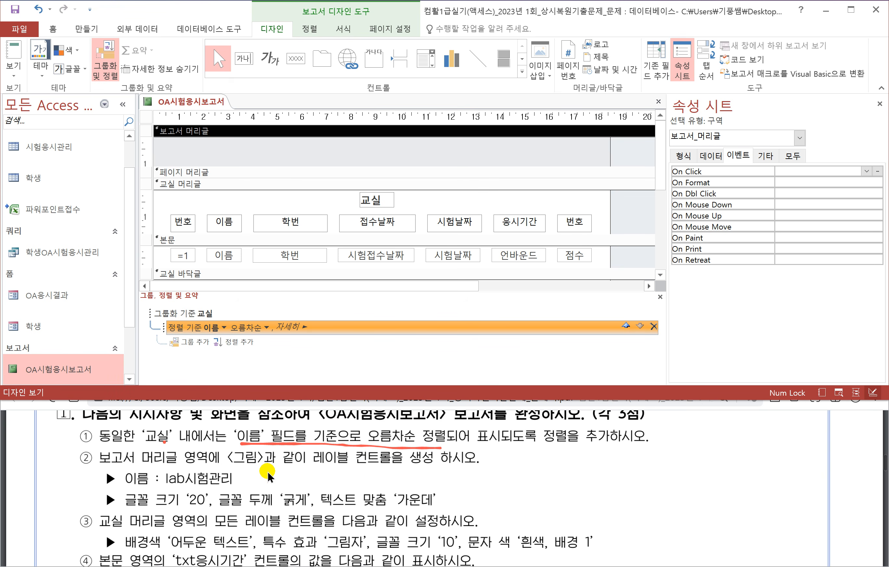
Draw a label about 7 cm wide in the report header section and enter the text OA시험관리
left_click_drag(299, 465, 377, 467)
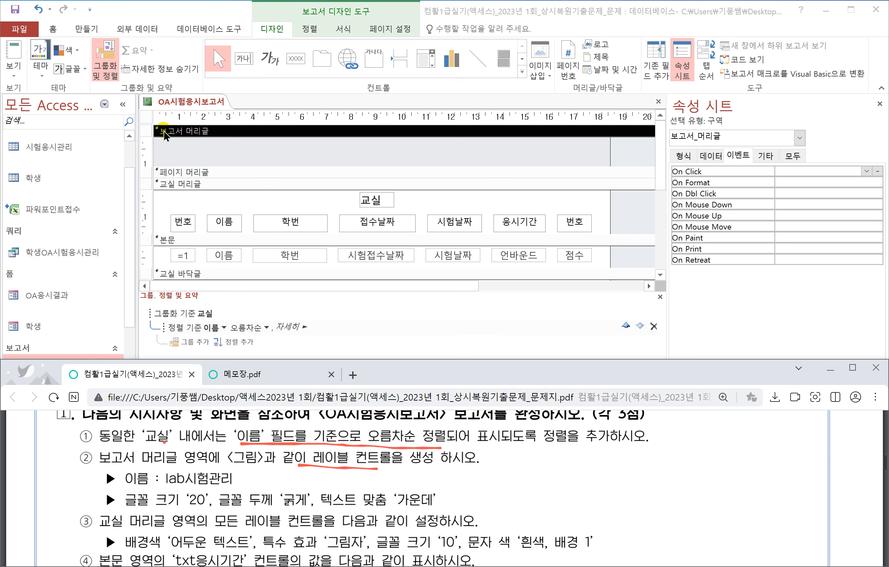
left_click(272, 62)
left_click(274, 64)
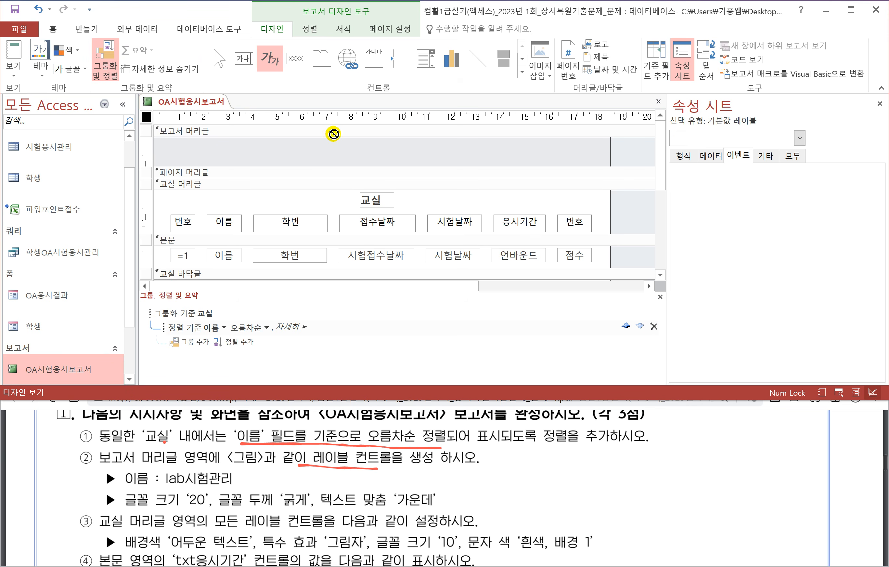
left_click_drag(297, 139, 474, 163)
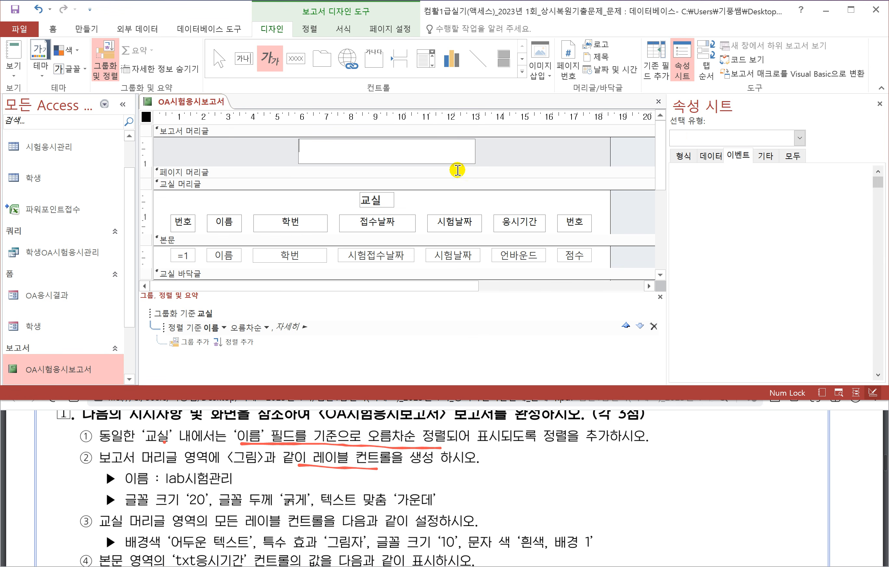
scroll(312, 503, "down", 8)
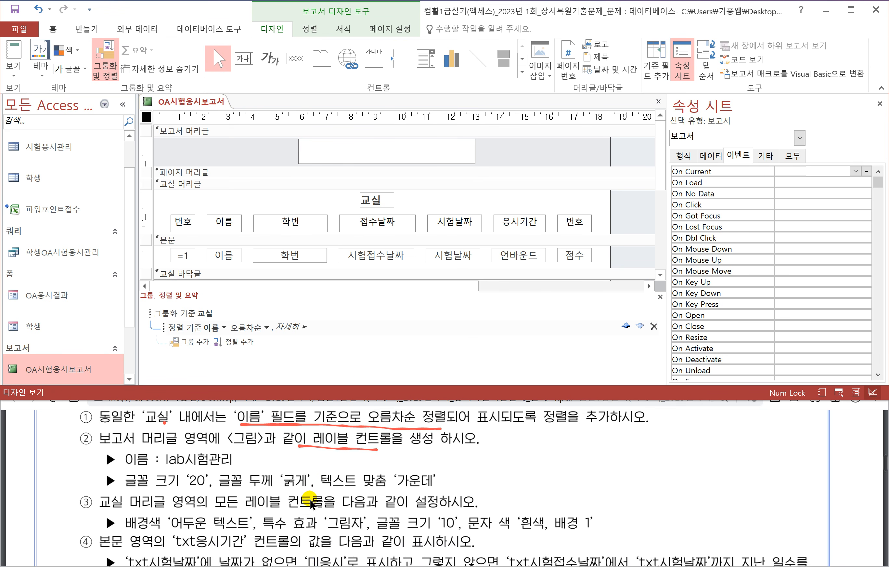
scroll(306, 498, "down", 8)
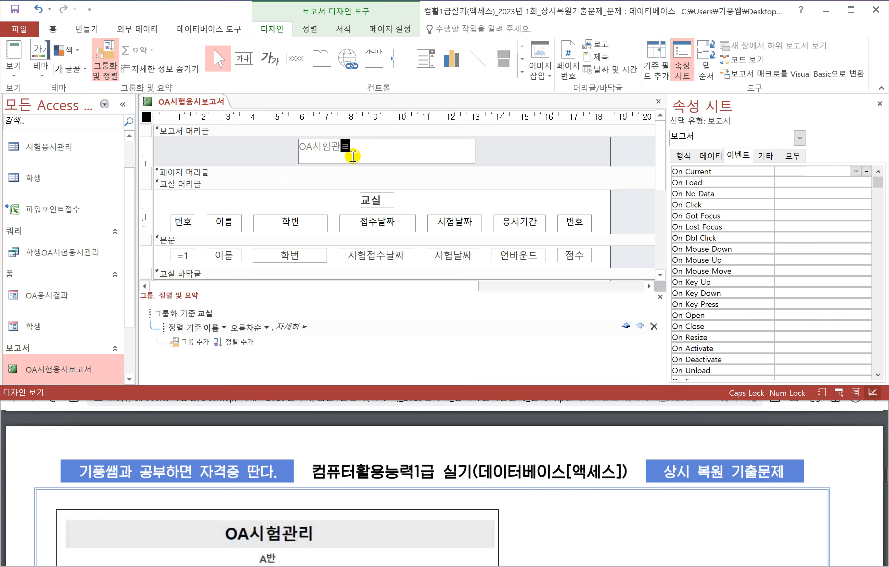
left_click(473, 154)
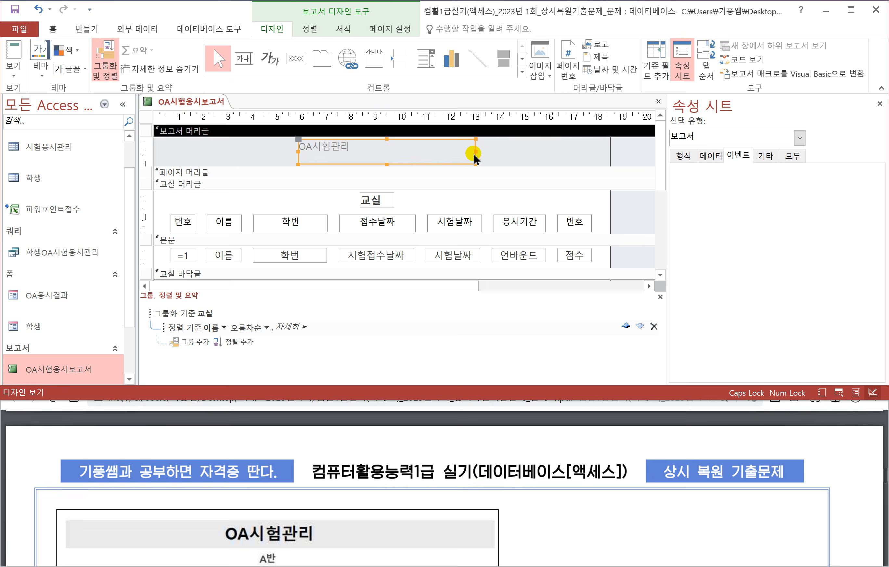
Name the report header label lab시험관리 as required by the exam task
left_click(311, 527)
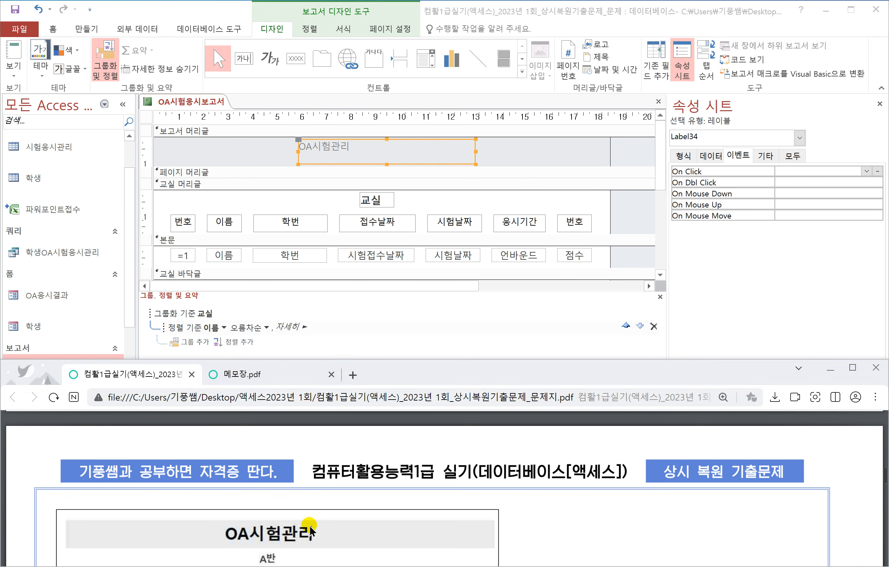
scroll(307, 527, "up", 3)
scroll(288, 511, "up", 10)
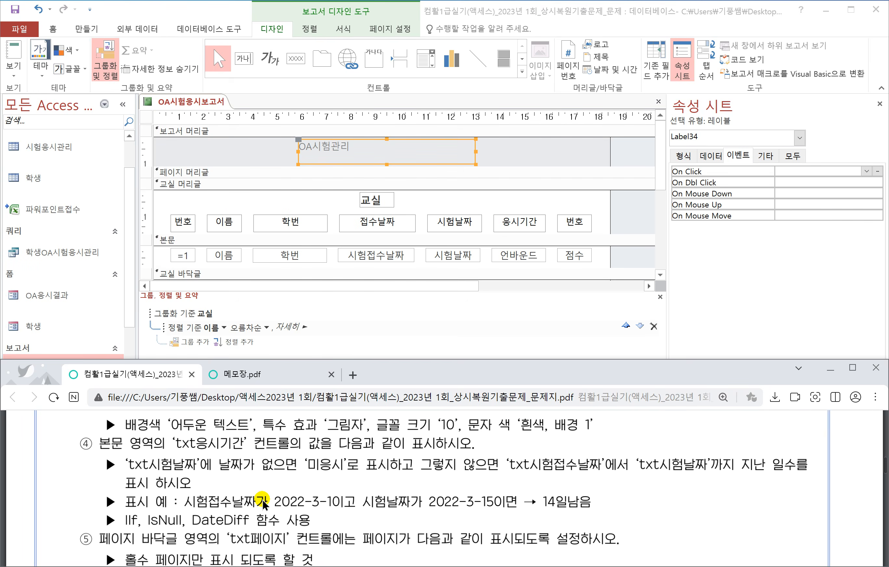
scroll(264, 503, "up", 1)
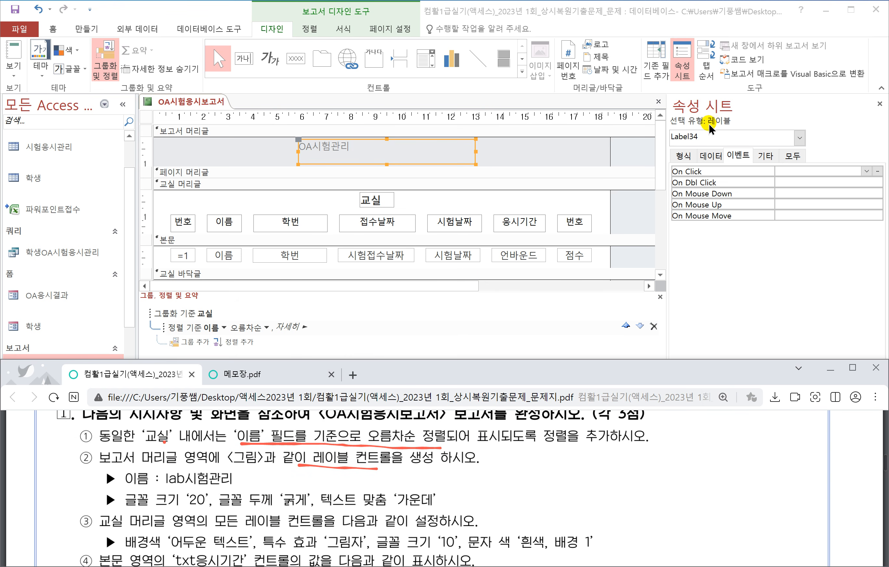
left_click(769, 159)
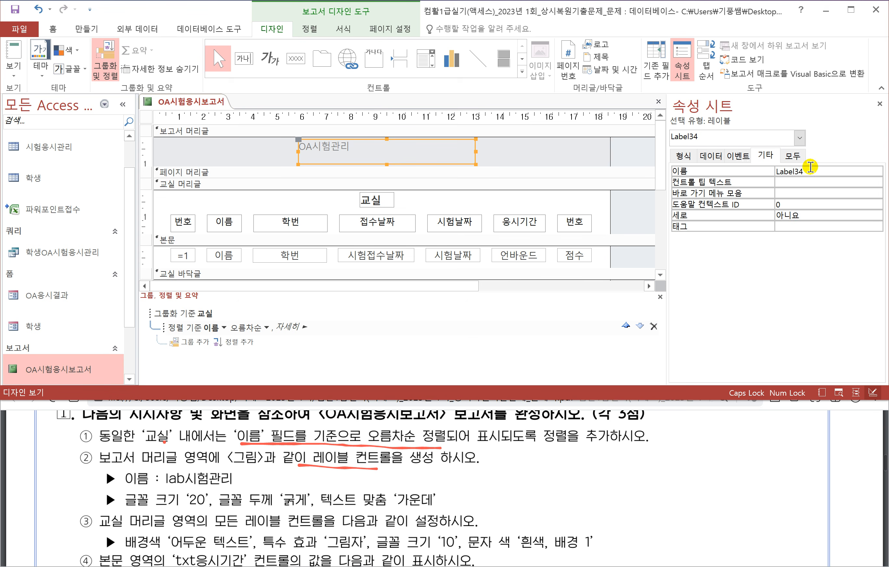
double_click(804, 171)
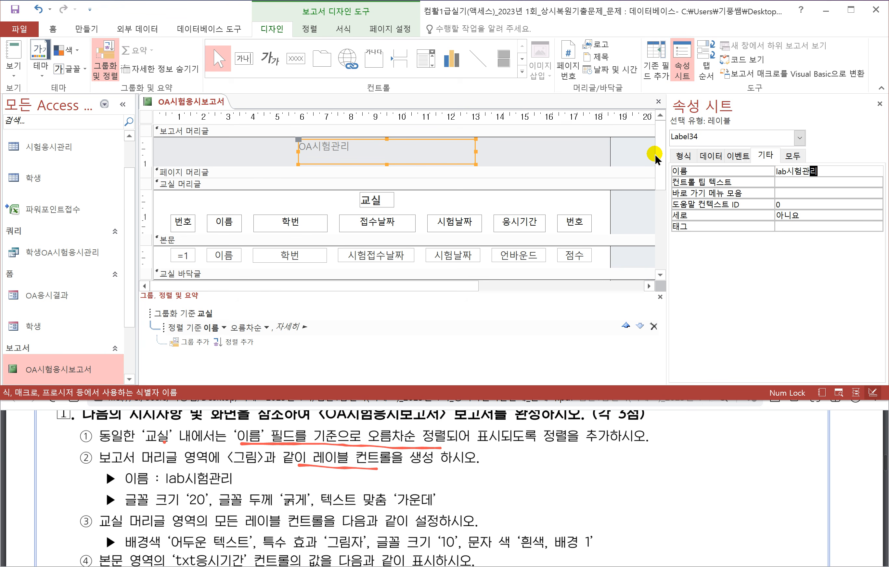
key("Return")
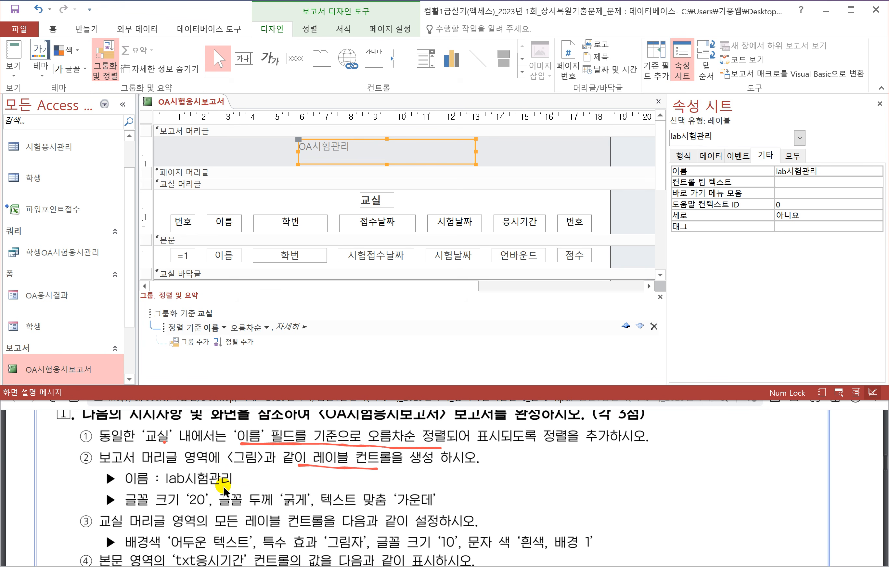
Format the lab시험관리 label with font size 20, bold weight and centered text
left_click(684, 156)
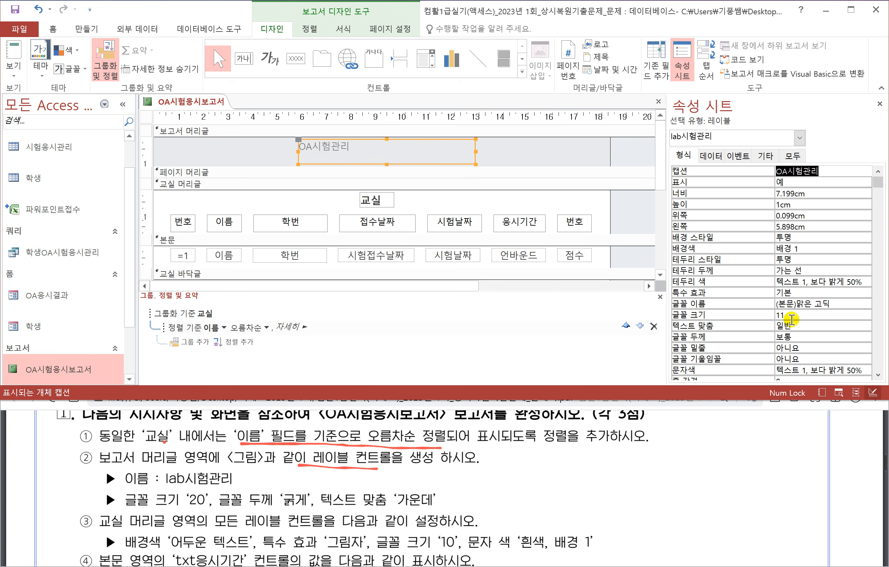
left_click(792, 319)
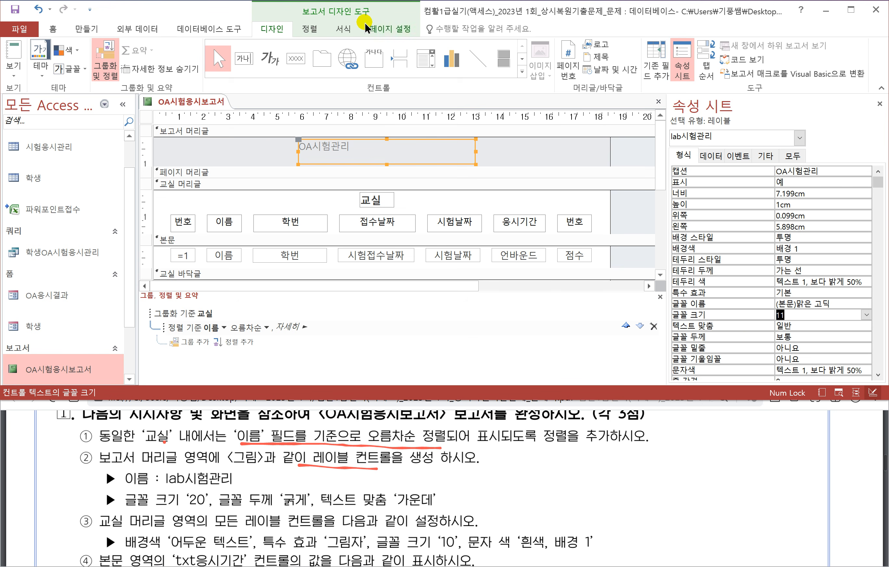
left_click(344, 29)
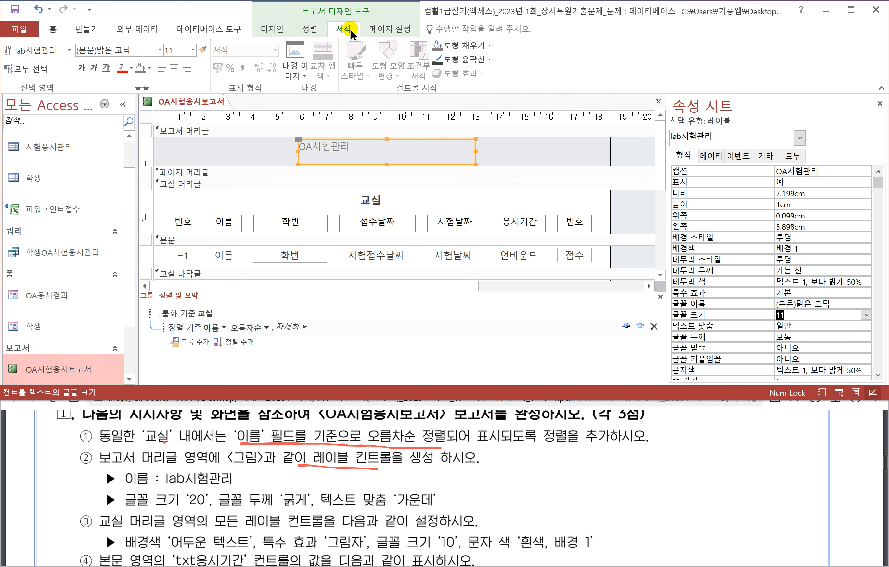
left_click(53, 28)
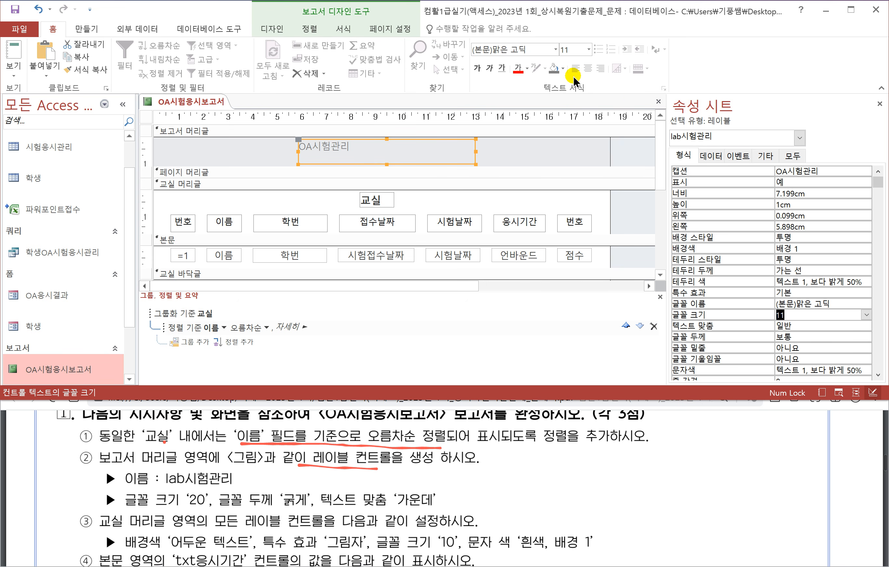
left_click(343, 29)
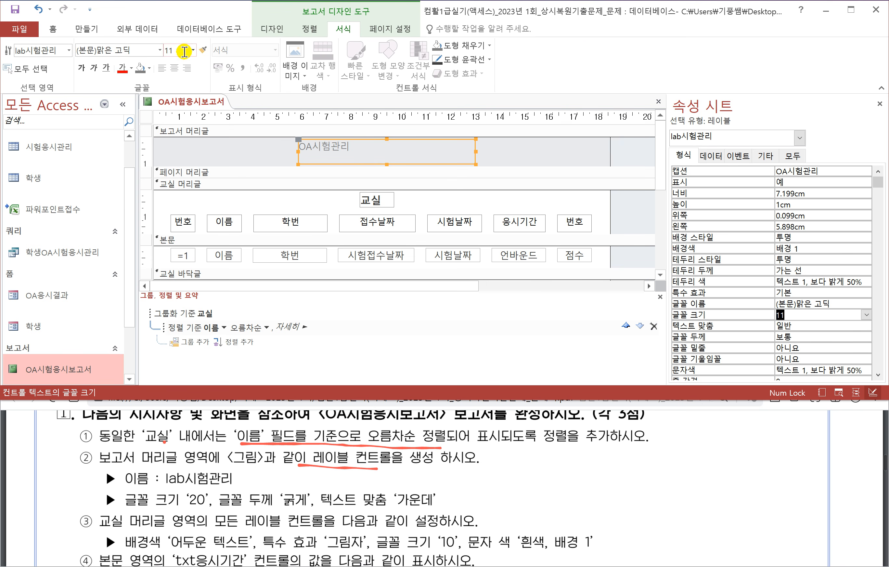
left_click(193, 51)
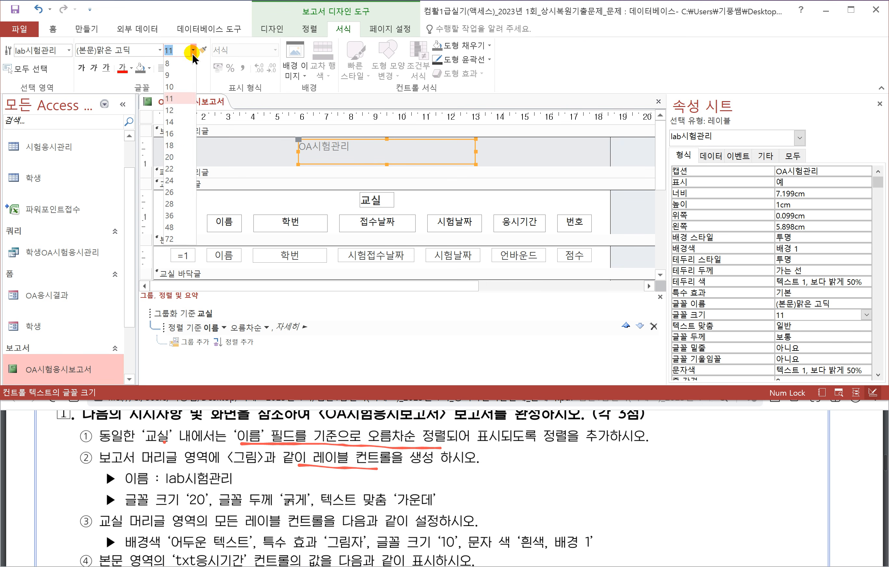
left_click(174, 157)
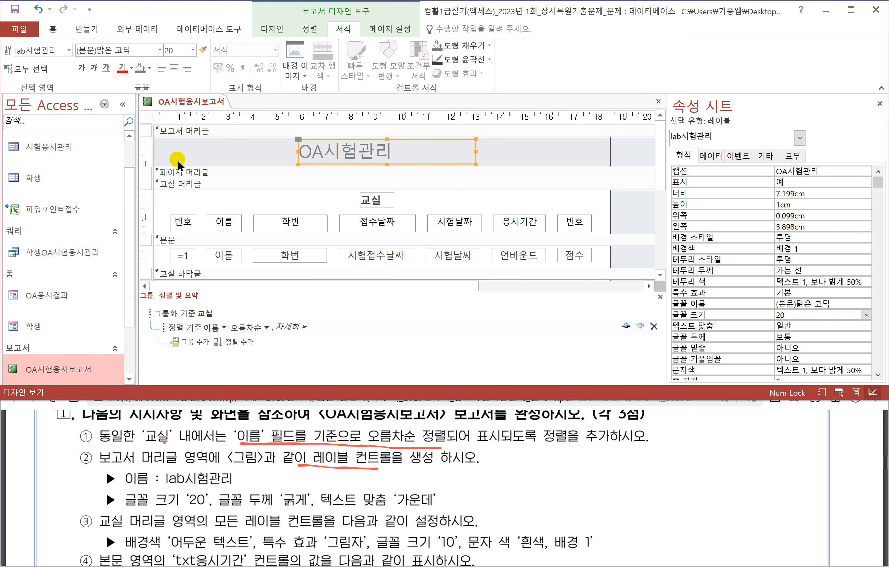
left_click(81, 68)
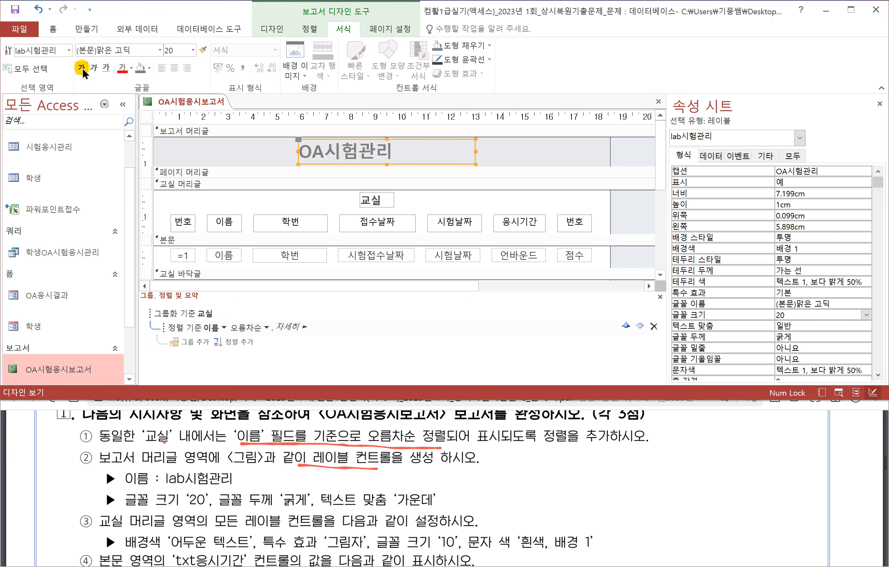
left_click(175, 68)
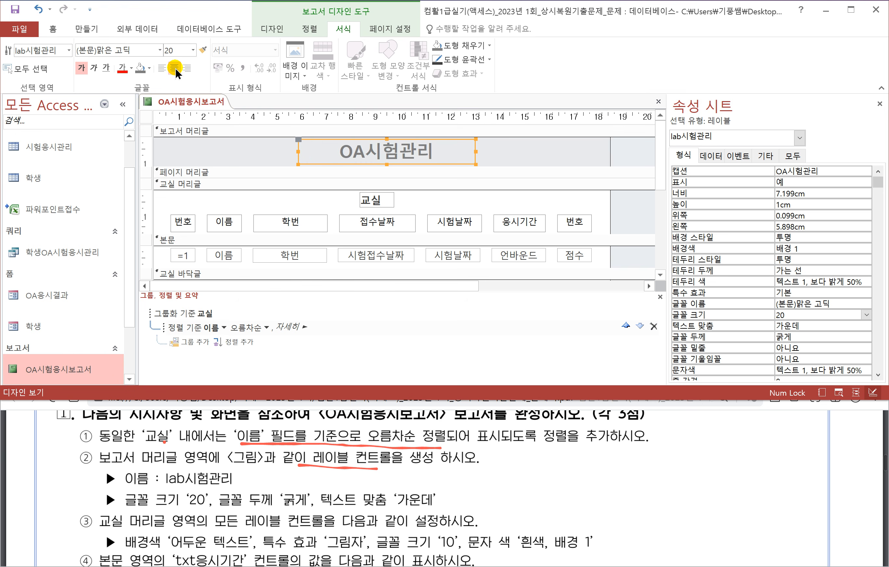
scroll(704, 355, "down", 1)
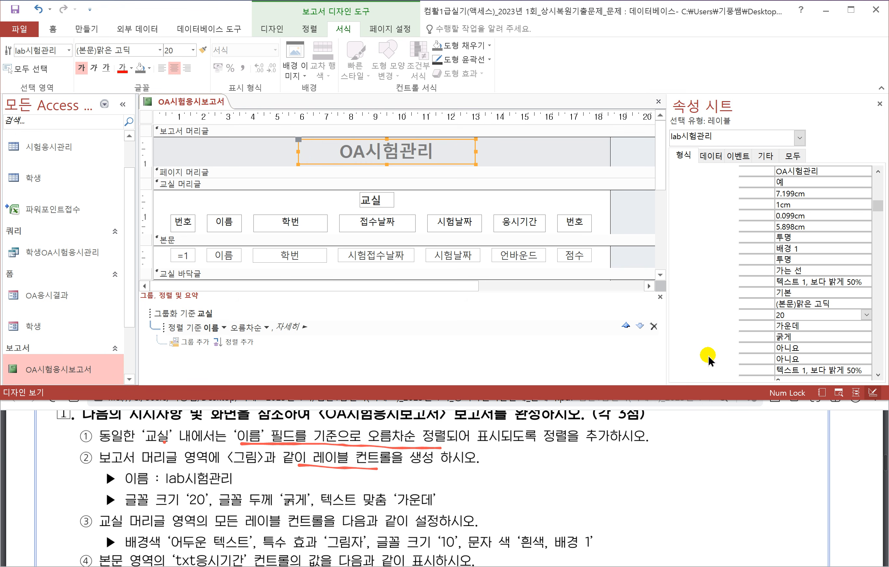
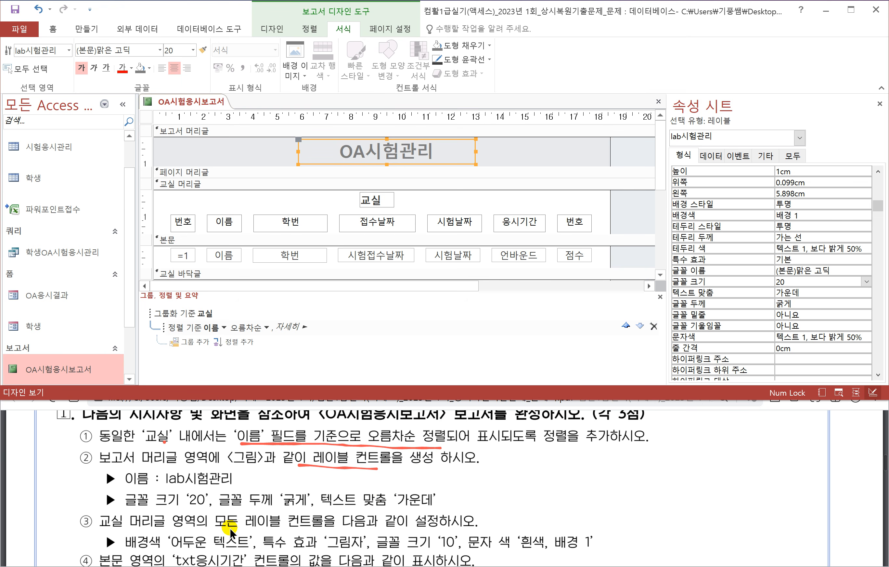
Select all column labels in the 교실 header section and set their background color to 어두운 텍스트
left_click(369, 533)
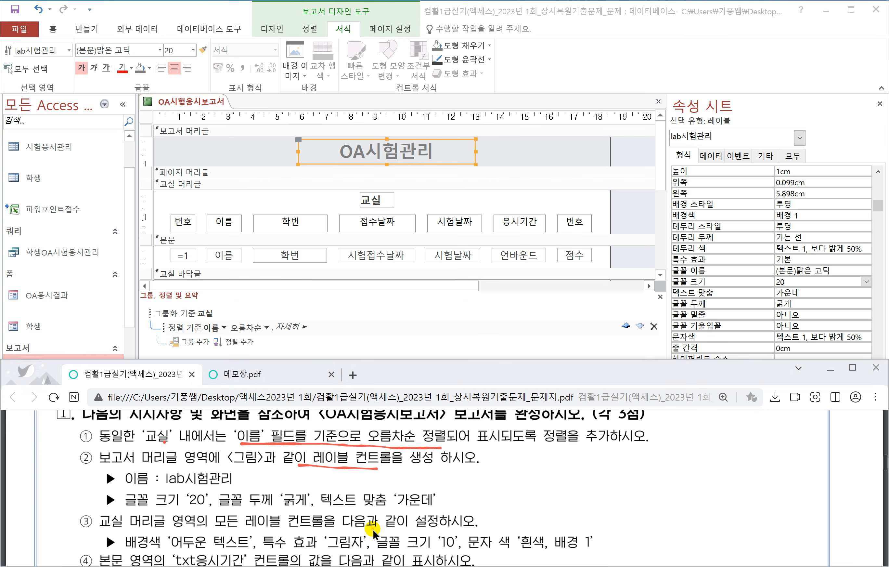
scroll(369, 532, "down", 1)
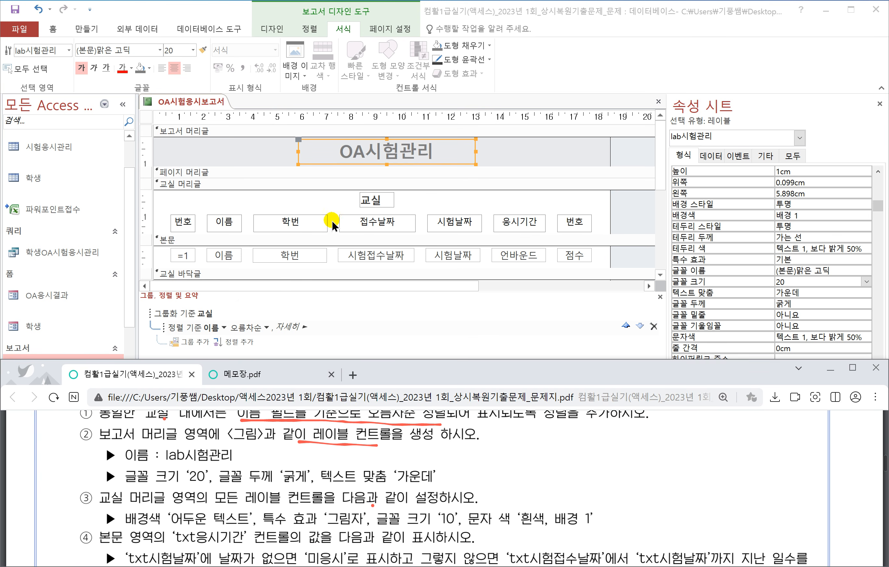
left_click(365, 208)
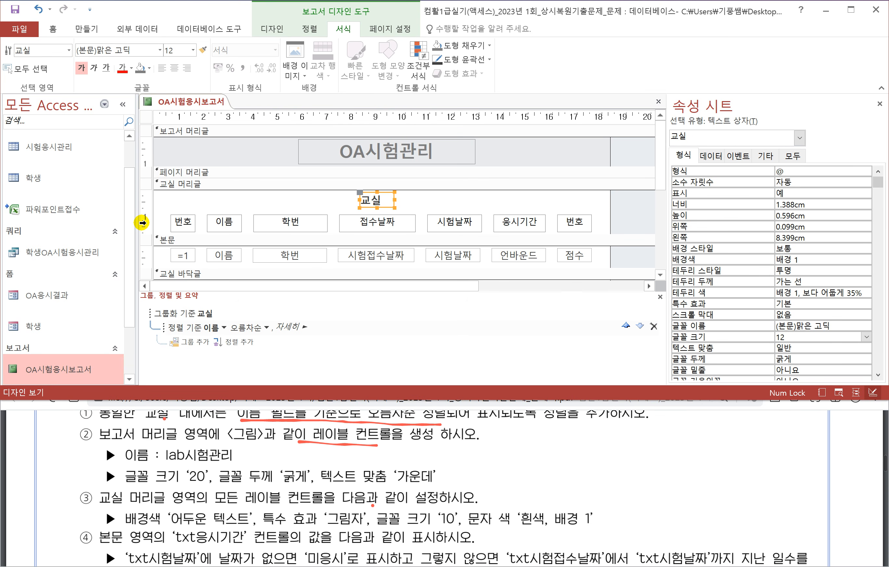
left_click(142, 223)
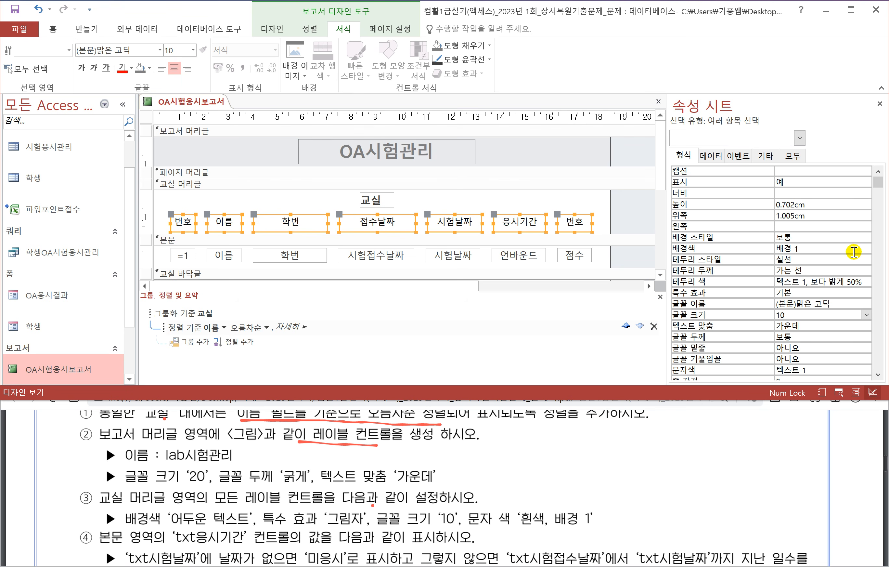
left_click(855, 252)
left_click(855, 248)
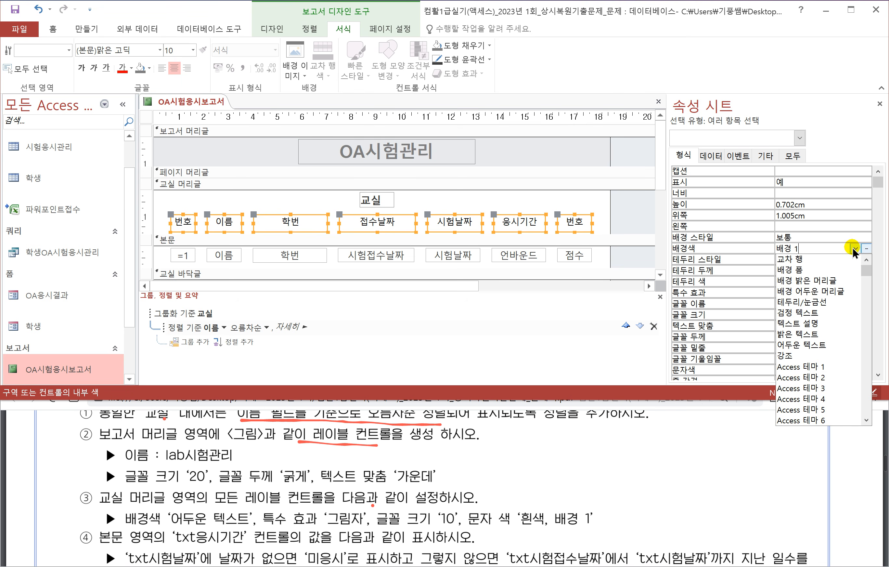
left_click(802, 342)
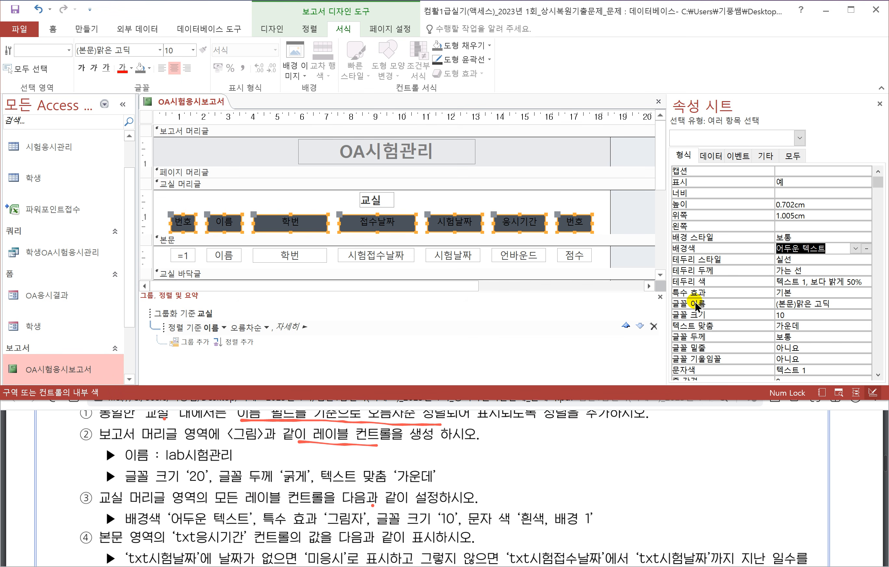
Set the special effect of the selected 교실 header labels to 그림자
left_click(778, 292)
left_click(867, 292)
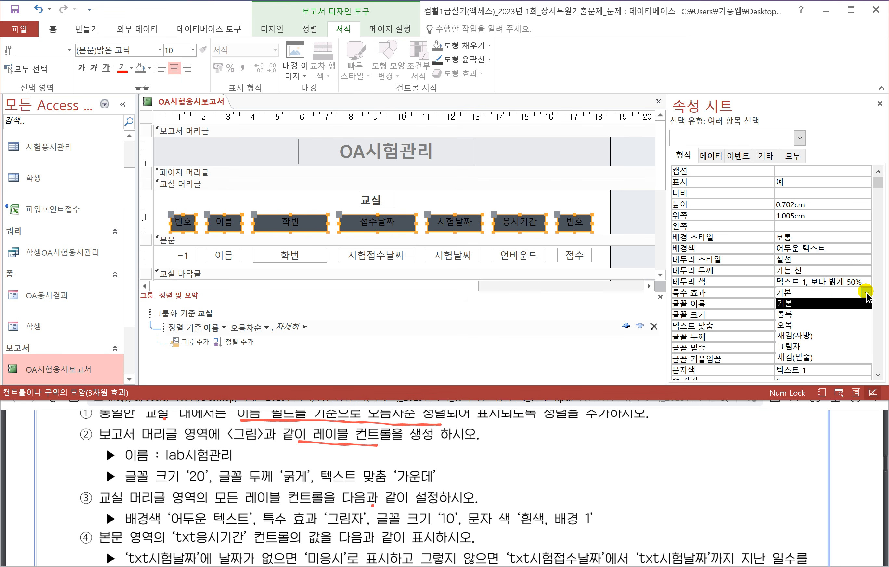
left_click(800, 346)
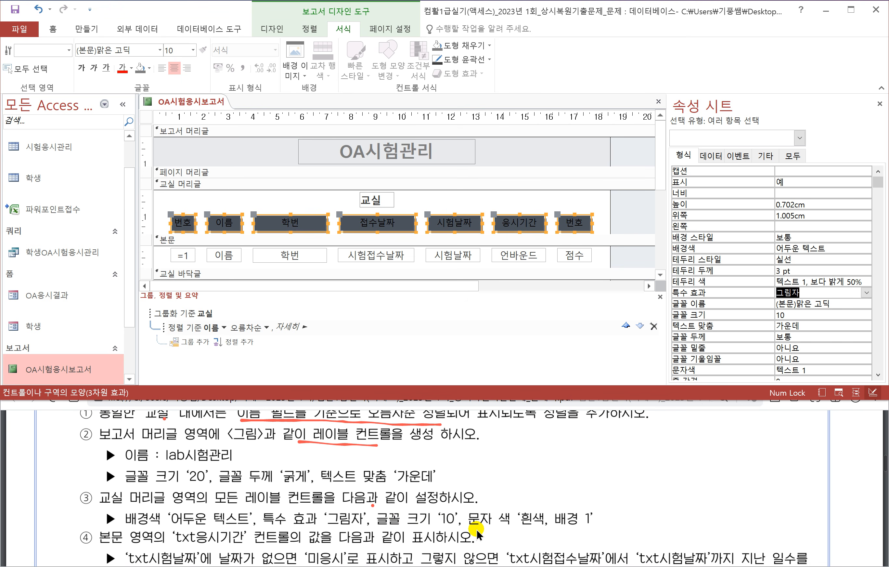
Set the text color of the selected 교실 header labels to the white theme color 배경 1
left_click_drag(473, 528, 520, 532)
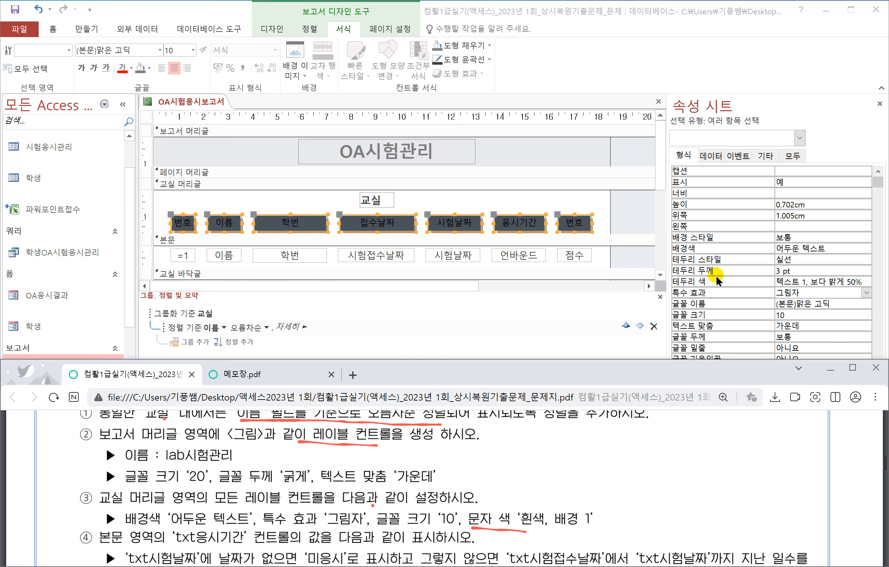
scroll(729, 301, "down", 2)
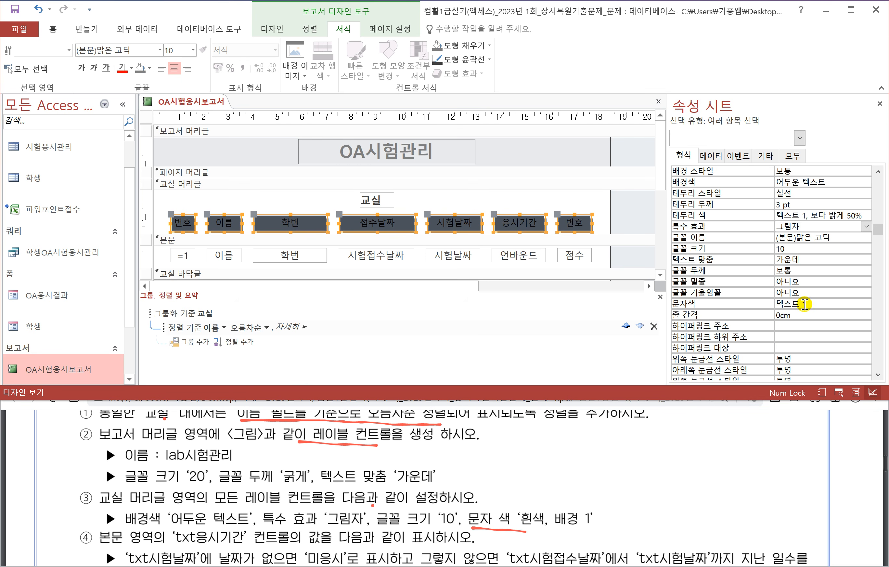
left_click(807, 303)
left_click(866, 302)
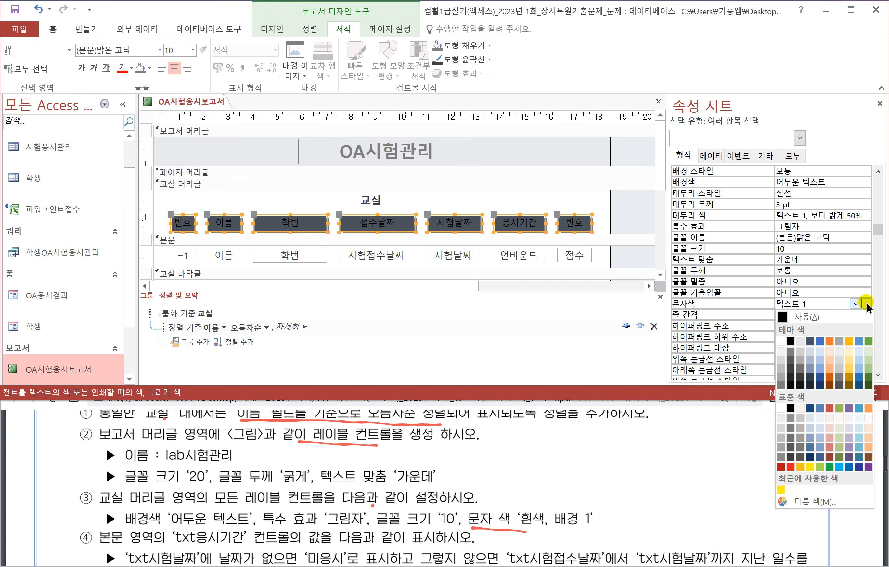
left_click(781, 341)
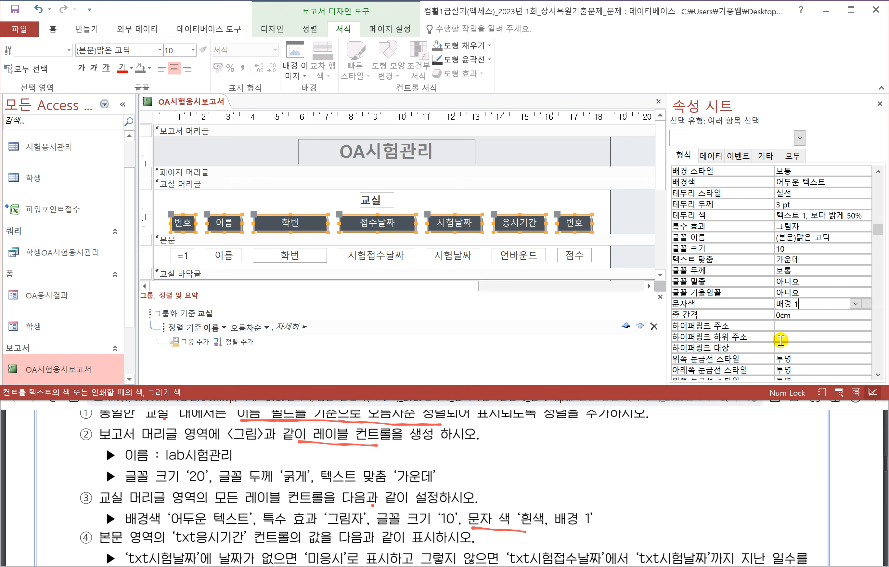
Close the group, sort and total pane and bring task ④ into view in the exam PDF
left_click(482, 332)
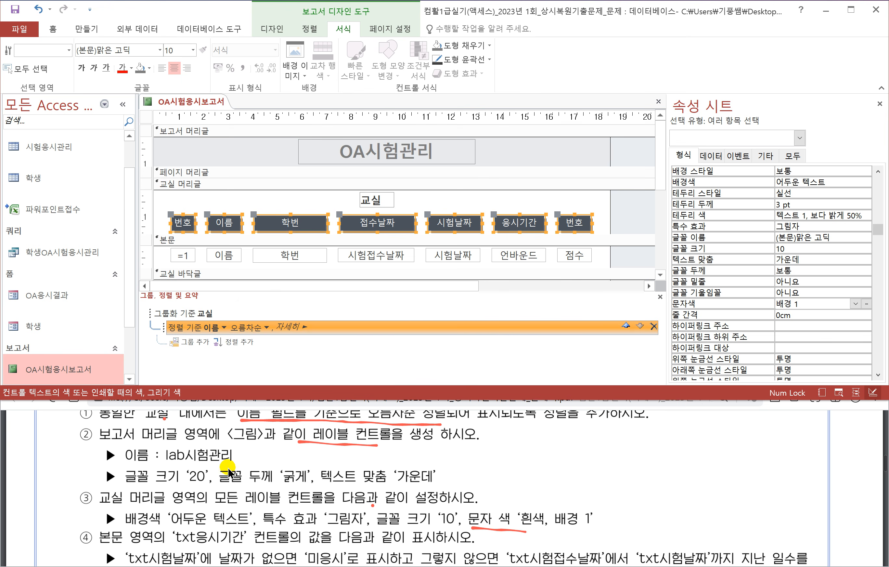
left_click(660, 296)
scroll(215, 464, "down", 2)
scroll(215, 463, "down", 2)
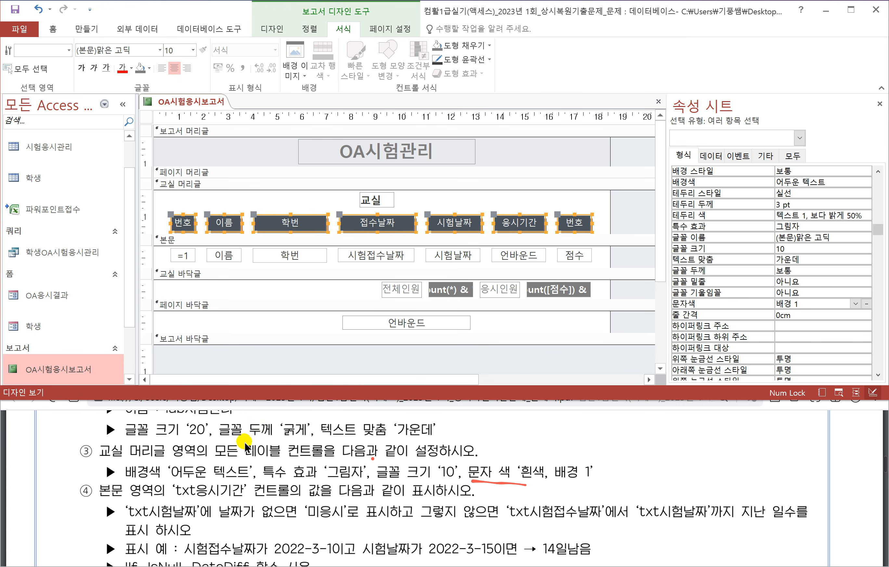
Underline the control name in task ④ and select the txt응시기간 text box in the report's detail section
left_click_drag(173, 472, 220, 475)
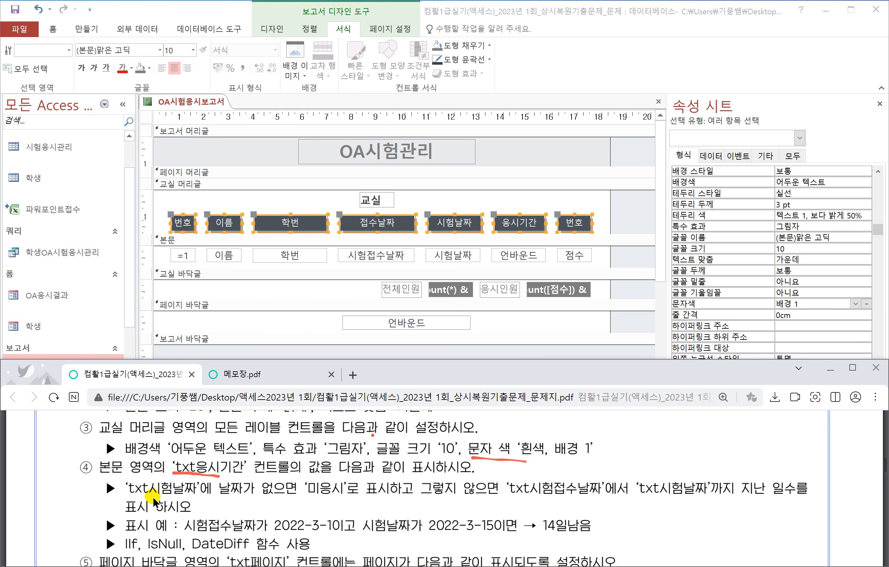
left_click(529, 262)
left_click(529, 262)
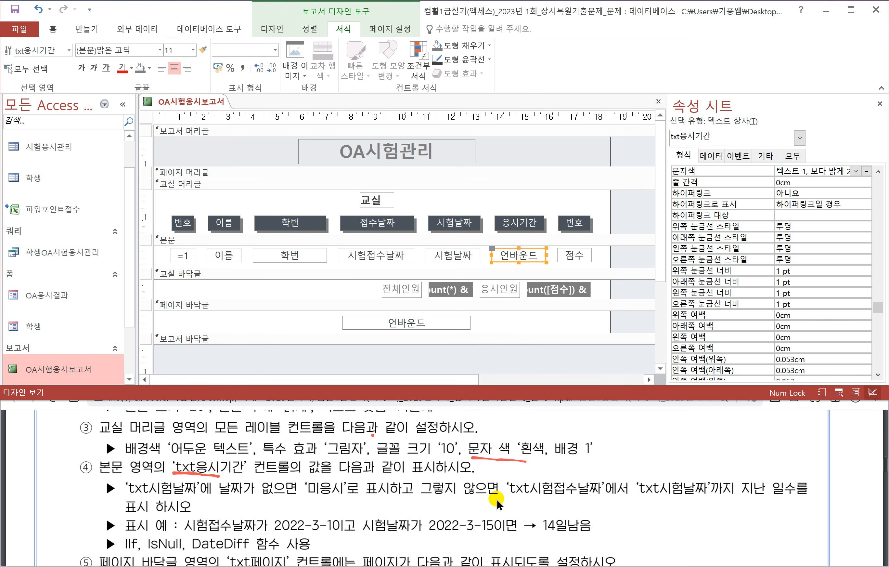
Mark up task ④ in the PDF: label the missing-date condition 조건, box 미응시 as 참, and underline the elapsed-days phrase
left_click_drag(218, 497, 292, 498)
mouse_move(233, 501)
left_mouse_down()
mouse_move(228, 514)
mouse_move(249, 505)
left_mouse_up()
left_click_drag(245, 507, 255, 508)
mouse_move(252, 502)
left_mouse_down()
mouse_move(250, 513)
mouse_move(265, 504)
left_mouse_up()
left_click_drag(267, 500, 268, 509)
left_click_drag(260, 508, 272, 514)
mouse_move(306, 479)
left_mouse_down()
mouse_move(302, 496)
mouse_move(317, 495)
mouse_move(329, 522)
left_mouse_up()
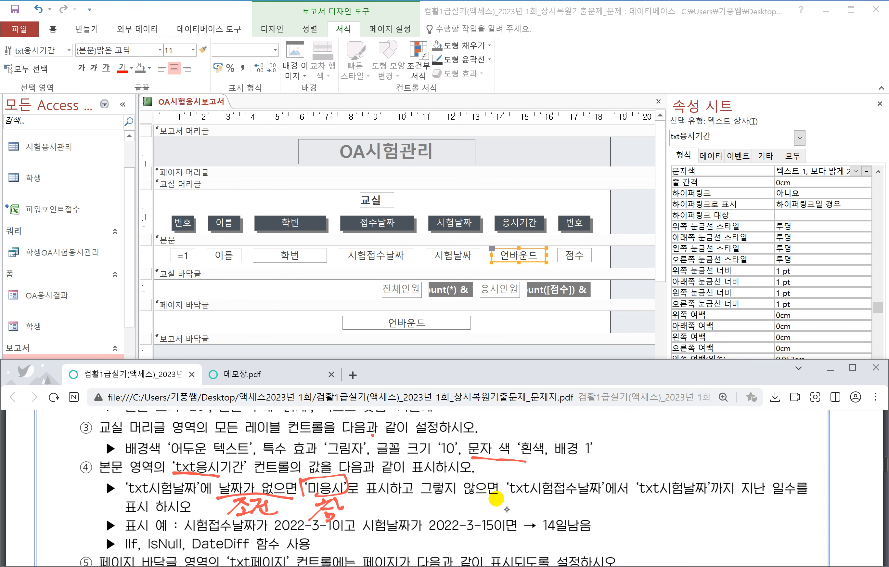
left_click_drag(510, 497, 790, 499)
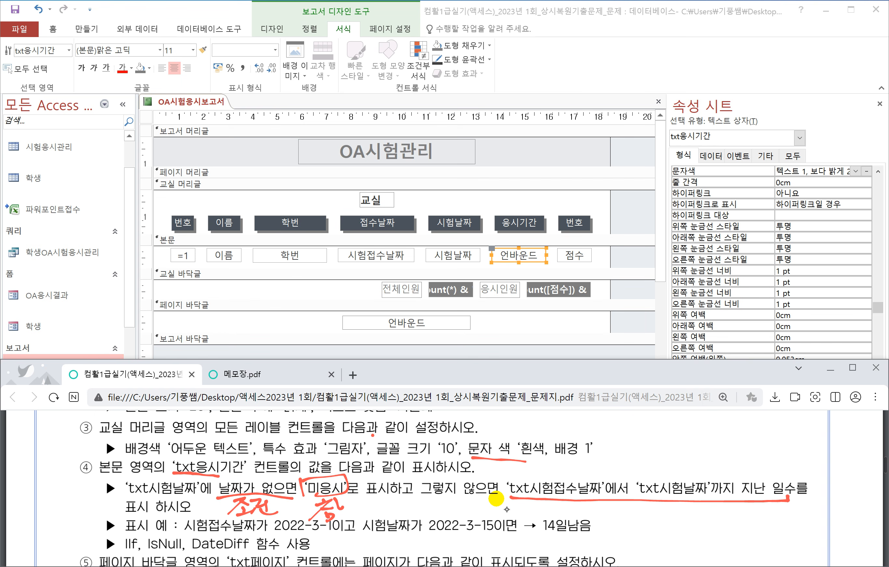
Label the underlined elapsed-days phrase in task ④ of the PDF as 거짓
mouse_move(611, 507)
left_mouse_down()
mouse_move(609, 519)
mouse_move(629, 512)
left_mouse_up()
mouse_move(631, 504)
left_mouse_down()
mouse_move(629, 524)
mouse_move(644, 515)
left_mouse_up()
left_click_drag(648, 502, 650, 515)
left_click_drag(641, 517, 629, 532)
left_click_drag(639, 520, 651, 514)
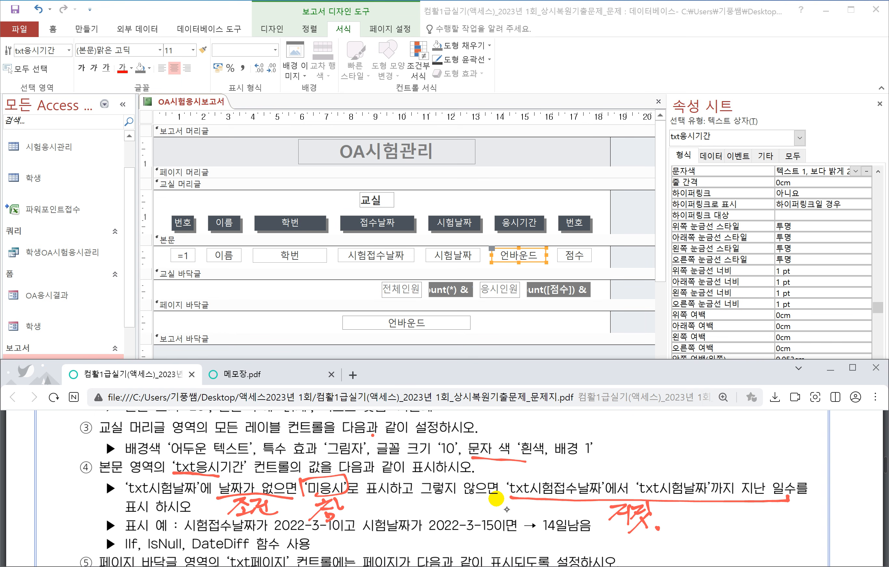
Handwrite the function syntax =Datediff("날짜형식", 시작일, 종료일) in the blank space beside task ⑤ of the PDF
scroll(189, 540, "down", 2)
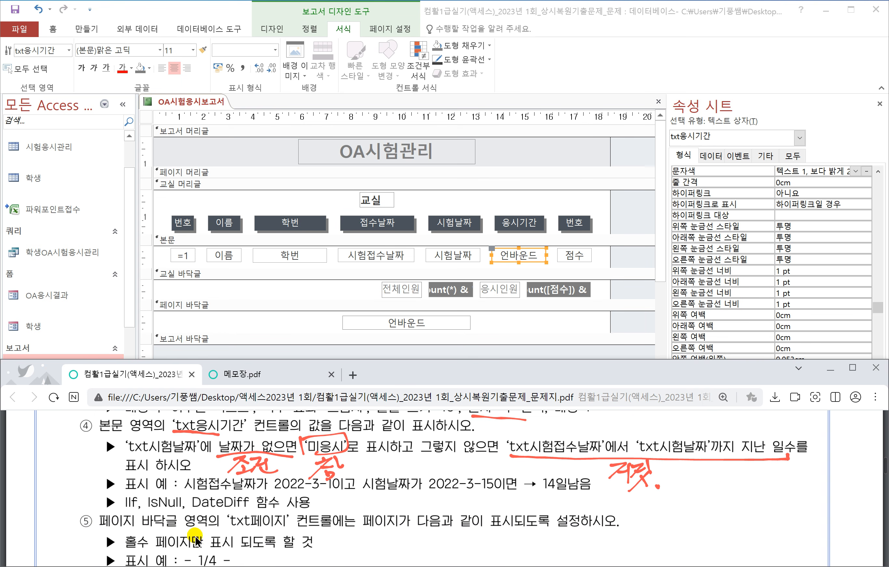
scroll(239, 534, "down", 3)
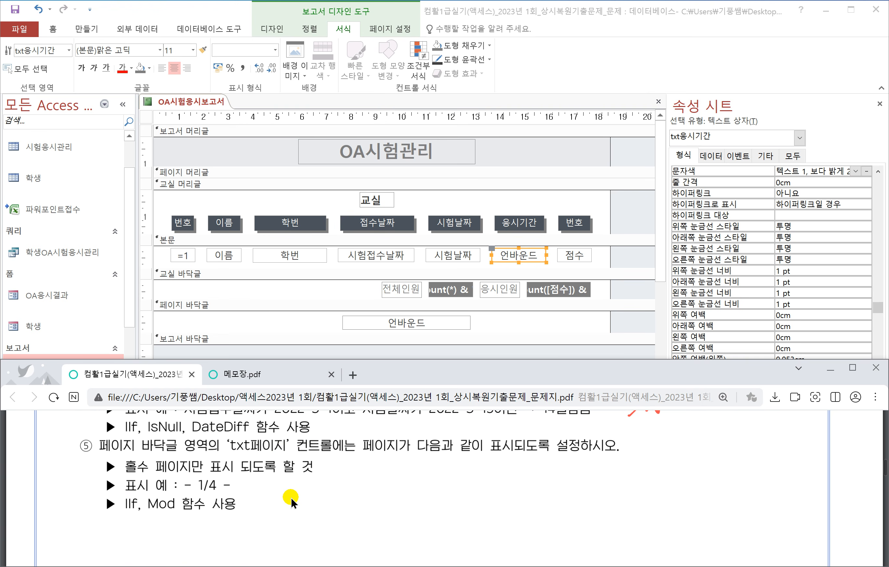
left_click_drag(456, 469, 468, 469)
mouse_move(458, 478)
left_mouse_down()
mouse_move(470, 473)
mouse_move(470, 492)
left_mouse_up()
mouse_move(472, 463)
left_mouse_down()
mouse_move(474, 486)
mouse_move(509, 490)
left_mouse_up()
mouse_move(500, 478)
left_mouse_down()
mouse_move(523, 469)
mouse_move(533, 480)
left_mouse_up()
mouse_move(549, 451)
left_mouse_down()
mouse_move(536, 481)
mouse_move(550, 483)
left_mouse_up()
mouse_move(548, 471)
left_mouse_down()
mouse_move(556, 470)
mouse_move(563, 488)
left_mouse_up()
mouse_move(561, 475)
left_mouse_down()
mouse_move(572, 472)
mouse_move(576, 490)
left_mouse_up()
mouse_move(571, 477)
left_mouse_down()
mouse_move(586, 472)
mouse_move(607, 487)
mouse_move(609, 464)
left_mouse_up()
mouse_move(615, 455)
left_mouse_down()
mouse_move(614, 463)
mouse_move(631, 467)
left_mouse_up()
mouse_move(620, 472)
left_mouse_down()
mouse_move(627, 479)
mouse_move(649, 462)
mouse_move(660, 478)
left_mouse_up()
left_click_drag(660, 457, 662, 483)
left_click_drag(650, 474, 697, 483)
left_click_drag(703, 457, 705, 464)
mouse_move(712, 481)
left_mouse_down()
mouse_move(706, 491)
mouse_move(734, 473)
left_mouse_up()
mouse_move(739, 457)
left_mouse_down()
mouse_move(741, 482)
mouse_move(751, 462)
left_mouse_up()
mouse_move(750, 463)
left_mouse_down()
mouse_move(742, 477)
mouse_move(758, 472)
left_mouse_up()
left_click_drag(758, 461, 760, 473)
mouse_move(746, 478)
left_mouse_down()
mouse_move(758, 484)
mouse_move(769, 466)
mouse_move(777, 486)
left_mouse_up()
mouse_move(787, 481)
left_mouse_down()
mouse_move(783, 489)
mouse_move(796, 474)
mouse_move(799, 482)
mouse_move(830, 469)
left_mouse_up()
mouse_move(841, 456)
left_mouse_down()
mouse_move(839, 475)
mouse_move(853, 482)
left_mouse_up()
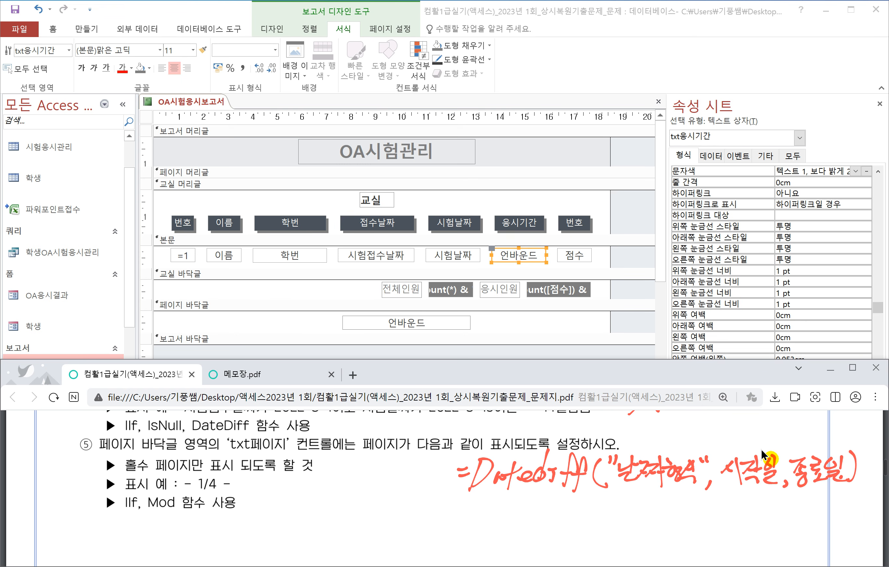
Handwrite the example =Datediff("yyyy","2023-1-1","2024-1-1") → 1 below the syntax note
scroll(775, 448, "down", 1)
left_click_drag(242, 486, 258, 493)
left_click_drag(276, 473, 263, 501)
left_click_drag(290, 488, 297, 498)
left_click_drag(297, 494, 314, 488)
mouse_move(308, 480)
left_mouse_down()
mouse_move(300, 503)
mouse_move(327, 502)
left_mouse_up()
left_click_drag(341, 465, 332, 502)
mouse_move(331, 491)
left_mouse_down()
mouse_move(329, 504)
mouse_move(345, 503)
left_mouse_up()
mouse_move(363, 470)
left_mouse_down()
mouse_move(336, 492)
mouse_move(349, 505)
left_mouse_up()
left_click_drag(364, 486, 373, 473)
mouse_move(354, 494)
left_mouse_down()
mouse_move(363, 491)
mouse_move(360, 509)
left_mouse_up()
left_click_drag(364, 493, 387, 507)
mouse_move(391, 479)
left_mouse_down()
mouse_move(411, 494)
mouse_move(402, 491)
left_mouse_up()
mouse_move(418, 479)
left_mouse_down()
mouse_move(392, 511)
mouse_move(420, 494)
left_mouse_up()
mouse_move(429, 483)
left_mouse_down()
mouse_move(415, 506)
mouse_move(433, 494)
left_mouse_up()
left_click_drag(444, 482, 433, 510)
left_click_drag(464, 482, 467, 513)
left_click_drag(482, 476, 486, 484)
mouse_move(491, 477)
left_mouse_down()
mouse_move(509, 504)
mouse_move(522, 487)
mouse_move(552, 504)
left_mouse_up()
left_click_drag(552, 494, 559, 494)
mouse_move(562, 486)
left_mouse_down()
mouse_move(560, 506)
mouse_move(574, 497)
left_mouse_up()
mouse_move(583, 484)
left_mouse_down()
mouse_move(577, 507)
mouse_move(590, 487)
left_mouse_up()
mouse_move(598, 479)
left_mouse_down()
mouse_move(597, 486)
mouse_move(641, 498)
left_mouse_up()
left_click_drag(647, 493, 678, 496)
left_click_drag(690, 493, 705, 500)
mouse_move(714, 494)
left_mouse_down()
mouse_move(746, 506)
mouse_move(784, 491)
mouse_move(779, 504)
left_mouse_up()
left_click_drag(822, 472, 806, 510)
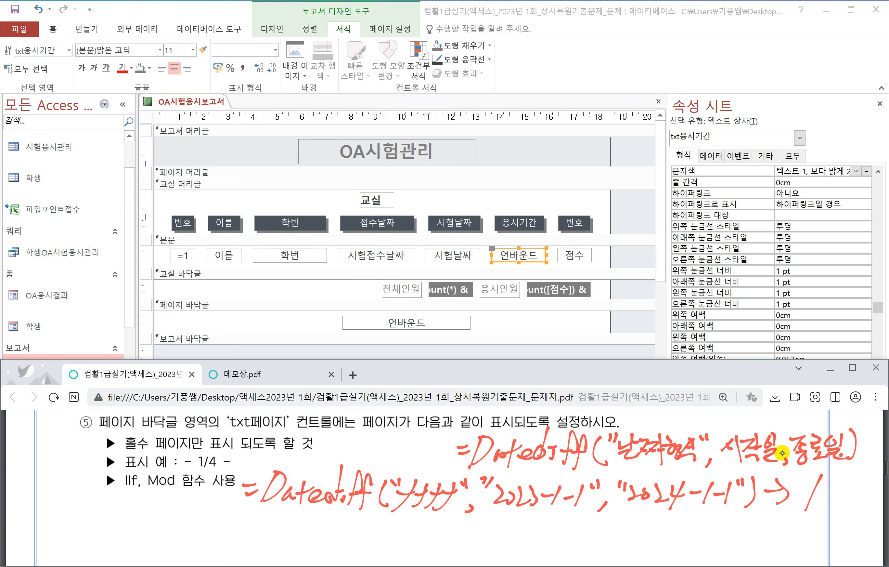
Add the month variant under the handwritten example: underline yyyy, write "m", mark the same dates, and note → 12
mouse_move(389, 517)
left_mouse_down()
mouse_move(455, 512)
mouse_move(400, 532)
left_mouse_up()
left_click_drag(404, 523, 433, 542)
left_click_drag(441, 536, 441, 544)
mouse_move(455, 522)
left_mouse_down()
mouse_move(451, 532)
mouse_move(587, 531)
left_mouse_up()
mouse_move(762, 533)
left_mouse_down()
mouse_move(784, 529)
mouse_move(775, 536)
left_mouse_up()
mouse_move(804, 513)
left_mouse_down()
mouse_move(798, 538)
mouse_move(834, 535)
left_mouse_up()
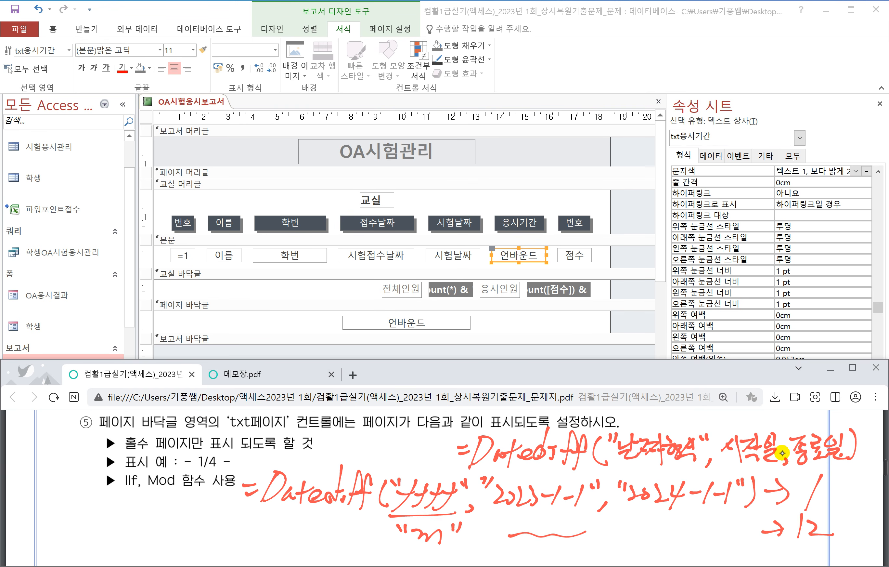
Add the day variant below it: write "d", draw a line for the same dates, note → 365 and underline it
scroll(814, 486, "down", 1)
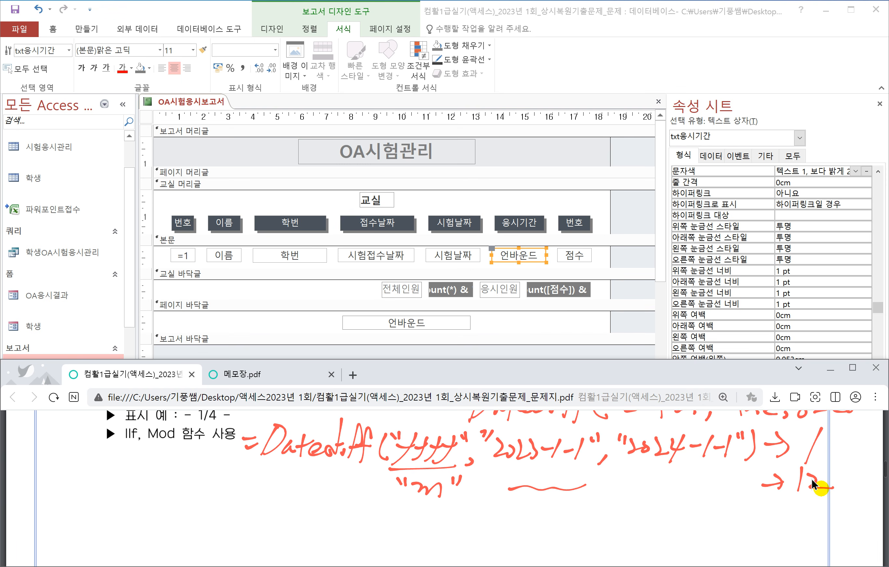
left_click_drag(405, 504, 403, 519)
mouse_move(432, 497)
left_mouse_down()
mouse_move(435, 527)
mouse_move(449, 510)
left_mouse_up()
left_click_drag(455, 502, 453, 515)
left_click_drag(513, 518, 720, 514)
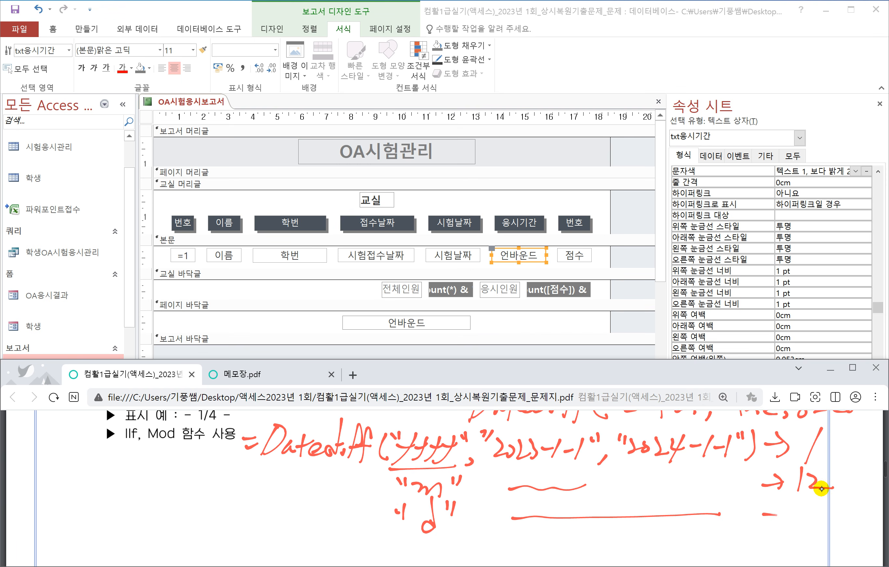
left_click_drag(772, 507, 775, 525)
left_click_drag(809, 499, 805, 521)
left_click_drag(827, 496, 826, 522)
left_click_drag(830, 505, 846, 504)
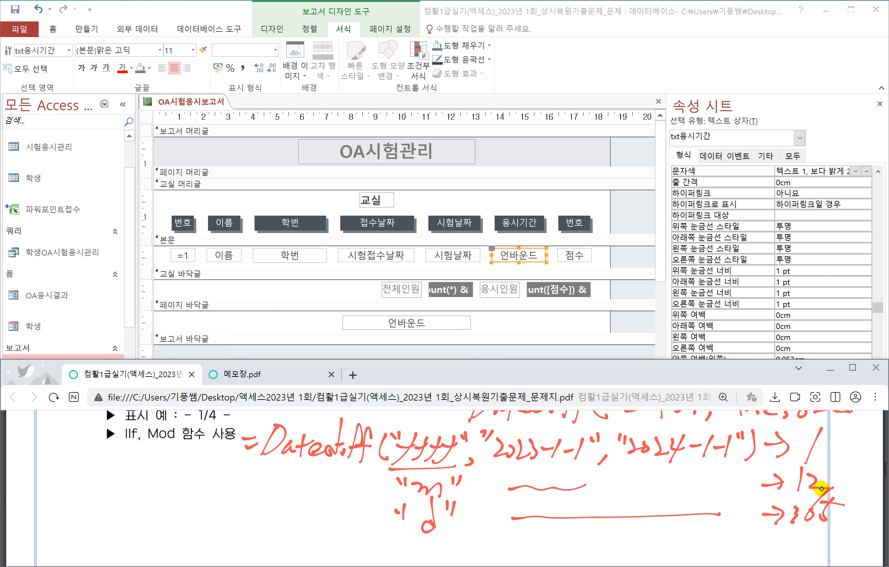
left_click_drag(787, 530, 846, 532)
Return to task ④ and start txt응시기간's control source in the zoom editor with =iif(isnull([txt시험날짜]),"미응시",
scroll(338, 478, "up", 5)
scroll(339, 479, "up", 2)
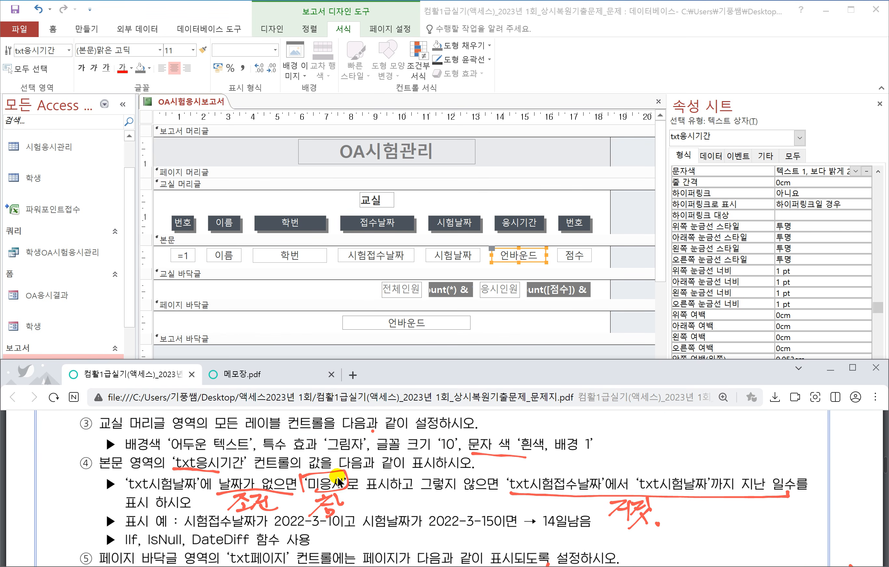
scroll(339, 479, "down", 1)
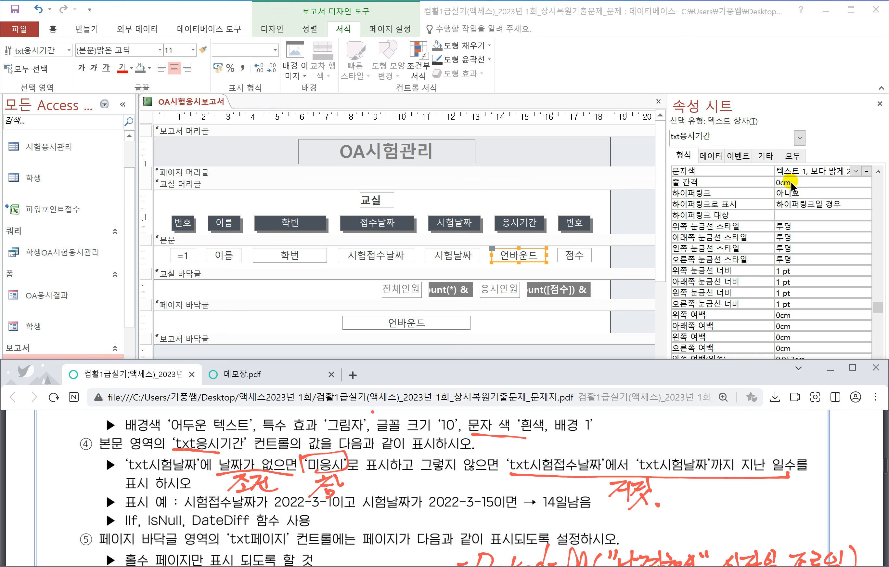
left_click(712, 157)
left_click(711, 157)
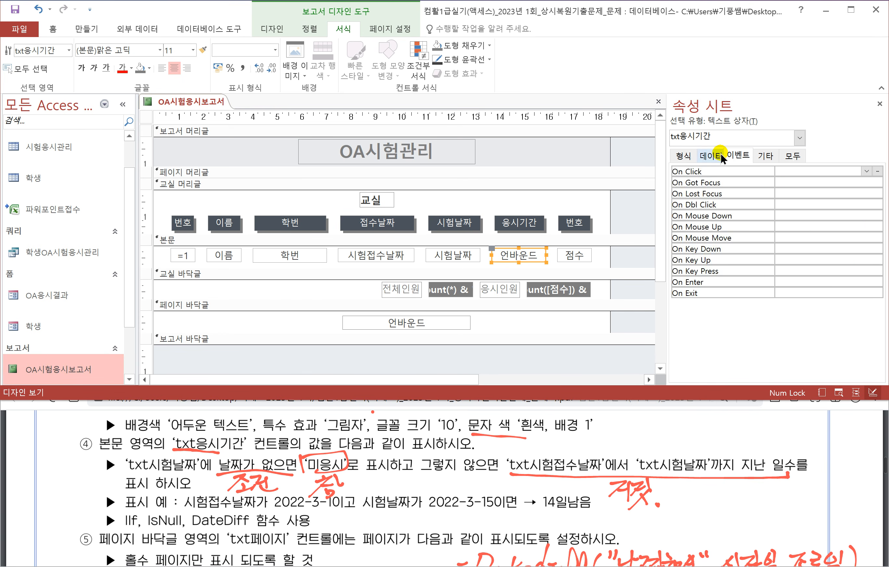
left_click(788, 171)
right_click(789, 173)
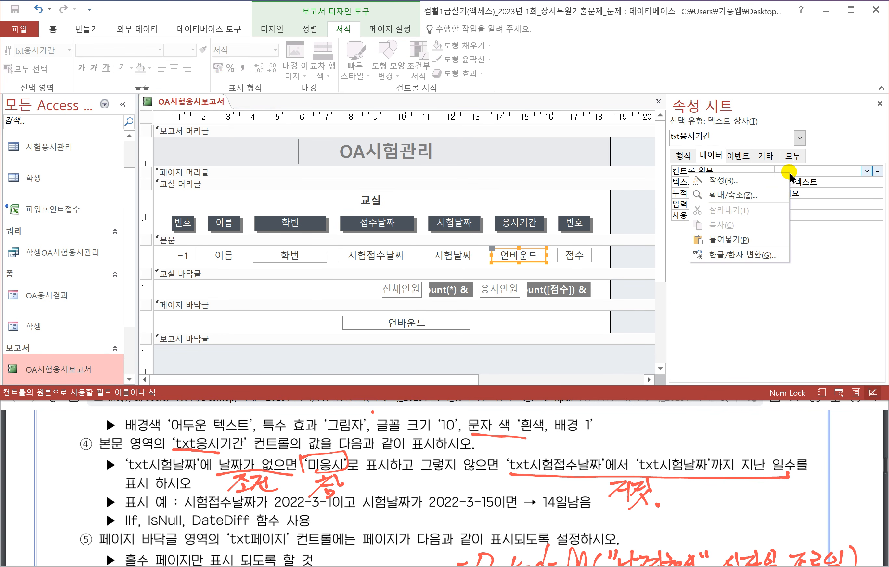
left_click(757, 195)
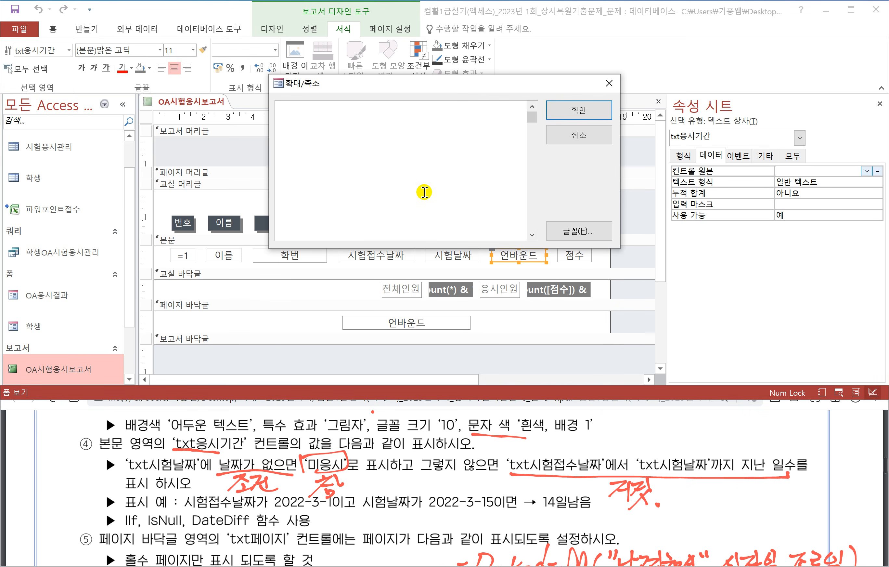
type("=iif(isnull")
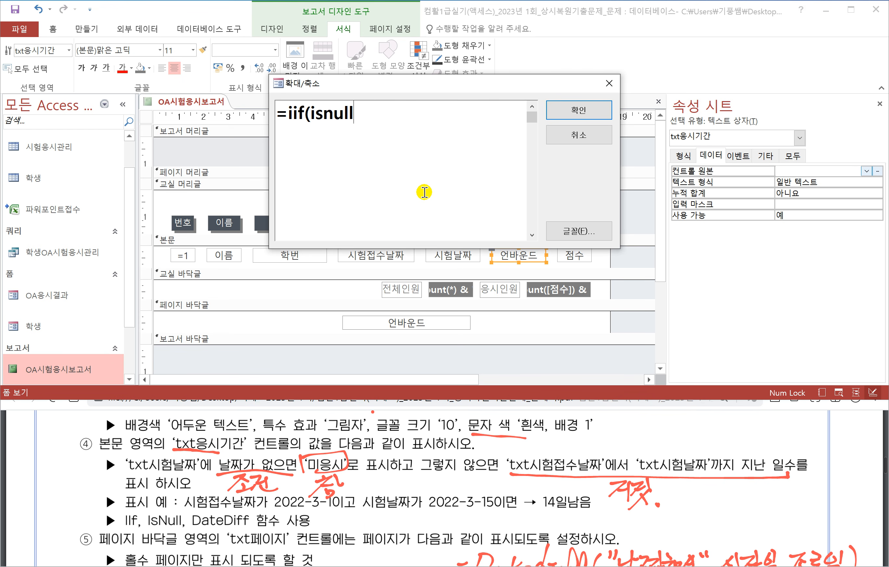
type("(")
type("[txt시험")
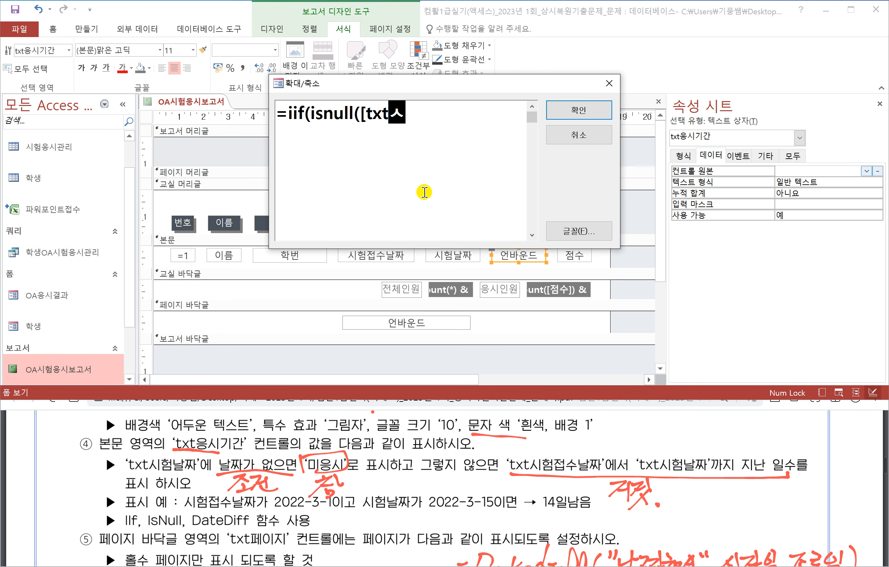
type("날짜]),\"")
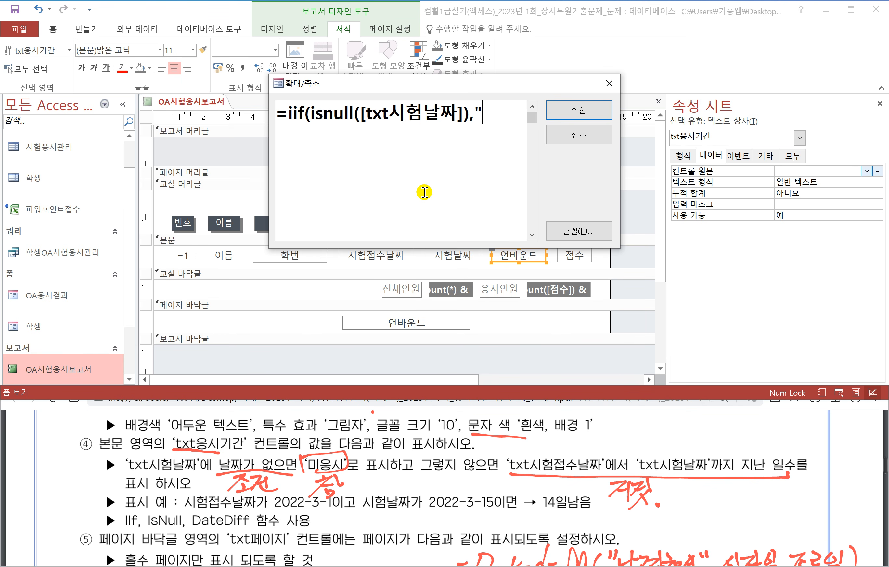
type("al")
key("BackSpace")
key("BackSpace")
type("미응시\",")
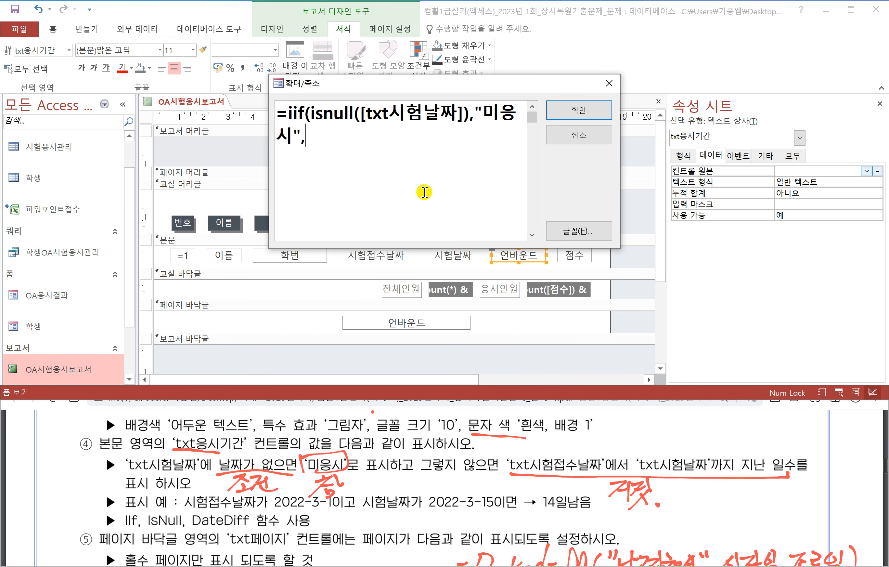
Continue the expression with datediff("d",[txt시험접수날짜],[txt시험날짜]) as the false result
type("ㅇ")
key("BackSpace")
type("datediff(")
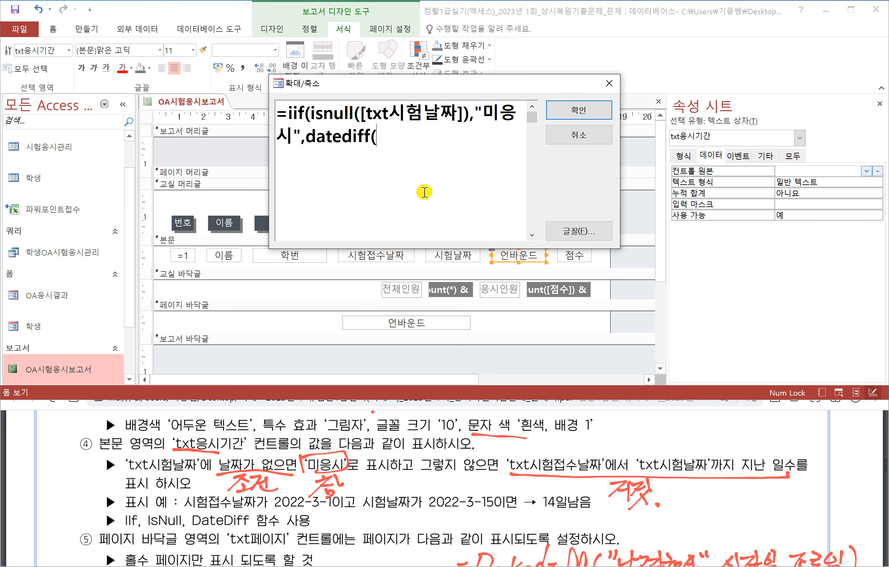
type("\"d\",[txt")
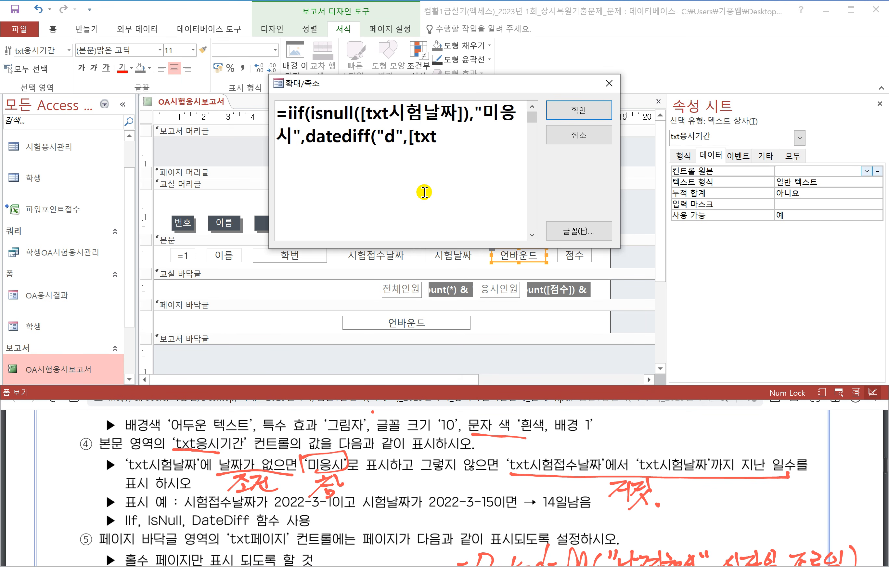
type("시험접수")
type("날짜]")
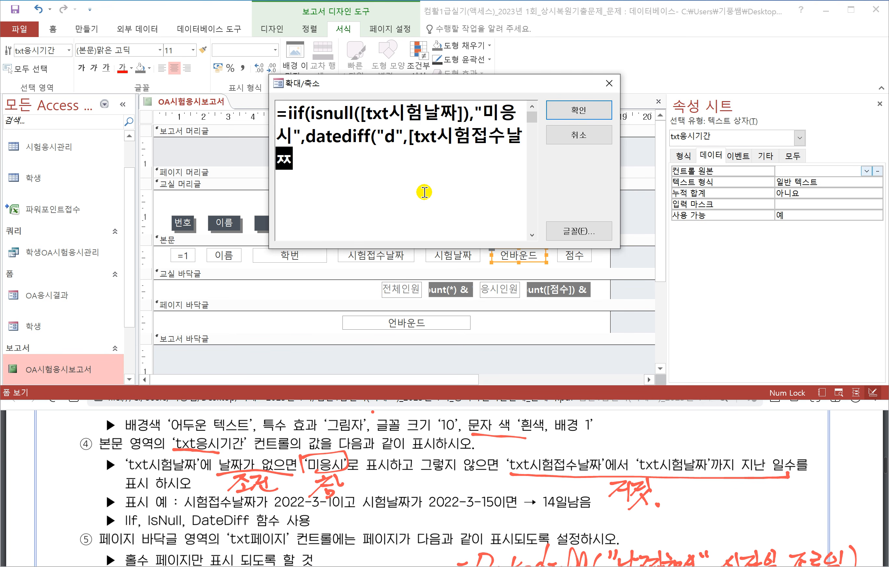
type(",")
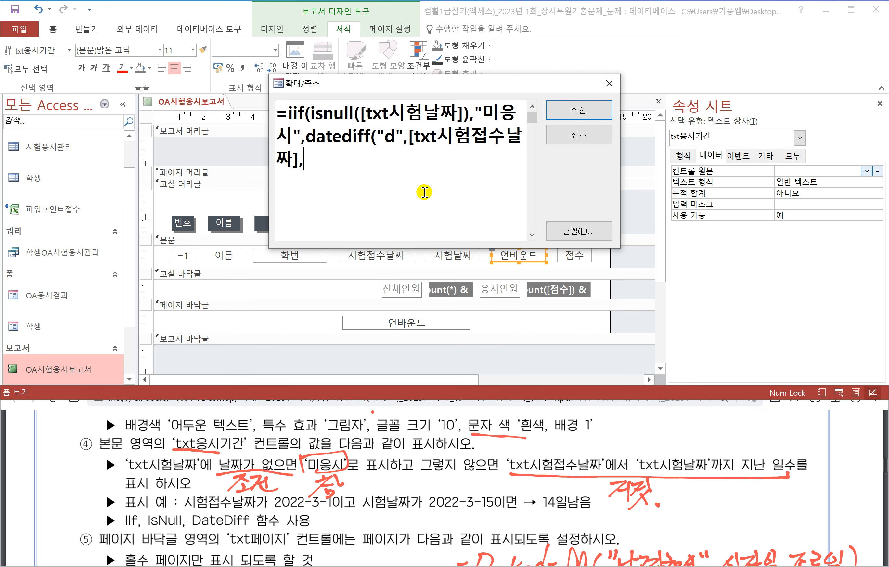
type("[")
type("ㅅㅌㅅ")
key("BackSpace")
key("BackSpace")
key("BackSpace")
type("txt")
type("ㅅ")
type("날짜")
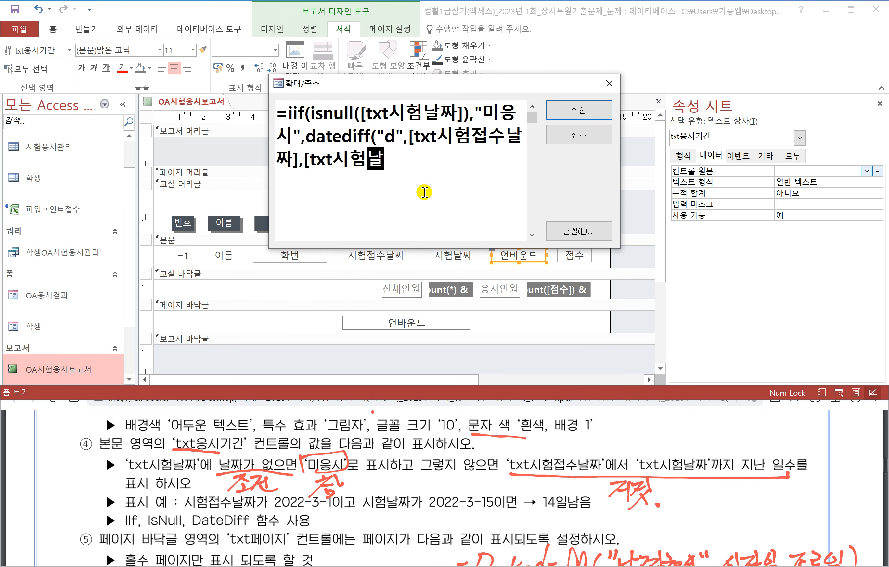
type("]")
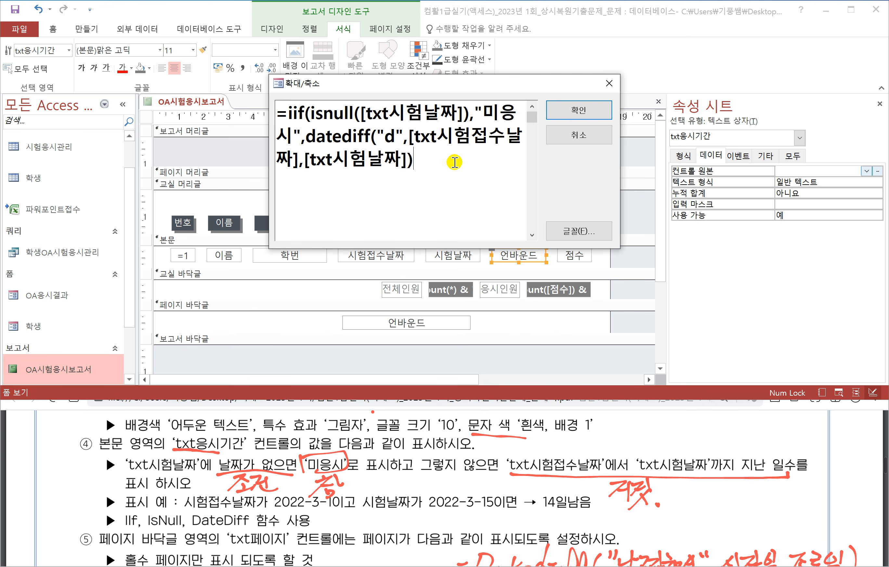
Underline 14일남음 in task ④'s example, append &"일남음")) to the expression, and try to apply it
left_click(549, 514)
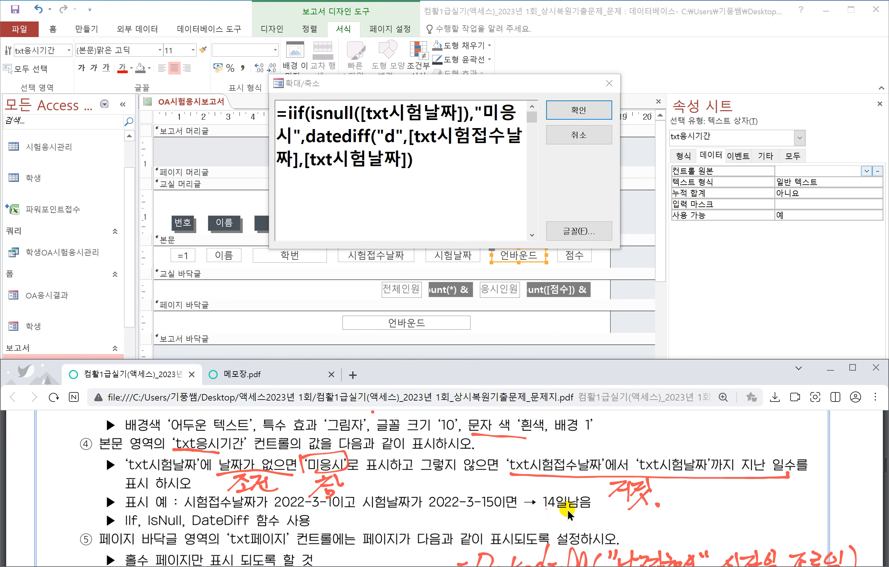
left_click(430, 163)
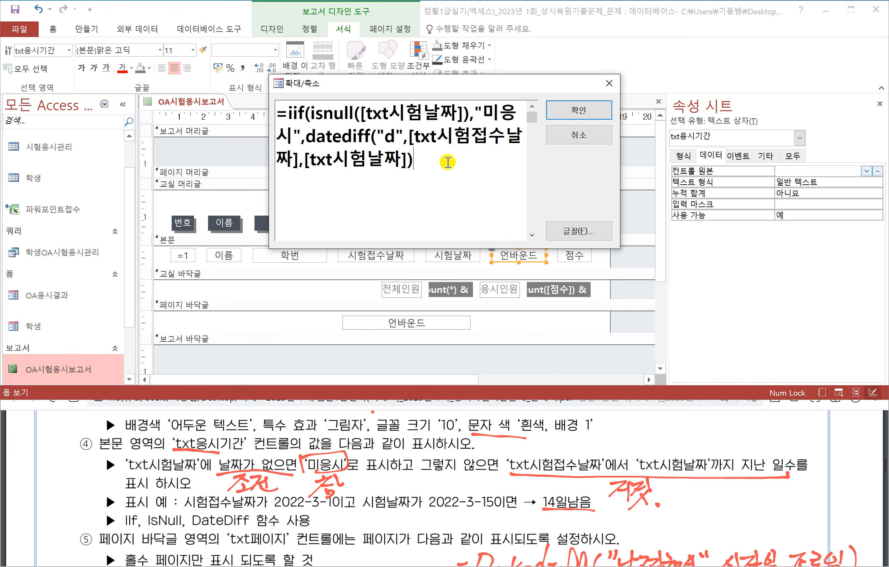
type("&")
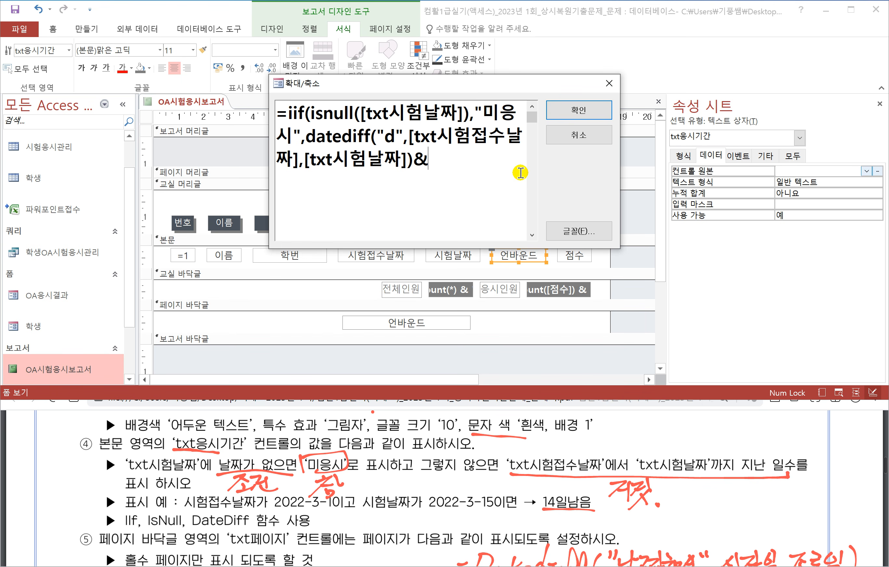
type("\"일남")
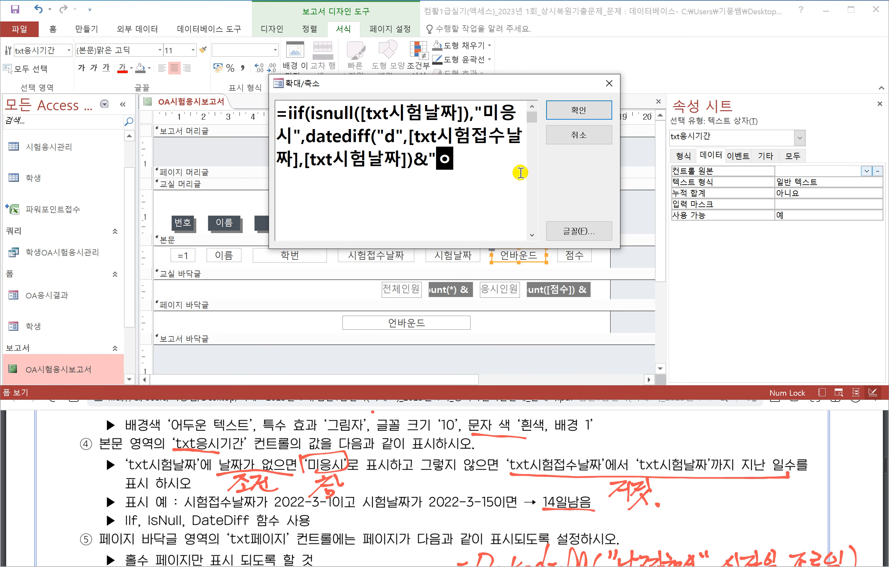
type("음")
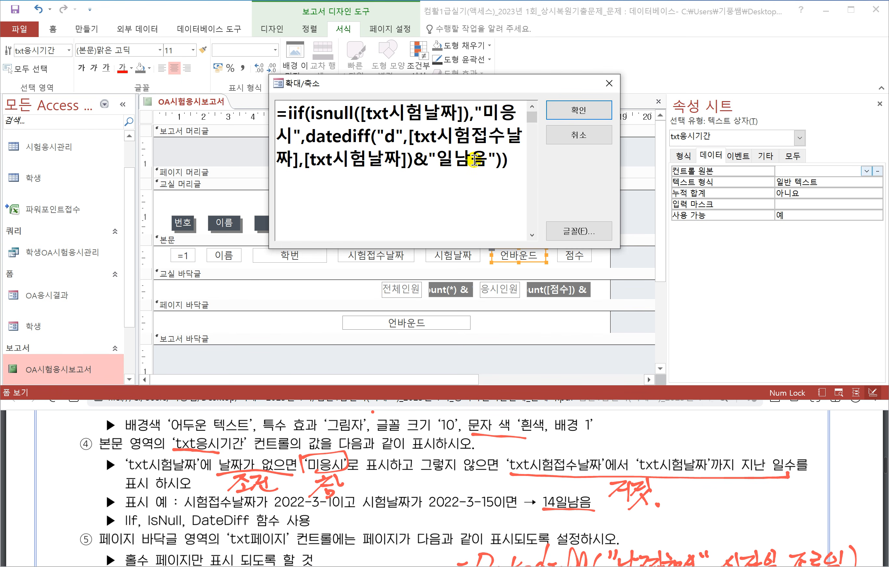
left_click_drag(506, 158, 275, 113)
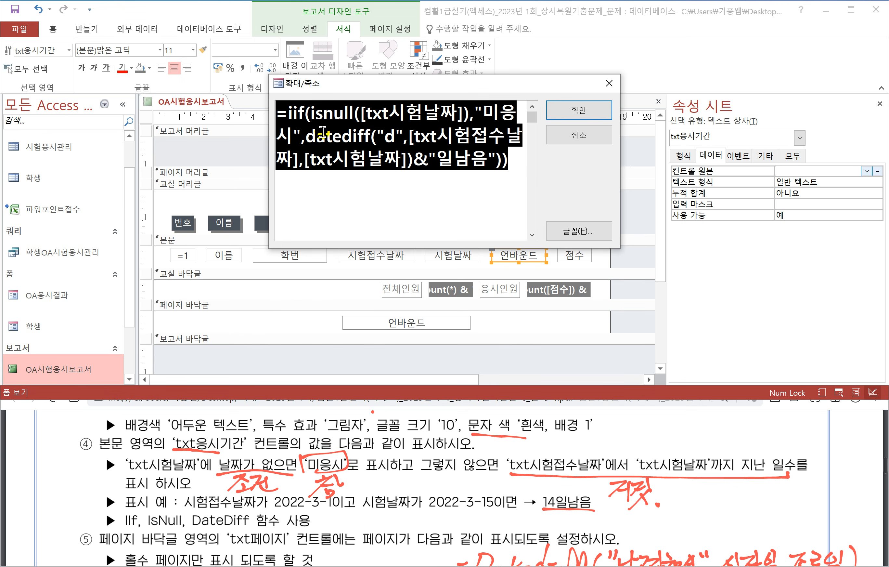
left_click(519, 168)
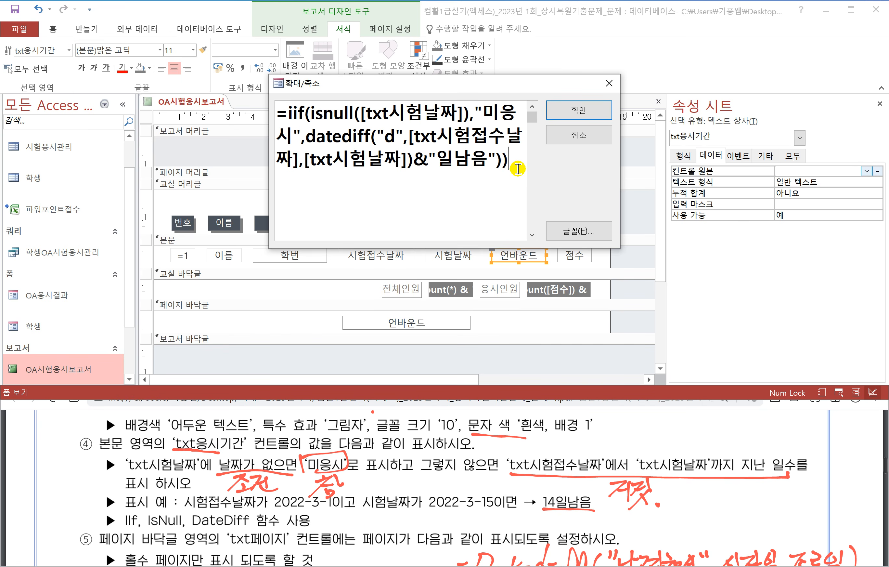
left_click(579, 110)
left_click(448, 327)
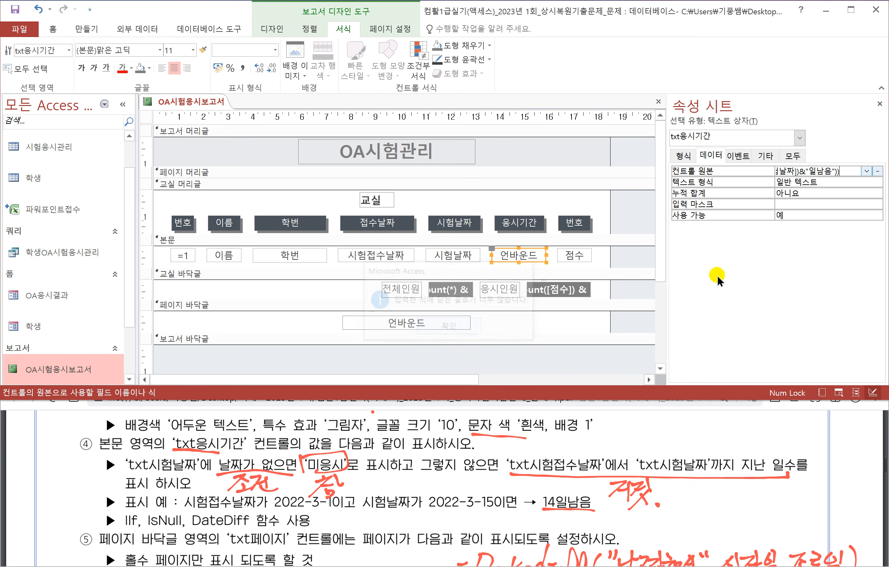
Reopen txt응시기간's control source in the zoom editor, remove the extra closing parenthesis at the end, and apply the expression
right_click(830, 172)
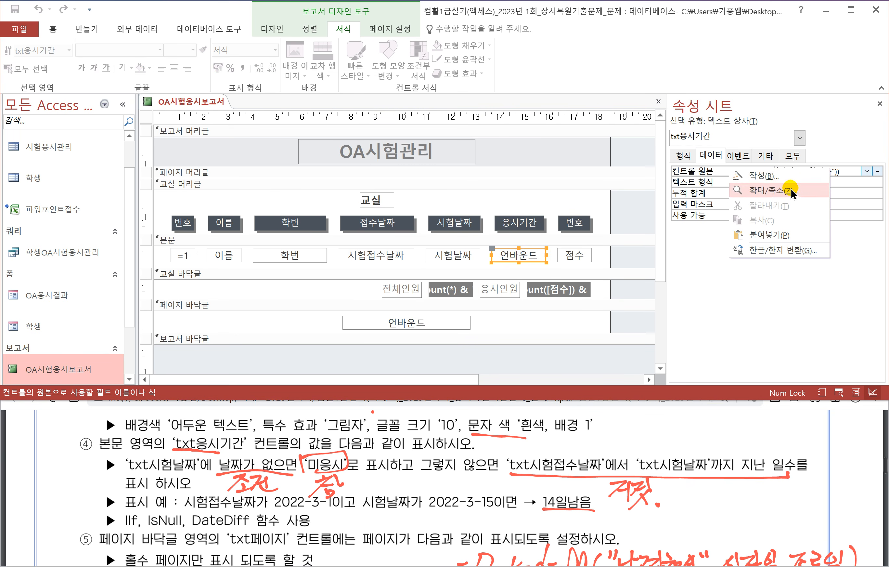
left_click(781, 191)
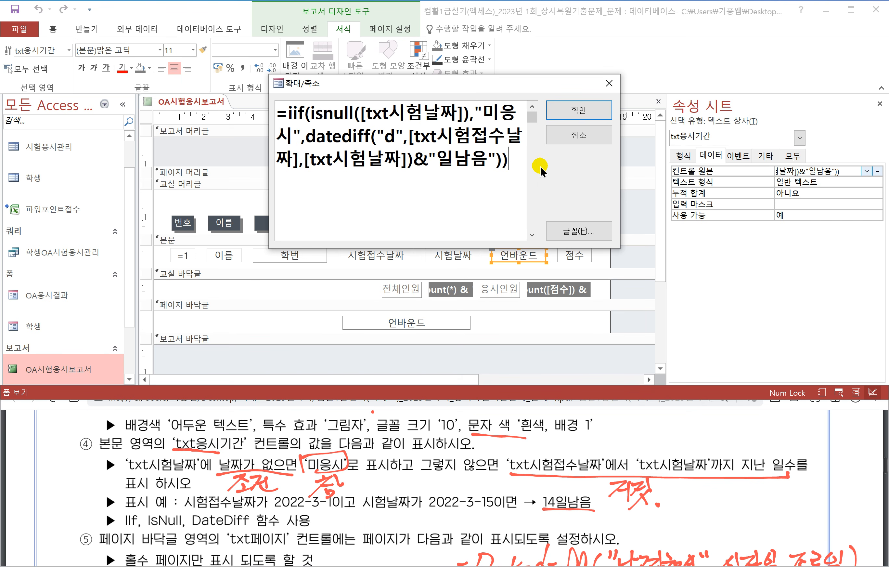
key("BackSpace")
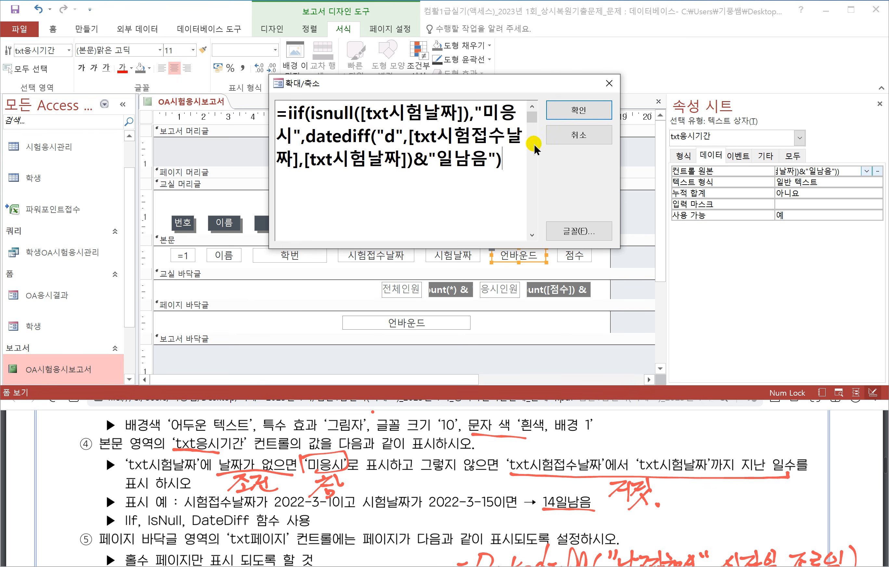
left_click(575, 111)
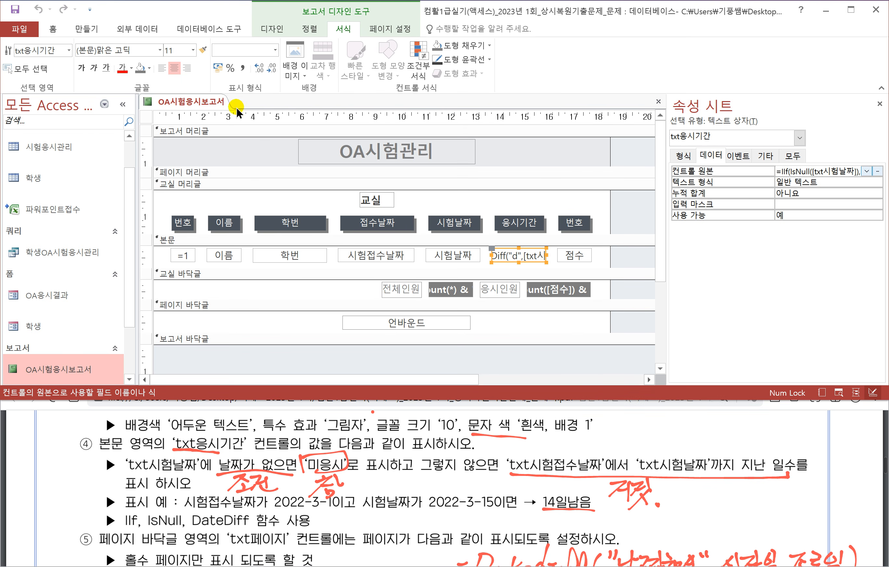
Check the 응시기간 column down the page in the report's print preview, and return to design view
right_click(201, 103)
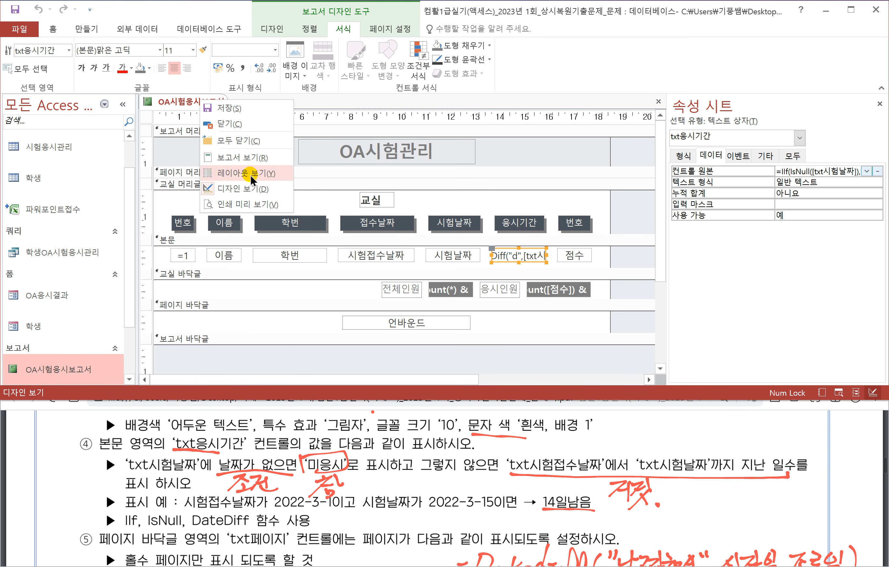
left_click(242, 204)
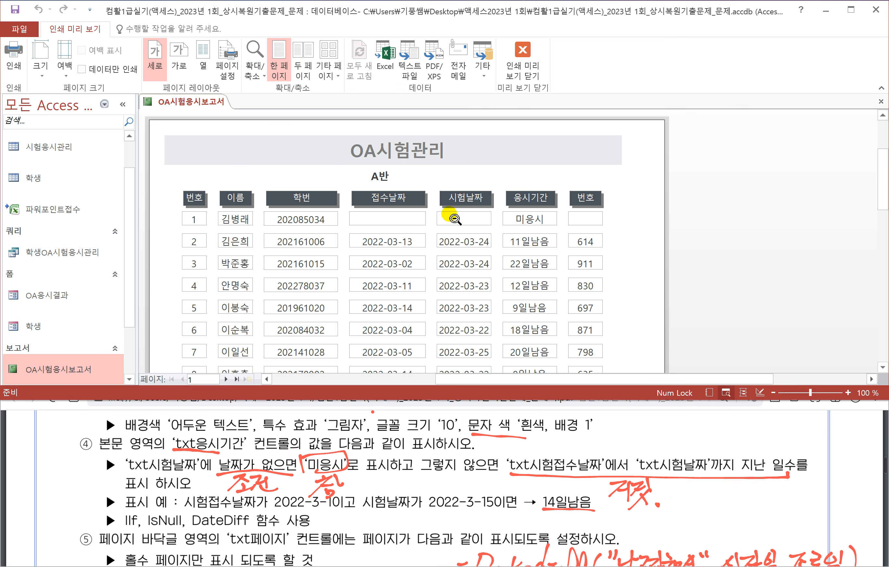
scroll(547, 272, "down", 1)
scroll(548, 272, "down", 5)
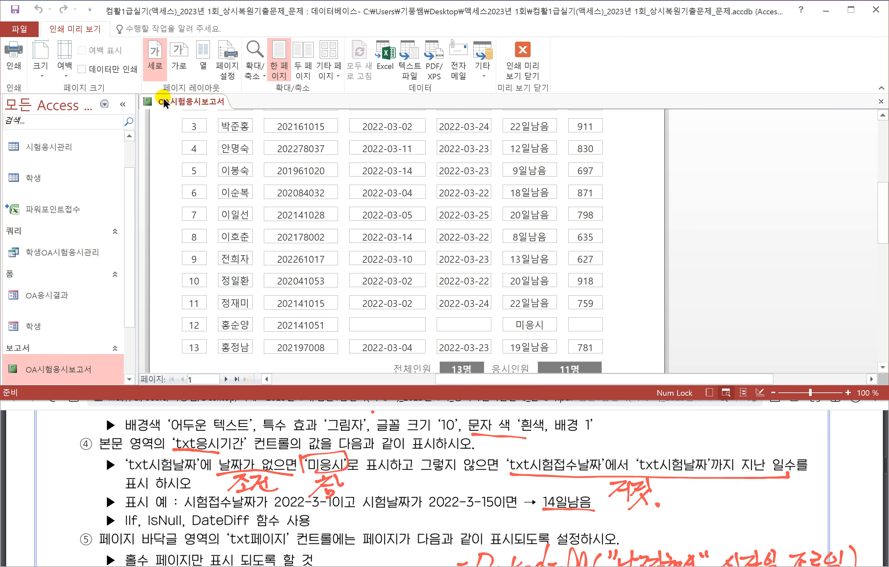
right_click(174, 102)
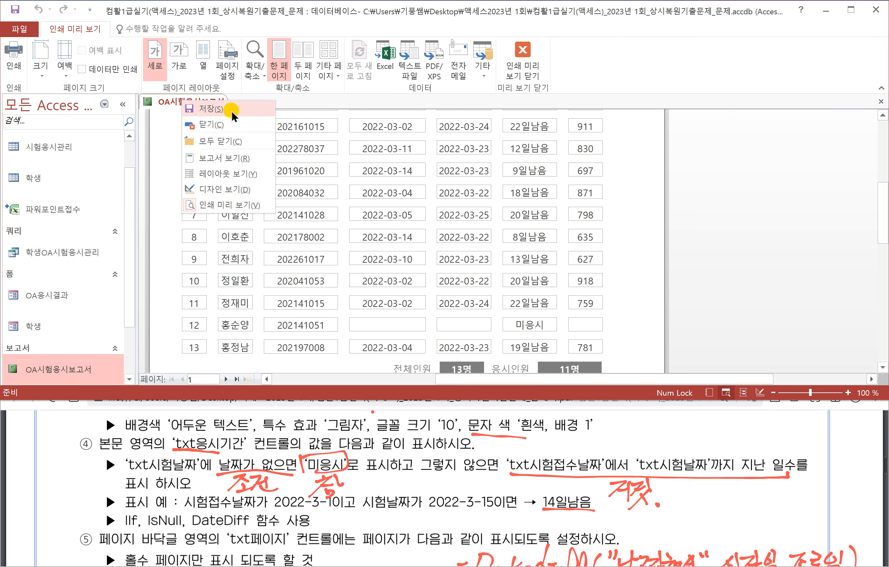
left_click(226, 191)
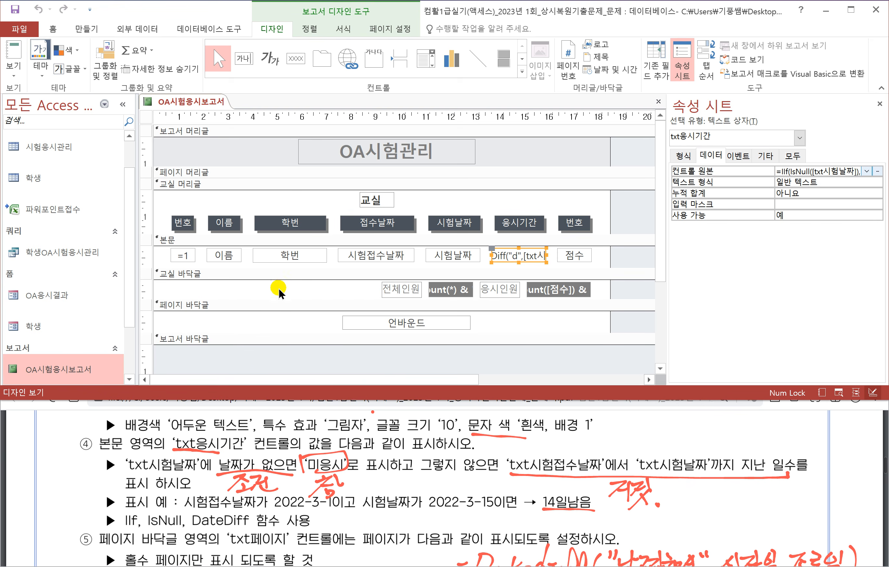
In the exam sheet's task ⑤, underline the control name txt페이지 and the display example - 1/4 -
left_click(296, 474)
scroll(310, 477, "down", 2)
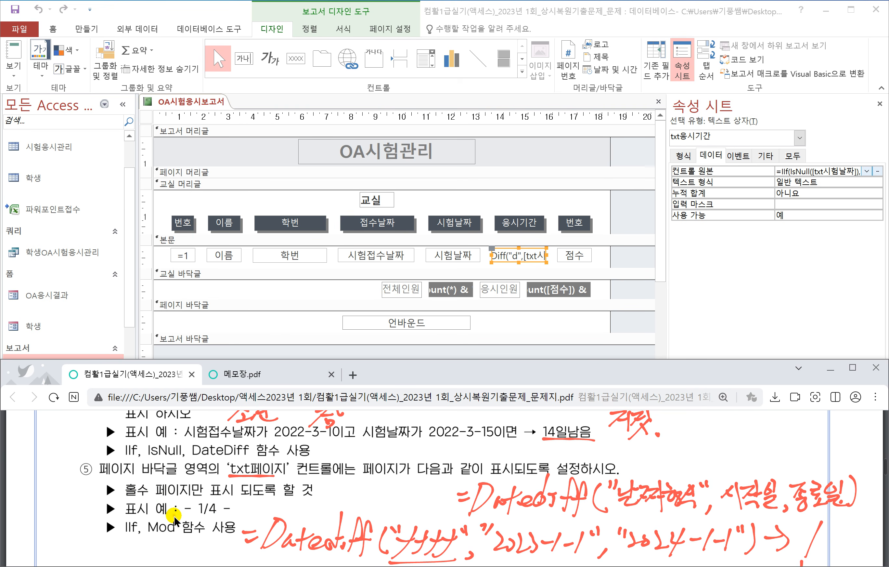
left_click_drag(175, 515, 226, 516)
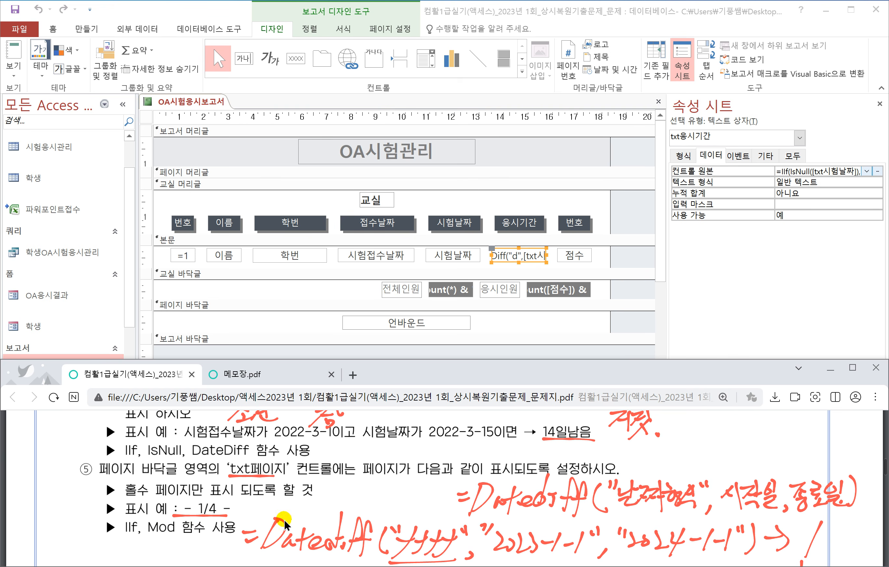
Handwrite the note 숫자1 Mod 숫자2 in the blank area below task ⑤
scroll(163, 510, "down", 2)
scroll(162, 509, "down", 5)
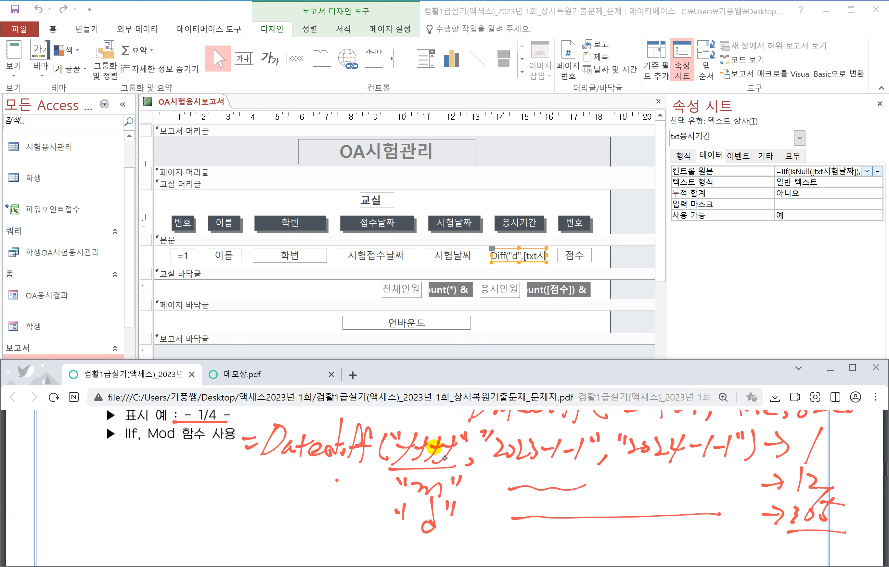
mouse_move(108, 472)
left_mouse_down()
mouse_move(98, 487)
mouse_move(111, 487)
left_mouse_up()
mouse_move(112, 485)
left_mouse_down()
mouse_move(91, 510)
mouse_move(108, 500)
left_mouse_up()
mouse_move(113, 483)
left_mouse_down()
mouse_move(121, 481)
mouse_move(112, 495)
left_mouse_up()
left_click_drag(125, 475, 129, 506)
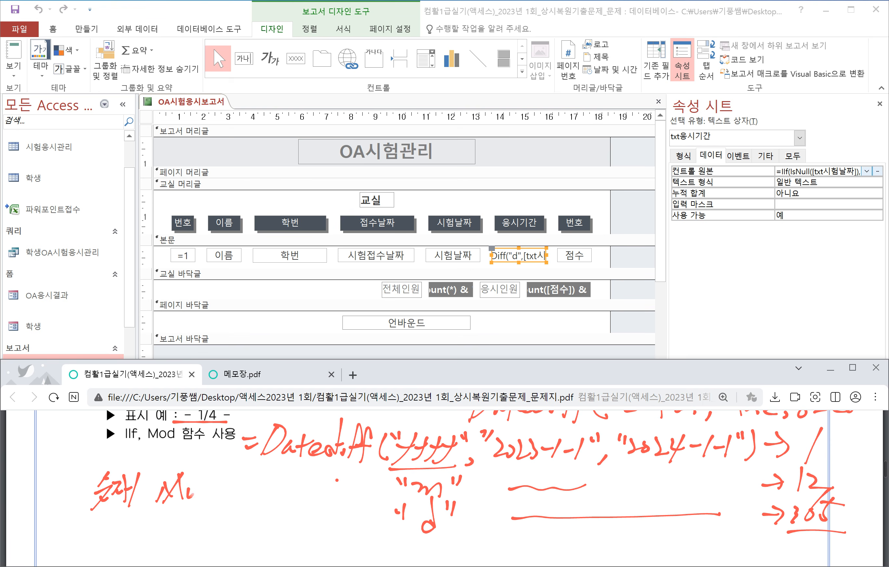
left_click_drag(193, 494, 189, 489)
left_click_drag(202, 462, 207, 496)
mouse_move(241, 468)
left_mouse_down()
mouse_move(235, 480)
mouse_move(245, 484)
left_mouse_up()
mouse_move(228, 490)
left_mouse_down()
mouse_move(225, 505)
mouse_move(240, 498)
left_mouse_up()
mouse_move(242, 480)
left_mouse_down()
mouse_move(254, 477)
mouse_move(241, 494)
left_mouse_up()
mouse_move(258, 468)
left_mouse_down()
mouse_move(256, 503)
mouse_move(268, 483)
left_mouse_up()
left_click_drag(268, 475, 287, 487)
Underline 숫자1 and 숫자2 in the Mod note and sketch an equals mark with a circle after them
left_click_drag(93, 516, 134, 512)
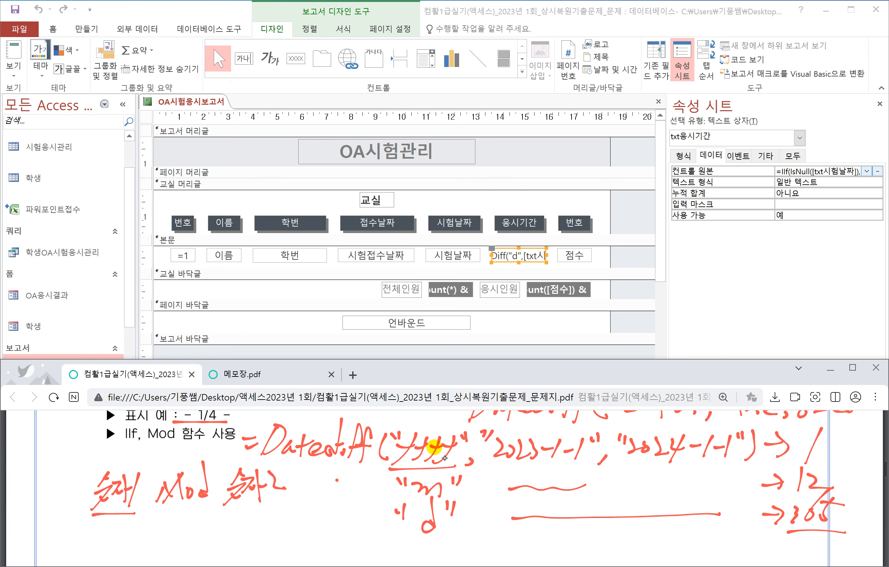
left_click_drag(224, 507, 325, 482)
mouse_move(314, 486)
left_mouse_down()
mouse_move(375, 482)
mouse_move(349, 470)
mouse_move(327, 487)
left_mouse_up()
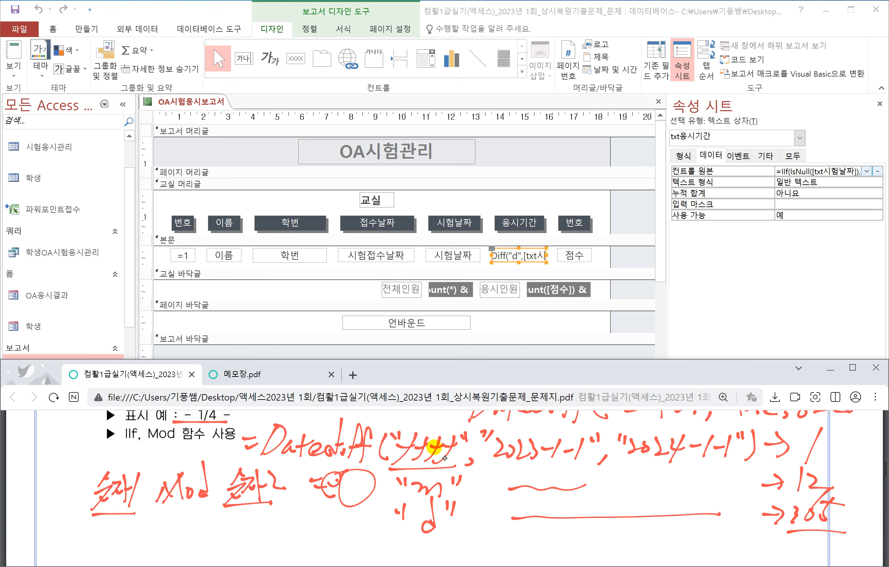
Handwrite [page] - 현재페이지 below the Mod note
scroll(404, 485, "down", 1)
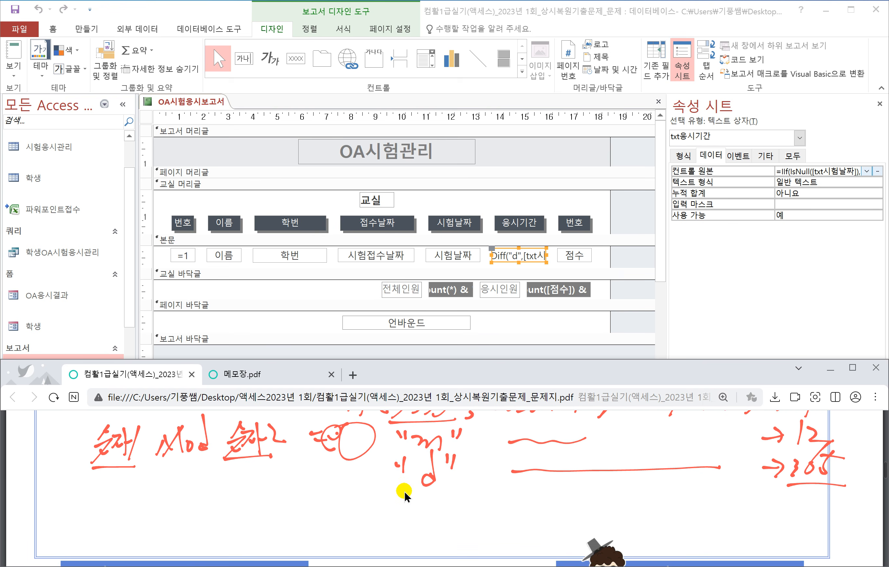
mouse_move(183, 484)
left_mouse_down()
mouse_move(245, 478)
mouse_move(269, 483)
mouse_move(276, 496)
left_mouse_up()
mouse_move(320, 469)
left_mouse_down()
mouse_move(326, 489)
mouse_move(344, 476)
mouse_move(389, 496)
mouse_move(400, 487)
mouse_move(417, 496)
left_mouse_up()
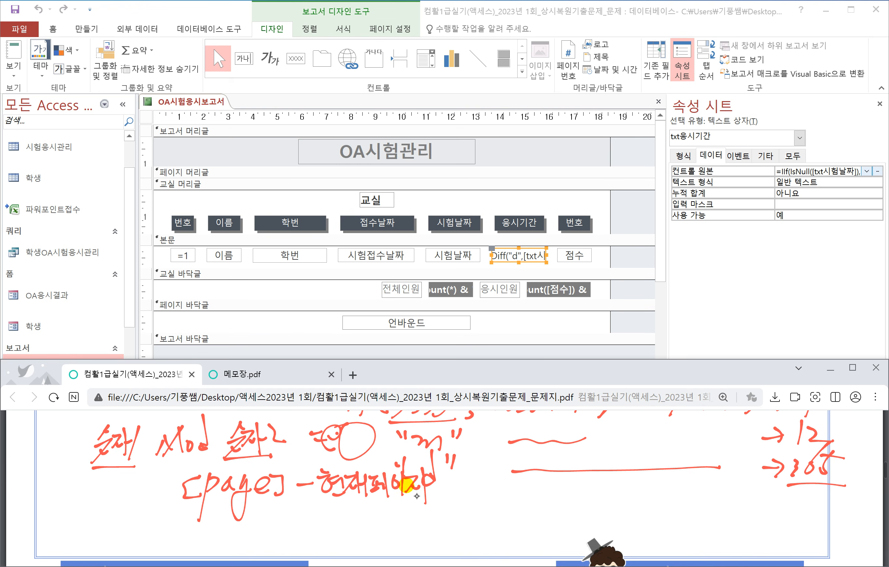
Handwrite [pages] - 전체페이지 beneath the [page] note
mouse_move(198, 514)
left_mouse_down()
mouse_move(188, 535)
mouse_move(218, 529)
left_mouse_up()
mouse_move(231, 520)
left_mouse_down()
mouse_move(223, 534)
mouse_move(235, 533)
left_mouse_up()
mouse_move(247, 519)
left_mouse_down()
mouse_move(236, 557)
mouse_move(245, 531)
left_mouse_up()
left_click_drag(263, 519, 288, 539)
left_click_drag(407, 486, 416, 496)
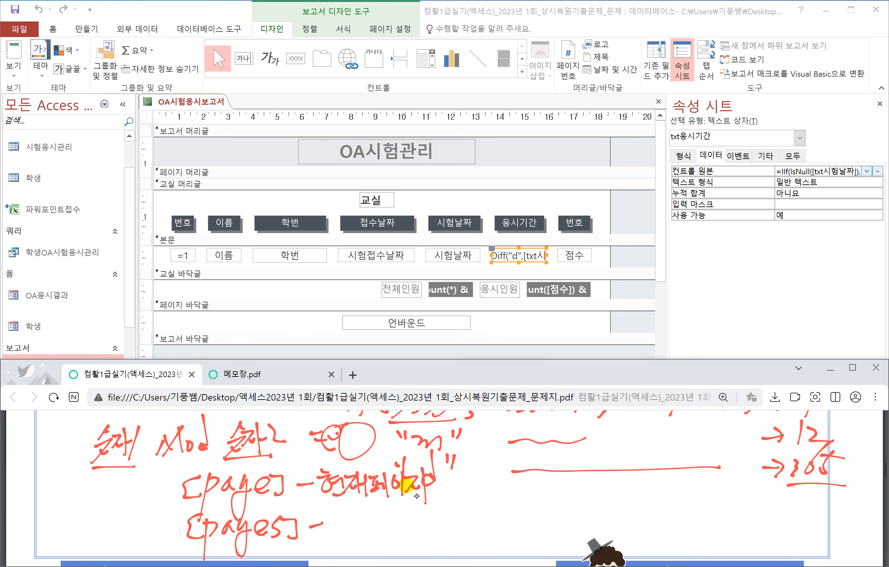
left_click_drag(327, 512, 350, 530)
mouse_move(340, 525)
left_mouse_down()
mouse_move(355, 537)
mouse_move(365, 523)
left_mouse_up()
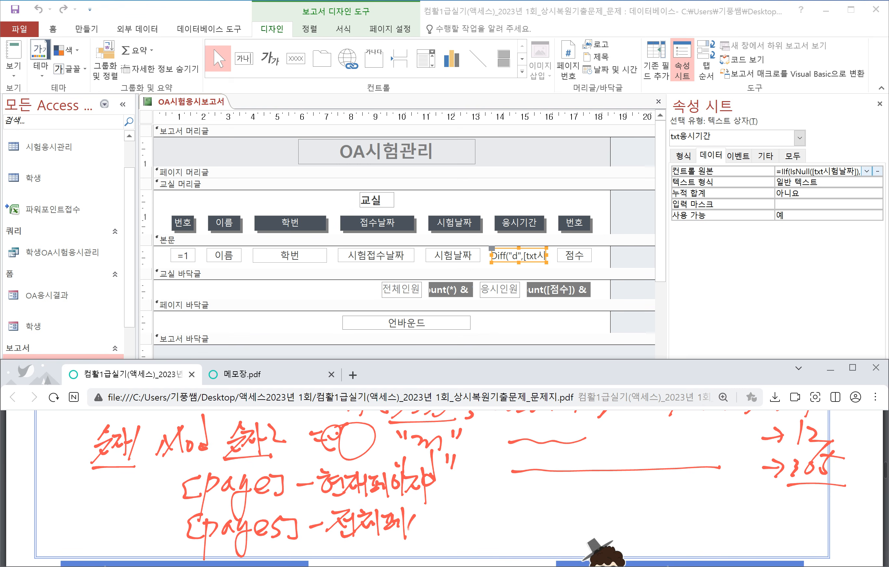
left_click_drag(428, 513, 442, 524)
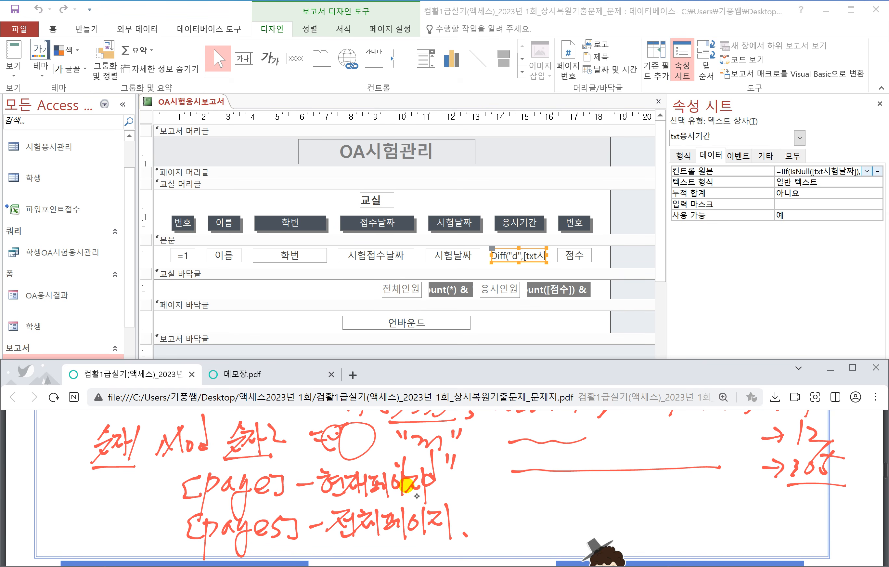
Return to task ⑤ and start txt페이지's control source in the zoom editor with =iif([page] mod 2
scroll(407, 482, "up", 4)
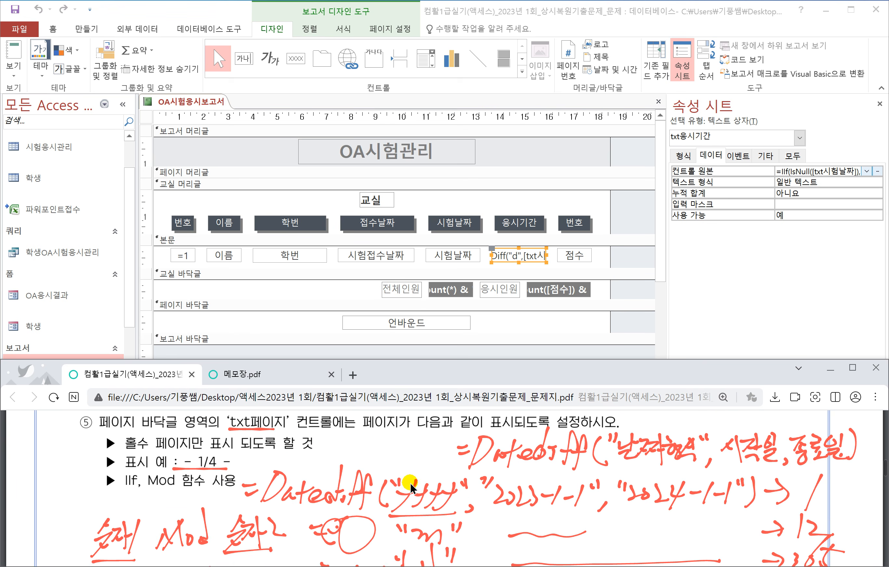
left_click(386, 325)
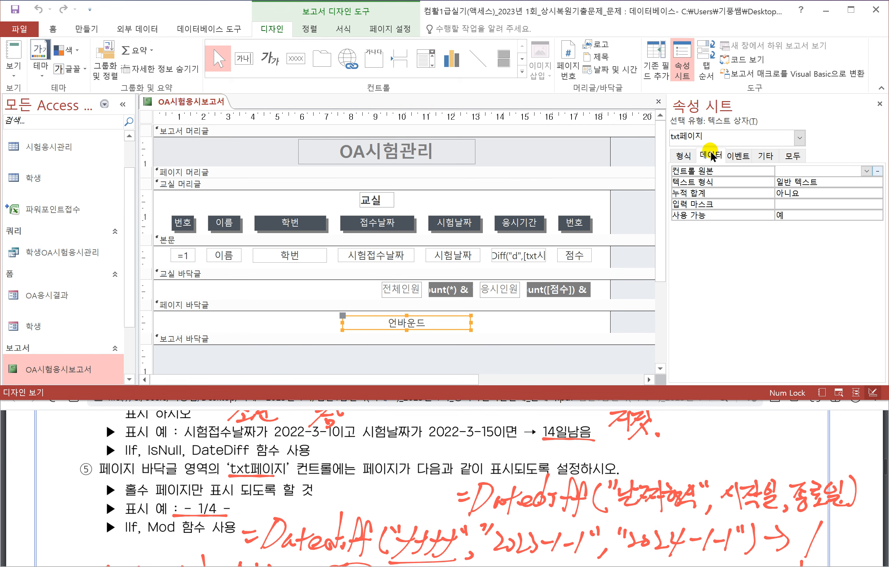
left_click(787, 170)
right_click(787, 170)
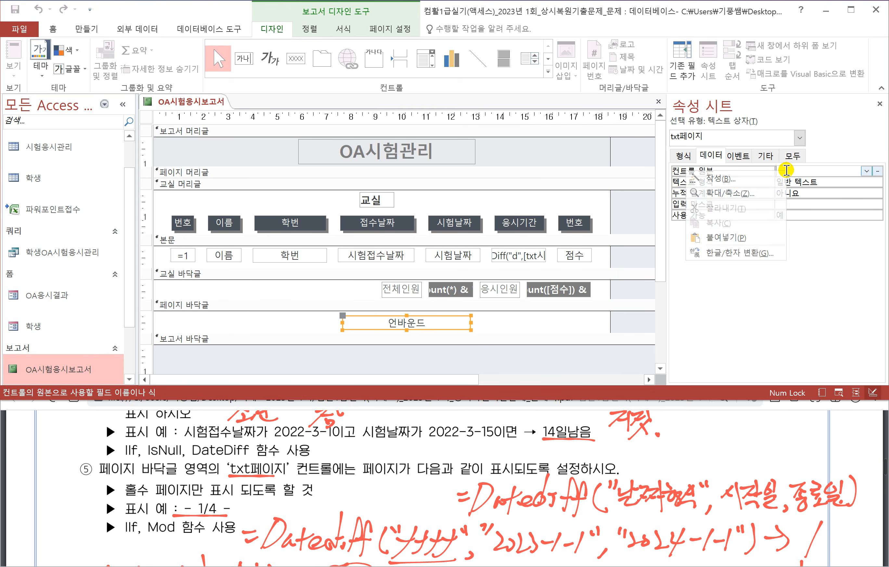
left_click(747, 187)
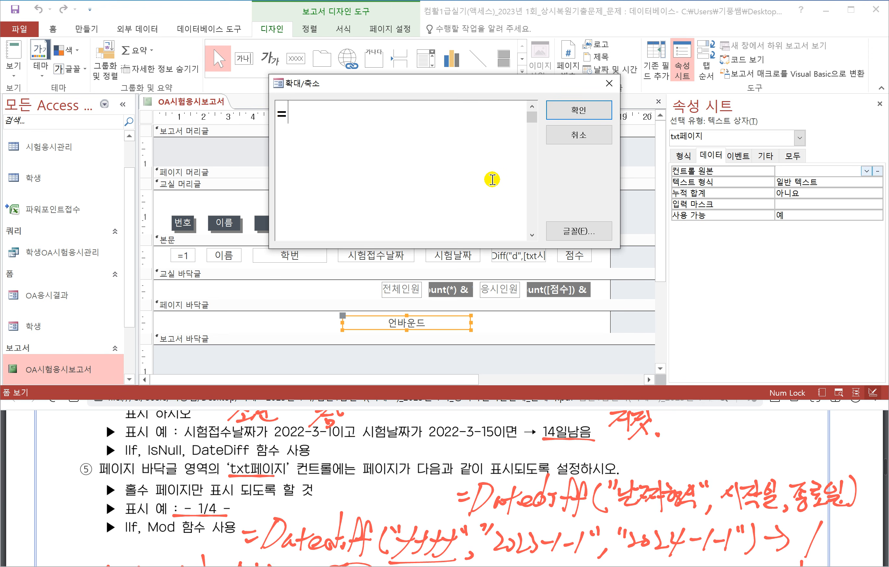
type("=ㅑ")
type("if(")
type("[")
type("page")
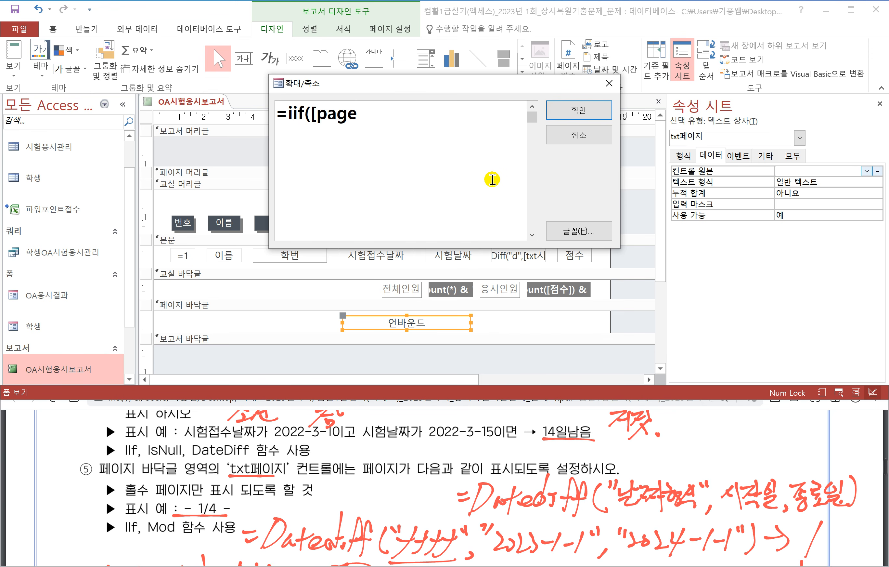
type("] ㅡ")
key("BackSpace")
type("mod 2")
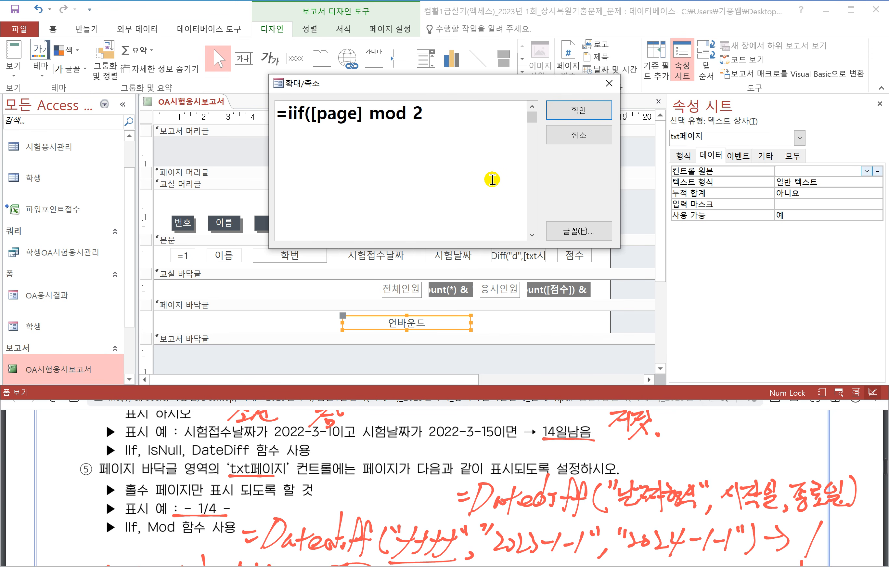
Complete the condition with =1 and begin the true result with "- "&[page]
type(" =1")
type(",-\\")
key("BackSpace")
key("BackSpace")
type("&[")
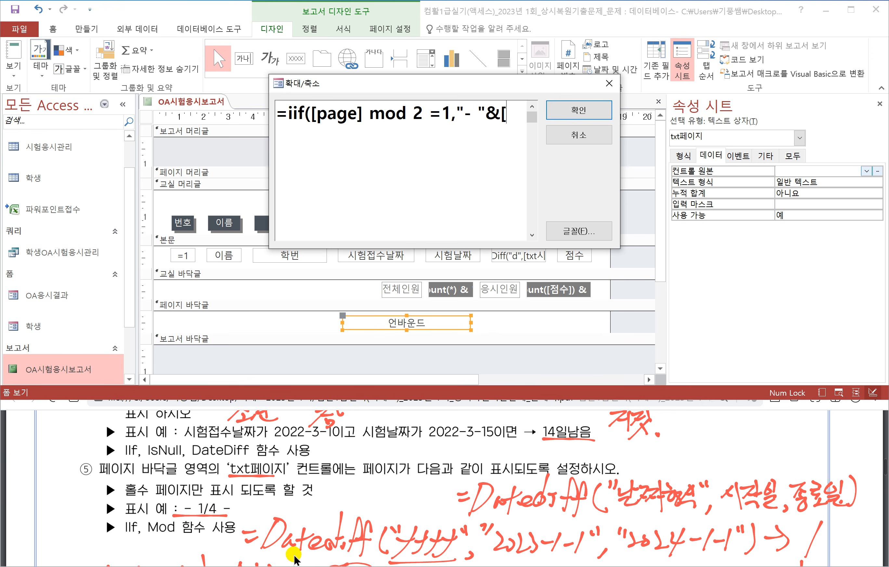
type("page")
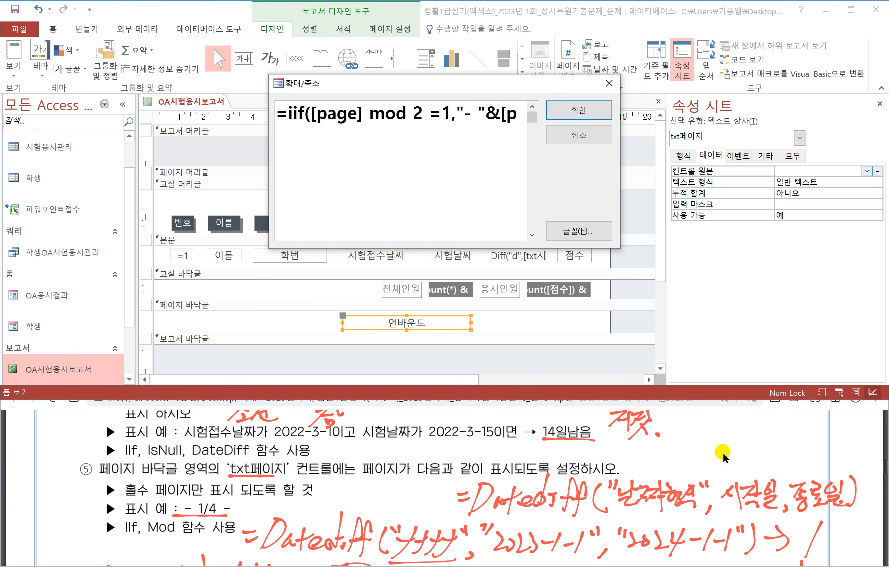
type("]")
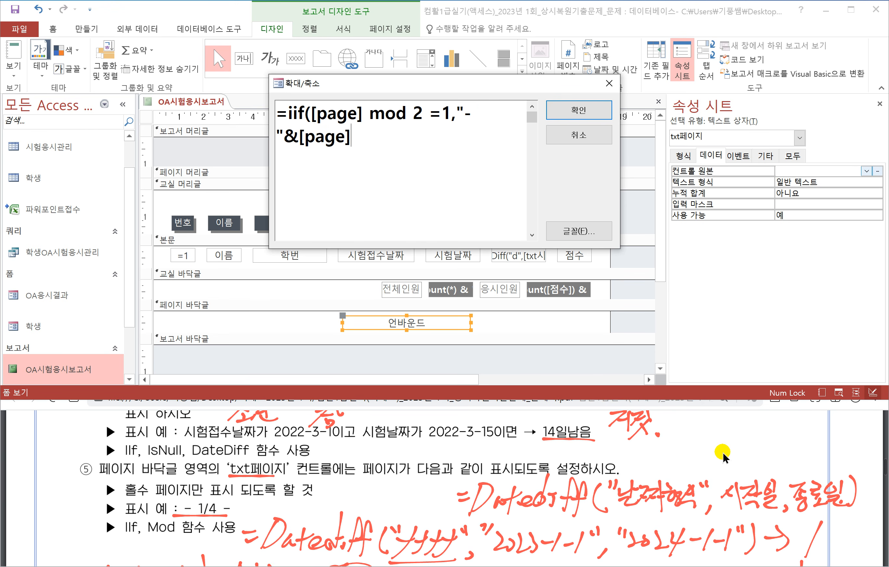
Append &"/"&[pages]&" -" to the true result, close the expression with an empty string as the false result, and apply it
type("&")
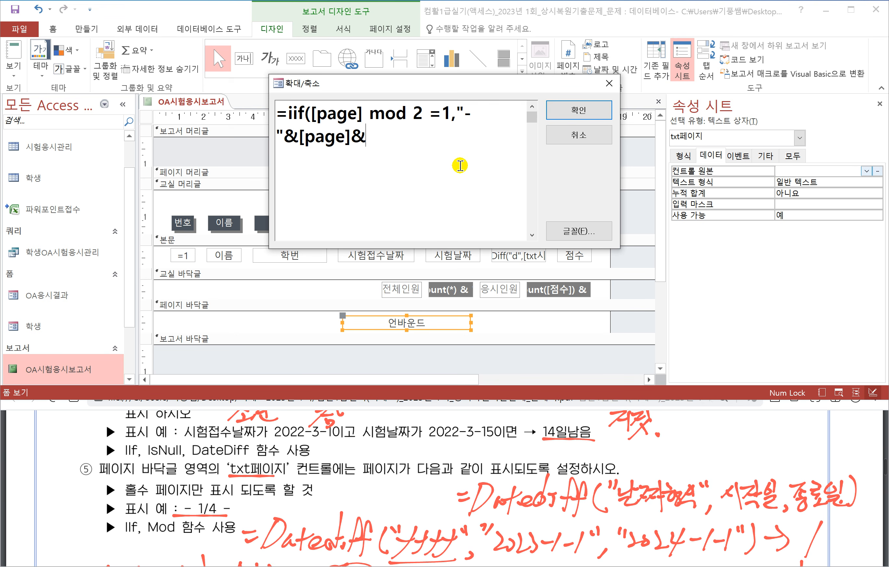
type("\"/\"&[page")
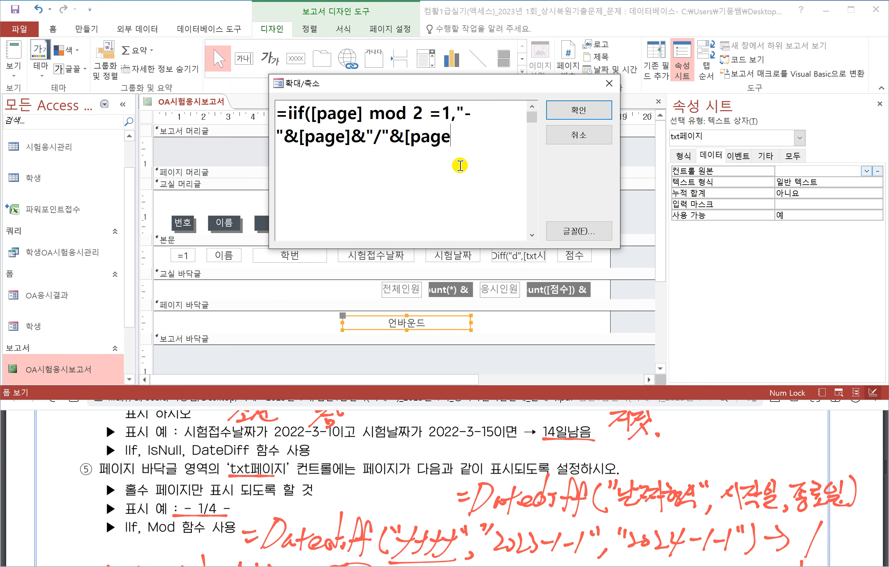
type("s]&\" -\",")
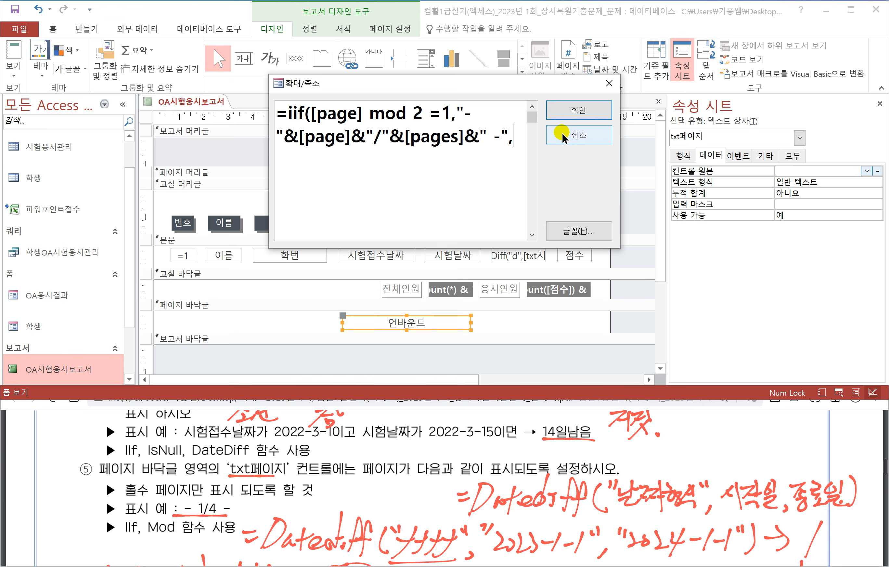
type("\")")
left_click(574, 111)
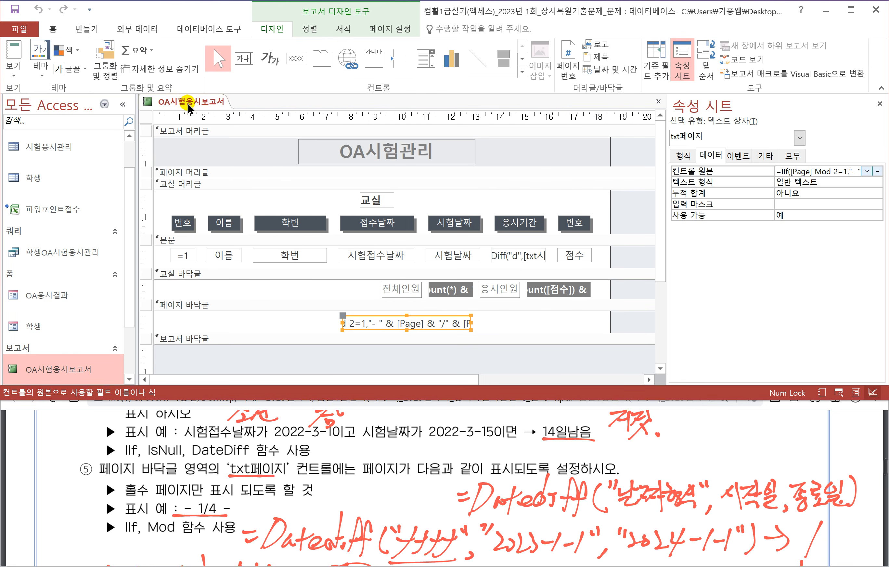
Preview OA시험응시보고서 for printing and check the footer page numbers on pages 1 to 3
right_click(187, 101)
left_click(225, 205)
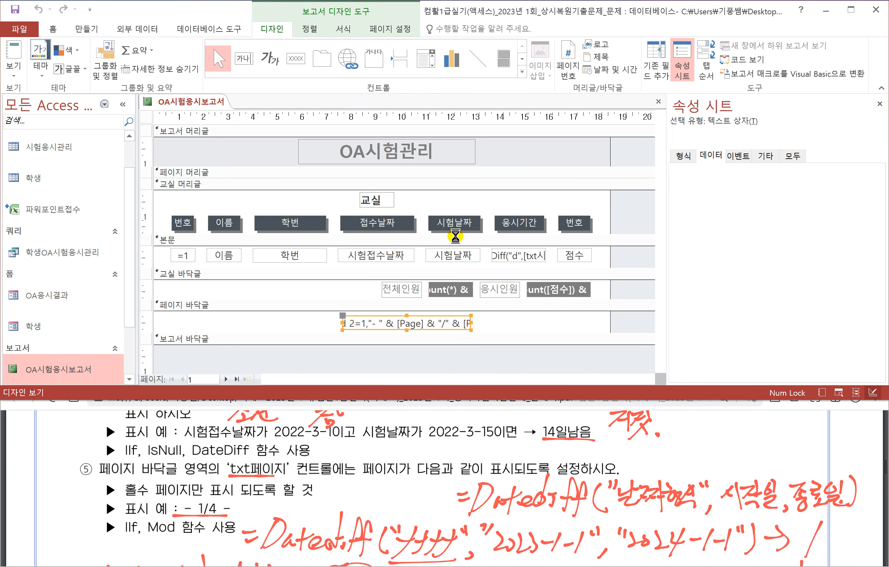
left_click(458, 334)
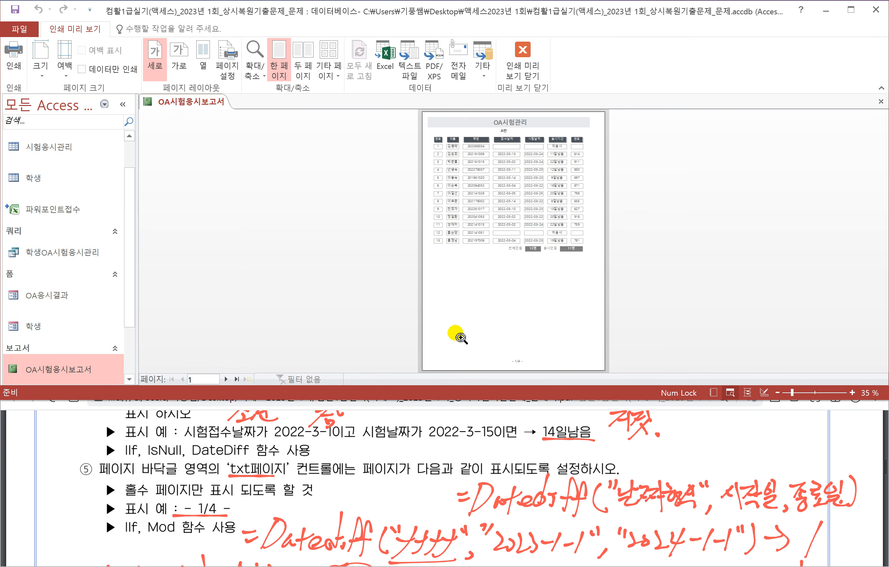
left_click(530, 366)
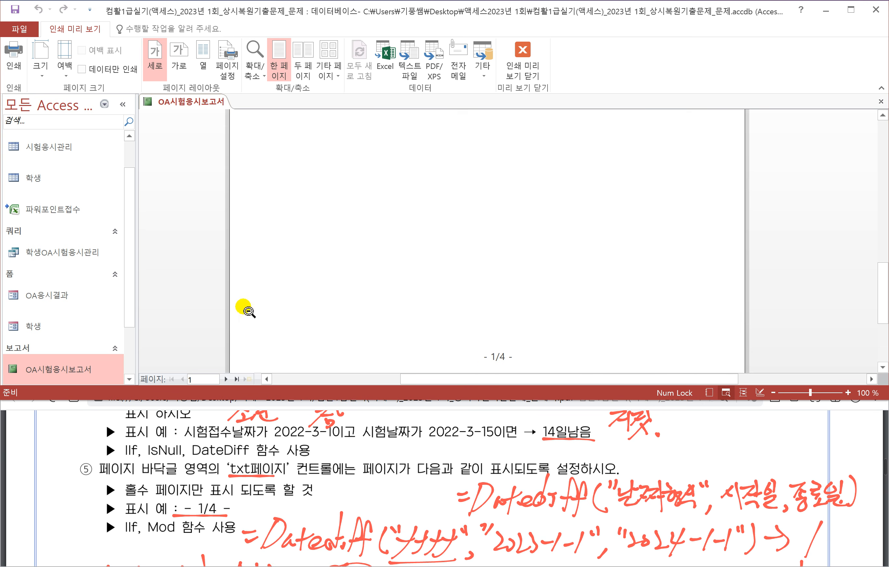
left_click(226, 379)
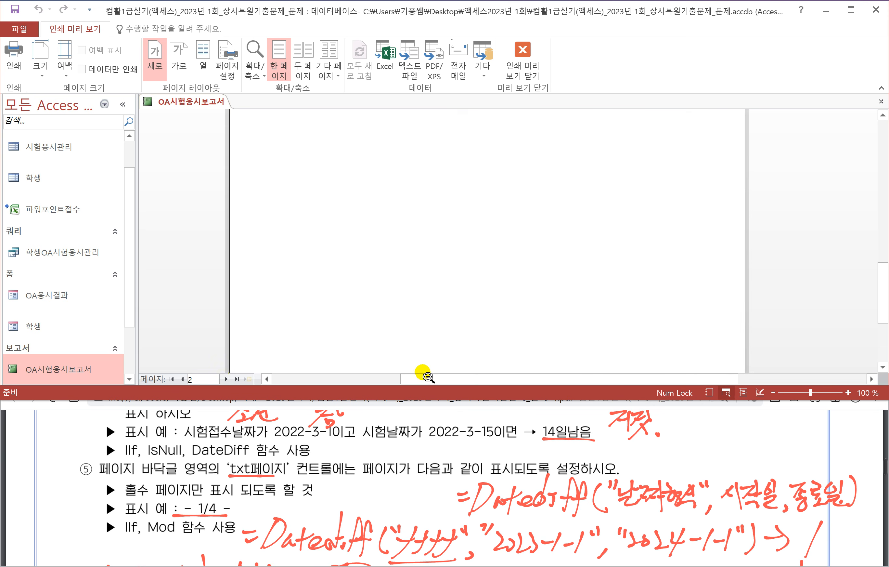
left_click(472, 340)
left_click(519, 348)
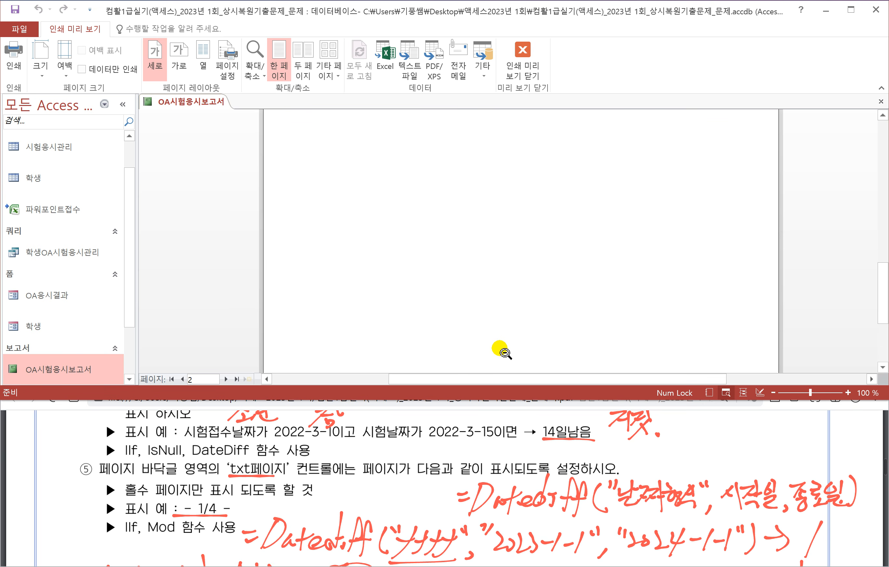
scroll(467, 335, "down", 1)
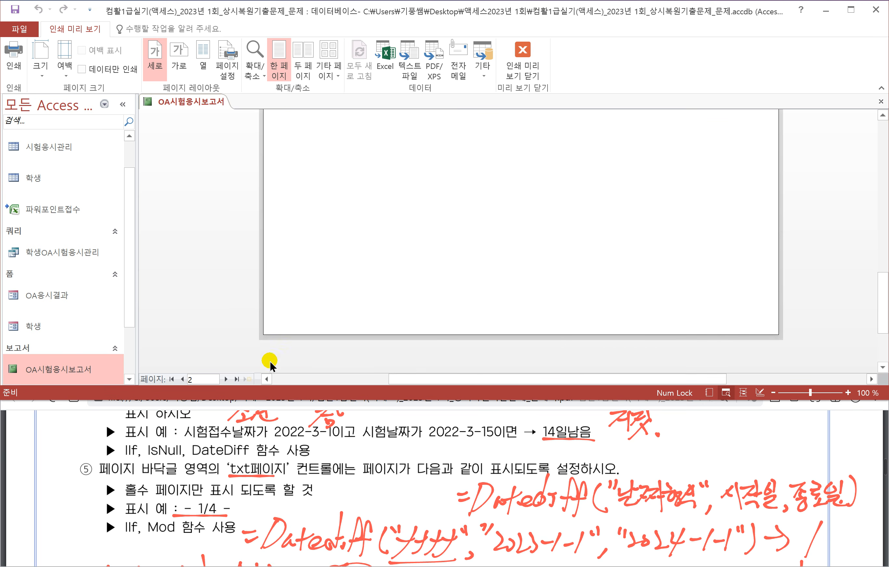
left_click(226, 379)
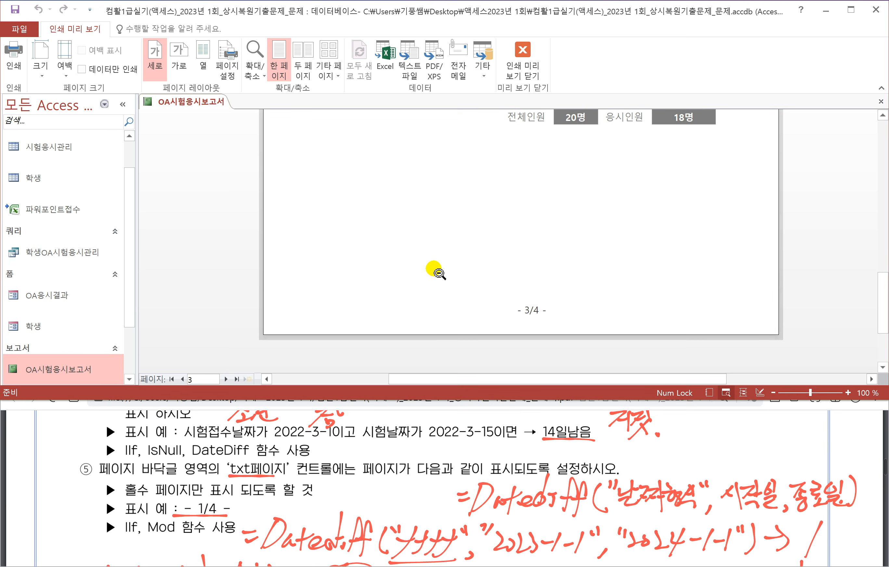
Save and close the OA시험응시보고서 report
right_click(173, 101)
left_click(189, 107)
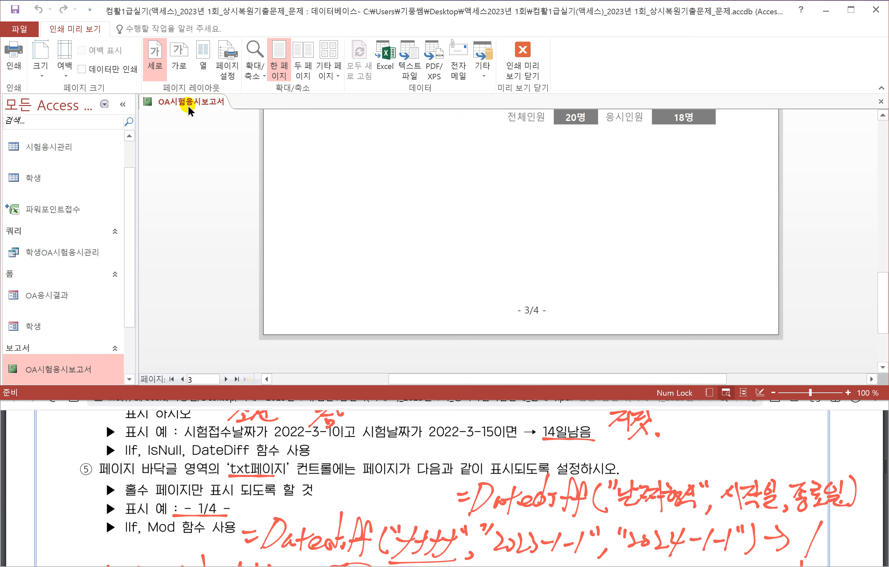
right_click(187, 101)
left_click(203, 121)
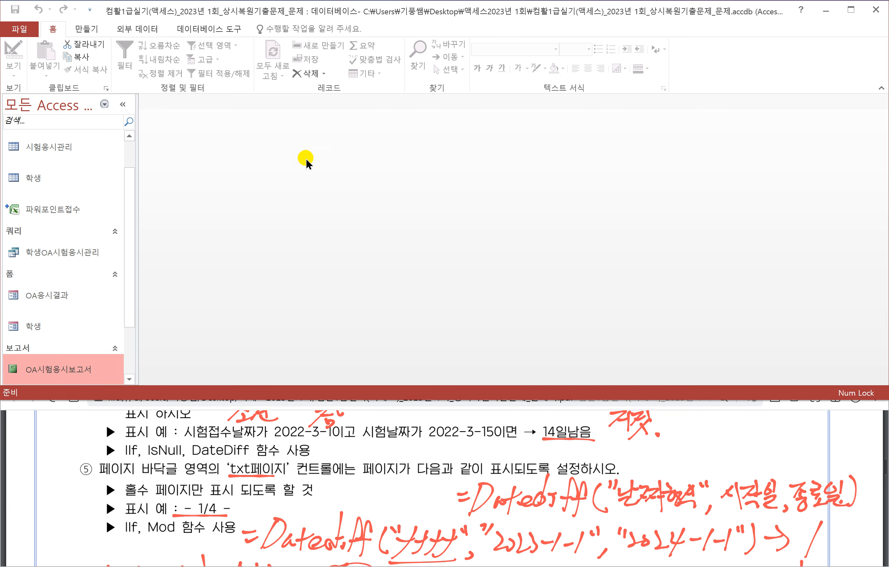
For task 2 of the problem sheet, open the OA응시결과 form in design view and select its cmd조회 button
left_click(183, 476)
scroll(182, 476, "down", 3)
scroll(181, 479, "down", 10)
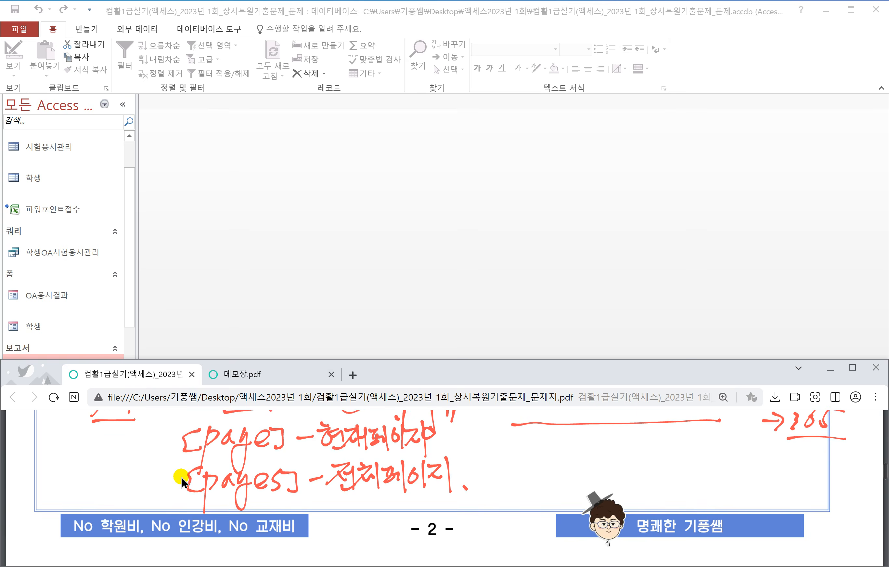
scroll(182, 478, "down", 10)
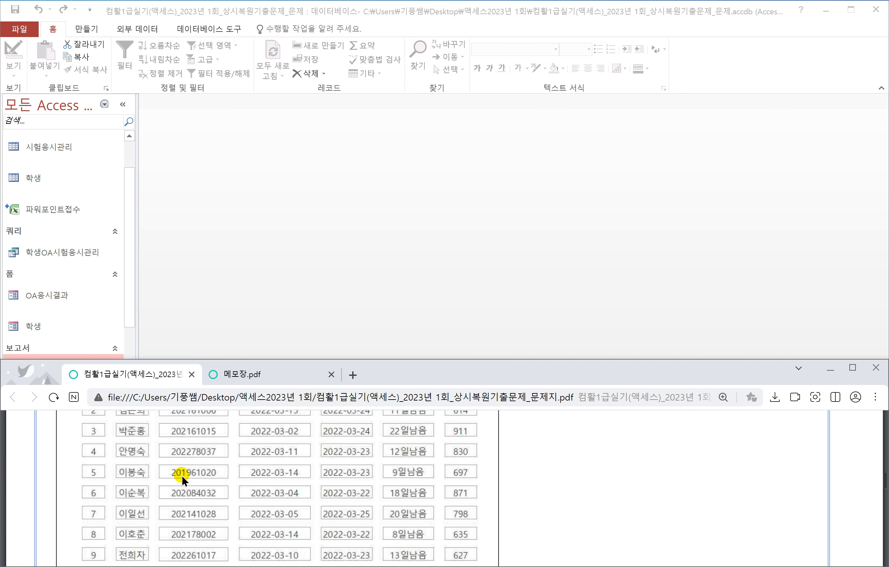
scroll(182, 477, "down", 5)
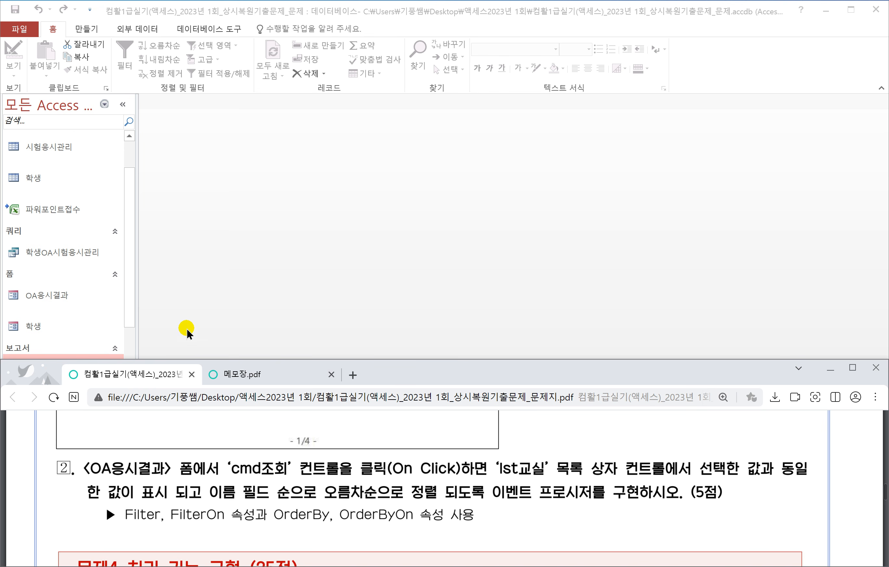
right_click(55, 297)
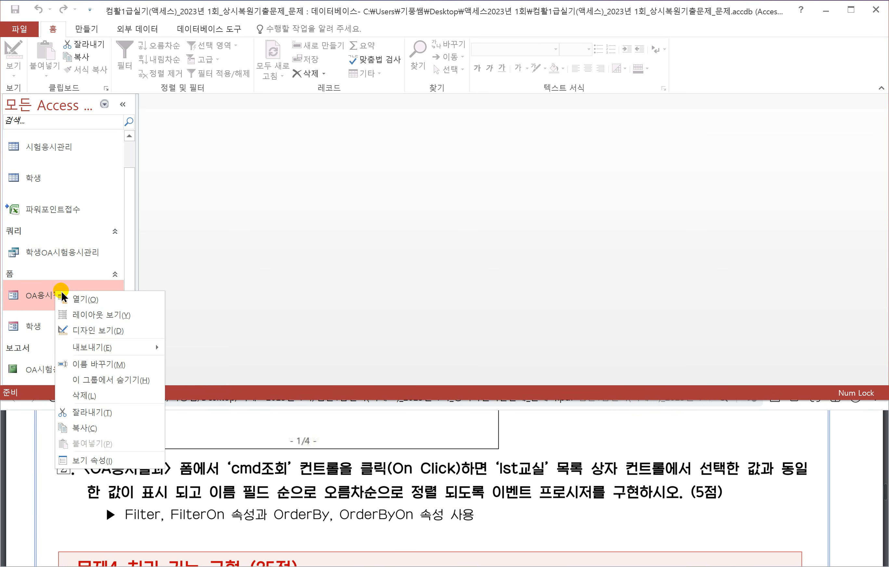
left_click(90, 327)
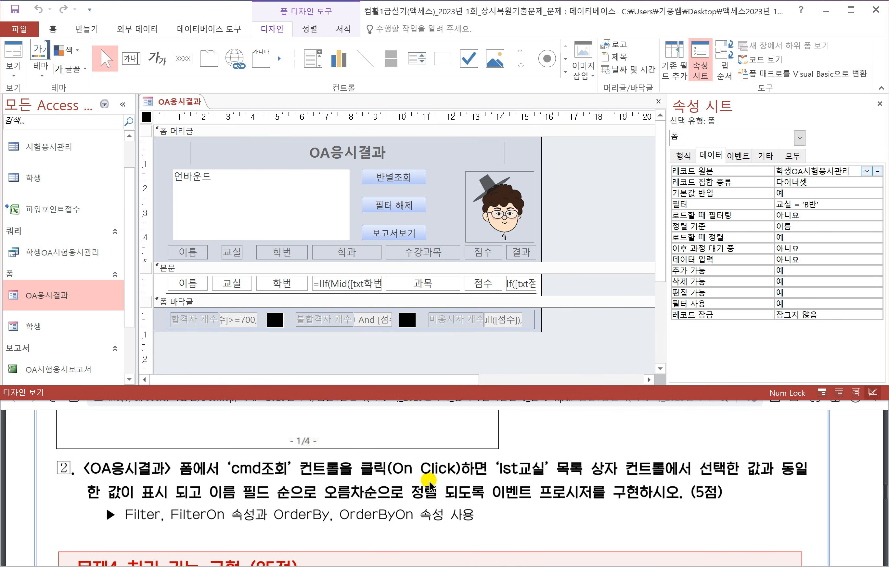
left_click(394, 177)
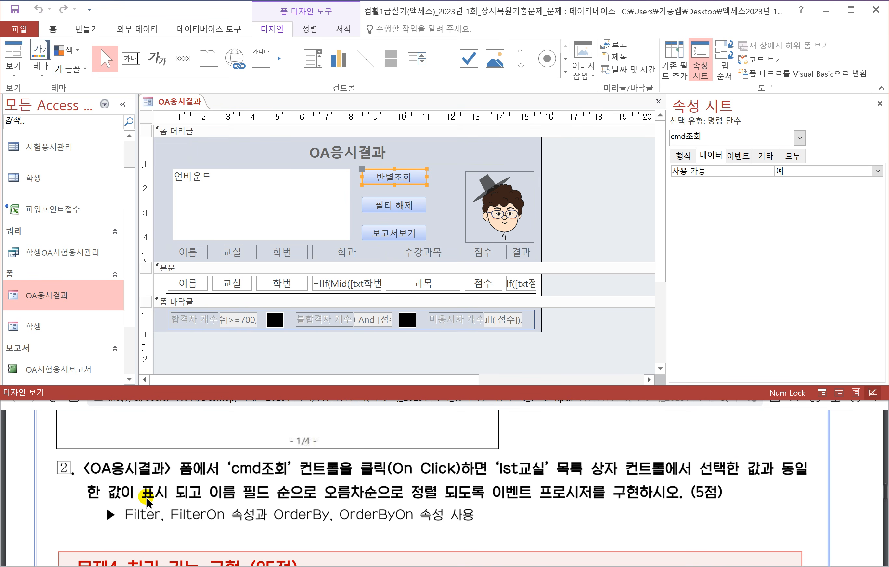
Underline 선택한 값과 동일 and 이벤트 프로시저를 구현 in the task 2 text
left_click(696, 478)
left_click_drag(696, 477, 812, 486)
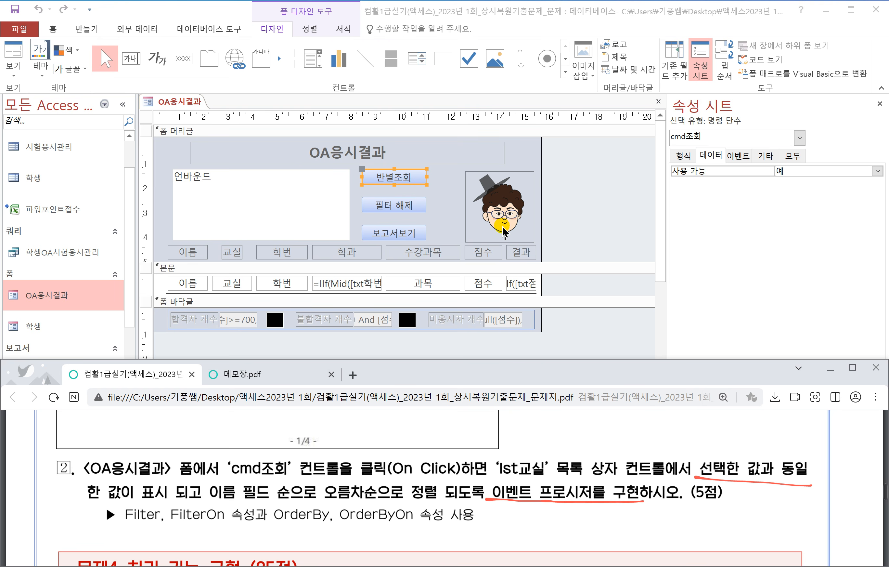
Handwrite Me.filter = 조건 beneath the task 2 text on the problem sheet
scroll(652, 445, "down", 1)
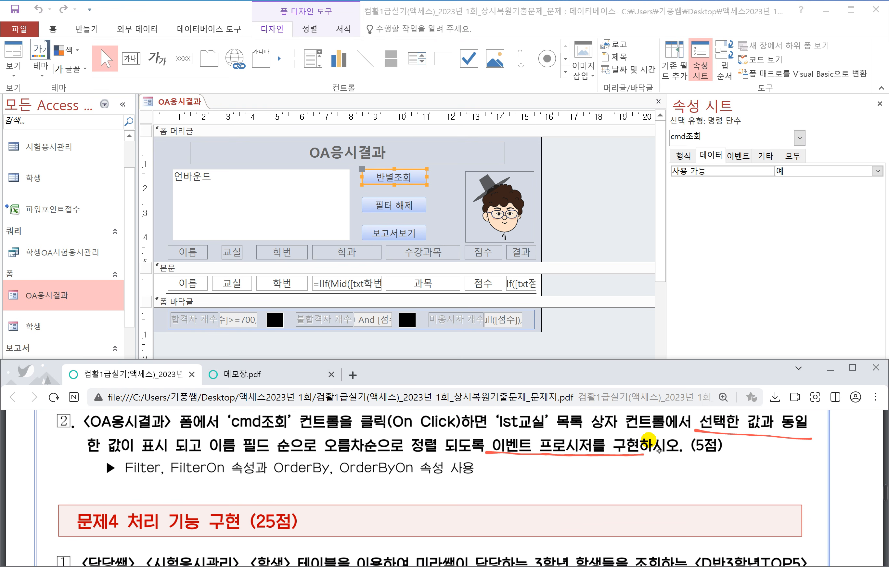
mouse_move(548, 482)
left_mouse_down()
mouse_move(558, 466)
mouse_move(596, 495)
mouse_move(605, 474)
left_mouse_up()
left_click(586, 480)
left_click_drag(608, 471, 617, 484)
mouse_move(619, 474)
left_mouse_down()
mouse_move(635, 471)
mouse_move(626, 483)
left_mouse_up()
left_click_drag(631, 476, 674, 468)
left_click_drag(660, 479, 702, 479)
mouse_move(699, 462)
left_mouse_down()
mouse_move(708, 474)
mouse_move(714, 468)
left_mouse_up()
left_click_drag(716, 460, 719, 481)
Handwrite me.filterOn = True below the Me.filter note
left_click_drag(542, 502, 580, 510)
left_click_drag(610, 488, 598, 519)
mouse_move(593, 504)
left_mouse_down()
mouse_move(611, 511)
mouse_move(616, 499)
left_mouse_up()
mouse_move(624, 485)
left_mouse_down()
mouse_move(616, 516)
mouse_move(637, 502)
left_mouse_up()
mouse_move(632, 497)
left_mouse_down()
mouse_move(625, 517)
mouse_move(672, 500)
mouse_move(677, 513)
left_mouse_up()
mouse_move(681, 502)
left_mouse_down()
mouse_move(702, 507)
mouse_move(729, 491)
left_mouse_up()
mouse_move(718, 486)
left_mouse_down()
mouse_move(713, 514)
mouse_move(724, 512)
left_mouse_up()
left_click_drag(725, 508, 746, 515)
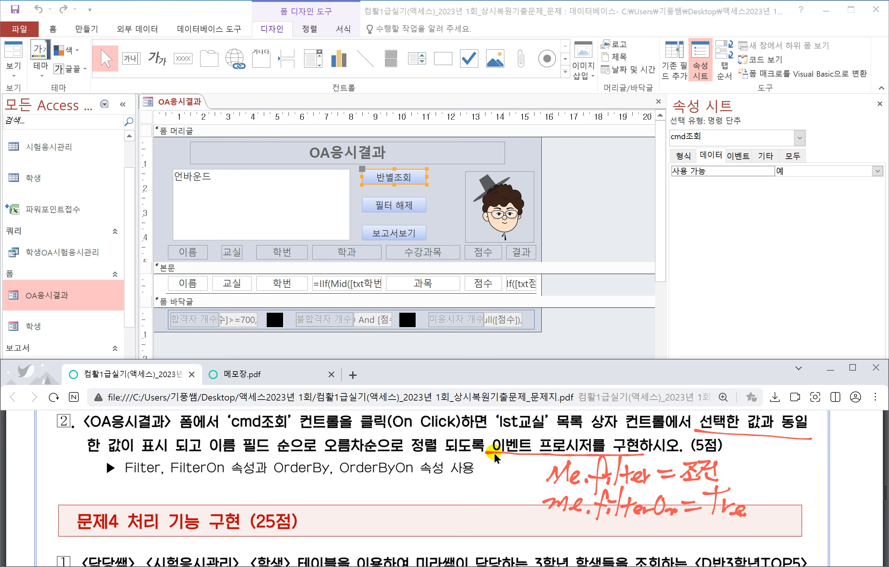
Switch to 메모장.pdf and handwrite Me.orderby = "필드 in the blank area below the existing notes
scroll(557, 465, "down", 1)
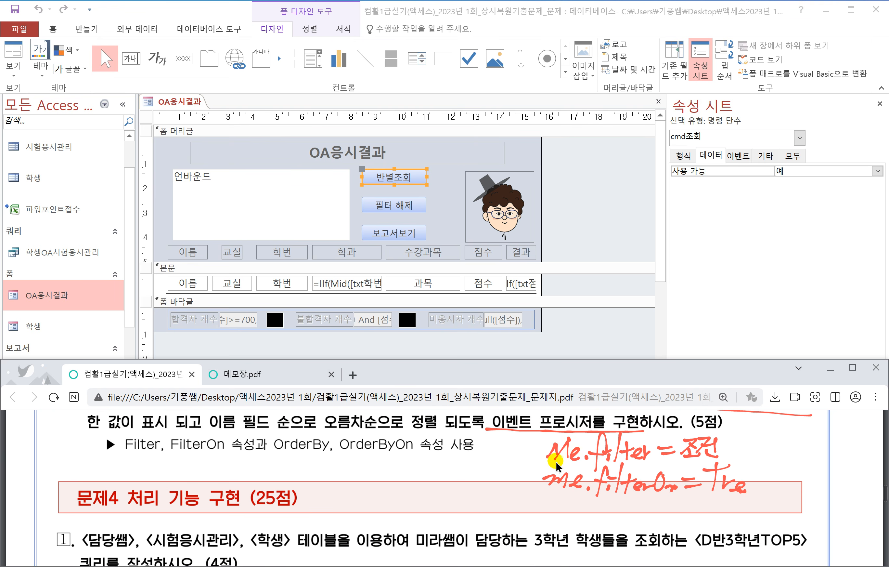
left_click(287, 378)
scroll(596, 499, "down", 4)
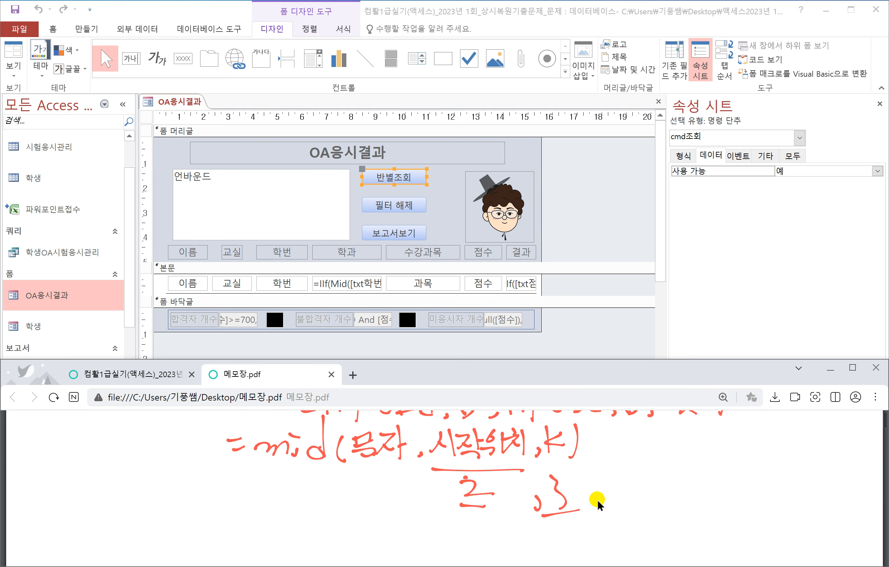
scroll(599, 492, "down", 1)
left_click_drag(369, 461, 356, 482)
left_click_drag(369, 464, 373, 477)
mouse_move(388, 450)
left_mouse_down()
mouse_move(390, 474)
mouse_move(414, 481)
left_mouse_up()
mouse_move(436, 461)
left_mouse_down()
mouse_move(425, 482)
mouse_move(435, 469)
left_mouse_up()
left_click_drag(443, 464, 457, 467)
left_click_drag(467, 438, 465, 474)
mouse_move(463, 467)
left_mouse_down()
mouse_move(465, 476)
mouse_move(482, 477)
mouse_move(492, 465)
left_mouse_up()
left_click_drag(511, 430, 503, 491)
left_click_drag(560, 465, 572, 464)
left_click_drag(557, 473, 588, 456)
mouse_move(595, 448)
left_mouse_down()
mouse_move(596, 458)
mouse_move(614, 458)
left_mouse_up()
mouse_move(607, 462)
left_mouse_down()
mouse_move(617, 471)
mouse_move(624, 462)
left_mouse_up()
left_click_drag(614, 465, 633, 475)
left_click_drag(632, 453, 637, 466)
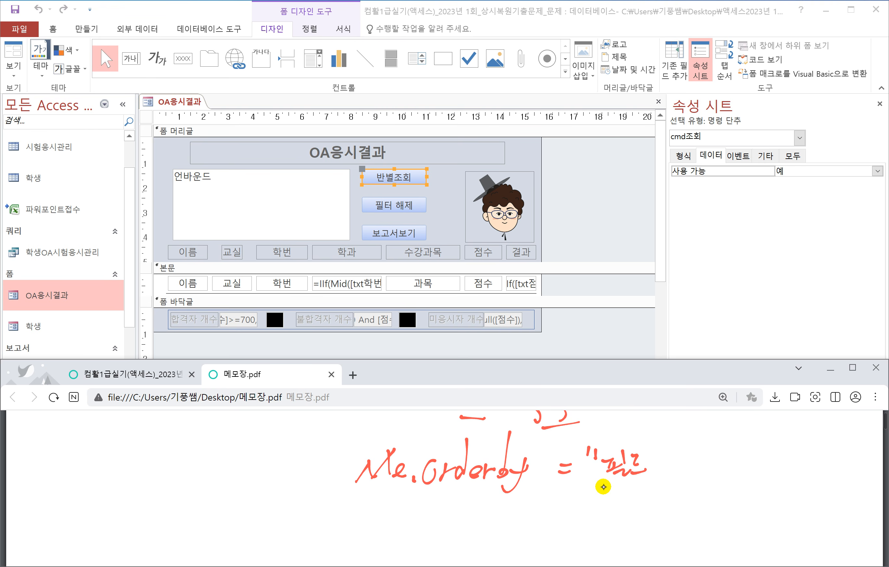
Complete the Me.orderby note with asc" and write desc" beneath it as the alternative sort order
left_click_drag(670, 454, 677, 469)
left_click_drag(686, 451, 677, 475)
mouse_move(696, 455)
left_mouse_down()
mouse_move(689, 464)
mouse_move(700, 471)
left_mouse_up()
left_click_drag(705, 443, 704, 452)
left_click_drag(715, 439, 672, 498)
mouse_move(672, 489)
left_mouse_down()
mouse_move(664, 500)
mouse_move(696, 500)
left_mouse_up()
left_click_drag(715, 485, 710, 499)
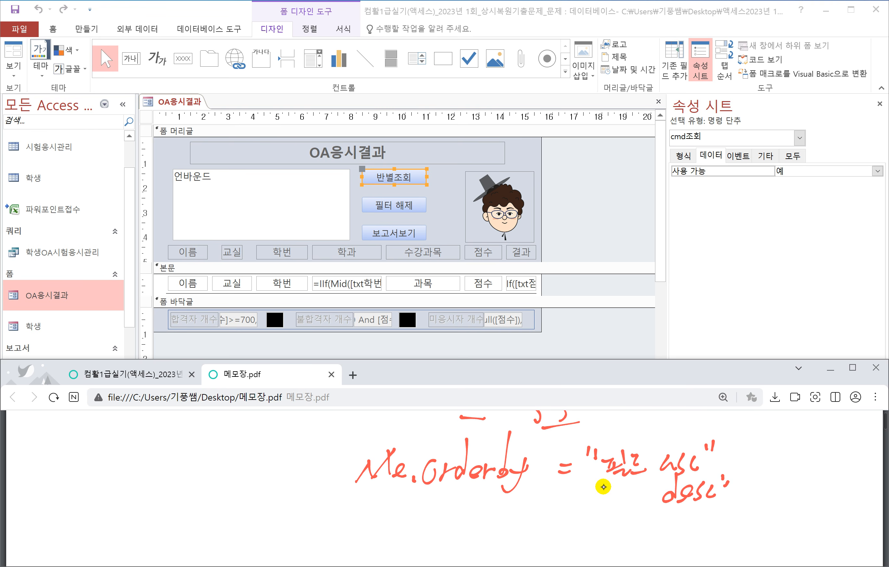
Handwrite Me.orderbyOn = True below the Me.orderby note
mouse_move(365, 527)
left_mouse_down()
mouse_move(391, 500)
mouse_move(392, 526)
left_mouse_up()
left_click_drag(397, 519, 420, 523)
left_click_drag(437, 517, 457, 515)
mouse_move(470, 494)
left_mouse_down()
mouse_move(472, 530)
mouse_move(503, 514)
left_mouse_up()
mouse_move(510, 493)
left_mouse_down()
mouse_move(500, 528)
mouse_move(512, 520)
left_mouse_up()
mouse_move(514, 519)
left_mouse_down()
mouse_move(531, 520)
mouse_move(512, 537)
left_mouse_up()
mouse_move(547, 502)
left_mouse_down()
mouse_move(538, 525)
mouse_move(547, 506)
left_mouse_up()
left_click_drag(550, 528, 563, 530)
left_click_drag(573, 518, 589, 518)
left_click_drag(575, 525, 626, 506)
left_click_drag(608, 509, 607, 534)
mouse_move(619, 518)
left_mouse_down()
mouse_move(620, 532)
mouse_move(633, 522)
mouse_move(647, 537)
left_mouse_up()
mouse_move(652, 530)
left_mouse_down()
mouse_move(662, 525)
mouse_move(665, 538)
left_mouse_up()
left_click_drag(690, 534, 691, 535)
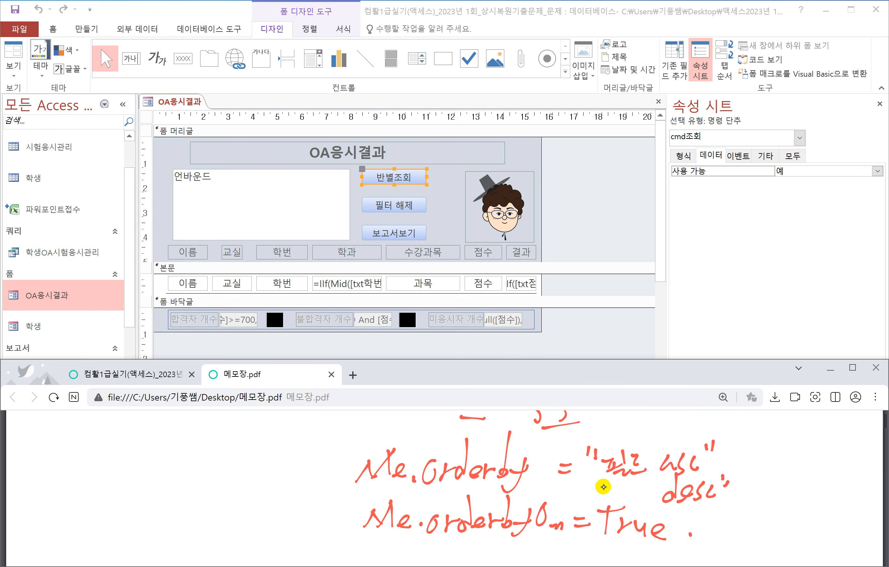
Return to the problem sheet, box lst교실 in the task 2 text, and annotate it with an arrow to 컨트롤명
left_click(144, 370)
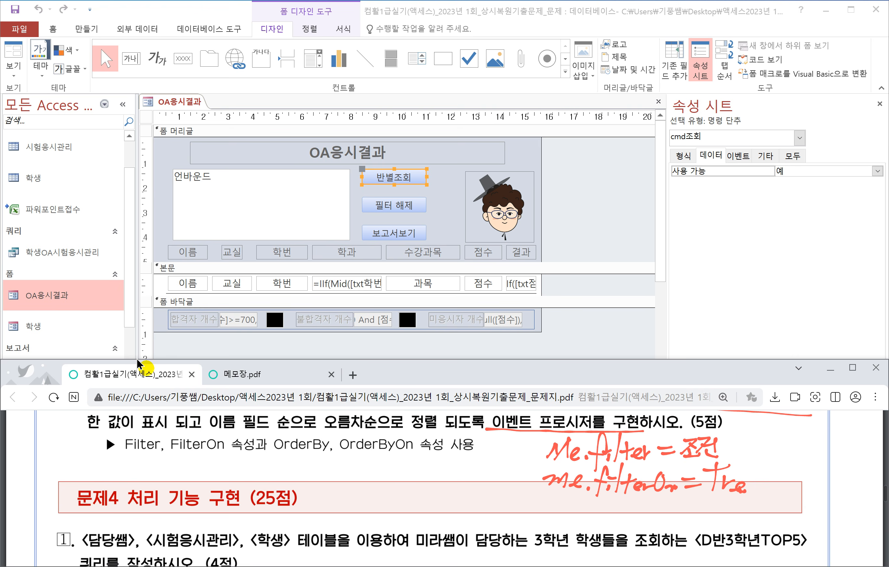
scroll(300, 465, "up", 1)
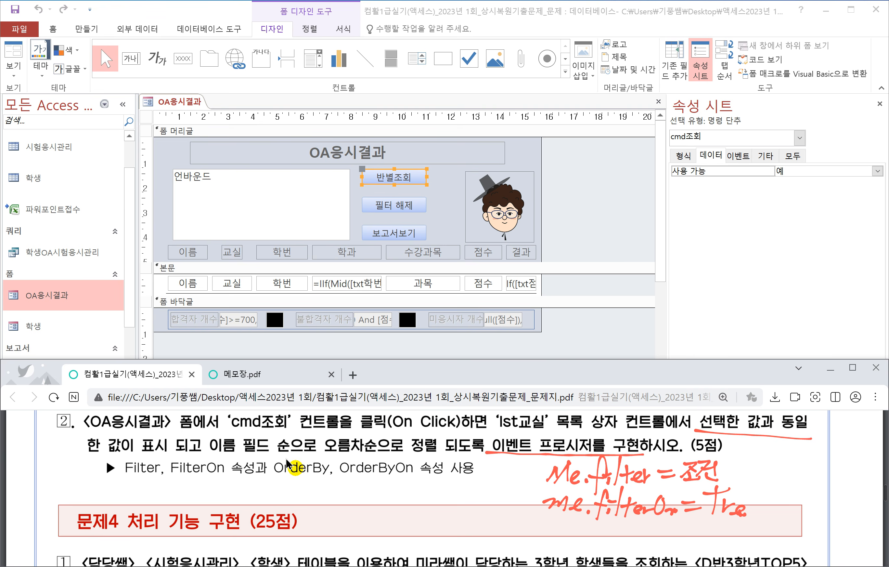
scroll(665, 494, "up", 1)
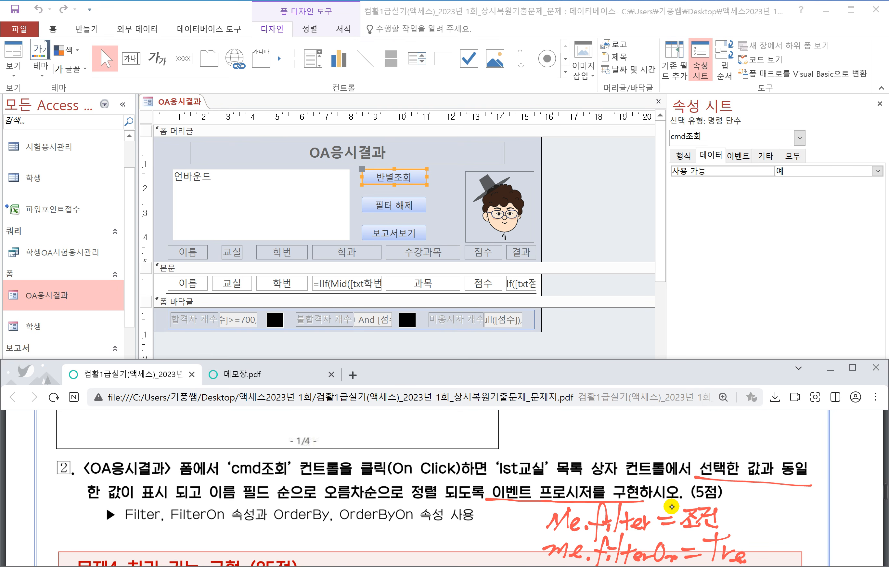
left_click_drag(495, 454, 495, 479)
mouse_move(494, 456)
left_mouse_down()
mouse_move(542, 466)
mouse_move(497, 478)
mouse_move(550, 452)
mouse_move(571, 456)
mouse_move(584, 436)
left_mouse_up()
left_click(526, 455)
left_click_drag(595, 424, 599, 444)
left_click_drag(599, 427, 610, 436)
mouse_move(599, 446)
left_mouse_down()
mouse_move(616, 436)
mouse_move(635, 446)
left_mouse_up()
mouse_move(638, 426)
left_mouse_down()
mouse_move(646, 441)
mouse_move(650, 429)
left_mouse_up()
left_click_drag(644, 433, 657, 444)
left_click_drag(657, 449, 660, 454)
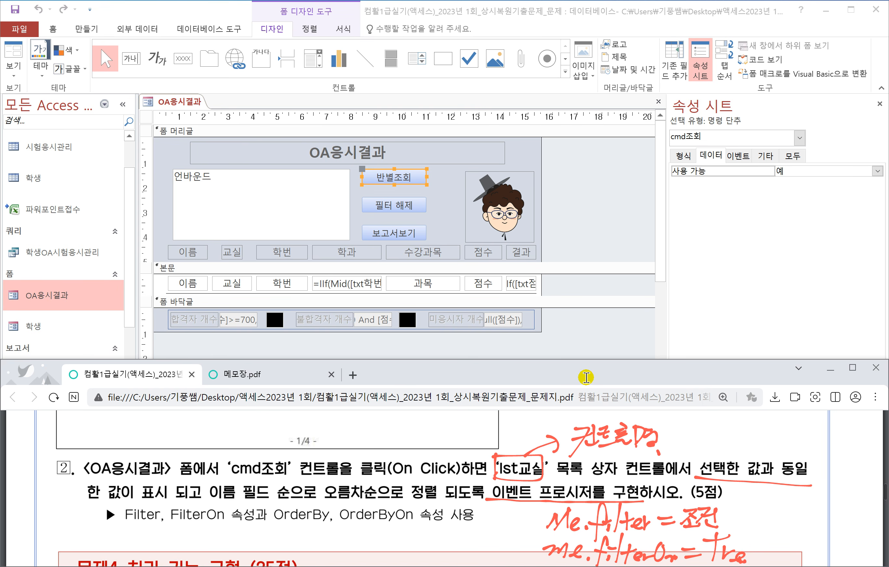
Create cmd조회's On Click event procedure with 코드 작성기 and start its code with me
left_click(742, 160)
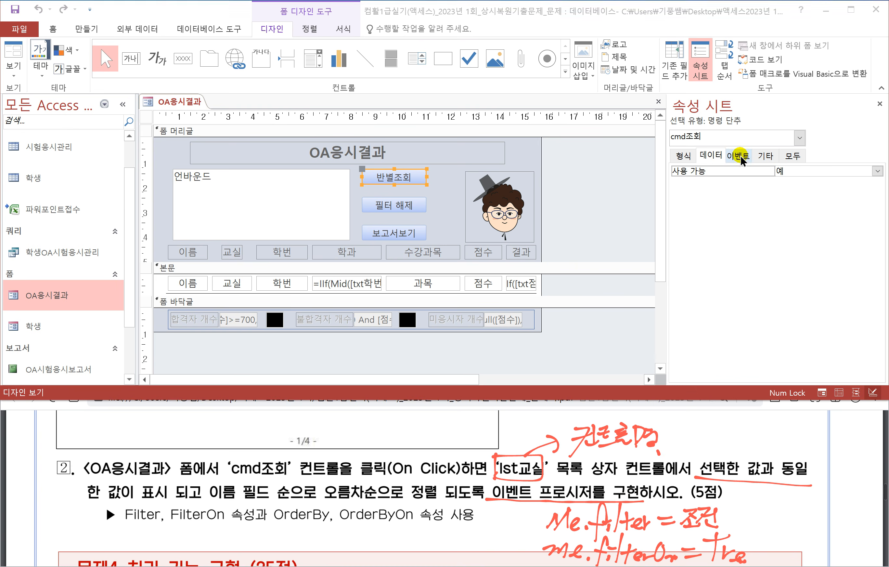
left_click(742, 160)
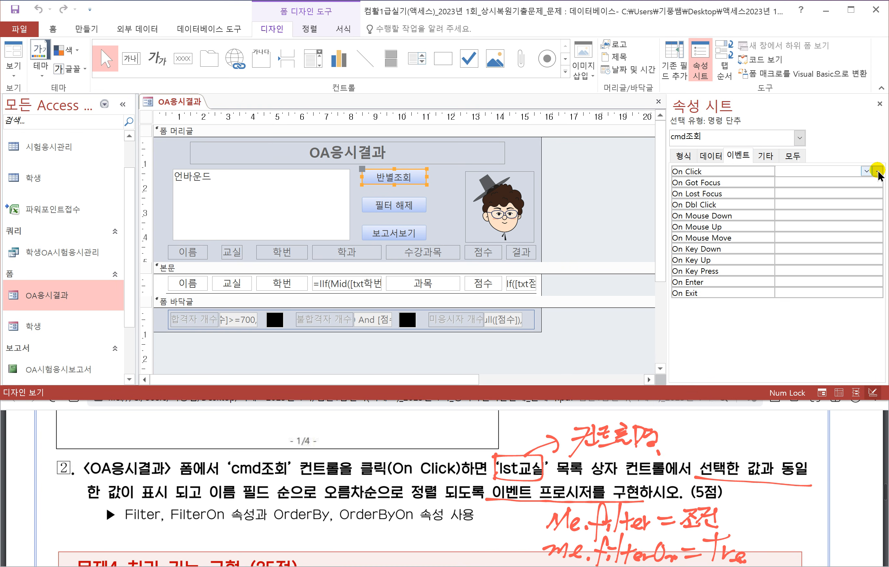
left_click(878, 172)
left_click(387, 107)
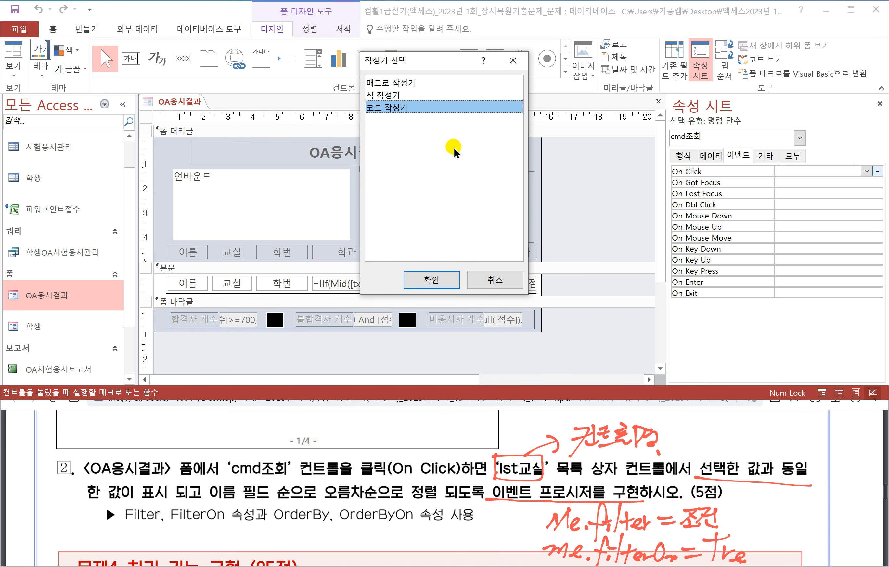
left_click(430, 284)
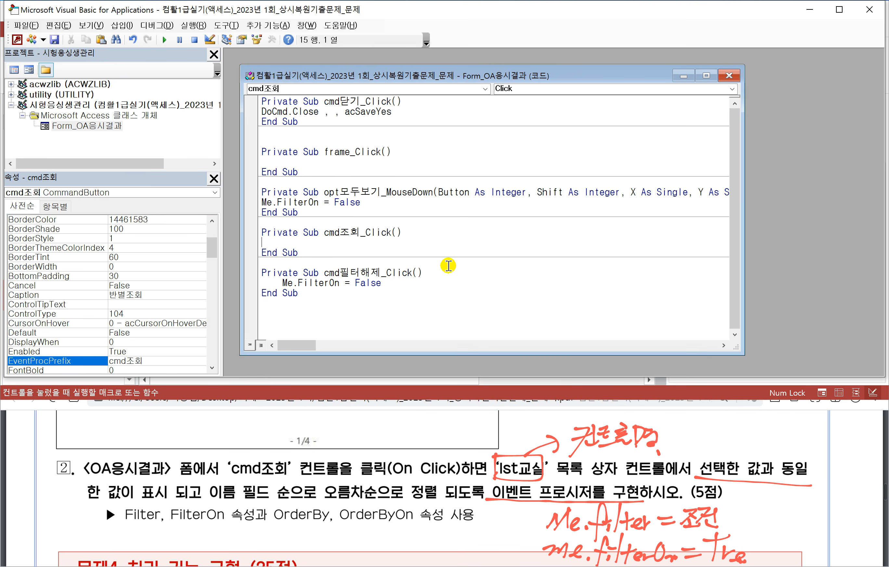
type("me.")
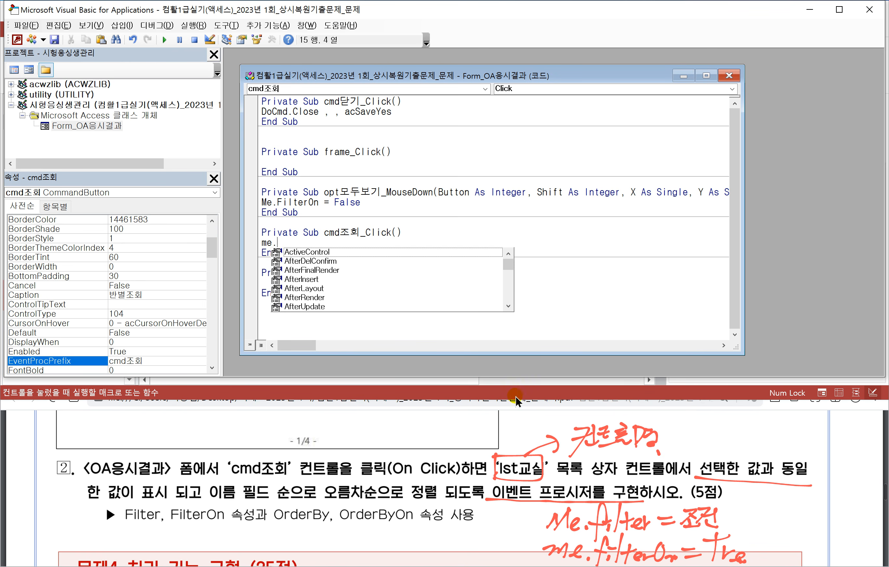
Draw a box around 조건 in the handwritten Me.filter note on the problem sheet
scroll(541, 424, "down", 1)
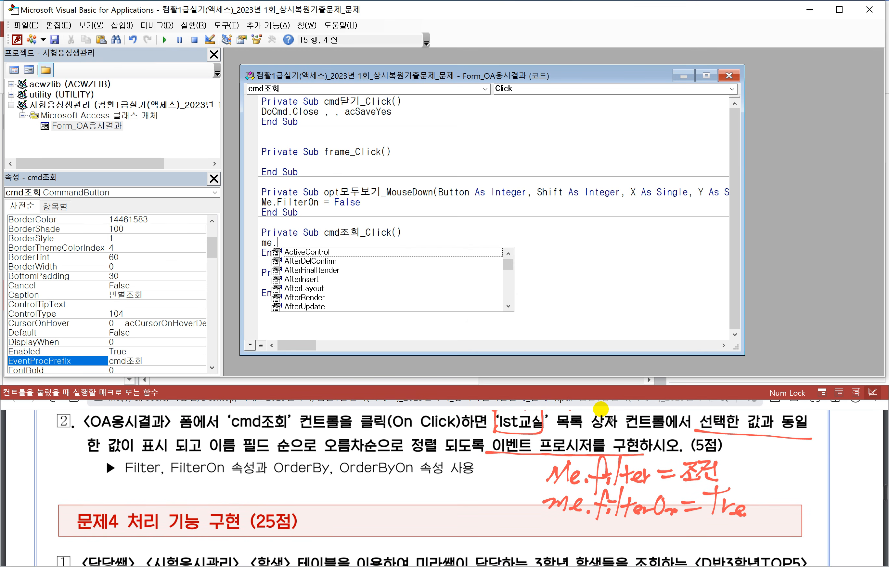
left_click(601, 409)
left_click_drag(684, 458, 684, 484)
mouse_move(685, 461)
left_mouse_down()
mouse_move(711, 454)
mouse_move(690, 482)
left_mouse_up()
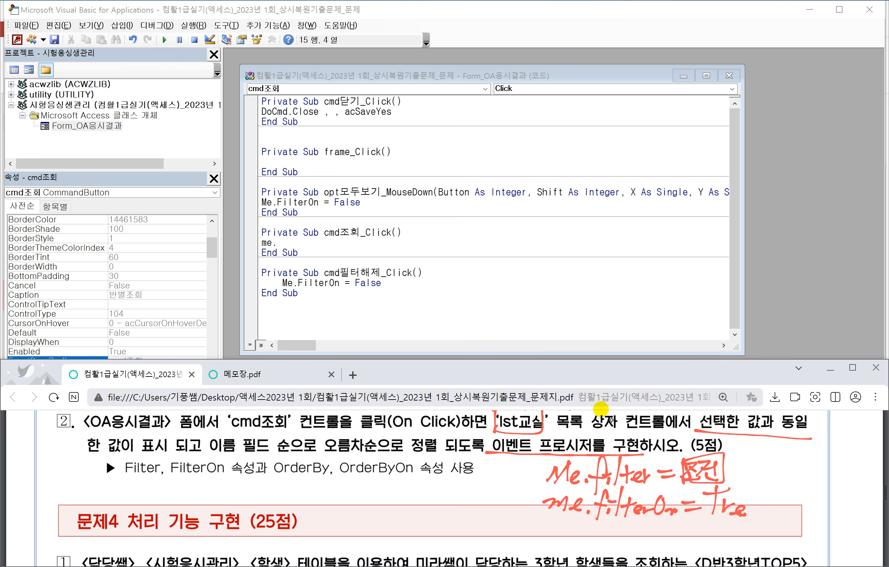
Handwrite 프로시저 조건: 필드명 = 컨트롤명 beneath the task 2 property hint
mouse_move(155, 490)
left_mouse_down()
mouse_move(170, 506)
mouse_move(185, 485)
mouse_move(184, 507)
mouse_move(189, 501)
left_mouse_up()
left_click_drag(193, 486, 201, 509)
mouse_move(202, 491)
left_mouse_down()
mouse_move(212, 486)
mouse_move(203, 505)
left_mouse_up()
left_click_drag(208, 494, 225, 494)
mouse_move(226, 487)
left_mouse_down()
mouse_move(227, 507)
mouse_move(251, 499)
left_mouse_up()
left_click_drag(240, 504, 255, 500)
left_click_drag(263, 493, 270, 501)
left_click_drag(263, 499, 286, 497)
mouse_move(285, 502)
left_mouse_down()
mouse_move(316, 486)
mouse_move(321, 505)
mouse_move(335, 484)
left_mouse_up()
left_click_drag(314, 507, 333, 499)
mouse_move(323, 499)
left_mouse_down()
mouse_move(344, 504)
mouse_move(352, 492)
left_mouse_up()
mouse_move(343, 490)
left_mouse_down()
mouse_move(355, 506)
mouse_move(361, 498)
left_mouse_up()
mouse_move(352, 498)
left_mouse_down()
mouse_move(360, 508)
mouse_move(380, 493)
left_mouse_up()
mouse_move(369, 499)
left_mouse_down()
mouse_move(382, 499)
mouse_move(387, 511)
mouse_move(403, 495)
left_mouse_up()
left_click_drag(406, 486, 409, 507)
left_click_drag(413, 490, 422, 487)
left_click_drag(414, 491, 427, 501)
left_click_drag(432, 484, 437, 487)
left_click_drag(427, 487, 438, 495)
left_click_drag(429, 500, 446, 499)
mouse_move(448, 485)
left_mouse_down()
mouse_move(453, 503)
mouse_move(481, 506)
left_mouse_up()
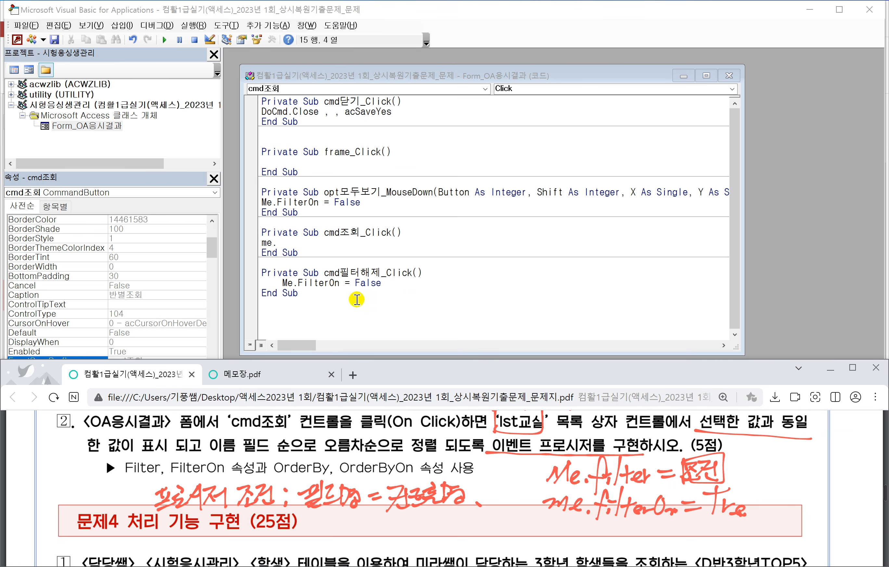
Clear the unfinished me. statement from the cmd조회_Click procedure
left_click(302, 246)
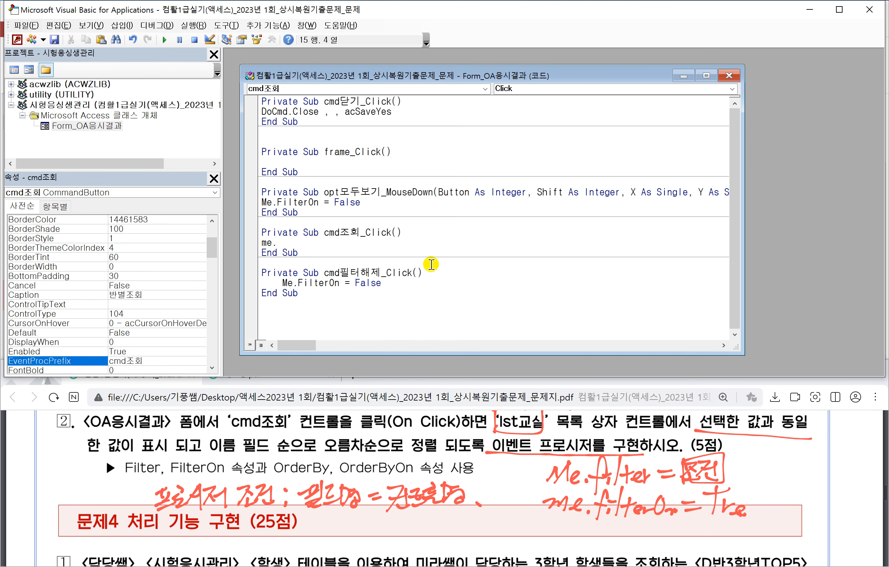
type("filter")
key("BackSpace")
key("BackSpace")
key("BackSpace")
key("BackSpace")
key("BackSpace")
key("BackSpace")
key("BackSpace")
key("BackSpace")
key("BackSpace")
Write the statement me.Filter = 교실 = lst교실 in the cmd조회_Click procedure
type("me.")
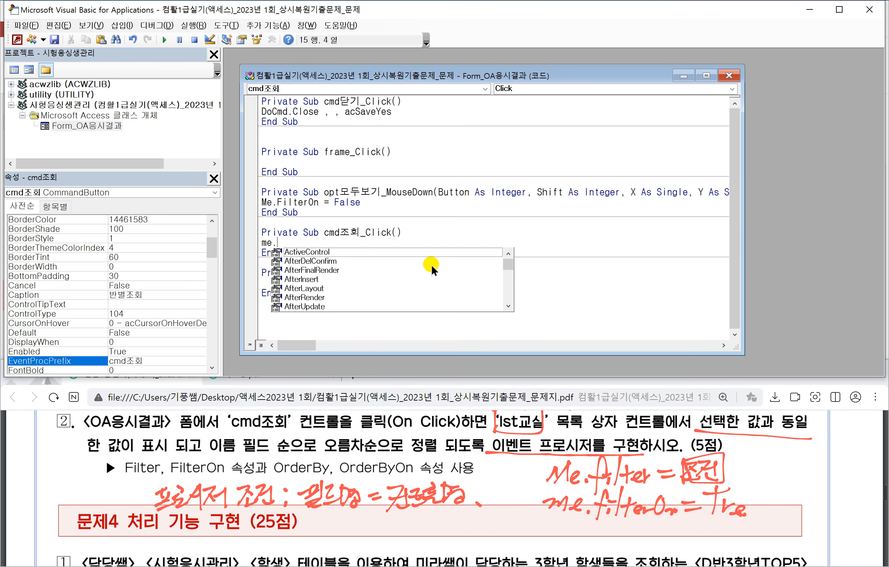
type("filte")
key("Tab")
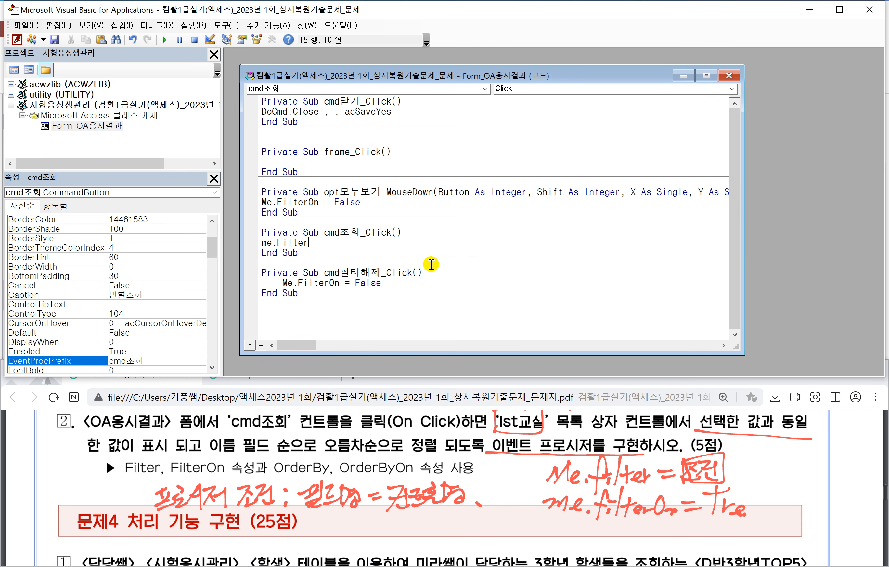
type("=")
type(" 교실 = ")
type("lstㄱ")
type("교실")
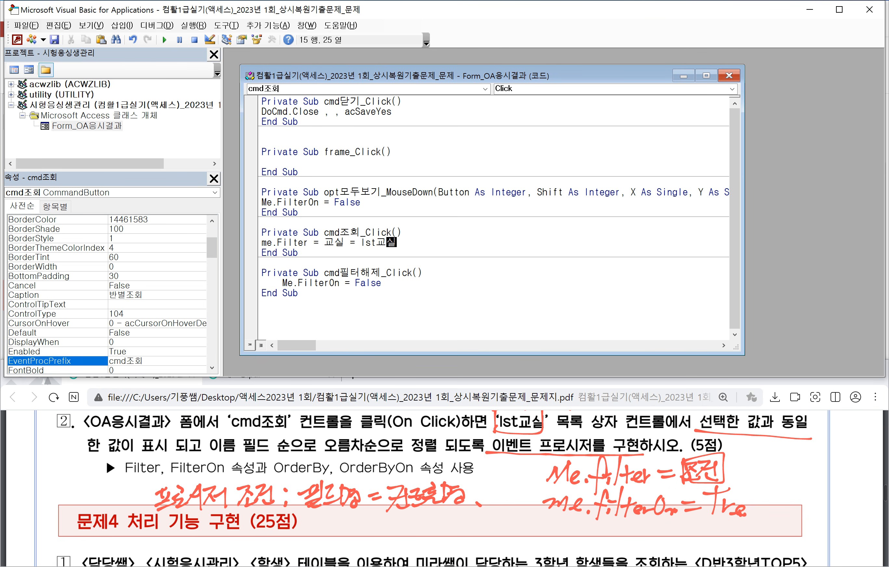
In the Filter statement, surround lst교실 with single quotes and separate it from them with & operators
left_click(361, 243)
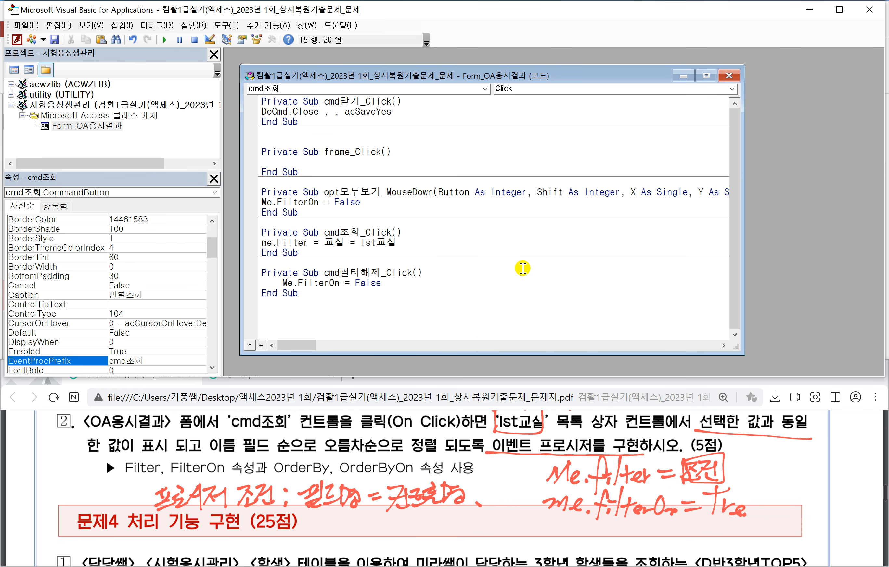
type("'")
left_click(412, 246)
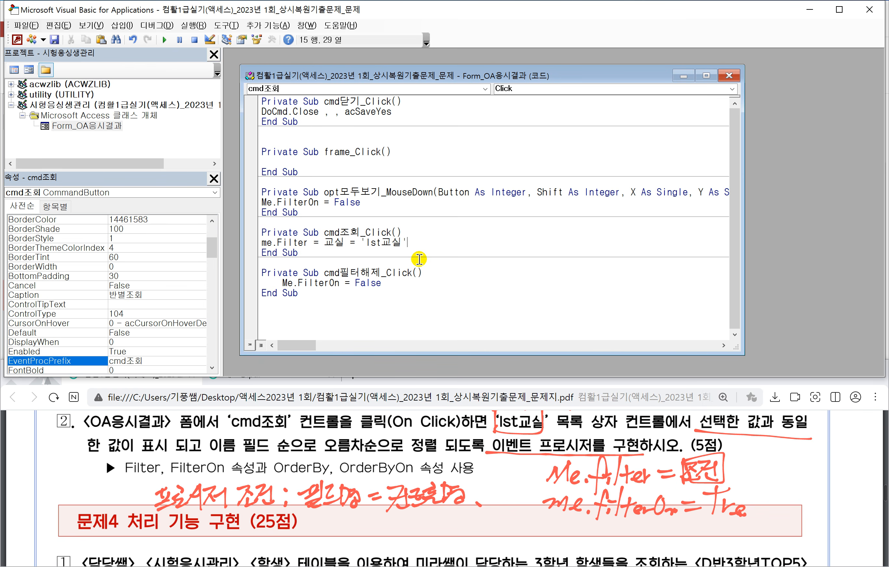
left_click(366, 243)
type("&")
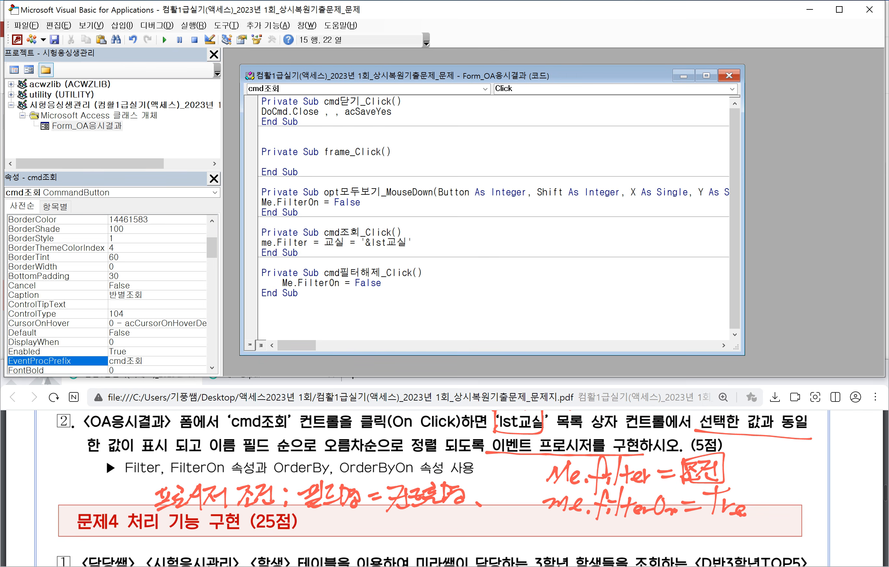
left_click(405, 243)
type("&")
left_click(370, 243)
type("\"")
type("&")
left_click(417, 244)
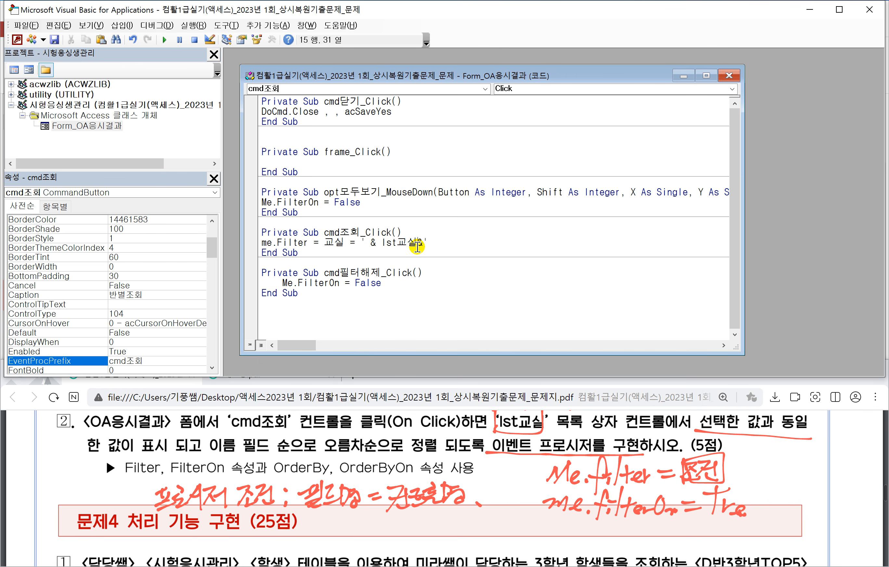
key("Right")
Enclose the Filter statement's text parts in double quotes so it reads Me.Filter = "교실 = '" & lst교실 & "'"
left_click(328, 242)
type("\"")
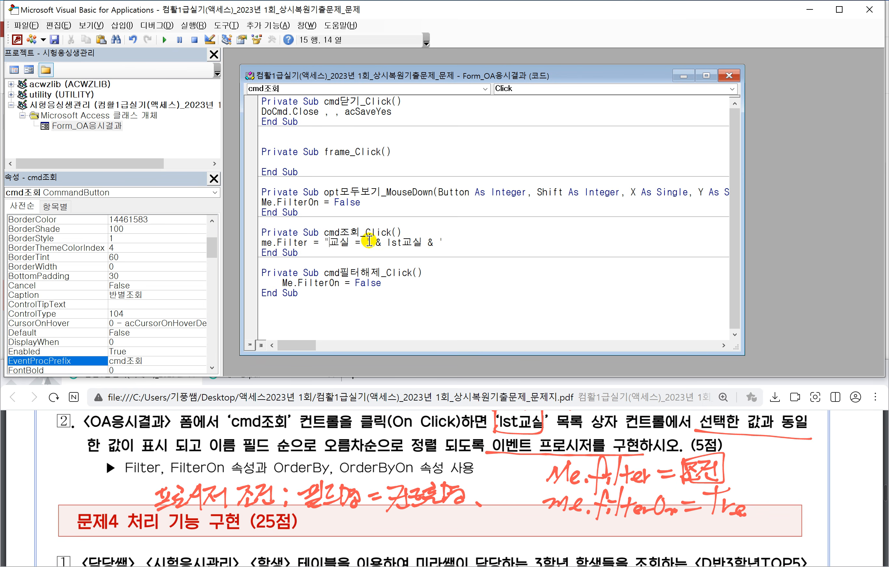
left_click(370, 241)
type("\"")
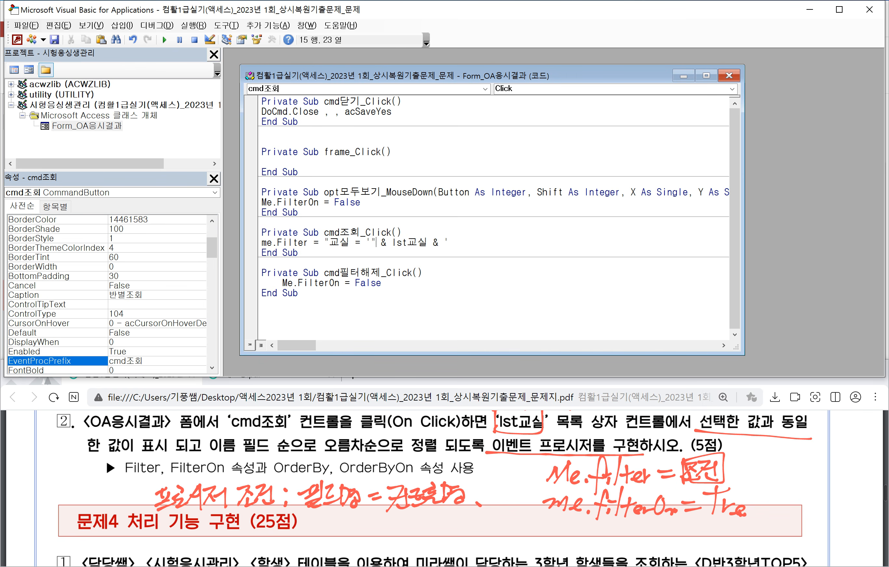
left_click(445, 242)
type("\"")
key("Right")
type("\"")
key("Down")
Add the statement Me.FilterOn = True below the Filter line, followed by a blank line
left_click(484, 242)
key("Return")
type("me.")
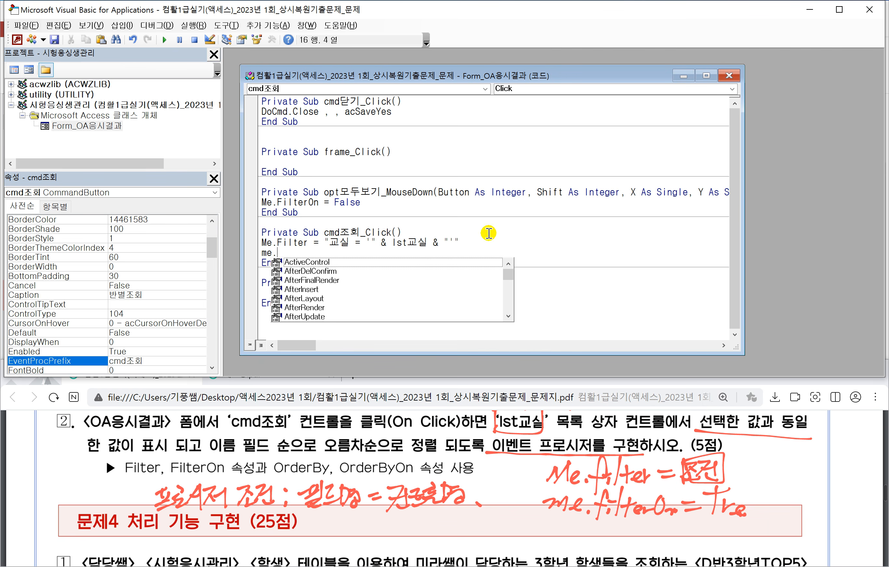
type("filterOn = true")
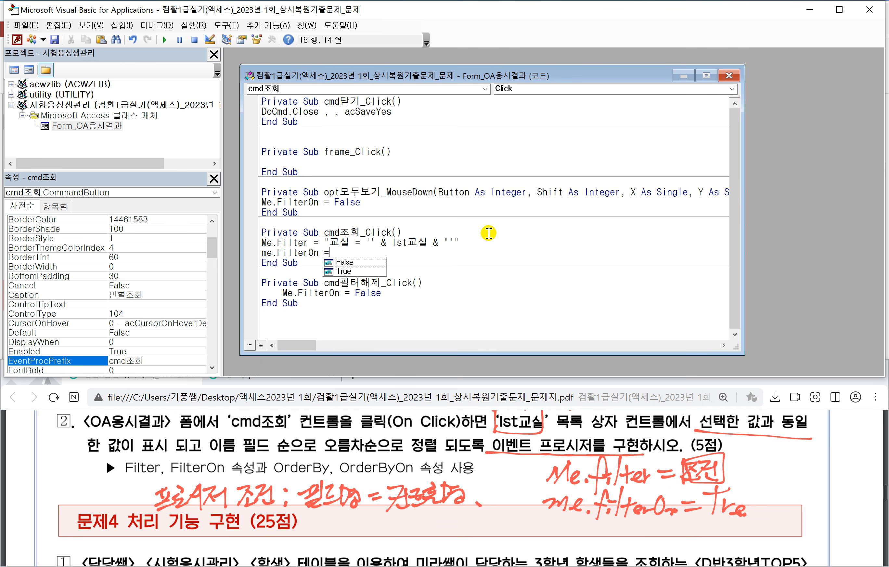
key("Return")
key("Return")
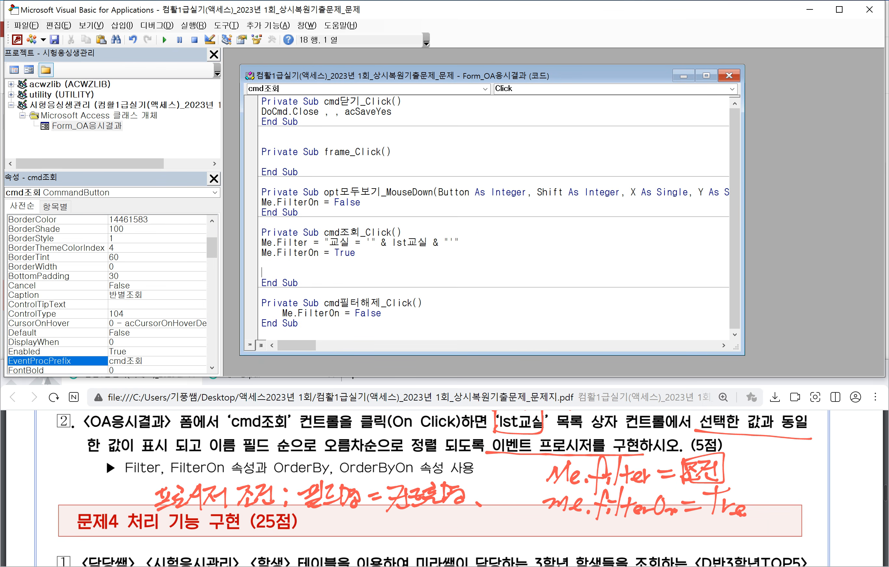
Add the sort statement Me.OrderBy = "이름 asc" to the cmd조회_Click procedure
type("me.or")
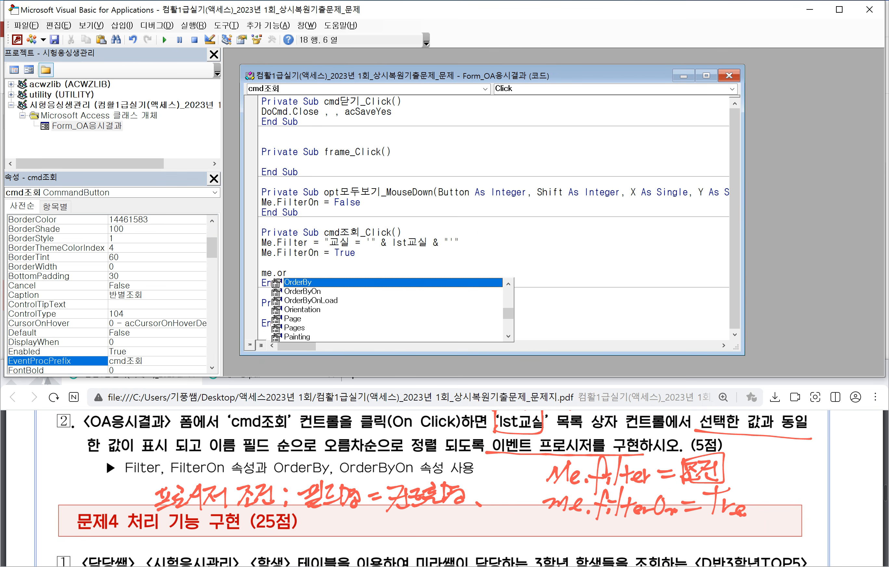
key("Tab")
type("= \"")
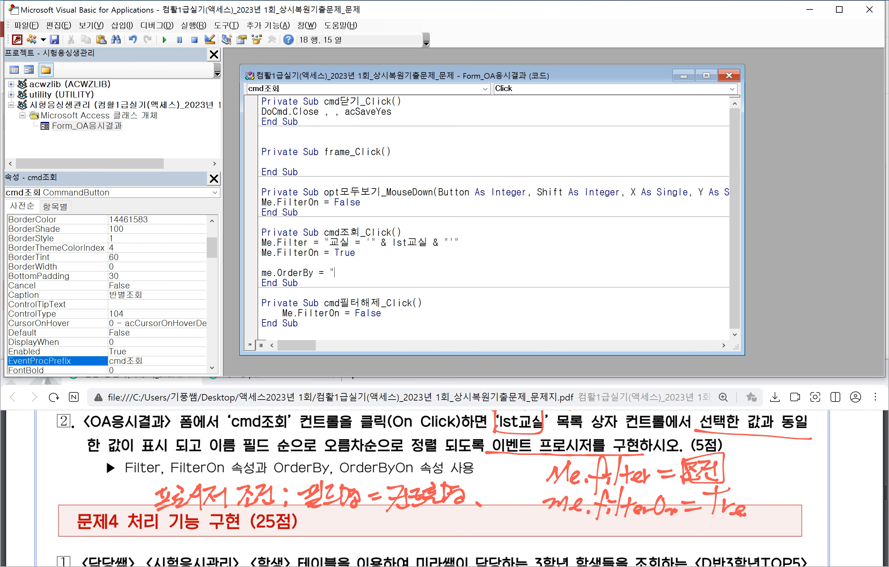
type("이름 asc\"")
Add the statement Me.OrderByOn = True below the OrderBy line
key("Return")
type("ㅡㄷ.")
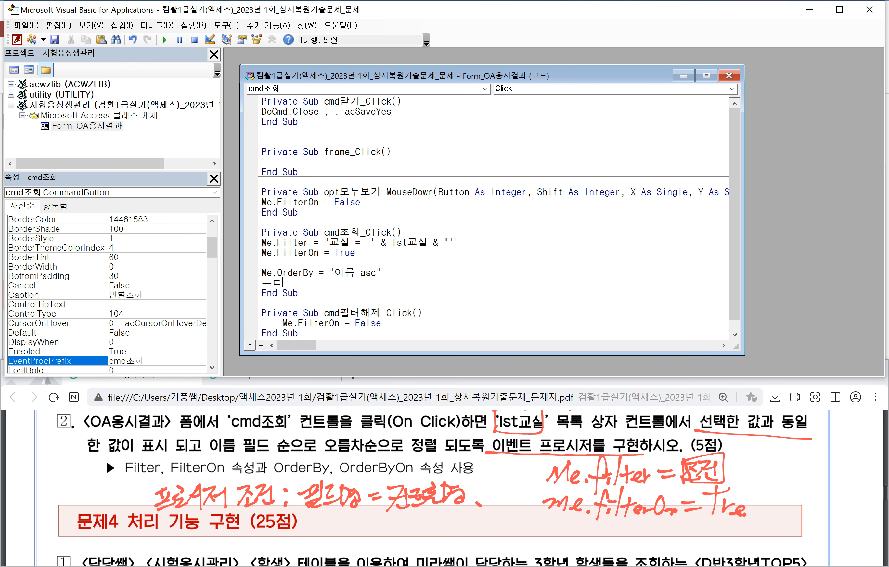
key("BackSpace")
key("BackSpace")
type("me.or")
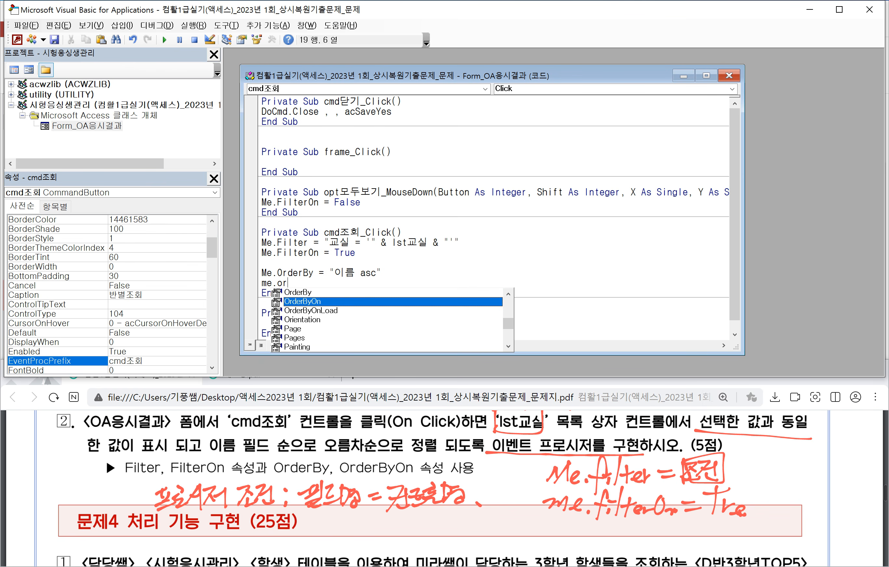
key("Tab")
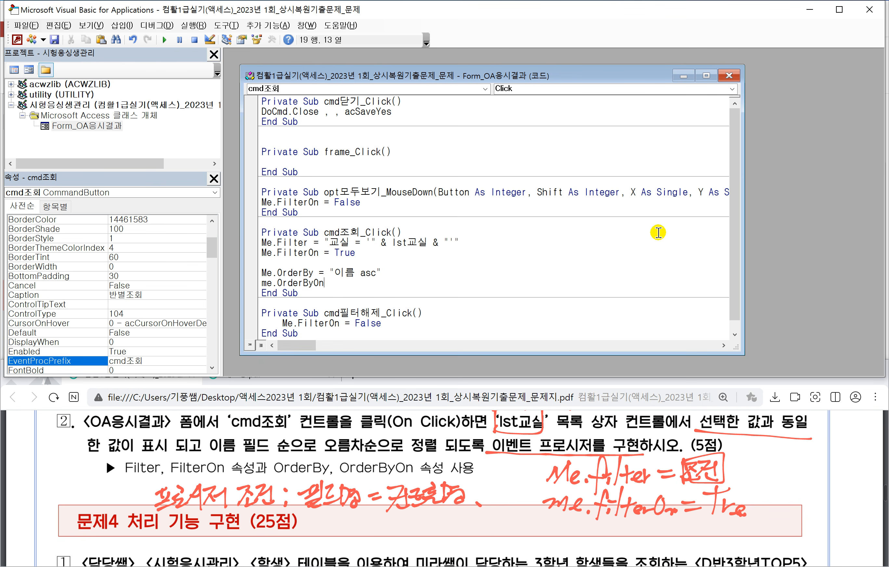
type("= tr")
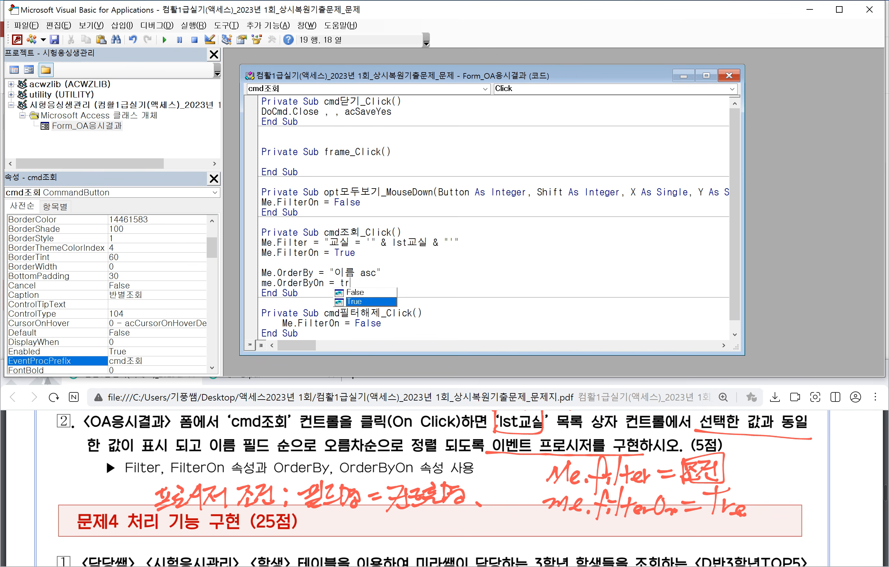
type("ue")
key("Tab")
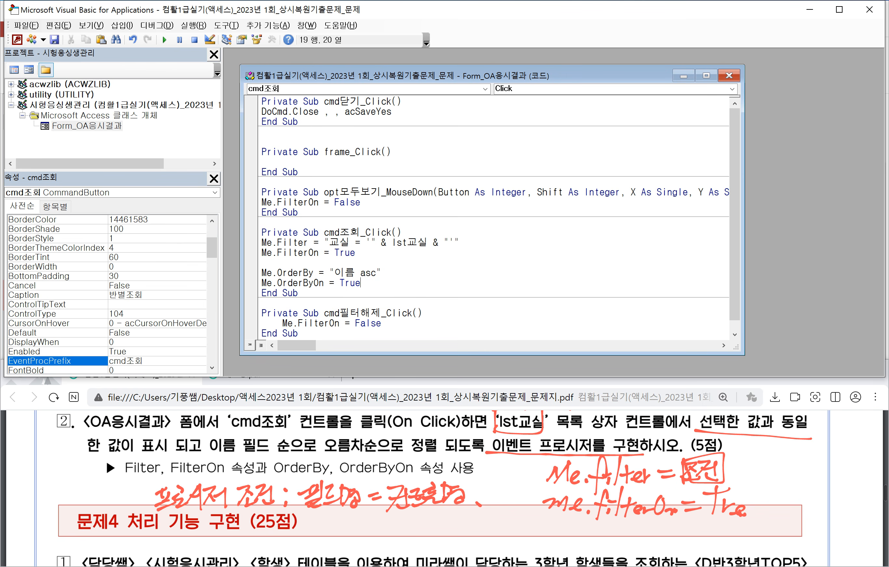
Switch to Access and test 반별조회 with B반 selected in the form view of OA응시결과
left_click(28, 29)
left_click(56, 111)
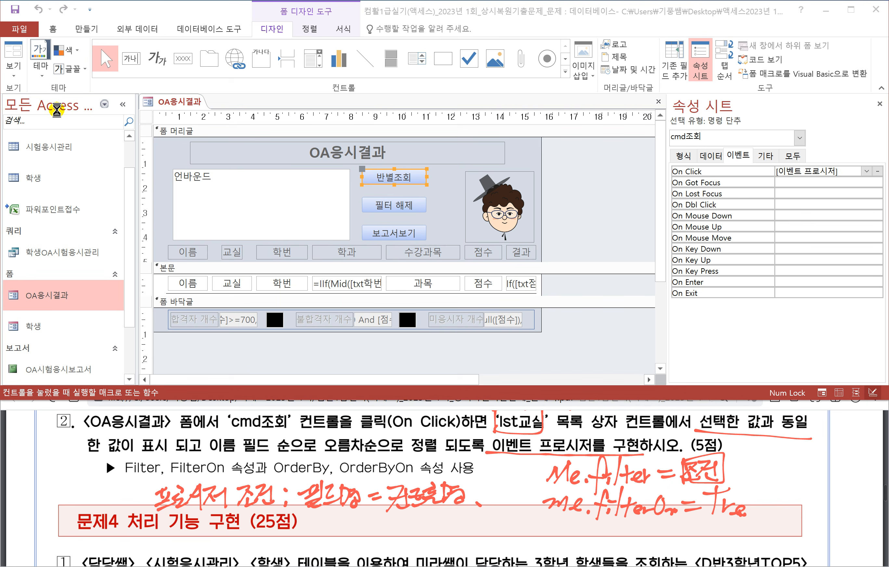
right_click(183, 105)
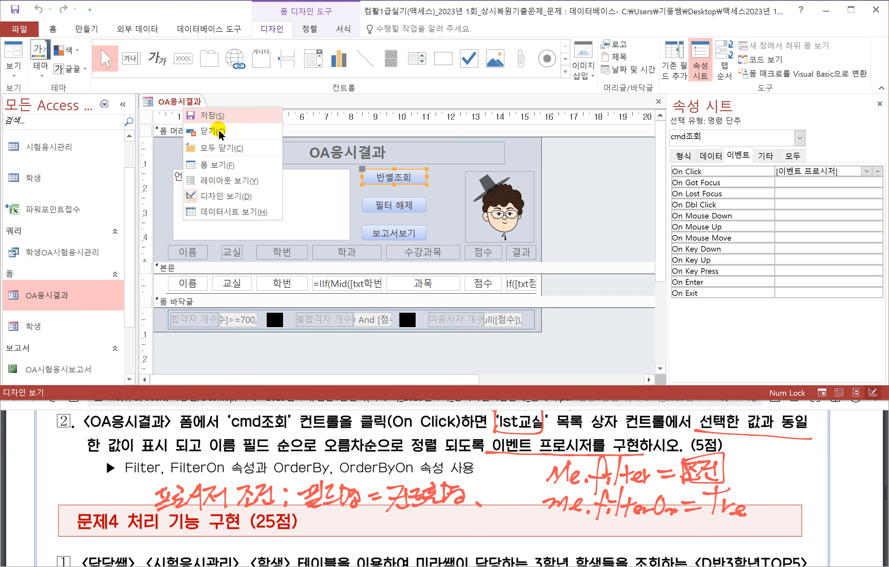
left_click(218, 165)
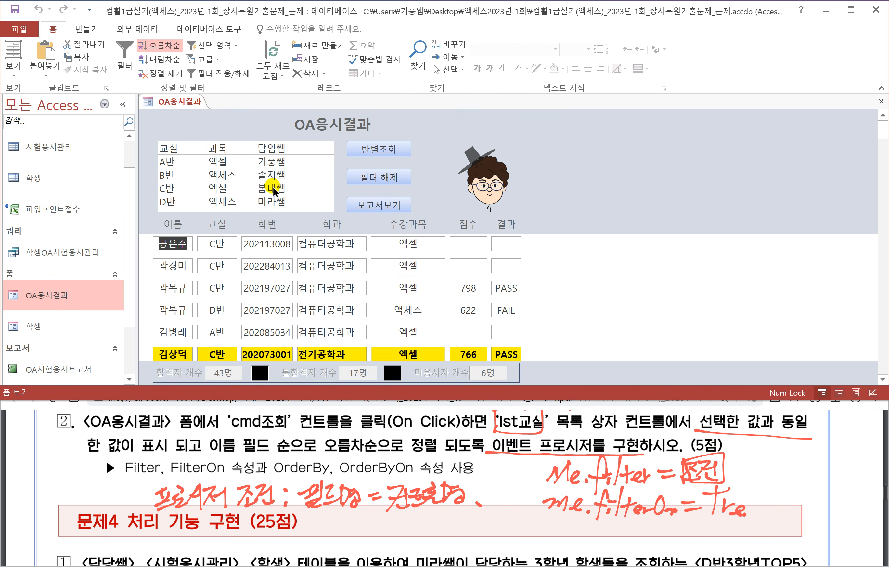
left_click(172, 175)
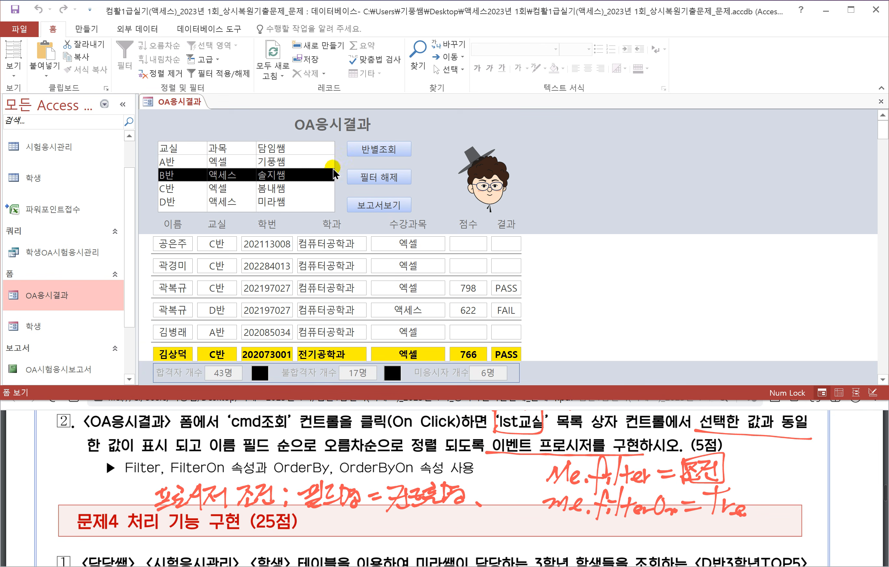
left_click(376, 149)
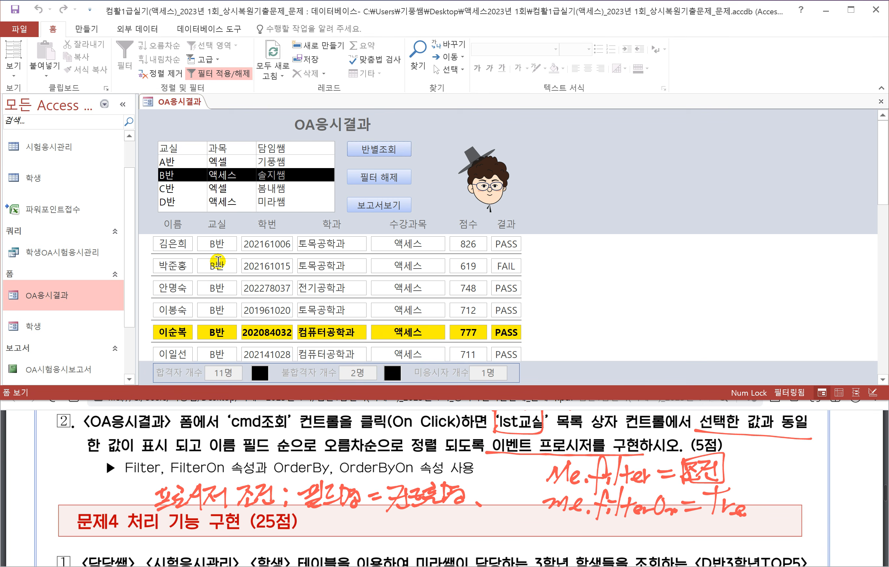
Save and close the OA응시결과 form
right_click(171, 98)
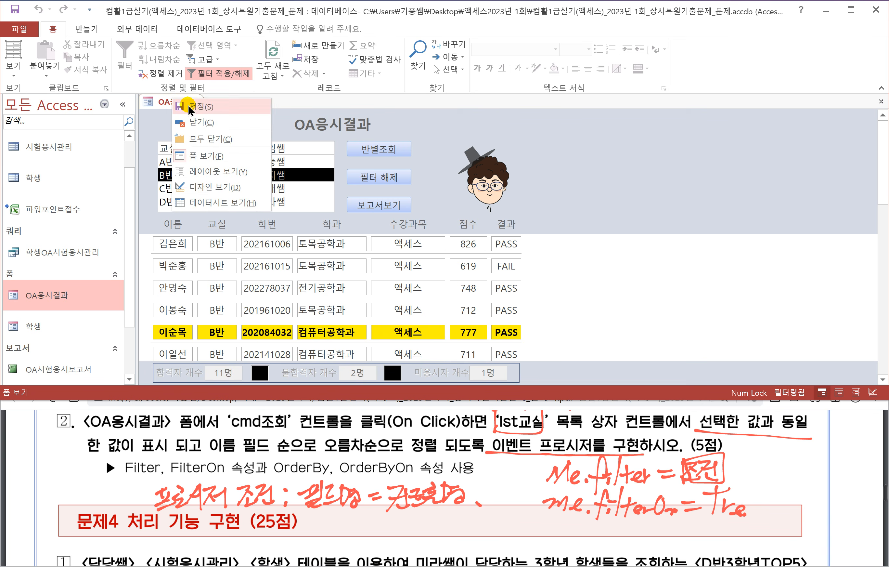
left_click(190, 109)
right_click(175, 100)
left_click(194, 123)
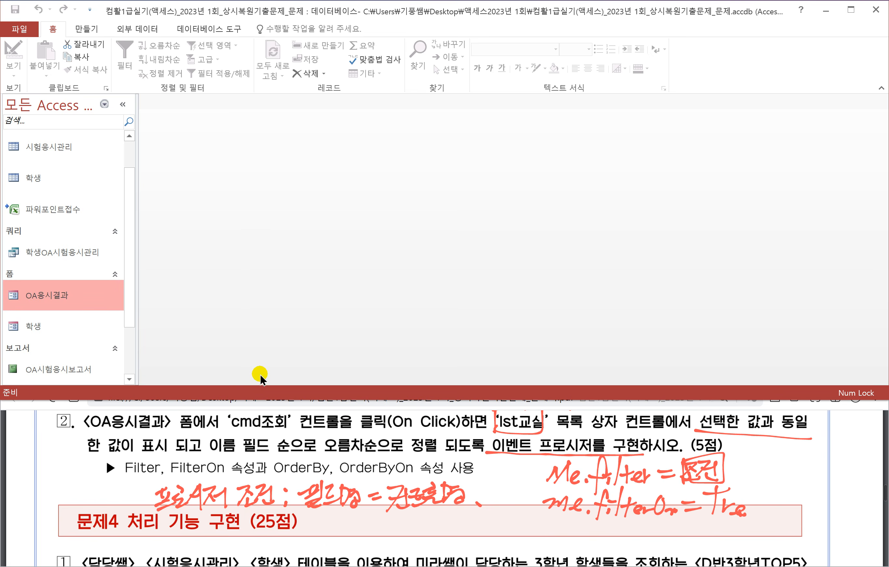
On the problem sheet's 문제4 task 1, underline the teacher and 3학년 conditions, the query name D반3학년TOP5, the descending sort and the top 5 records requirement
left_click(221, 479)
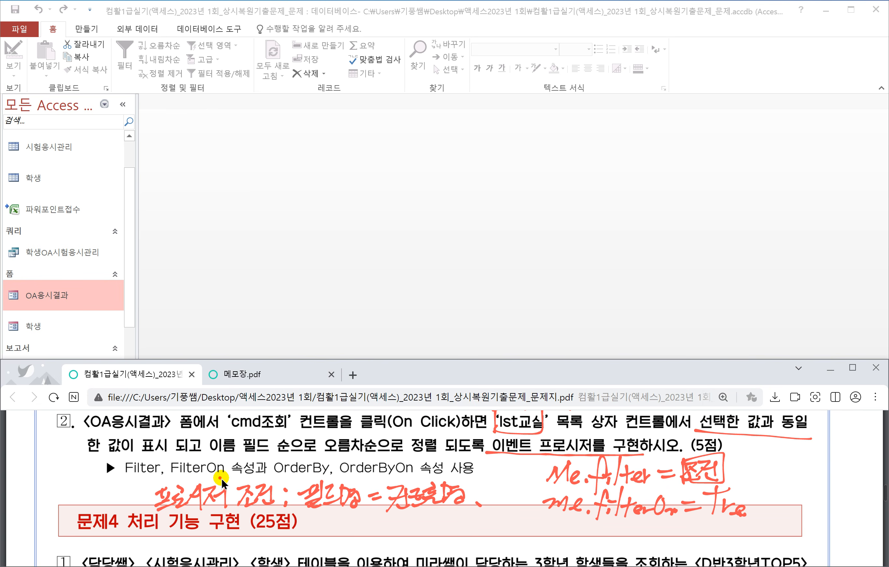
scroll(222, 478, "down", 2)
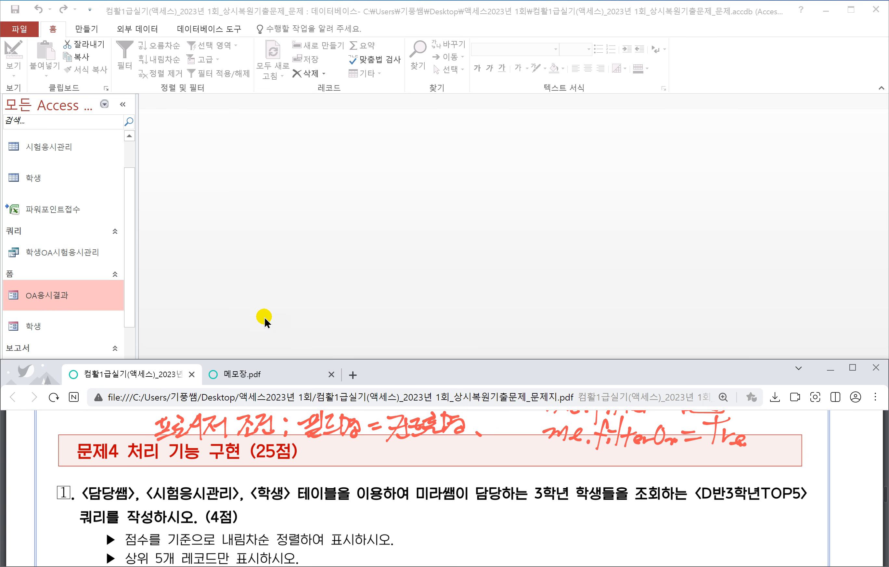
left_click(258, 302)
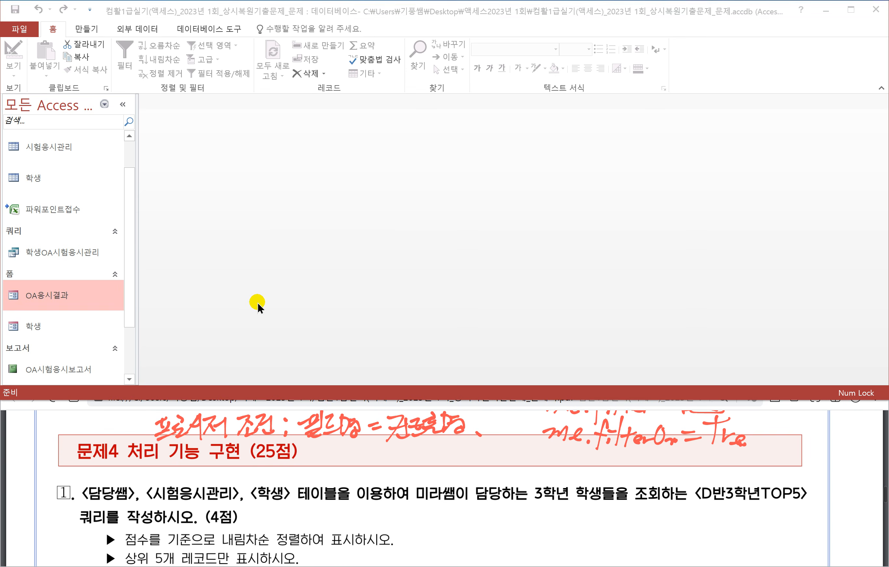
scroll(237, 451, "down", 1)
left_click(236, 451)
scroll(236, 451, "down", 1)
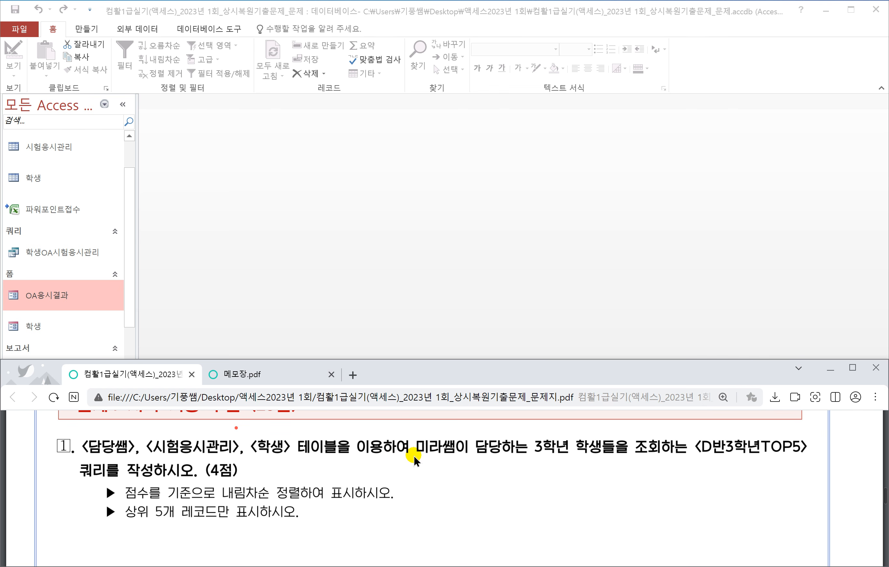
left_click_drag(414, 457, 602, 460)
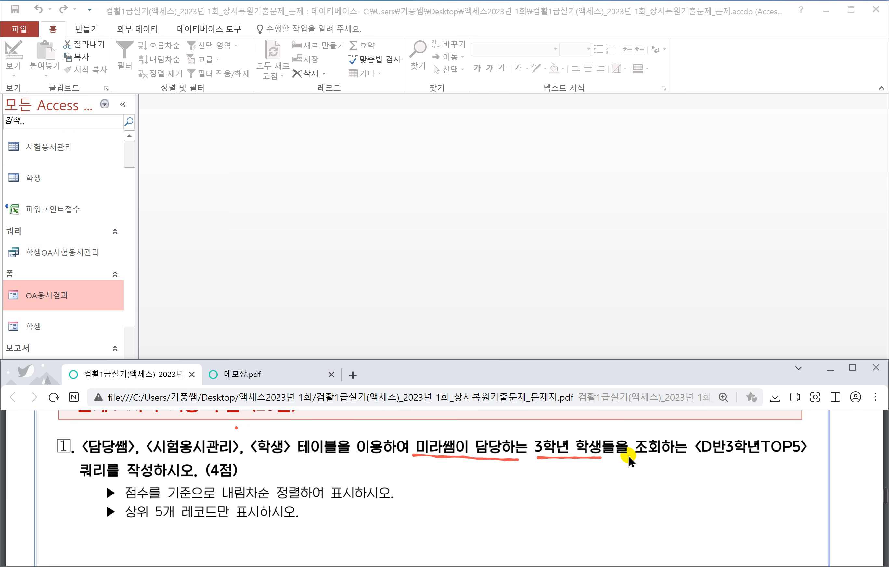
left_click_drag(693, 459, 786, 461)
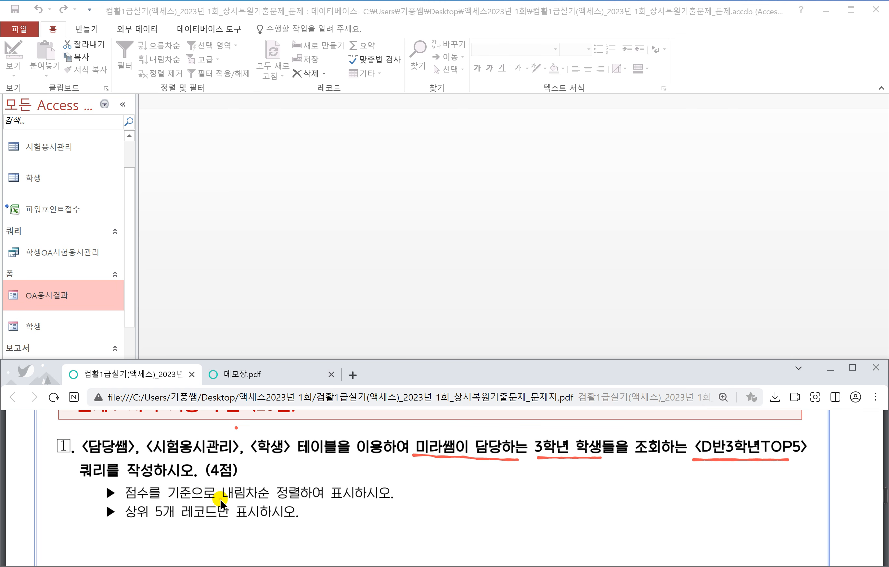
left_click_drag(222, 500, 351, 500)
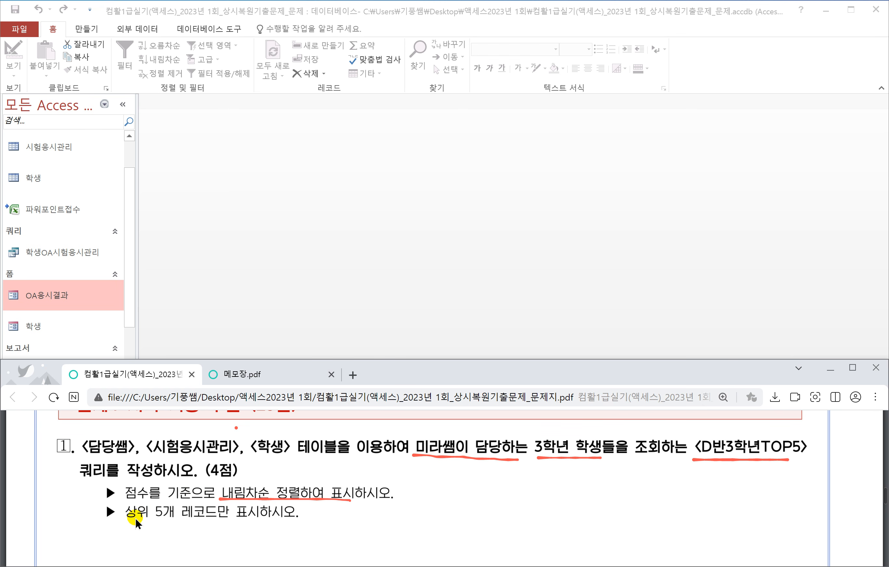
left_click_drag(118, 518, 272, 522)
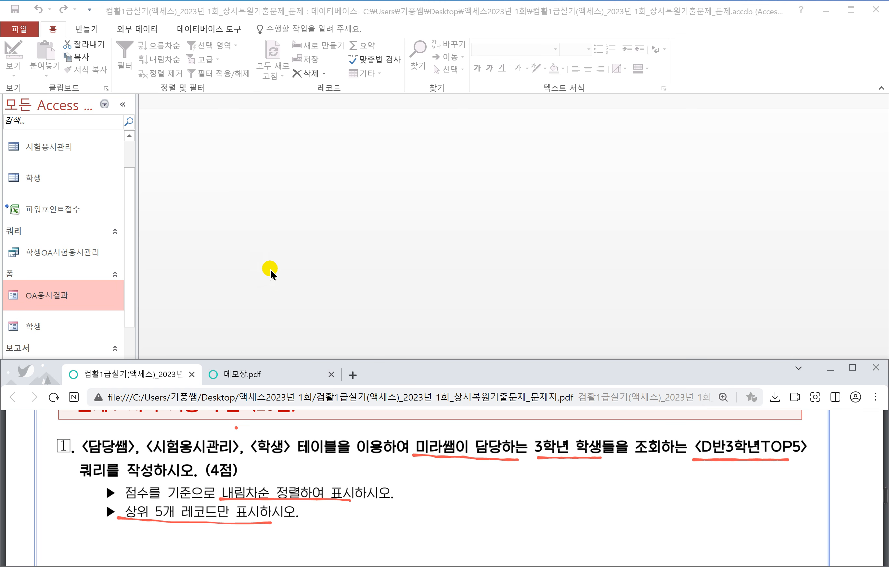
Switch to Access and create a query in design view with the tables 담당쌤, 시험응시관리 and 학생
left_click(245, 259)
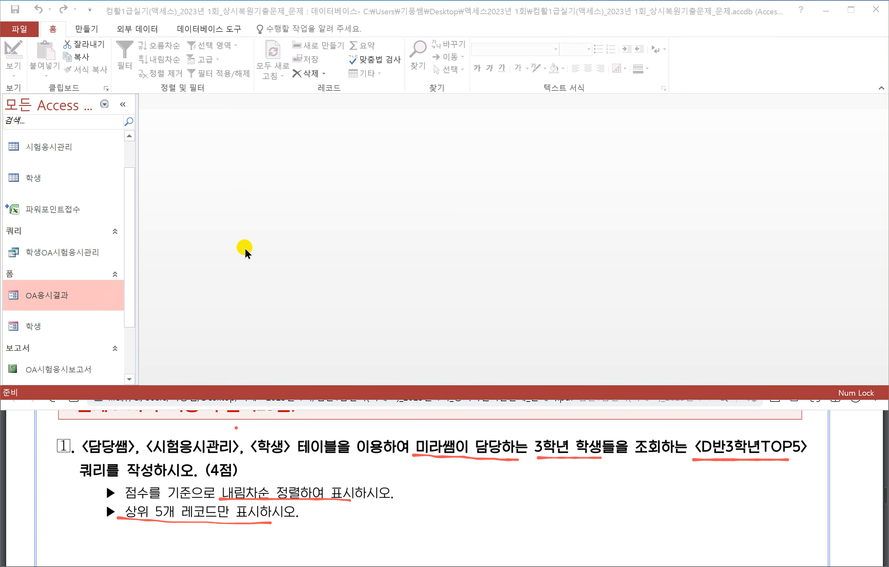
left_click(86, 30)
left_click(185, 60)
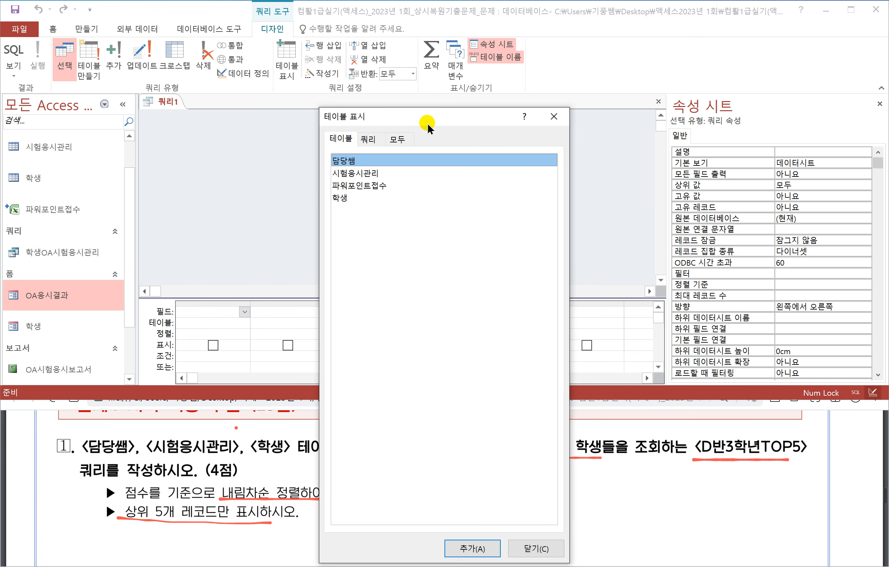
left_click_drag(427, 118, 610, 97)
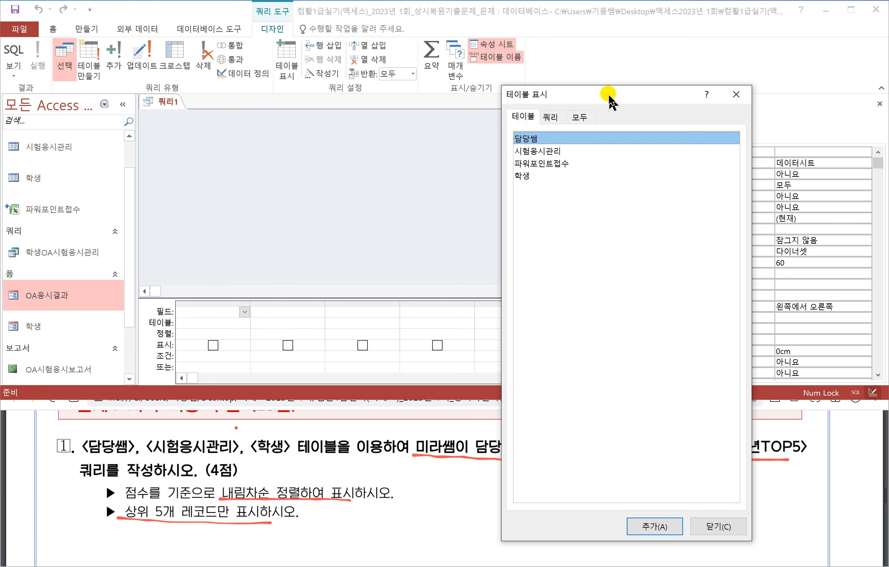
double_click(532, 138)
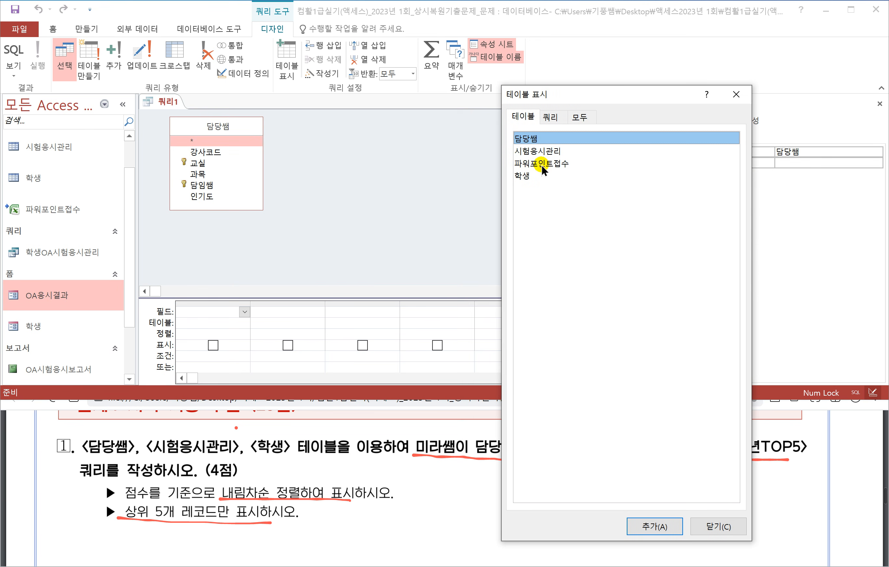
double_click(540, 151)
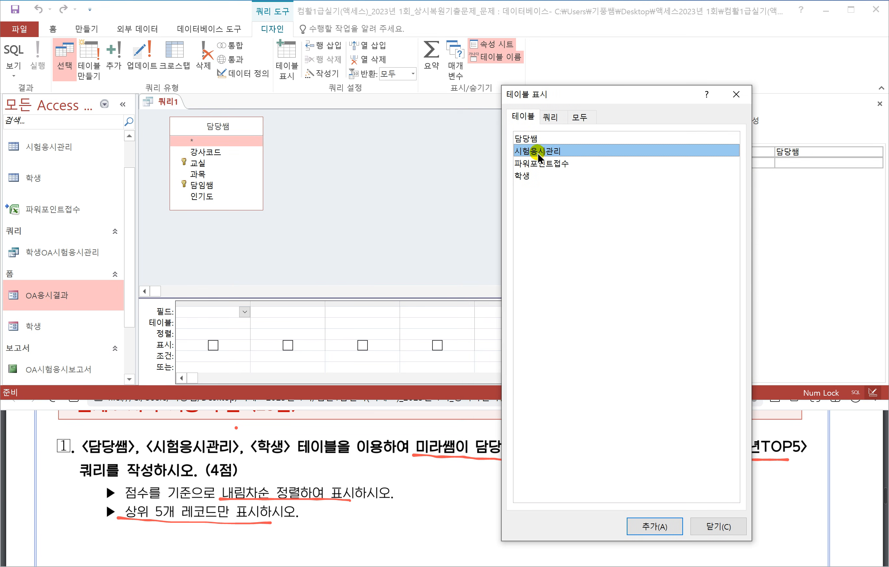
double_click(523, 176)
left_click(707, 523)
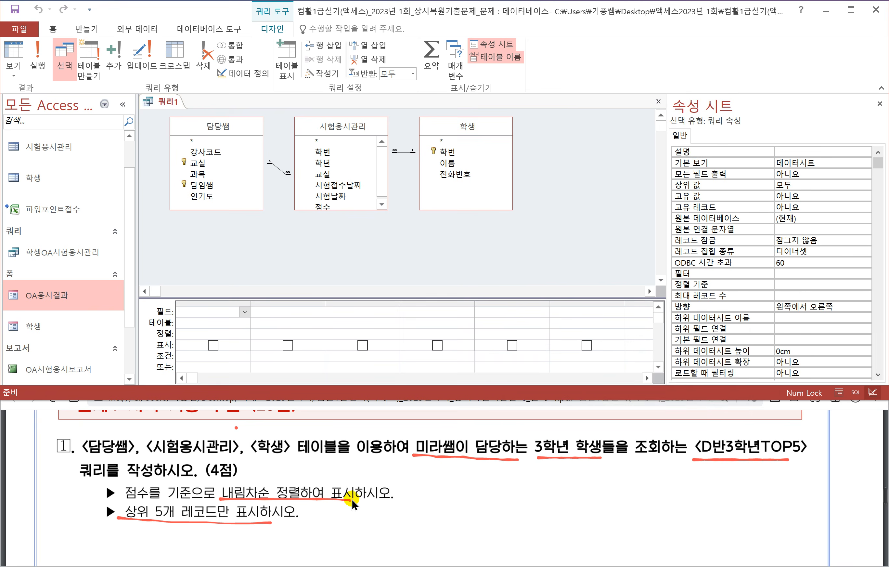
Bring the expected D반3학년TOP5 result into view on the problem sheet and add 학번 from 시험응시관리 and 이름 from 학생 to the query
left_click(338, 496)
scroll(331, 506, "down", 5)
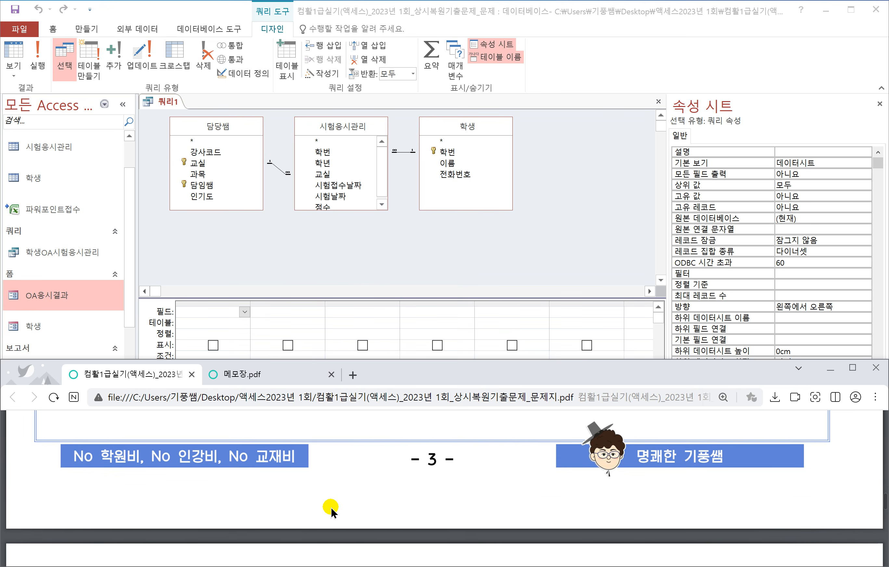
scroll(331, 506, "down", 5)
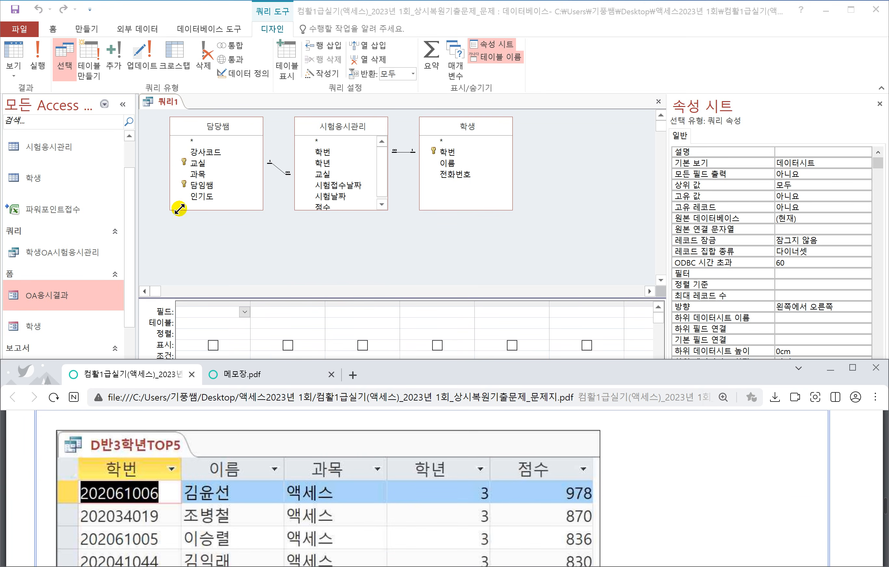
left_click(329, 152)
left_click(320, 152)
double_click(320, 153)
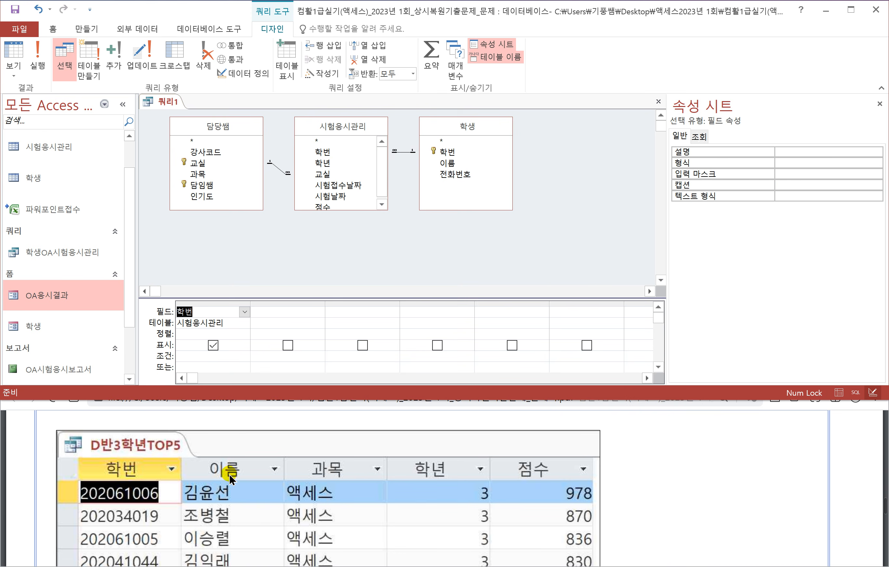
left_click(325, 177)
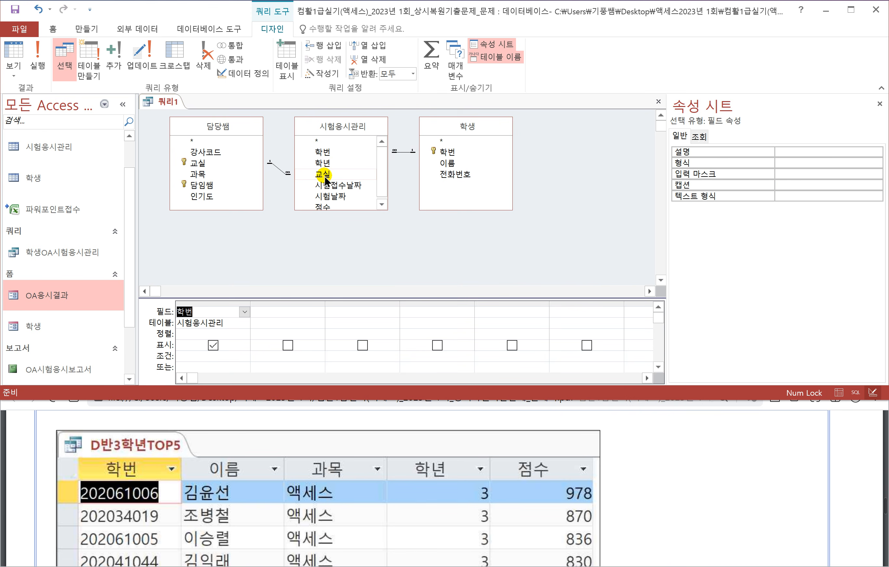
double_click(447, 163)
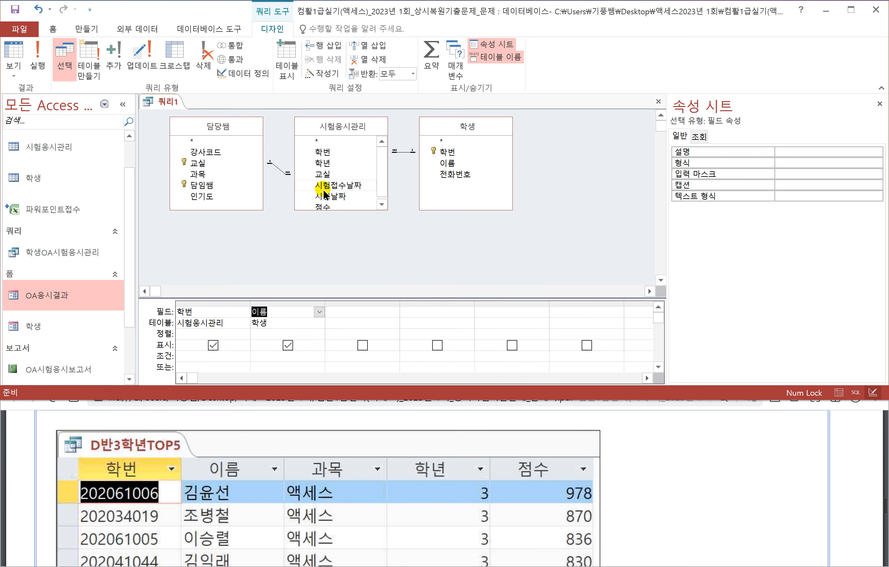
Add 과목 from 담당쌤, followed by 학년 and 점수 from 시험응시관리, to the query grid
left_click(198, 175)
double_click(200, 178)
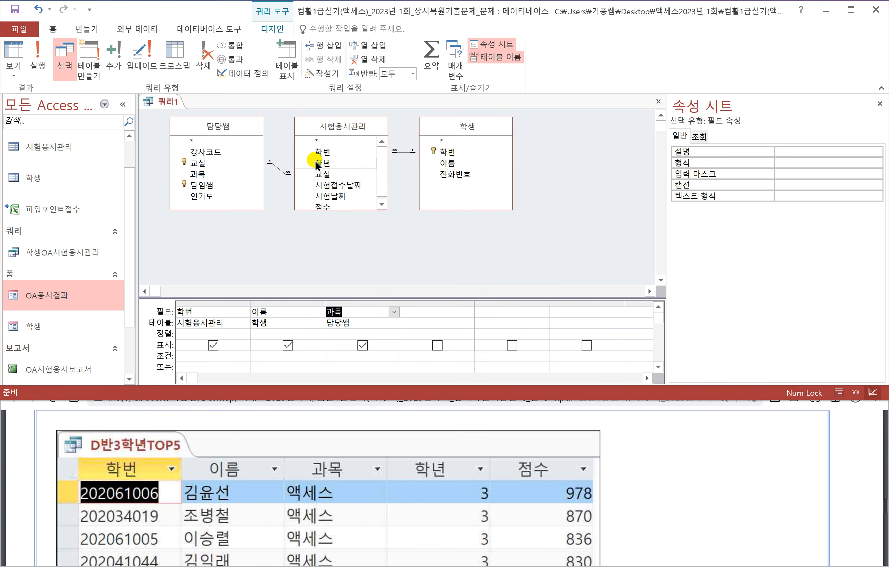
left_click(323, 163)
double_click(347, 168)
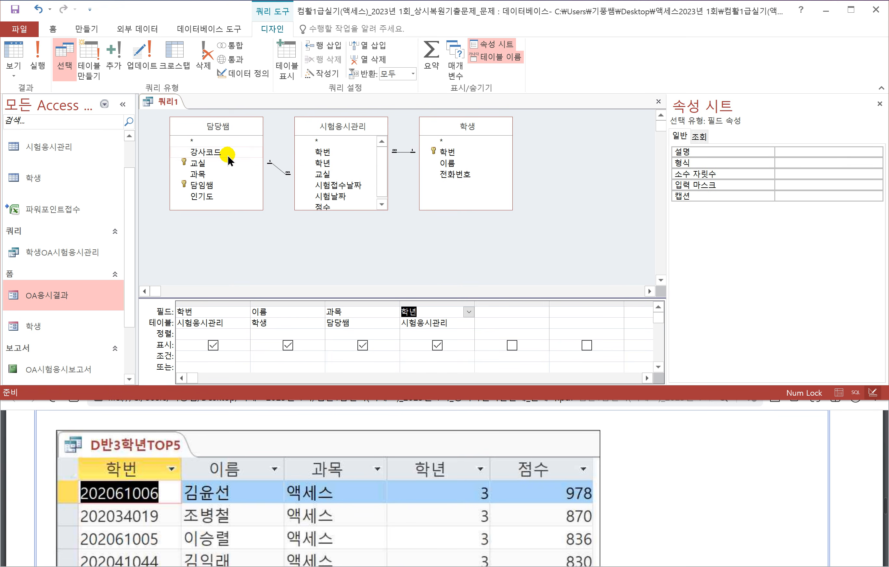
left_click(320, 209)
left_click(318, 206)
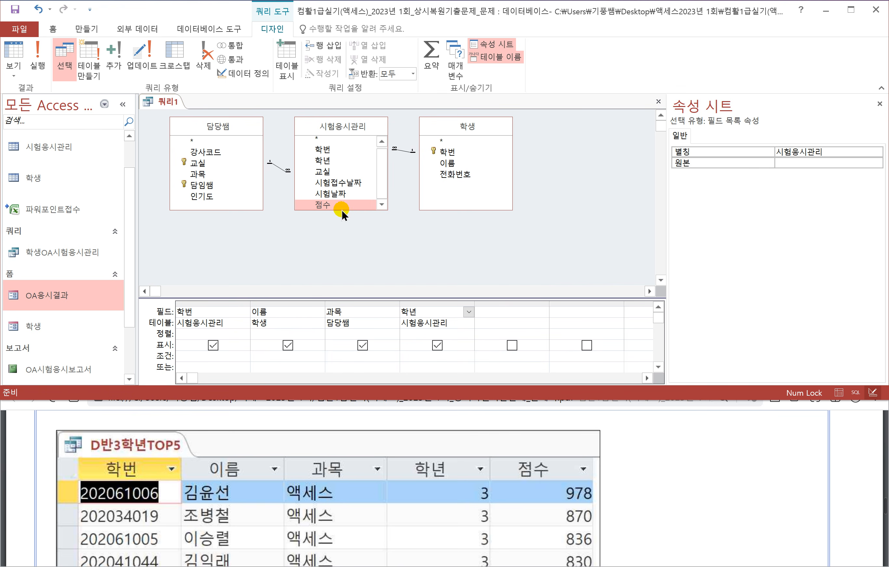
double_click(323, 203)
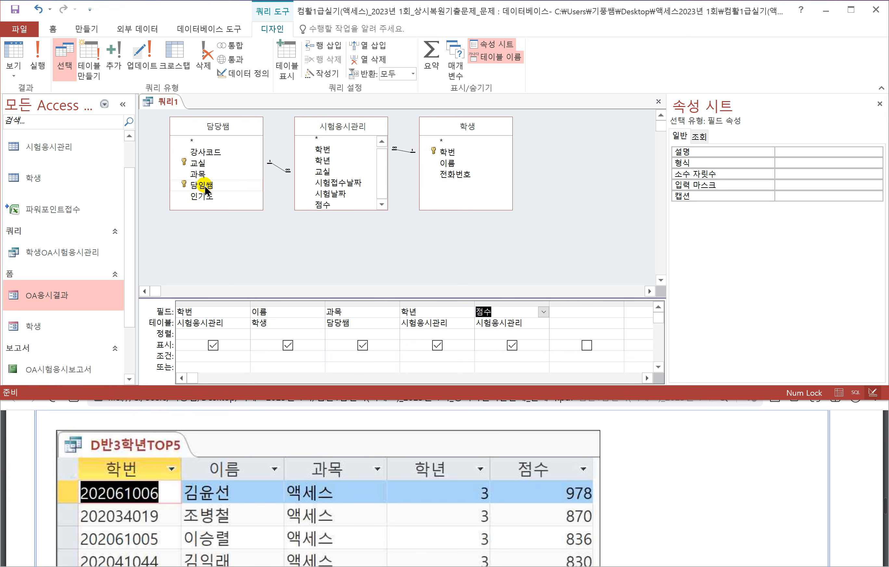
Add 담임쌤 as a hidden field with the task's teacher name as its criterion, and set the 학년 criterion to 3
left_click_drag(206, 190, 599, 333)
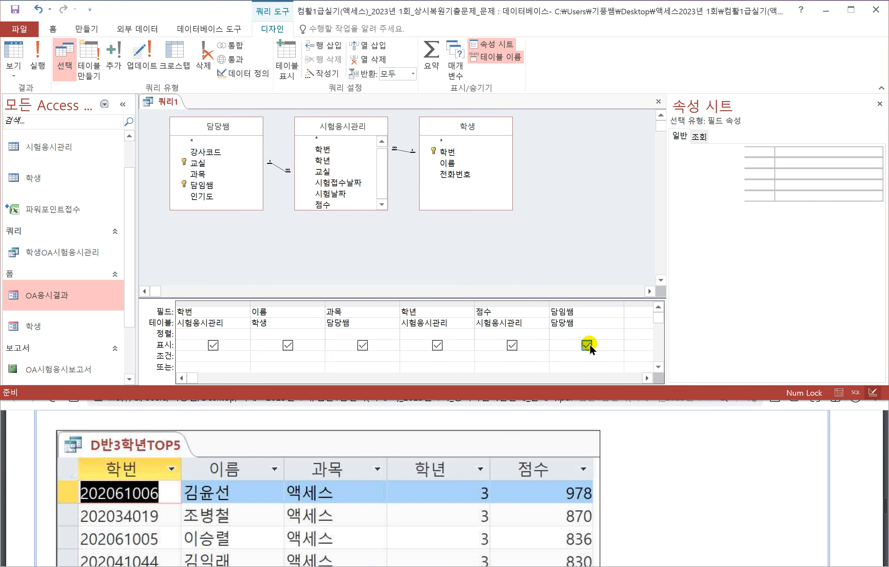
left_click(588, 346)
scroll(343, 440, "up", 5)
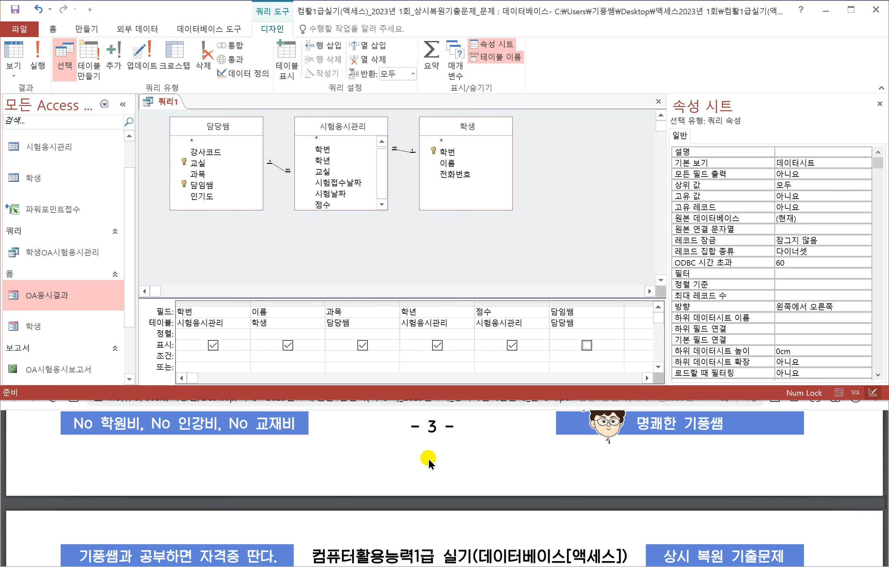
scroll(429, 463, "down", 5)
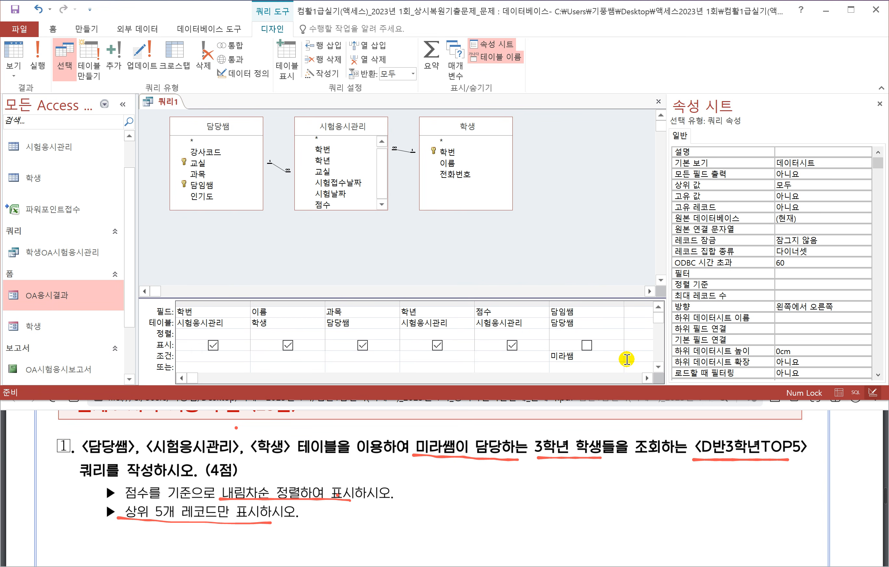
left_click(423, 357)
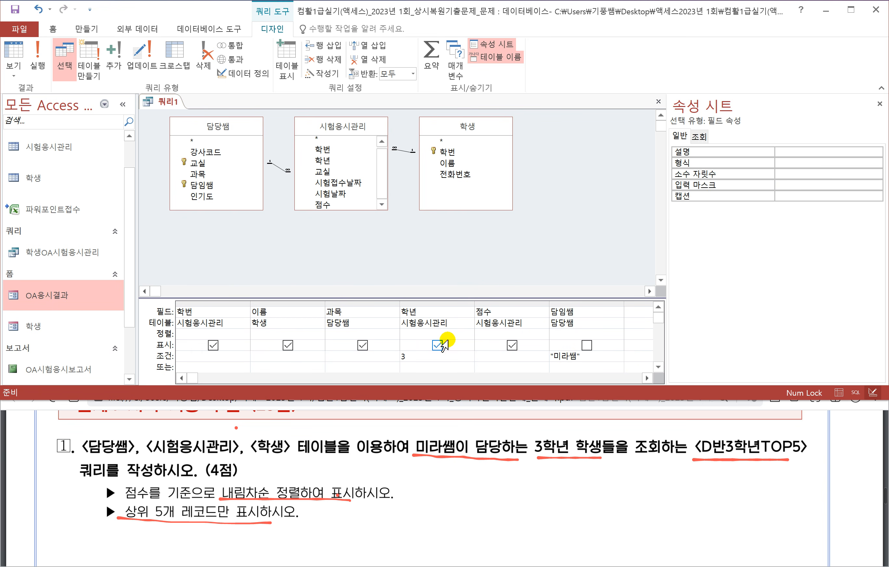
scroll(472, 353, "down", 3)
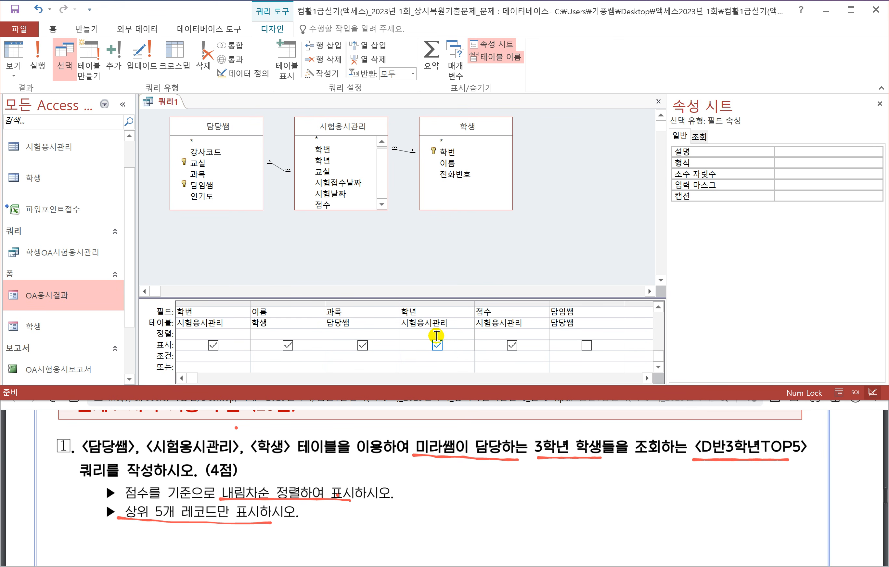
Run the query to check the filtered records, and return to its design view
left_click(40, 63)
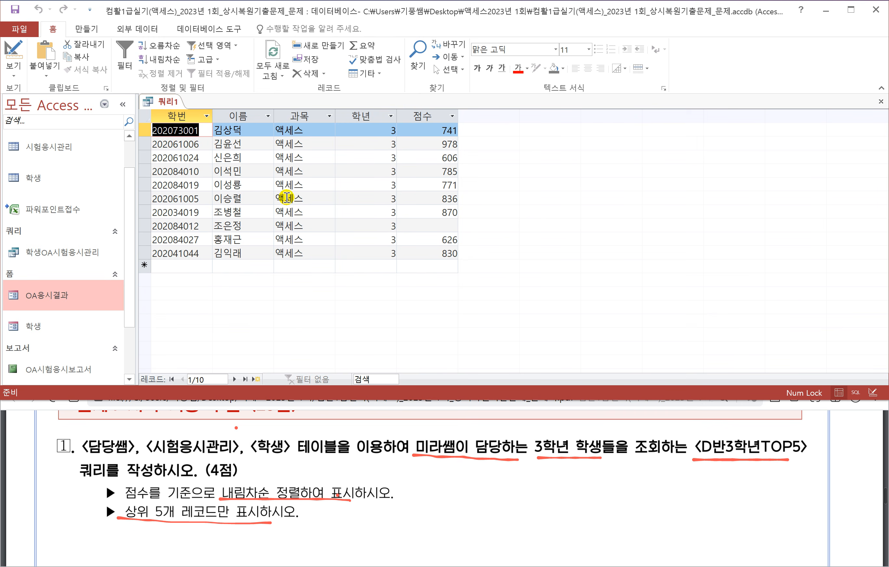
right_click(164, 102)
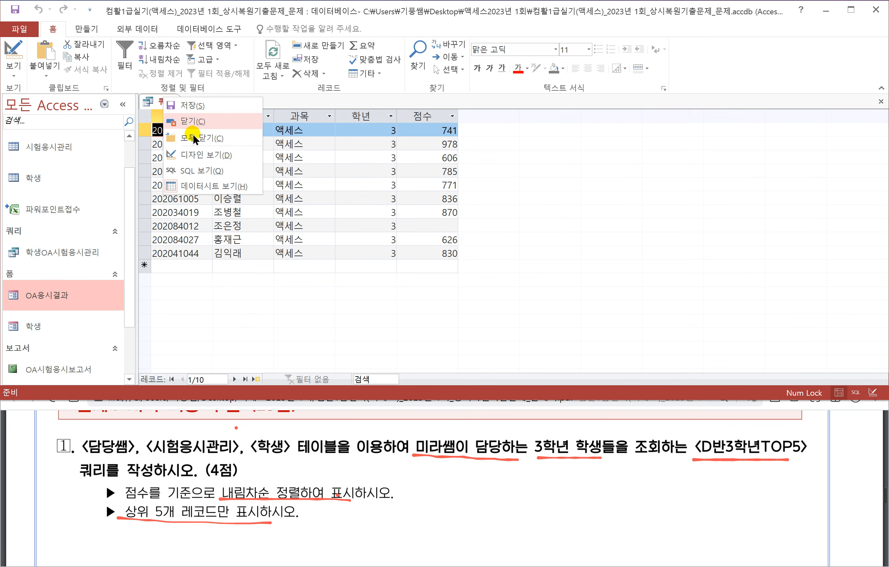
left_click(195, 155)
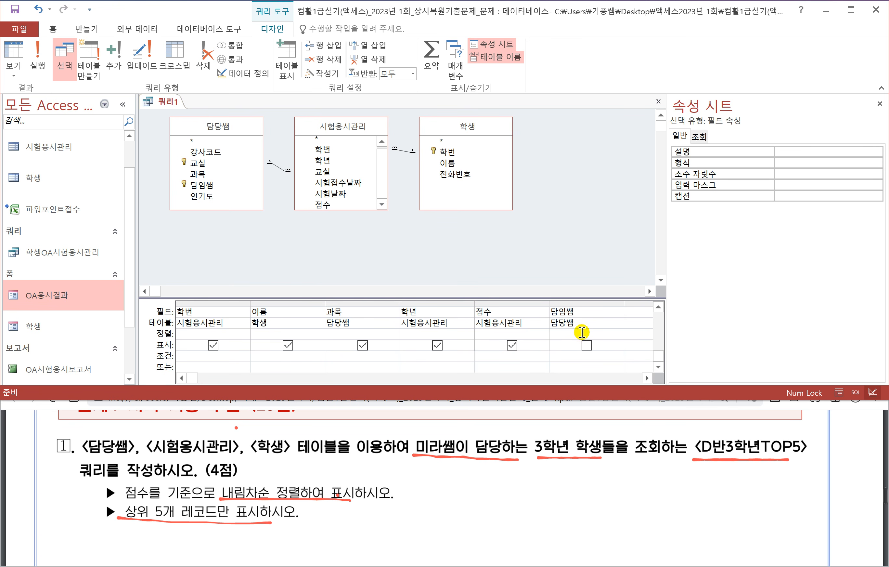
Sort the 점수 field in descending order (내림차순) and set the query's 상위 값 property to 5
left_click(517, 334)
left_click(543, 333)
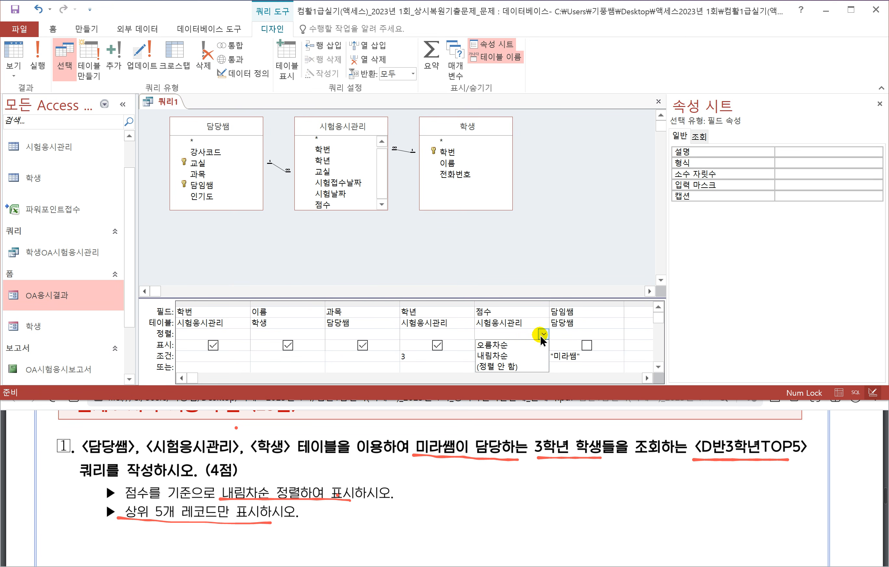
left_click(505, 354)
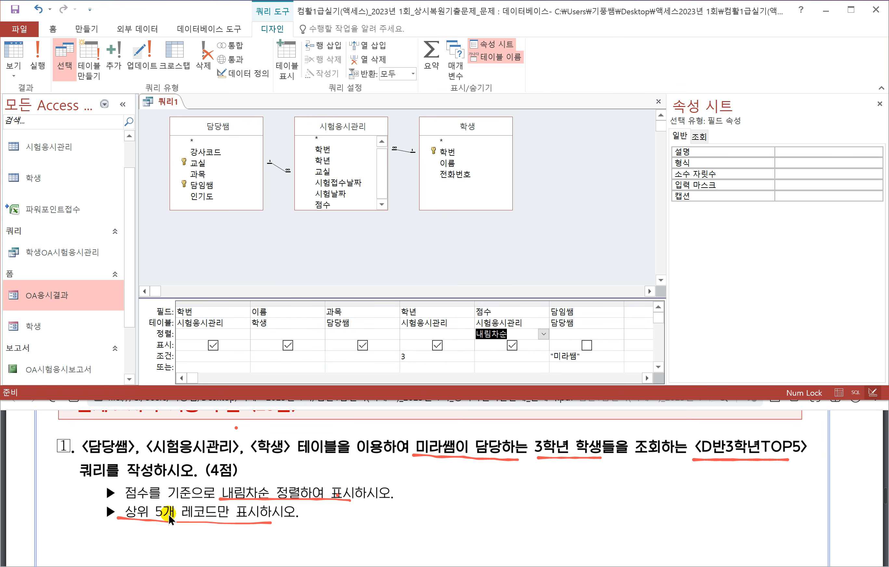
left_click(460, 251)
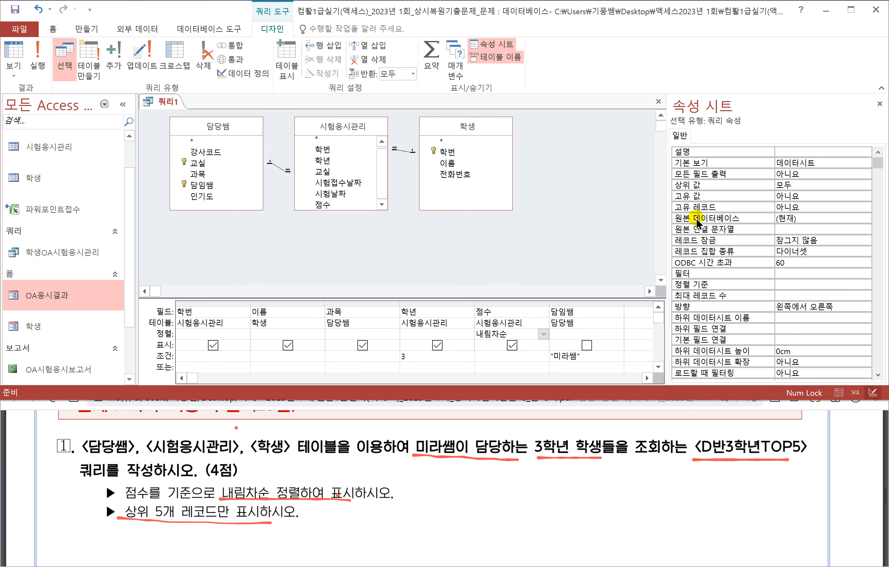
left_click(841, 184)
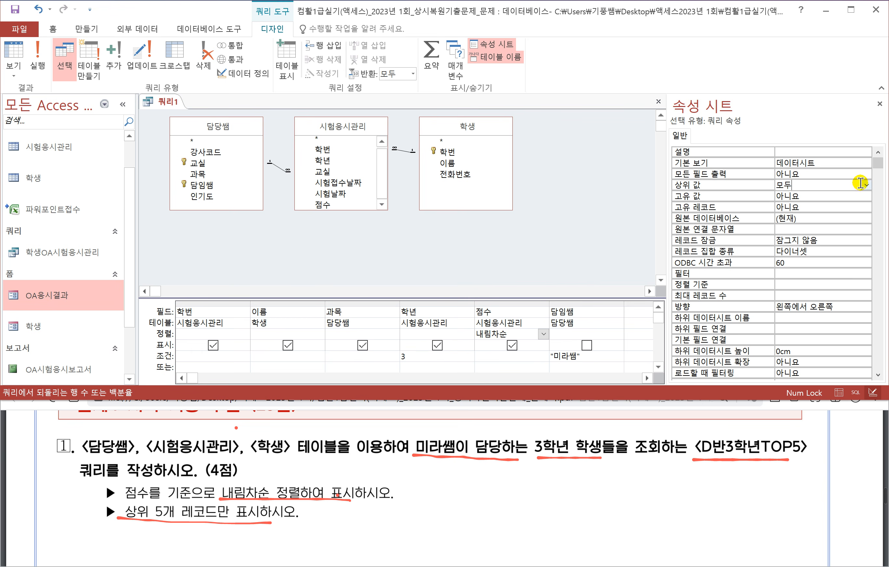
left_click(866, 184)
left_click(772, 198)
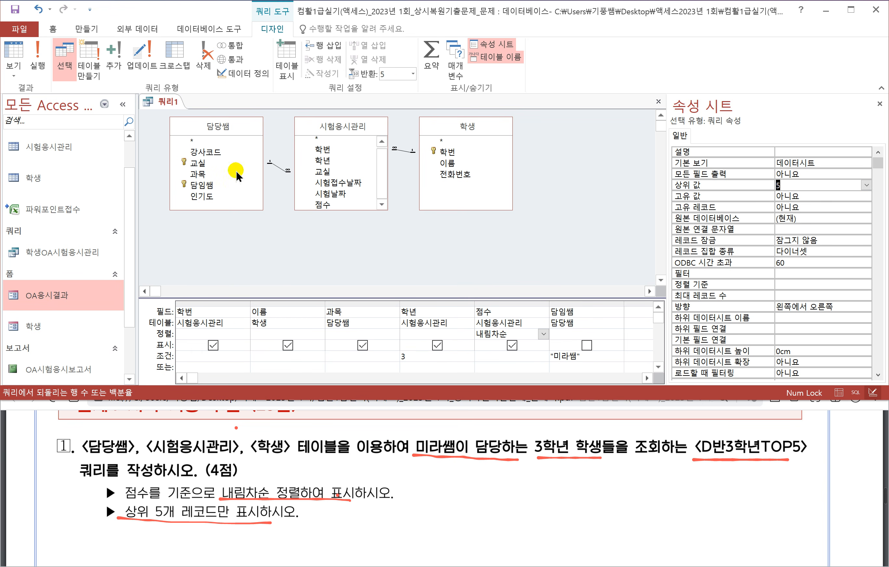
Run the query and compare its records with the expected D반3학년TOP5 result on the problem sheet
left_click(37, 59)
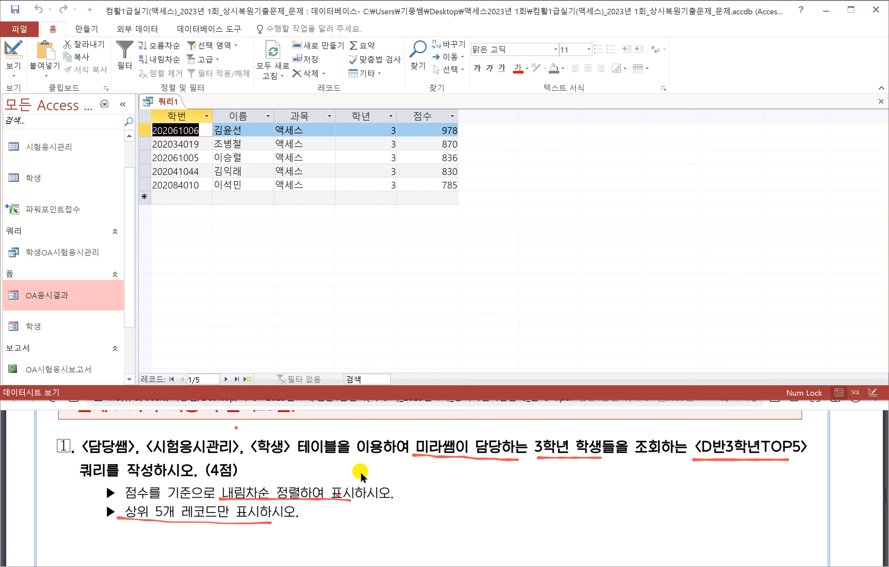
scroll(360, 471, "down", 10)
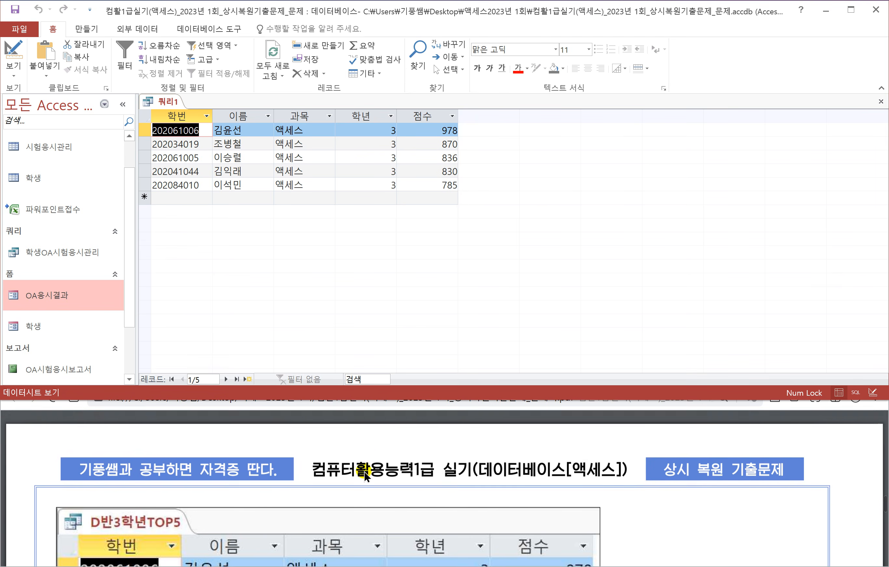
scroll(364, 470, "down", 3)
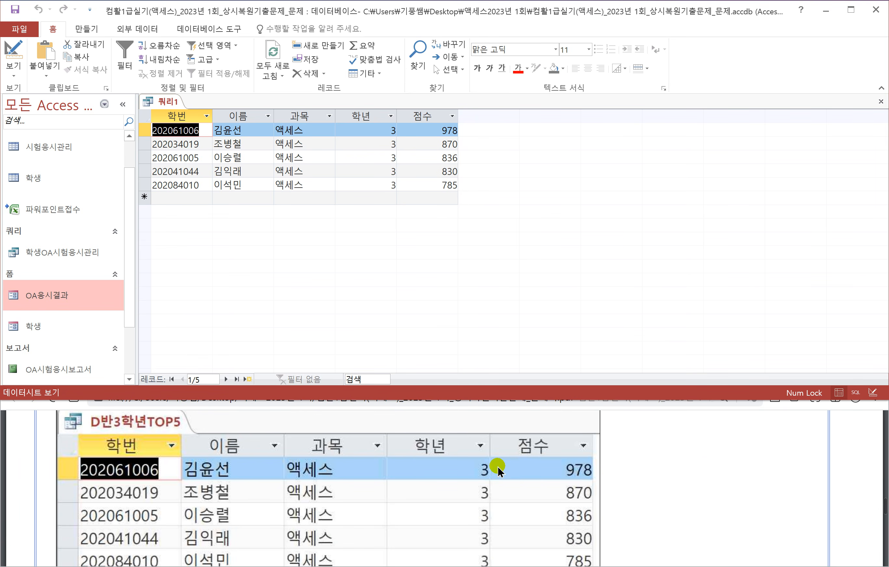
scroll(595, 501, "down", 1)
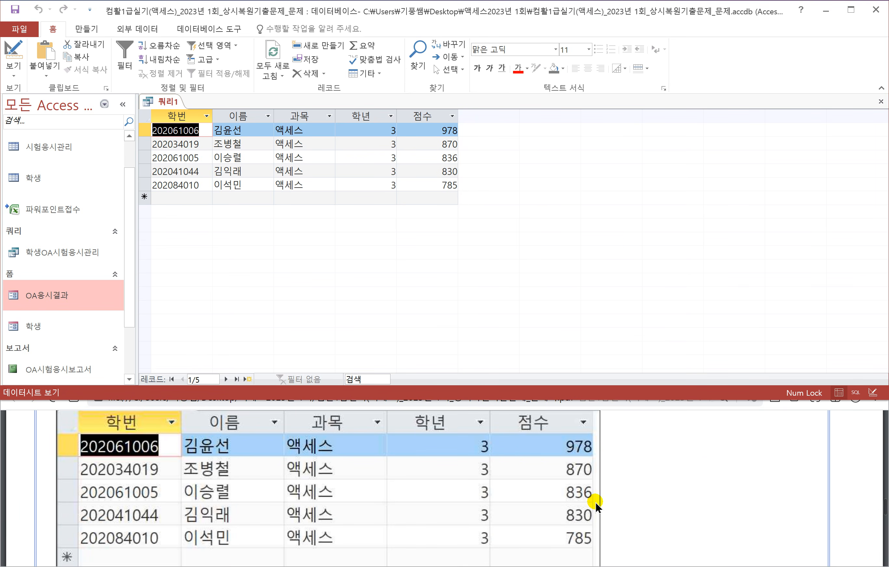
scroll(246, 485, "up", 2)
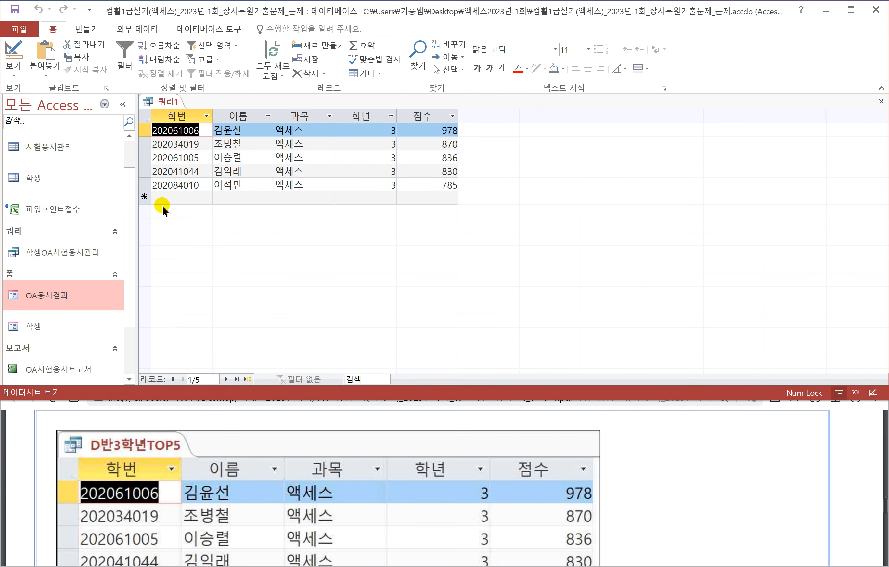
Save the query under the name D반3학년TOP5 and close it
right_click(169, 98)
left_click(197, 105)
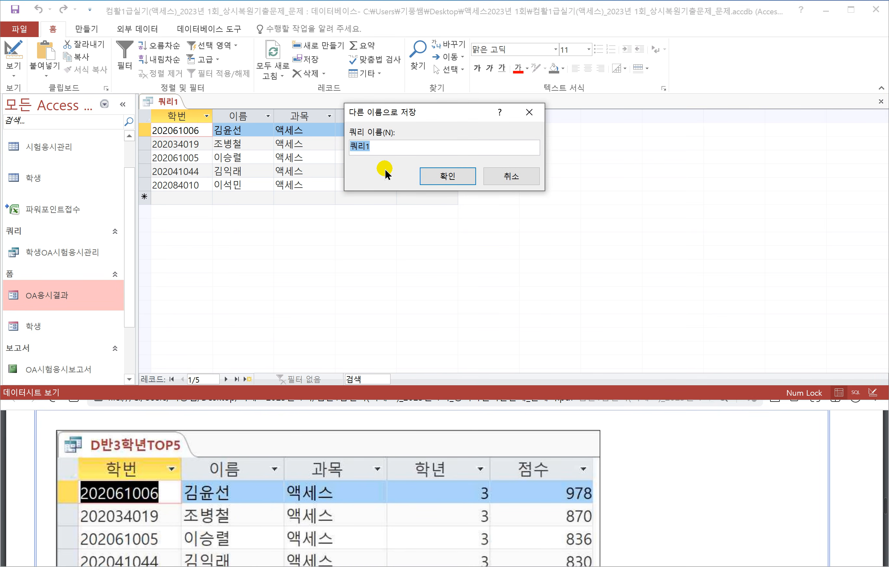
type("D")
type("반")
type("3")
type("학ㄴ")
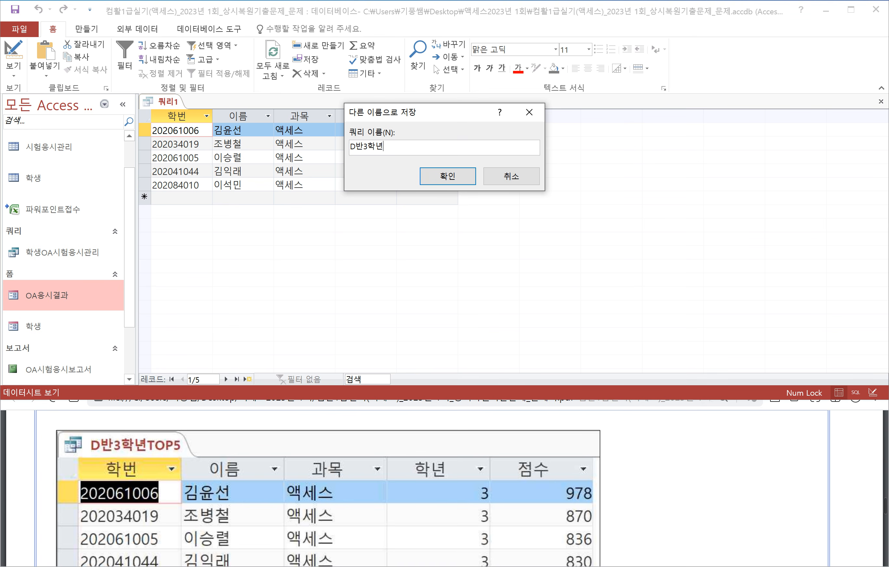
key("Caps_Lock")
left_click(462, 177)
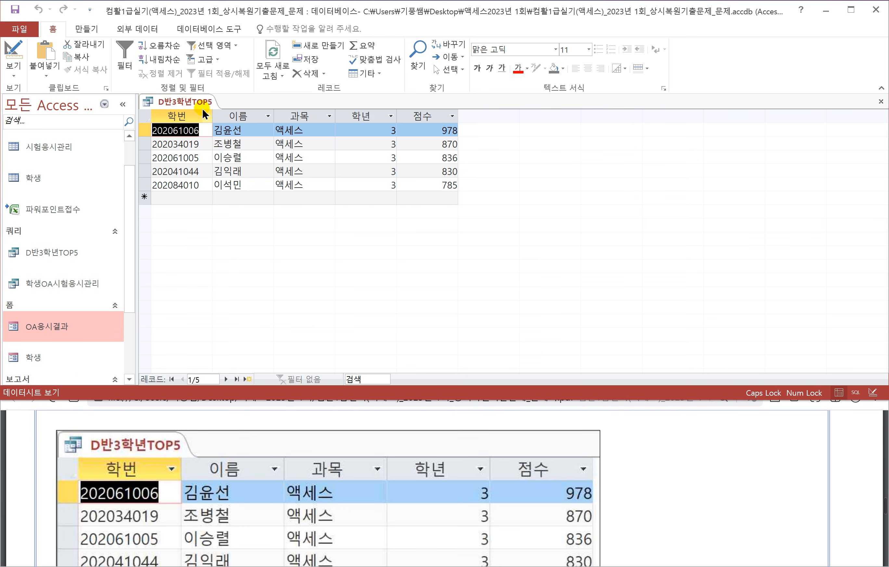
right_click(193, 99)
left_click(210, 107)
right_click(196, 101)
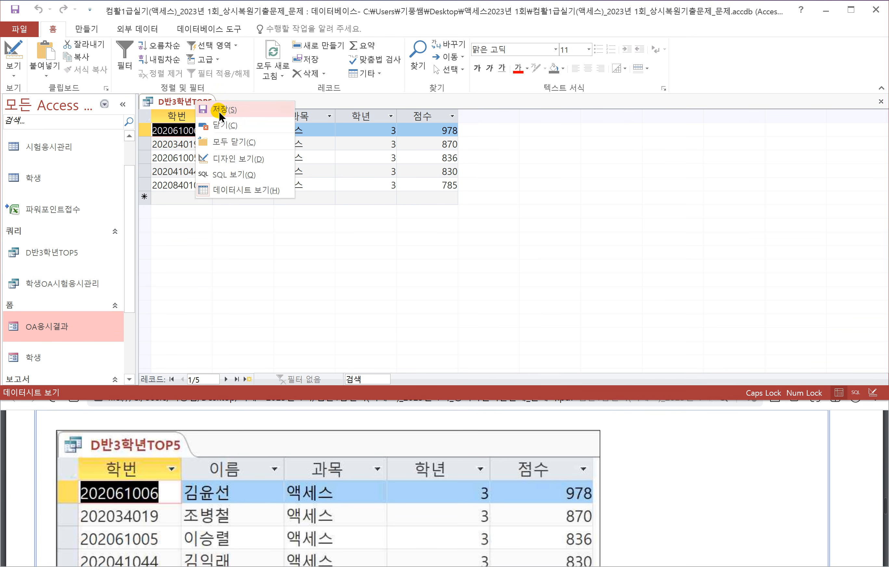
left_click(223, 124)
Start a new query design for task 2 based on the 학생OA시험응시관리 query, and enlarge its field list to show all fields
left_click(205, 456)
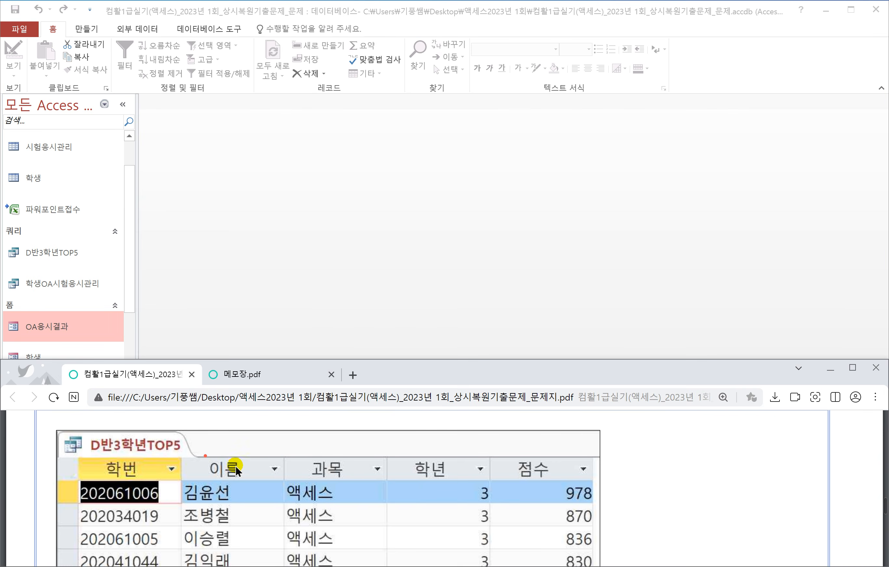
scroll(235, 467, "down", 8)
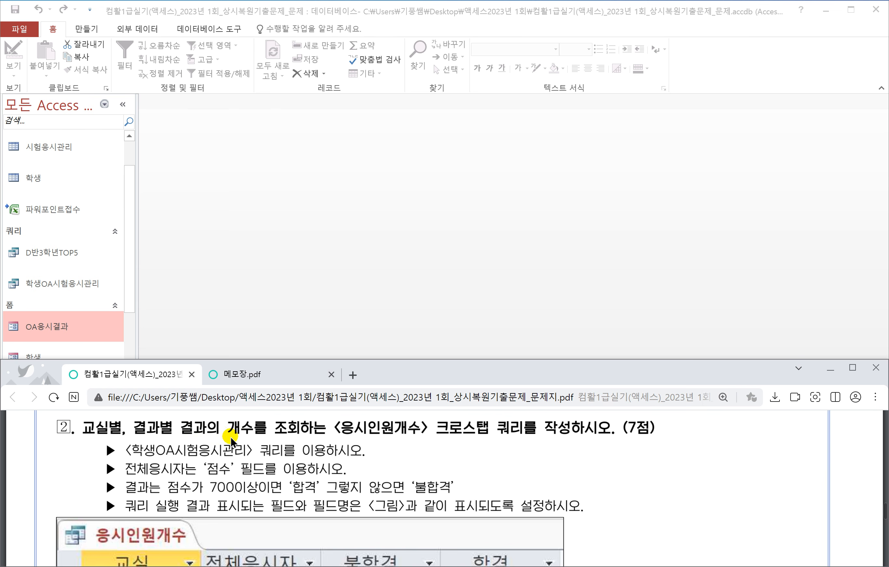
left_click_drag(225, 437, 243, 435)
left_click(87, 32)
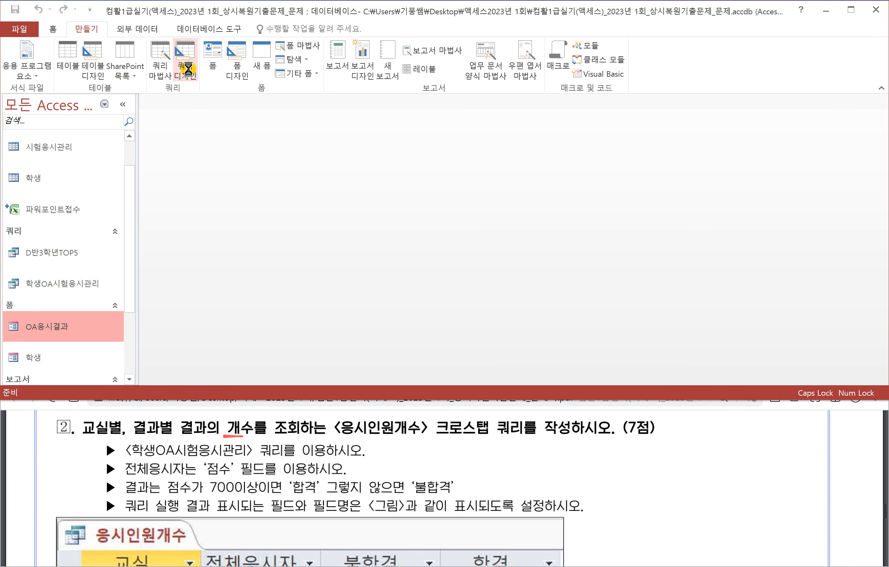
left_click(188, 70)
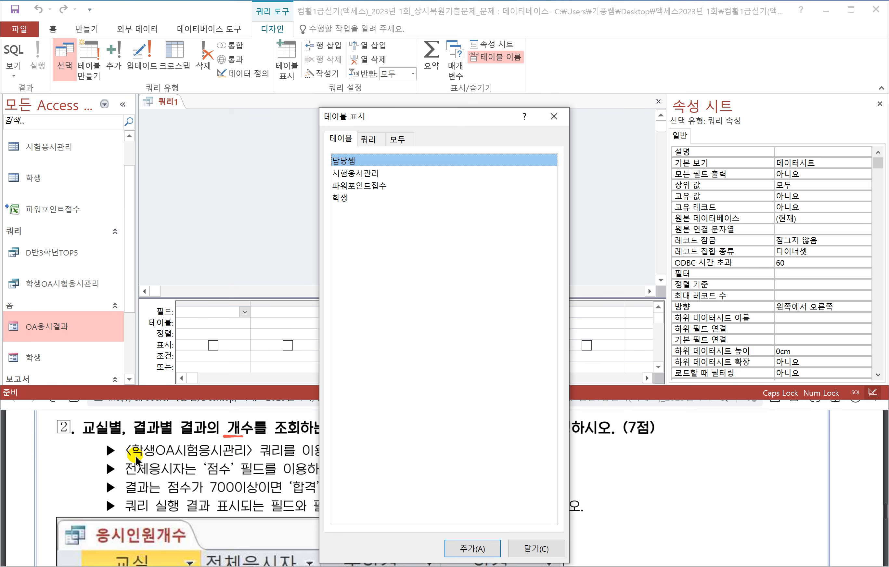
left_click(368, 139)
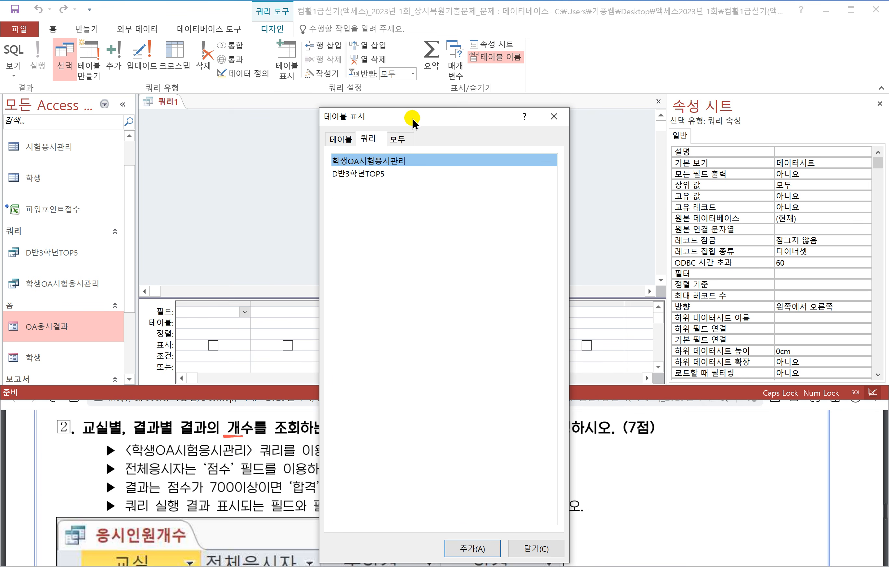
left_click_drag(412, 118, 415, 87)
double_click(370, 130)
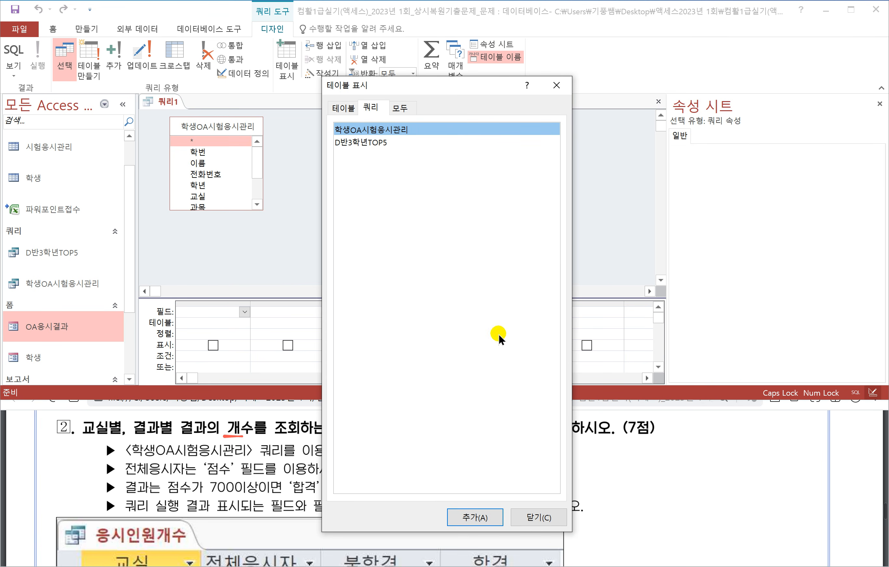
left_click(520, 519)
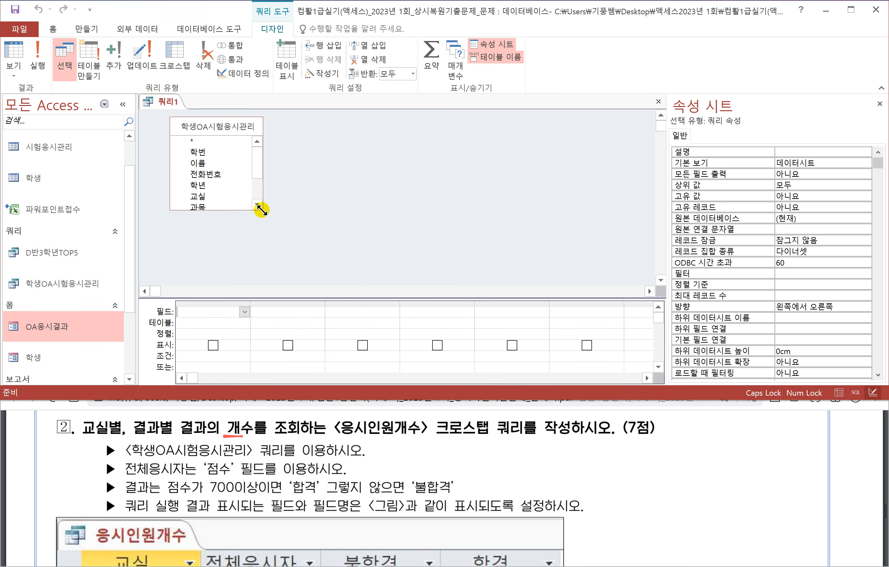
left_click_drag(261, 210, 268, 263)
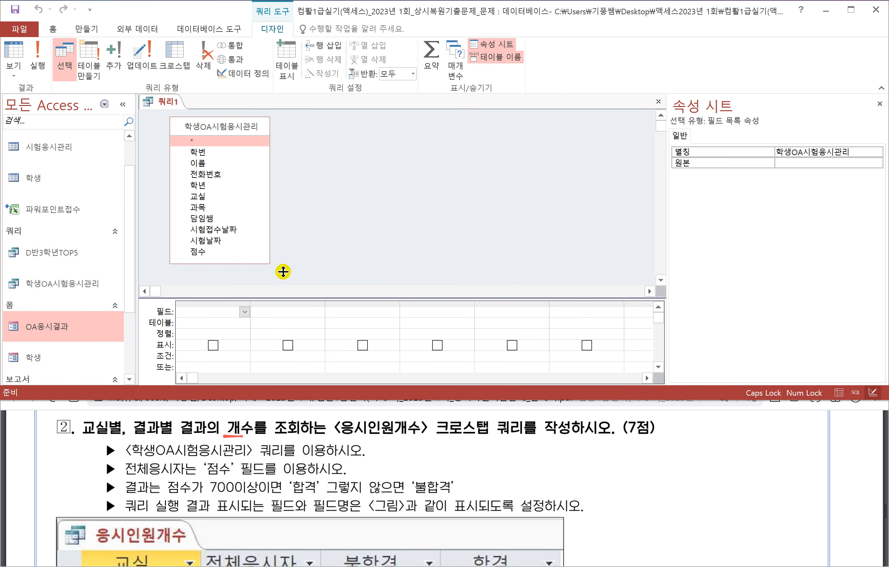
left_click_drag(283, 271, 284, 271)
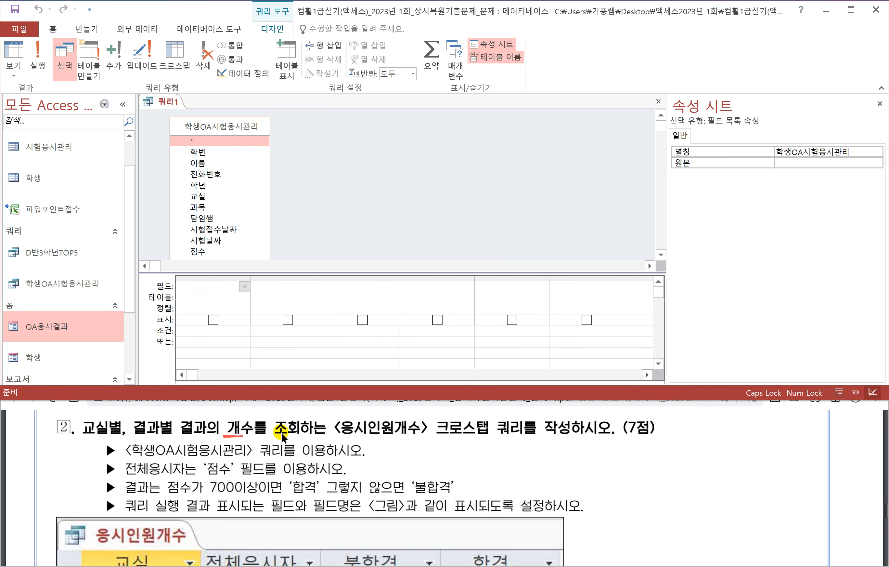
Examine the expected 응시인원개수 result on the problem sheet for its row headings, column headings and values
scroll(284, 437, "down", 3)
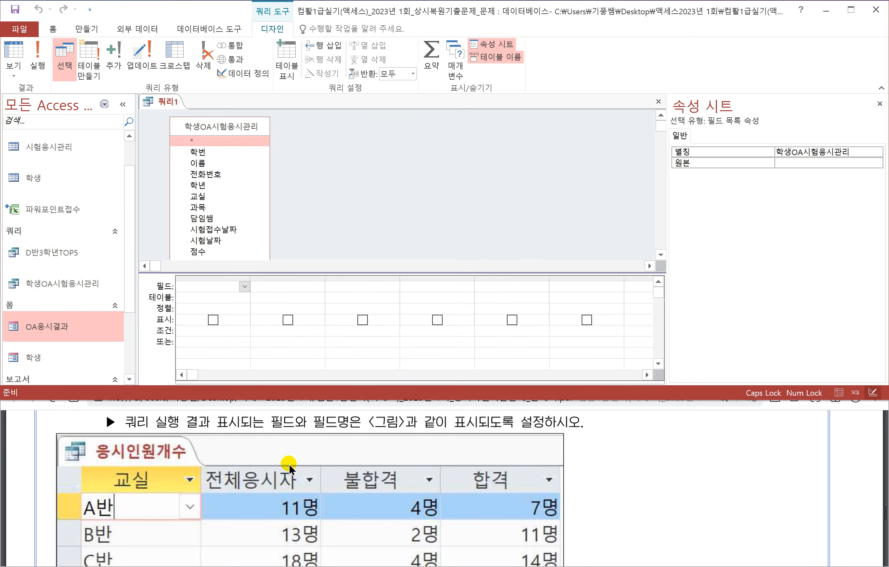
scroll(290, 469, "down", 3)
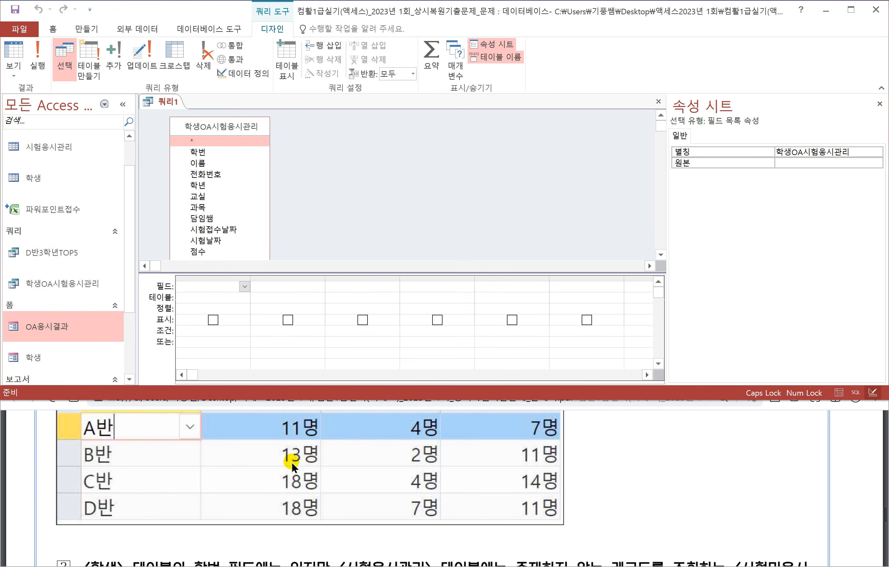
mouse_move(74, 417)
left_mouse_down()
mouse_move(98, 527)
mouse_move(100, 422)
mouse_move(70, 432)
left_mouse_up()
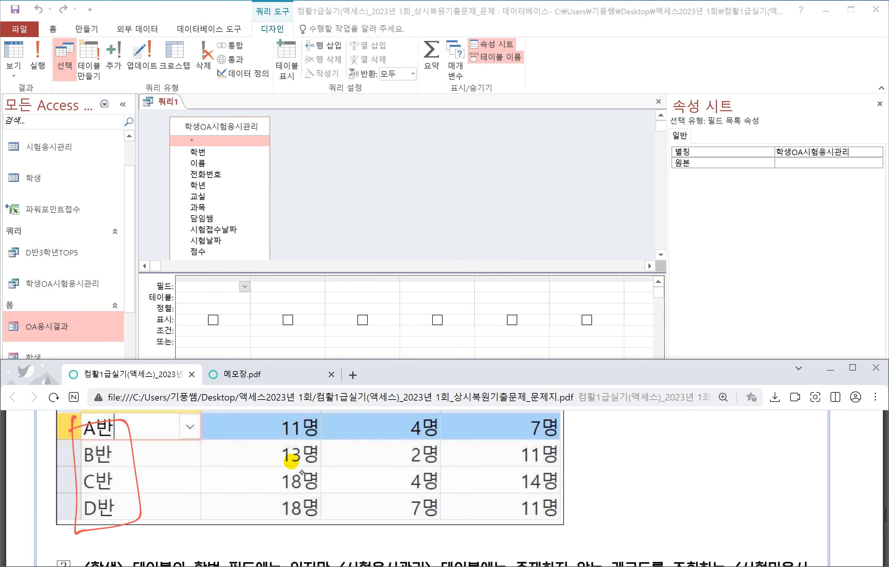
left_click_drag(146, 515, 151, 525)
mouse_move(142, 531)
left_mouse_down()
mouse_move(154, 545)
mouse_move(184, 533)
left_mouse_up()
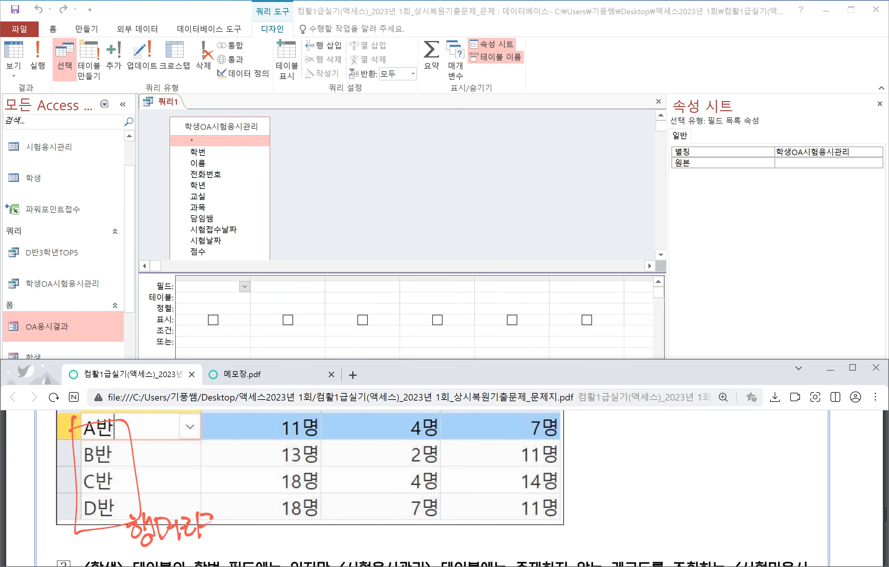
scroll(290, 463, "up", 1)
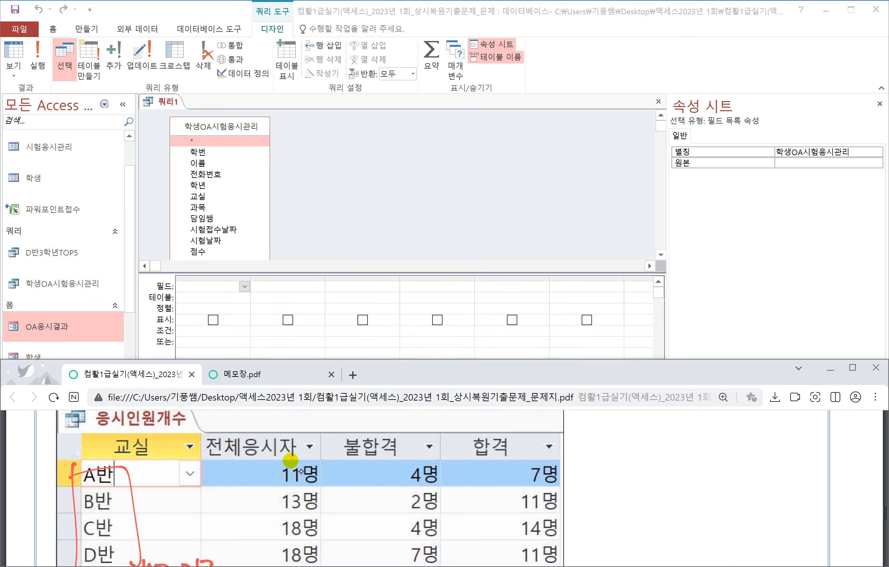
scroll(295, 478, "down", 1)
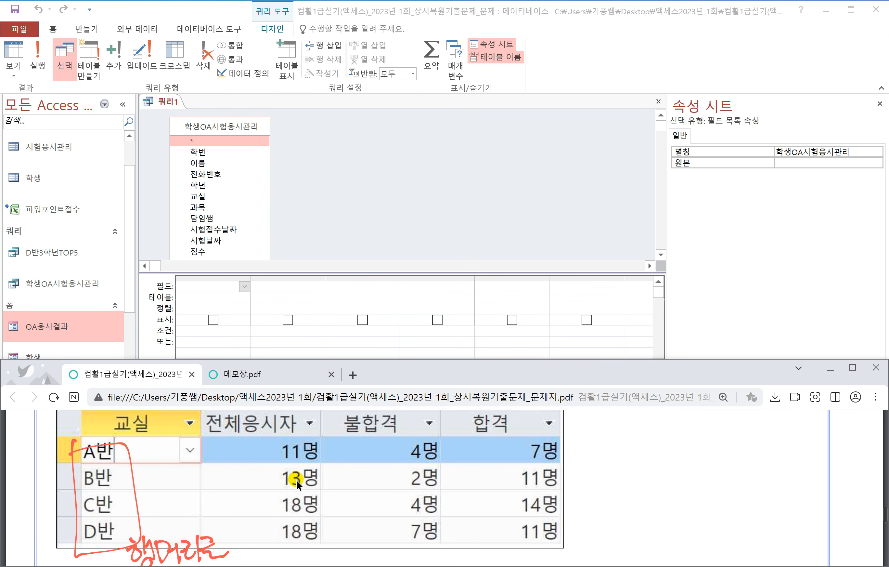
mouse_move(237, 425)
left_mouse_down()
mouse_move(261, 552)
mouse_move(306, 448)
mouse_move(240, 439)
left_mouse_up()
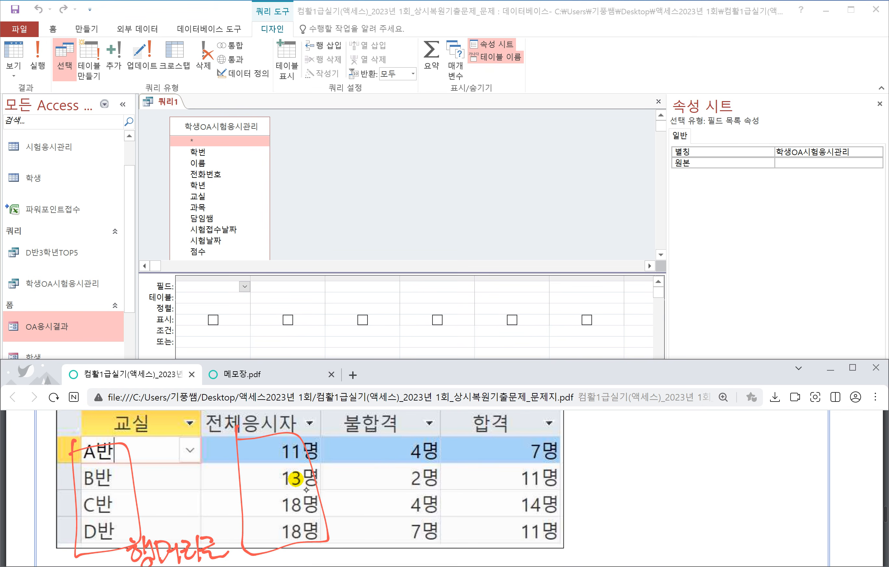
scroll(328, 494, "down", 2)
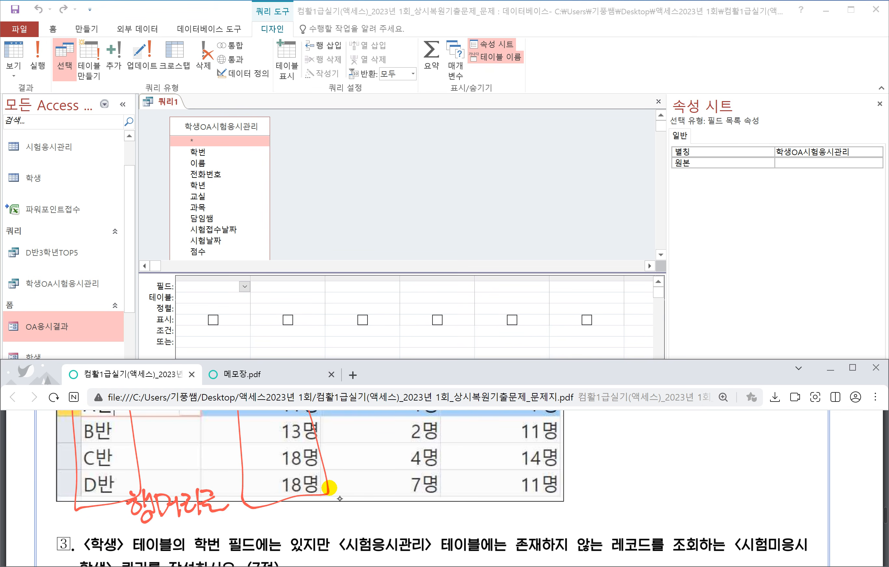
mouse_move(268, 510)
left_mouse_down()
mouse_move(288, 536)
mouse_move(307, 505)
mouse_move(318, 526)
mouse_move(359, 515)
left_mouse_up()
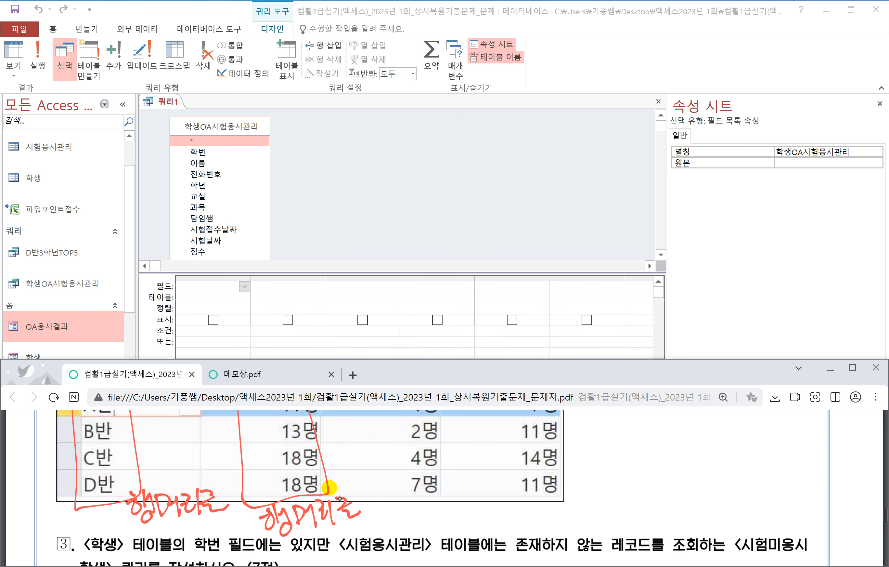
scroll(360, 490, "up", 2)
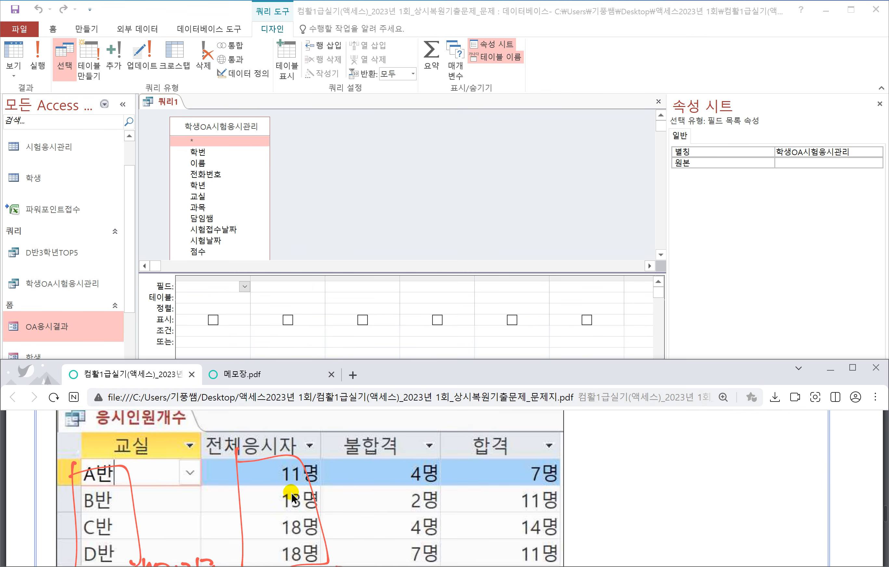
scroll(369, 491, "down", 1)
scroll(247, 477, "up", 1)
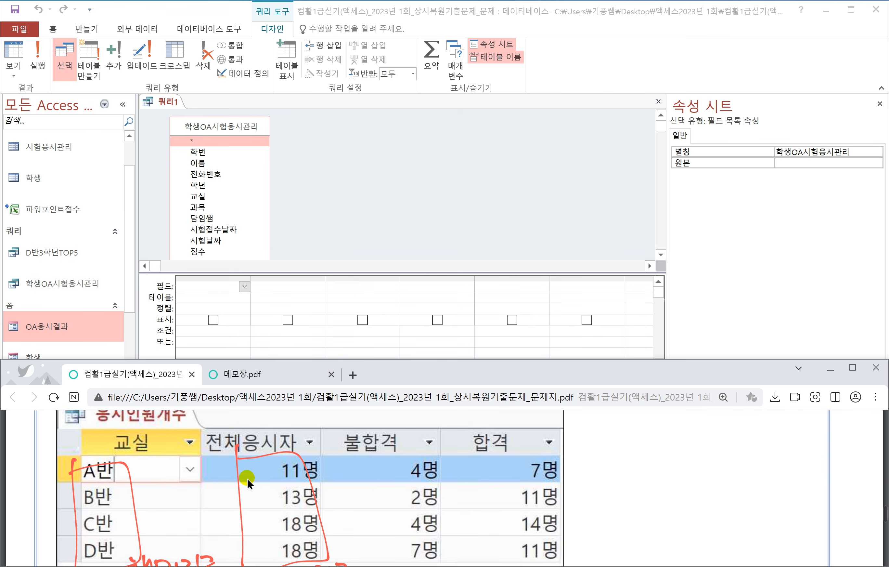
mouse_move(325, 426)
left_mouse_down()
mouse_move(406, 457)
mouse_move(520, 435)
mouse_move(341, 445)
left_mouse_up()
left_click_drag(556, 423, 584, 442)
mouse_move(593, 421)
left_mouse_down()
mouse_move(592, 444)
mouse_move(650, 426)
mouse_move(667, 450)
left_mouse_up()
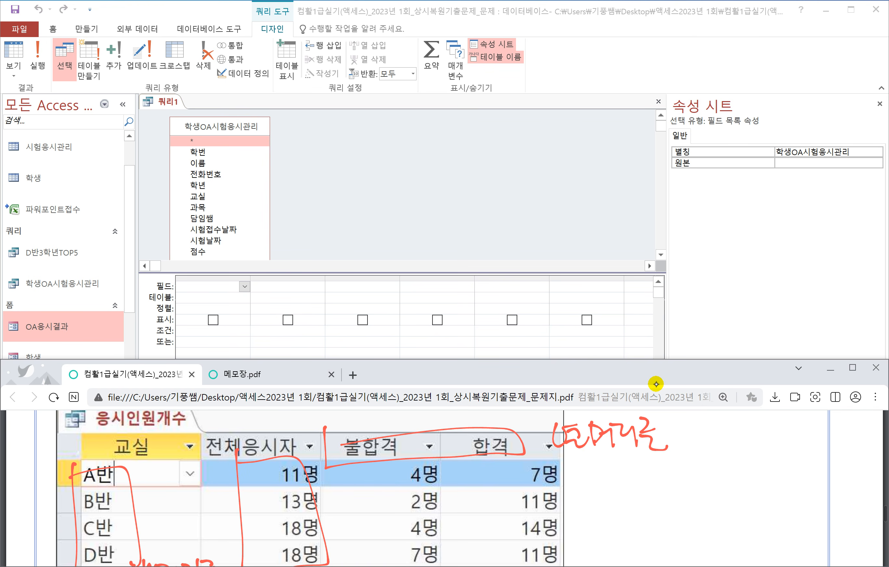
scroll(637, 508, "down", 1)
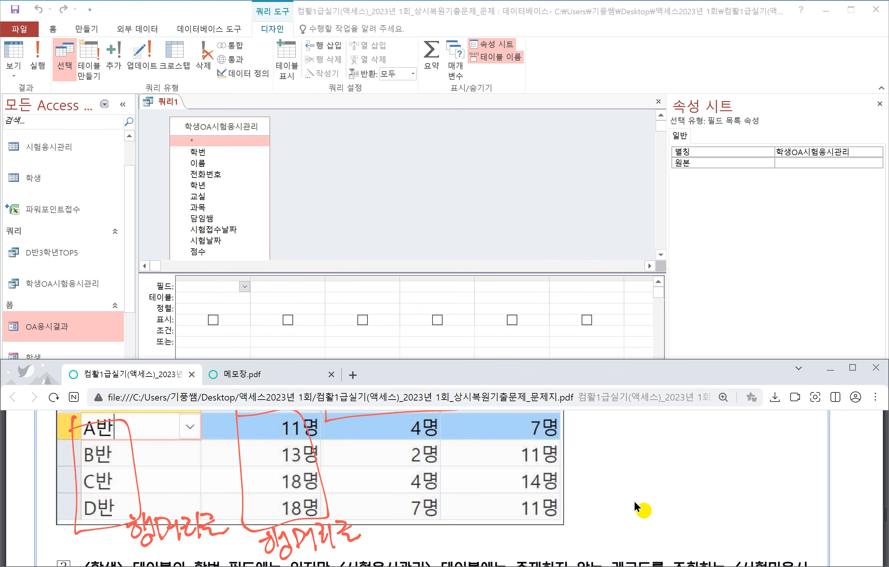
mouse_move(538, 536)
left_mouse_down()
mouse_move(435, 508)
mouse_move(549, 519)
mouse_move(550, 530)
left_mouse_up()
left_click_drag(584, 455, 585, 478)
mouse_move(607, 448)
left_mouse_down()
mouse_move(622, 463)
mouse_move(606, 497)
mouse_move(648, 497)
left_mouse_up()
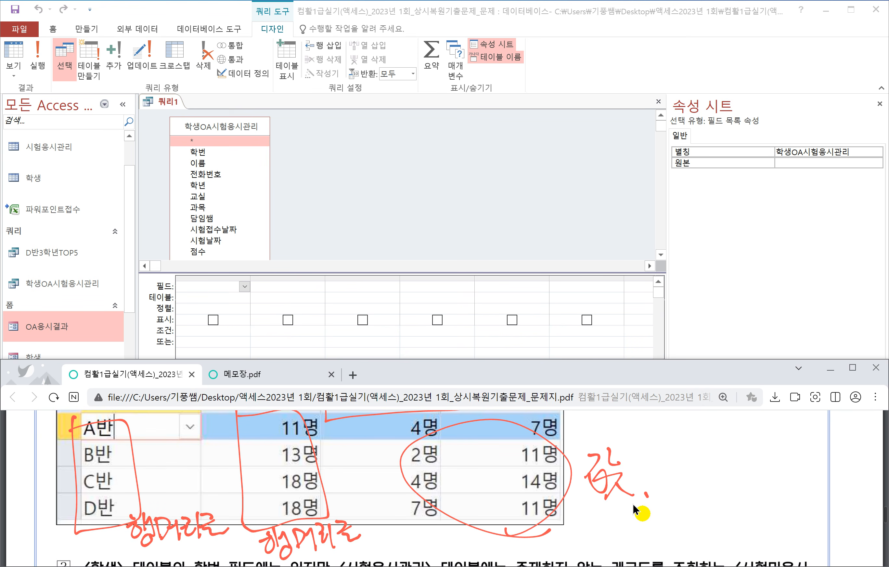
scroll(636, 509, "up", 1)
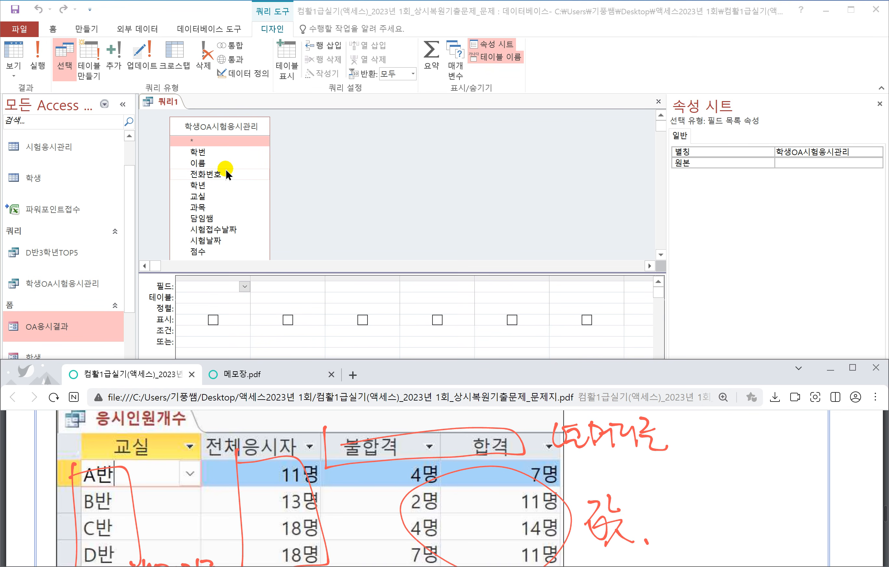
Add the 교실 field, change the query type to crosstab (크로스탭), and set 교실 as a row heading (행 머리글)
left_click(204, 198)
double_click(204, 197)
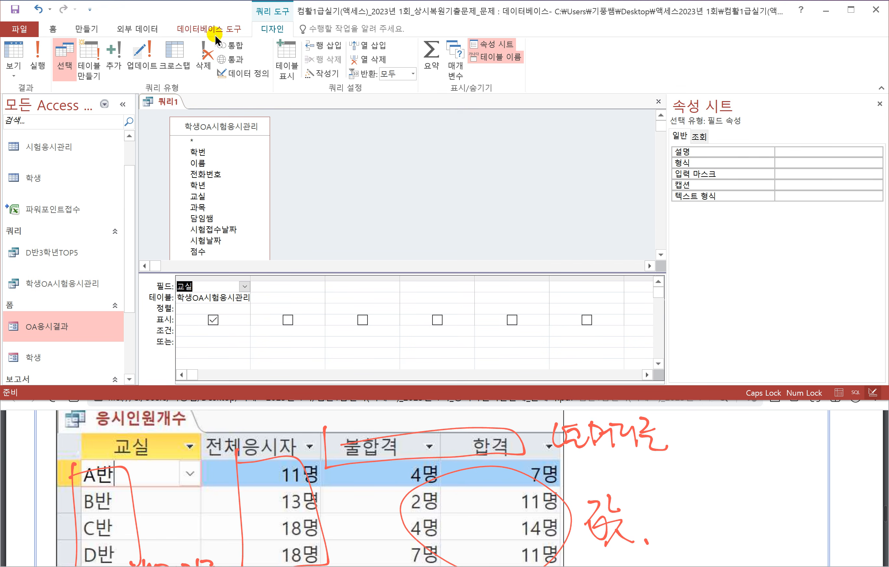
left_click(175, 55)
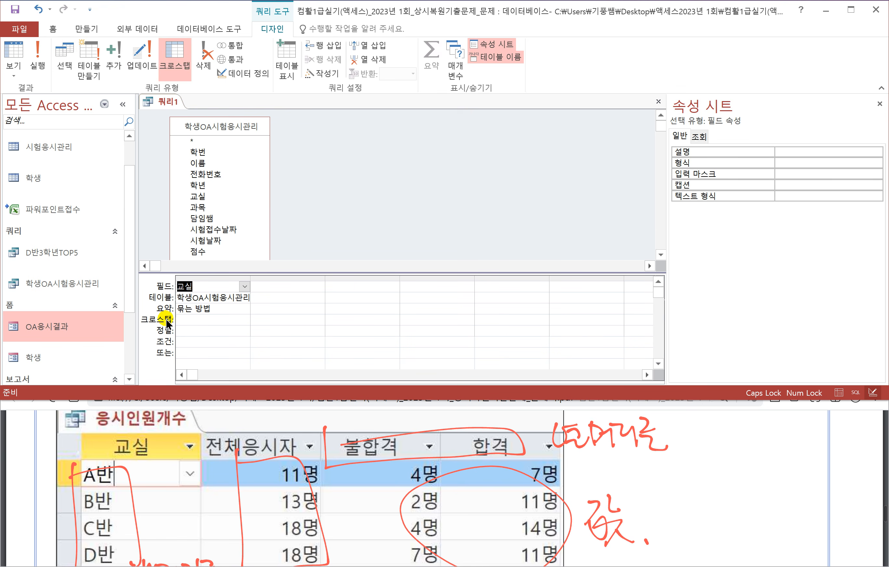
left_click(207, 321)
left_click(244, 321)
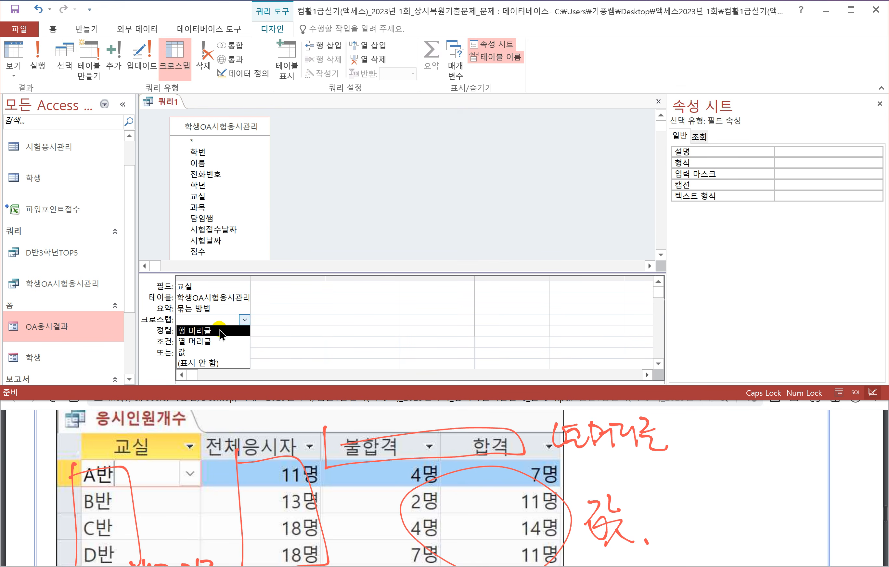
left_click(226, 330)
Check the 전체응시자 requirement on the problem sheet and add the 점수 field as the second column of the crosstab query
left_click(278, 288)
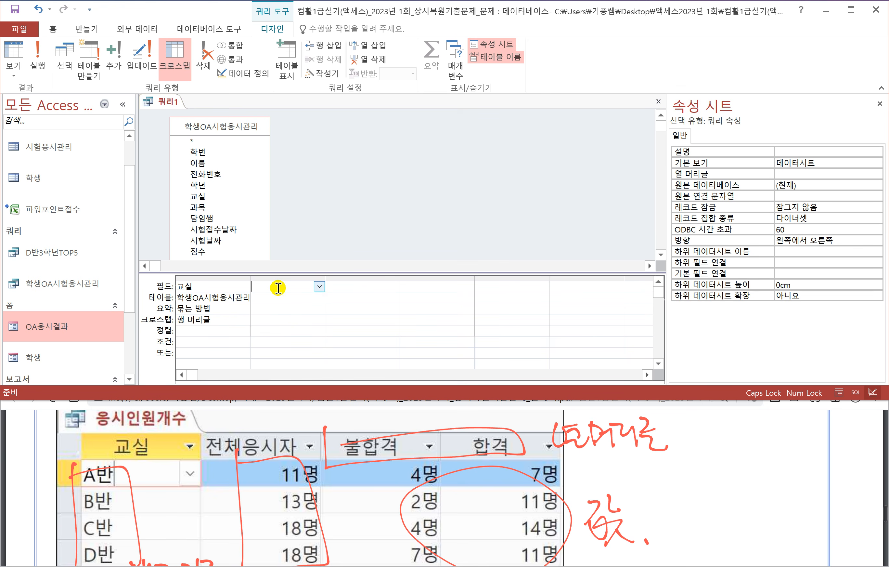
left_click(262, 444)
scroll(167, 437, "up", 3)
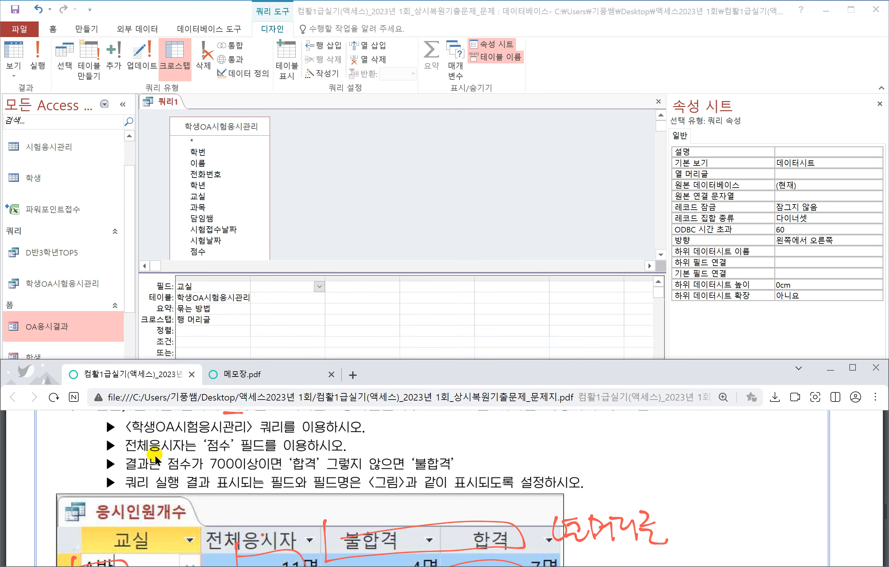
scroll(281, 456, "down", 1)
scroll(281, 456, "down", 1)
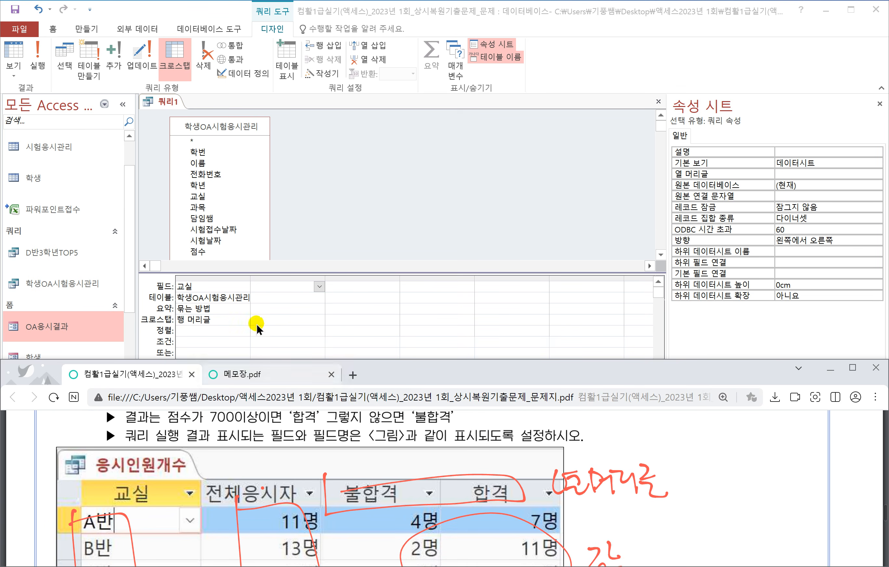
left_click(205, 253)
double_click(205, 253)
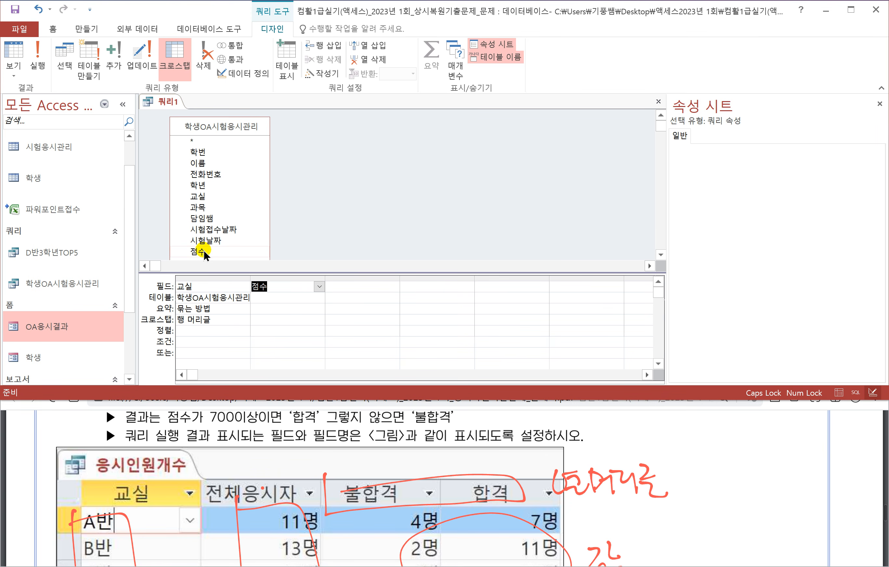
Summarize the second column's 점수 field by count (개수) and set it as a row heading (행 머리글)
left_click(318, 309)
left_click(319, 309)
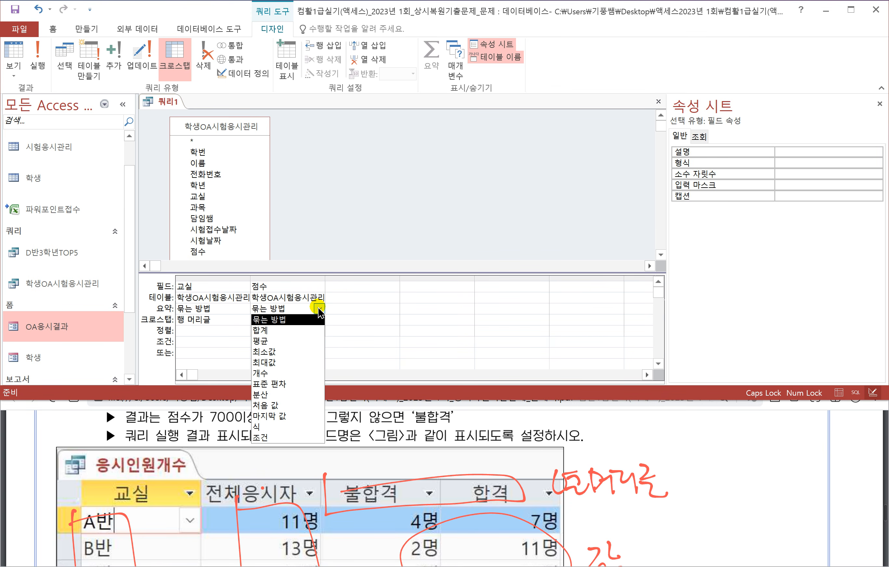
left_click(278, 373)
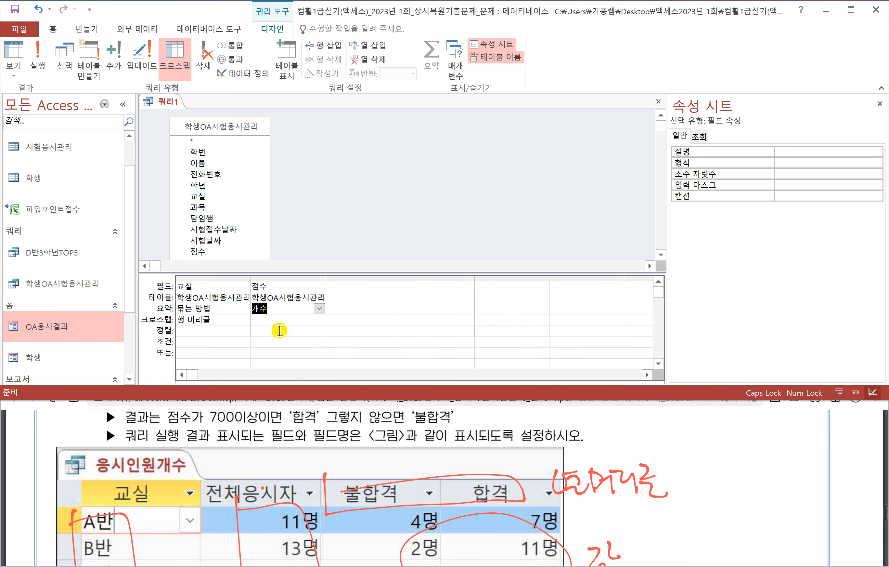
left_click(280, 319)
left_click(320, 320)
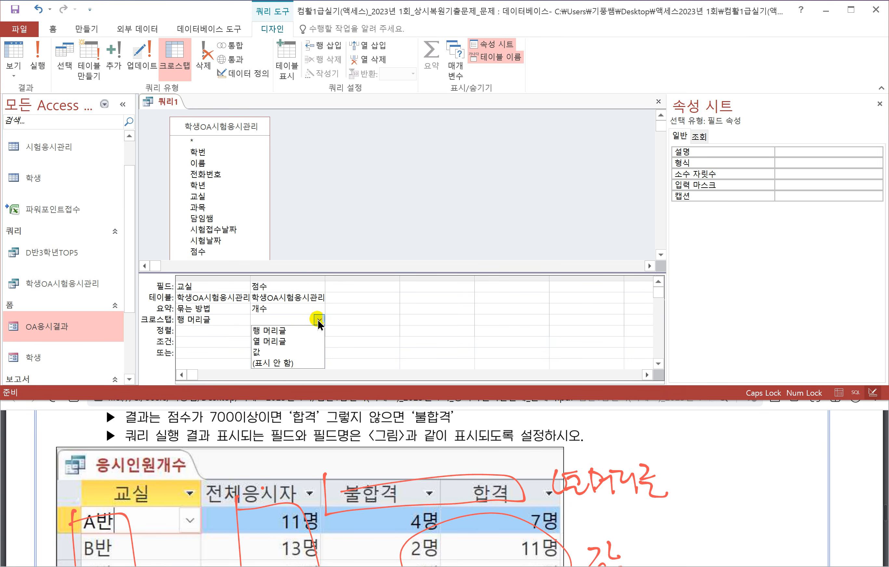
left_click(278, 331)
Check the pass/fail rule on the problem sheet and open the zoom editor for the third column's empty field
left_click(365, 292)
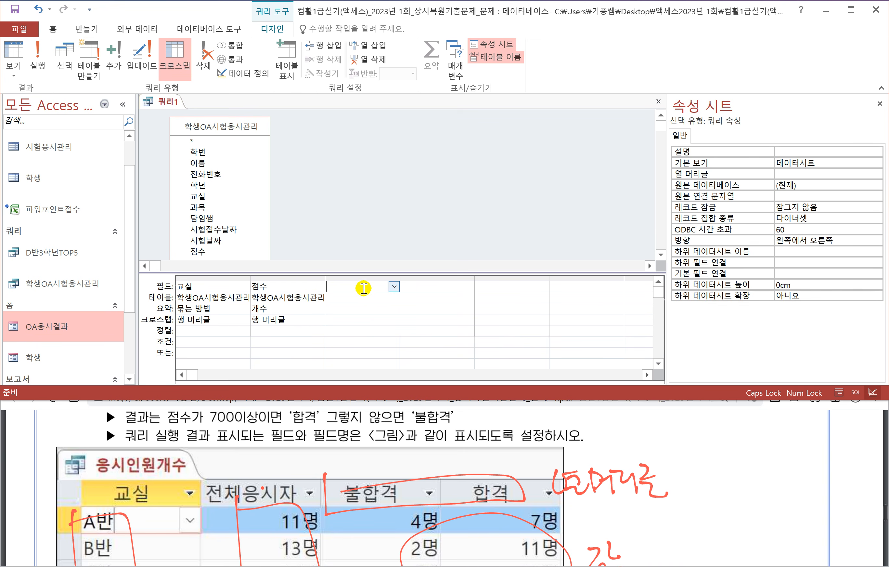
scroll(189, 438, "up", 1)
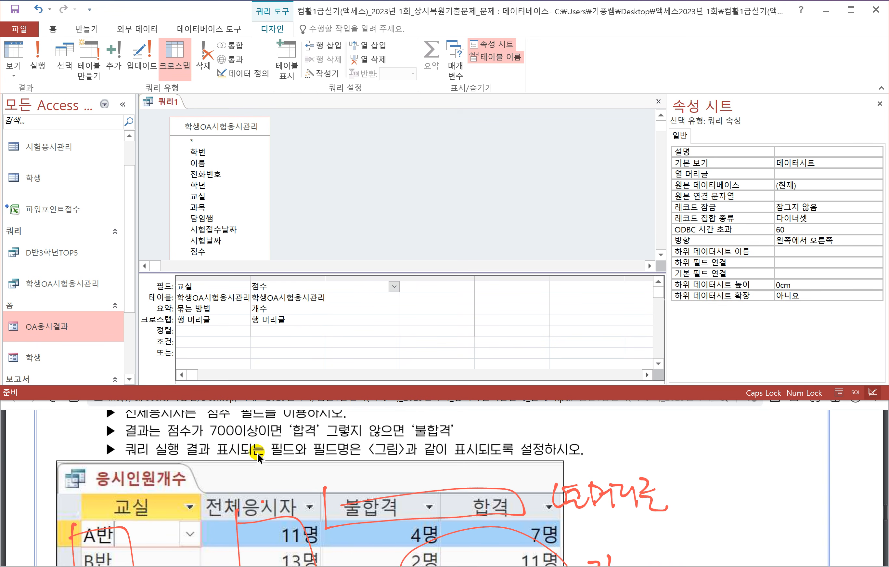
left_click(164, 451)
mouse_move(127, 446)
left_mouse_down()
mouse_move(457, 452)
mouse_move(459, 438)
left_mouse_up()
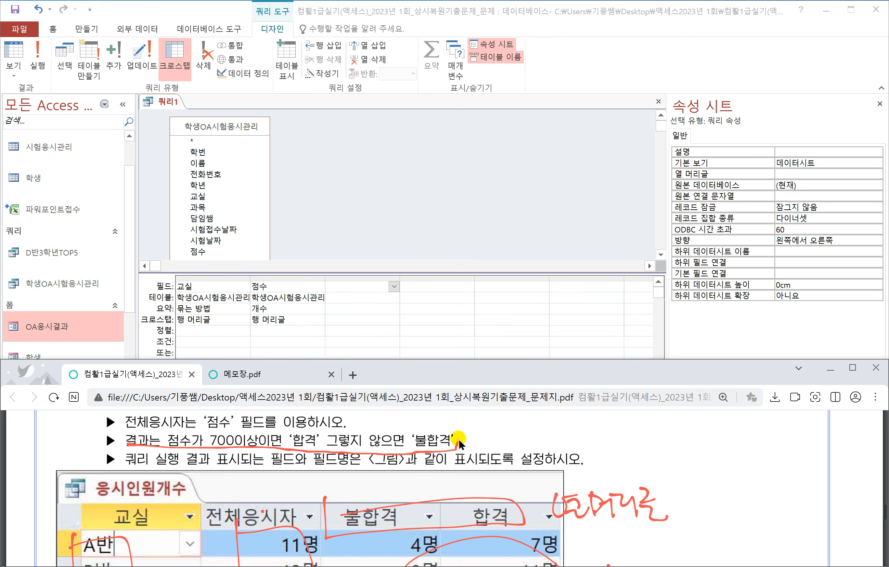
left_click(351, 291)
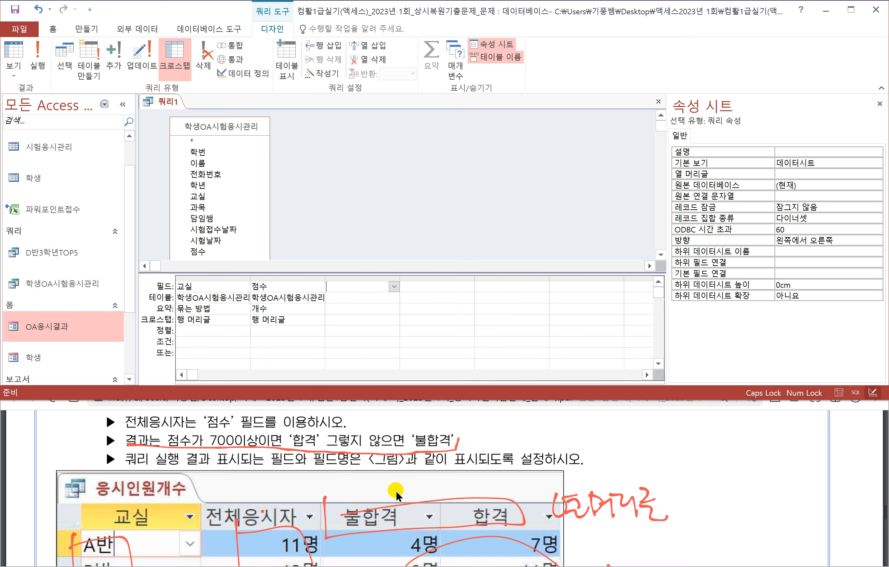
right_click(349, 291)
left_click(297, 399)
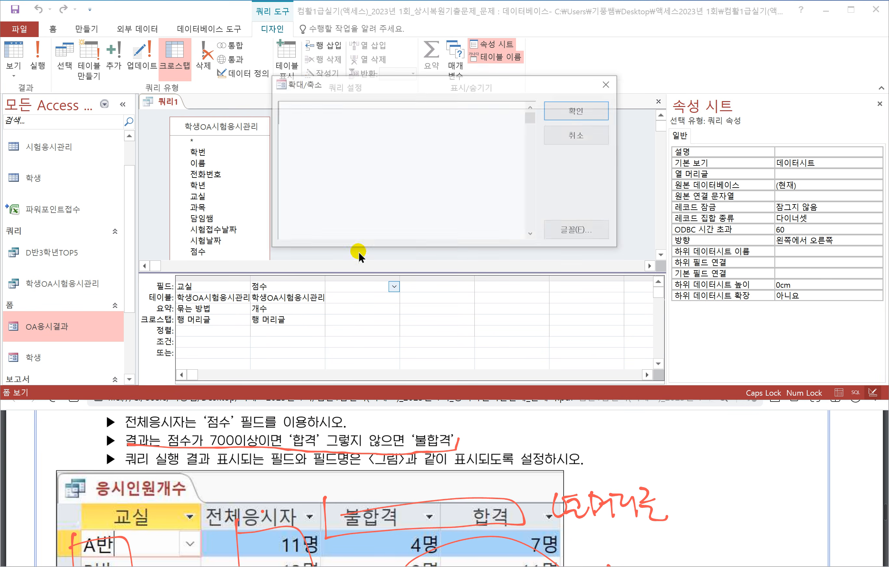
type("RUF")
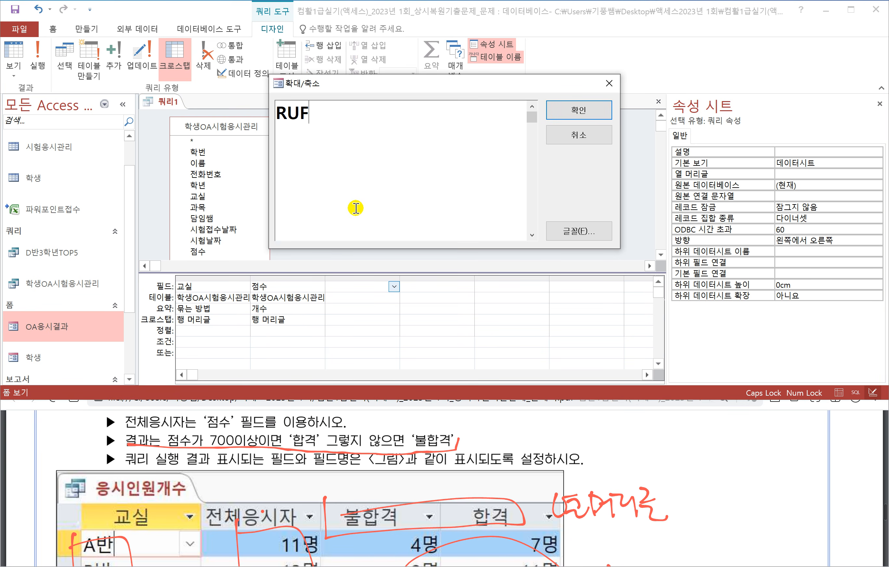
key("BackSpace")
key("BackSpace")
key("BackSpace")
key("Hangul")
type("겨ㄹ과")
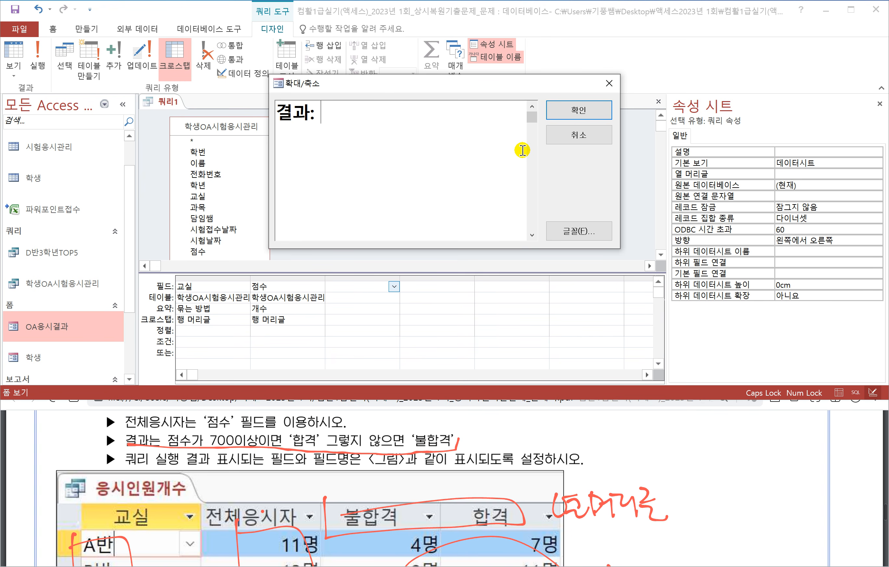
key("BackSpace")
key("BackSpace")
key("BackSpace")
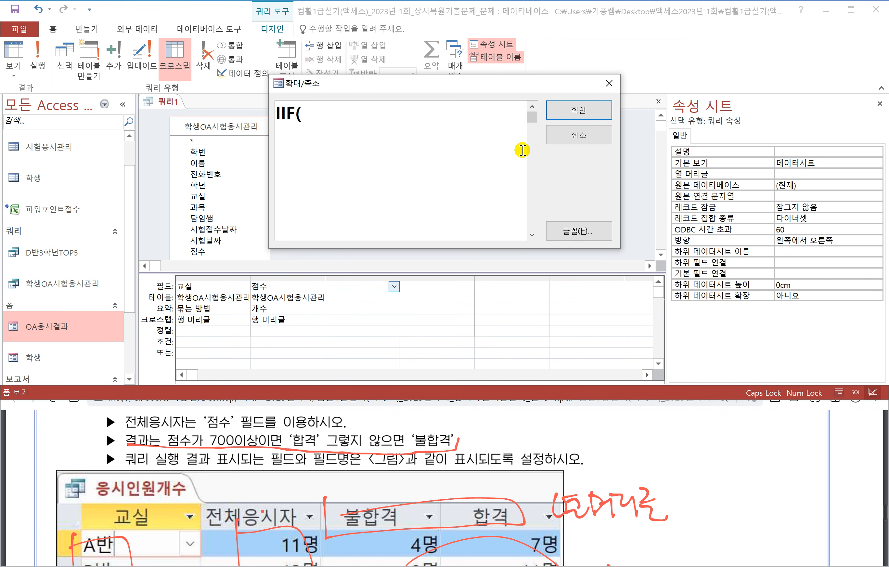
Enter the expression IIF([점수]>=700,"합격","불합격") as the third column's field
type("IIF([점수]>=")
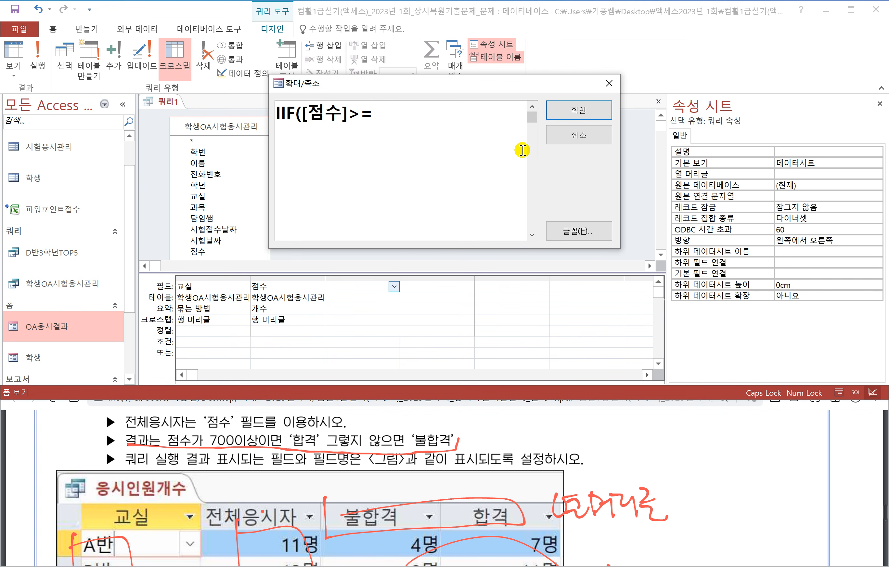
type("700,\"GKQRU")
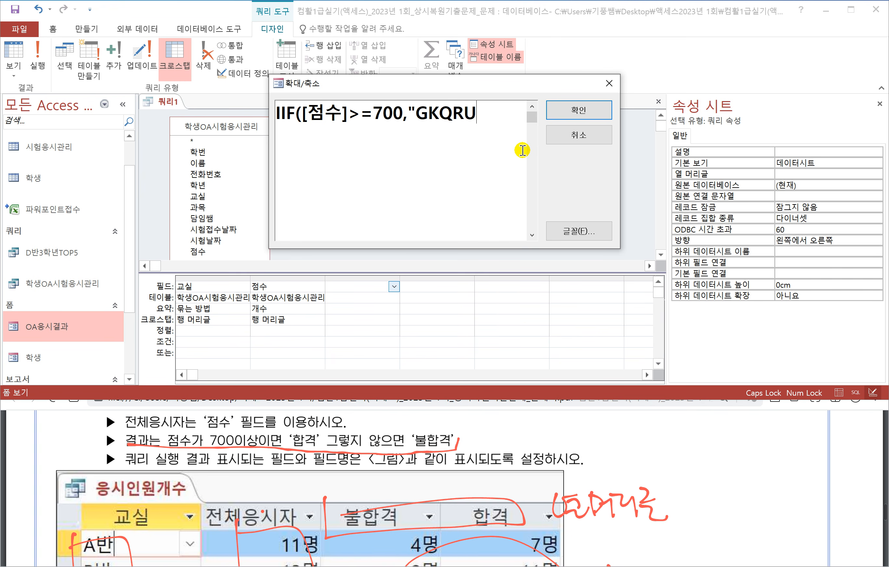
key("BackSpace")
key("BackSpace")
key("BackSpace")
key("BackSpace")
key("BackSpace")
type("합격\"")
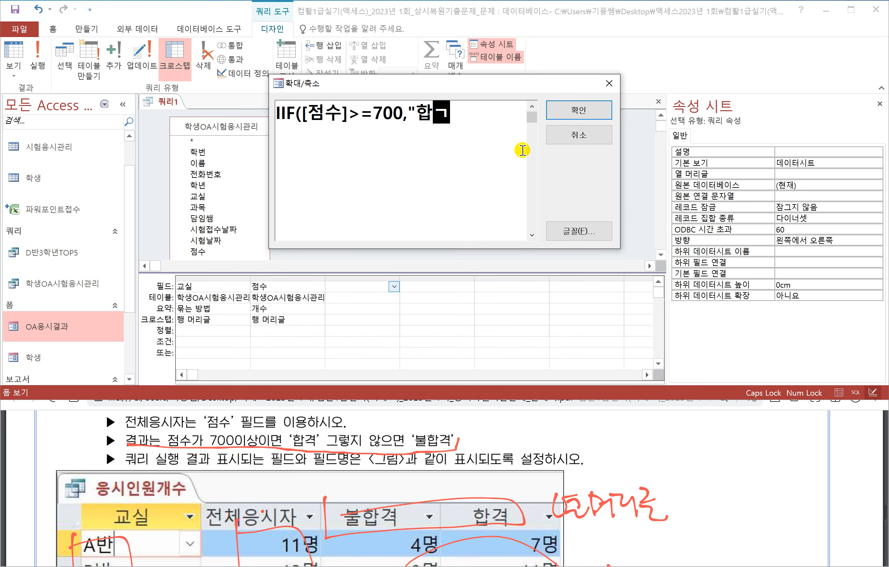
type(",\"불합격")
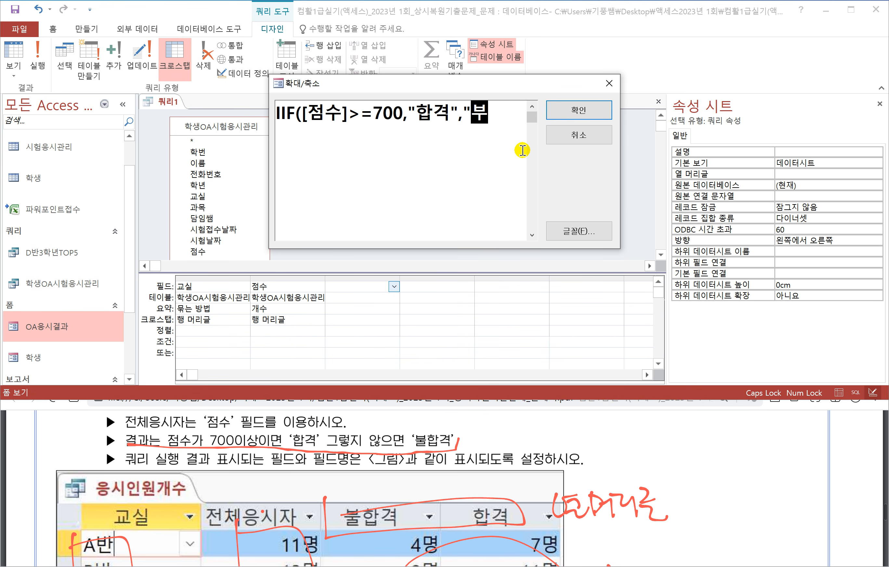
type("\"")
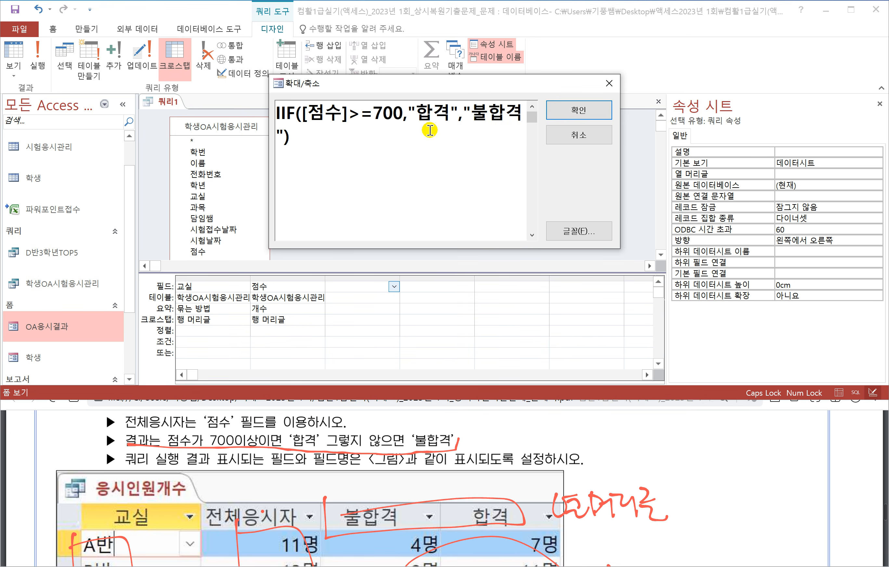
left_click(564, 112)
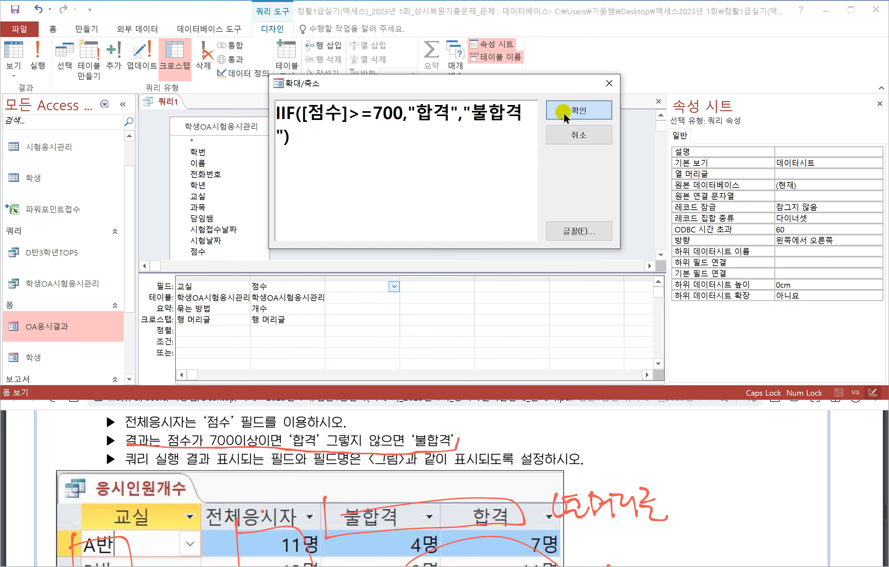
Set the pass/fail expression column as the column heading (열 머리글) of the crosstab
left_click(380, 320)
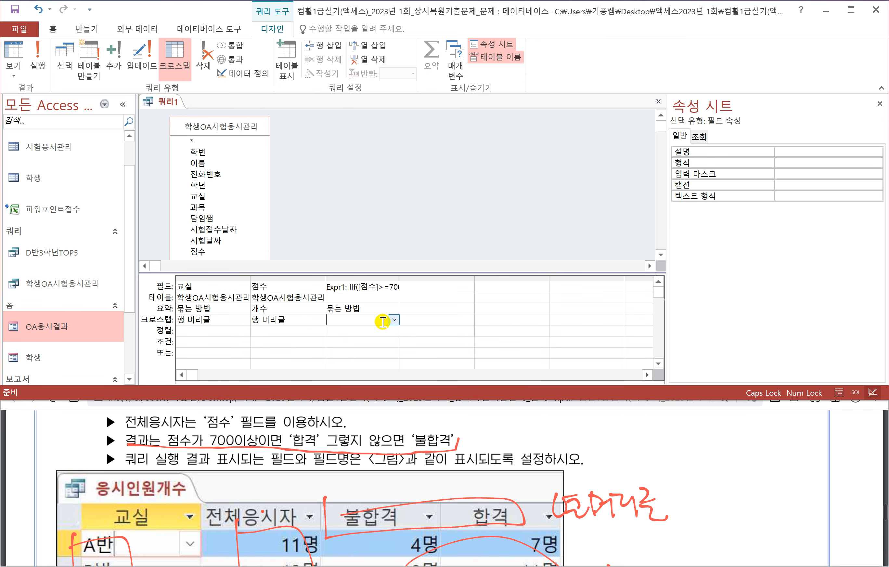
left_click(393, 319)
left_click(363, 343)
Add 점수 again as the fourth column, summarize it by count (개수), and set it as the crosstab value (값)
left_click(423, 285)
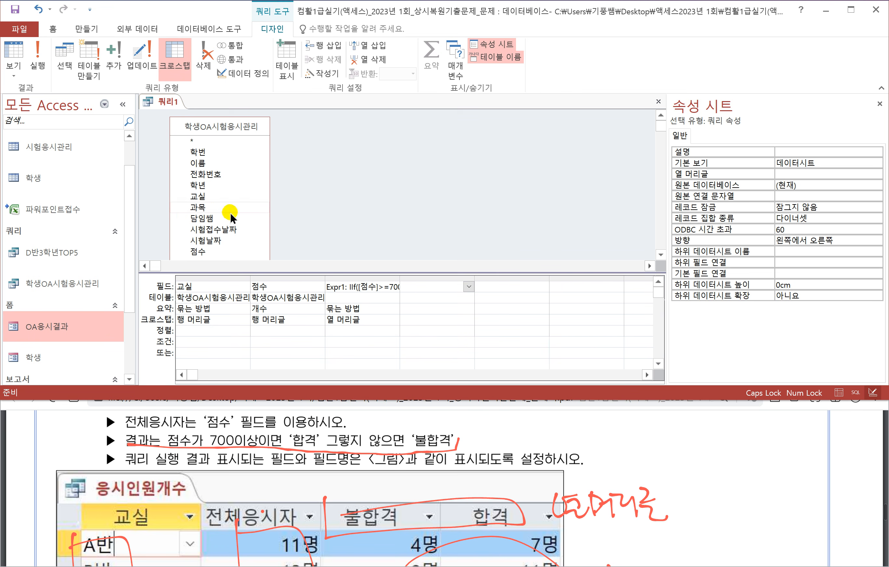
double_click(195, 252)
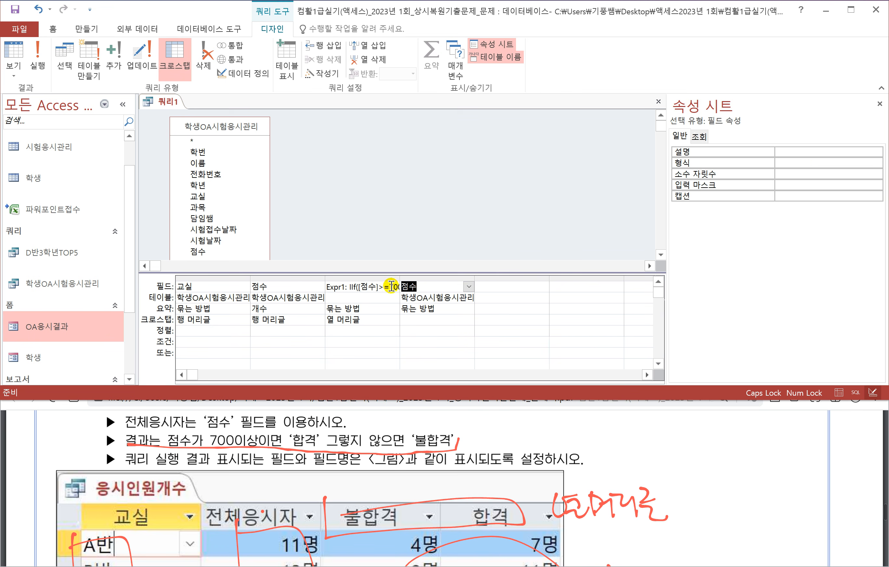
left_click(467, 310)
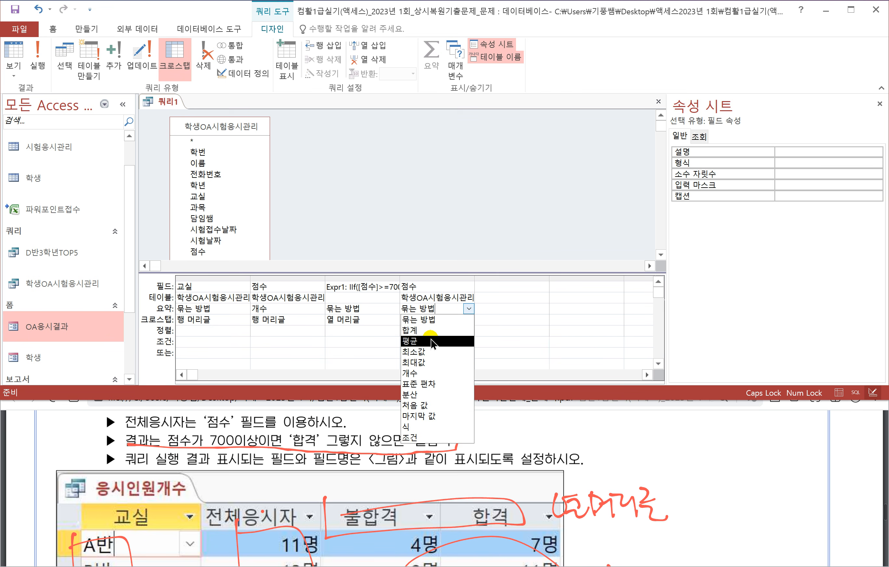
left_click(417, 373)
left_click(427, 320)
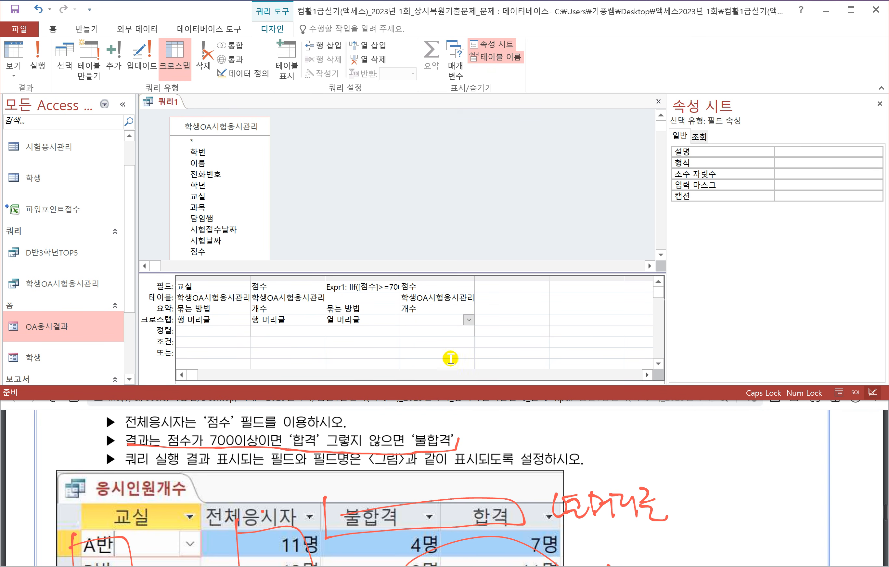
scroll(359, 448, "up", 2)
scroll(461, 497, "down", 2)
scroll(505, 522, "down", 1)
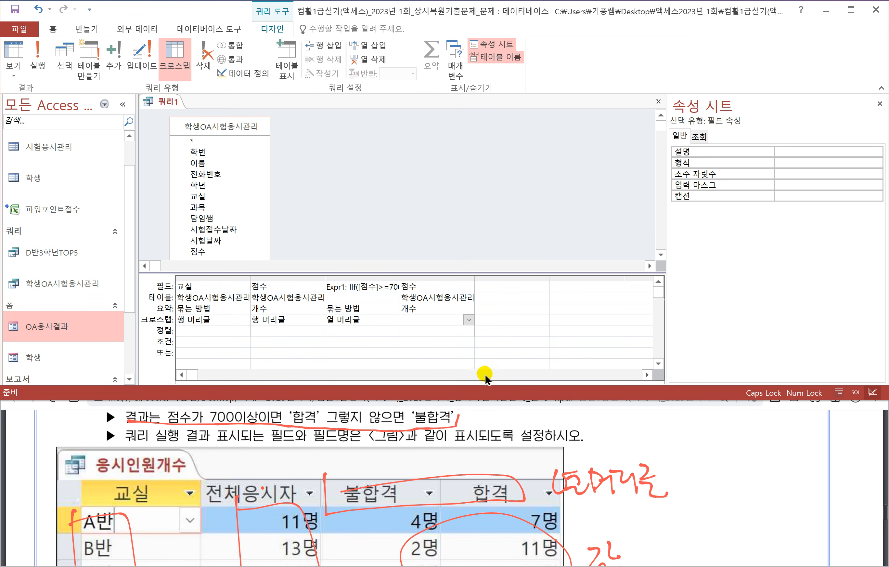
left_click(468, 319)
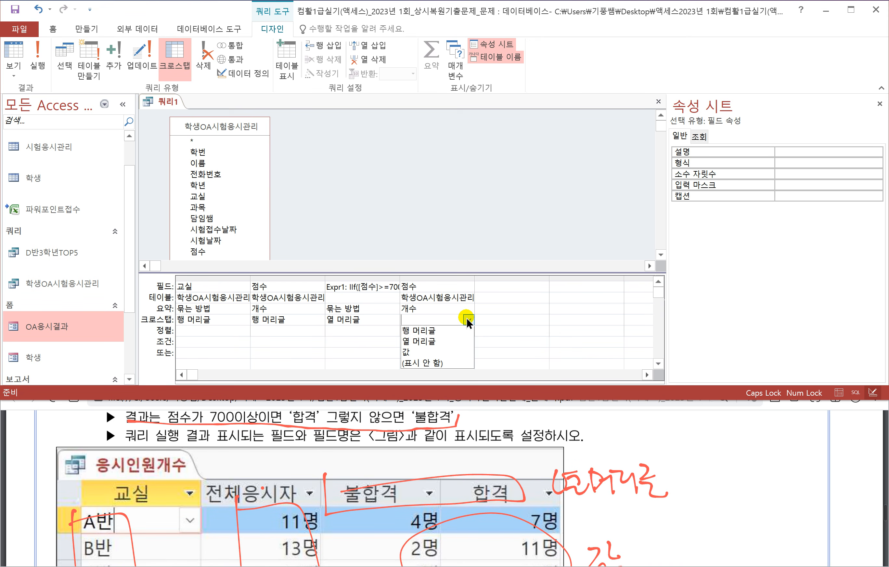
left_click(411, 352)
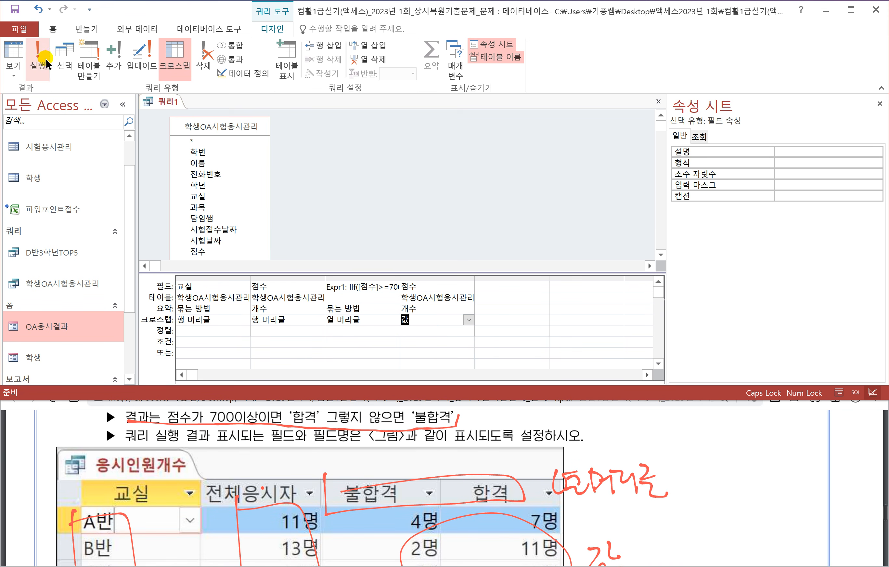
Run the crosstab query to check its results, and return to design view
left_click(38, 57)
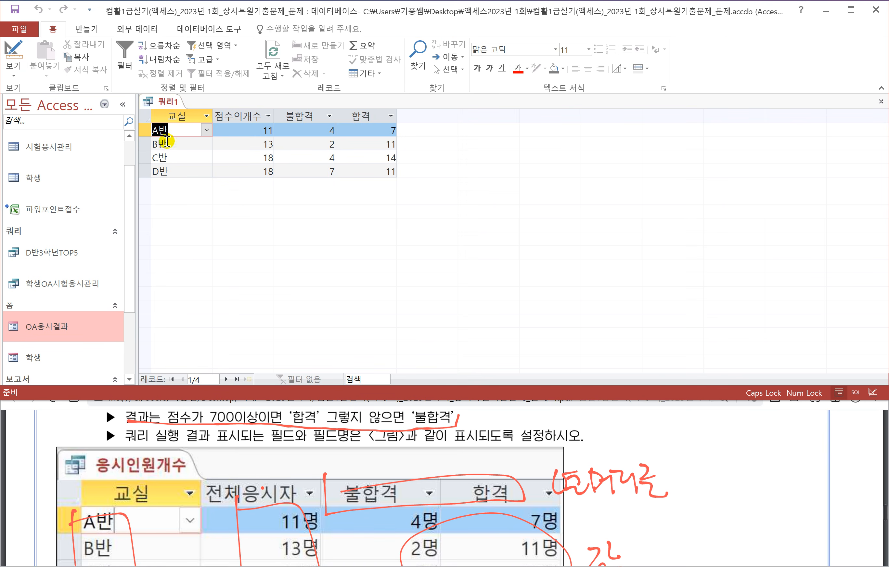
right_click(166, 103)
left_click(187, 157)
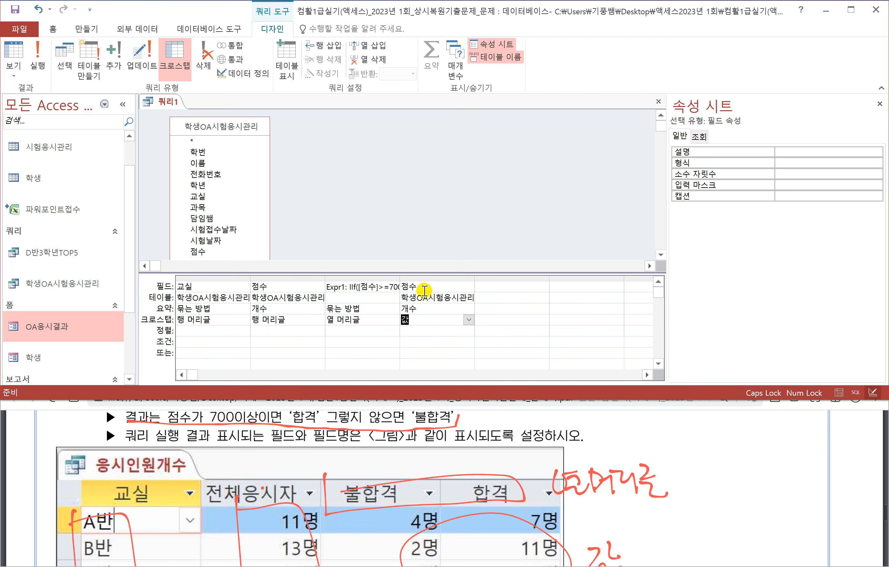
Set the format (형식) property of both 점수 columns, the value and the row heading, to 0₩명
left_click(423, 288)
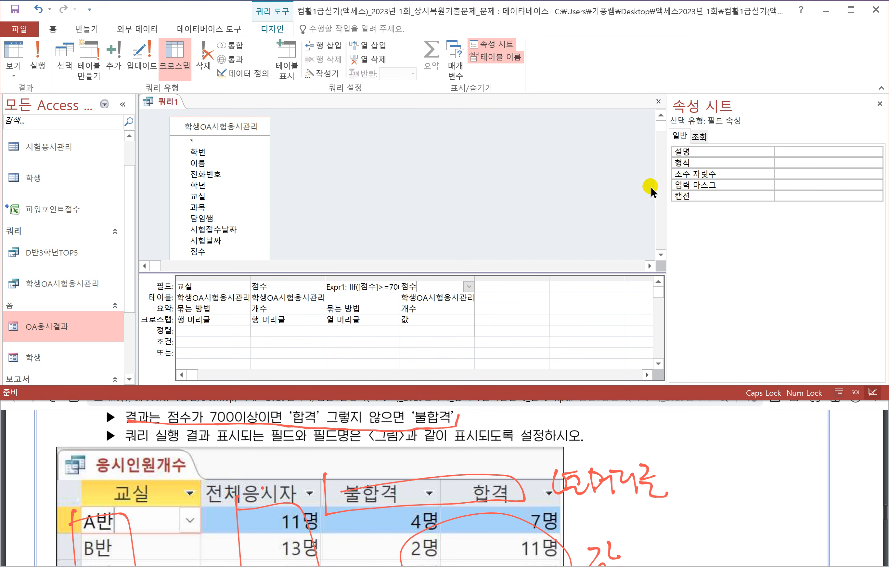
left_click(802, 165)
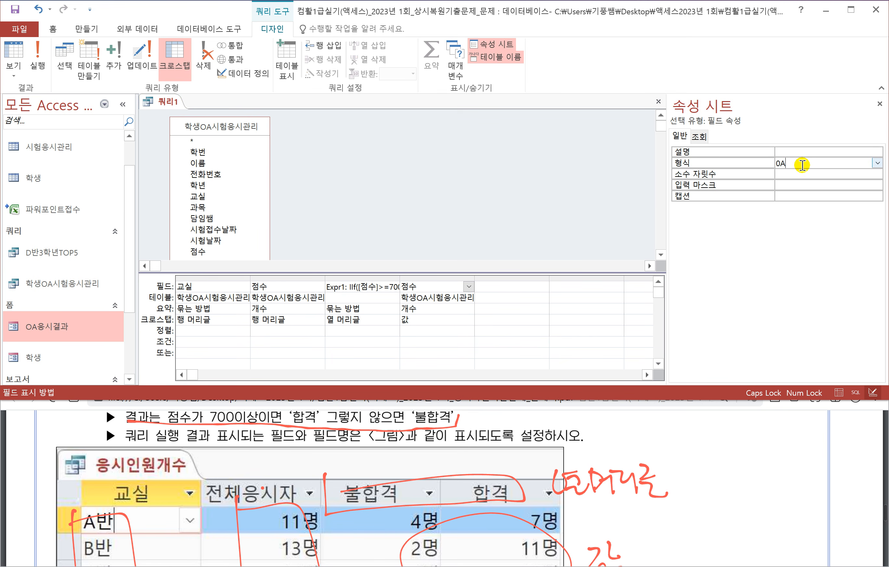
type("0₩명")
key("Return")
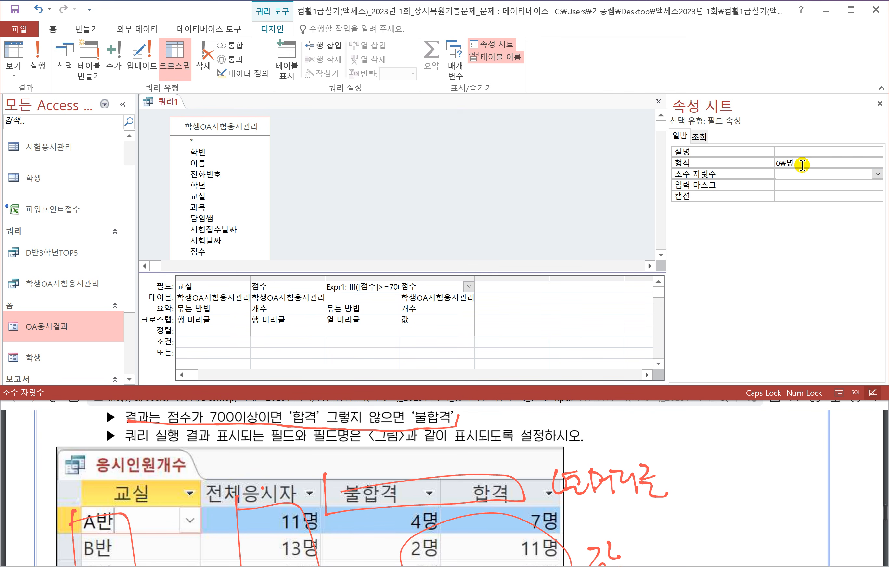
left_click(282, 293)
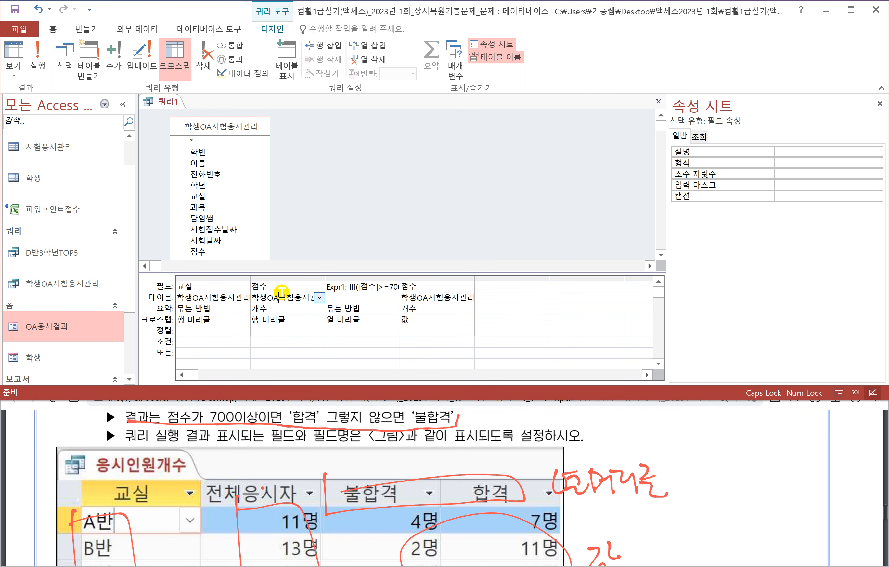
left_click(784, 162)
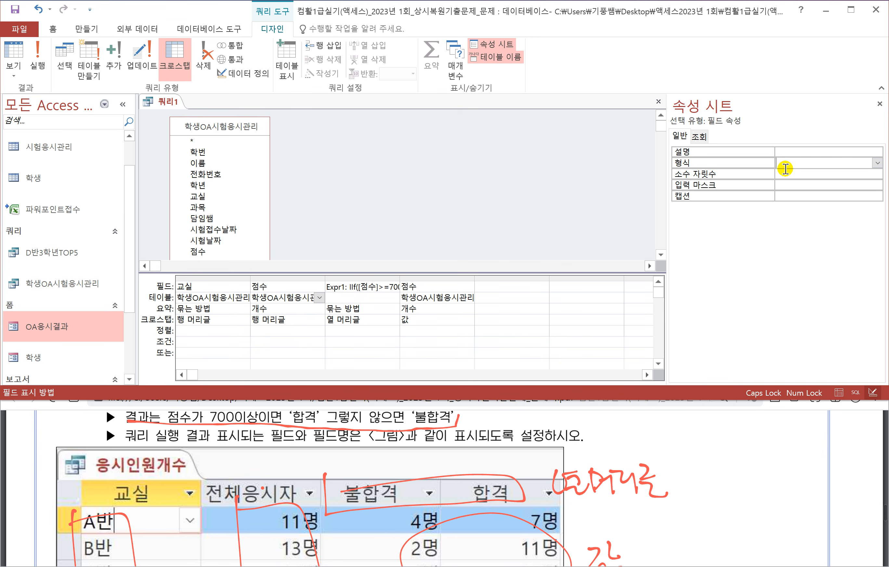
type("0₩명")
key("Return")
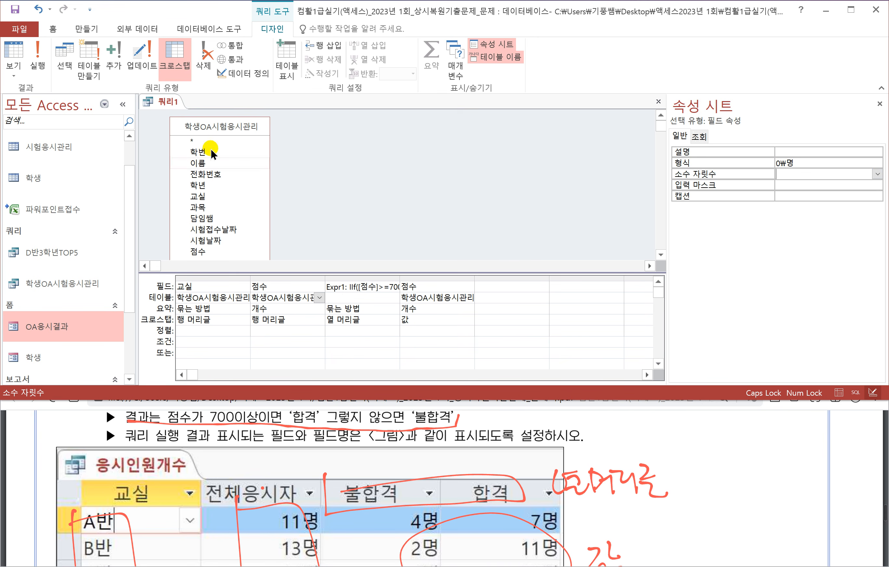
Run the query again and compare its counts with the expected 응시인원개수 result on the problem sheet
left_click(45, 68)
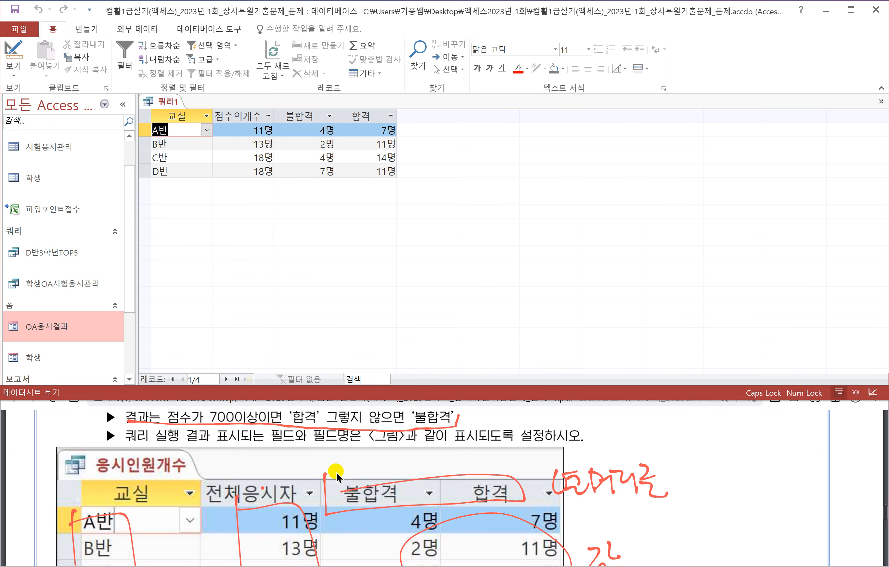
scroll(347, 481, "down", 2)
scroll(348, 482, "down", 1)
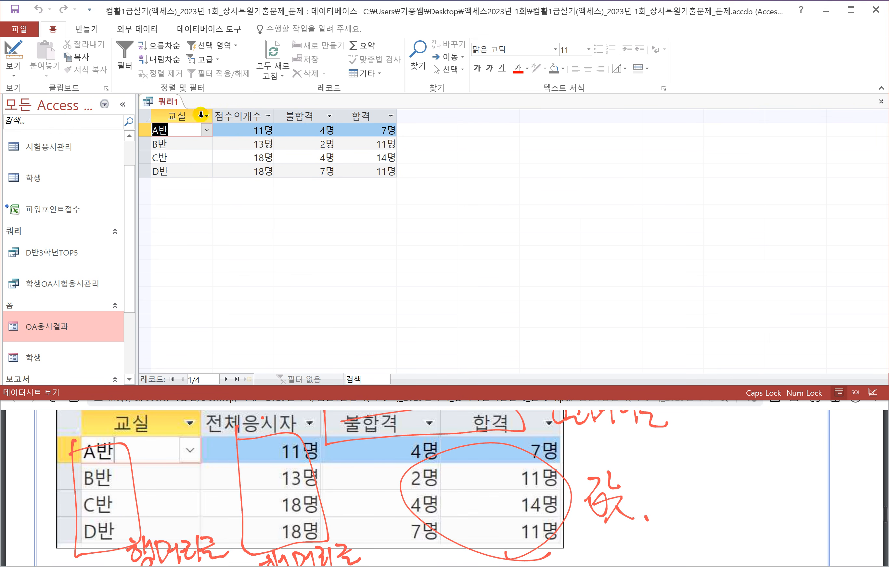
Save the crosstab query as 응시인원개수, the name given in the problem sheet's task 2, and close it
scroll(231, 471, "up", 2)
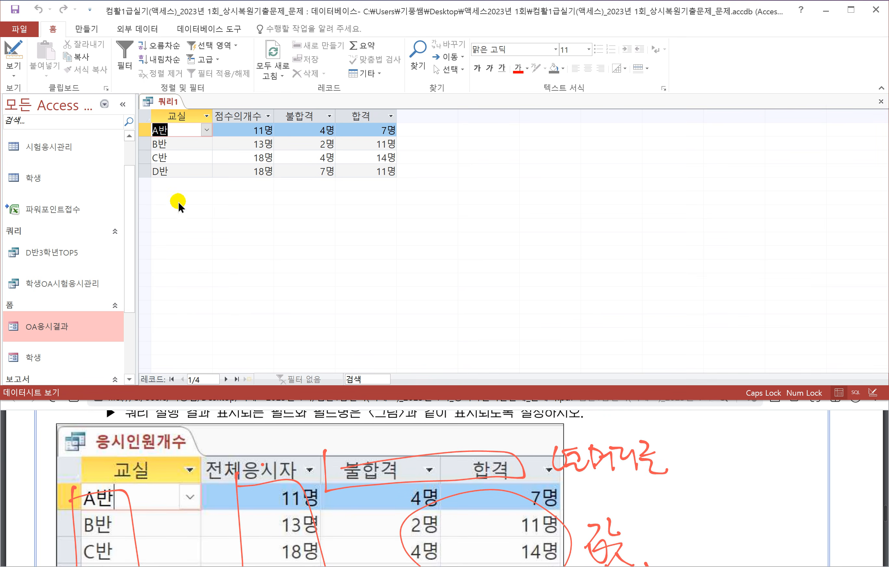
right_click(169, 104)
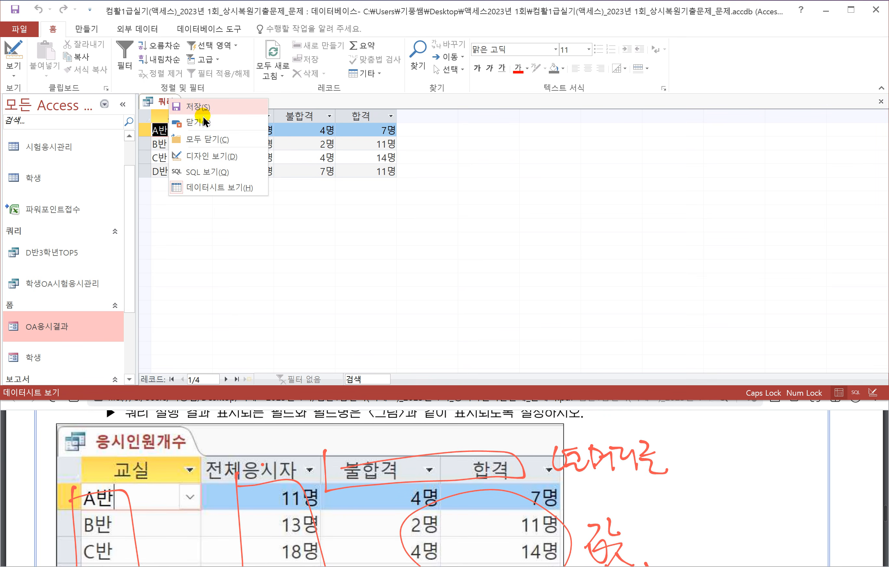
left_click(173, 106)
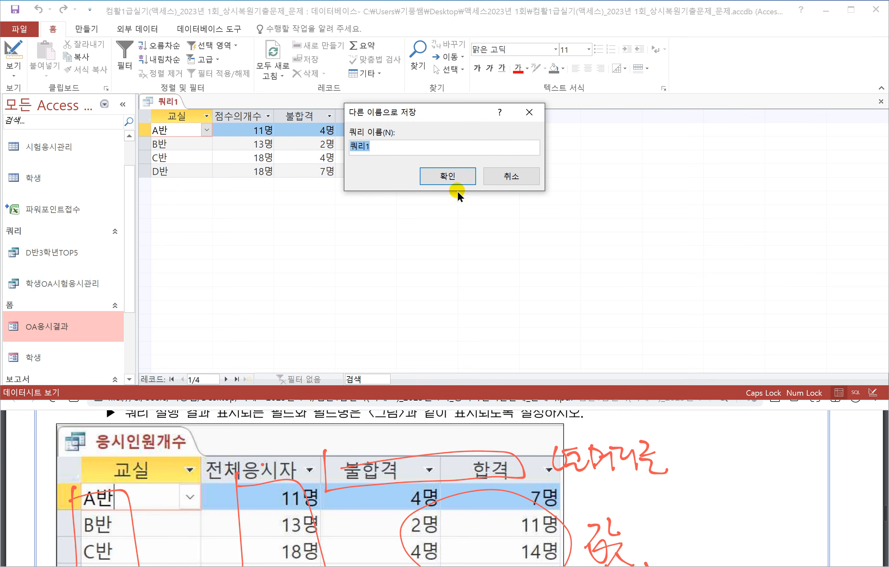
type("ㅇ")
scroll(360, 486, "up", 2)
scroll(360, 490, "up", 2)
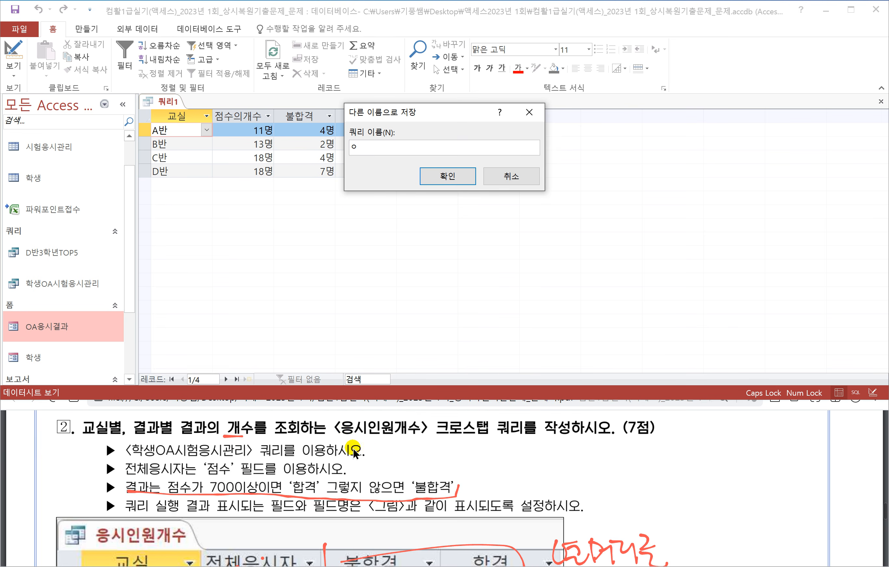
left_click_drag(330, 432, 434, 434)
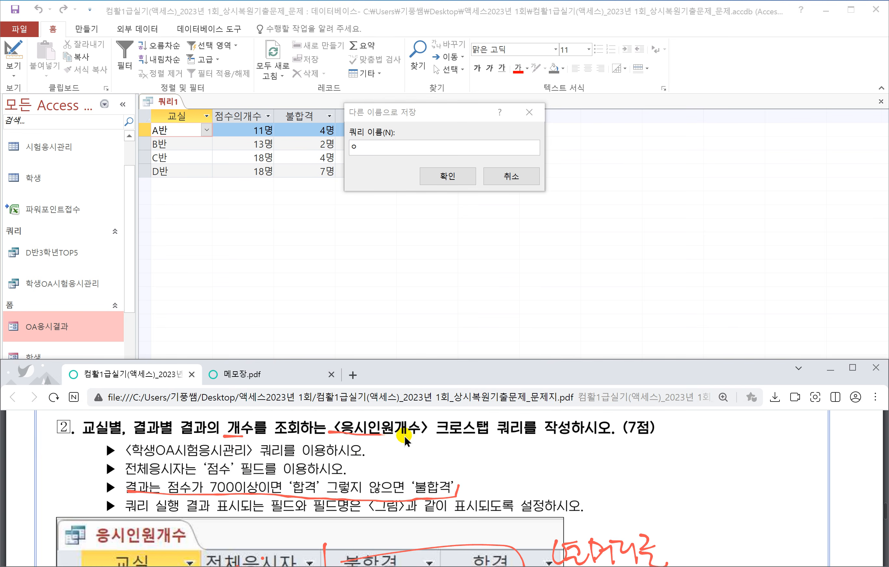
left_click(360, 147)
key("BackSpace")
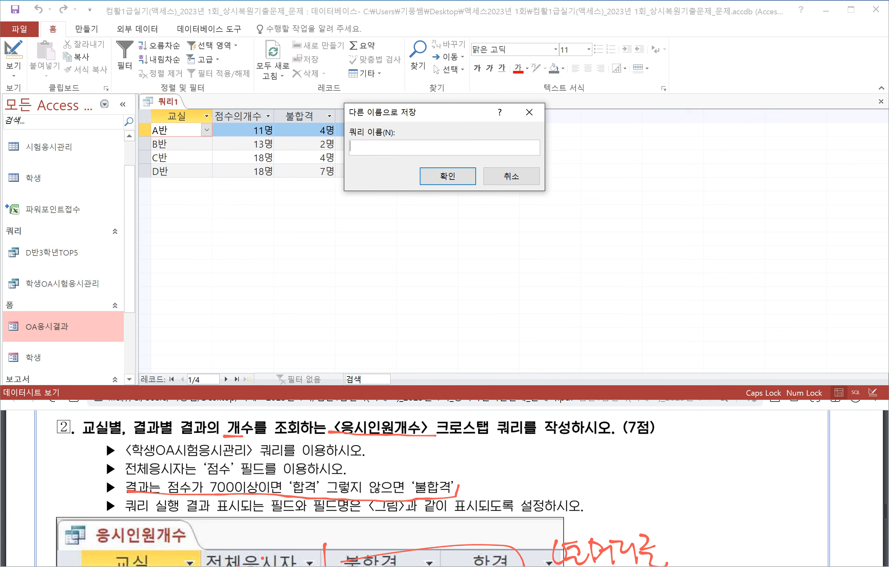
type("응시인원개수")
left_click(434, 177)
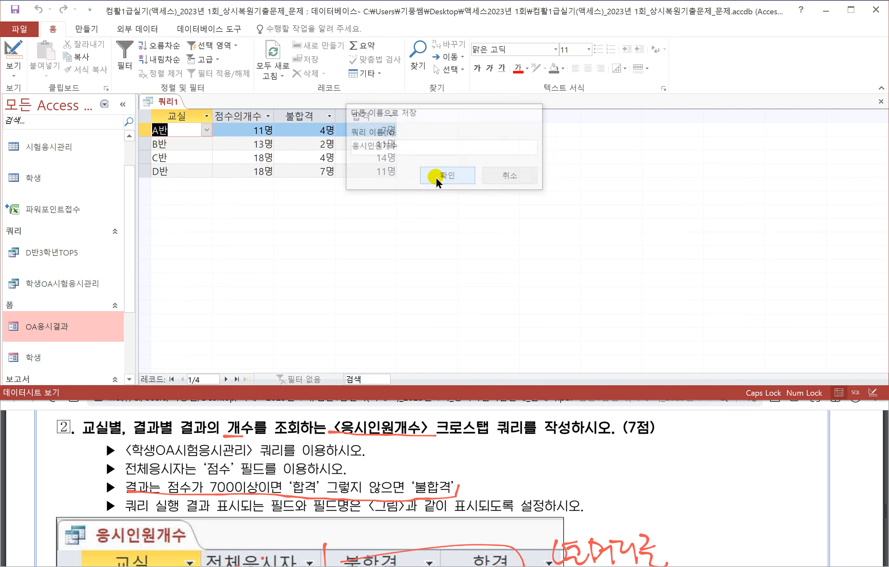
right_click(172, 101)
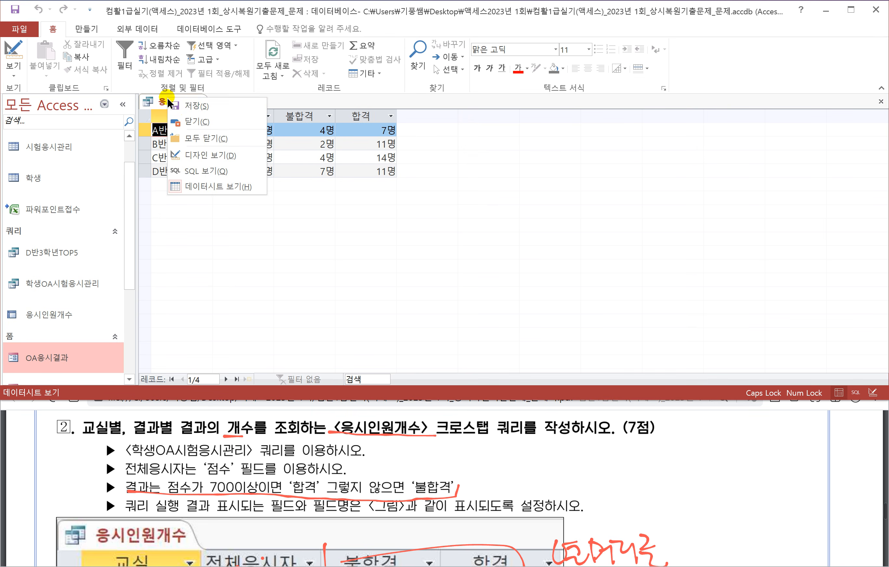
left_click(184, 115)
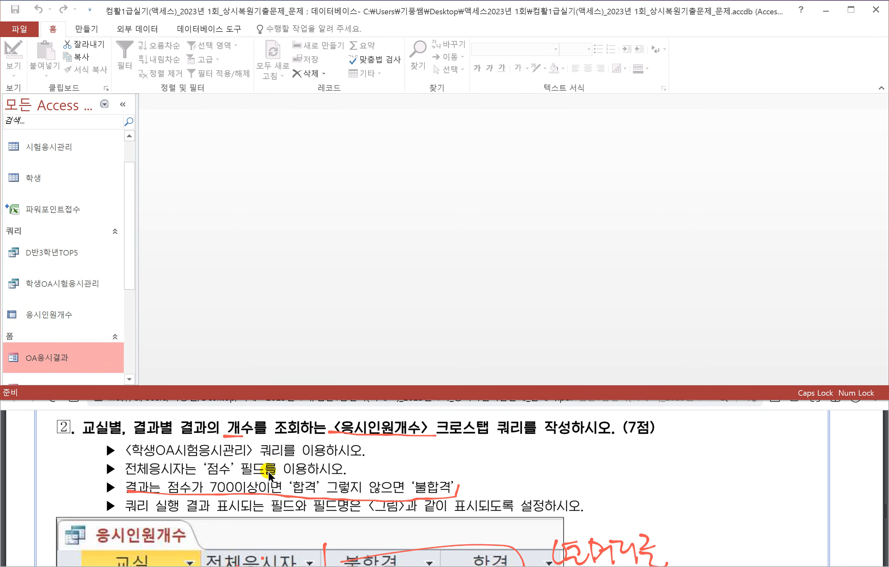
Read task 3 on the problem sheet for the 시험미응시학생 query's requirements, marking the 시험응시관리 table name
left_click(274, 469)
scroll(274, 474, "down", 3)
scroll(274, 475, "down", 5)
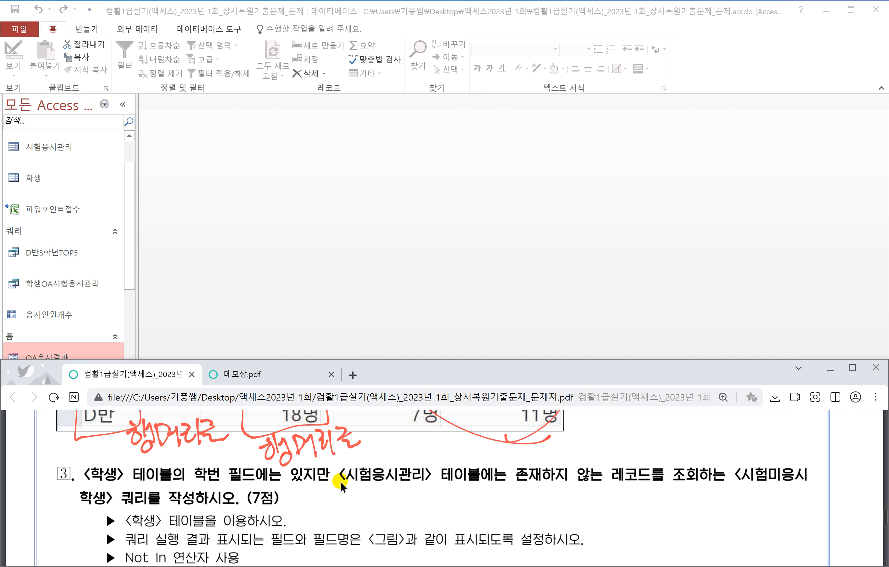
left_click_drag(340, 484, 431, 485)
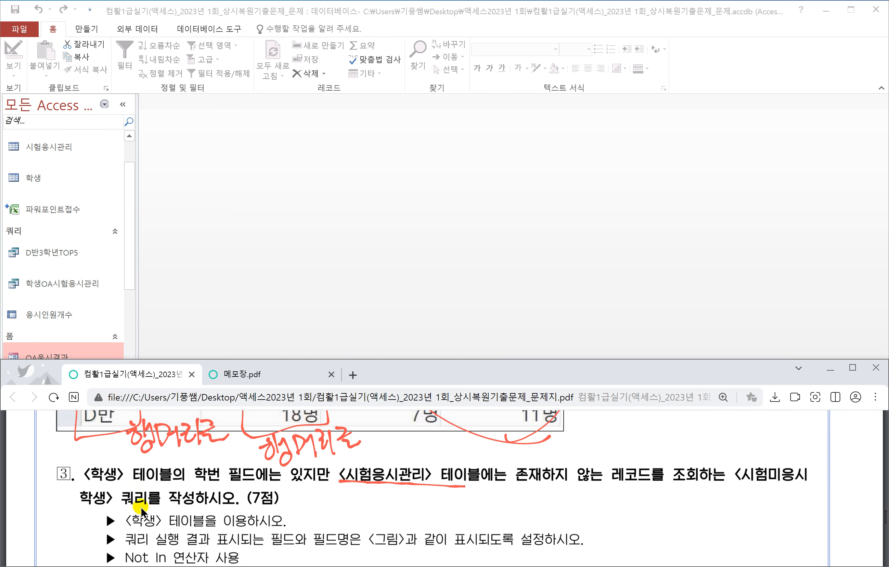
scroll(140, 508, "down", 1)
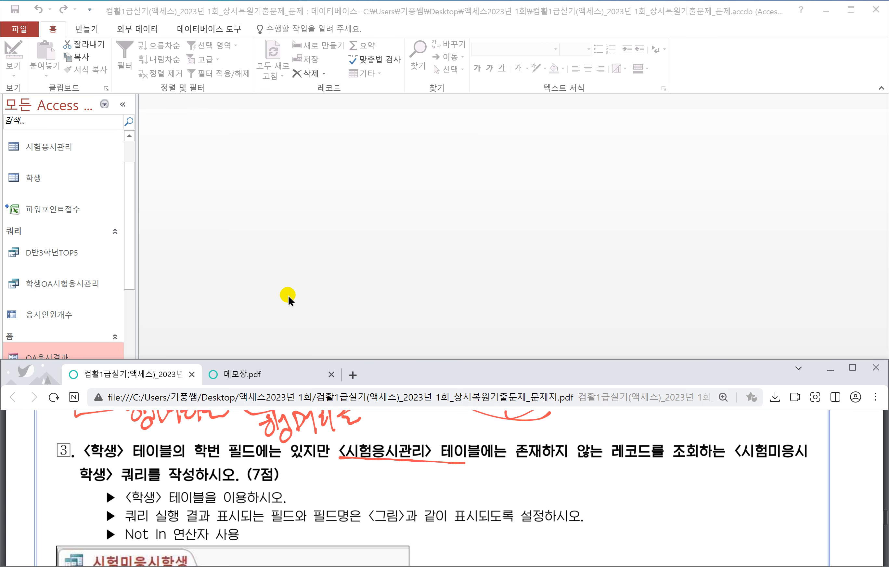
Create a new query in design view based on the 학생 table
left_click(87, 27)
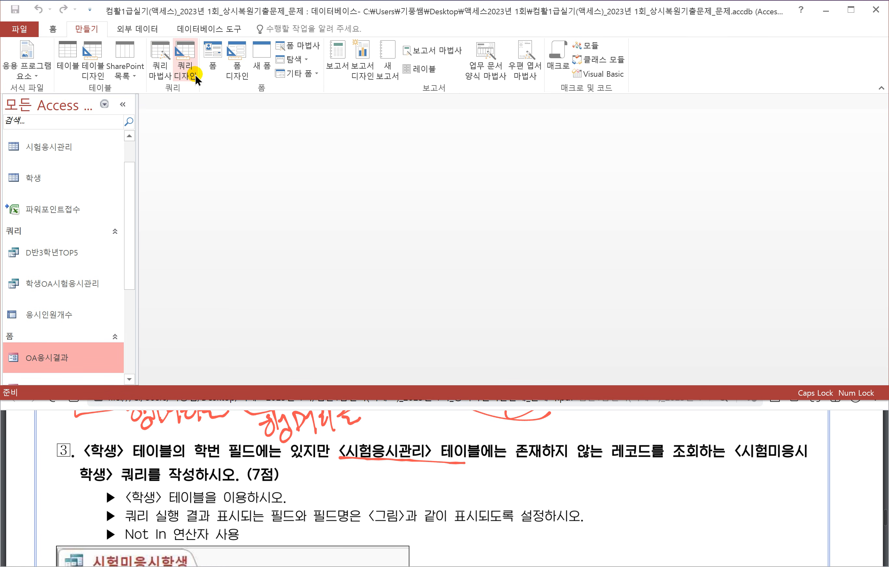
left_click(195, 75)
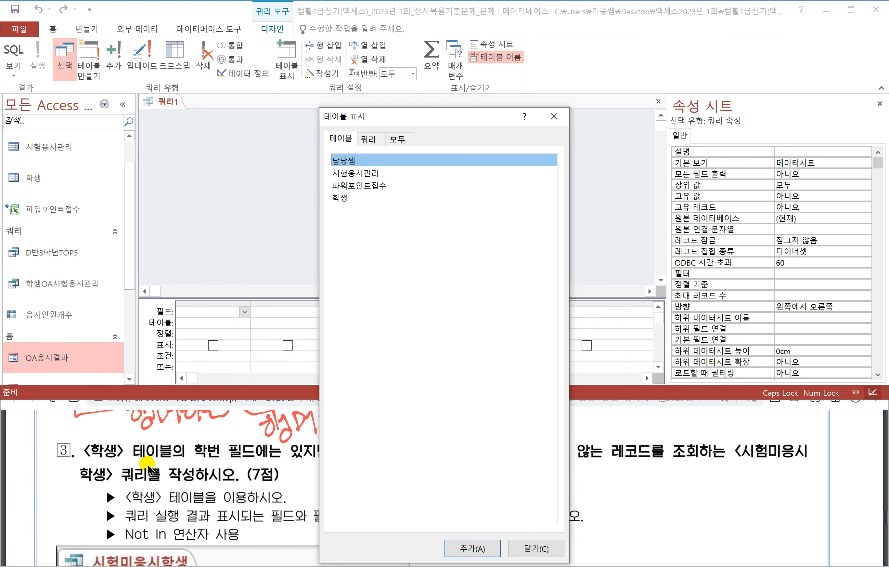
double_click(340, 198)
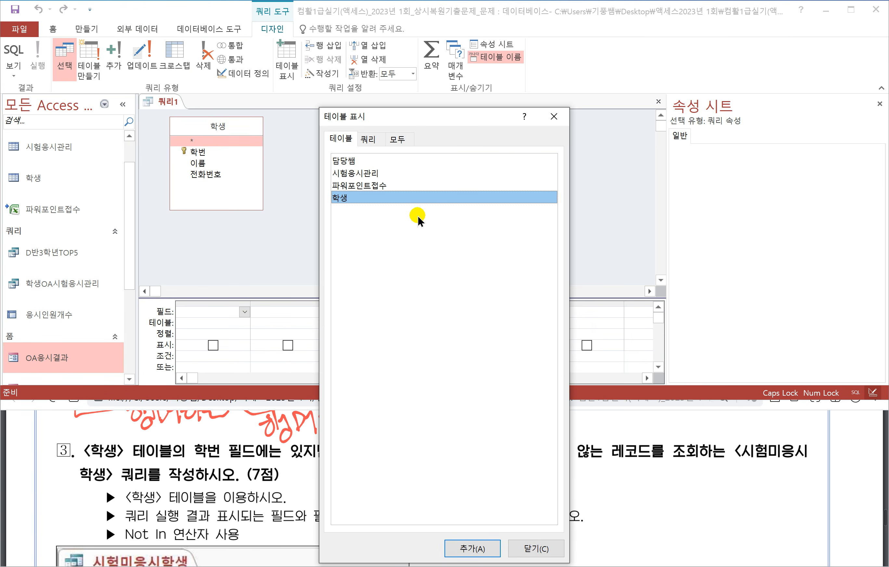
left_click(555, 117)
Add the 학번, 이름 and 전화번호 fields of the 학생 table to the query grid
scroll(310, 511, "down", 3)
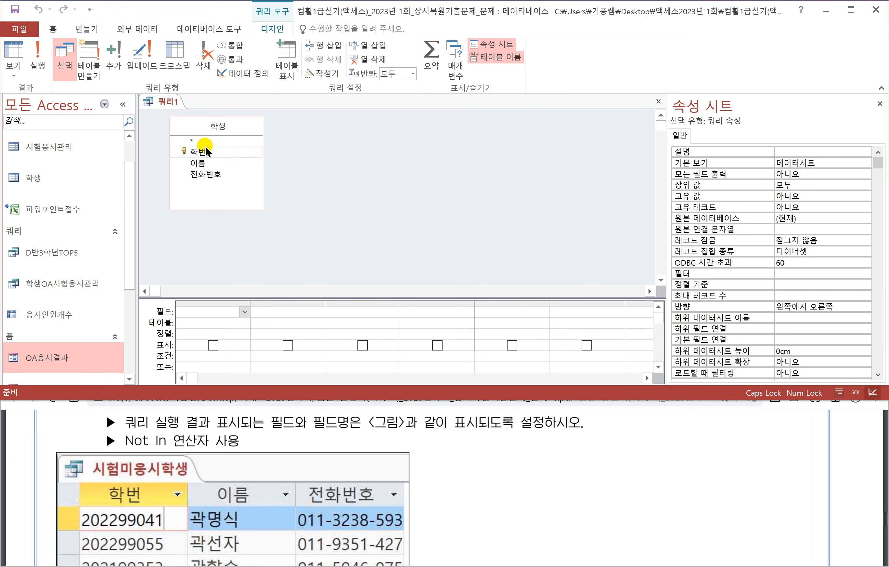
left_click(197, 153)
double_click(197, 152)
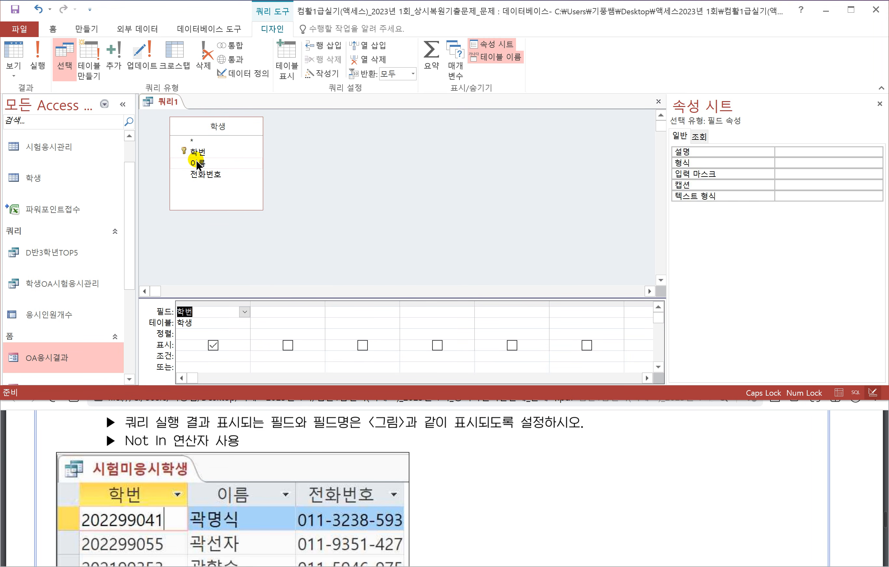
double_click(222, 164)
double_click(218, 174)
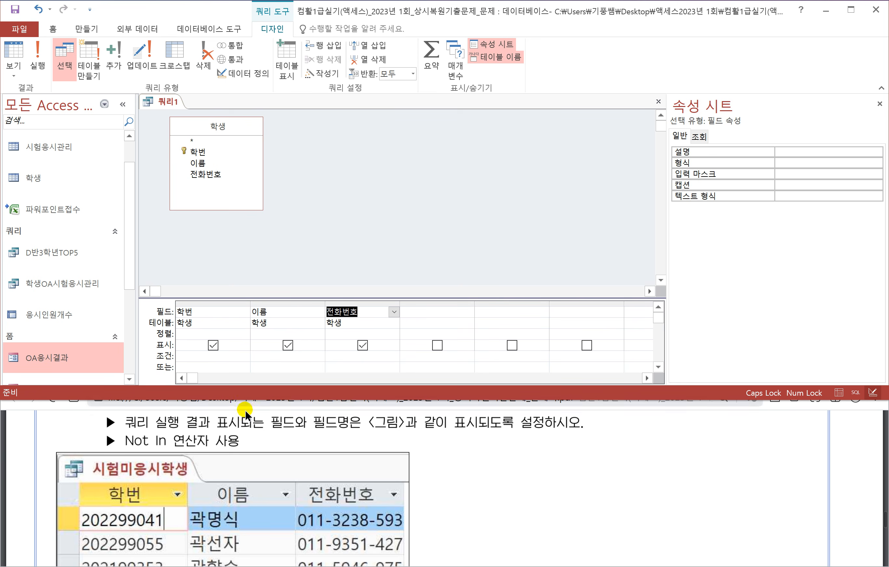
Open the 학번 column's criteria (조건) in the zoom editor and begin the condition with NOT IN(
scroll(248, 454, "up", 2)
scroll(249, 460, "up", 2)
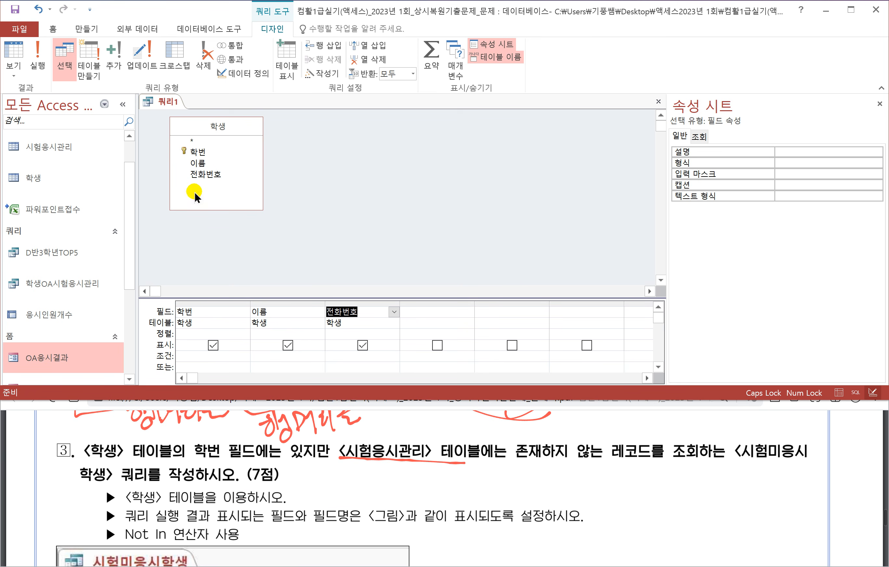
left_click(196, 151)
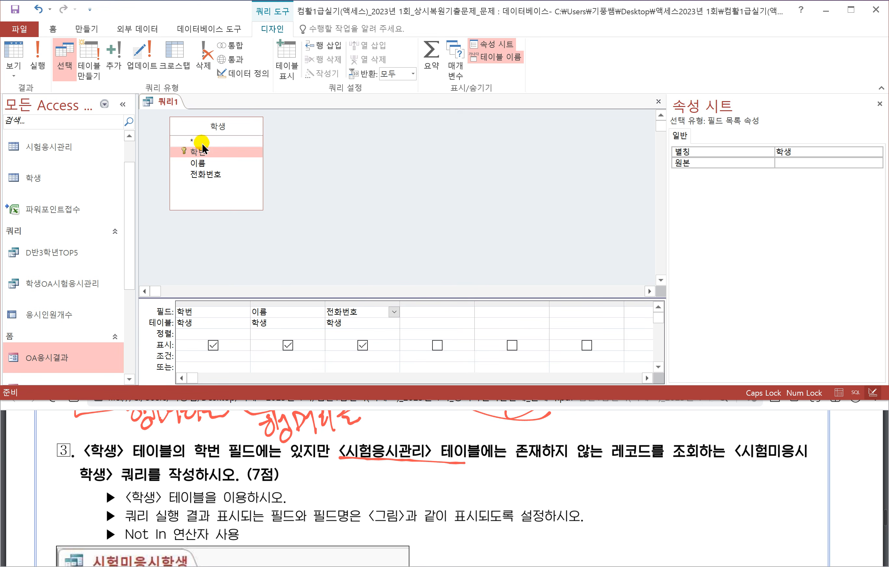
left_click(193, 351)
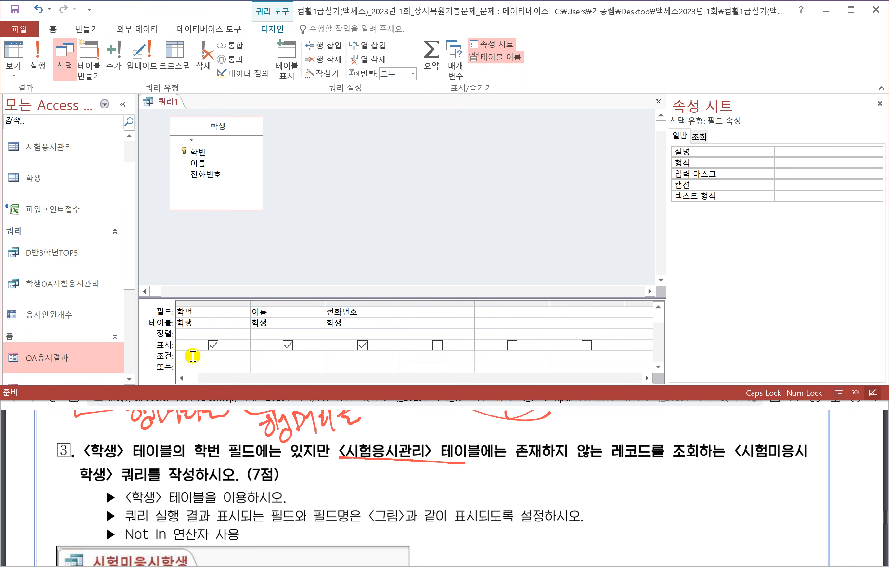
right_click(193, 356)
left_click(132, 471)
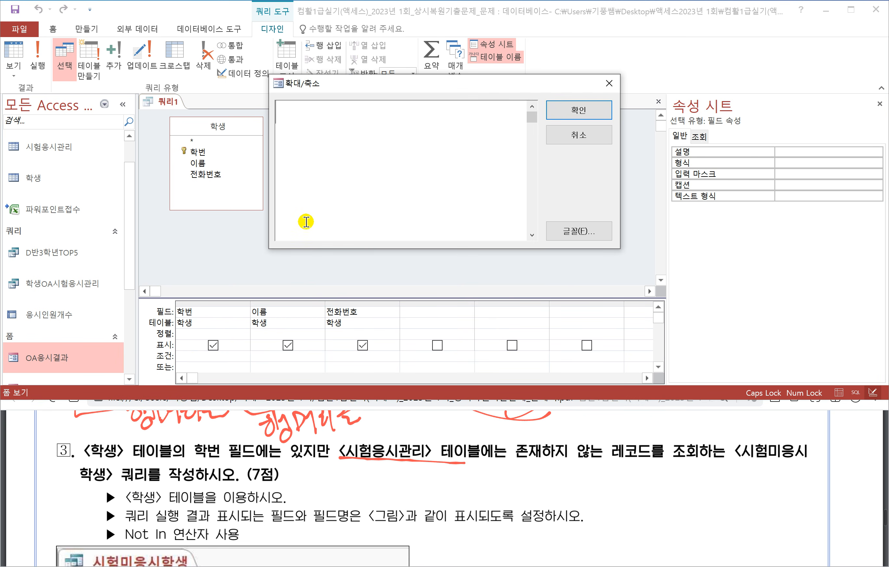
type("ㅜ")
key("BackSpace")
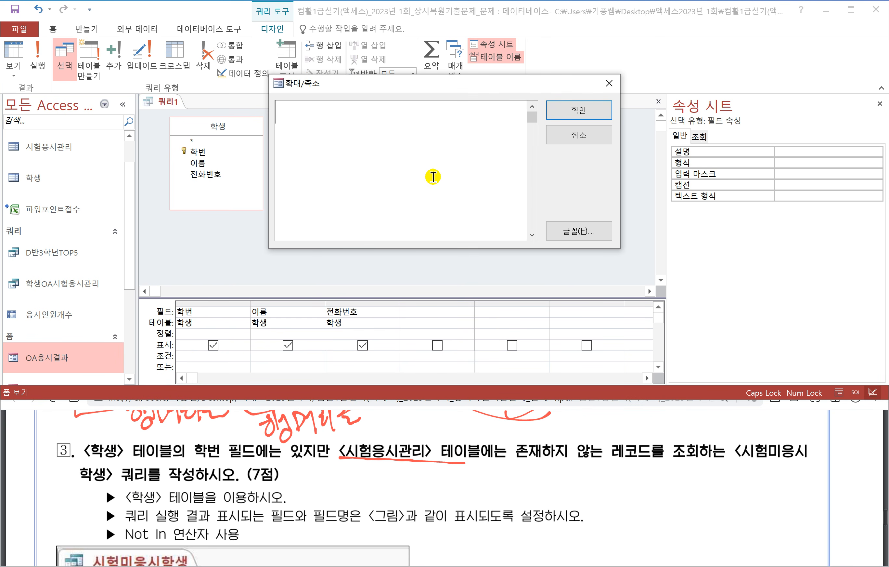
type("NOT IN")
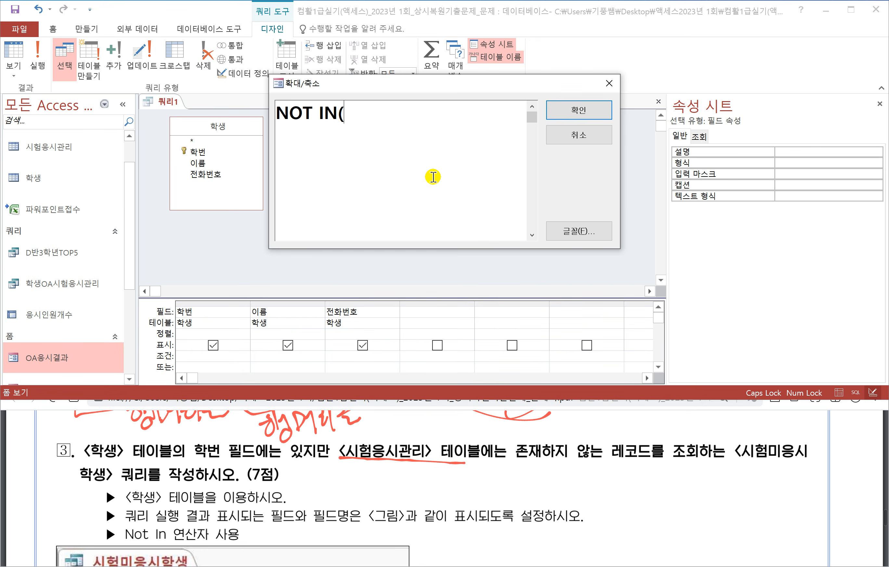
type("(FROM ")
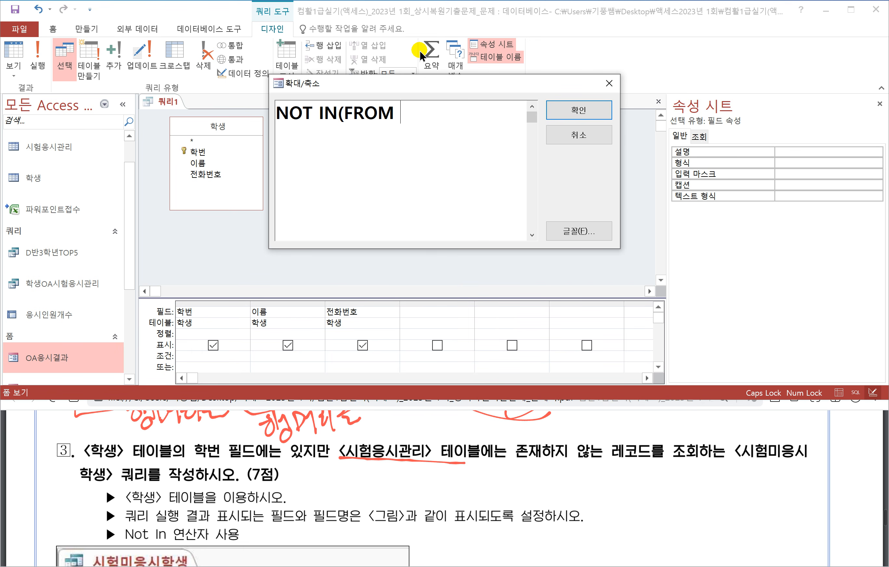
type("시허")
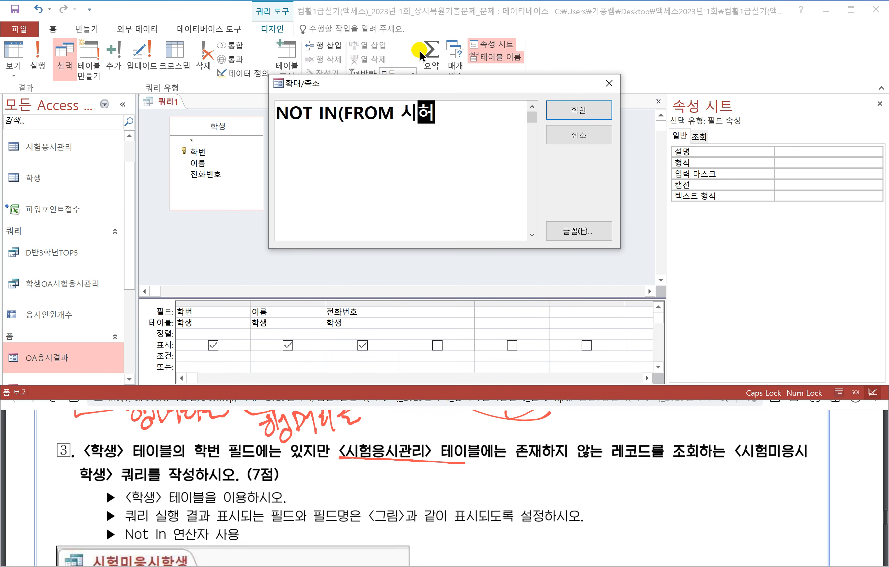
key("BackSpace")
key("BackSpace")
key("BackSpace")
key("BackSpace")
key("BackSpace")
key("BackSpace")
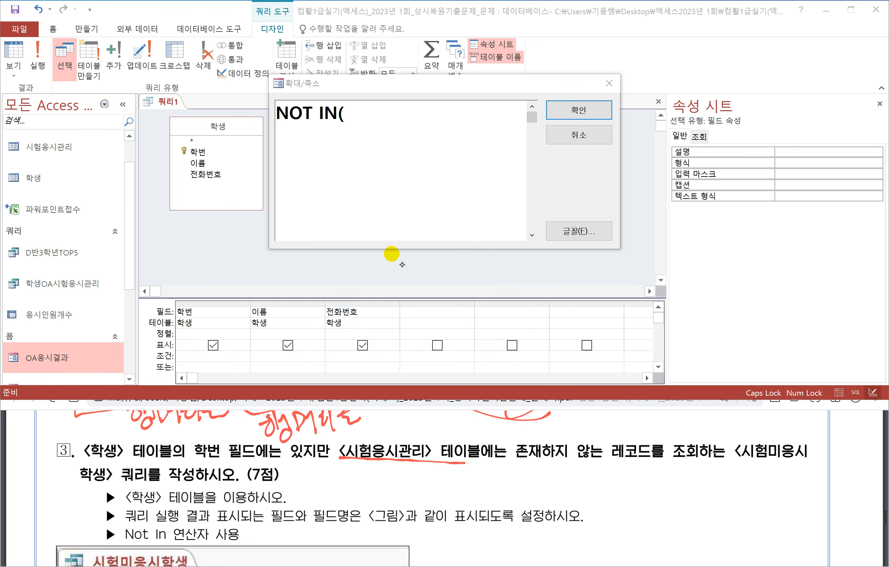
Handwrite the subquery pattern "select 필드 from 테이블" beneath the task 3 heading on the problem sheet and underline 테이블
mouse_move(443, 474)
left_mouse_down()
mouse_move(427, 501)
mouse_move(448, 495)
left_mouse_up()
left_click_drag(460, 464, 473, 496)
mouse_move(481, 486)
left_mouse_down()
mouse_move(482, 495)
mouse_move(499, 482)
left_mouse_up()
mouse_move(490, 476)
left_mouse_down()
mouse_move(487, 499)
mouse_move(523, 489)
left_mouse_up()
mouse_move(527, 472)
left_mouse_down()
mouse_move(527, 491)
mouse_move(543, 486)
left_mouse_up()
left_click_drag(529, 492, 568, 492)
mouse_move(568, 509)
left_mouse_down()
mouse_move(592, 484)
mouse_move(634, 478)
left_mouse_up()
left_click_drag(624, 485, 680, 487)
left_click_drag(670, 487, 687, 495)
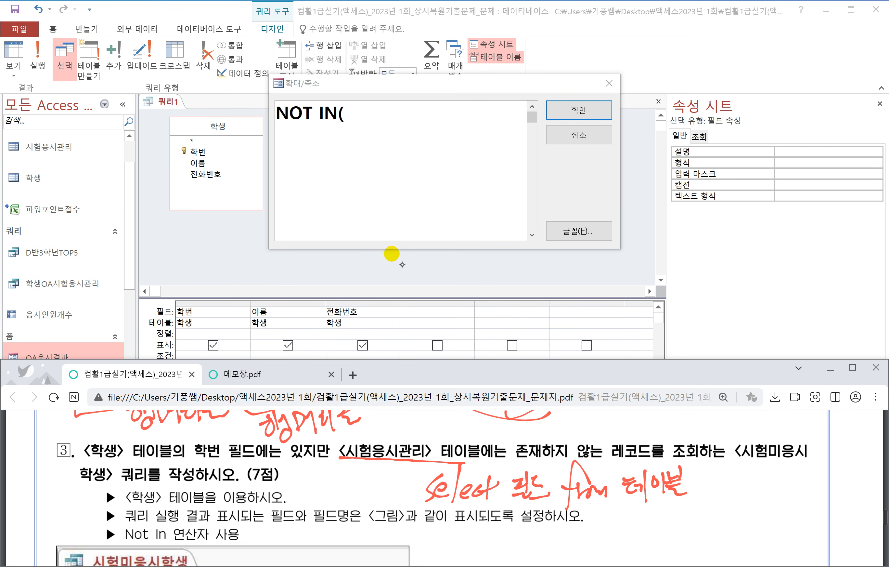
left_click_drag(622, 506, 693, 502)
Complete the 학번 criterion as NOT IN(SELECT 학번 FROM 시험응시관리), apply it, and run the query
left_click(342, 123)
type("ㄴㄷ")
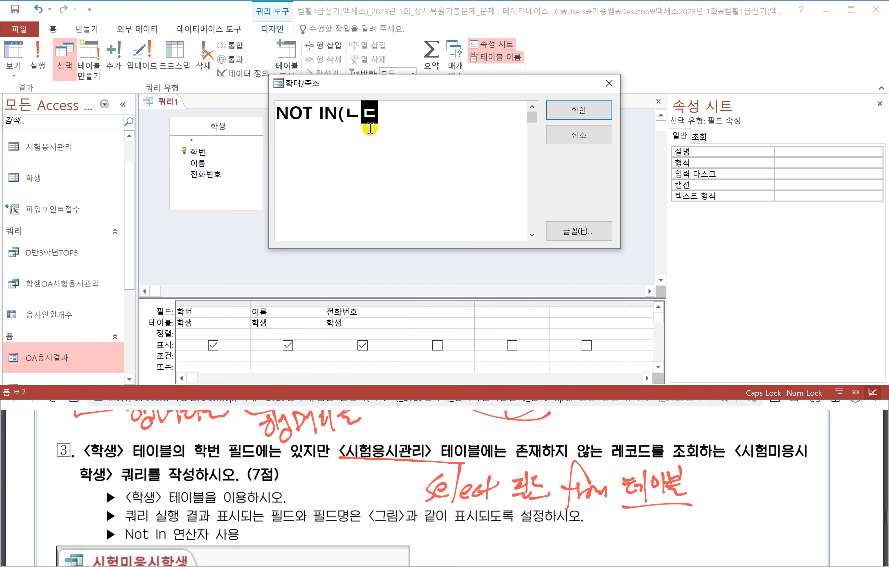
key("BackSpace")
key("BackSpace")
type("SELECT")
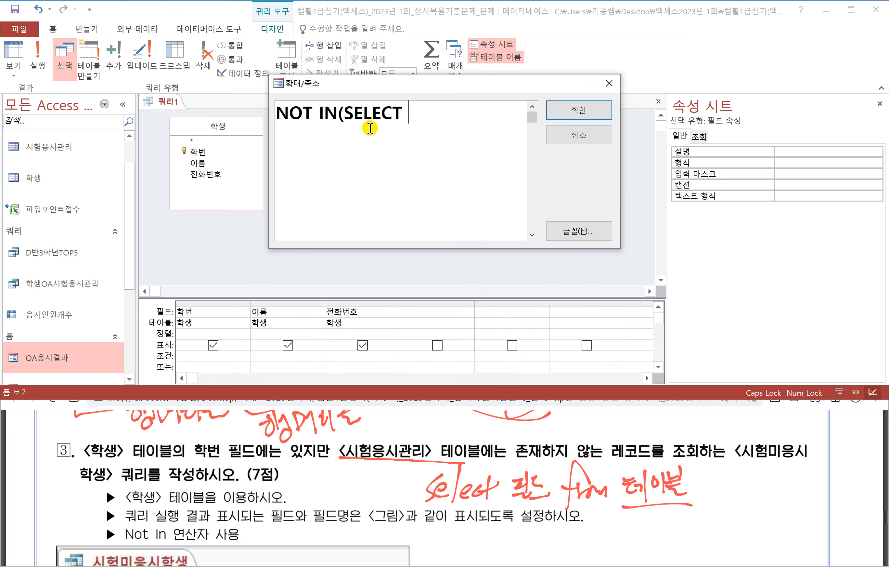
type("학번 FROM")
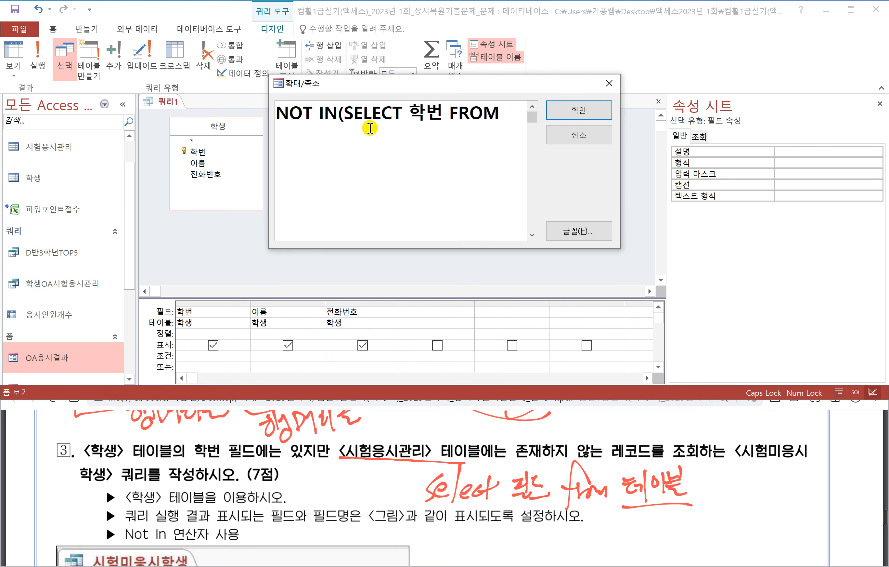
type(" 시험으응시관리")
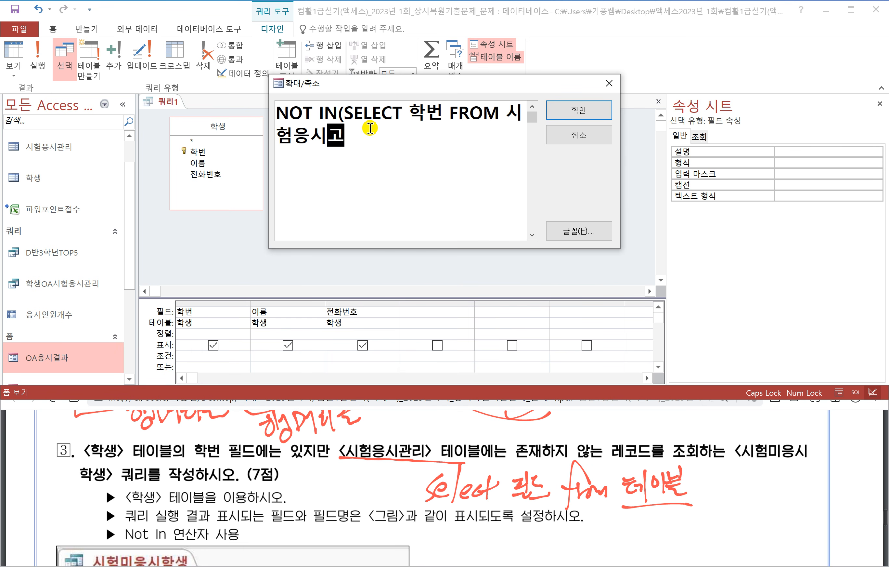
type(")")
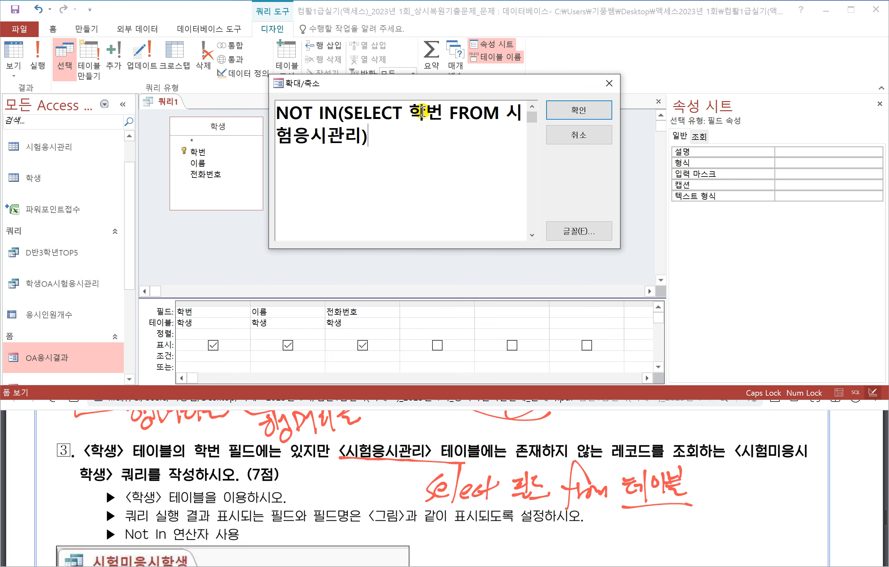
left_click(576, 113)
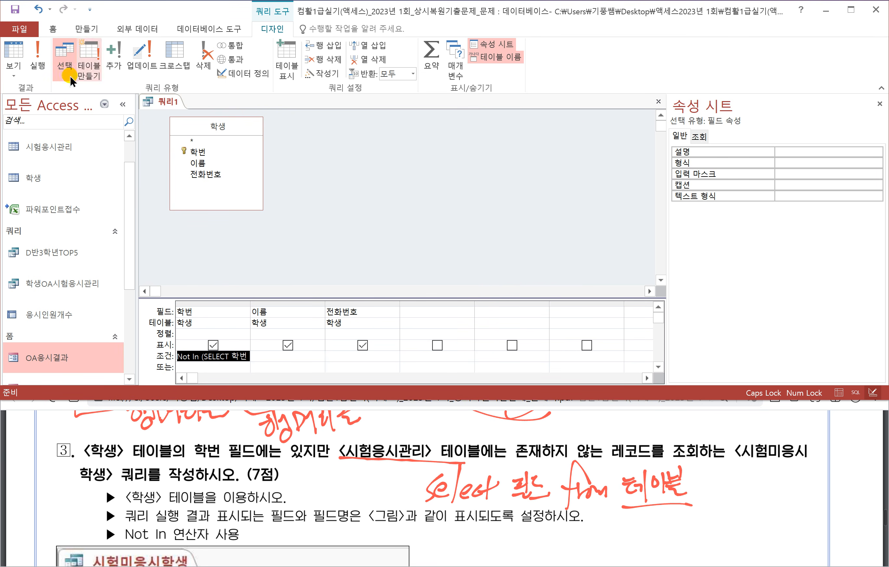
left_click(37, 67)
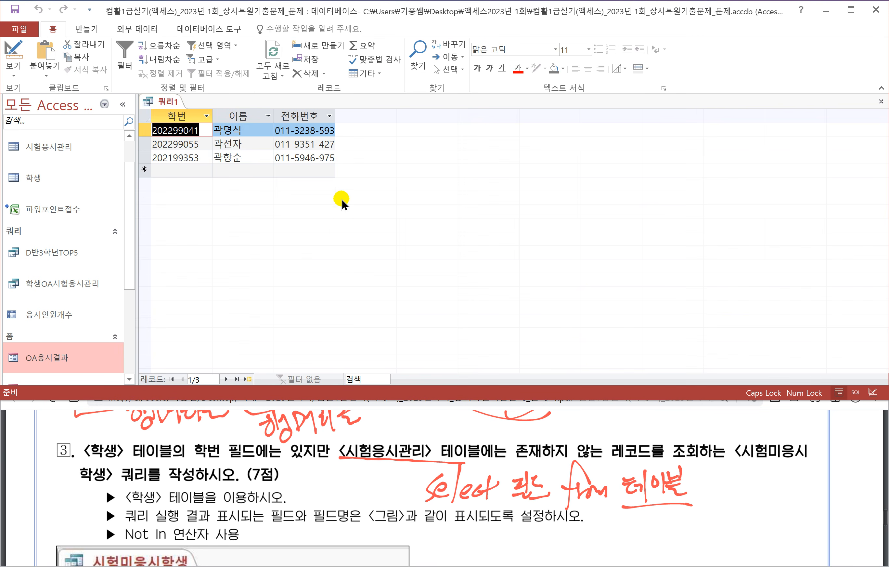
Compare the query result with task 3's figure, save the query as 시험미응시학생, and close it
left_click(268, 496)
scroll(277, 490, "down", 1)
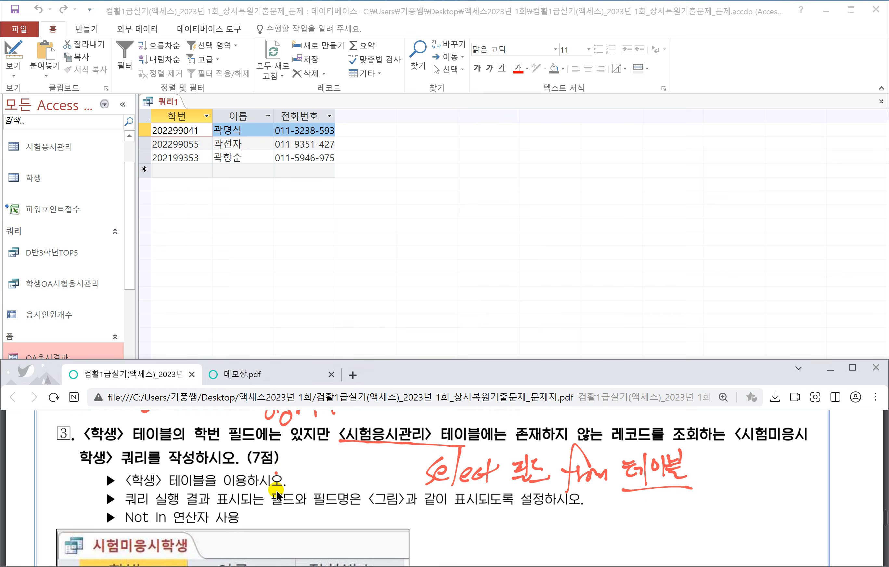
scroll(260, 465, "down", 2)
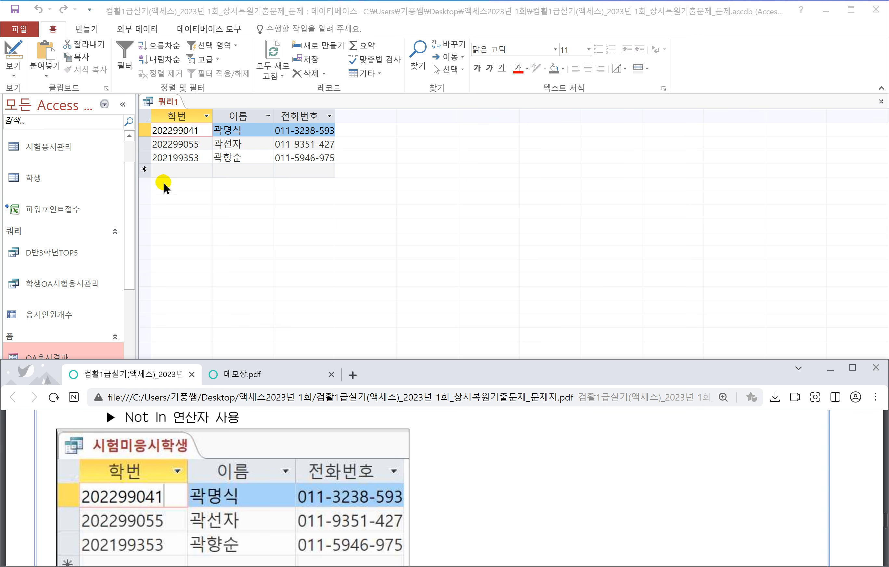
left_click(173, 108)
right_click(174, 107)
left_click(204, 111)
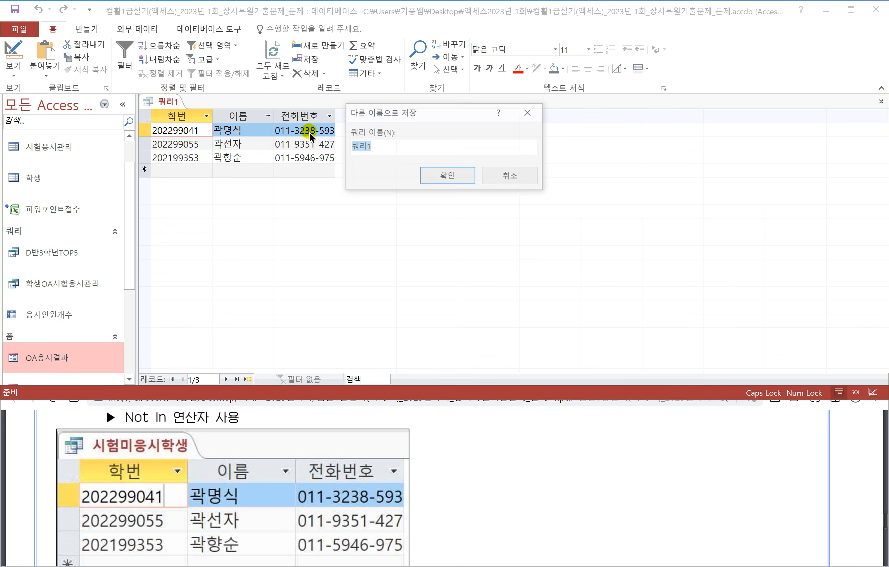
type("ㅅ")
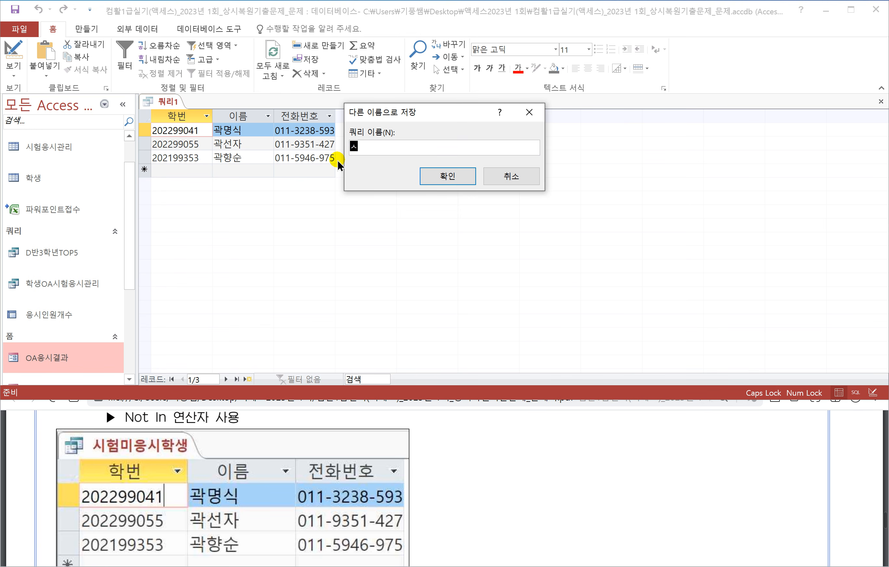
type("시험미응ㅅ")
type("학생")
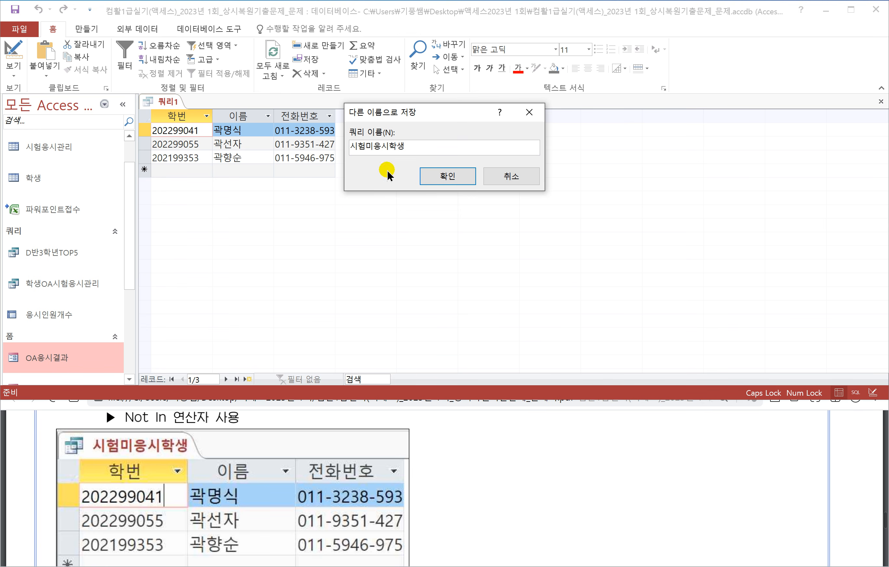
left_click(442, 177)
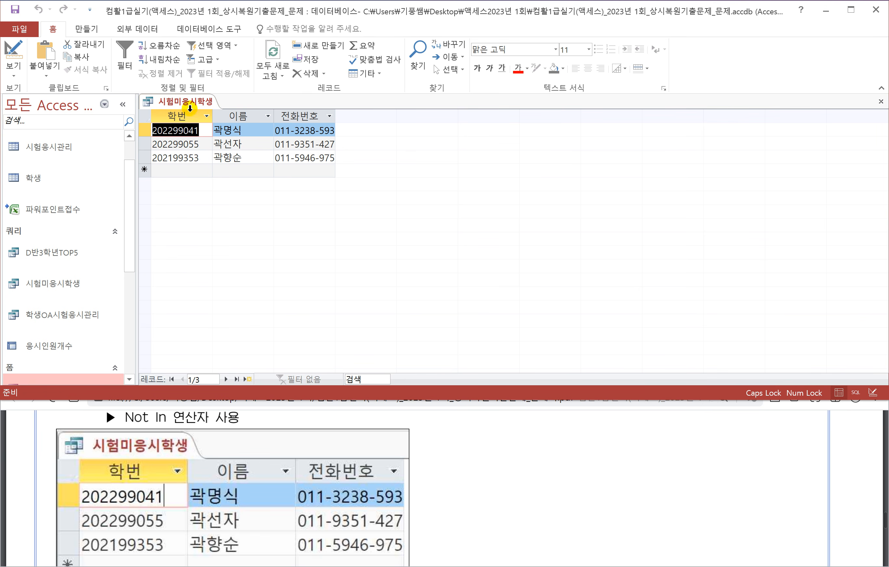
right_click(192, 108)
left_click(220, 126)
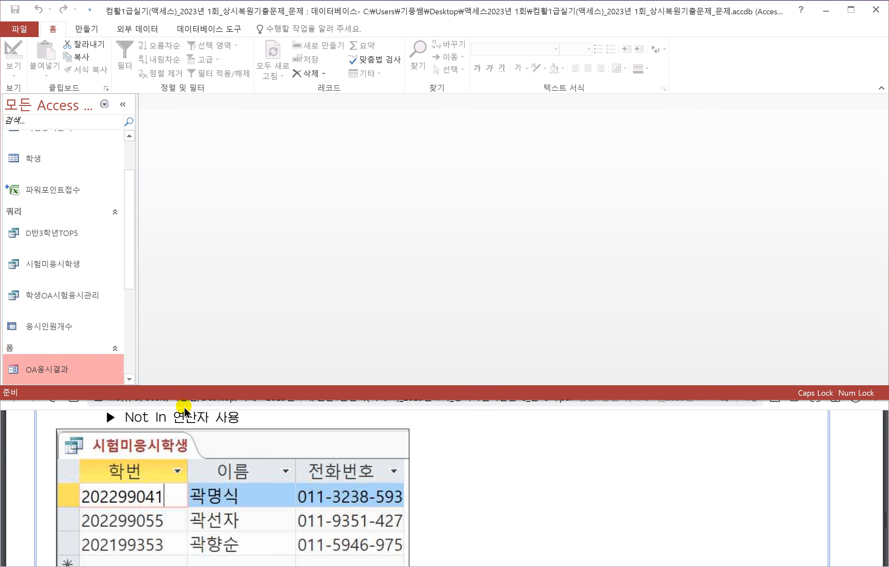
Read task 4's requirements for the 인기도업데이트 query and its two parameter prompt figures on the problem sheet
left_click(199, 431)
scroll(200, 434, "down", 5)
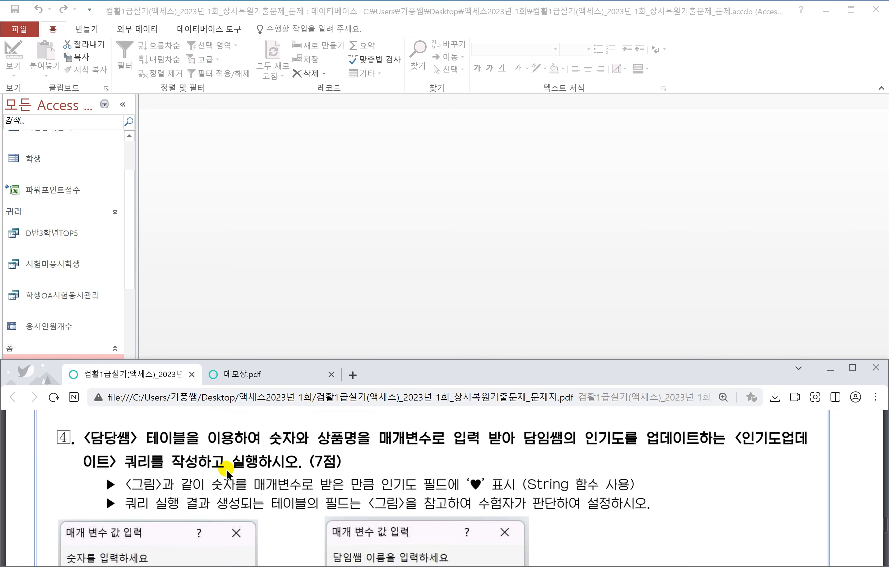
scroll(227, 470, "down", 2)
scroll(227, 469, "up", 2)
scroll(258, 484, "down", 1)
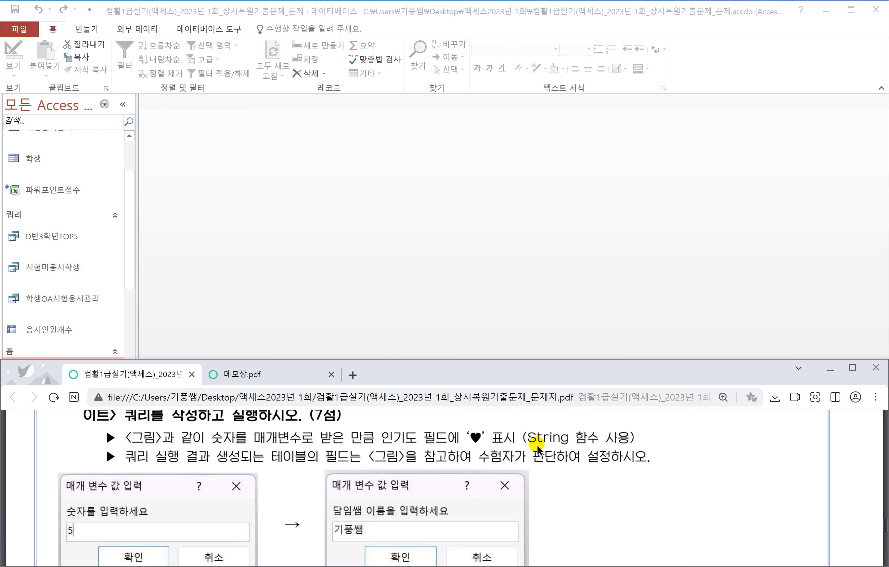
scroll(516, 441, "down", 1)
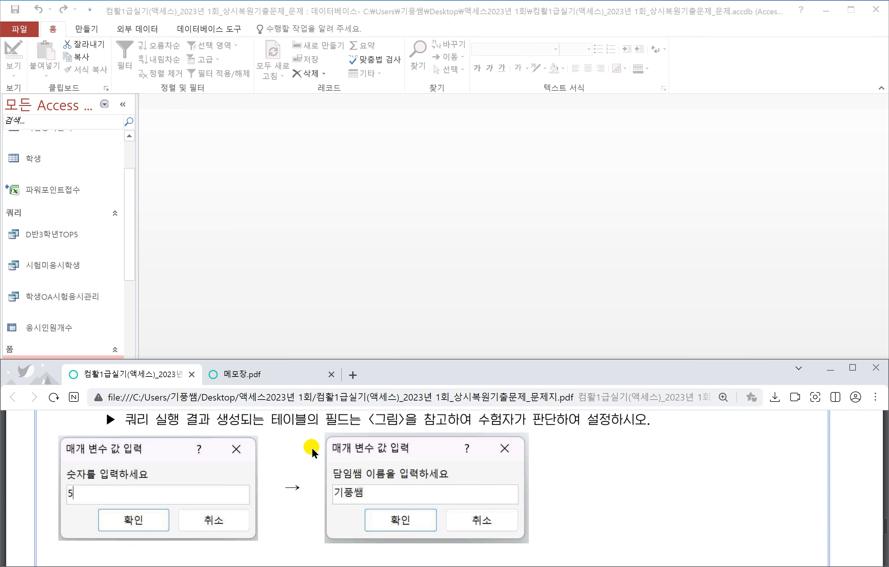
scroll(312, 447, "down", 2)
scroll(234, 468, "up", 1)
left_click(236, 344)
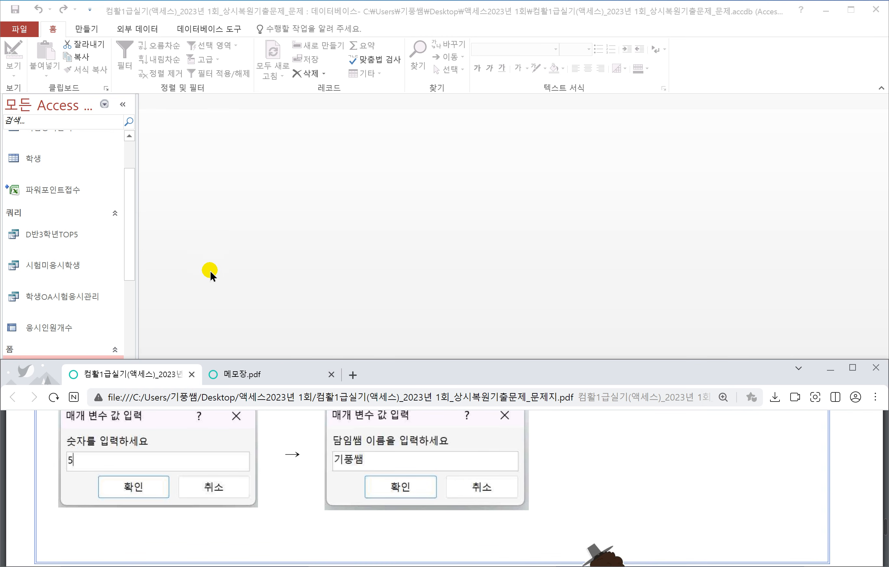
Mark the words 매개변수, 인기도 and 업데이트 in red in task 4's heading on the problem sheet
left_click(84, 29)
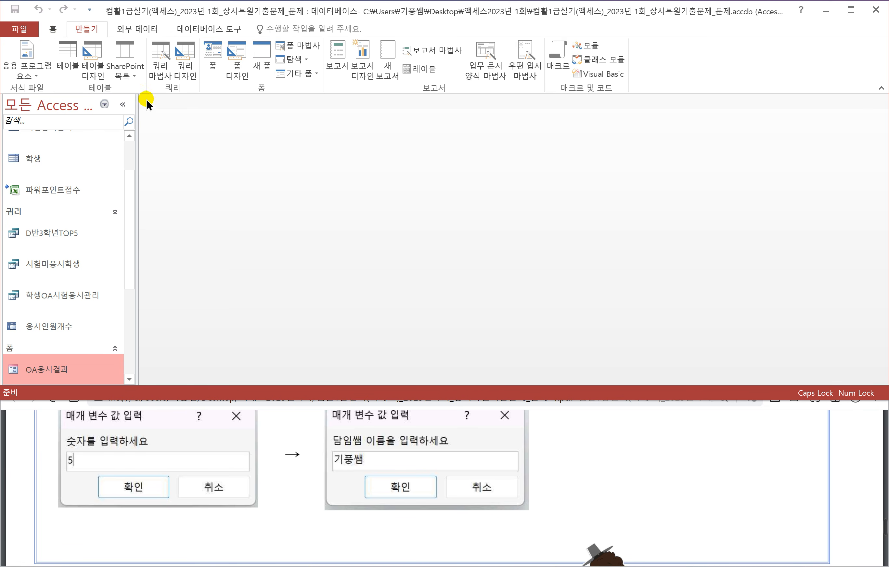
scroll(295, 497, "up", 3)
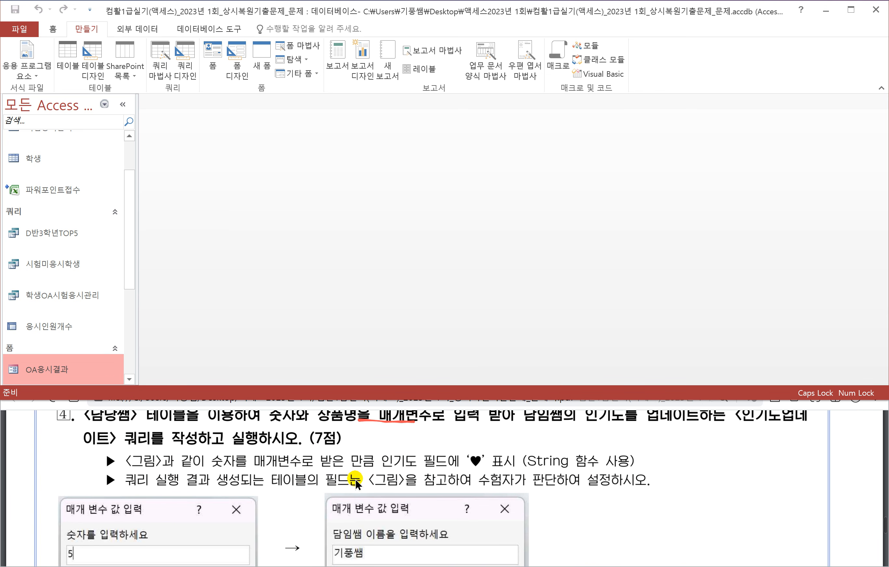
scroll(482, 467, "up", 1)
left_click_drag(590, 452, 663, 448)
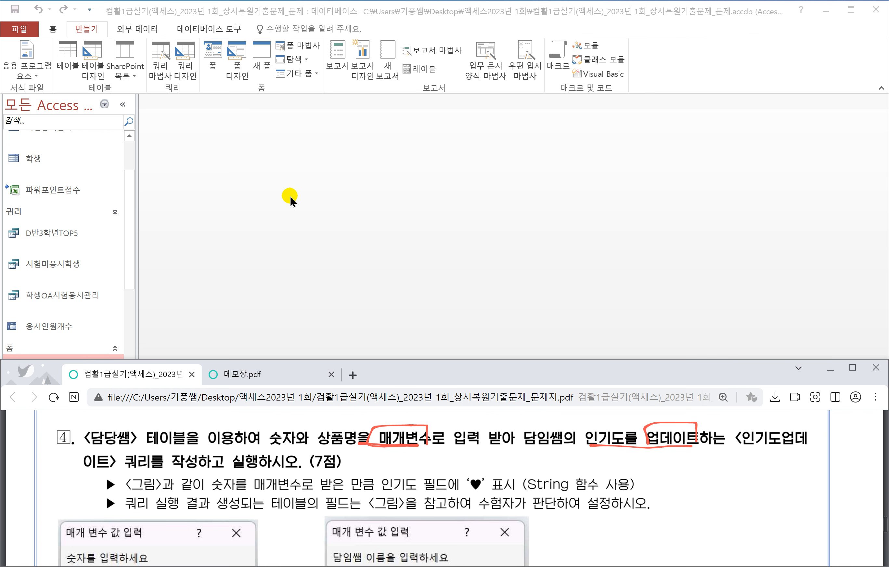
Create a new query in design view with the 담당쌤 table and enlarge the design grid
left_click(266, 166)
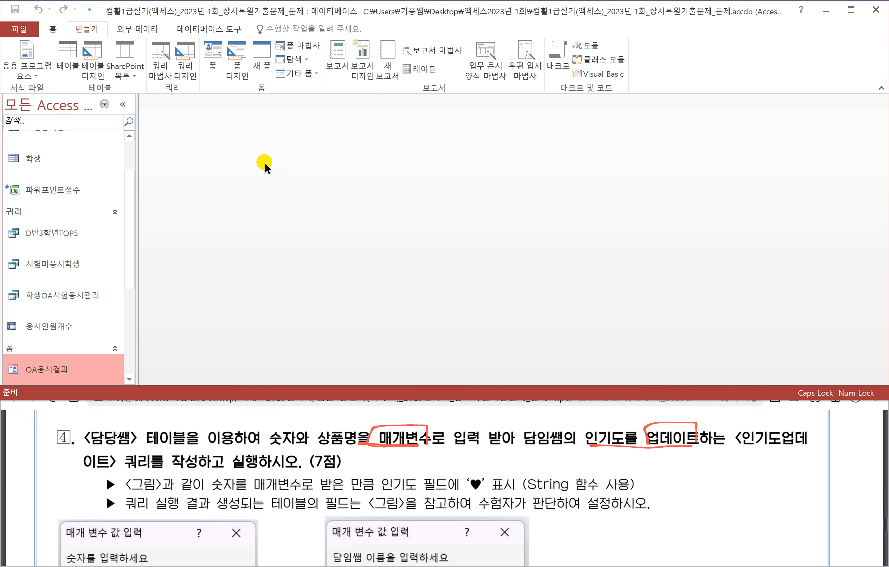
left_click(185, 70)
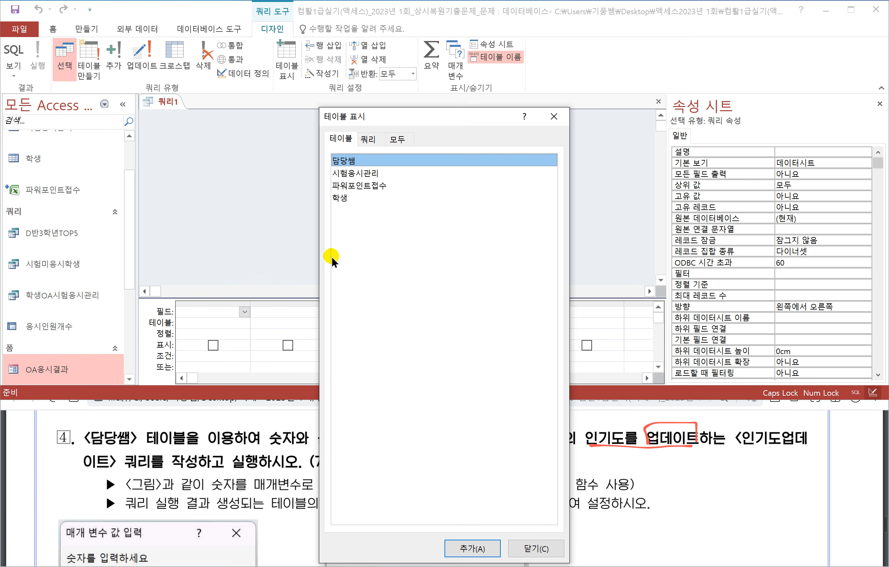
double_click(351, 164)
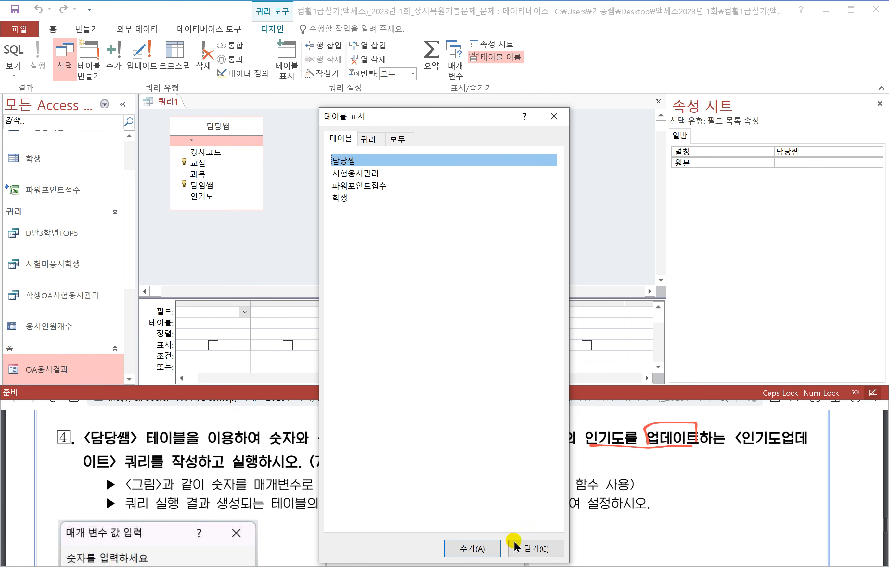
left_click(537, 548)
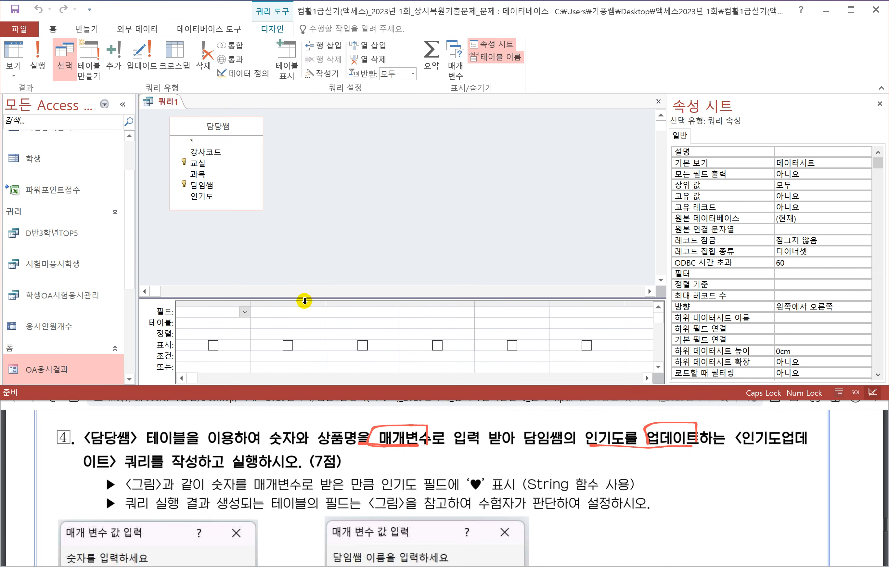
left_click_drag(305, 298, 305, 251)
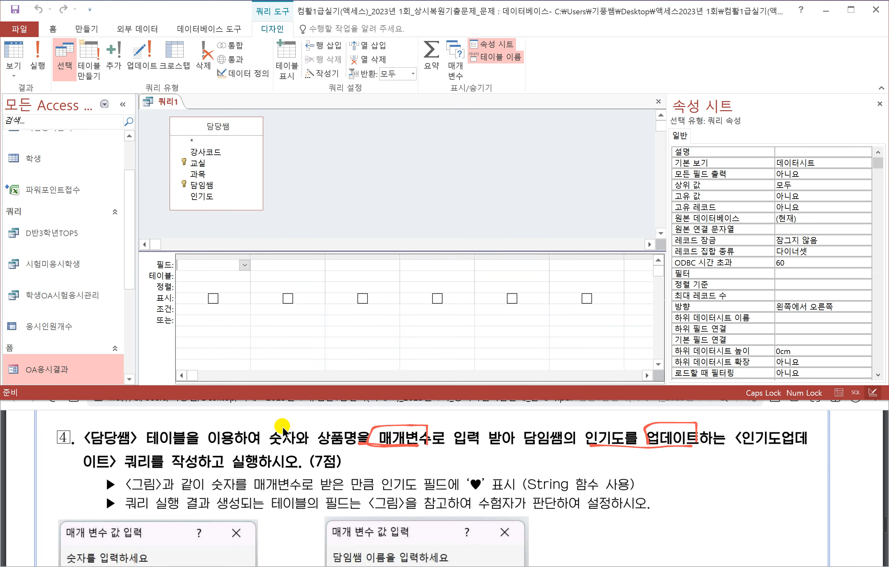
Add the 담임쌤 field to the grid and change the query type to an update (업데이트) query
scroll(284, 429, "down", 1)
scroll(284, 430, "down", 1)
scroll(299, 435, "down", 2)
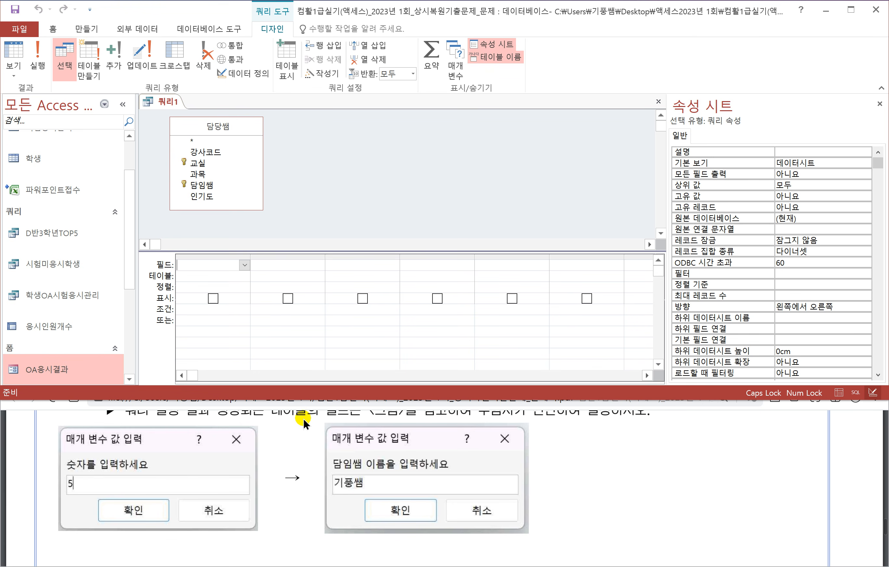
left_click(202, 187)
double_click(202, 185)
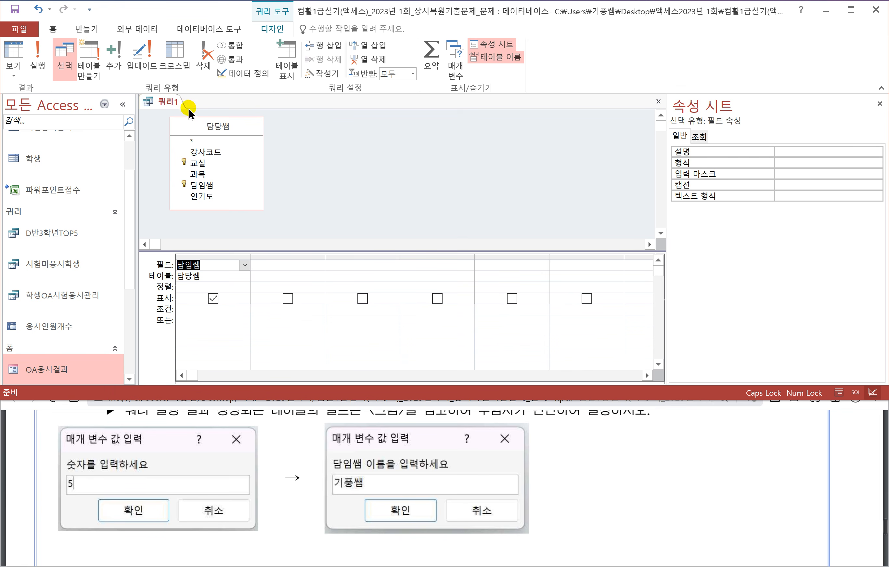
left_click(146, 71)
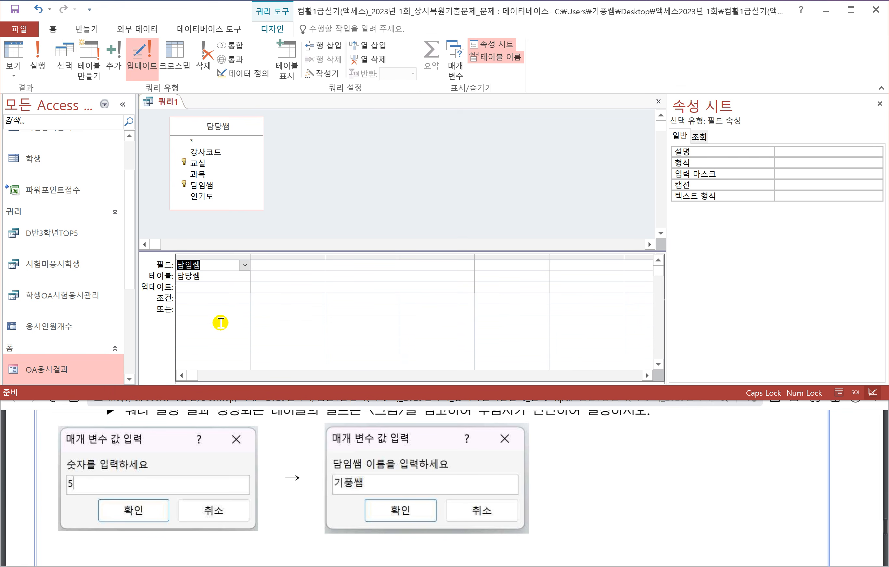
Set the 담임쌤 column's criteria (조건) to the parameter [담임쌤 이름을 입력하세요] using the zoom editor
left_click(200, 299)
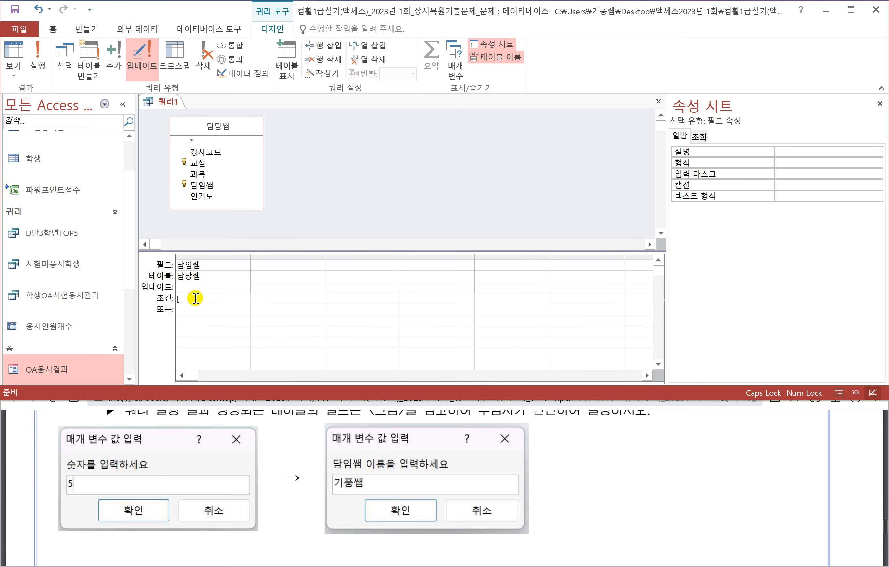
right_click(195, 298)
left_click(151, 394)
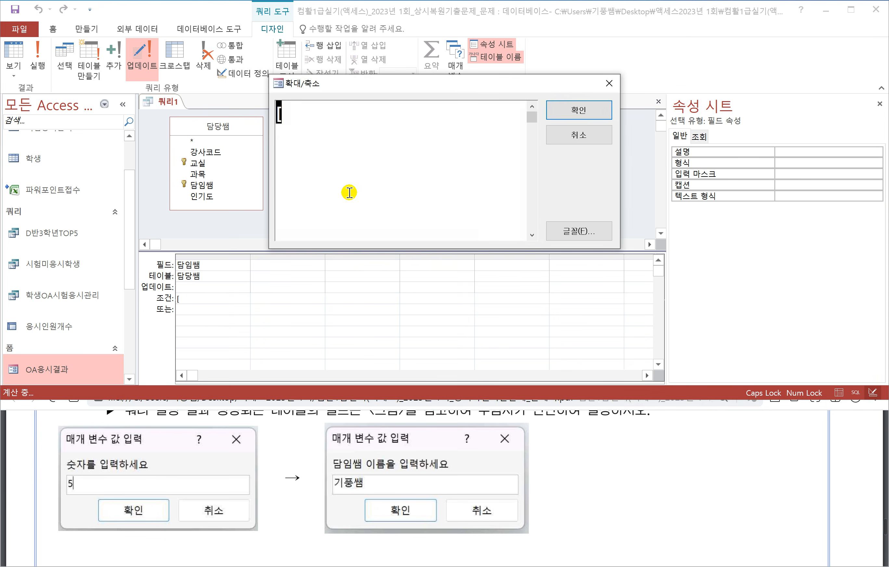
left_click(350, 192)
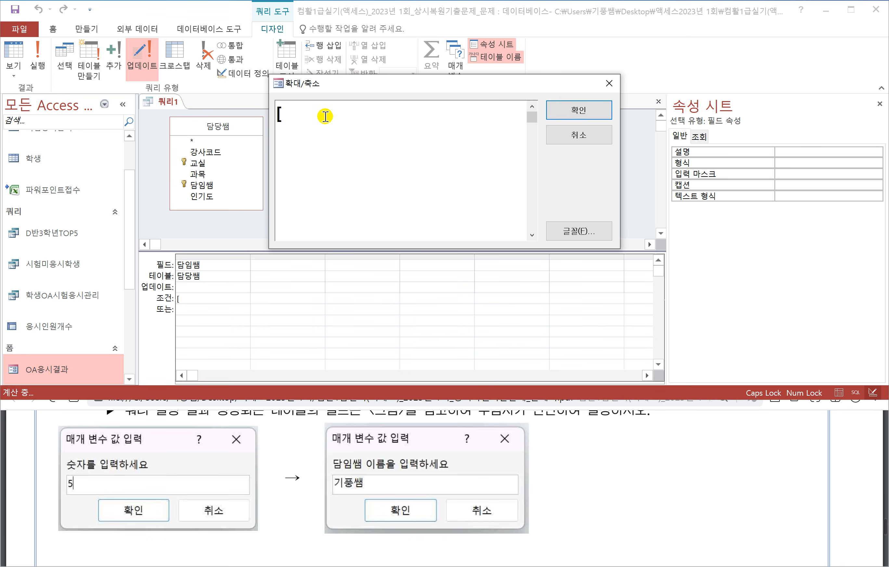
type("담임쌤")
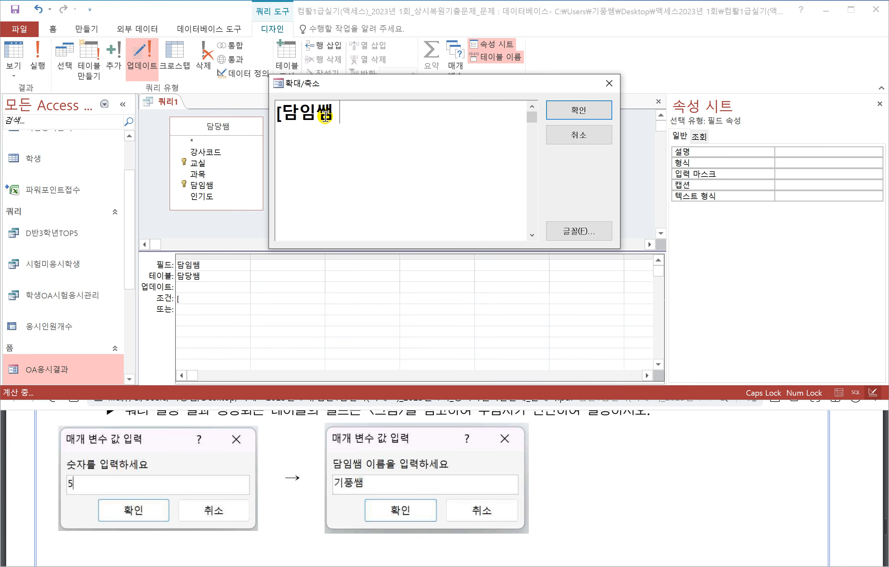
type(" 이름을 ㅇ")
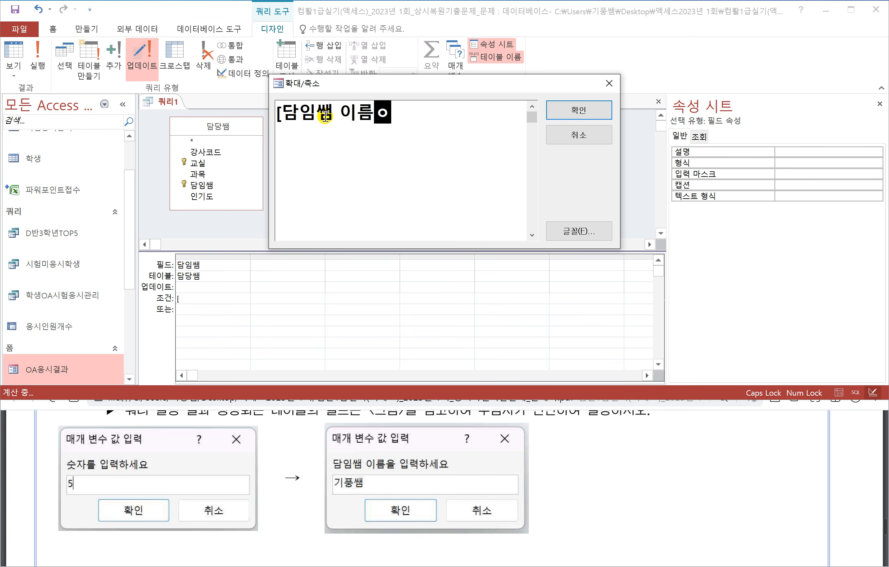
type("입력하세요")
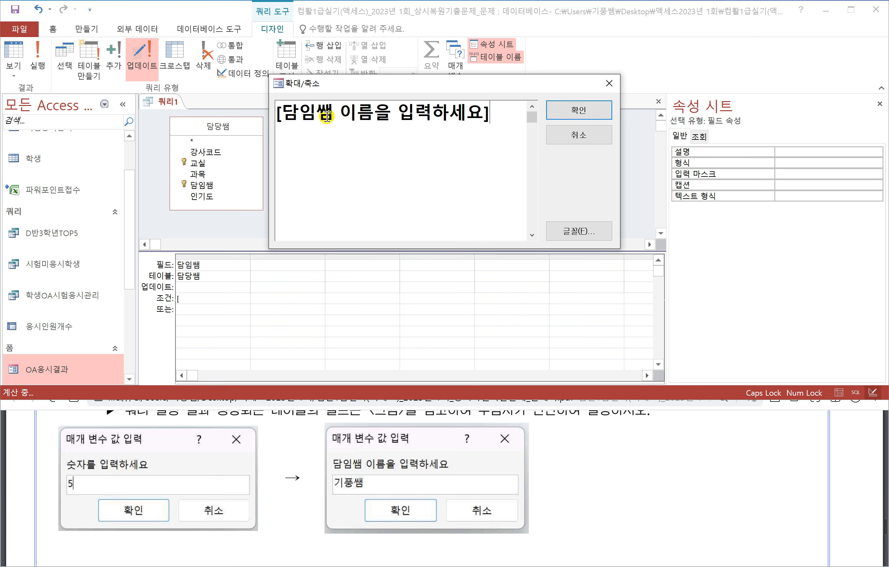
left_click(566, 113)
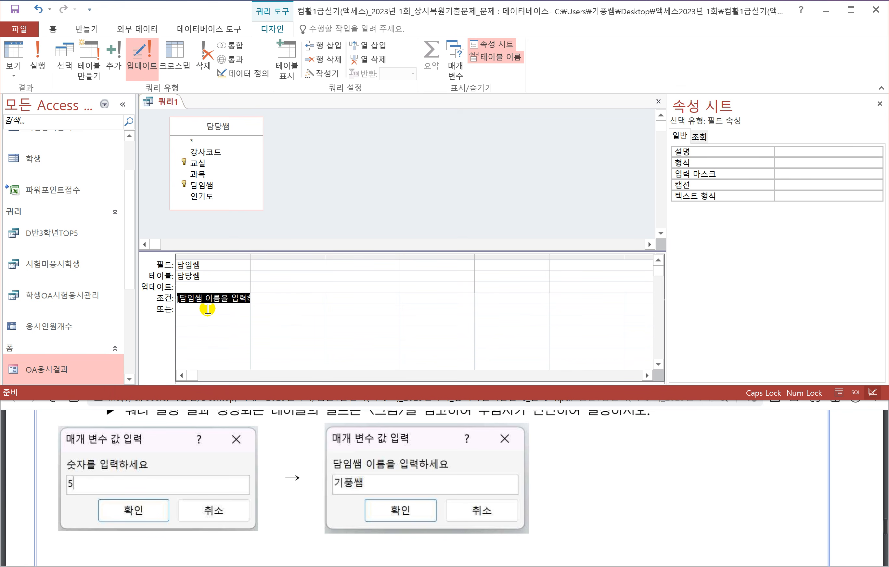
Add the 인기도 field to the grid and begin its update (업데이트) expression with STRIN in the zoom editor
left_click(280, 268)
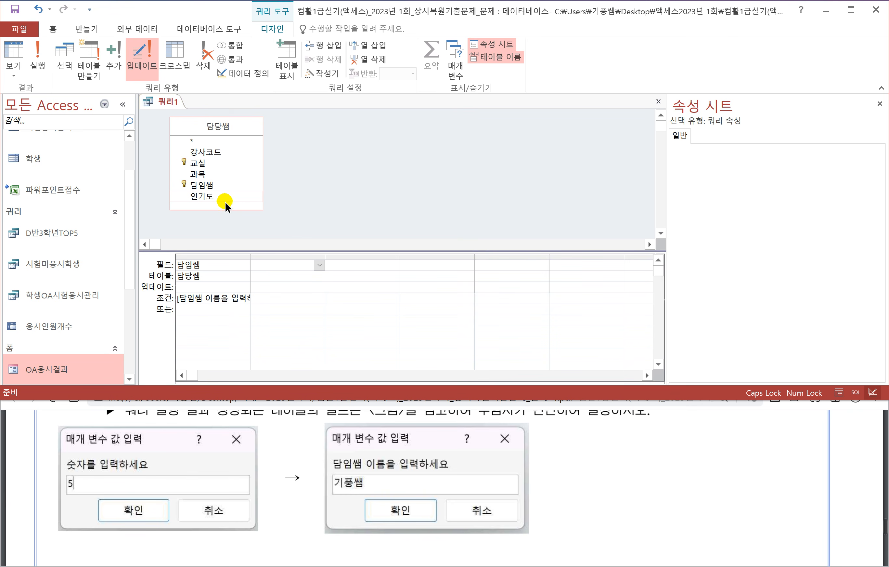
double_click(215, 196)
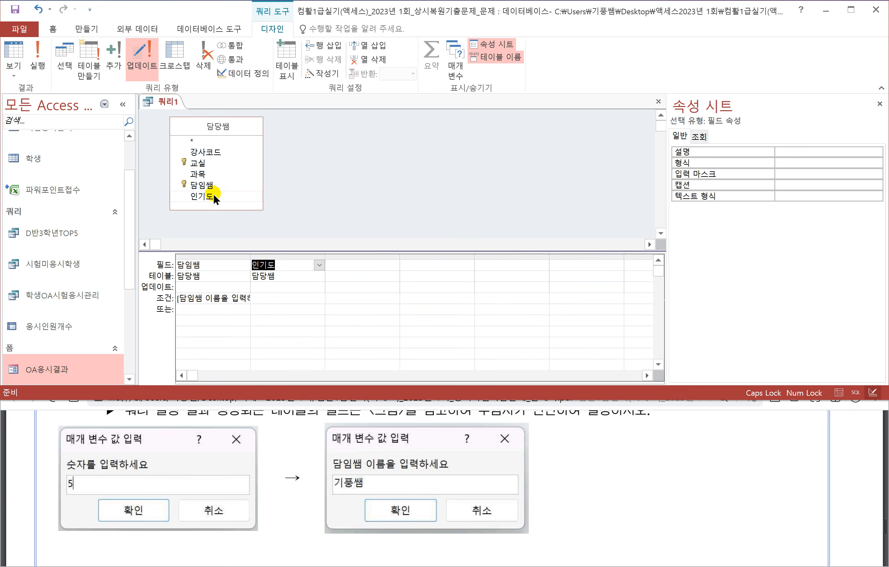
left_click(278, 286)
right_click(278, 287)
left_click(225, 400)
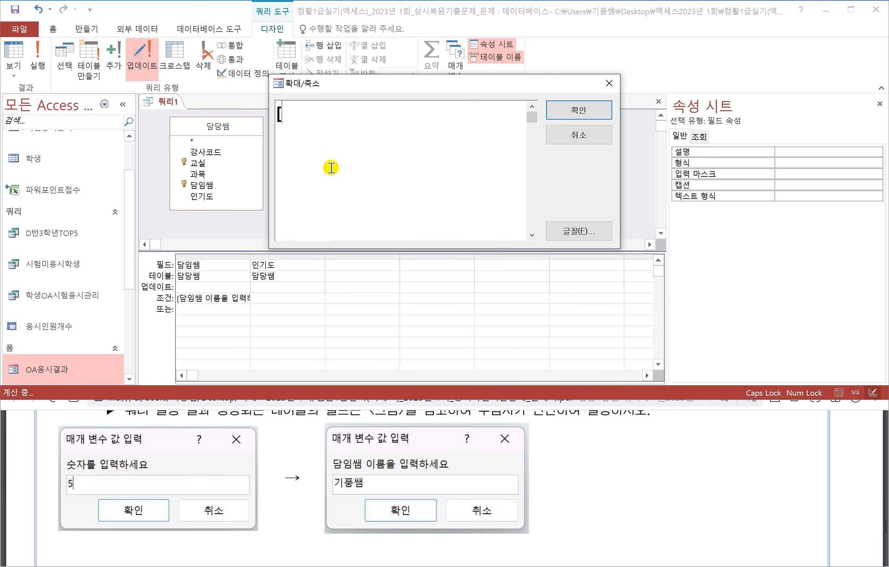
type("STRIN")
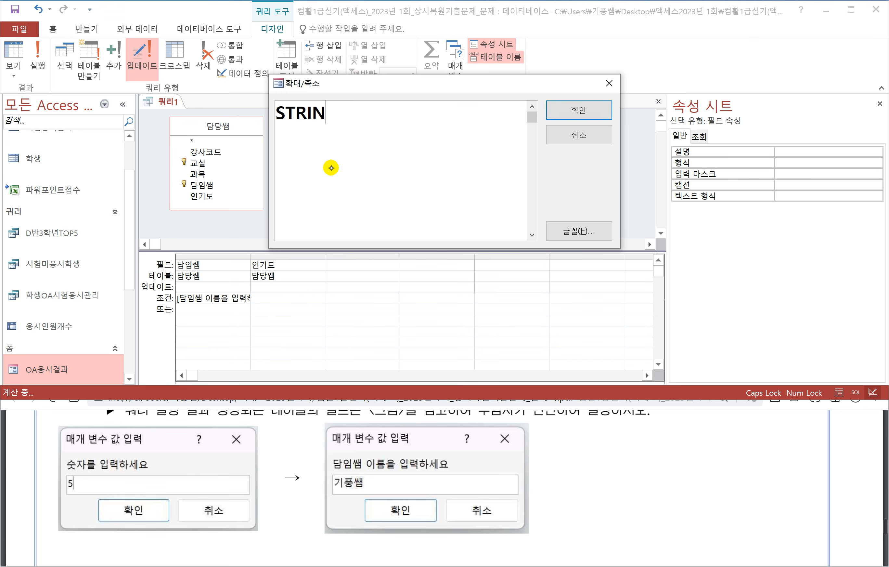
Handwrite the function pattern "string(K,문자)" beside task 4's prompt figures and underline K and 문자
key("alt+Tab")
mouse_move(586, 441)
left_mouse_down()
mouse_move(574, 463)
mouse_move(593, 462)
left_mouse_up()
left_click_drag(586, 454, 666, 463)
mouse_move(685, 440)
left_mouse_down()
mouse_move(685, 455)
mouse_move(711, 464)
mouse_move(733, 448)
mouse_move(743, 461)
mouse_move(781, 461)
left_mouse_up()
left_click_drag(729, 463, 769, 465)
left_click_drag(686, 468, 696, 472)
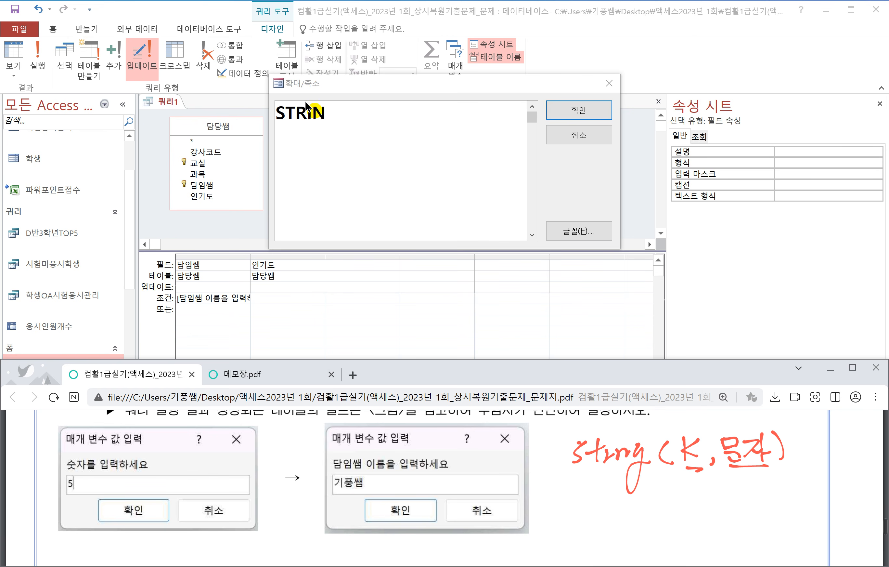
Complete the STRING function name in 인기도's update expression and enter the parameter [숫자를 입력하세요] as its first argument
left_click(329, 111)
type("G")
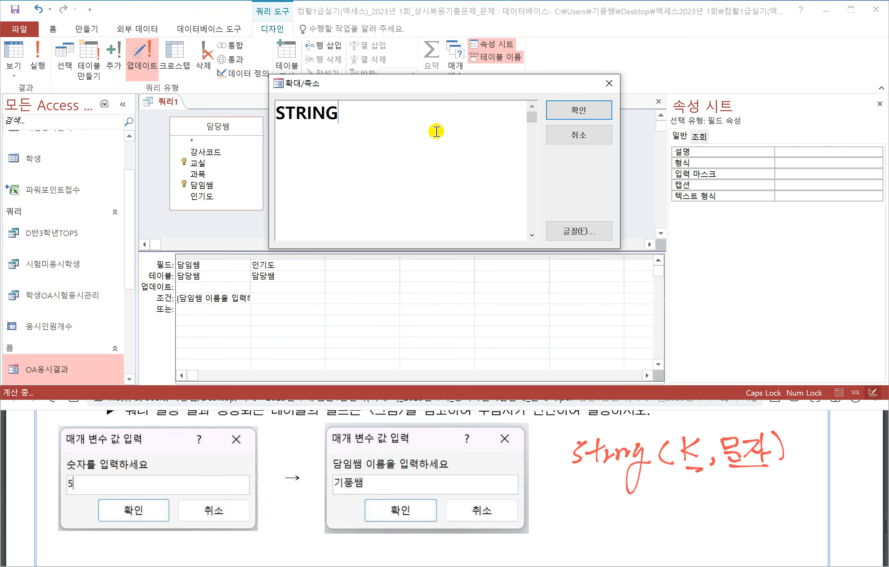
type("9")
key("BackSpace")
type("([")
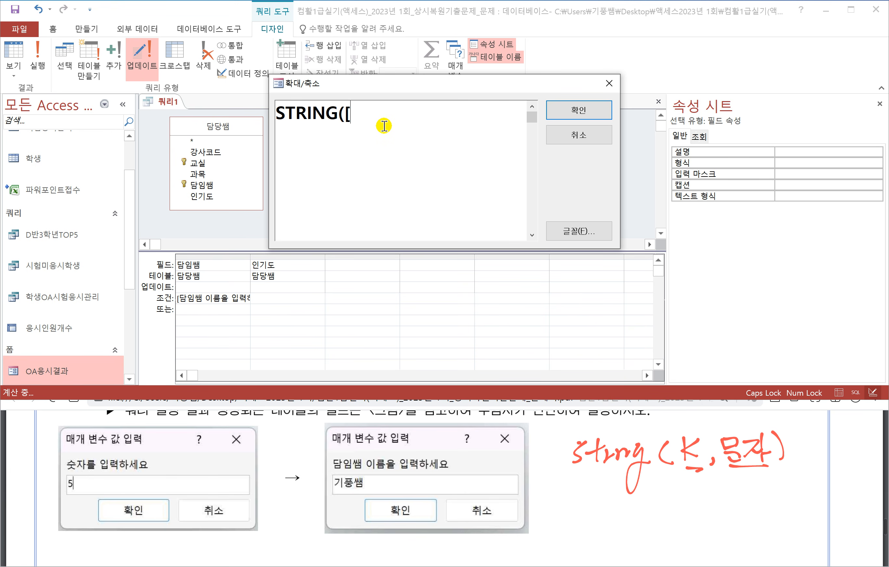
type("숫")
type("자를 입력하세")
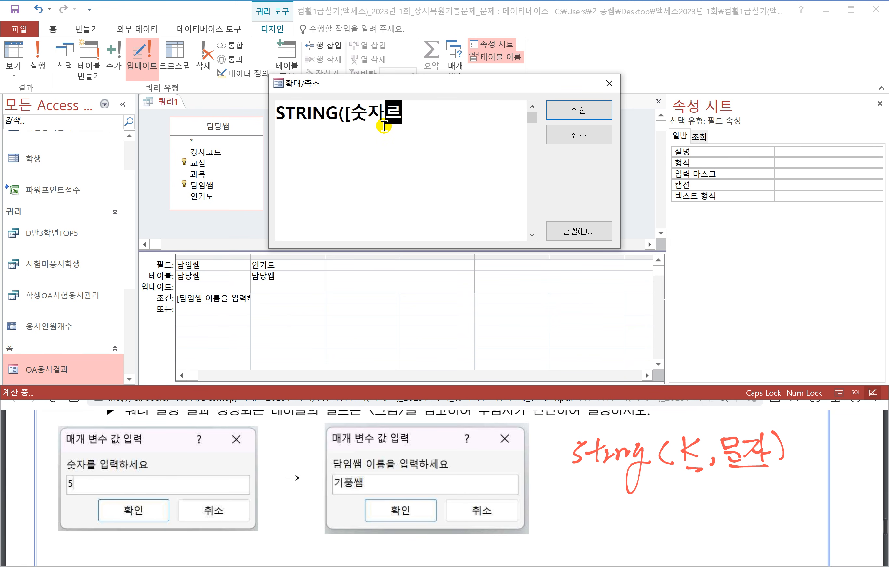
type("요]")
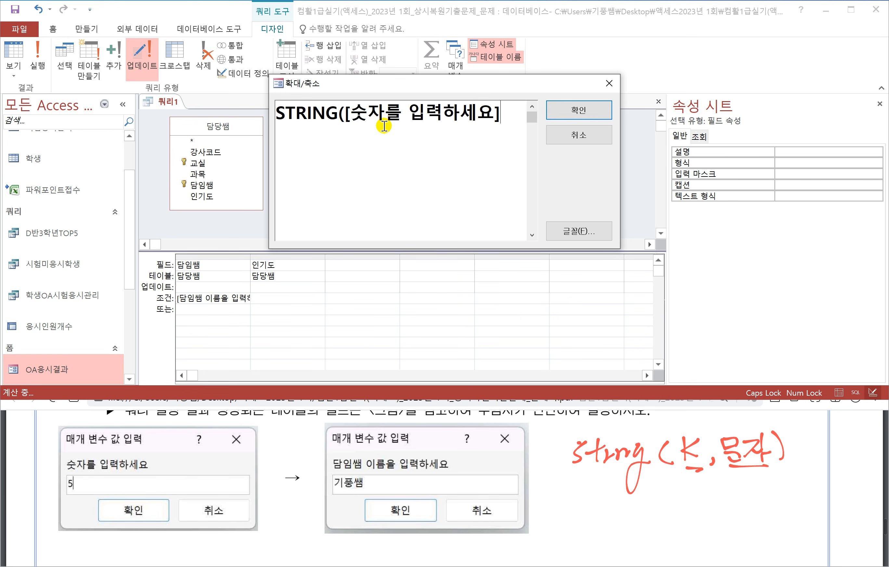
Enter the ♥ special character in quotes as the String function's second argument, close the parenthesis and accept the expression
type(",\"ㅁ")
key("Hangul_Hanja")
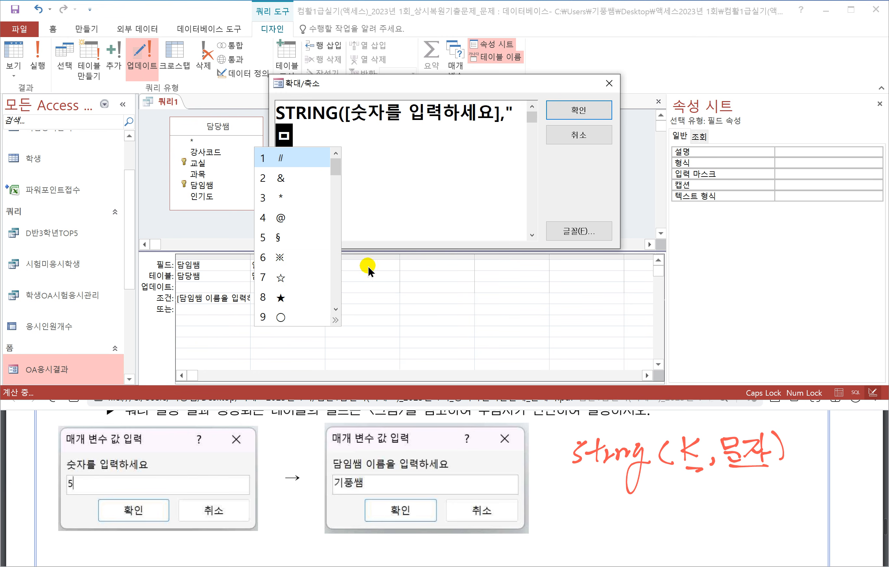
left_click(336, 309)
left_click(336, 309)
left_click(335, 308)
left_click(335, 309)
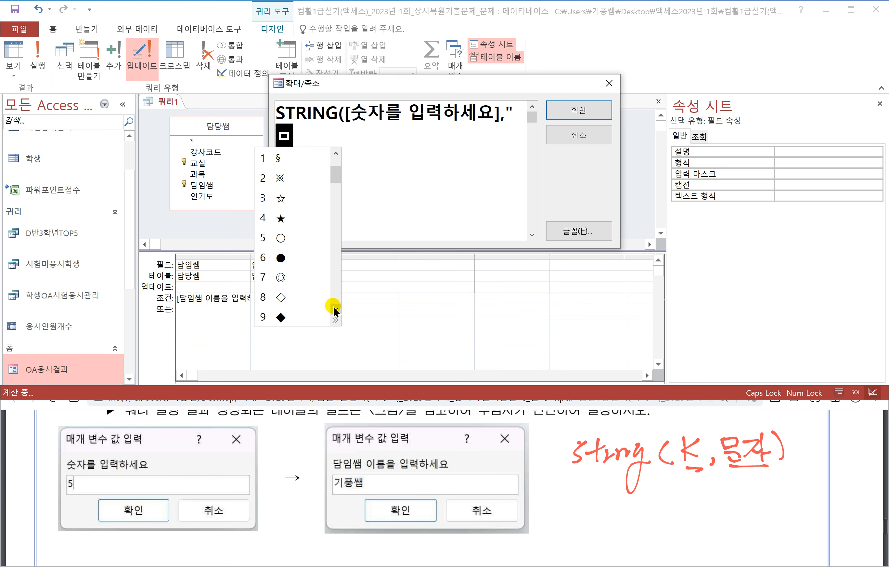
left_click(335, 309)
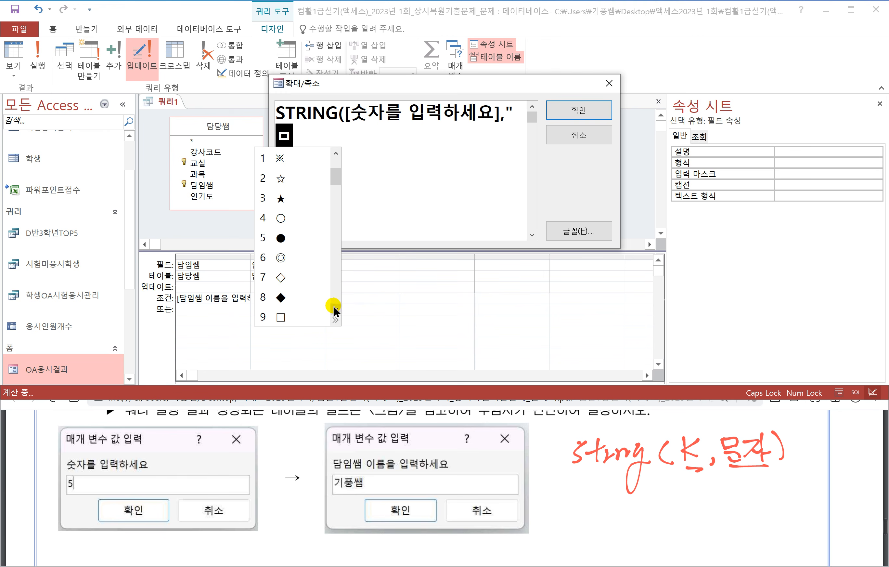
left_click(335, 309)
left_click(336, 309)
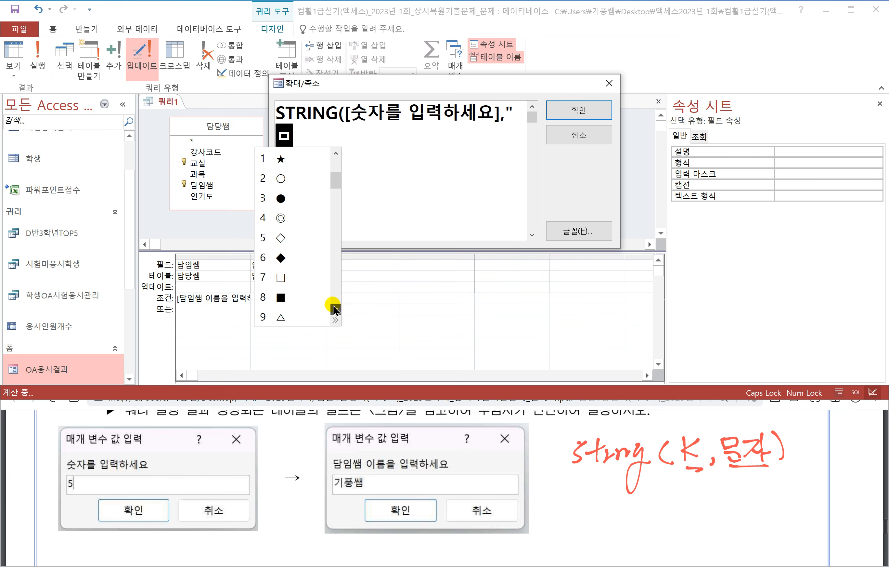
left_click(336, 309)
left_click(336, 308)
left_click(336, 309)
left_click(335, 309)
left_click(335, 320)
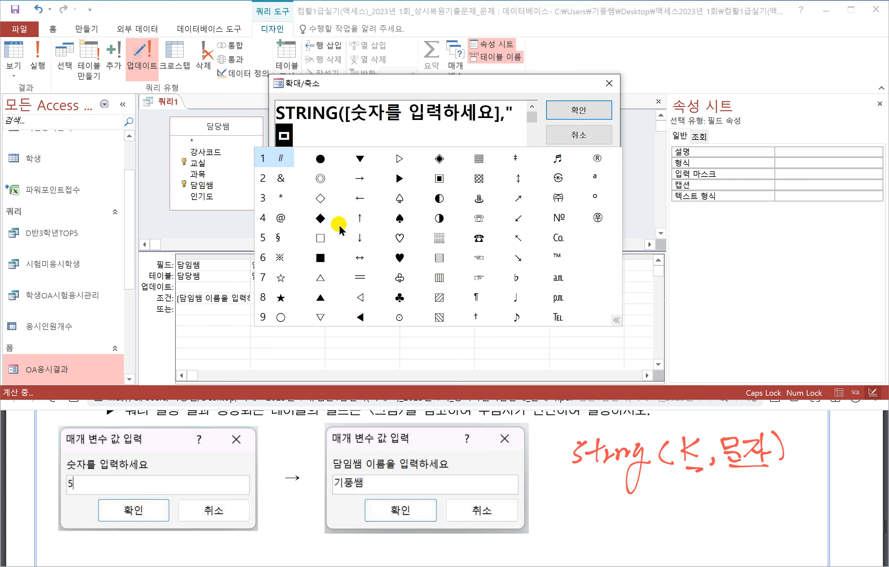
left_click(397, 246)
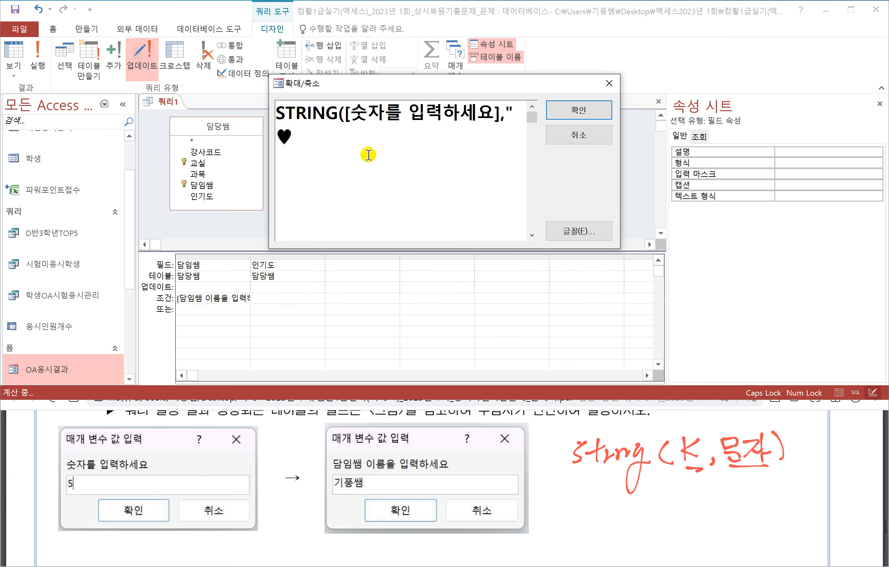
type("\")")
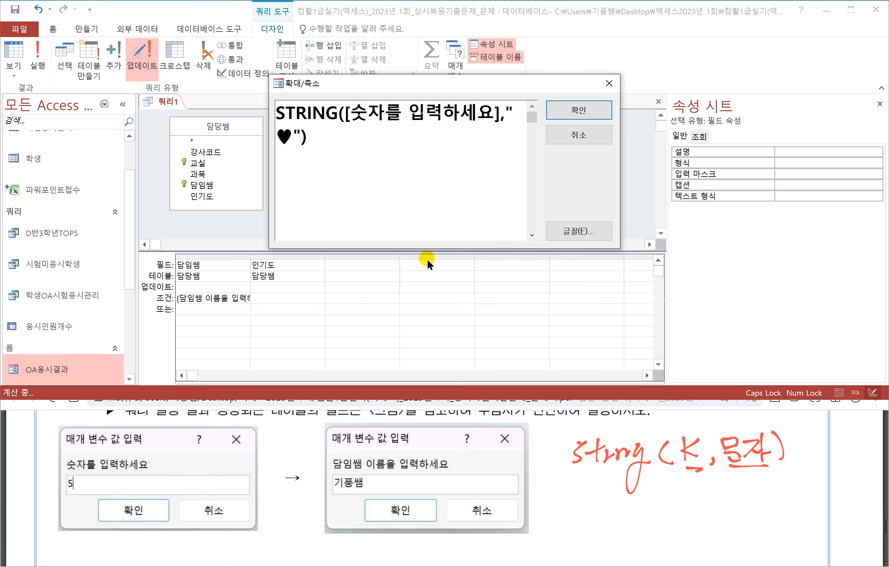
left_click(582, 111)
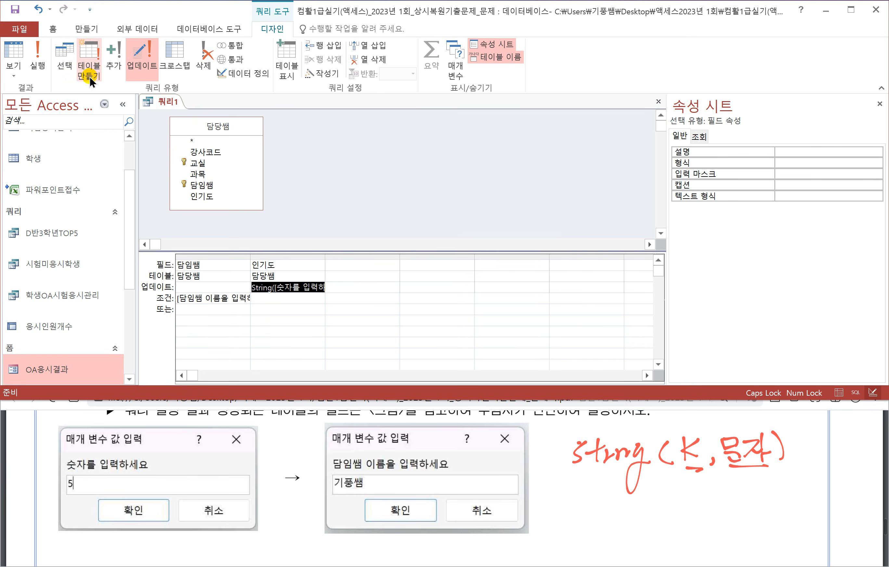
Run the update query with 5 as the number and the homeroom teacher's name from the task figure, accepting the record update
left_click(35, 66)
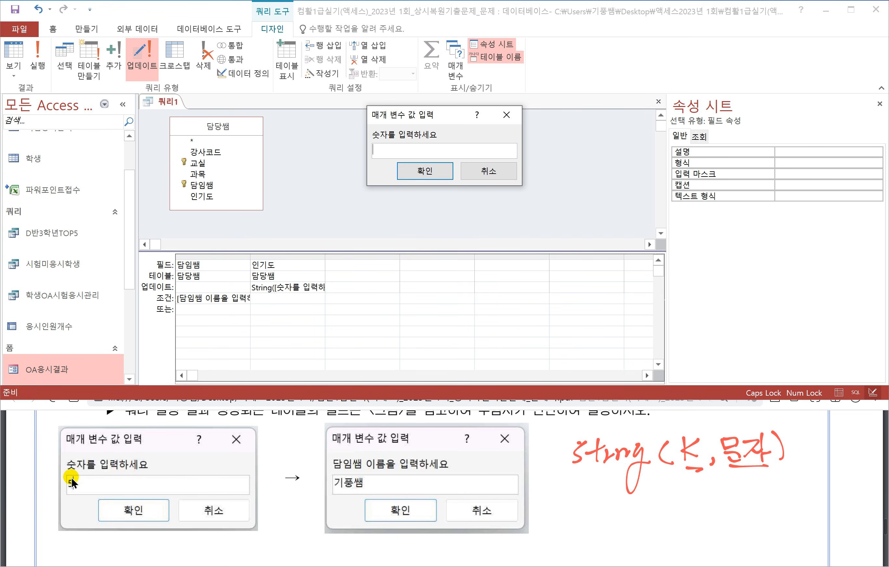
type("5")
left_click(426, 172)
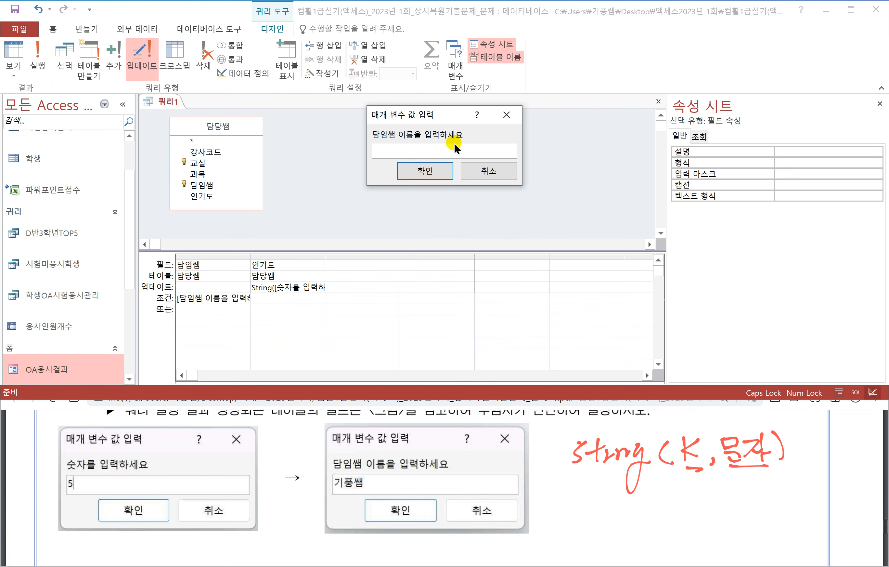
type("기풍새")
key("BackSpace")
key("BackSpace")
type("쌔ㅁ")
left_click(425, 170)
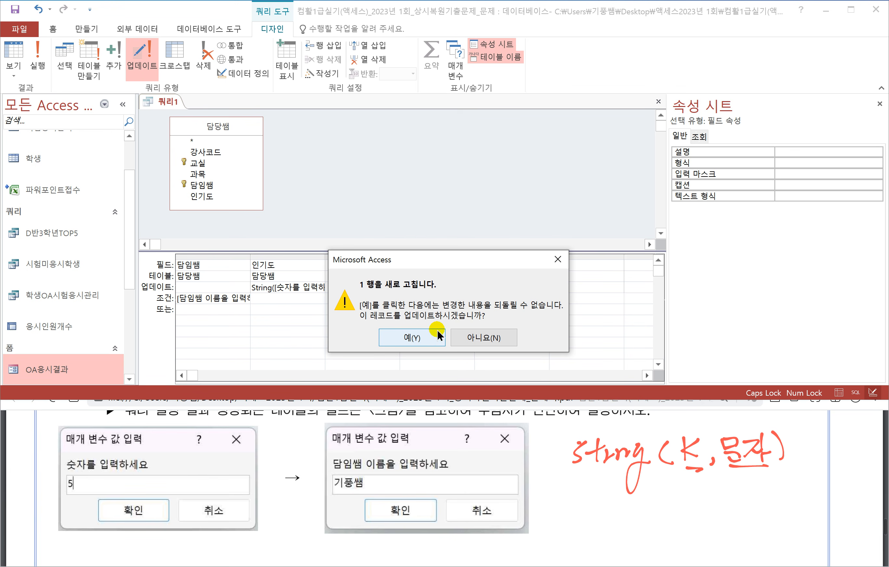
left_click(413, 337)
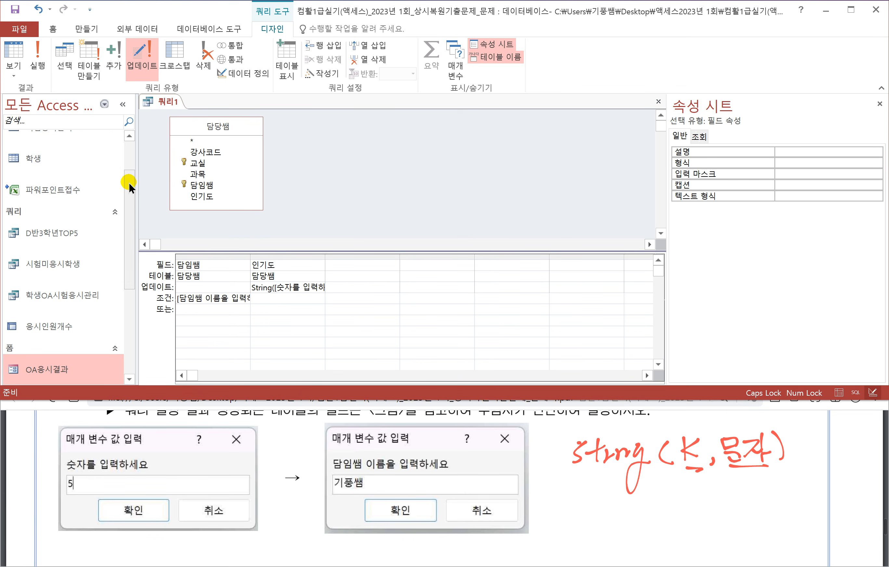
Open the 담당쌤 table to check the 인기도 field, and close the table
left_click_drag(129, 185, 129, 154)
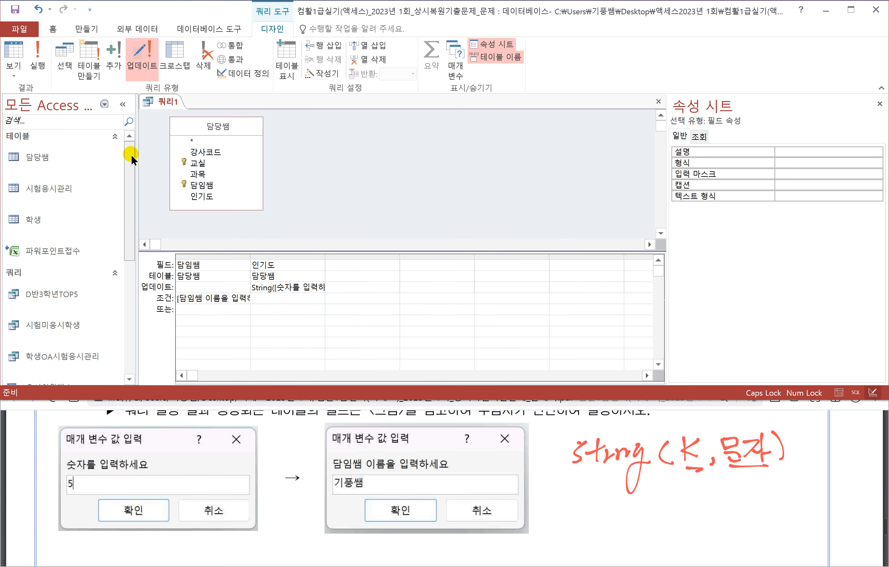
double_click(44, 164)
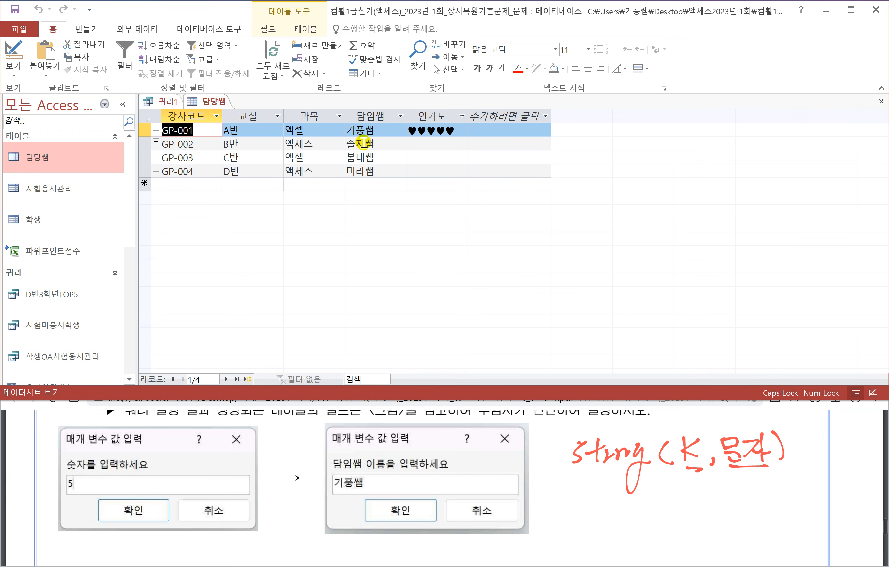
right_click(214, 101)
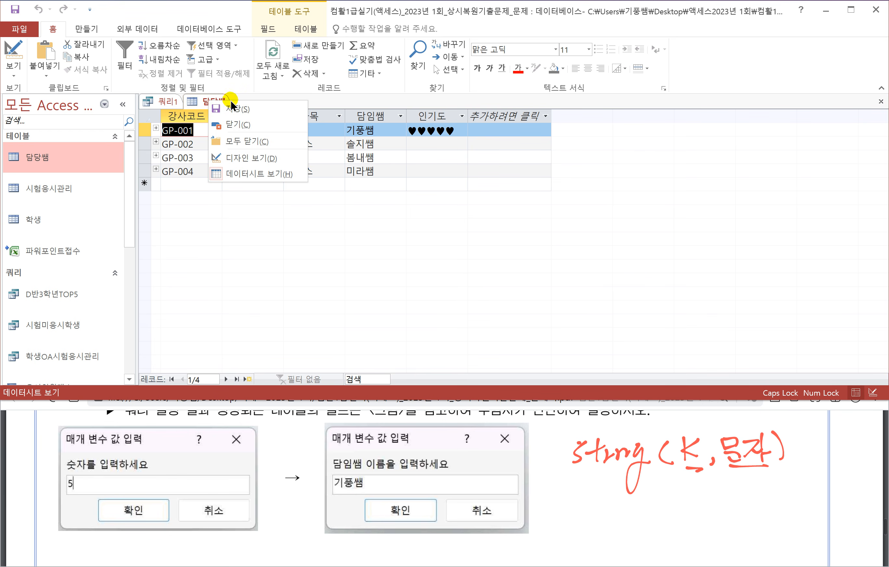
left_click(259, 125)
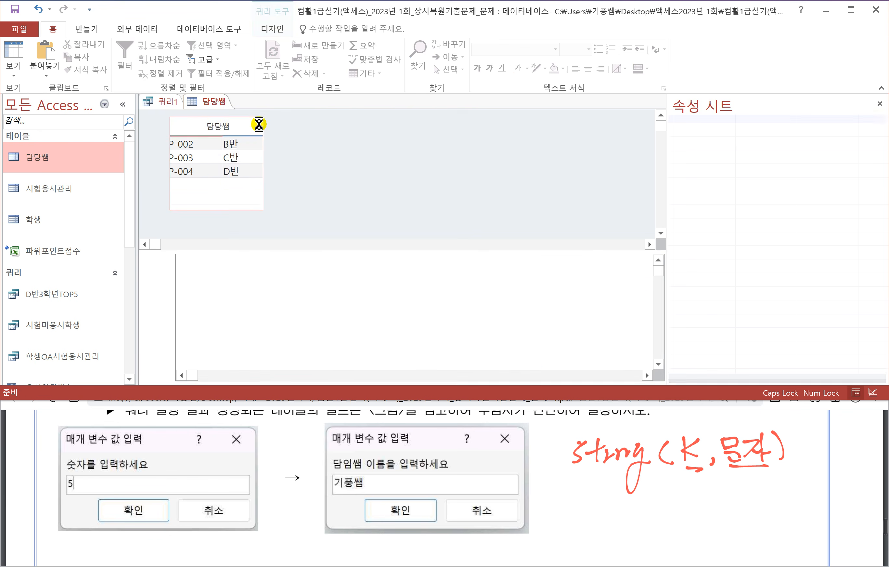
Save the update query as 인기도업데이트 and close it
right_click(160, 100)
left_click(187, 107)
scroll(266, 474, "up", 3)
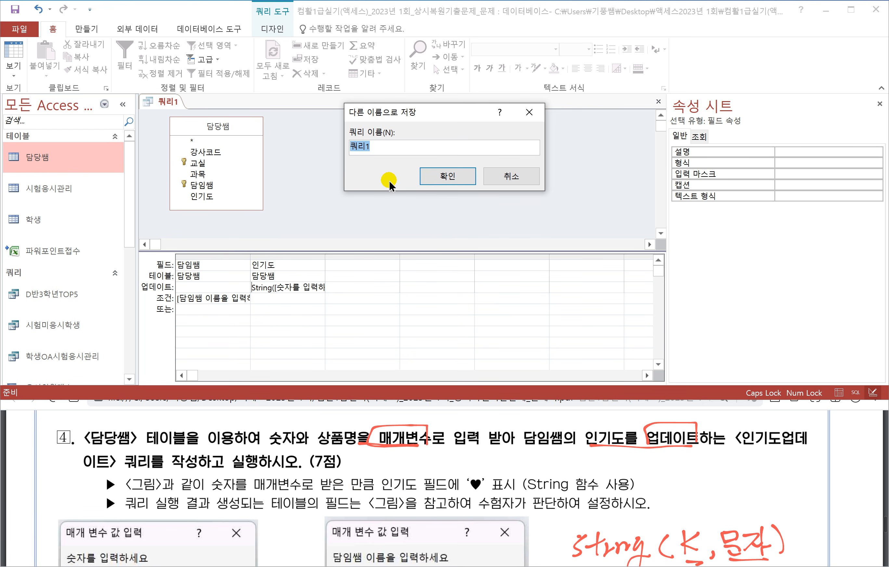
type("인기도업데이트")
left_click(448, 177)
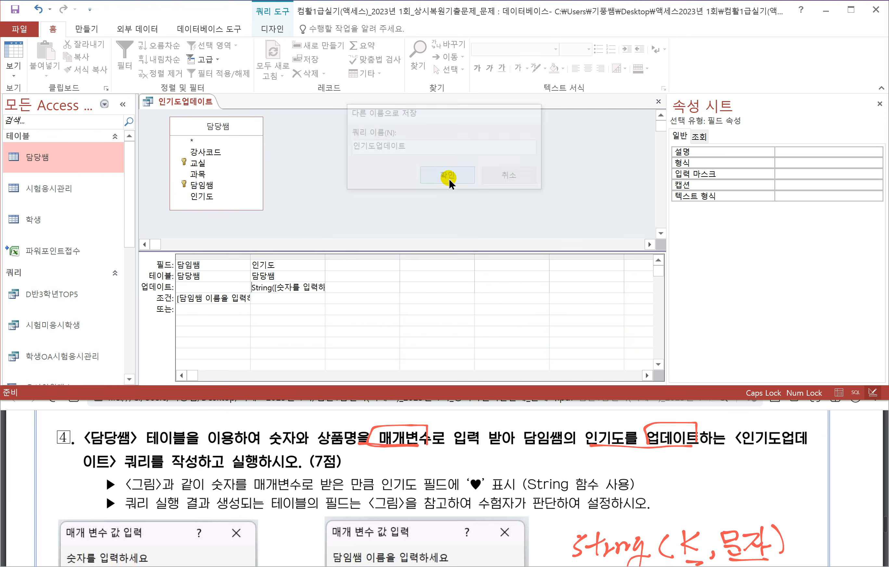
right_click(200, 106)
left_click(224, 125)
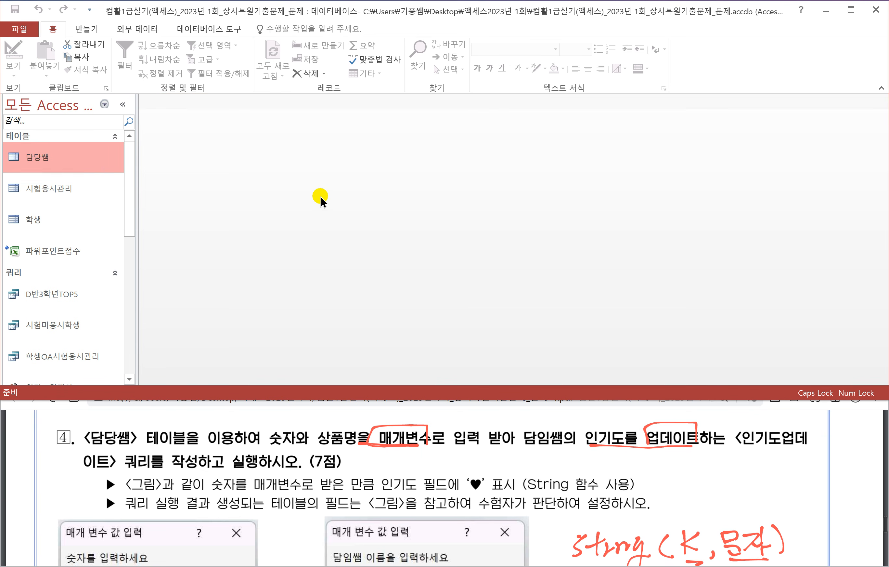